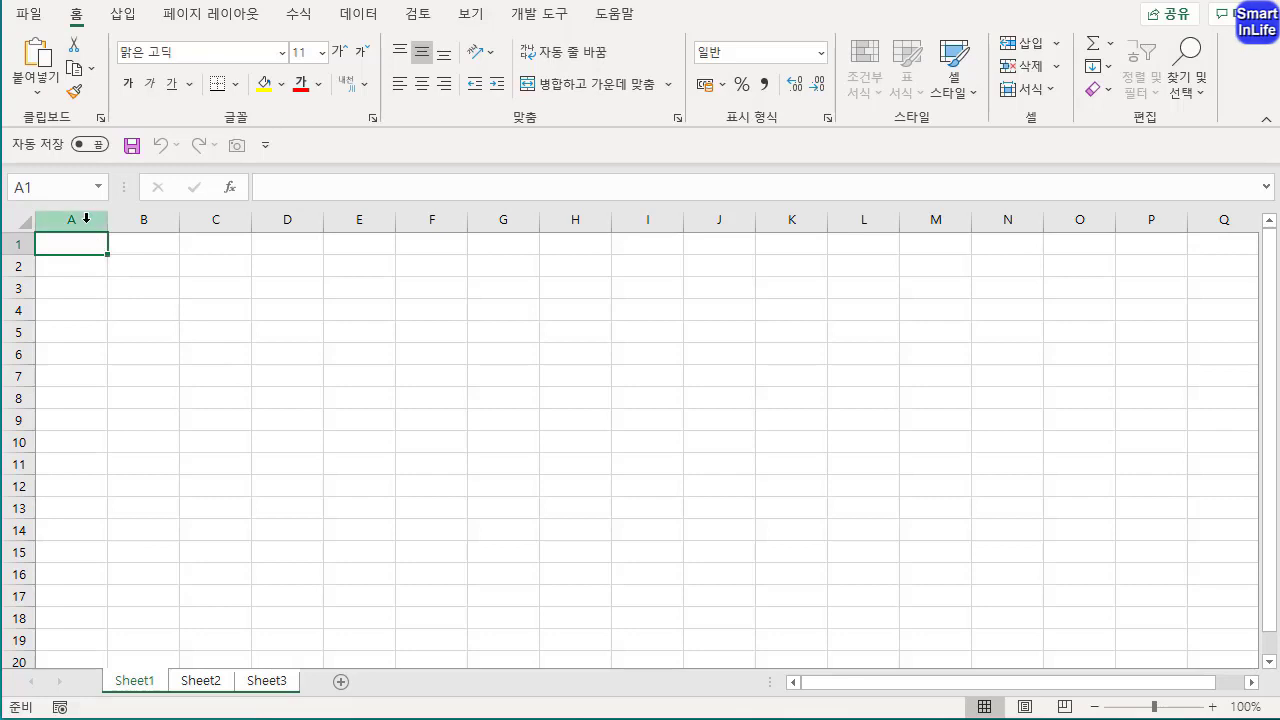
Set the width of column A to 1 on the grouped sheets
{"action": "left_click", "coordinate": [86, 222]}
{"action": "right_click", "coordinate": [86, 218]}
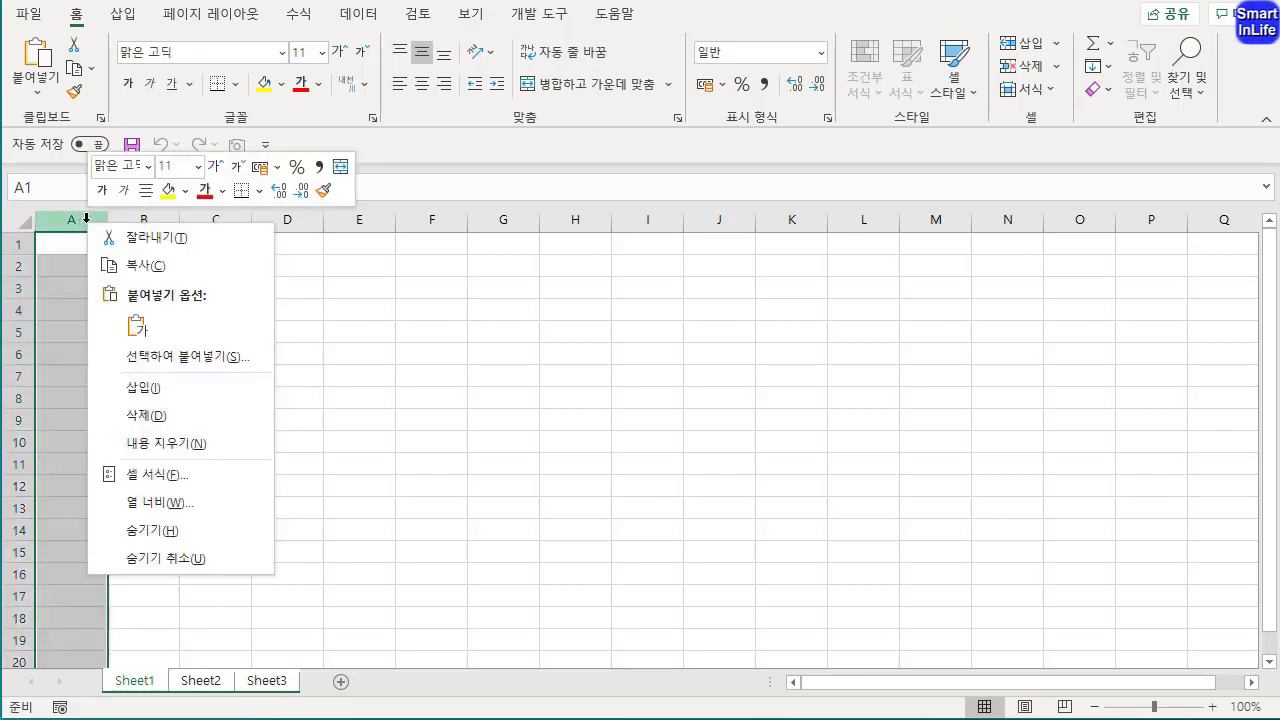
{"action": "left_click", "coordinate": [192, 507]}
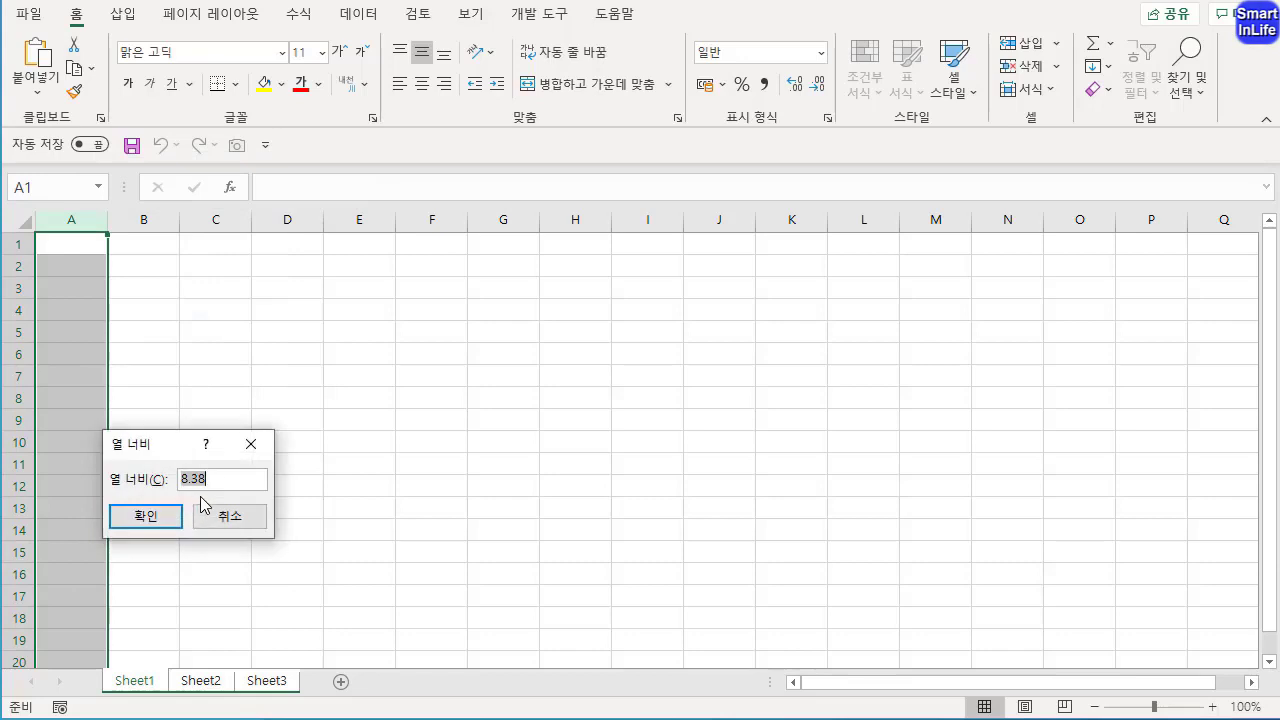
{"action": "type", "text": "1"}
{"action": "left_click", "coordinate": [164, 517]}
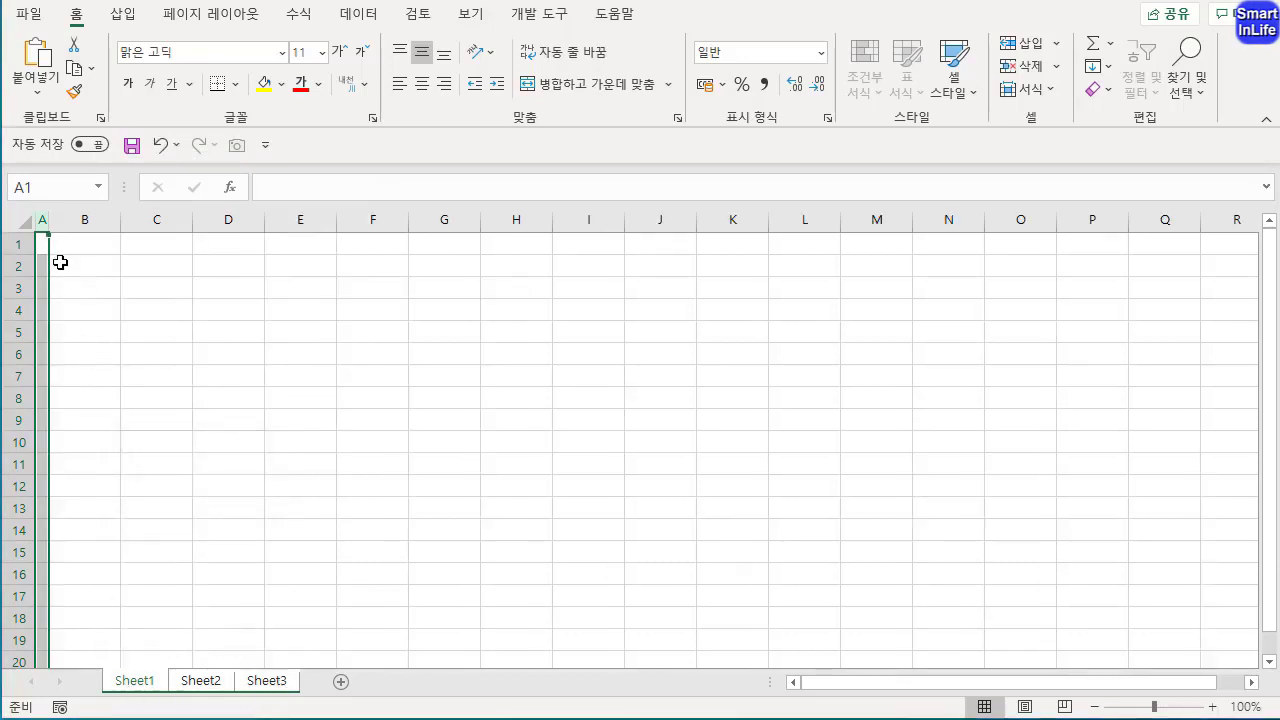
Set the font of all cells on the grouped sheets to 굴림 and centre them horizontally
{"action": "left_click", "coordinate": [24, 220]}
{"action": "left_click", "coordinate": [183, 55]}
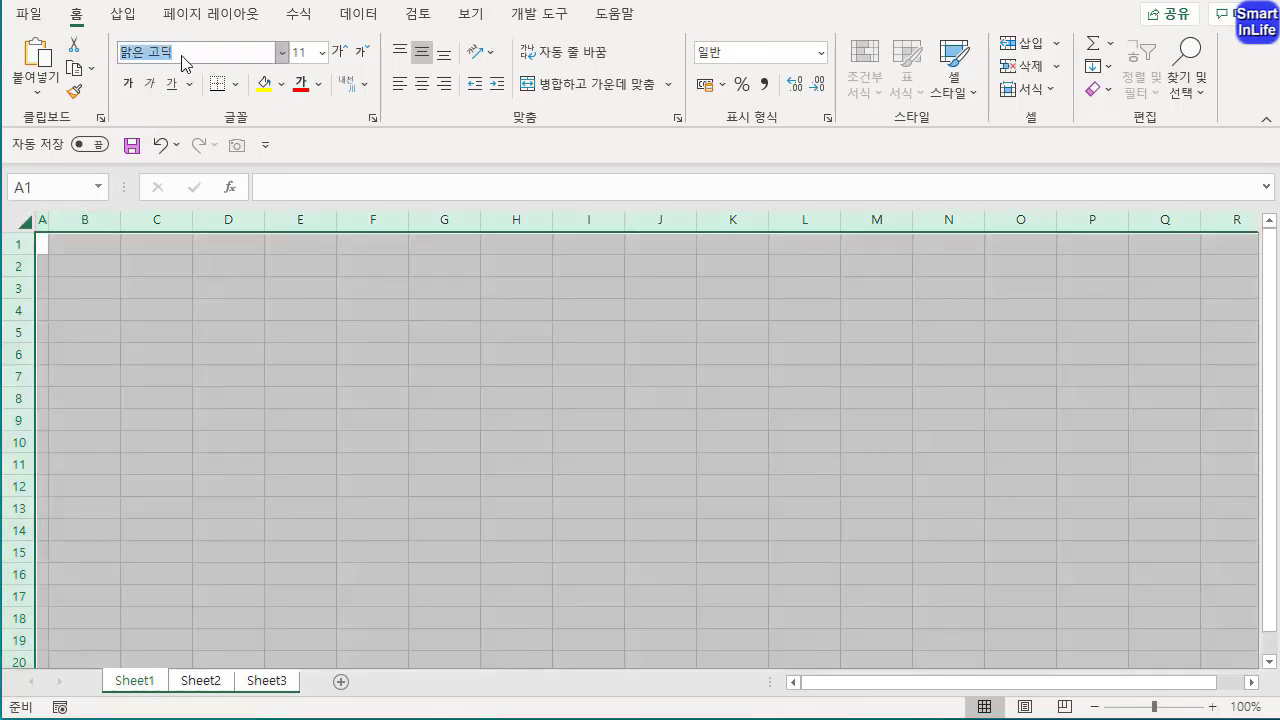
{"action": "type", "text": "굴림"}
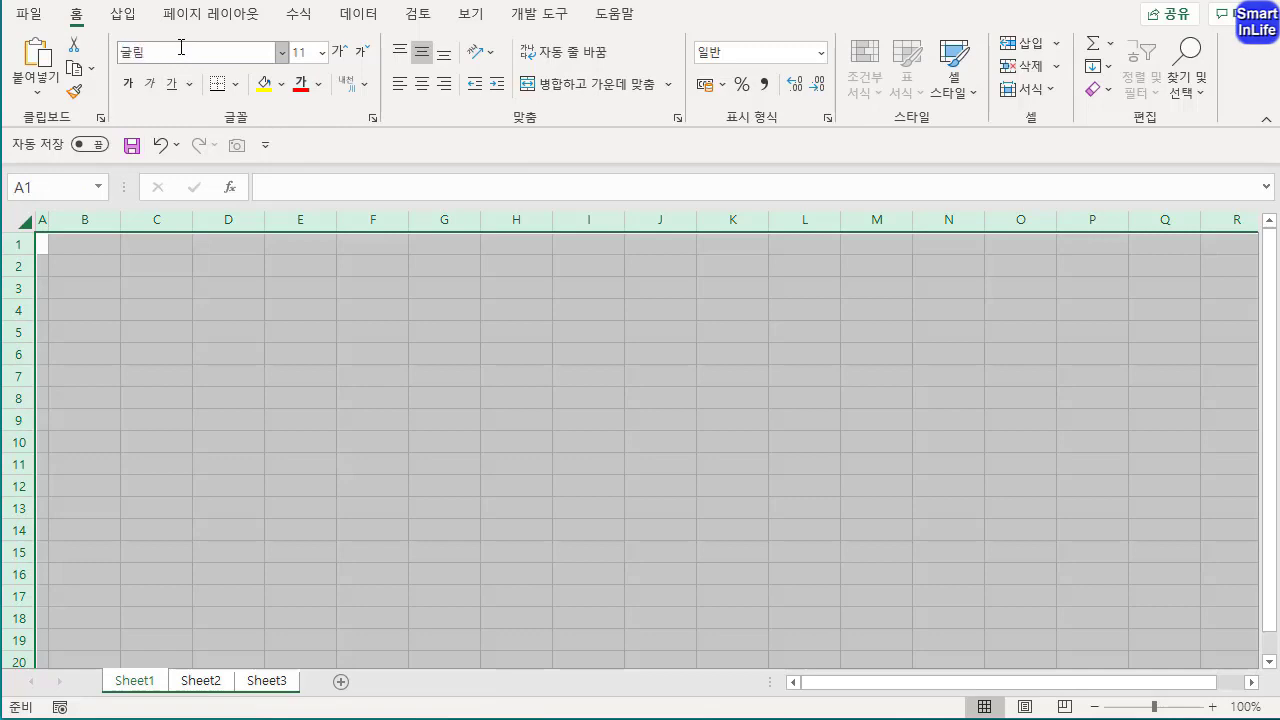
{"action": "key", "text": "Return"}
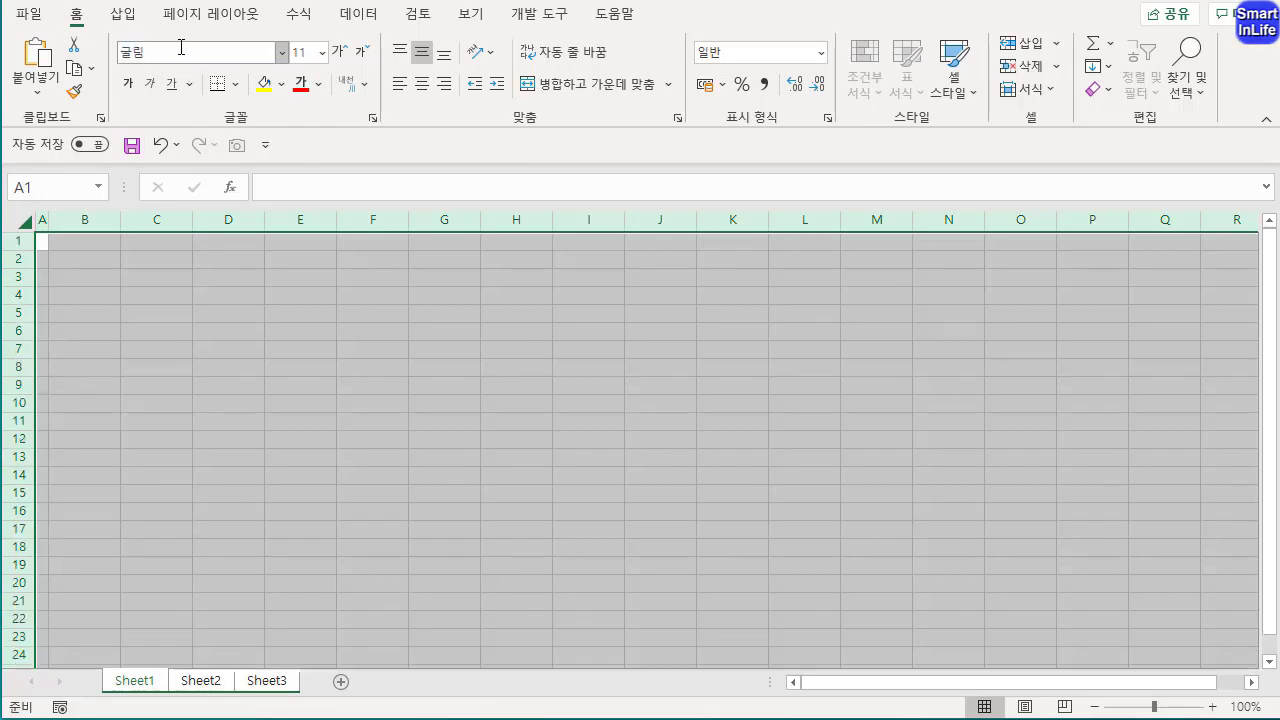
{"action": "left_click", "coordinate": [298, 53]}
{"action": "left_click", "coordinate": [424, 93]}
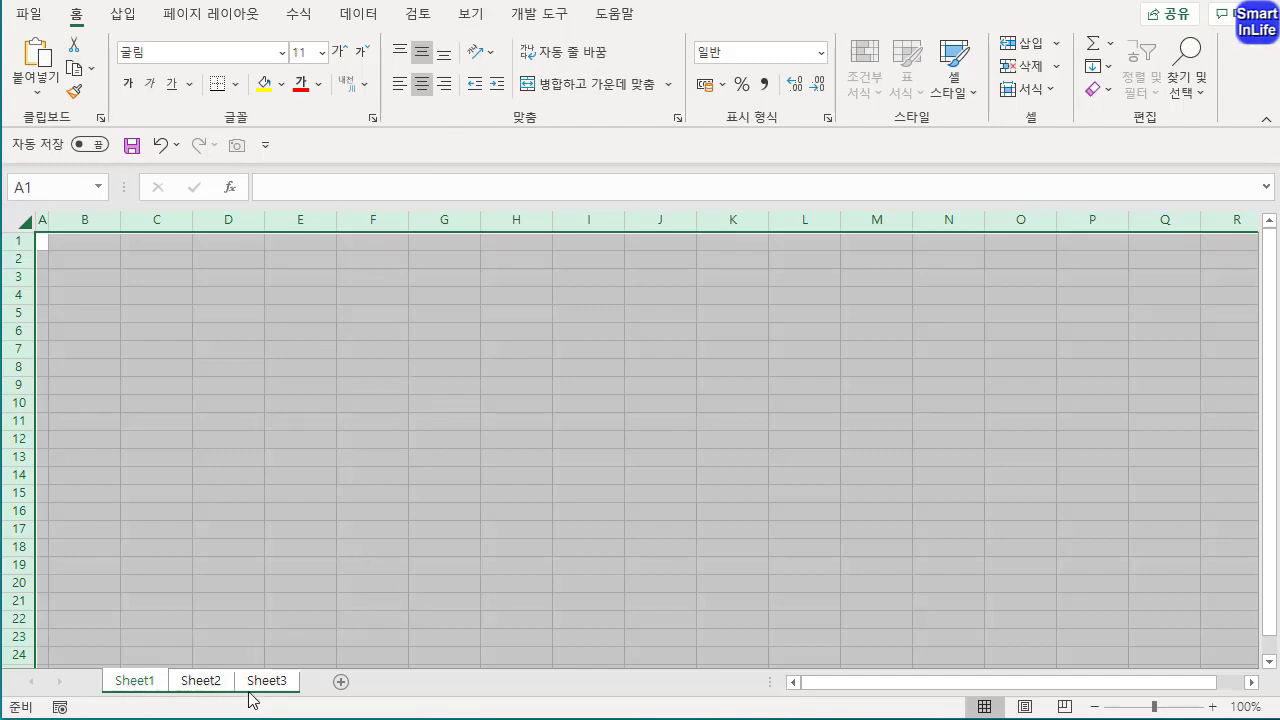
{"action": "mouse_move", "coordinate": [302, 697]}
{"action": "left_mouse_down"}
{"action": "mouse_move", "coordinate": [172, 697]}
{"action": "mouse_move", "coordinate": [247, 632]}
{"action": "mouse_move", "coordinate": [308, 701]}
{"action": "left_mouse_up"}
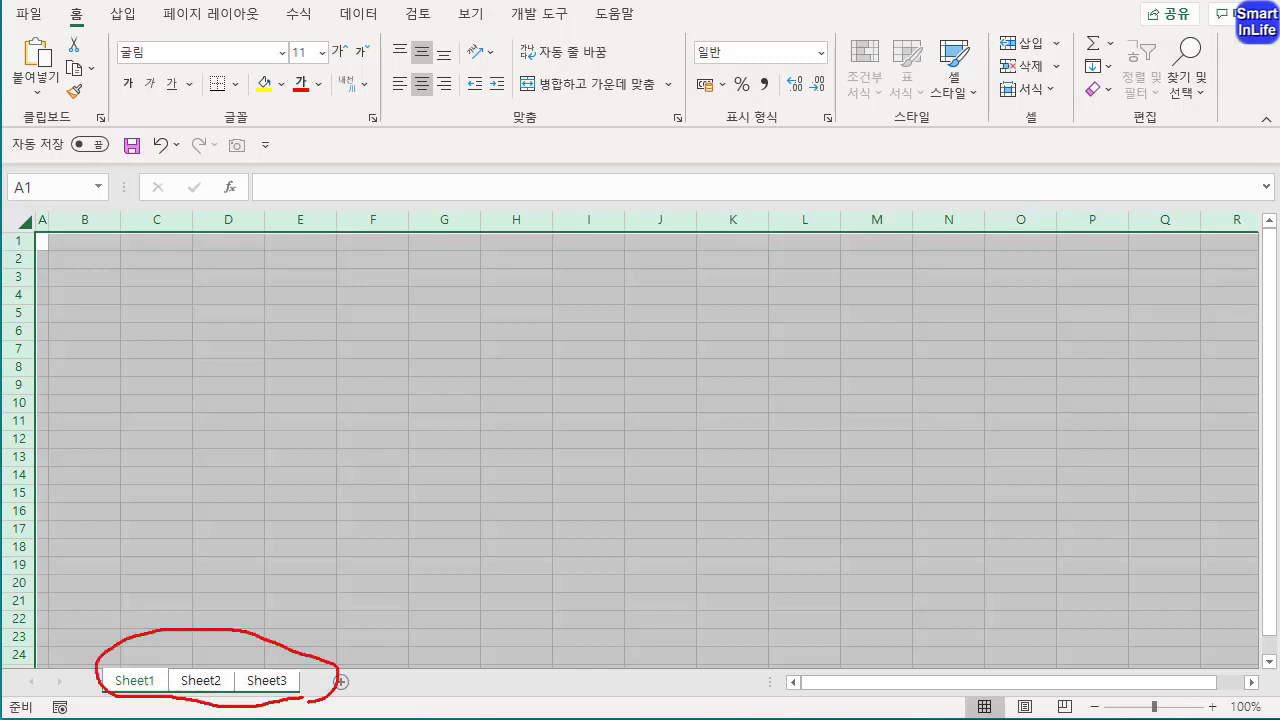
{"action": "key", "text": "Escape"}
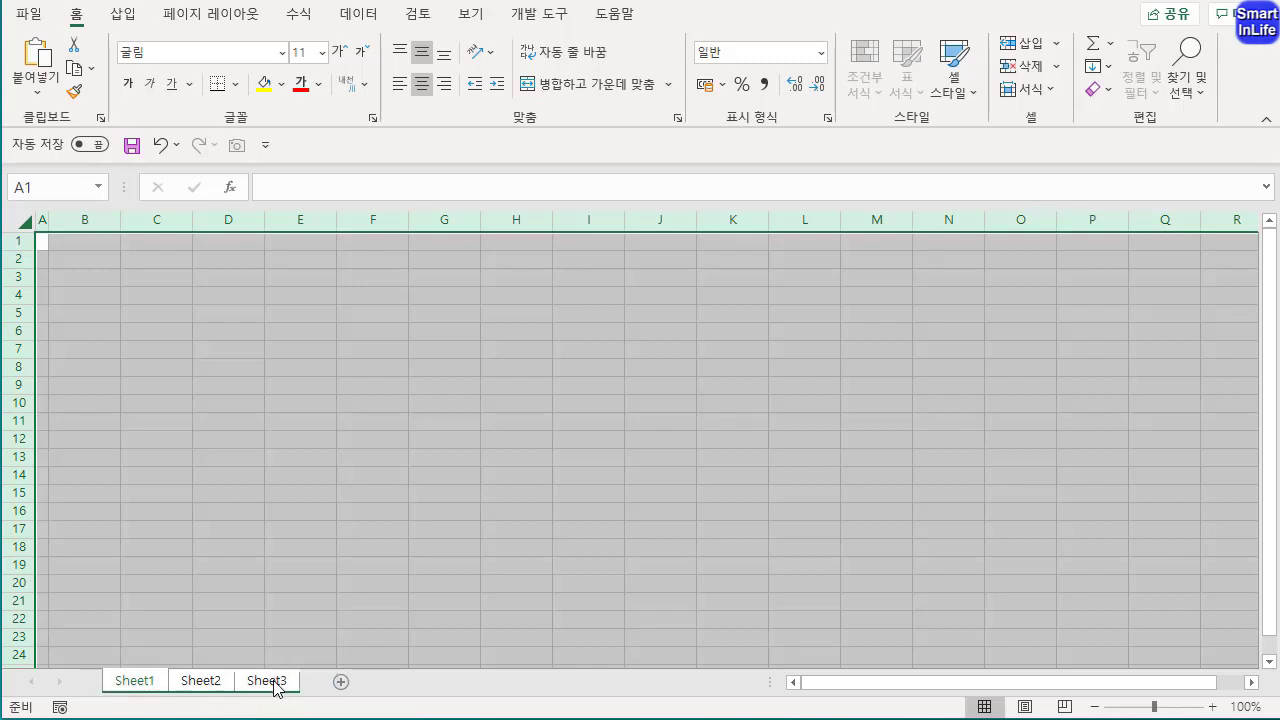
Rename Sheet3 as 제3작업, Sheet2 as 제2작업 and Sheet1 as 제1작업
{"action": "double_click", "coordinate": [272, 681]}
{"action": "type", "text": "제"}
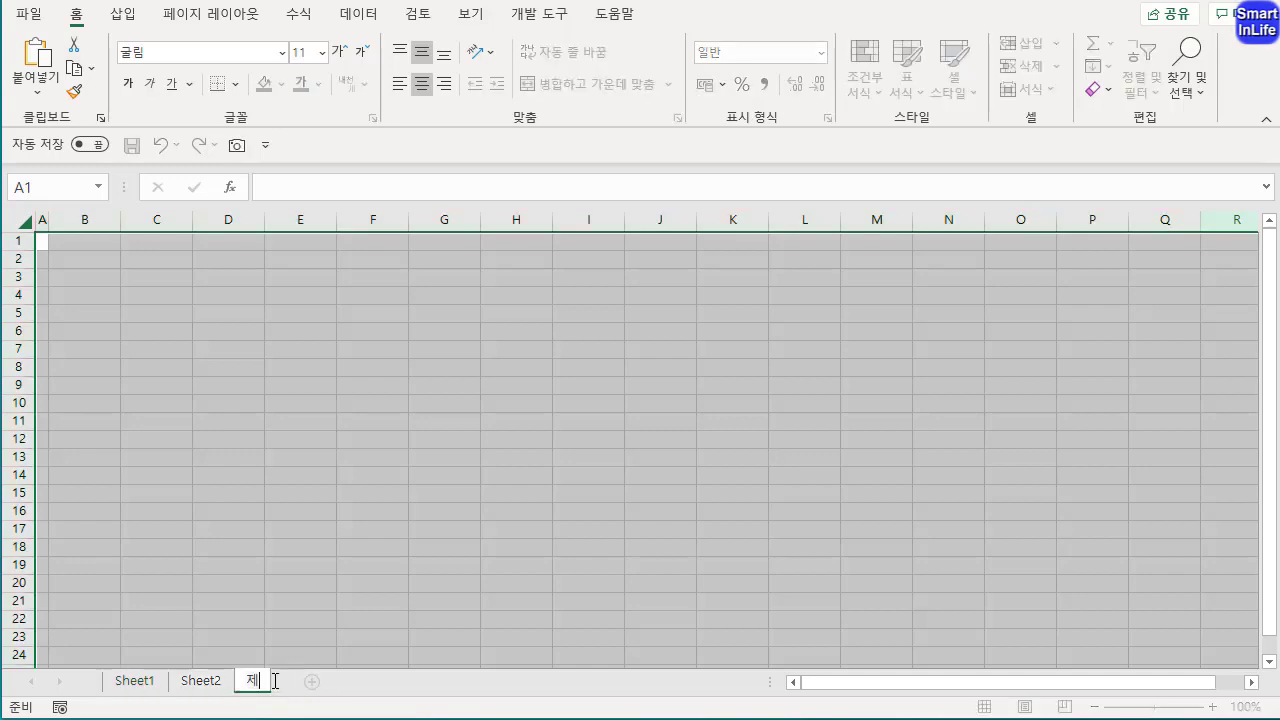
{"action": "type", "text": "3작업"}
{"action": "key", "text": "Return"}
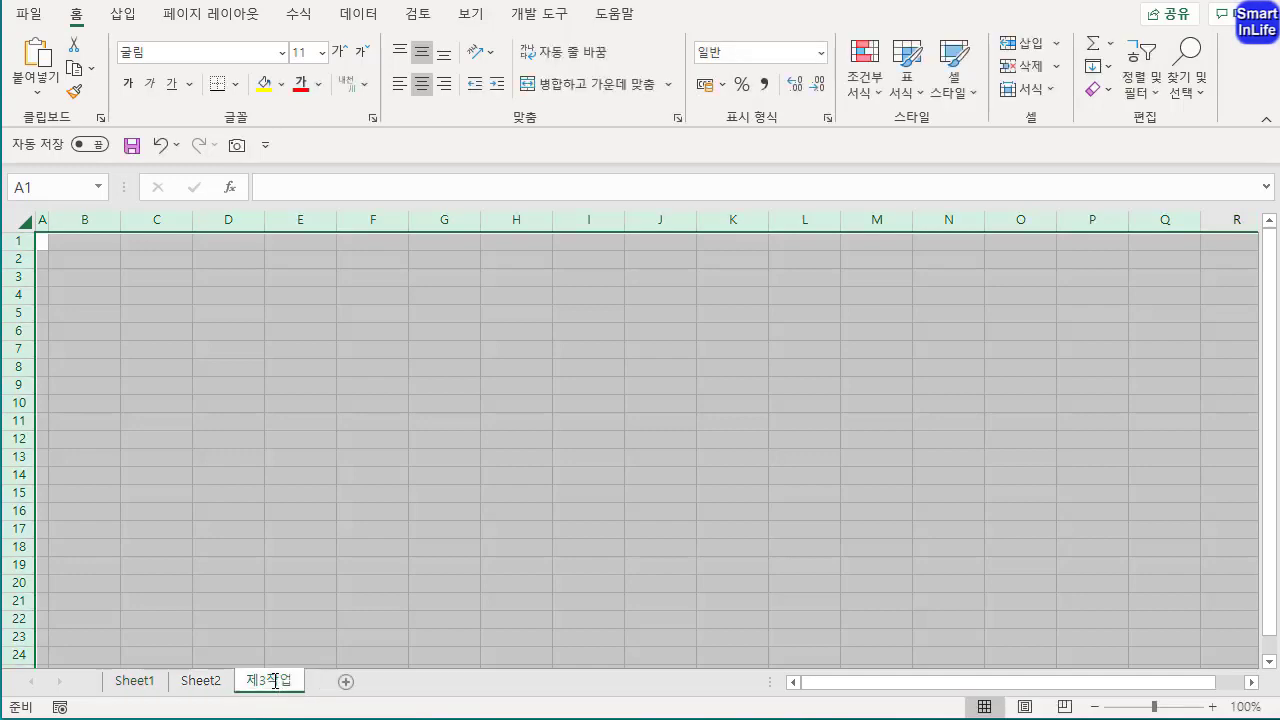
{"action": "left_click", "coordinate": [223, 683]}
{"action": "double_click", "coordinate": [223, 683]}
{"action": "type", "text": "제2작업"}
{"action": "key", "text": "Return"}
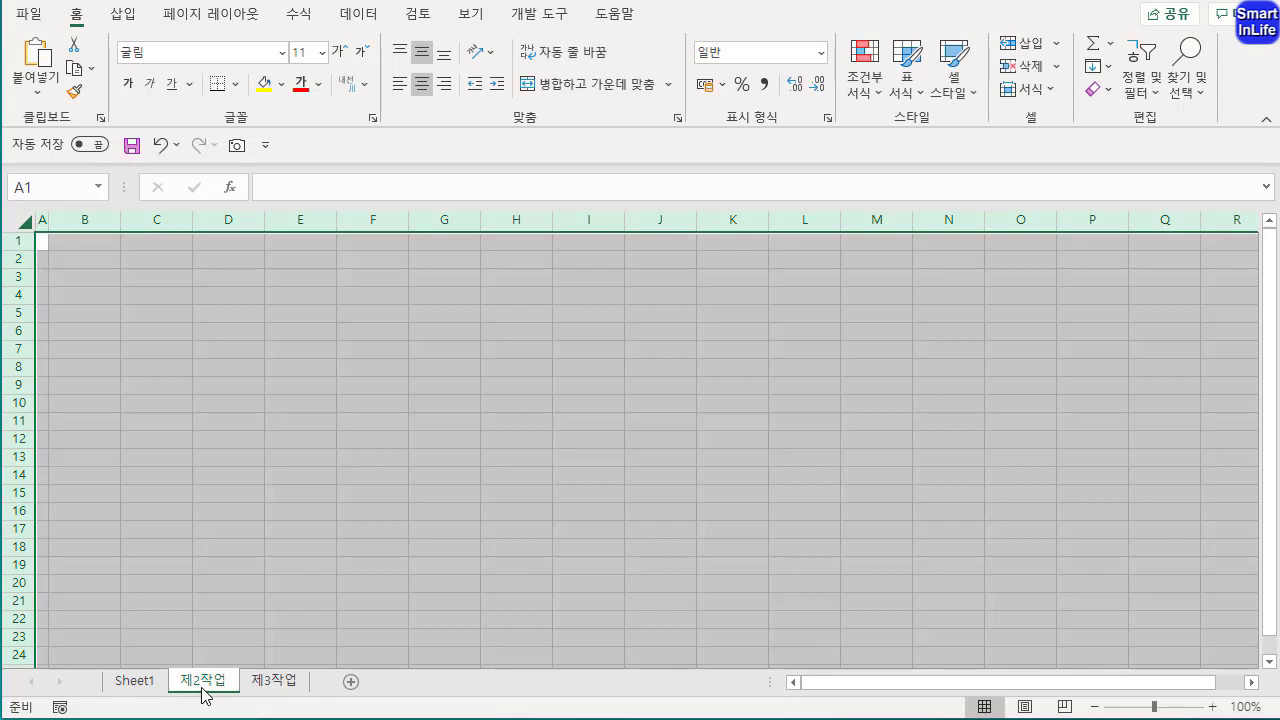
{"action": "double_click", "coordinate": [136, 683]}
{"action": "type", "text": "제1작업"}
{"action": "key", "text": "Return"}
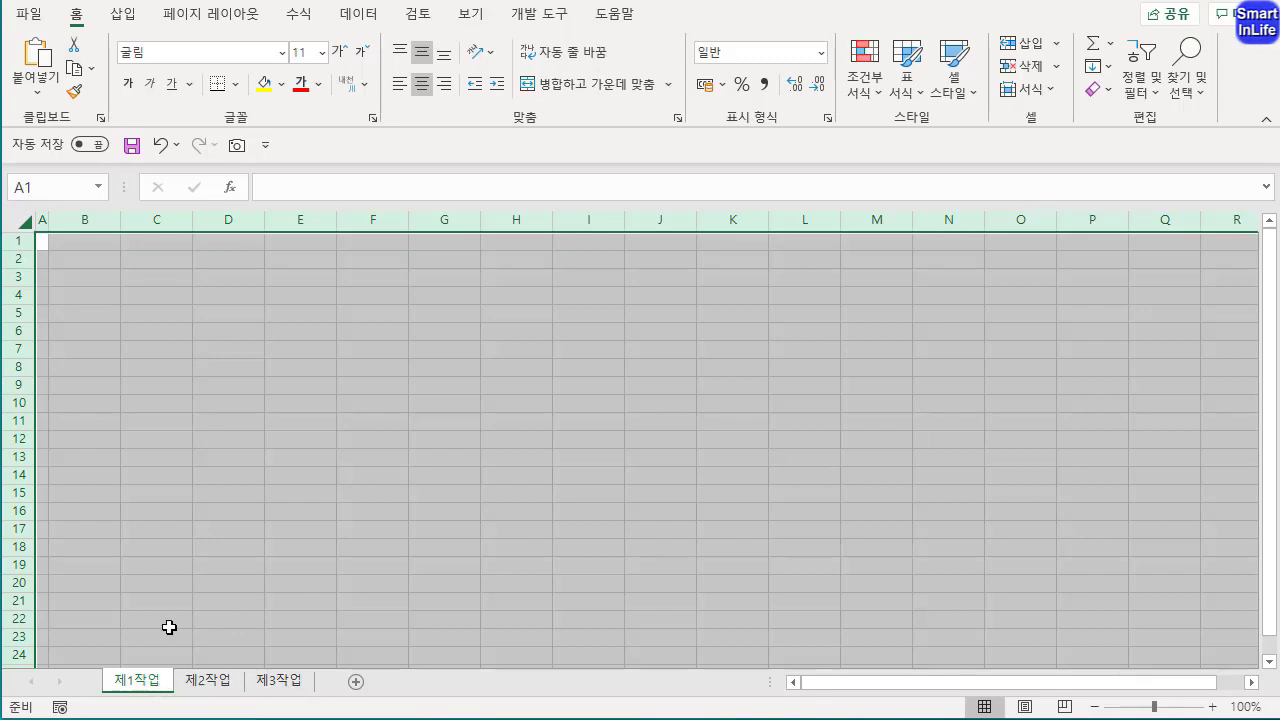
{"action": "right_click", "coordinate": [155, 682]}
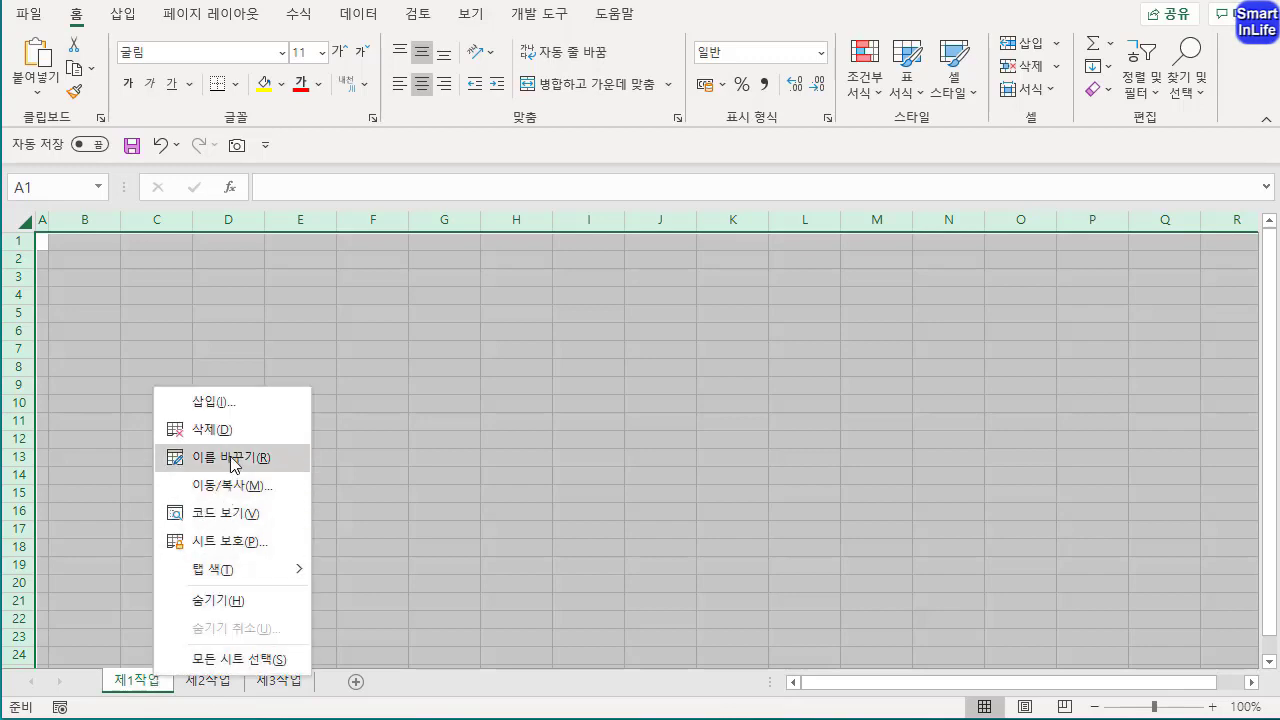
{"action": "left_click", "coordinate": [114, 452]}
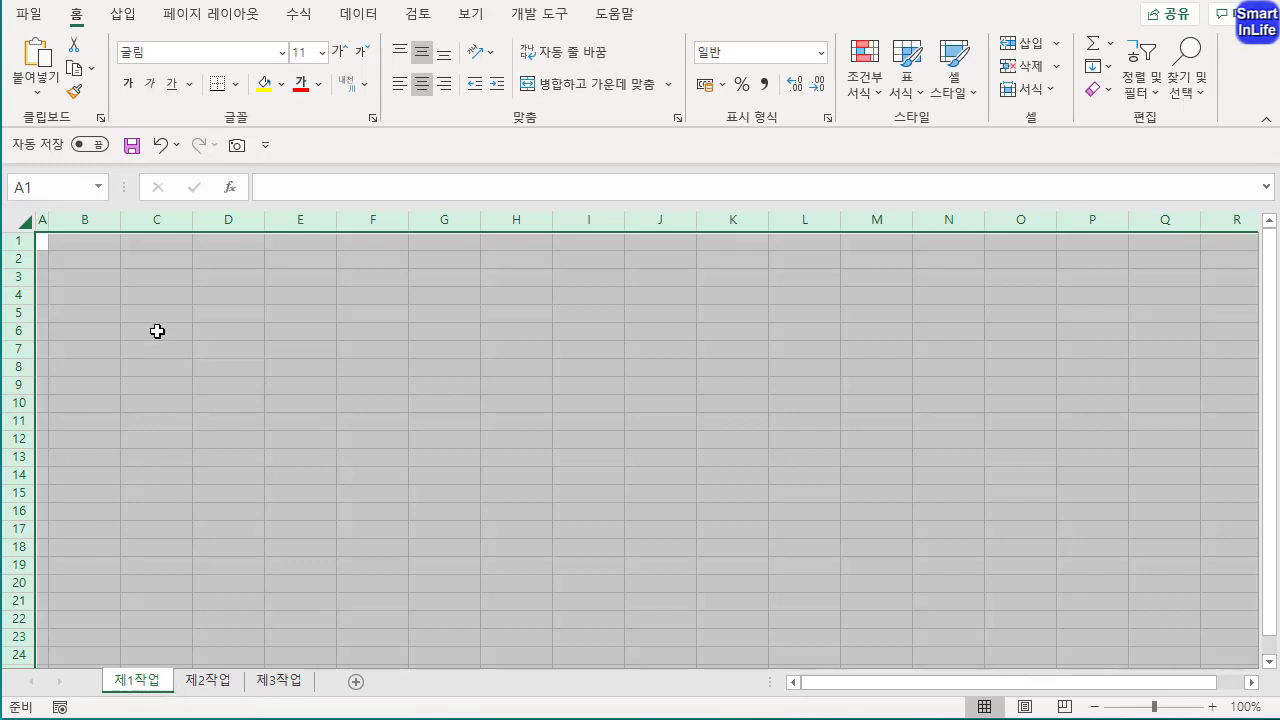
{"action": "left_click", "coordinate": [110, 310]}
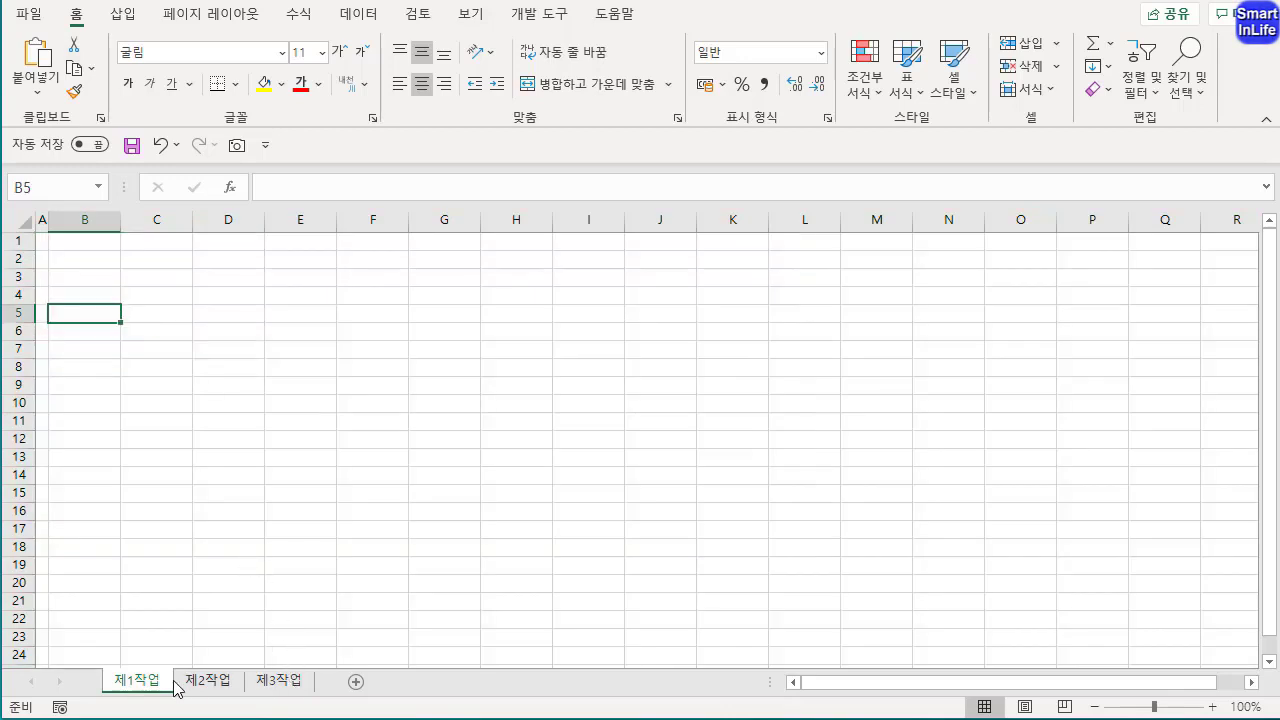
Select B4:J4 on sheet 제1작업 and enter the headers 관리코드, 사업명 and 관리팀 in B4:D4
{"action": "left_click", "coordinate": [100, 296]}
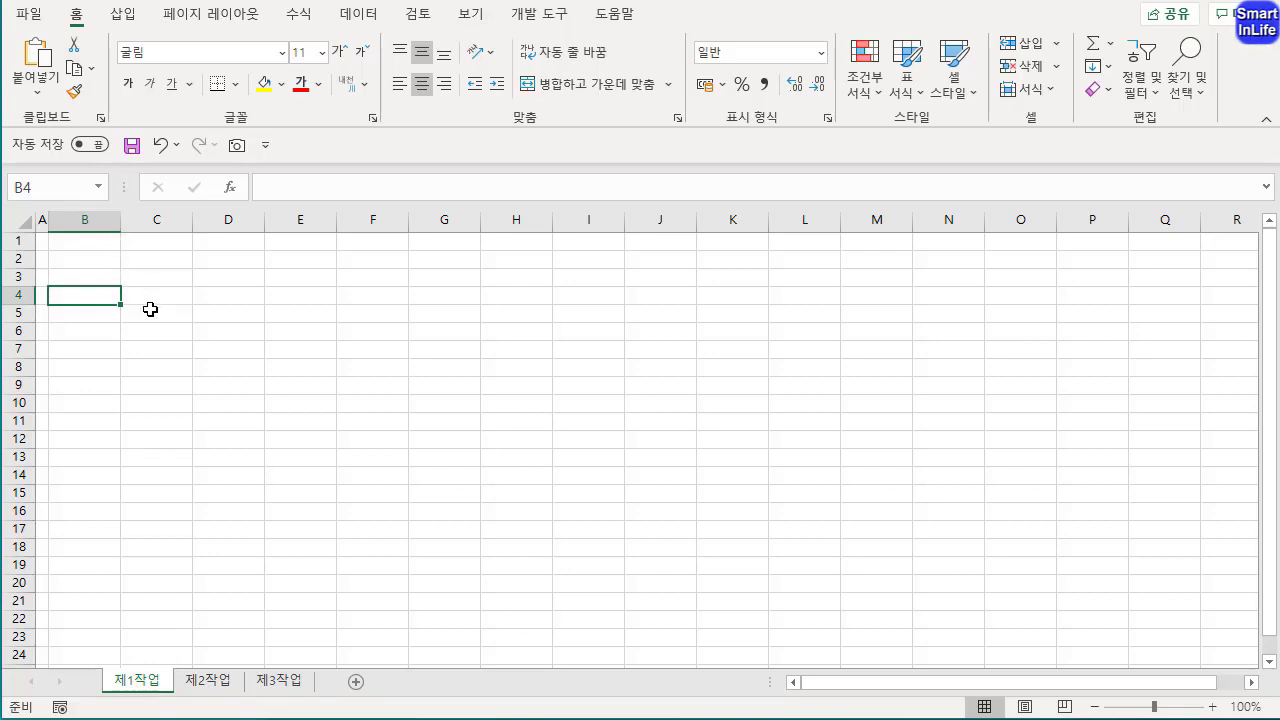
{"action": "key", "text": "shift+Right"}
{"action": "key", "text": "shift+Right"}
{"action": "key", "text": "shift+Right"}
{"action": "key", "text": "shift+Right"}
{"action": "key", "text": "shift+Right"}
{"action": "key", "text": "shift+Right"}
{"action": "key", "text": "shift+Right"}
{"action": "key", "text": "shift+Right"}
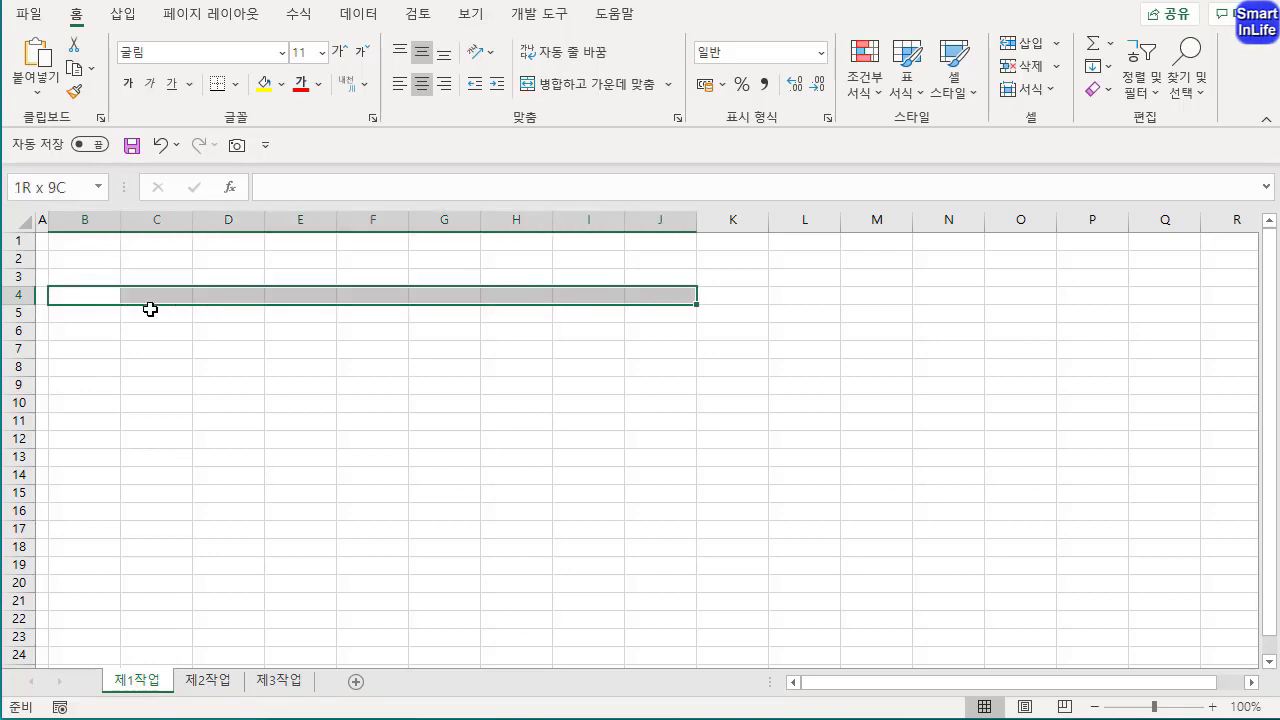
{"action": "type", "text": "관리코드"}
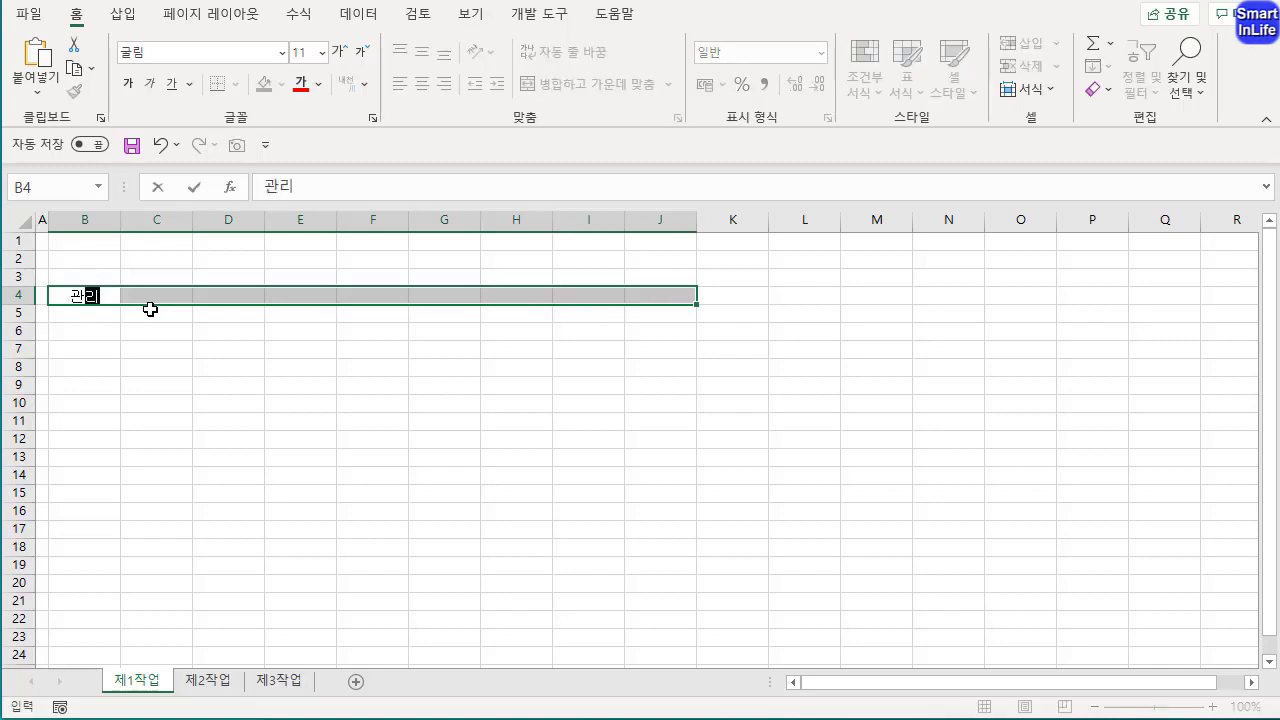
{"action": "key", "text": "Tab"}
{"action": "type", "text": "사업ㅂ명"}
{"action": "key", "text": "Tab"}
{"action": "type", "text": "관릴"}
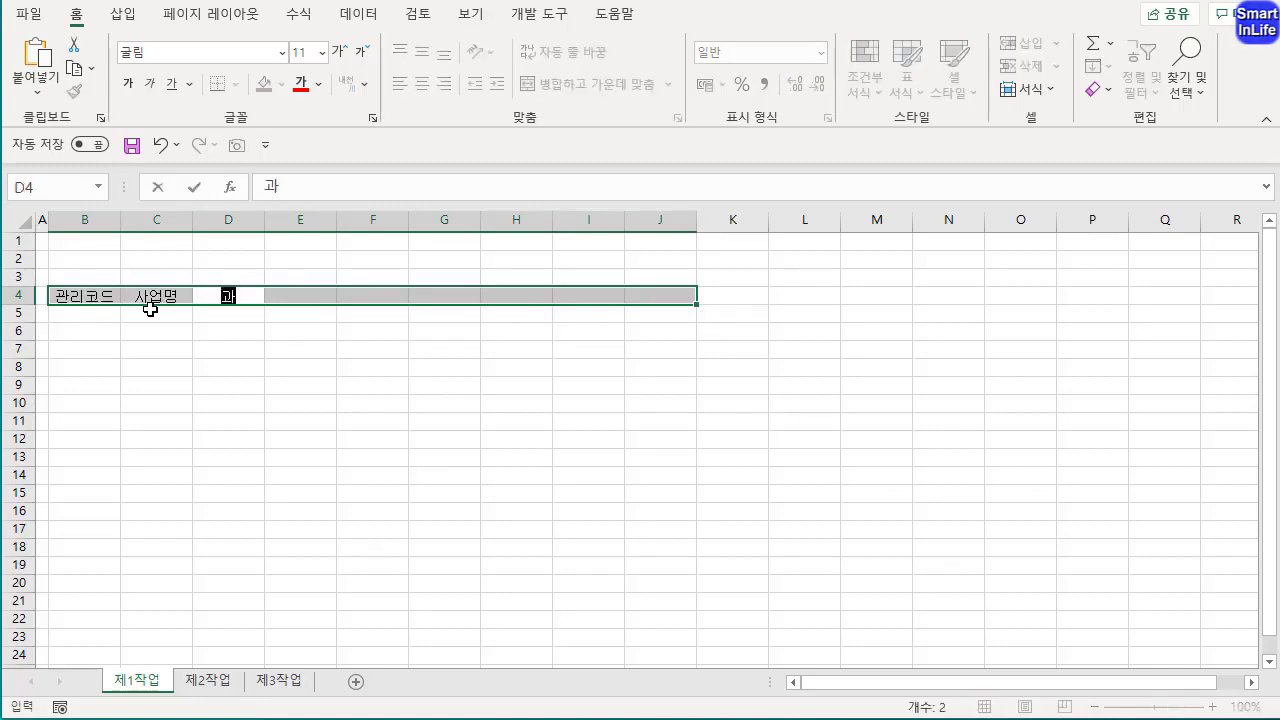
{"action": "type", "text": "팀"}
{"action": "key", "text": "Tab"}
Enter the headers 진행 인원수, 시작일 and 기본예산 (단위:원) in E4:G4, splitting the first and last over two lines
{"action": "type", "text": "진행"}
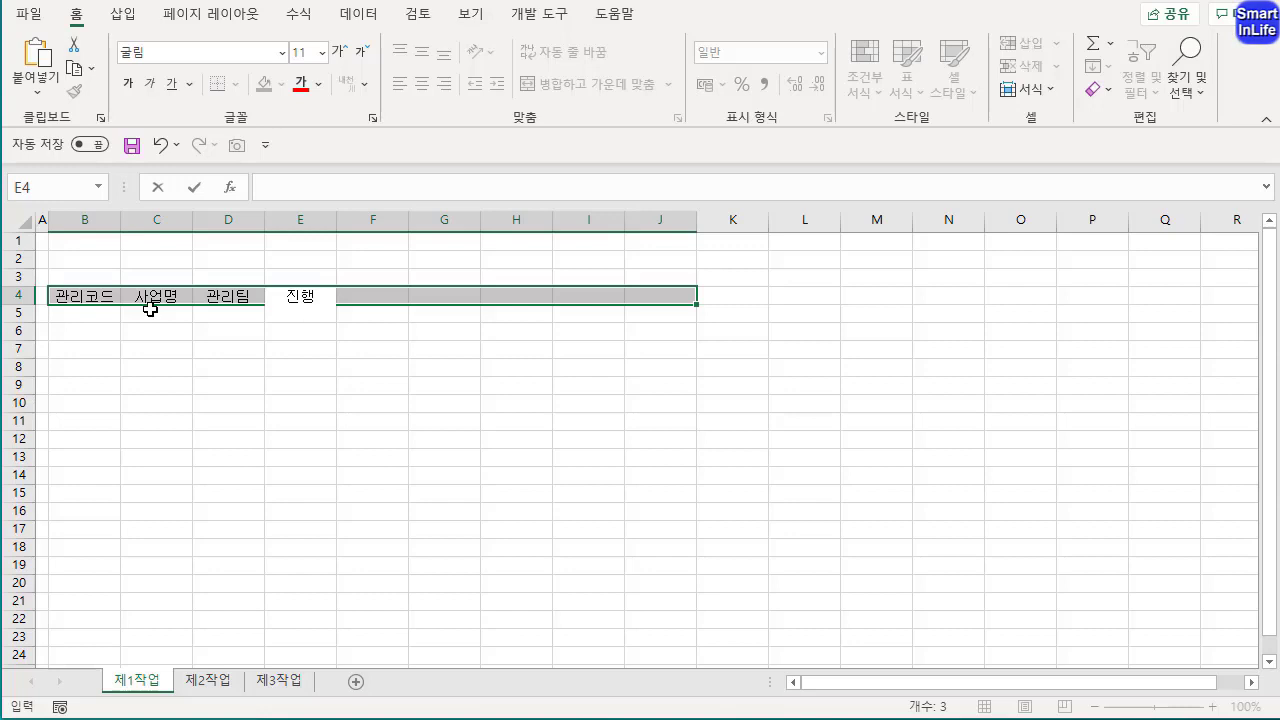
{"action": "type", "text": "인원수"}
{"action": "key", "text": "Tab"}
{"action": "type", "text": "시작일"}
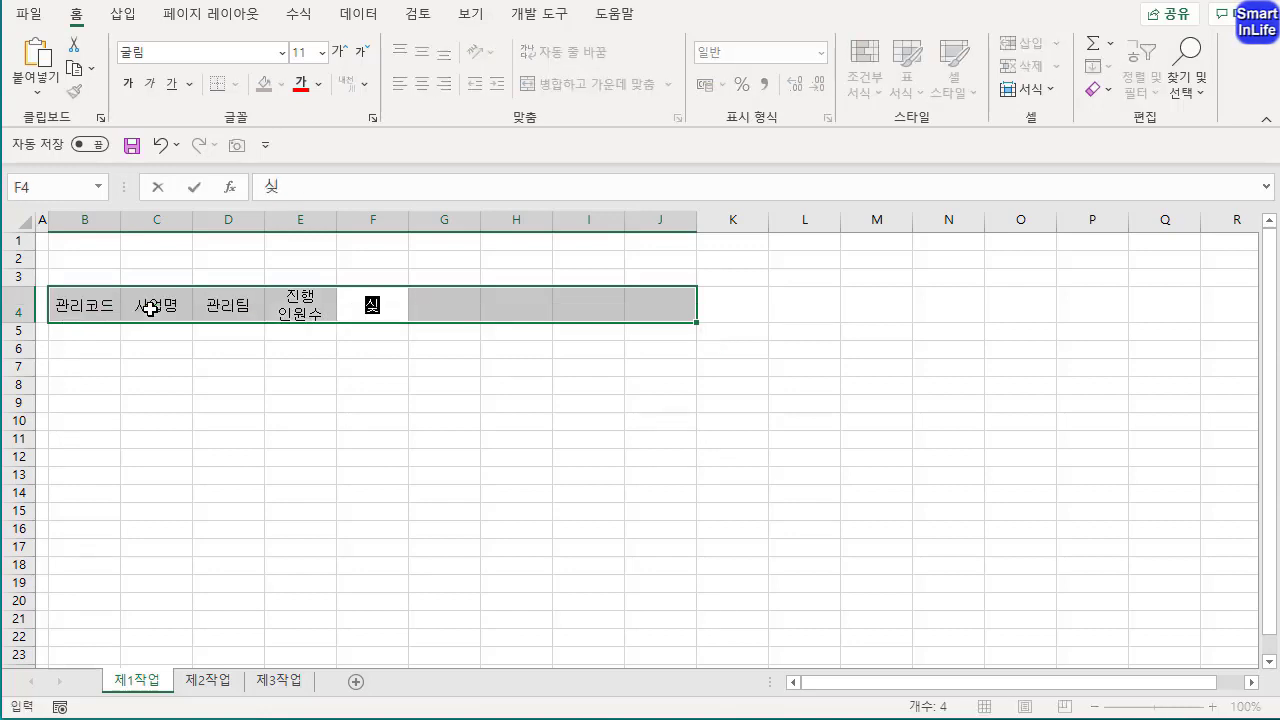
{"action": "key", "text": "Tab"}
{"action": "type", "text": "기보ㄴ예"}
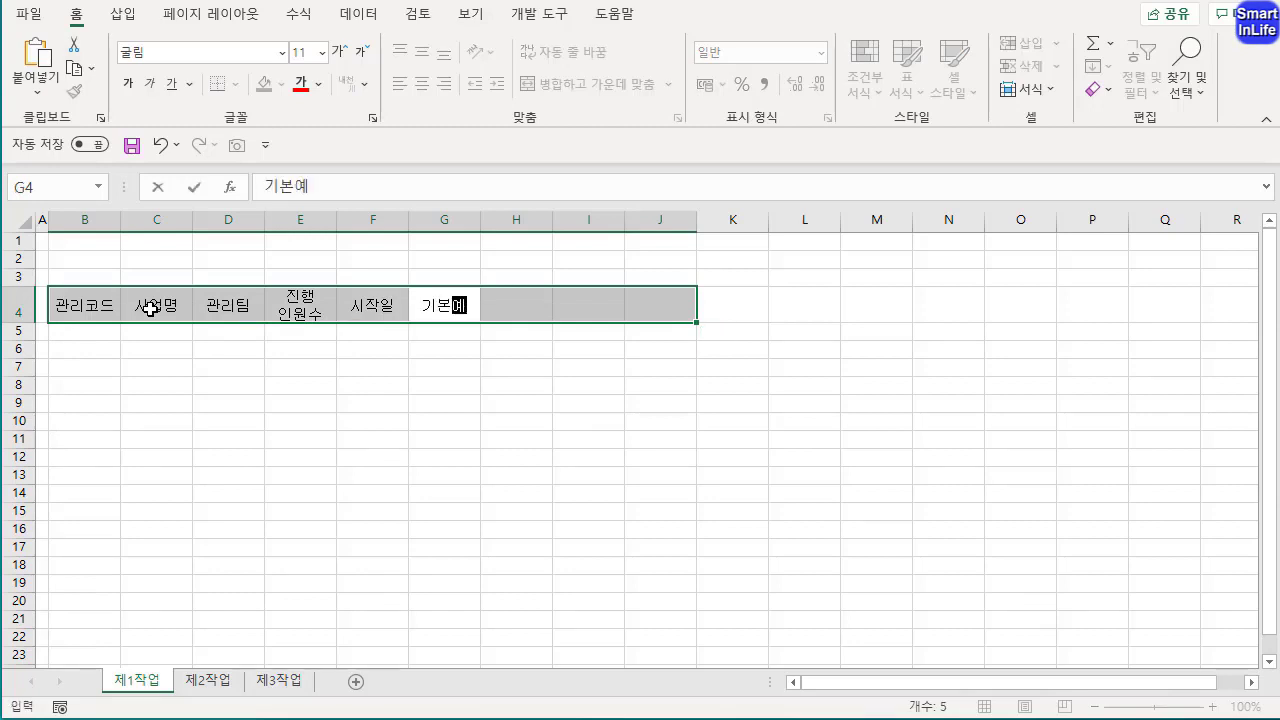
{"action": "type", "text": "산"}
{"action": "key", "text": "alt+Return"}
{"action": "type", "text": "(단위:워"}
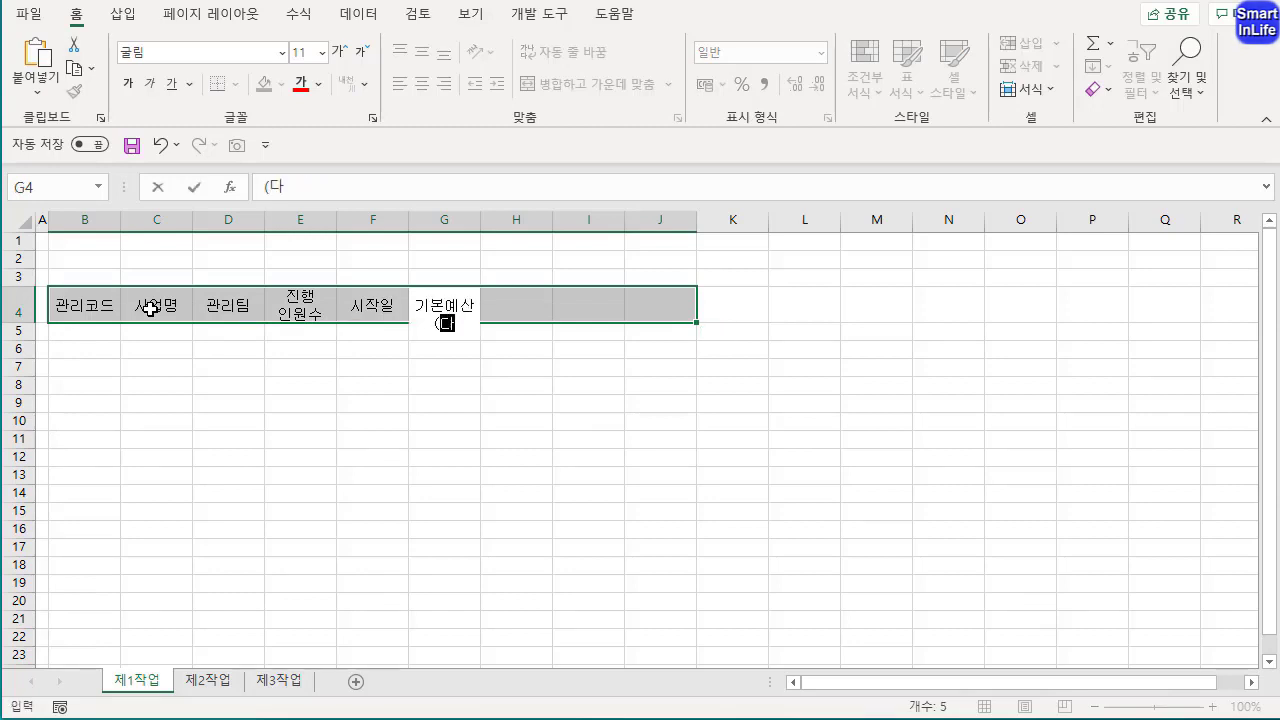
{"action": "type", "text": "ㄴ)"}
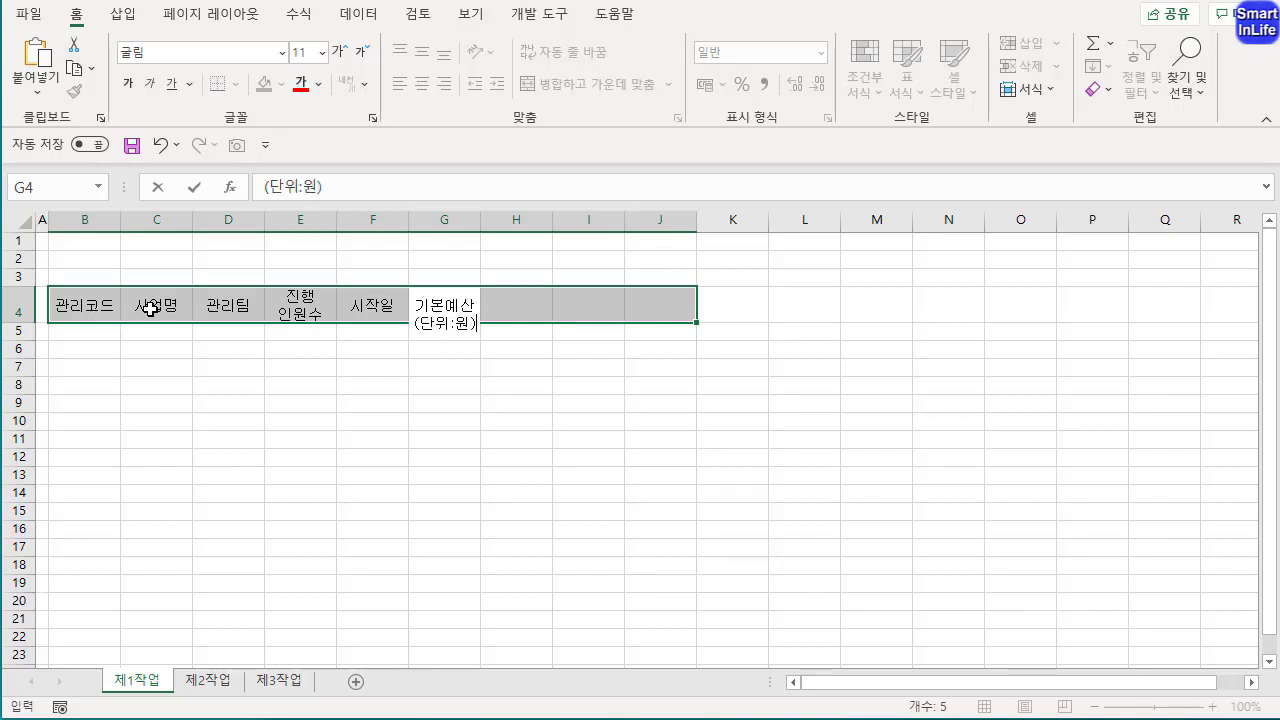
{"action": "key", "text": "Return"}
Enter the headers 사업구분, 진행기간 and 예산순위 in H4:J4
{"action": "type", "text": "사업구분"}
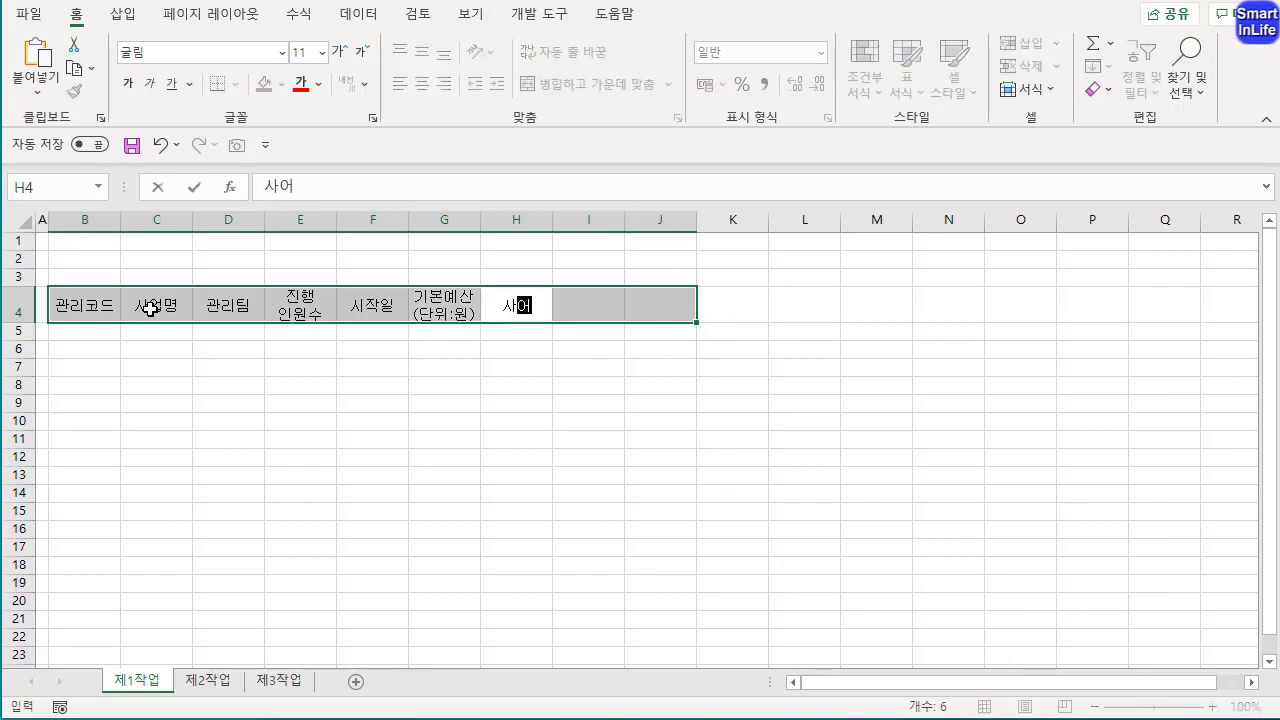
{"action": "key", "text": "Return"}
{"action": "type", "text": "징행기간"}
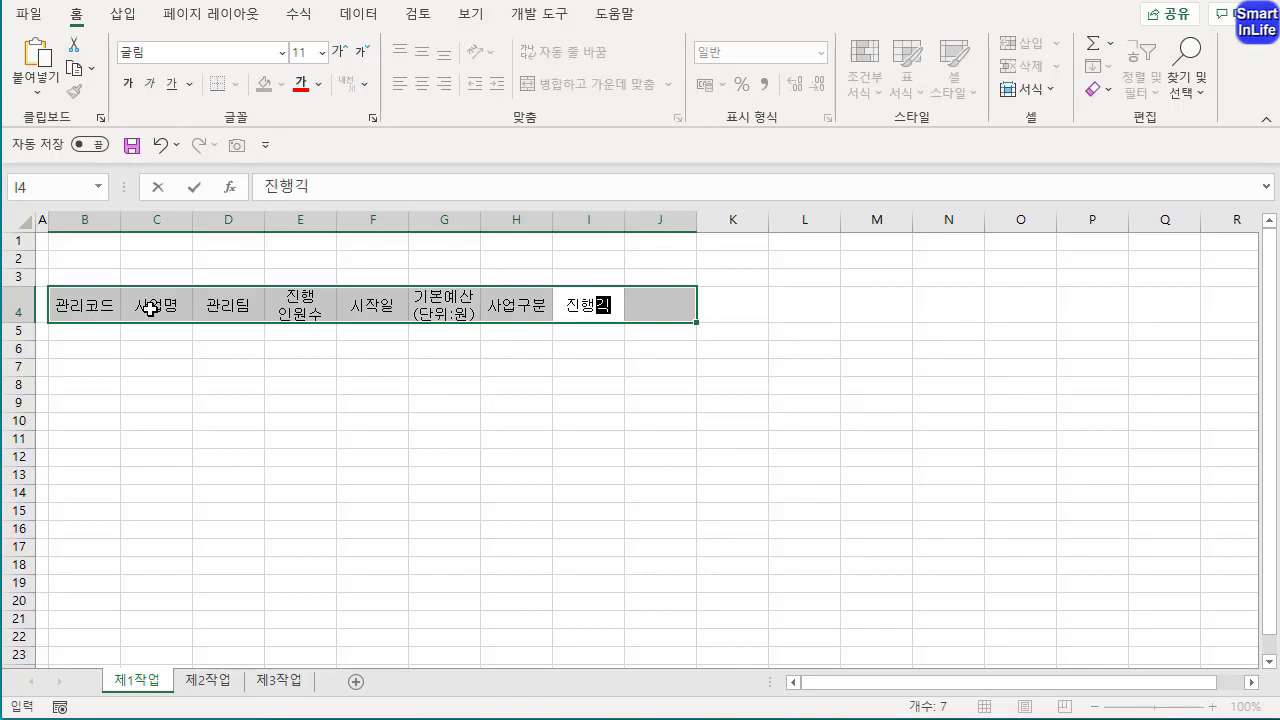
{"action": "key", "text": "Return"}
{"action": "type", "text": "예산순위"}
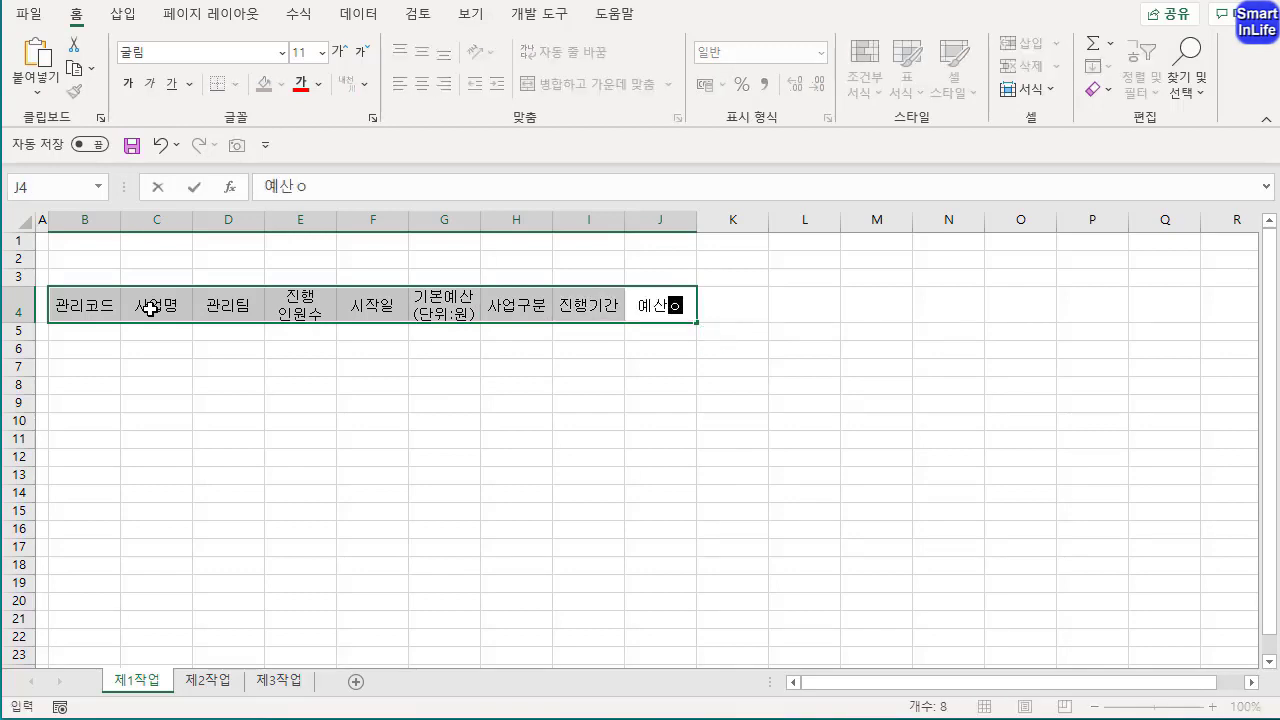
{"action": "key", "text": "Return"}
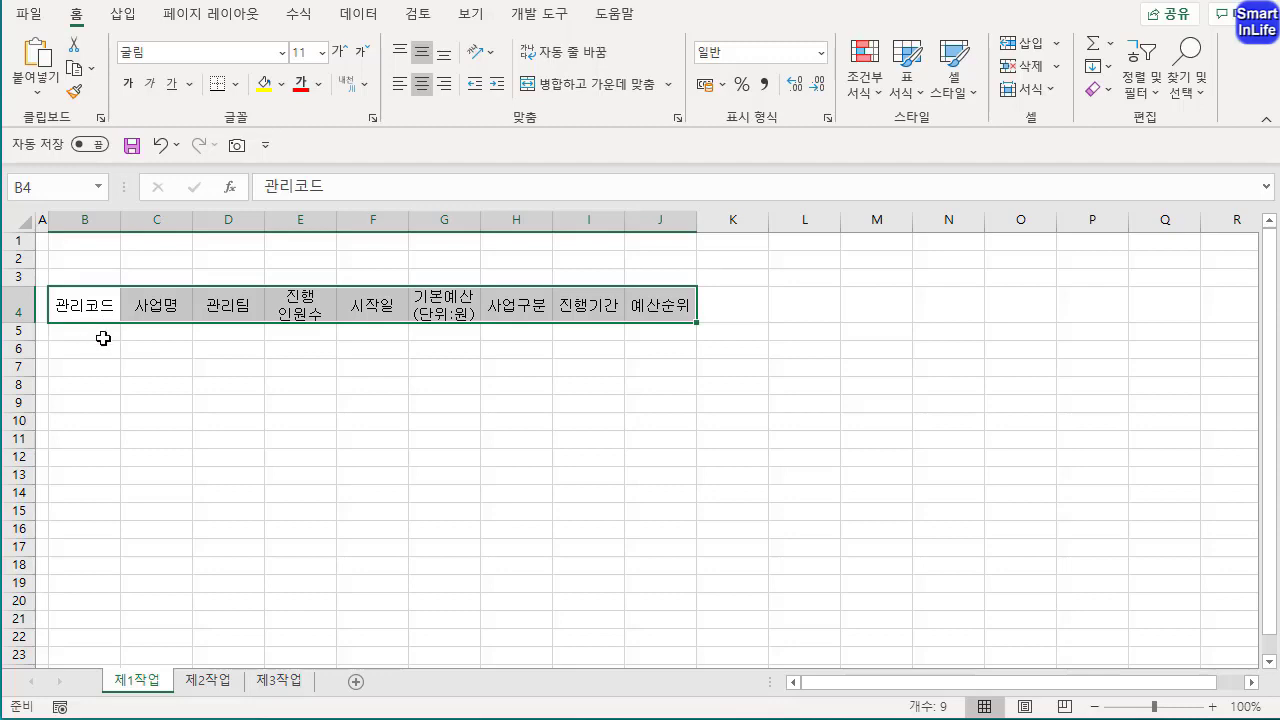
Paste the copied project data into B5:H12 beneath the headers
{"action": "left_click_drag", "start_coordinate": [103, 339], "coordinate": [89, 503]}
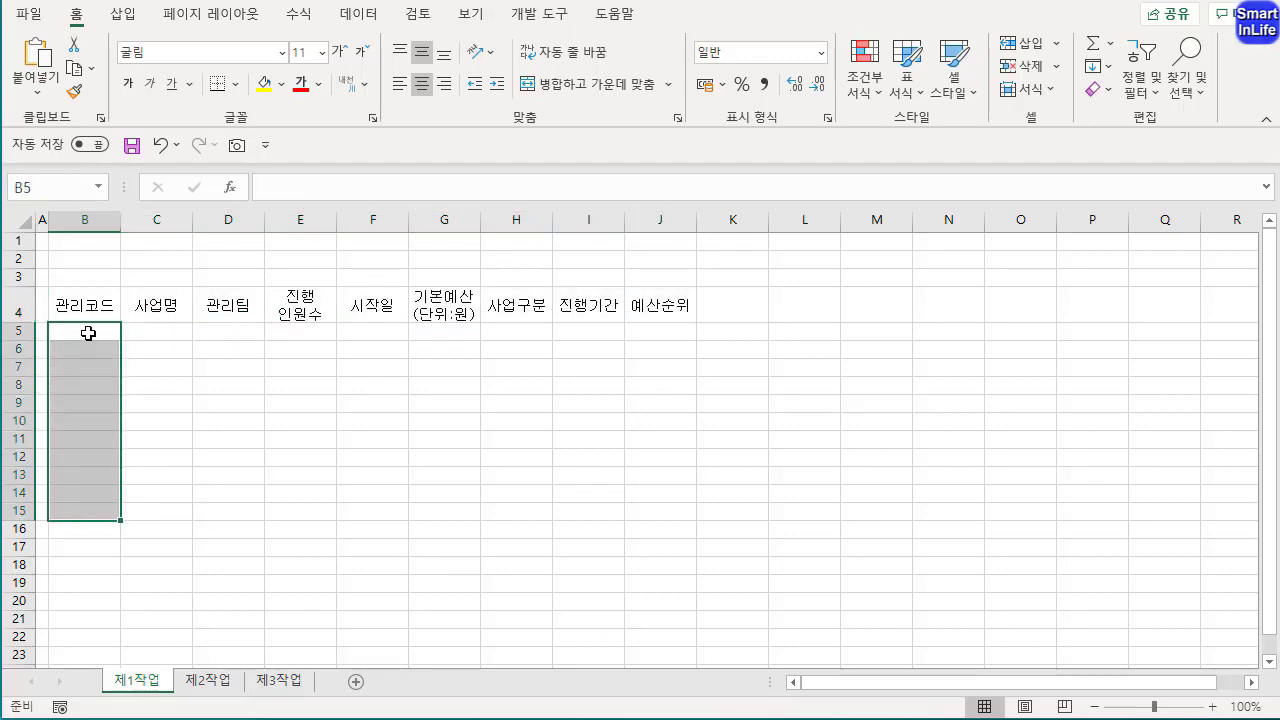
{"action": "left_click_drag", "start_coordinate": [88, 333], "coordinate": [514, 462]}
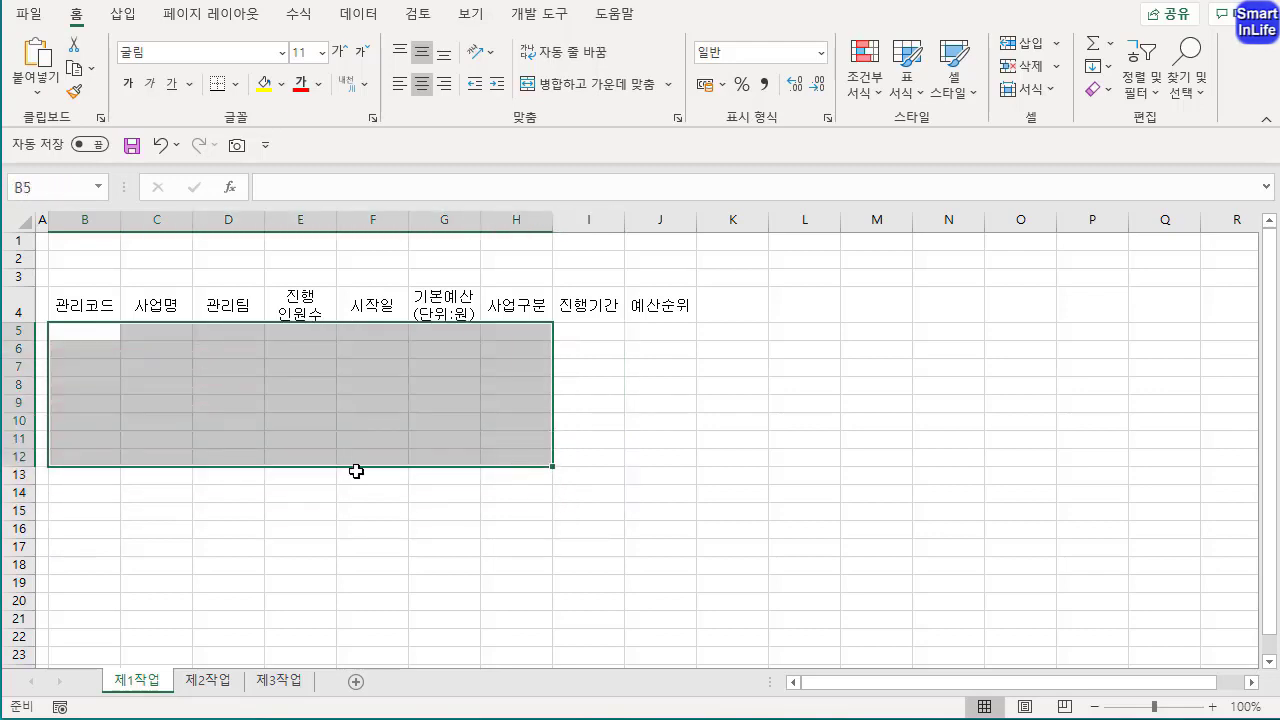
{"action": "key", "text": "ctrl+v"}
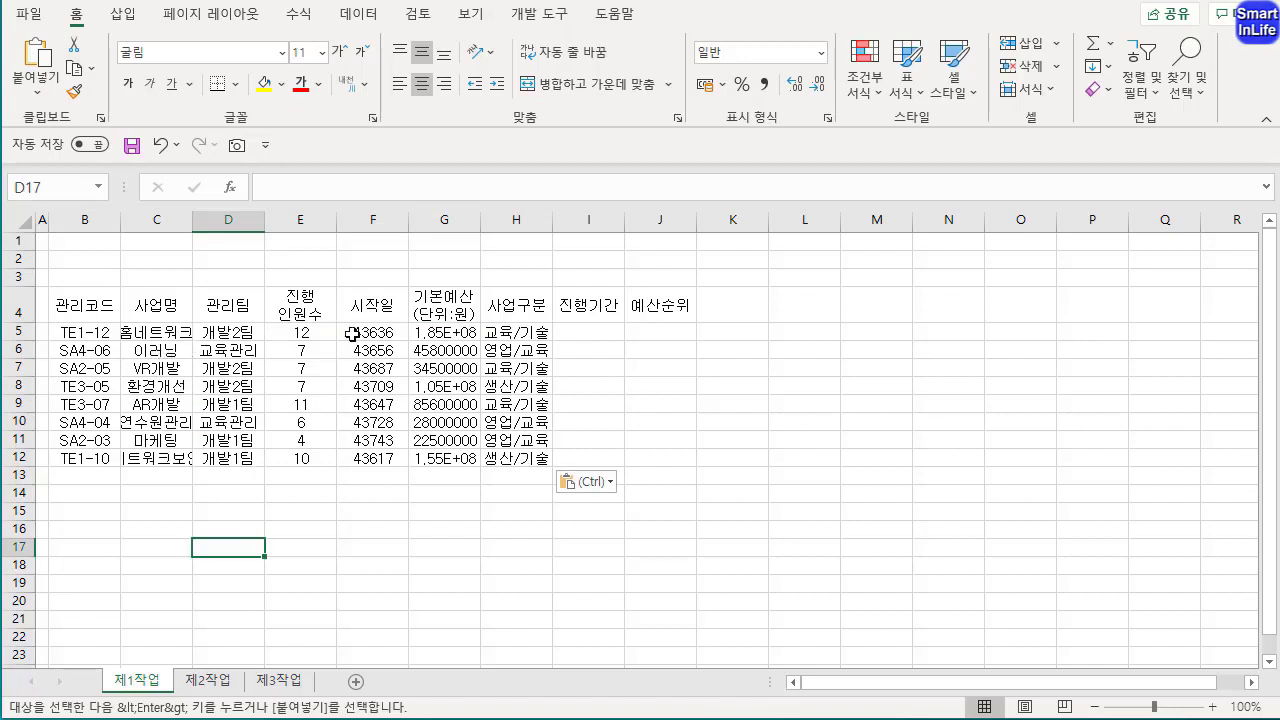
Enter the trial date 5-1 without a year in cell K5 and clear it
{"action": "left_click_drag", "start_coordinate": [374, 345], "coordinate": [386, 458]}
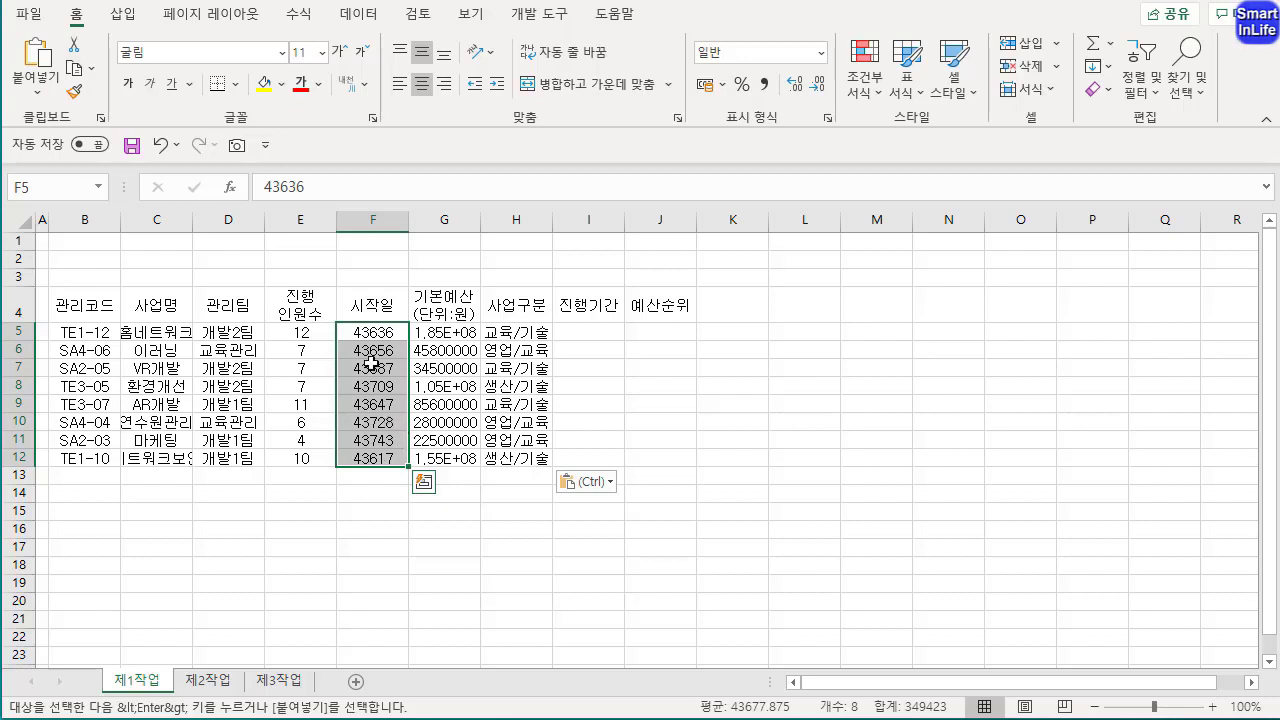
{"action": "left_click", "coordinate": [741, 334]}
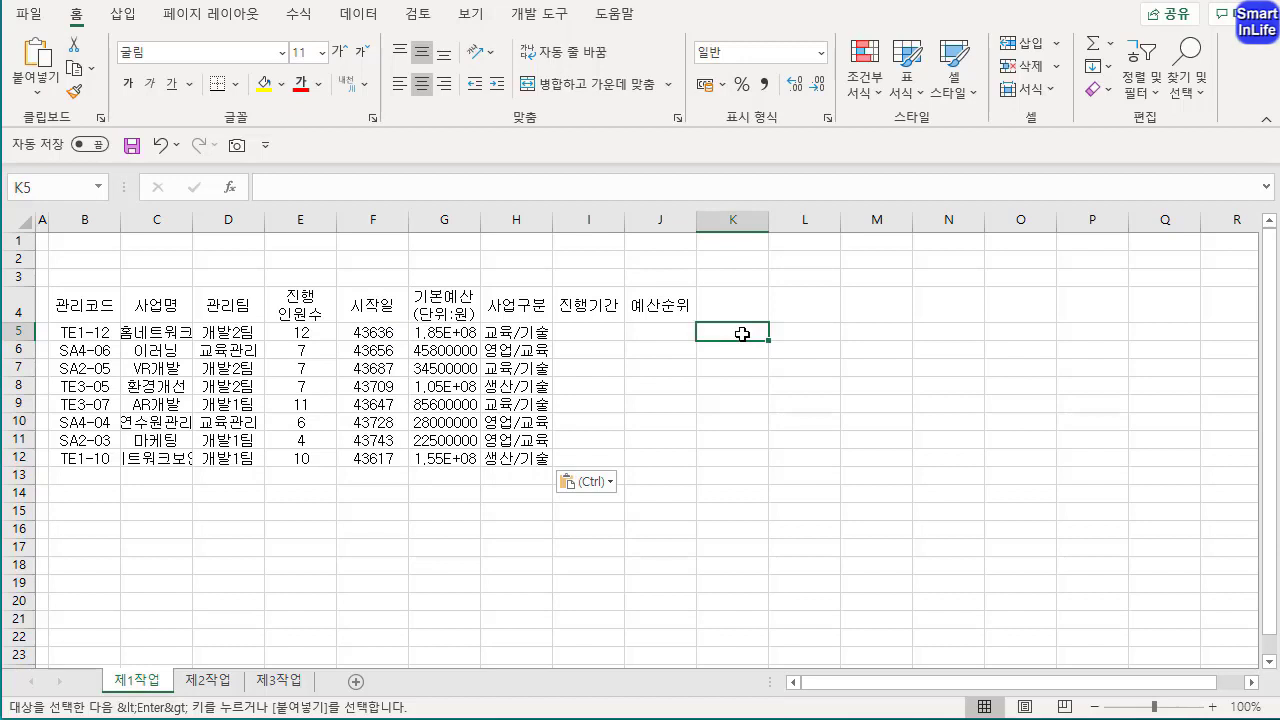
{"action": "type", "text": "5-1"}
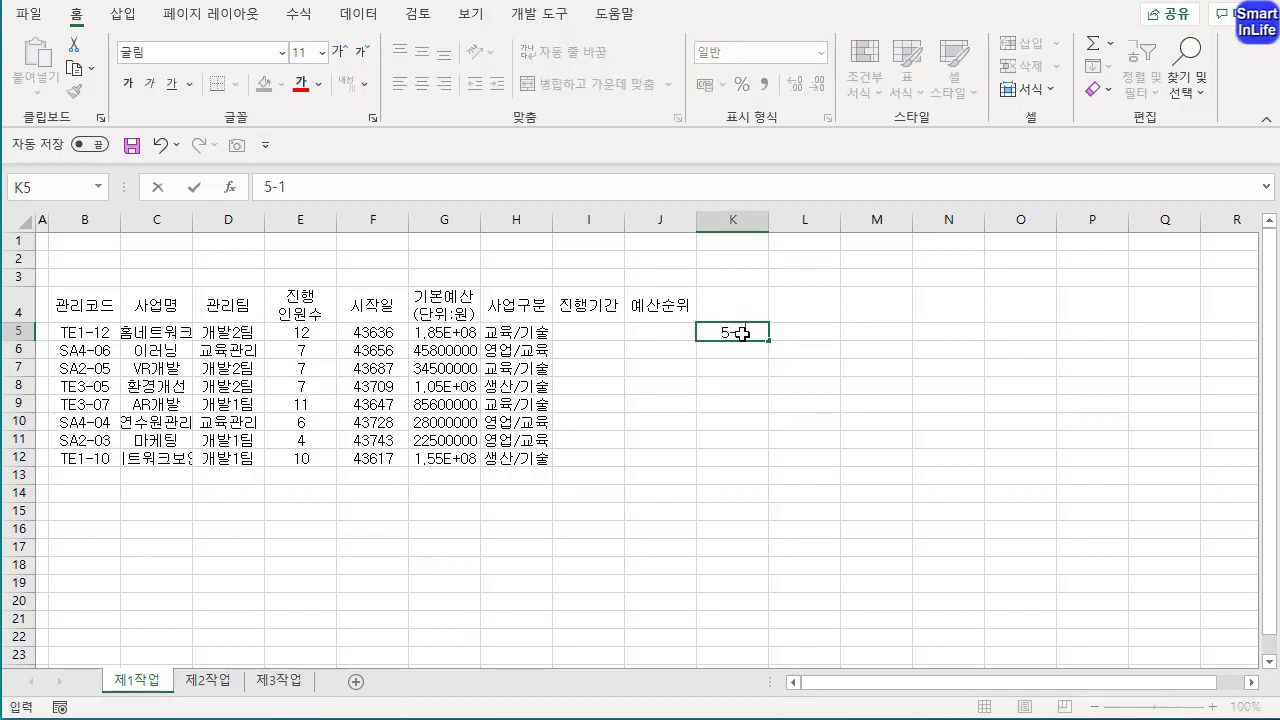
{"action": "key", "text": "ctrl+Return"}
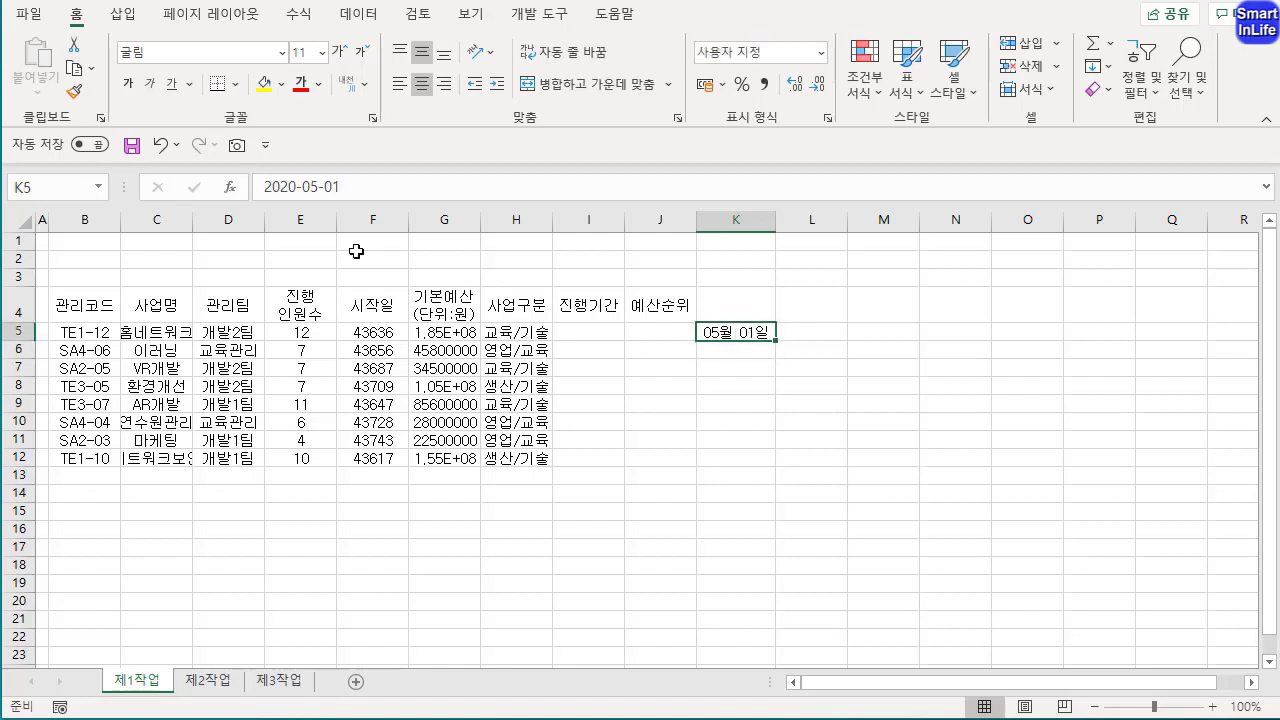
{"action": "key", "text": "Delete"}
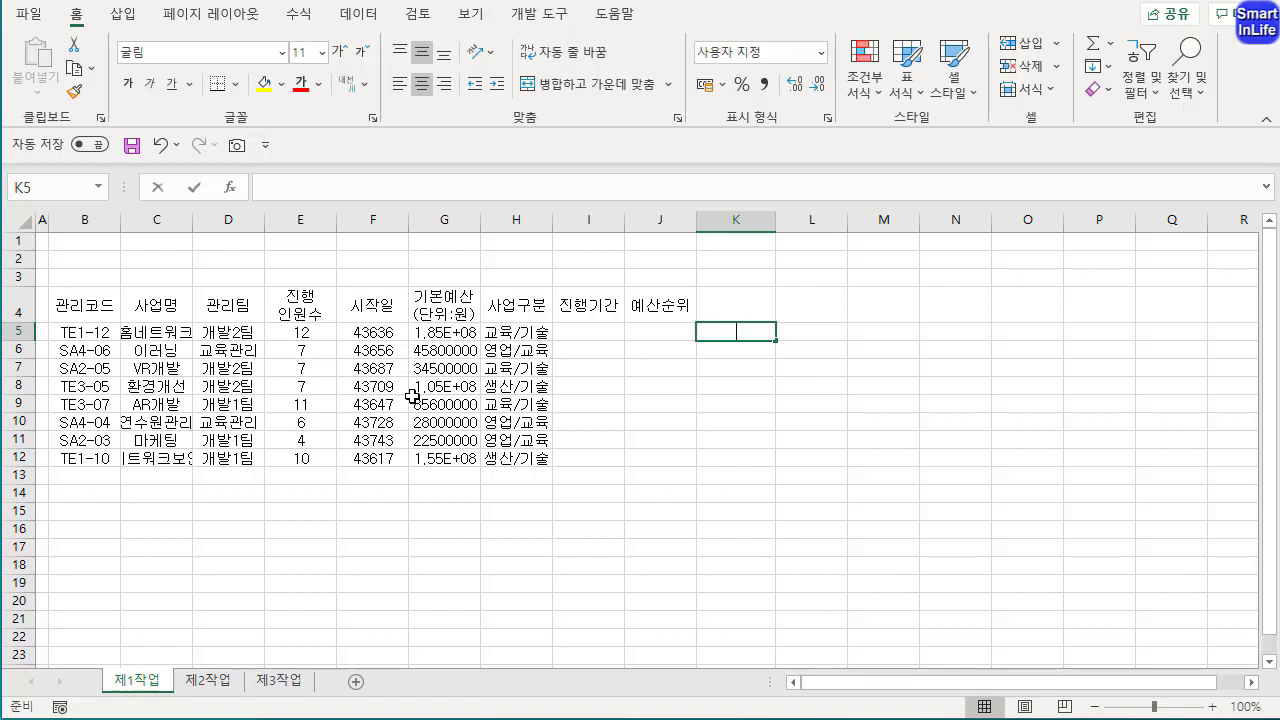
Enter the trial date 19-5-1 with a year in cell K5
{"action": "type", "text": "19"}
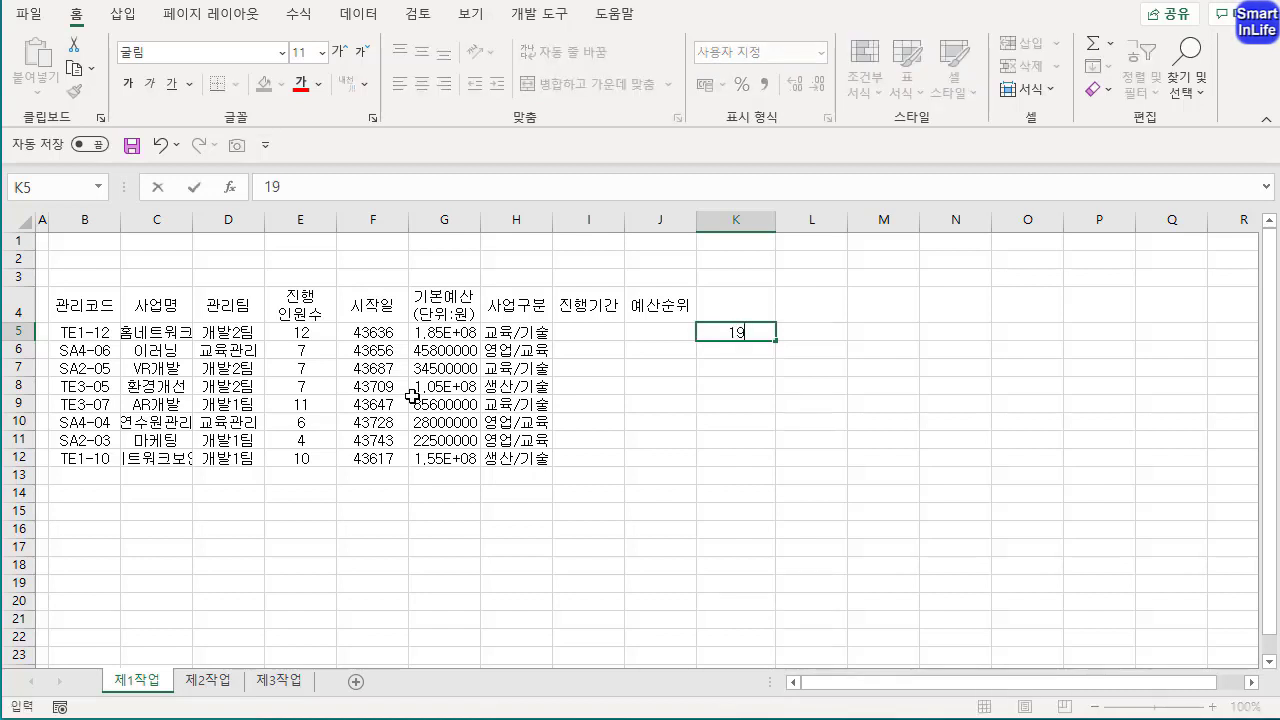
{"action": "type", "text": "-5-1"}
{"action": "key", "text": "Return"}
{"action": "left_click", "coordinate": [731, 333]}
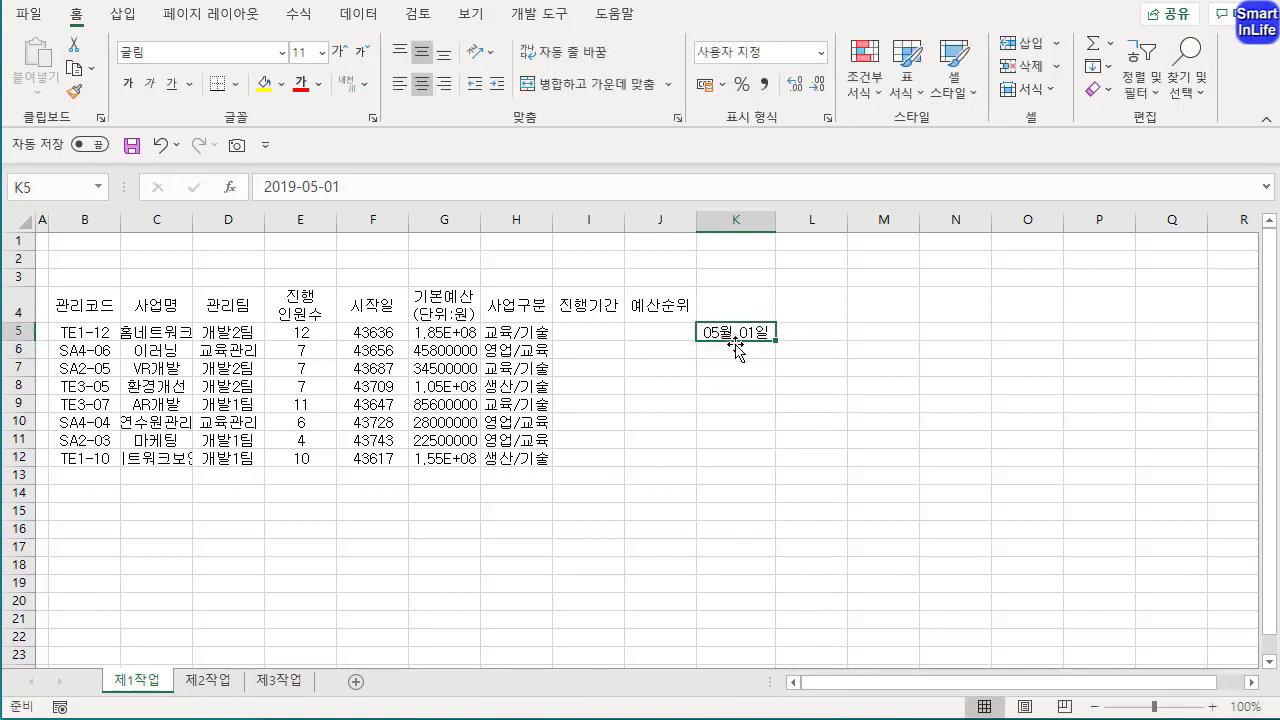
{"action": "key", "text": "ctrl+2"}
{"action": "mouse_move", "coordinate": [361, 214]}
{"action": "left_mouse_down"}
{"action": "mouse_move", "coordinate": [223, 185]}
{"action": "mouse_move", "coordinate": [298, 227]}
{"action": "left_mouse_up"}
{"action": "left_click_drag", "start_coordinate": [704, 354], "coordinate": [748, 358]}
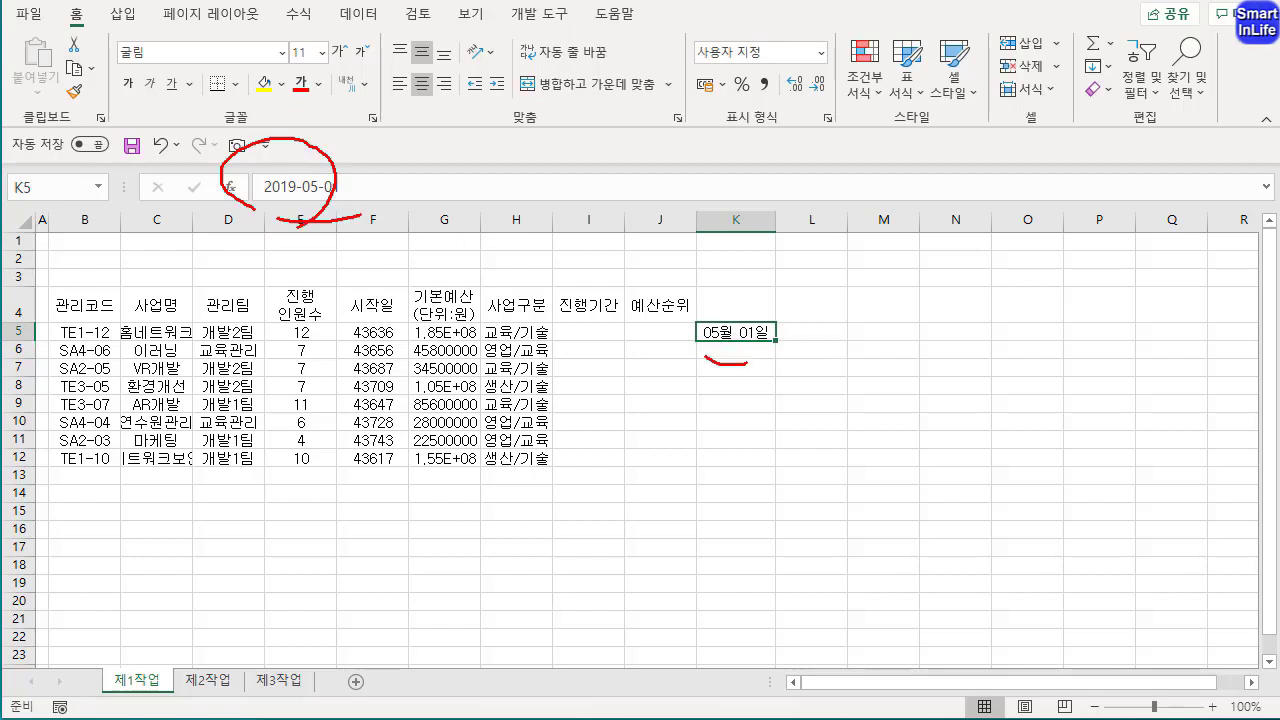
{"action": "left_click_drag", "start_coordinate": [790, 318], "coordinate": [750, 388]}
{"action": "key", "text": "Escape"}
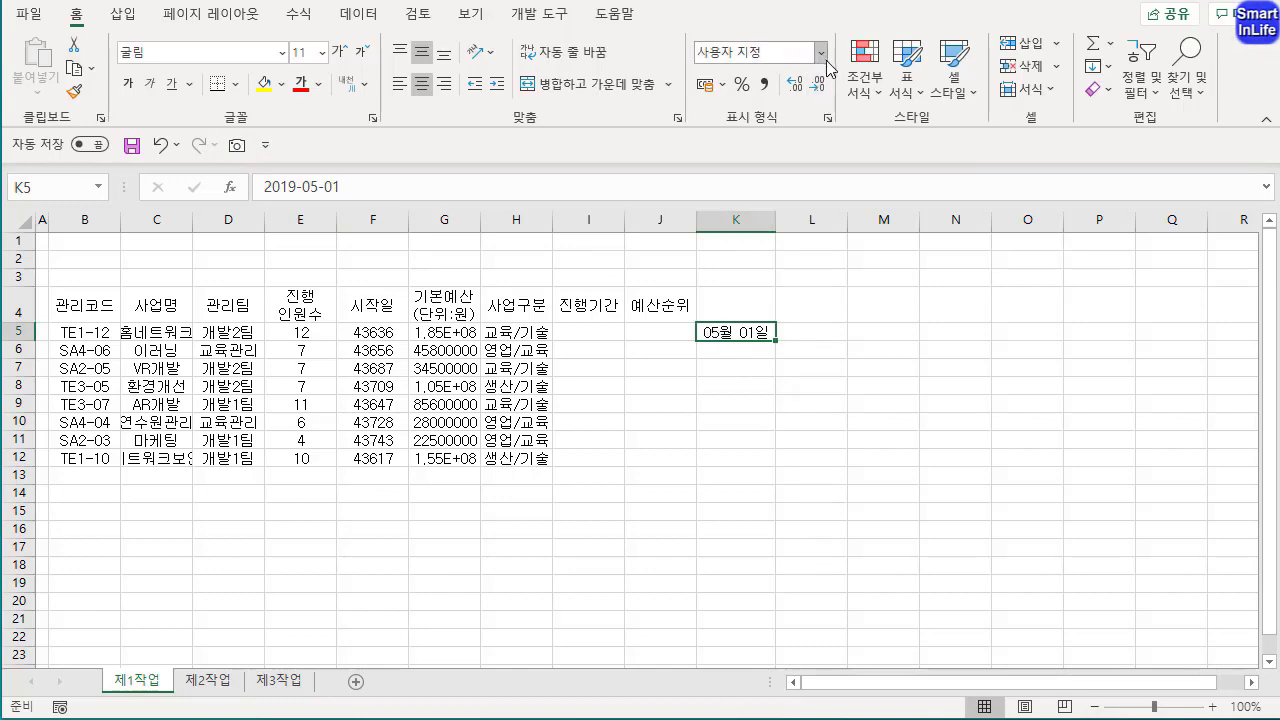
Check the custom number format of K5 and apply the 간단한 날짜 (short date) format to it
{"action": "key", "text": "ctrl+1"}
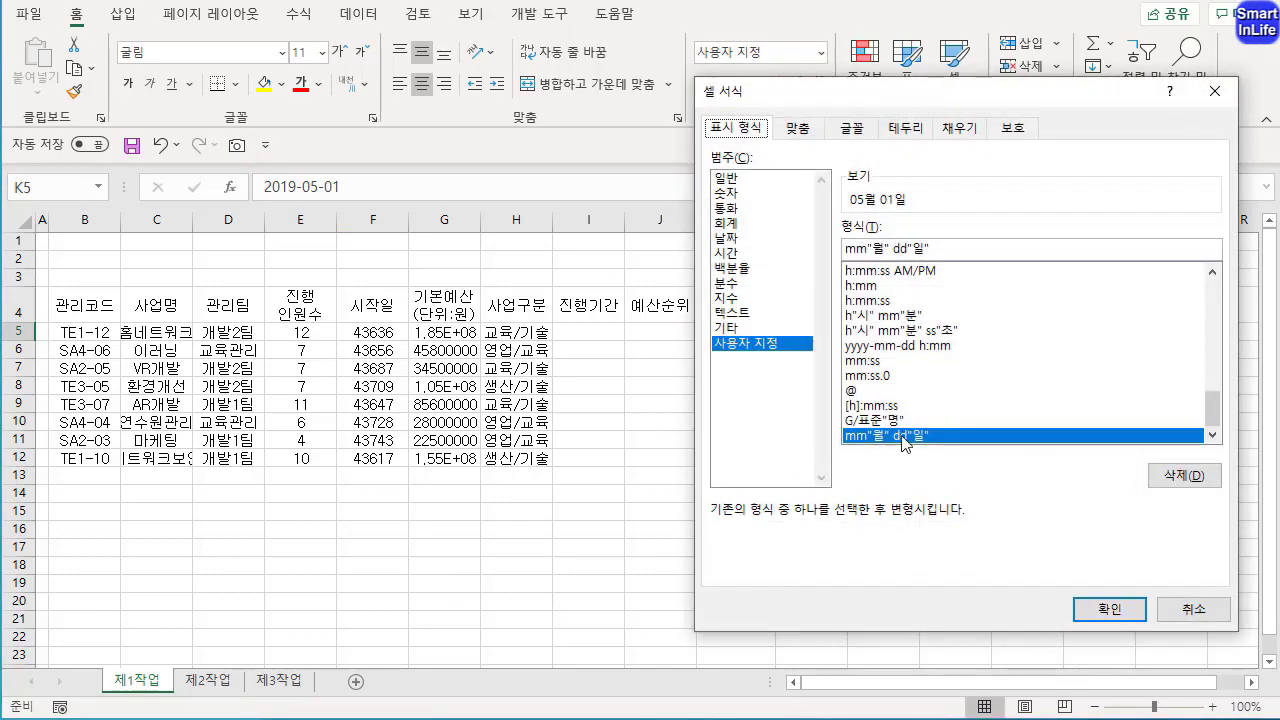
{"action": "left_click", "coordinate": [1214, 91]}
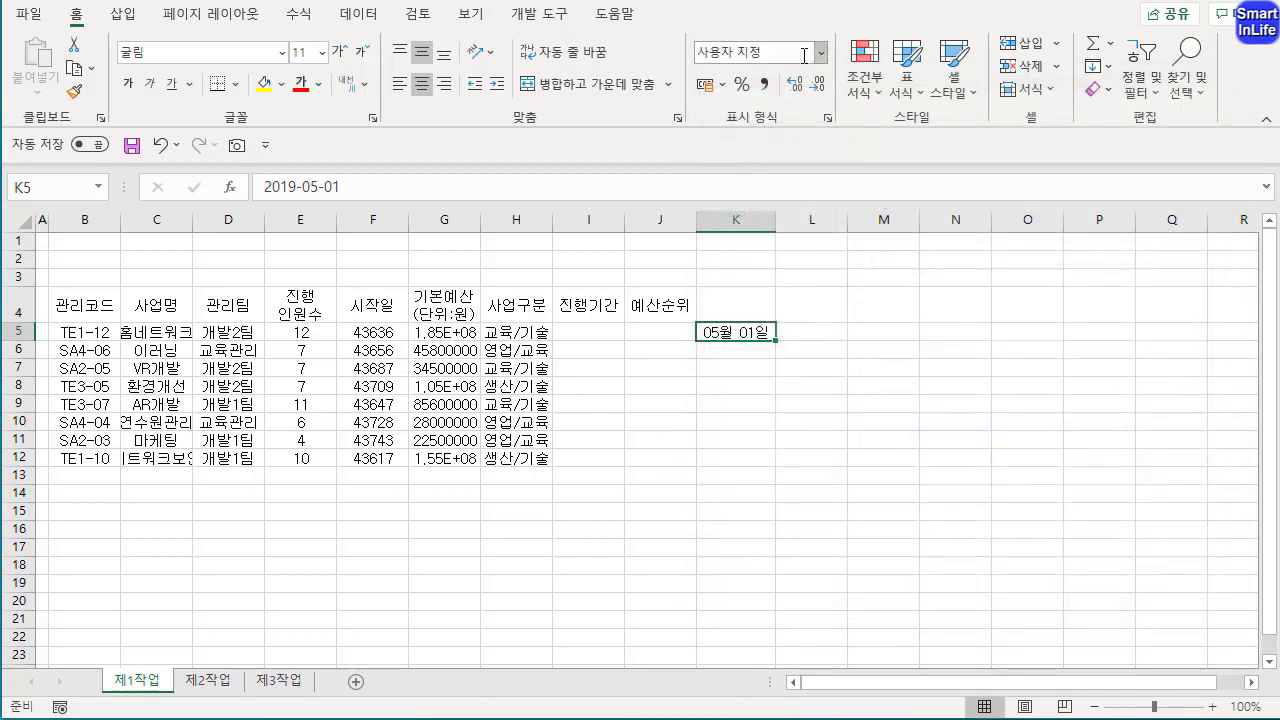
{"action": "left_click", "coordinate": [820, 52]}
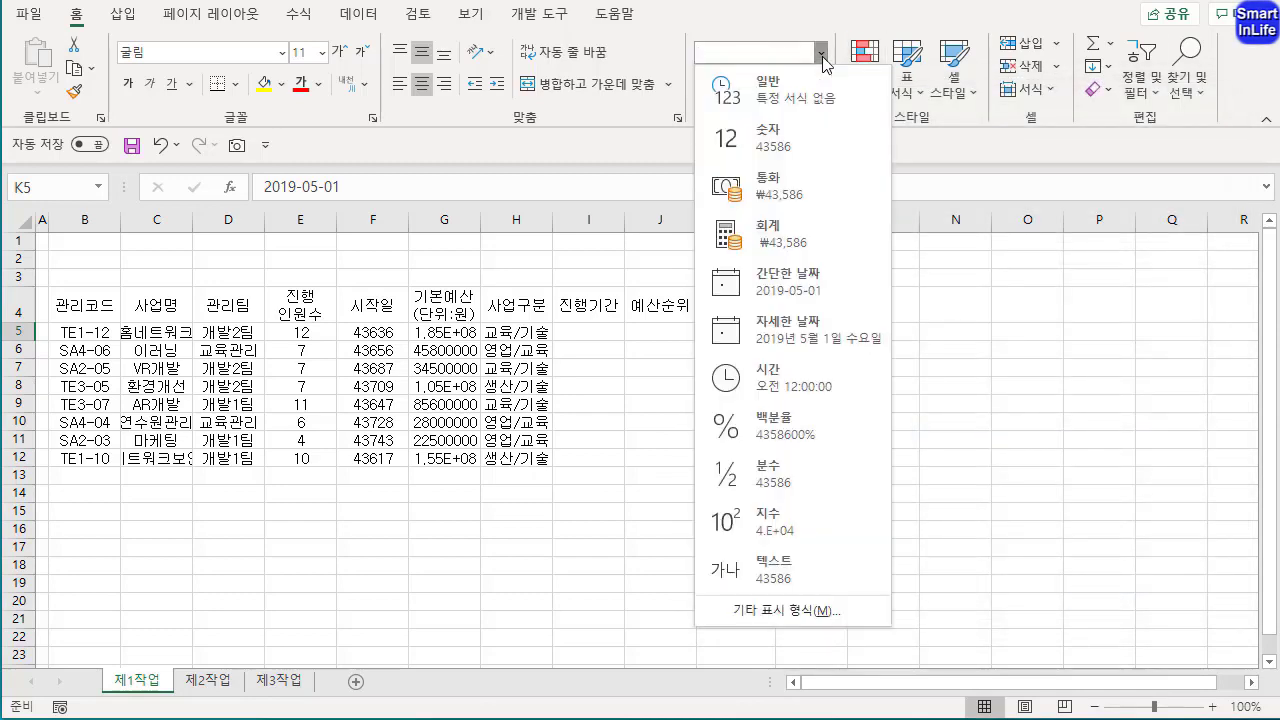
{"action": "left_click", "coordinate": [806, 292]}
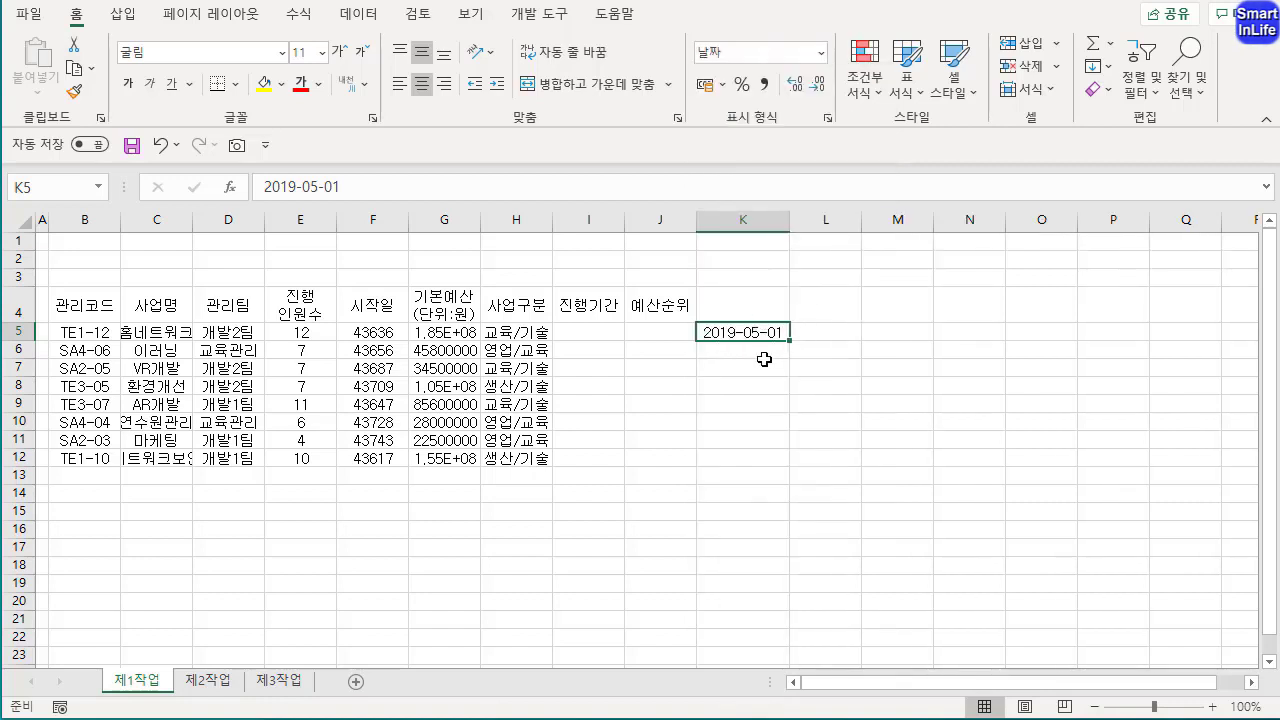
{"action": "left_click_drag", "start_coordinate": [789, 376], "coordinate": [761, 350]}
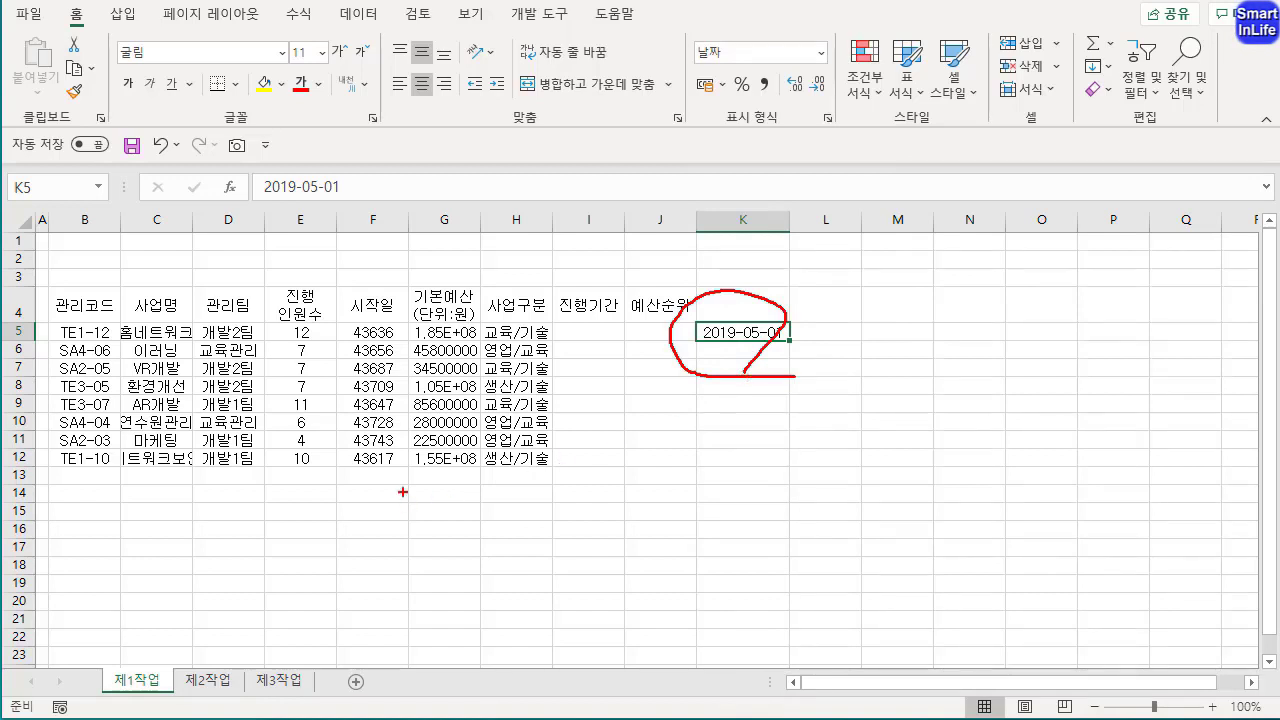
{"action": "mouse_move", "coordinate": [403, 484]}
{"action": "left_mouse_down"}
{"action": "mouse_move", "coordinate": [278, 417]}
{"action": "mouse_move", "coordinate": [401, 484]}
{"action": "left_mouse_up"}
{"action": "key", "text": "Escape"}
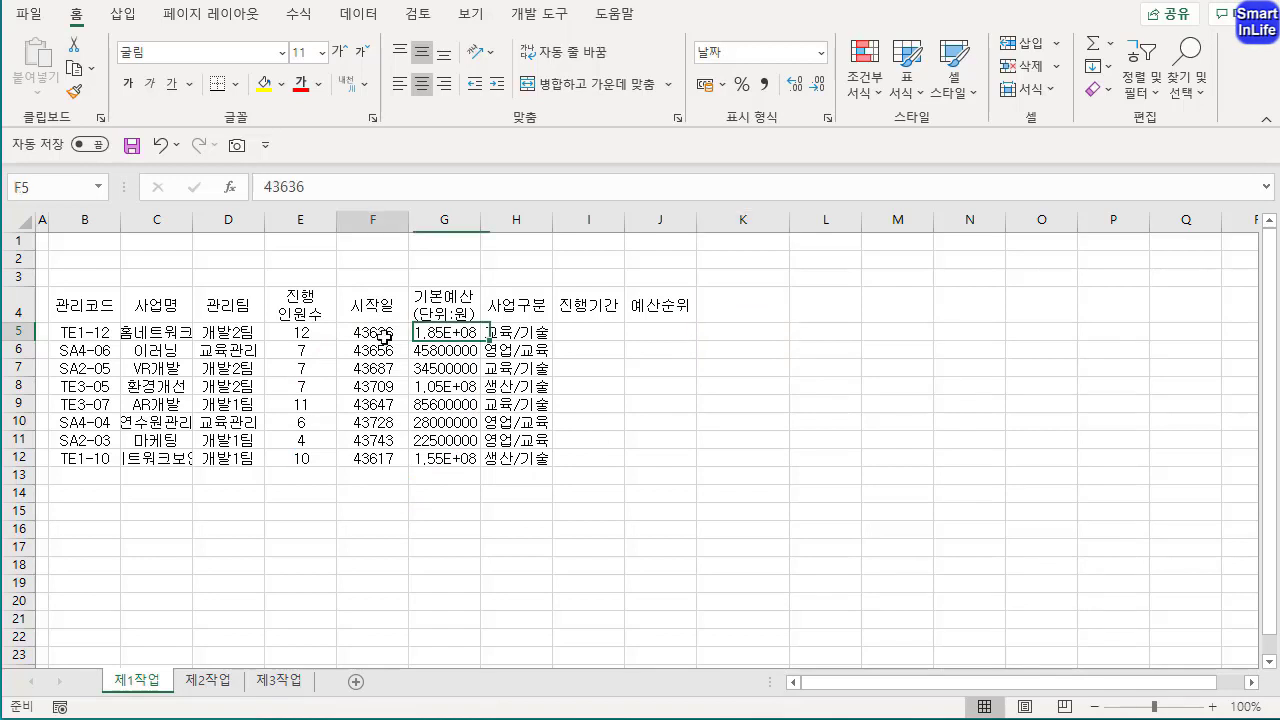
Format the 시작일 values in F5:F12 as 간단한 날짜 (short date)
{"action": "left_click_drag", "start_coordinate": [380, 331], "coordinate": [380, 458]}
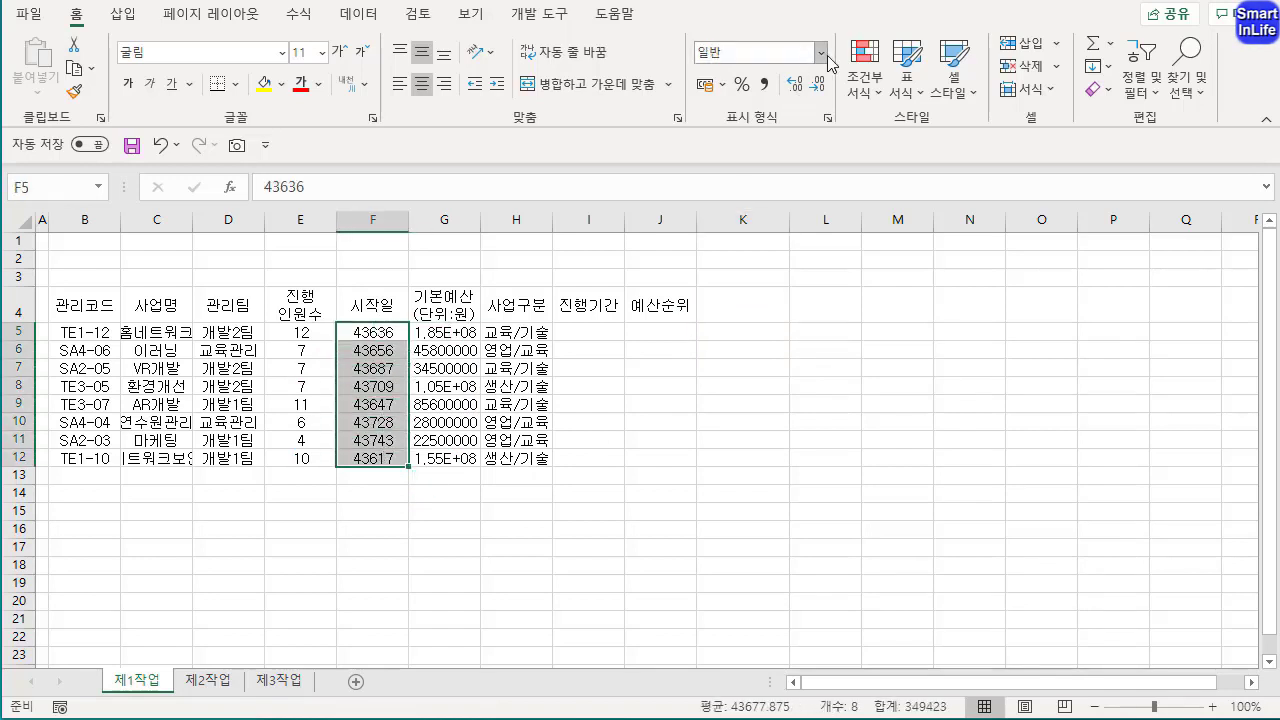
{"action": "left_click", "coordinate": [823, 57]}
{"action": "left_click", "coordinate": [780, 284]}
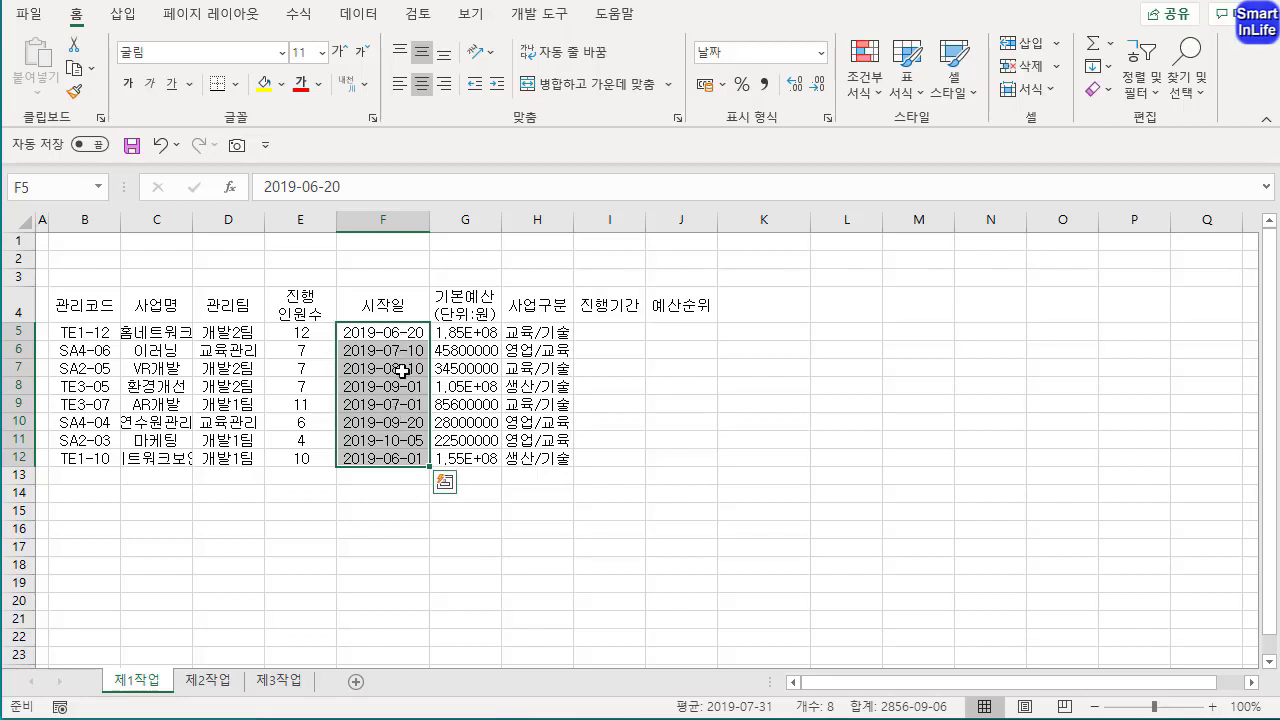
Apply the comma style to the 기본예산 values in G5:G12
{"action": "left_click_drag", "start_coordinate": [469, 334], "coordinate": [467, 458]}
{"action": "left_click", "coordinate": [467, 458]}
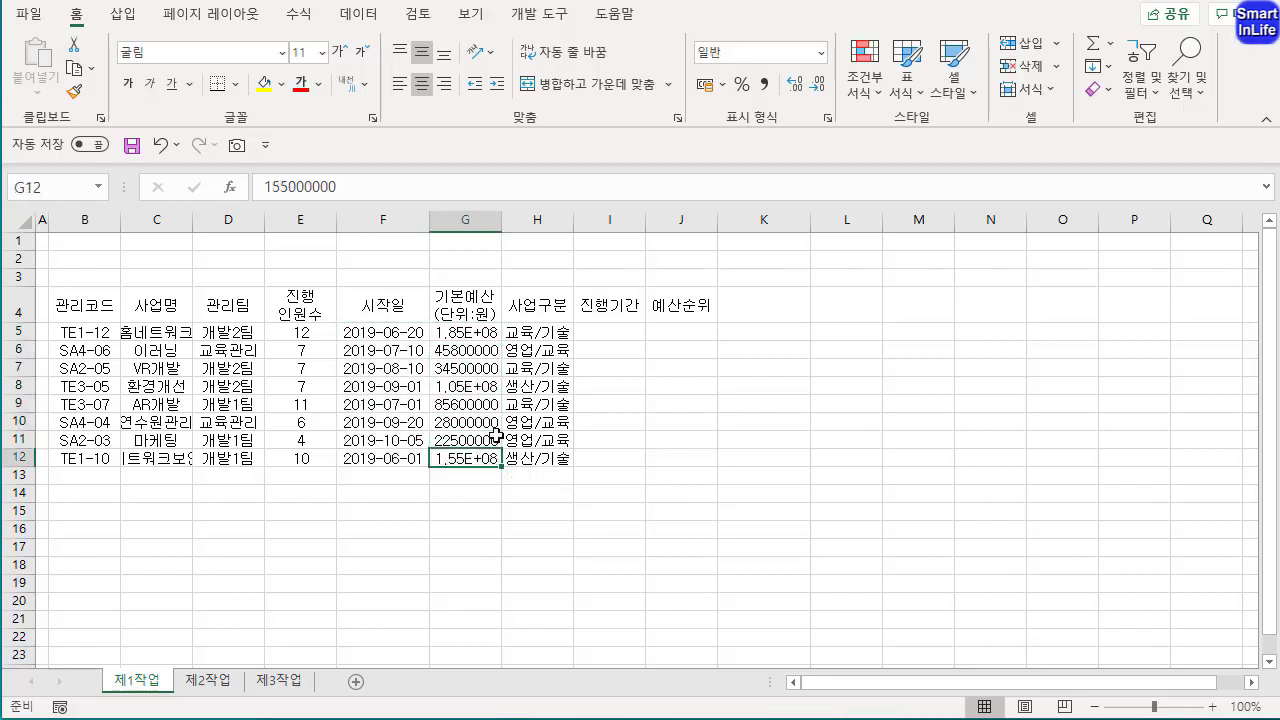
{"action": "left_click", "coordinate": [469, 330], "text": "shift"}
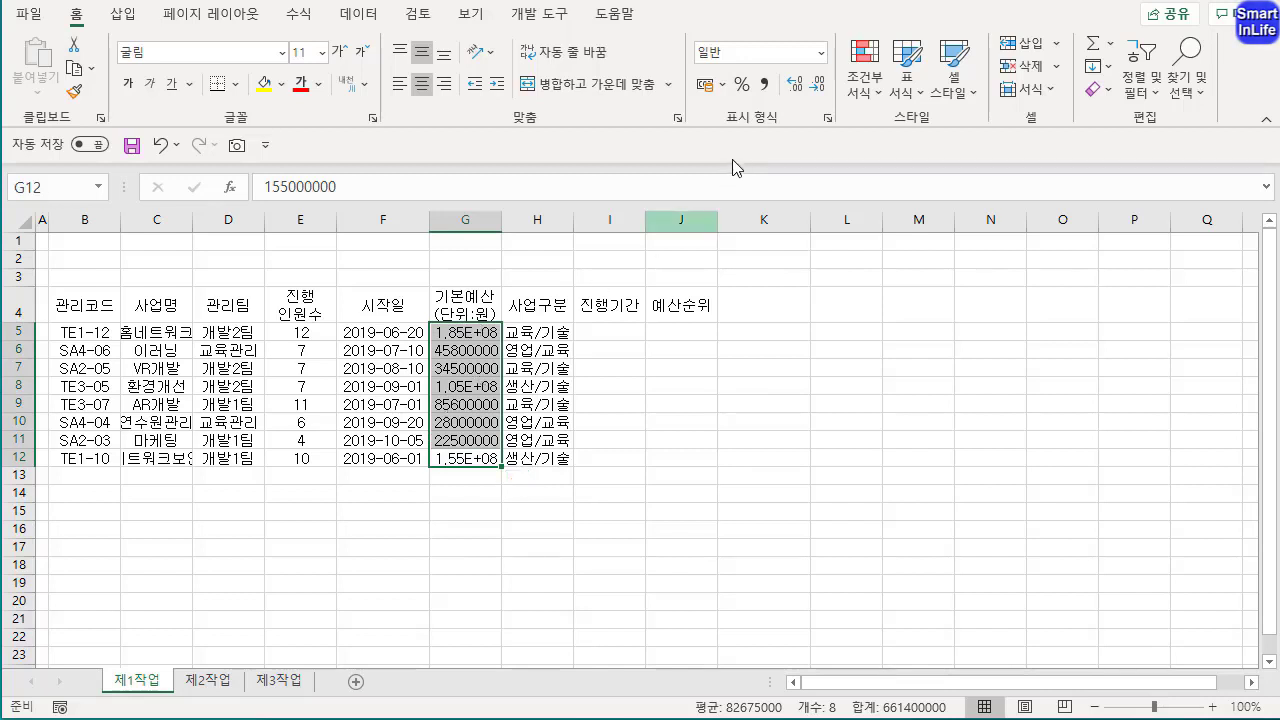
{"action": "left_click", "coordinate": [764, 86]}
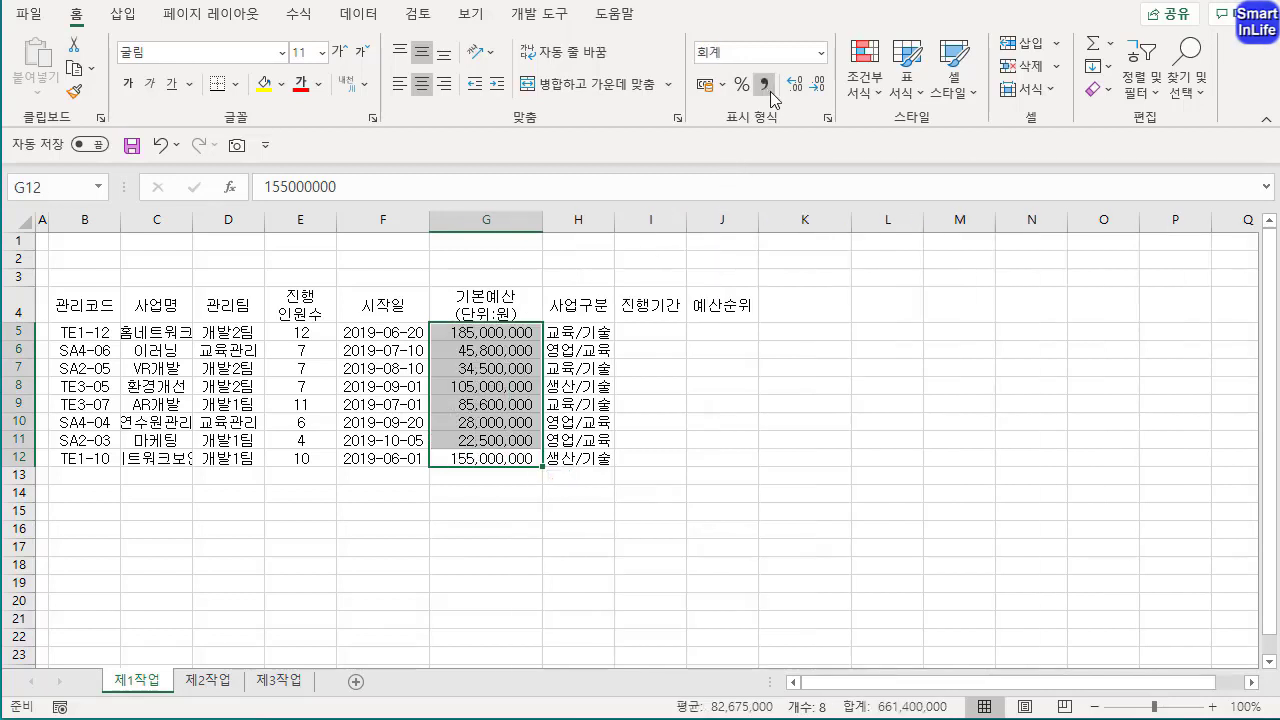
Change the cell format of G5:G12 to the 숫자 category with 0 decimals and a thousands separator
{"action": "left_click", "coordinate": [829, 119]}
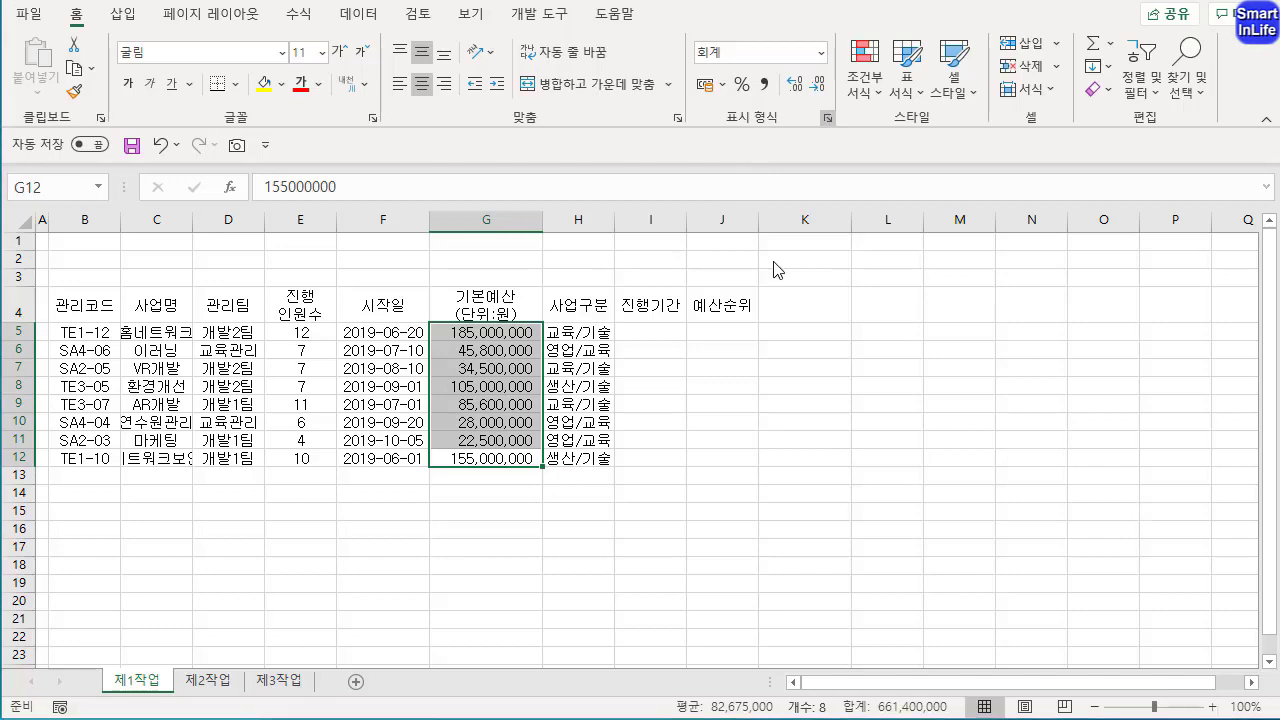
{"action": "left_click_drag", "start_coordinate": [766, 104], "coordinate": [704, 106]}
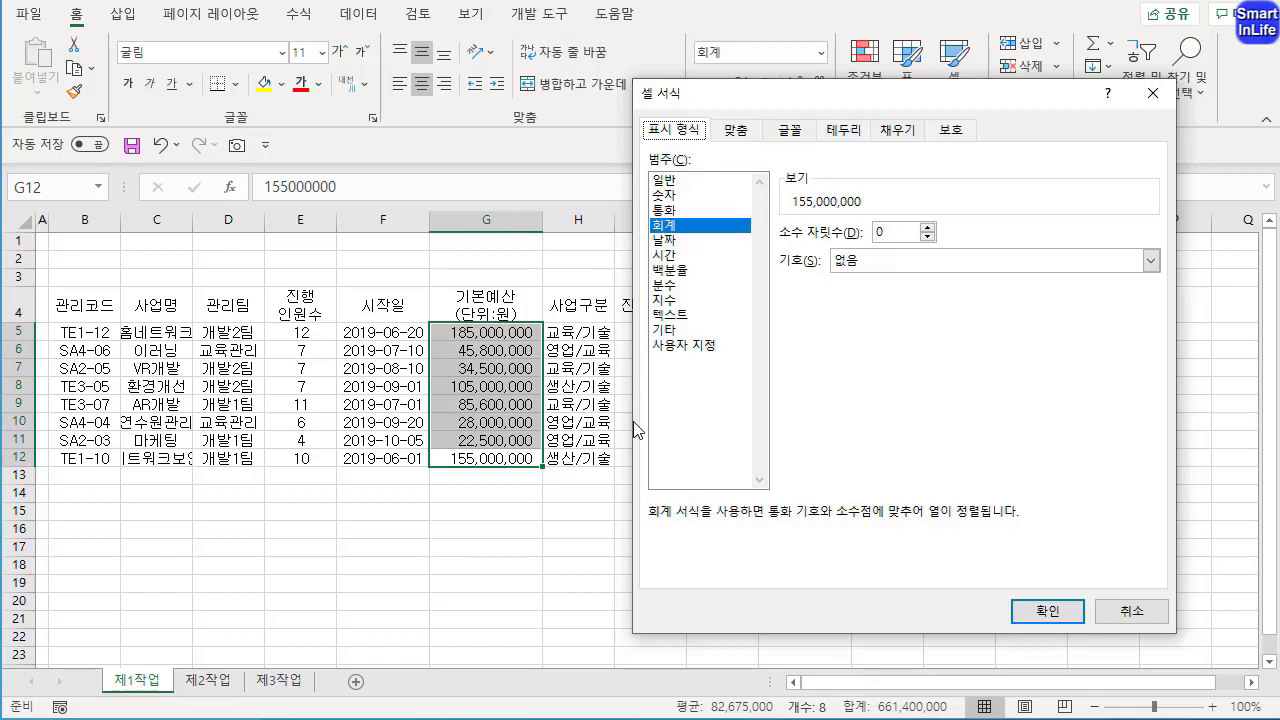
{"action": "left_click", "coordinate": [667, 196]}
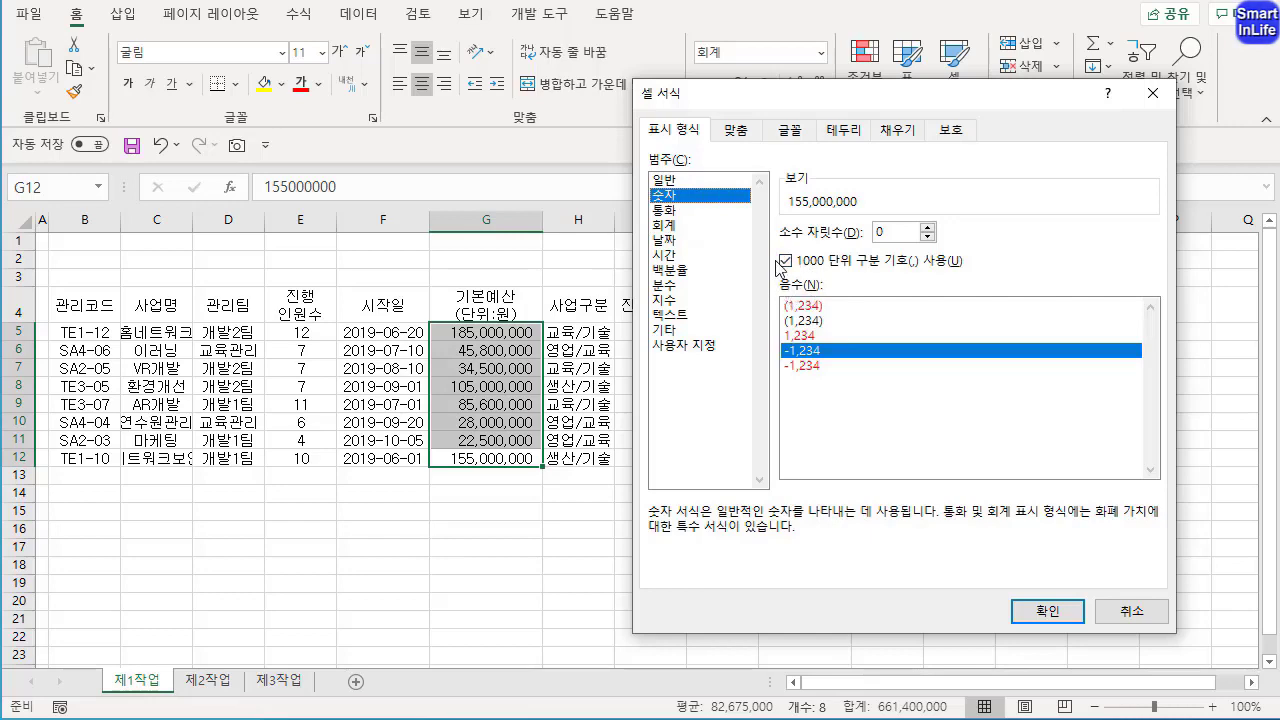
{"action": "left_click", "coordinate": [1047, 610]}
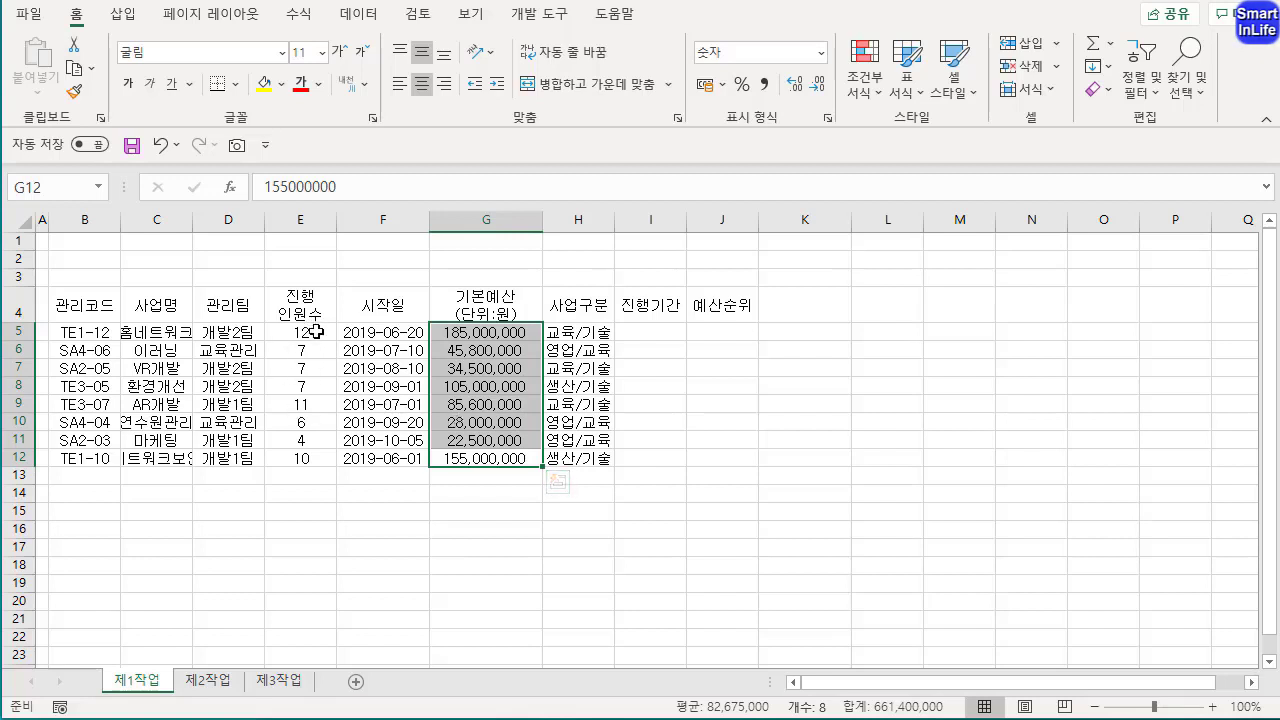
Right-align the 진행 인원수 values in E5:E12 together with the 기본예산 values in G5:G12
{"action": "left_click_drag", "start_coordinate": [316, 331], "coordinate": [306, 458]}
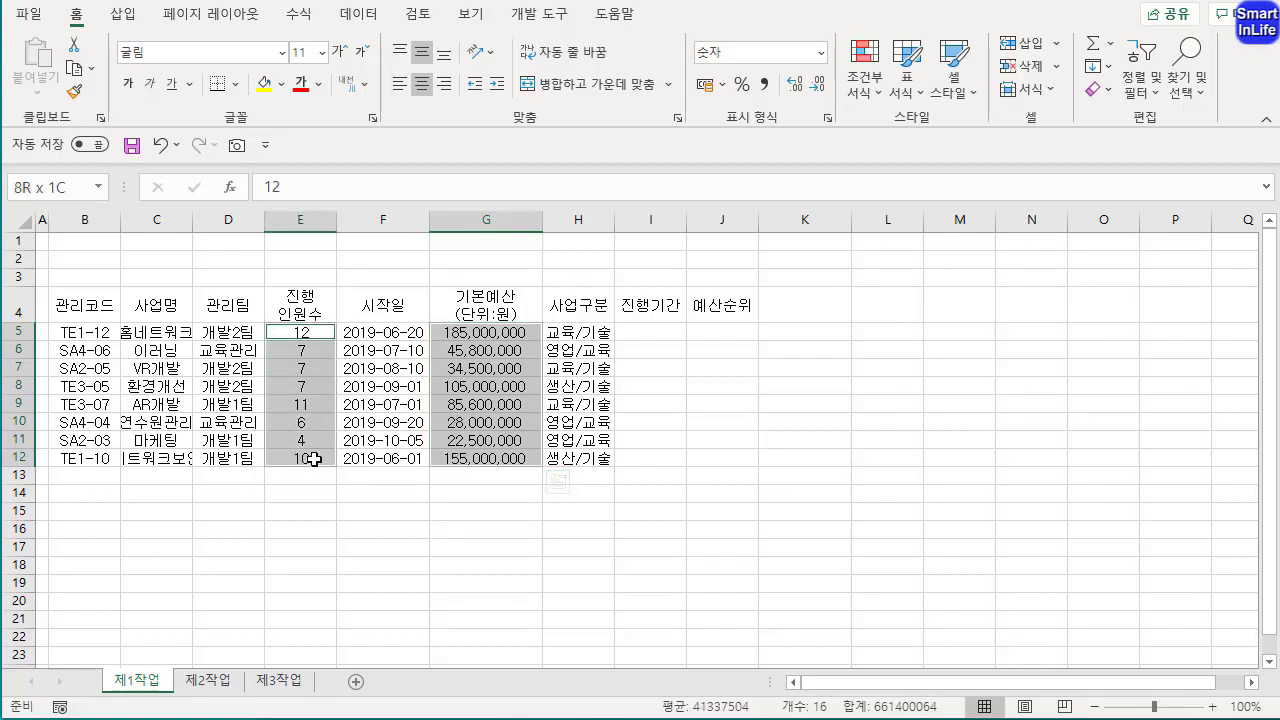
{"action": "left_click", "coordinate": [444, 86]}
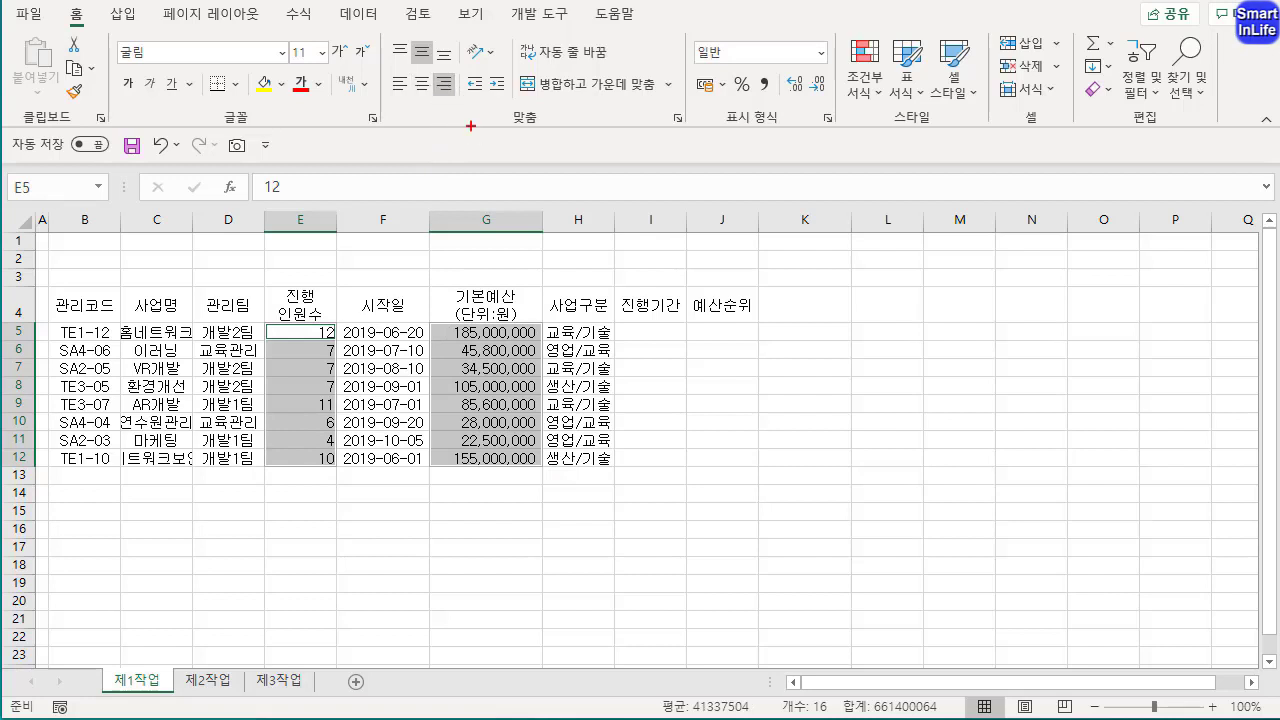
{"action": "mouse_move", "coordinate": [468, 128]}
{"action": "left_mouse_down"}
{"action": "mouse_move", "coordinate": [462, 62]}
{"action": "mouse_move", "coordinate": [450, 132]}
{"action": "left_mouse_up"}
{"action": "key", "text": "Escape"}
{"action": "left_click", "coordinate": [391, 400]}
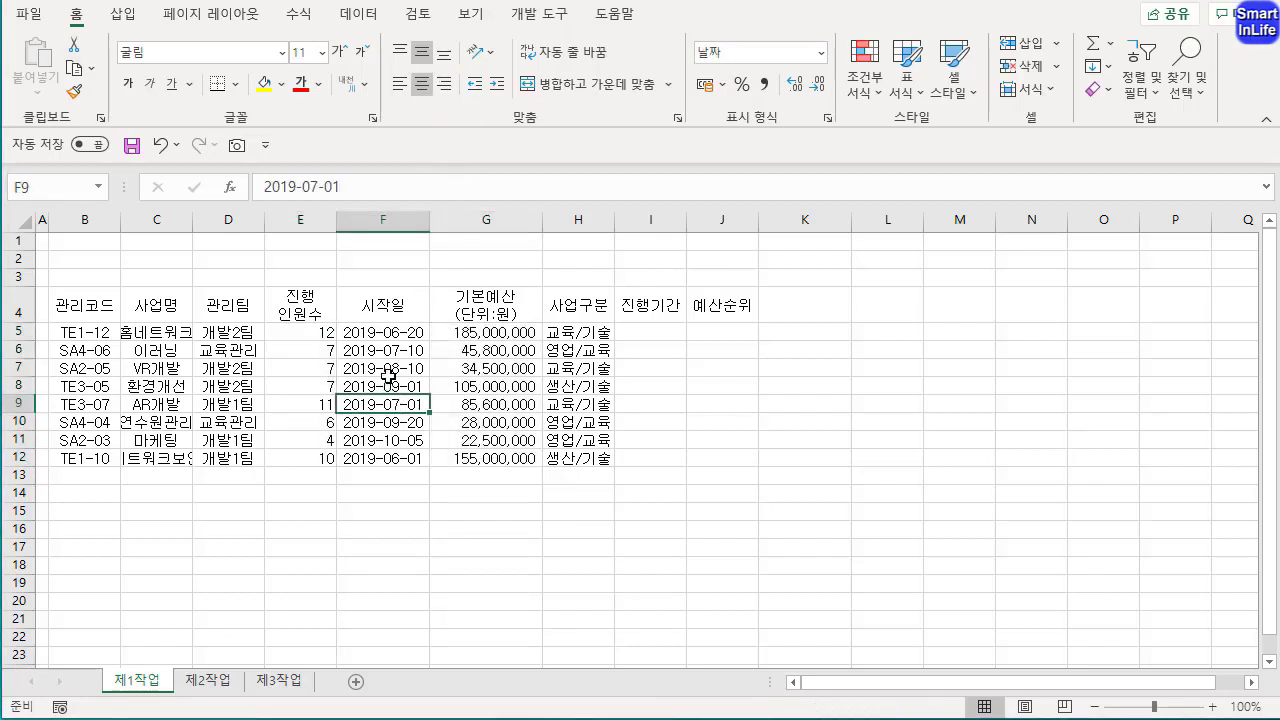
Enter the label 개발1팀 기본예산(단위:원) 평균 in cell B13
{"action": "left_click", "coordinate": [90, 481]}
{"action": "type", "text": "갭"}
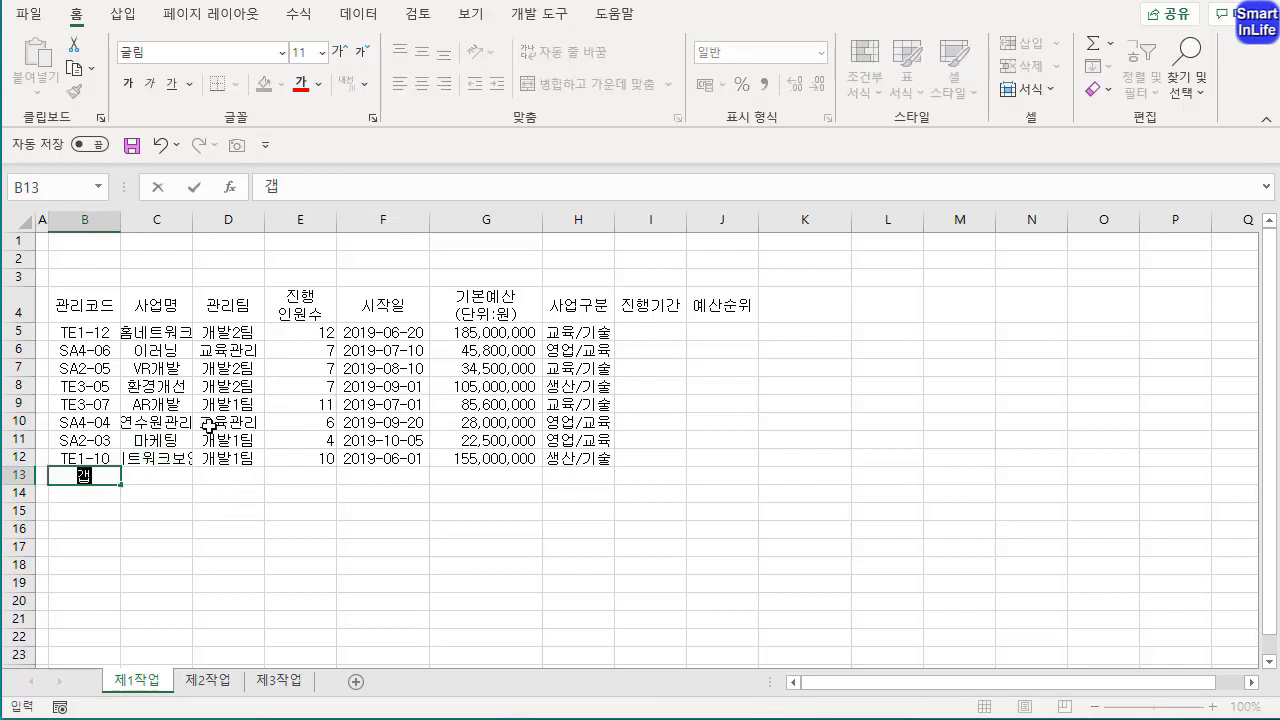
{"action": "type", "text": "발1팀 기본ㅇ"}
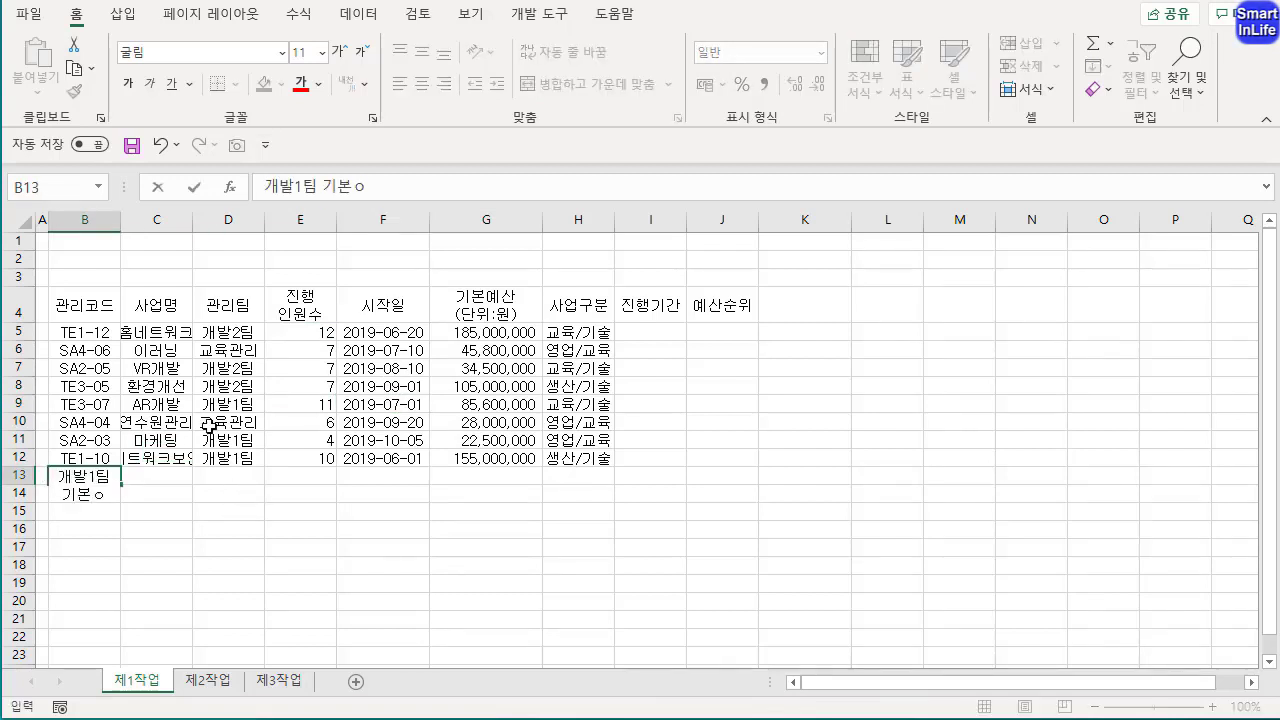
{"action": "type", "text": "예산(단ㅇ"}
{"action": "type", "text": ":원) 평균"}
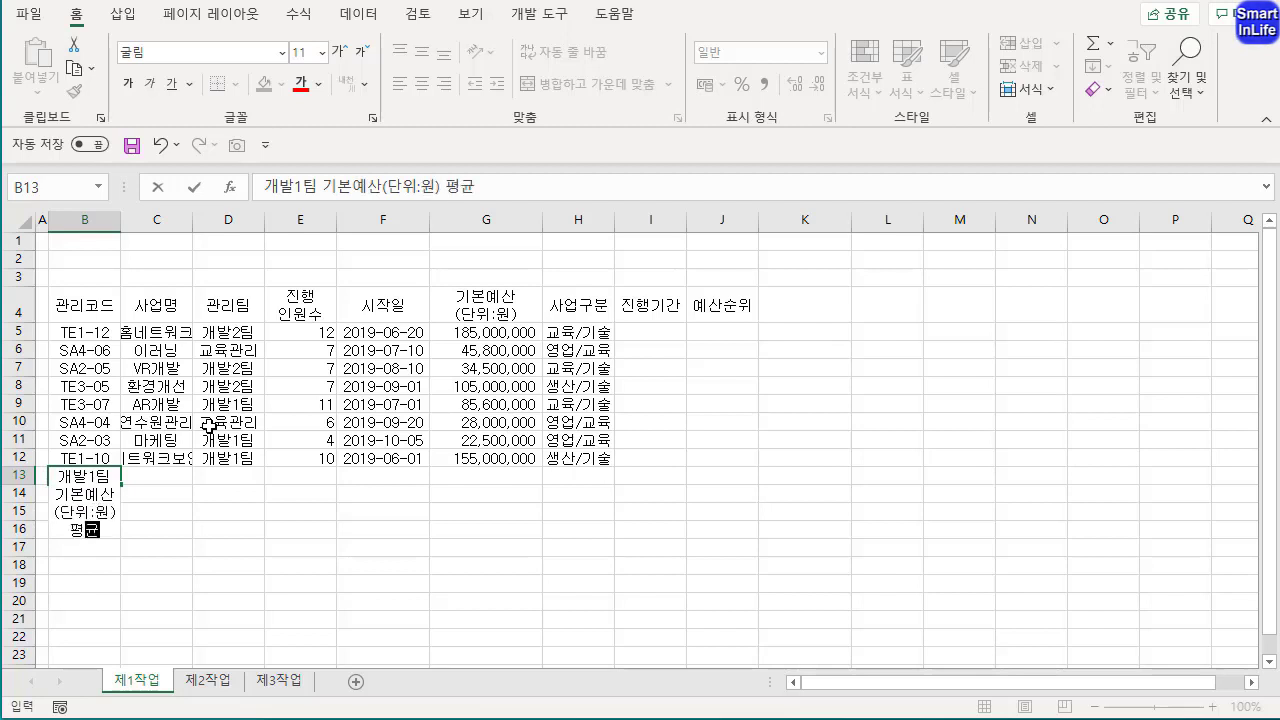
{"action": "key", "text": "Return"}
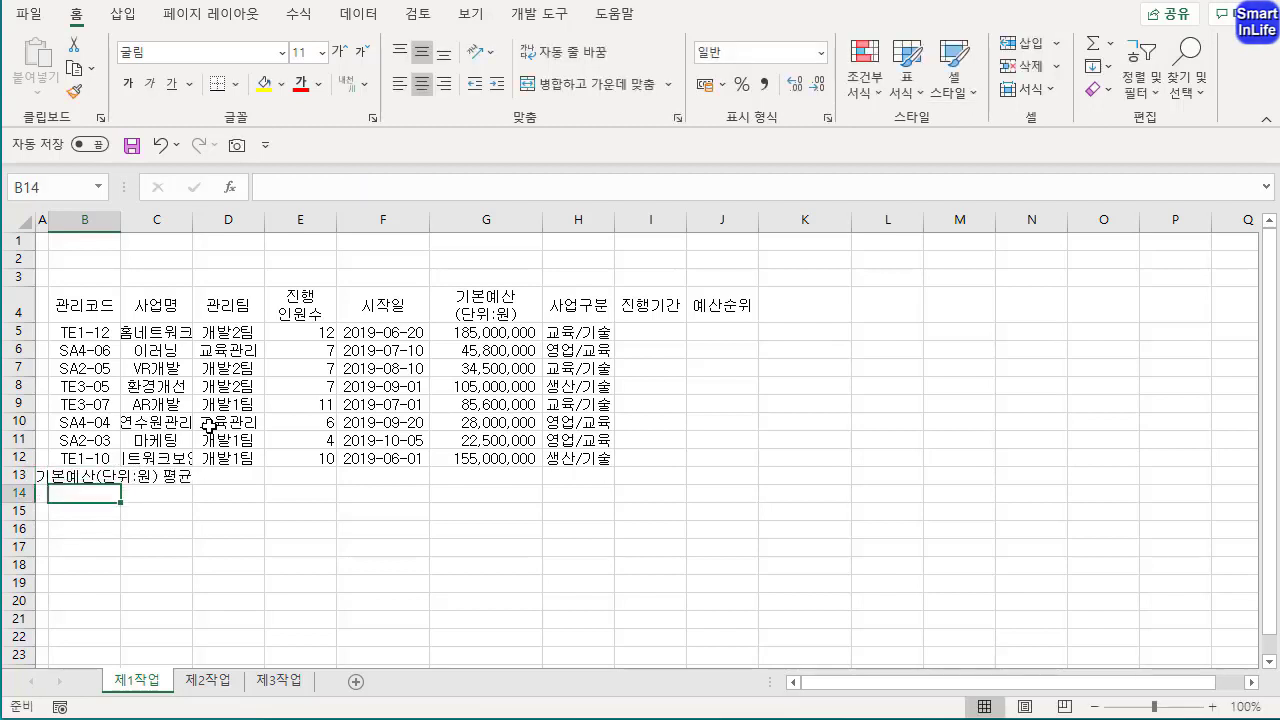
Enter the label 최저 진행인원수 in cell B14
{"action": "type", "text": "최저"}
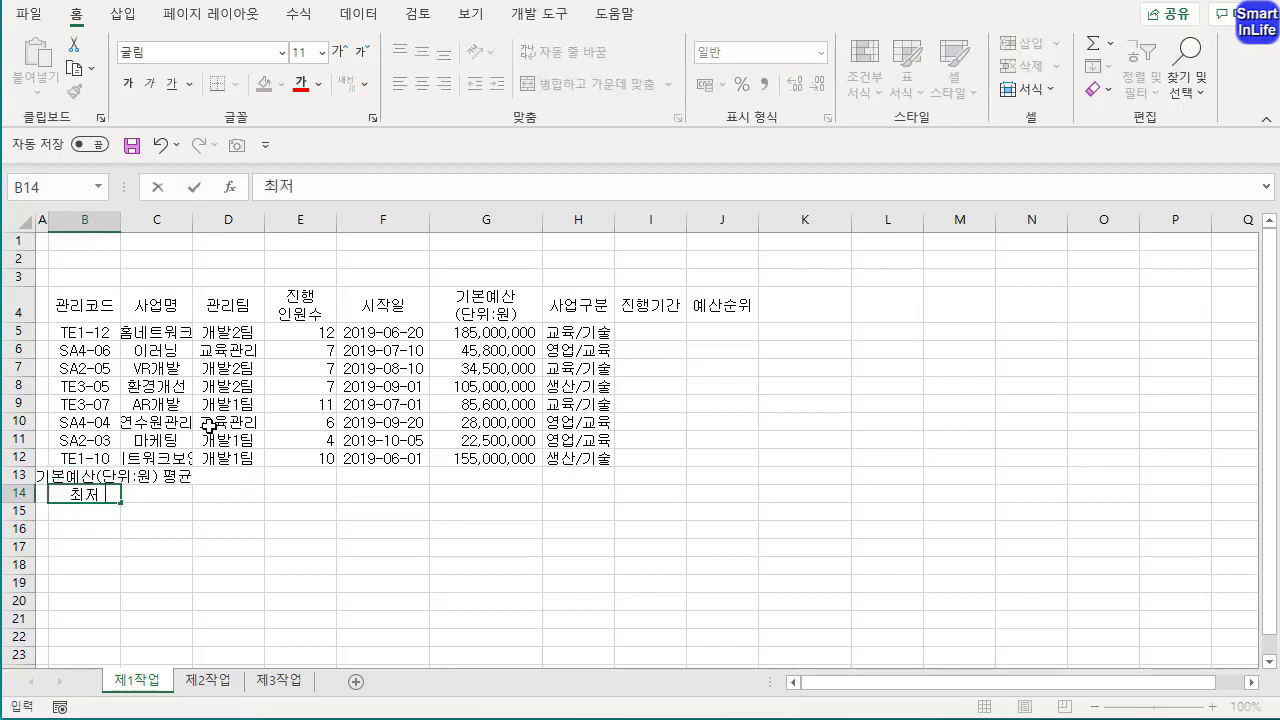
{"action": "type", "text": " 진행인원수"}
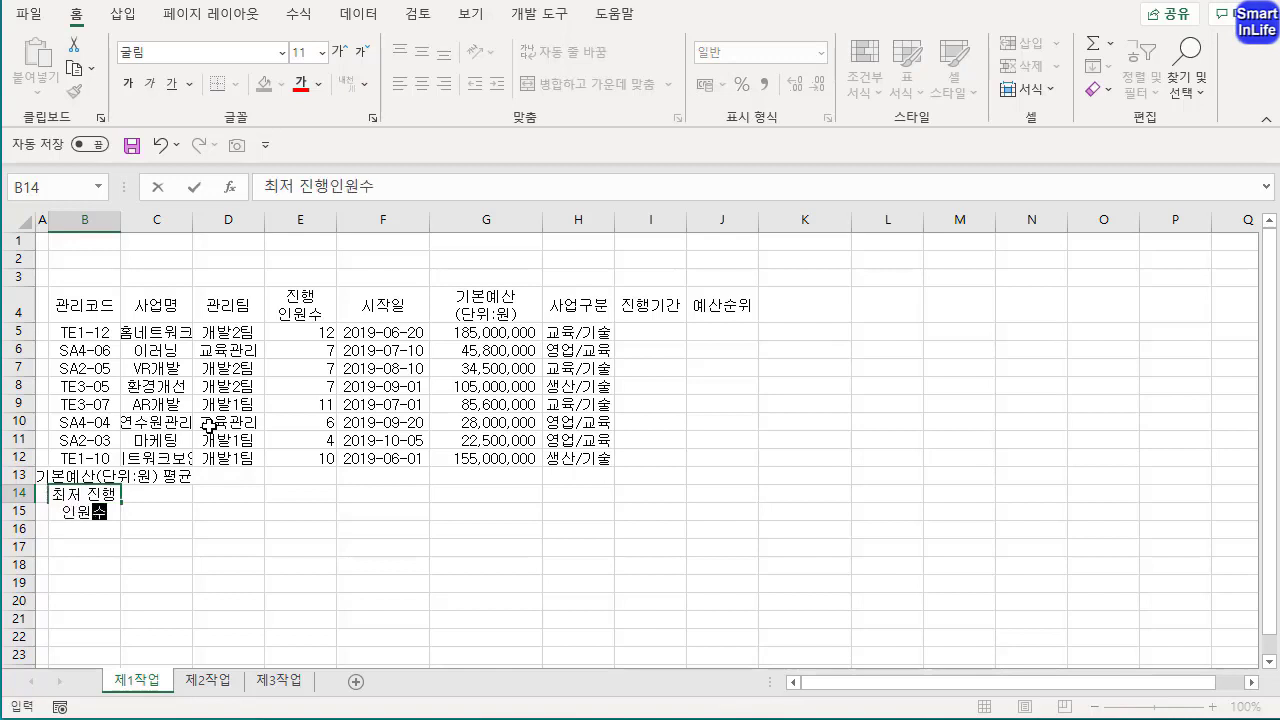
{"action": "key", "text": "Return"}
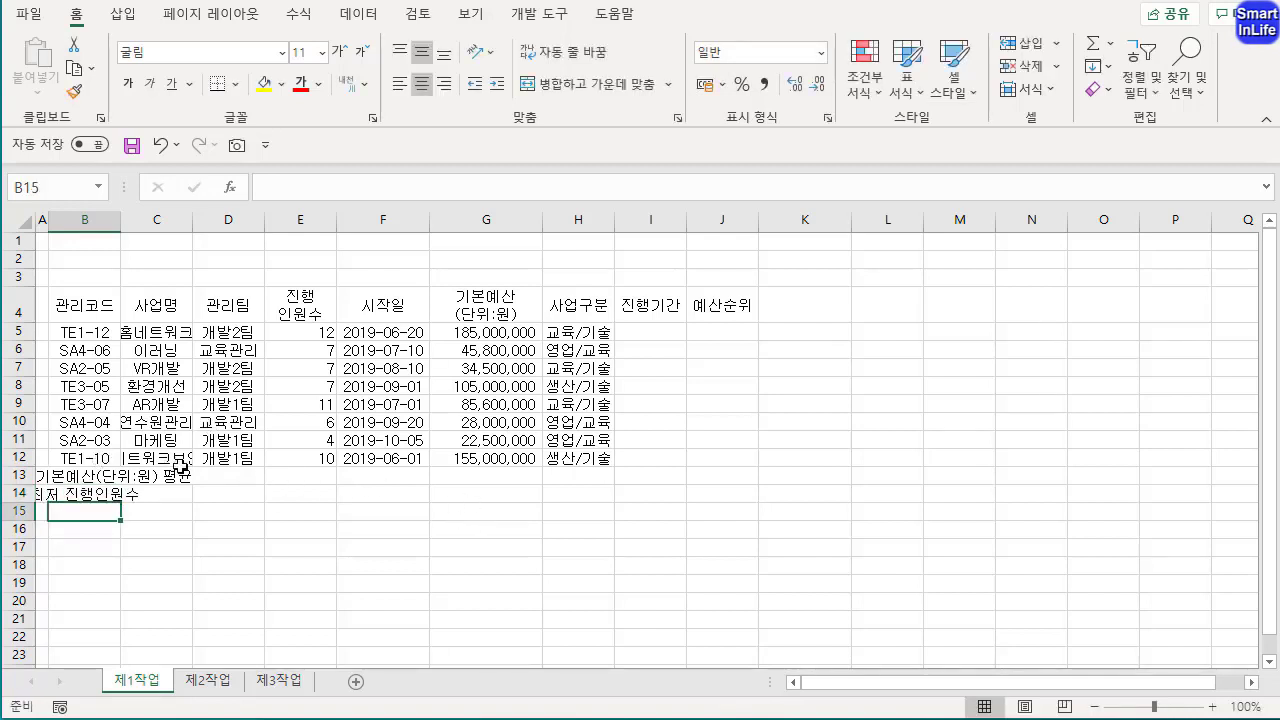
Merge B13:D14 across each row so both summary labels span columns B to D
{"action": "left_click_drag", "start_coordinate": [380, 474], "coordinate": [520, 474]}
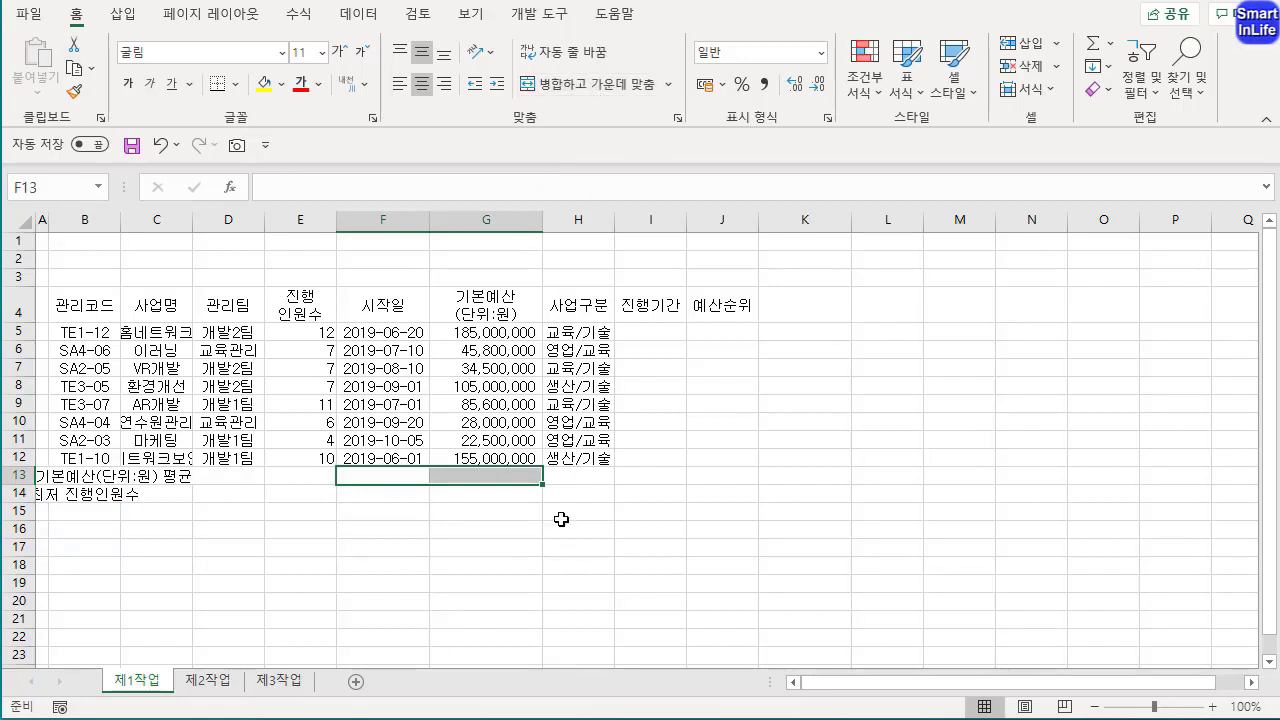
{"action": "left_click", "coordinate": [171, 521]}
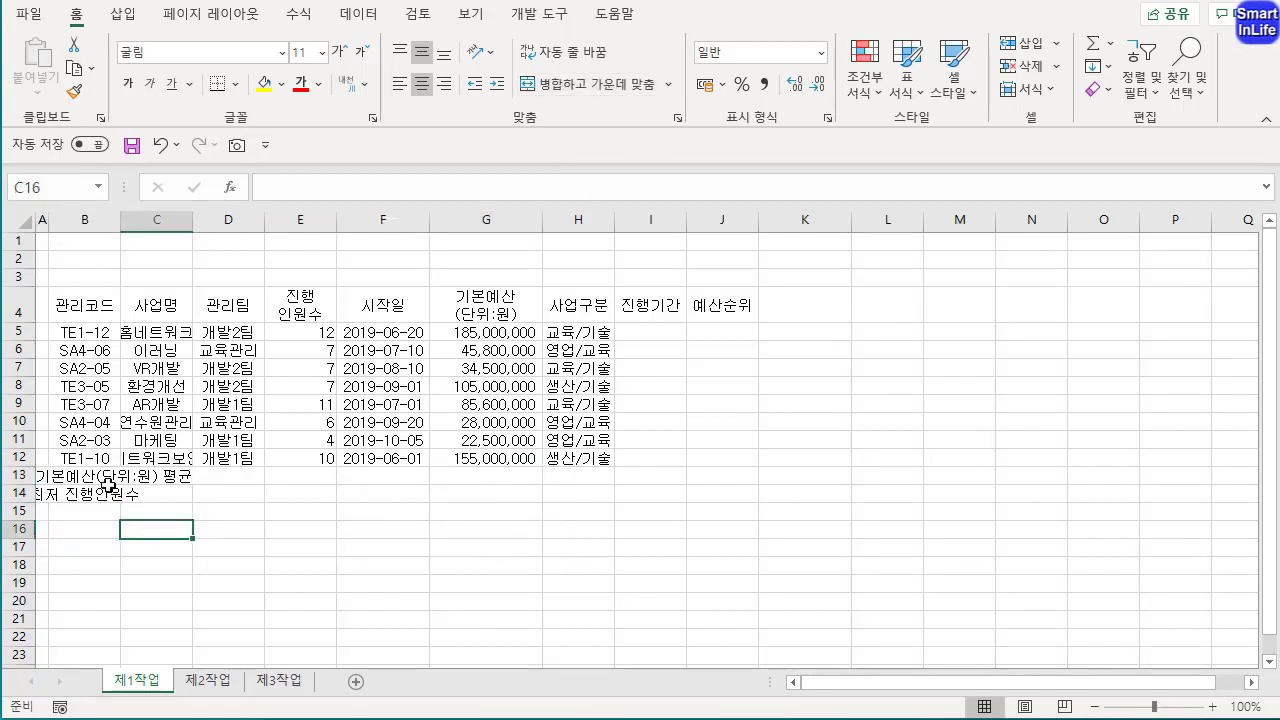
{"action": "left_click_drag", "start_coordinate": [98, 475], "coordinate": [245, 498]}
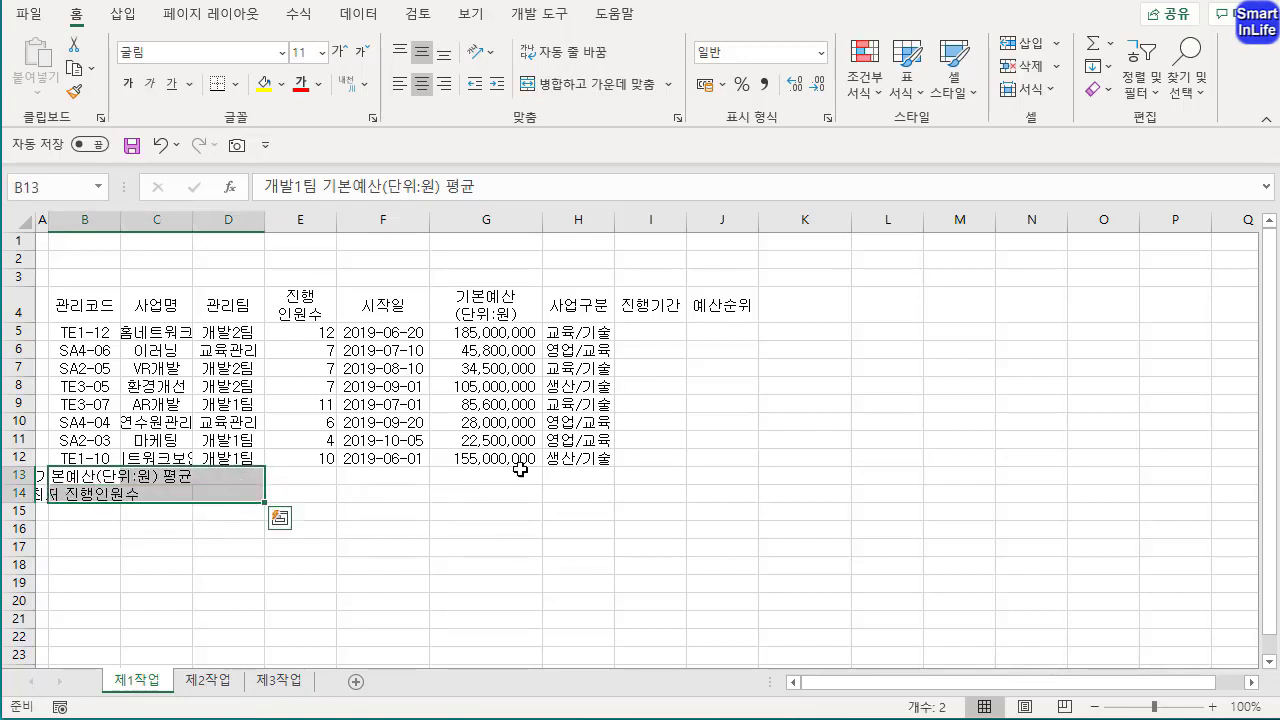
{"action": "left_click", "coordinate": [668, 86]}
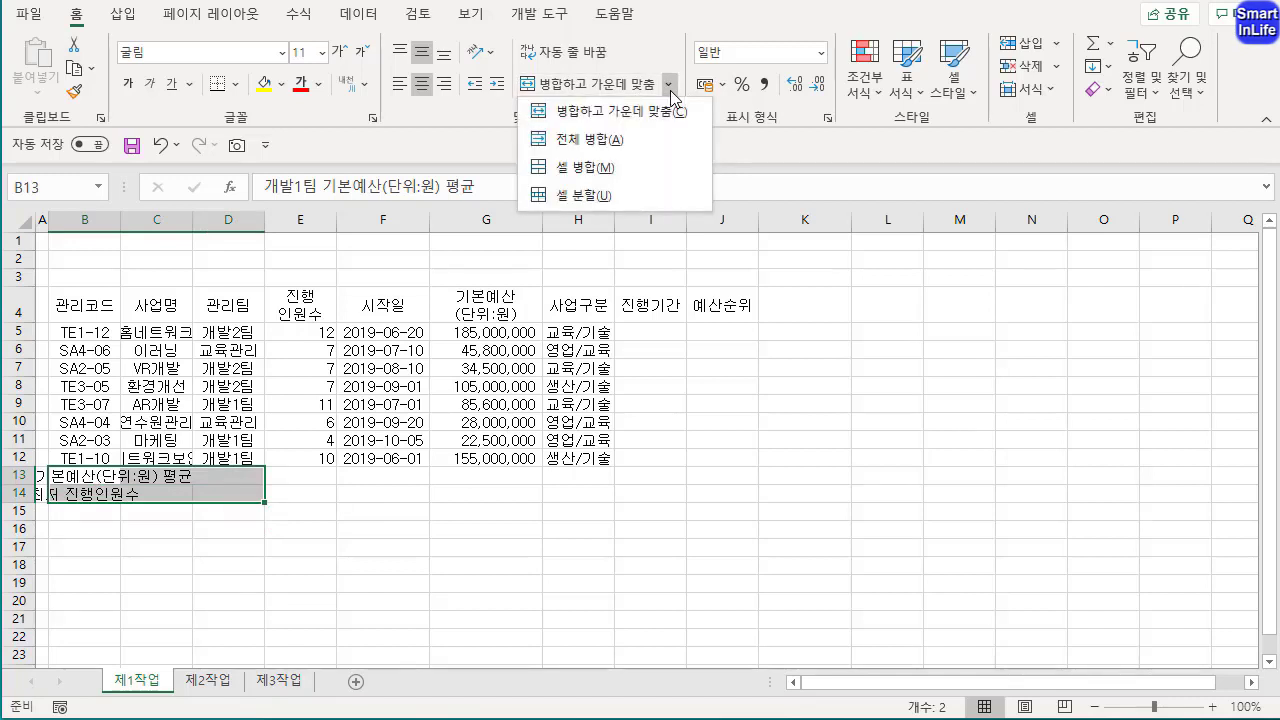
{"action": "left_click", "coordinate": [591, 148]}
{"action": "left_click", "coordinate": [248, 530]}
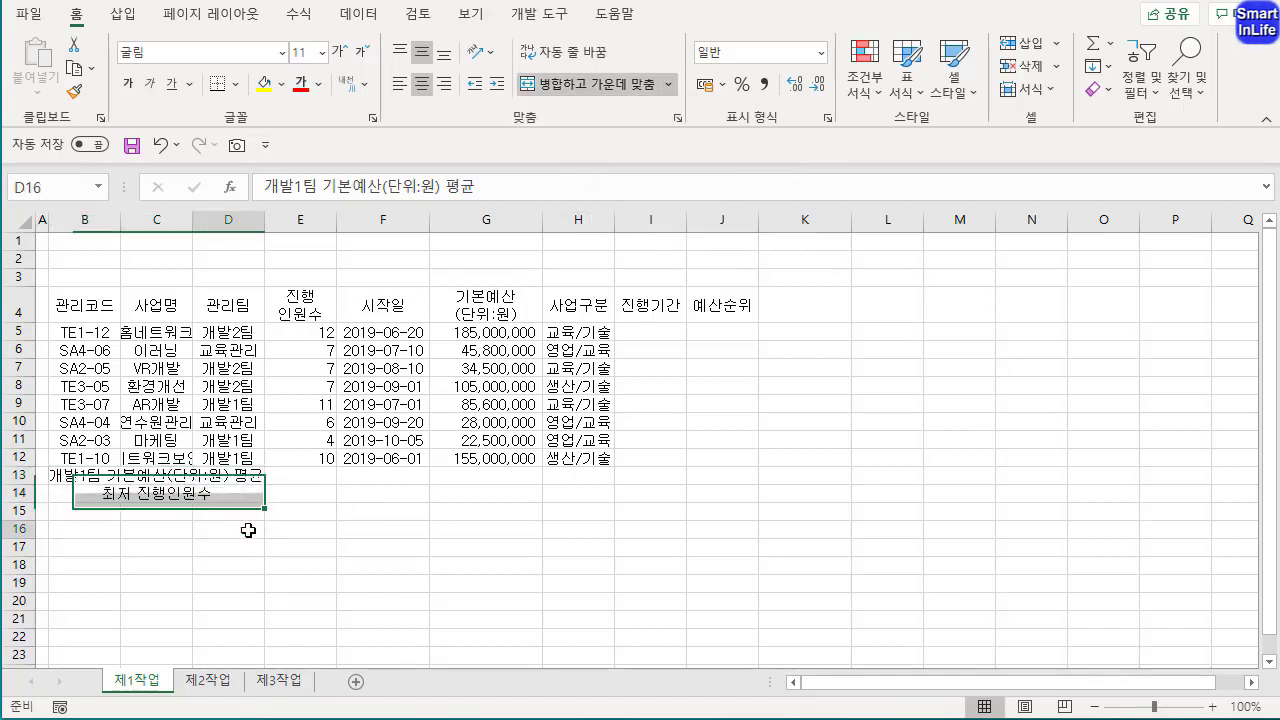
{"action": "left_click", "coordinate": [224, 476]}
{"action": "left_click", "coordinate": [172, 492]}
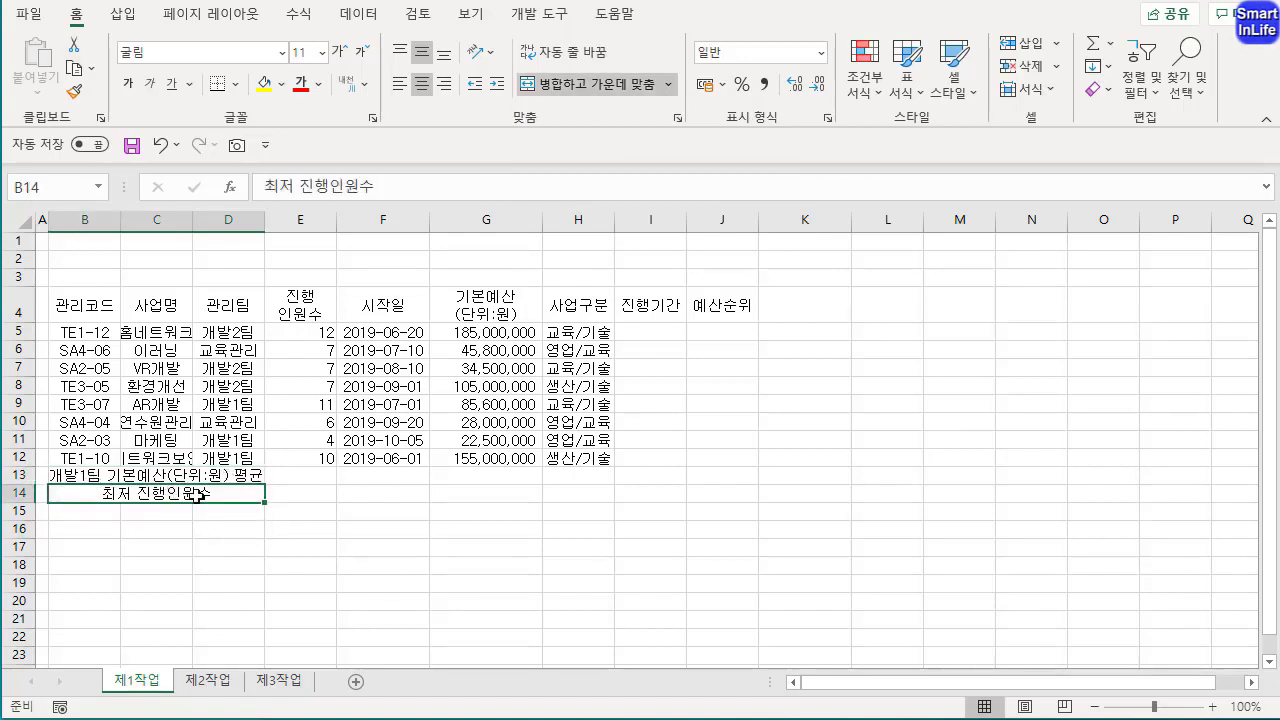
Widen columns B to E equally so the project names and summary labels fit
{"action": "left_click_drag", "start_coordinate": [84, 219], "coordinate": [285, 223]}
{"action": "left_click", "coordinate": [360, 511]}
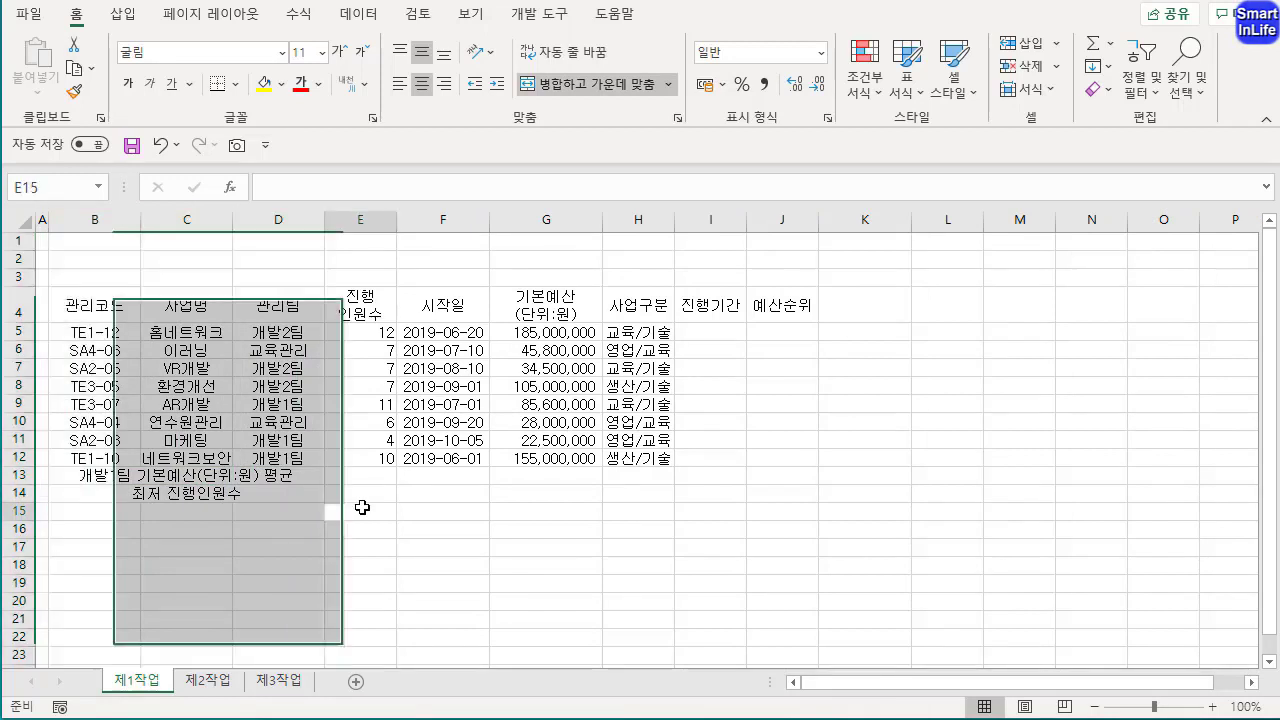
{"action": "left_click_drag", "start_coordinate": [107, 217], "coordinate": [398, 405]}
{"action": "left_click_drag", "start_coordinate": [364, 219], "coordinate": [428, 219]}
{"action": "left_click", "coordinate": [355, 497]}
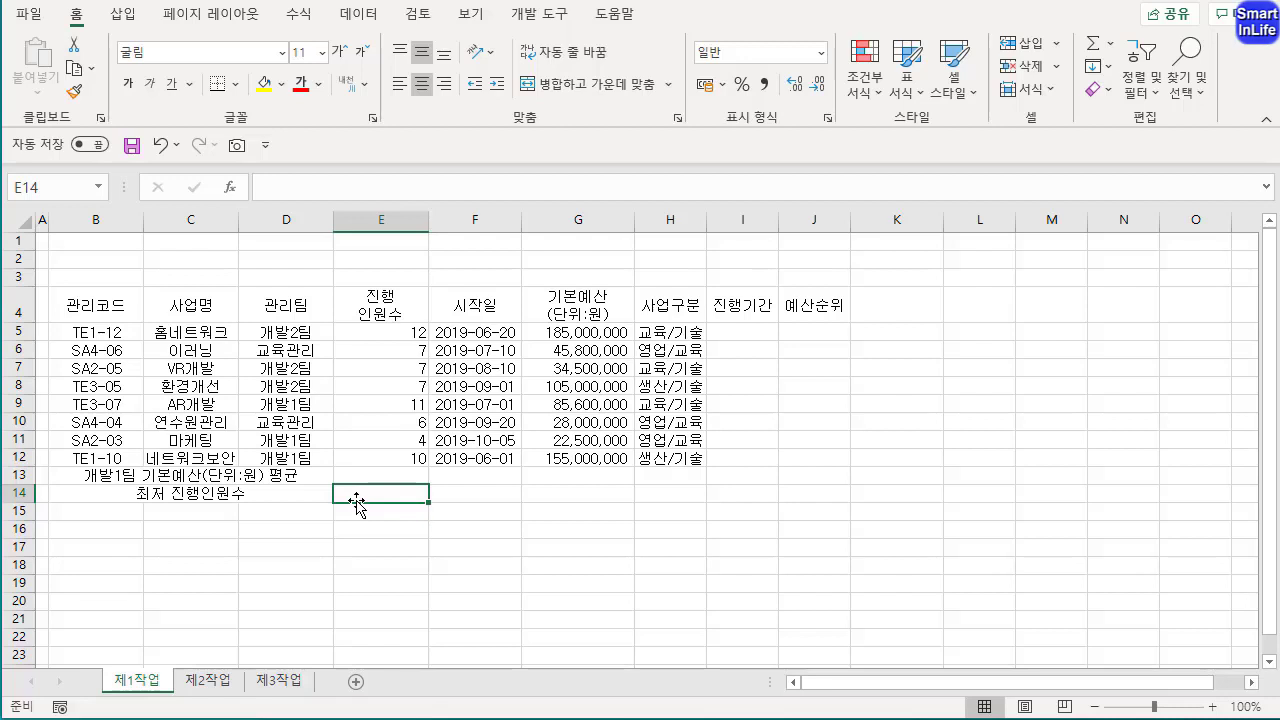
Enter the label 교육/기술 사업의 총 기본예산(단위:원) in cell G13
{"action": "left_click", "coordinate": [590, 478]}
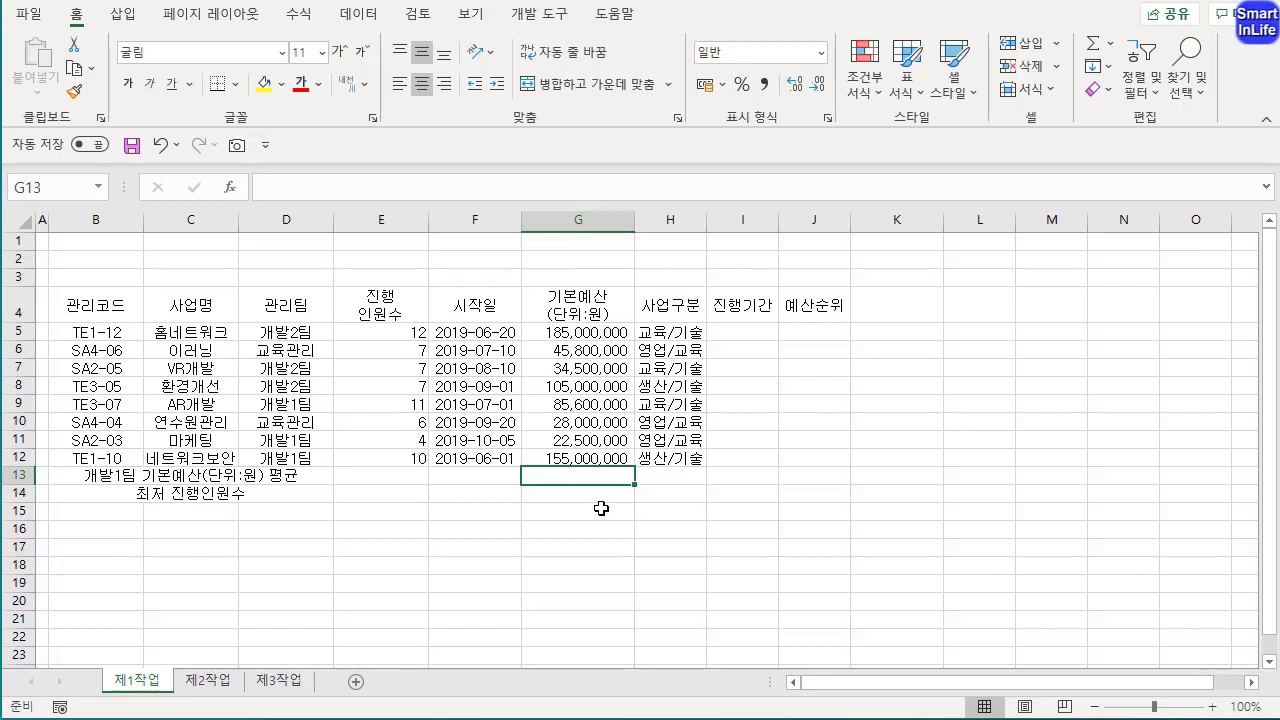
{"action": "type", "text": "교육/기술"}
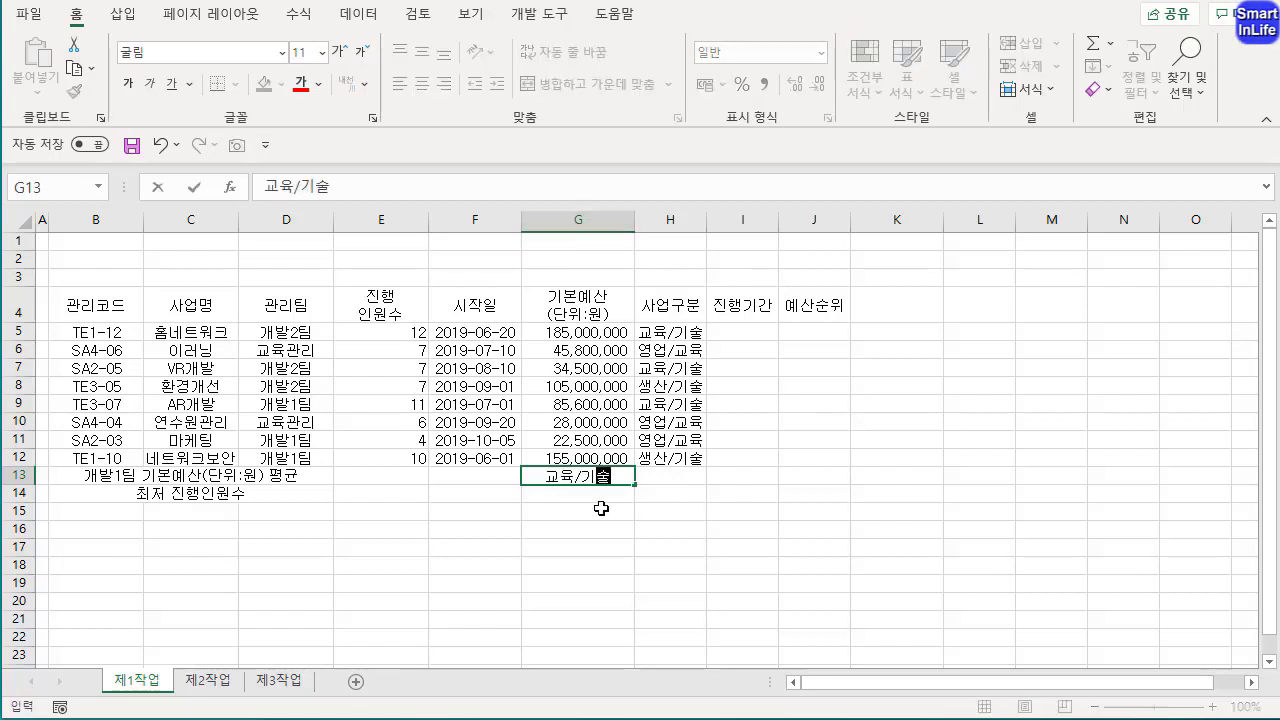
{"action": "type", "text": " 사업의 총 기본"}
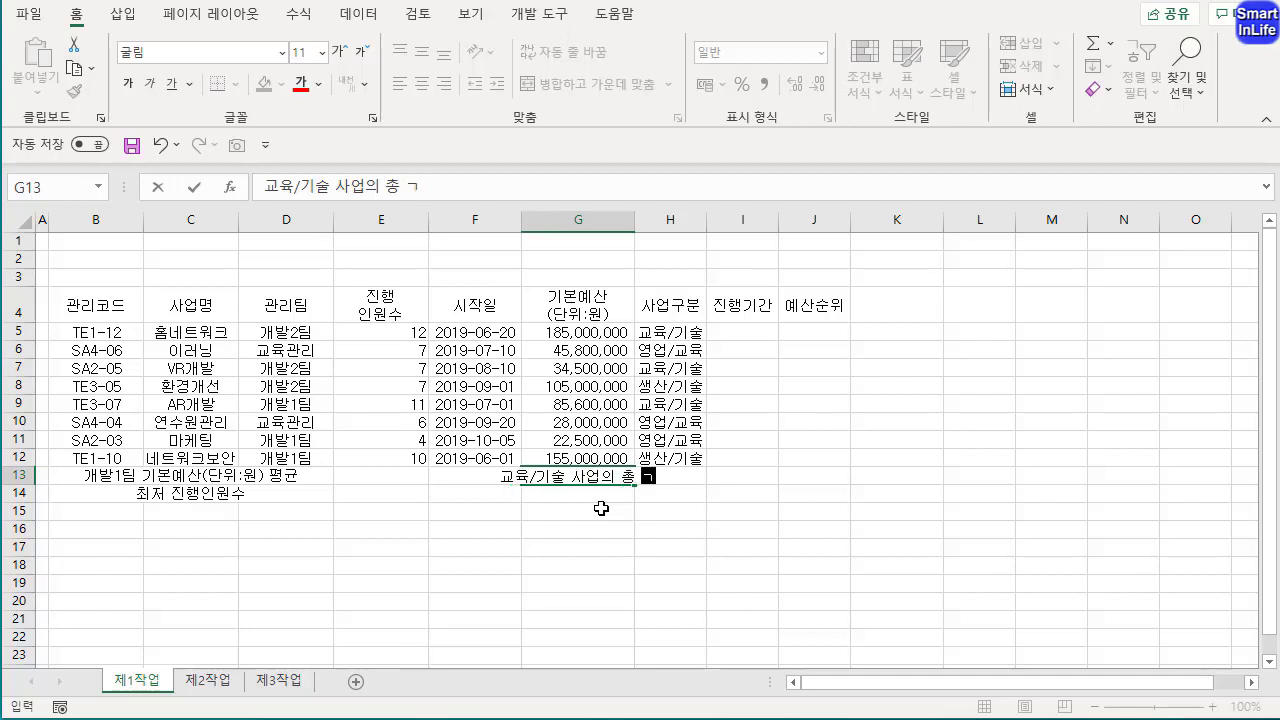
{"action": "type", "text": "예산(단우"}
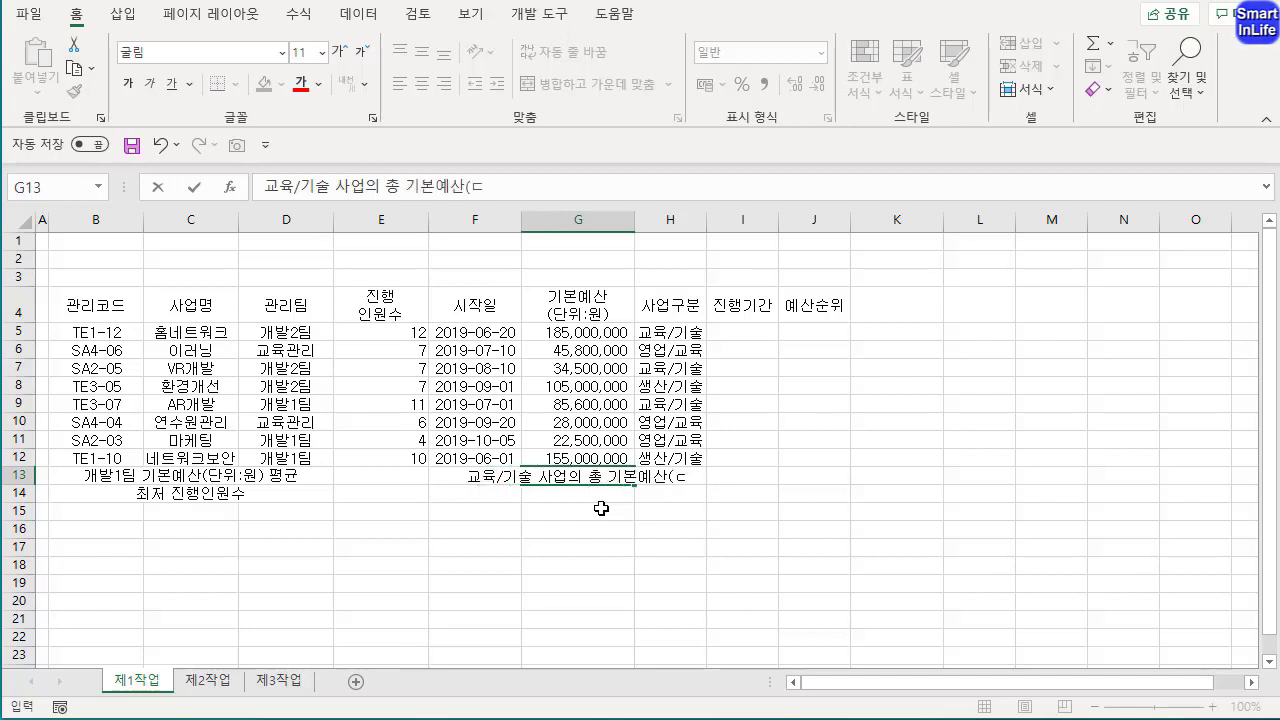
{"action": "type", "text": ":원)"}
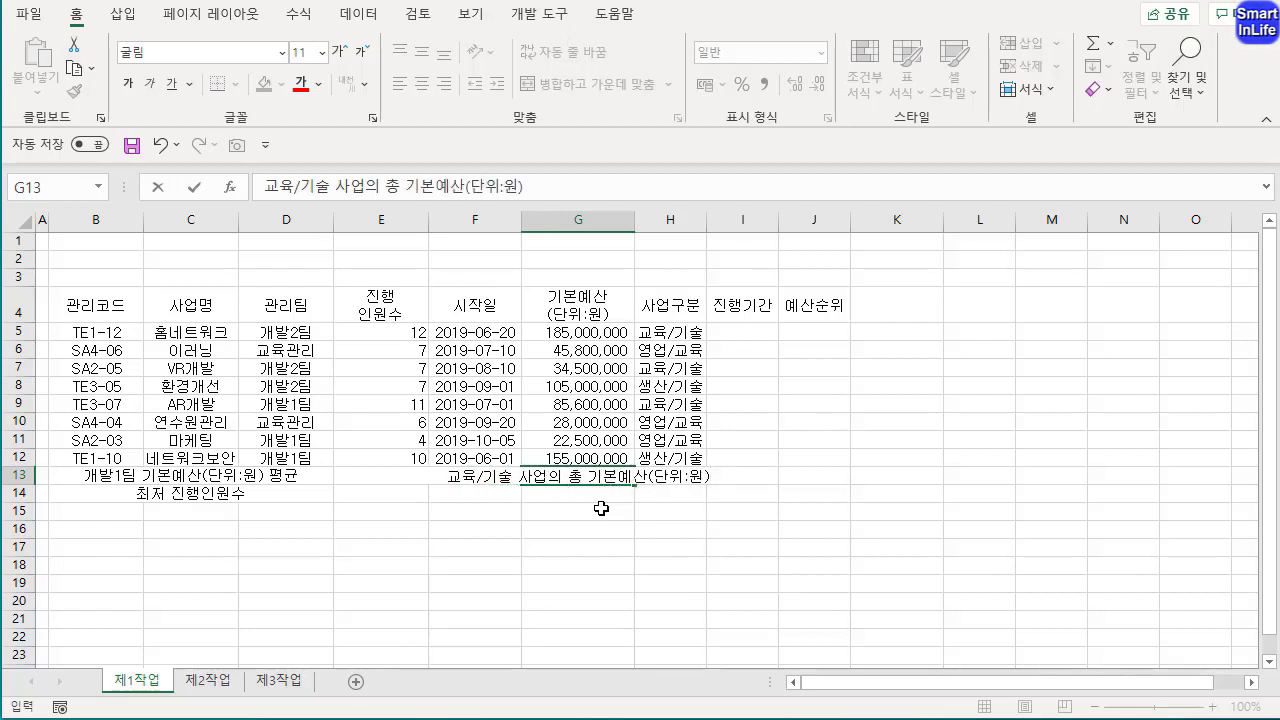
{"action": "key", "text": "Return"}
Enter the labels 사업명 in cell G14 and 기본예산(원) in cell I14
{"action": "type", "text": "사업명"}
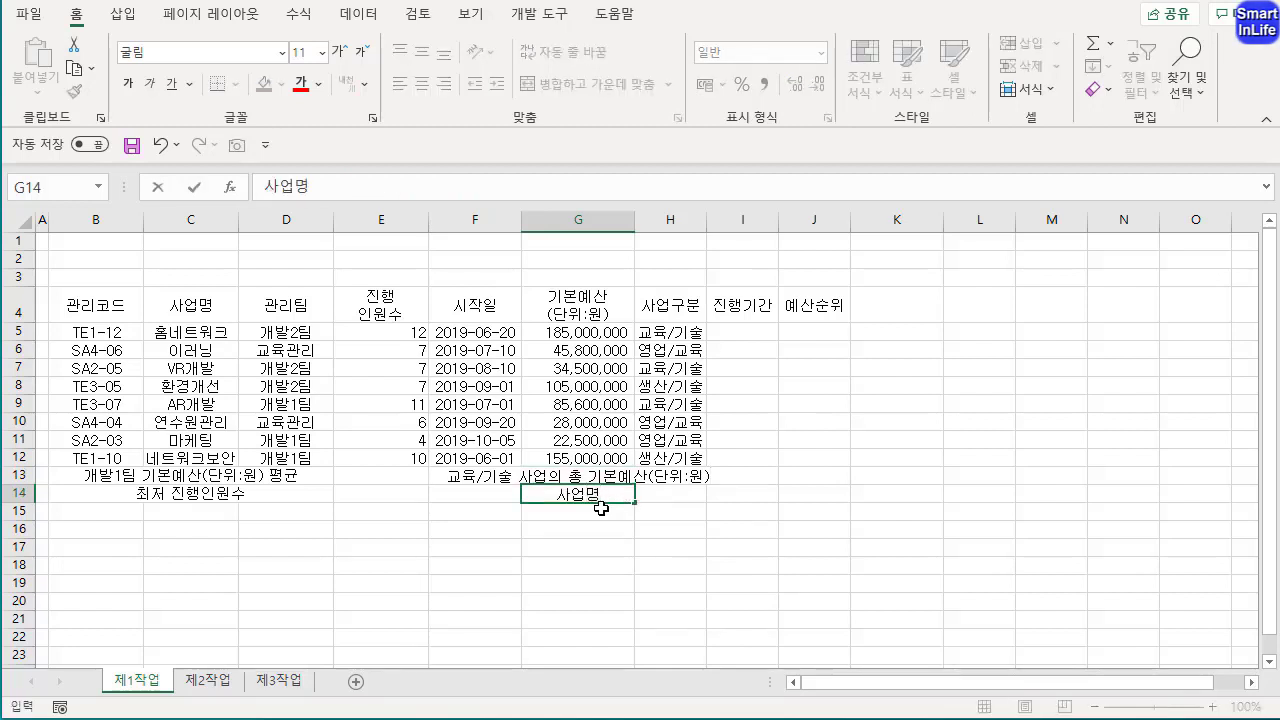
{"action": "key", "text": "Tab"}
{"action": "key", "text": "Tab"}
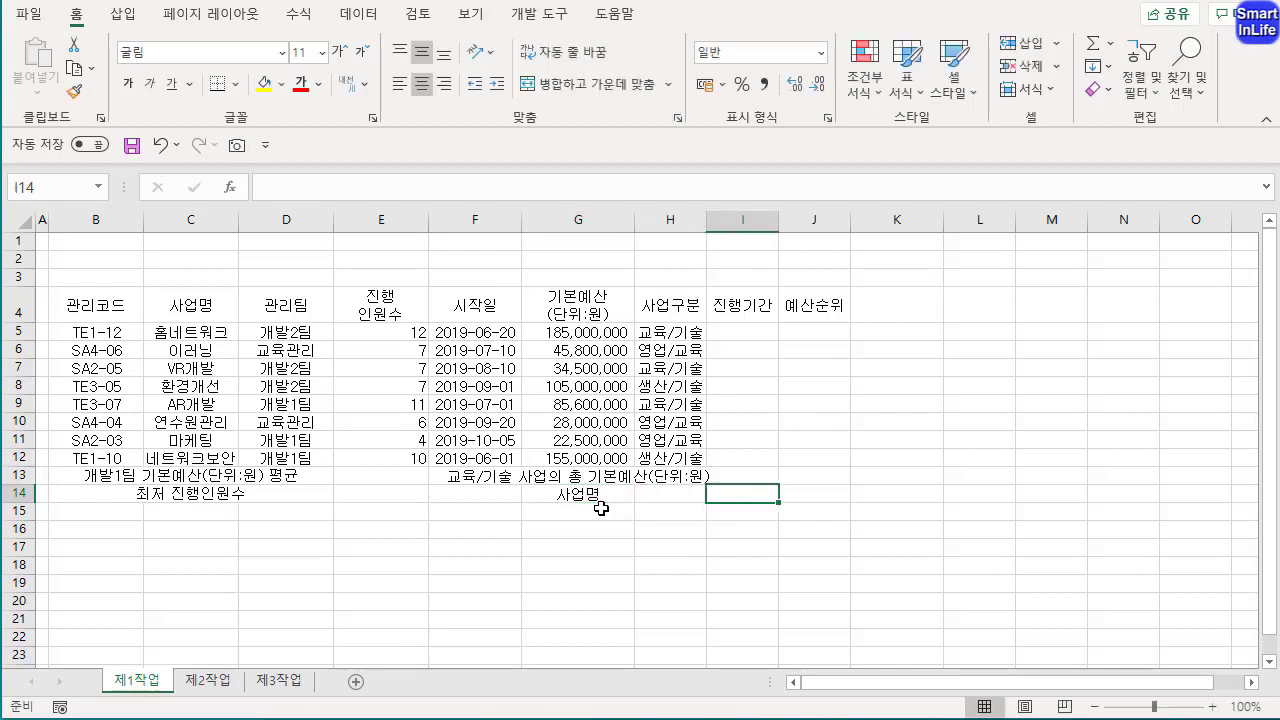
{"action": "type", "text": "기본예산("}
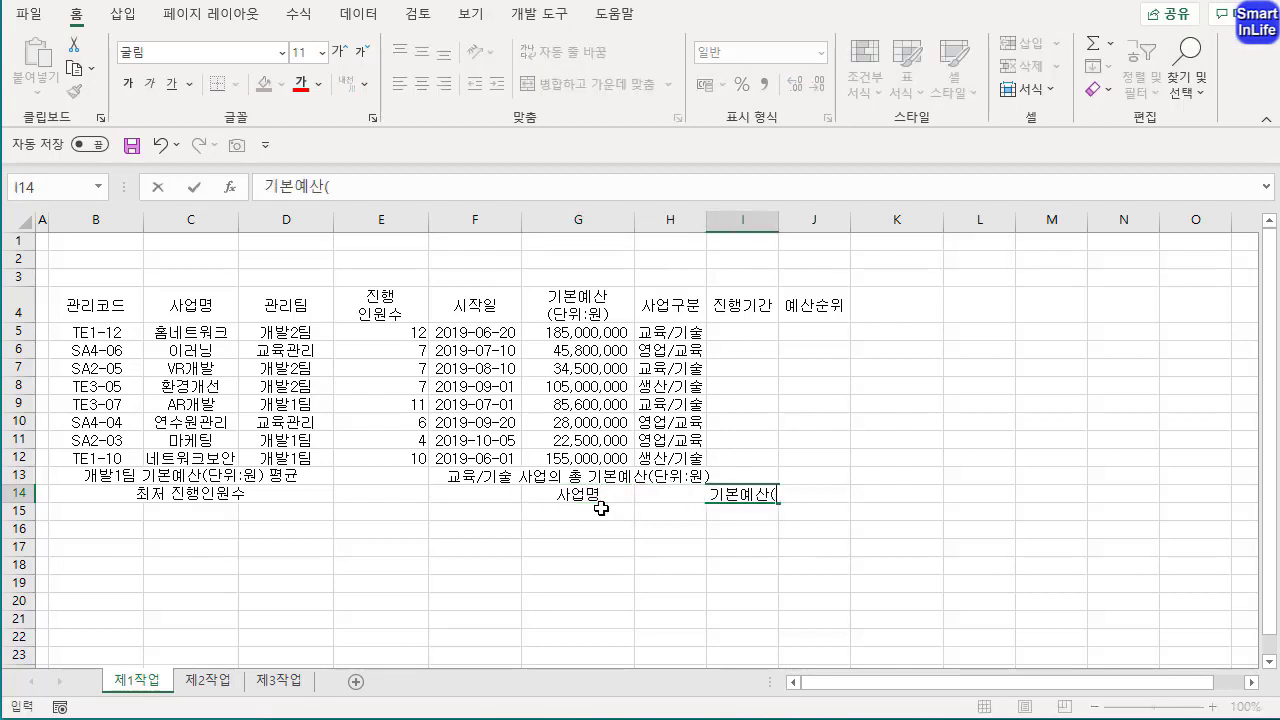
{"action": "type", "text": "우원)"}
{"action": "key", "text": "Return"}
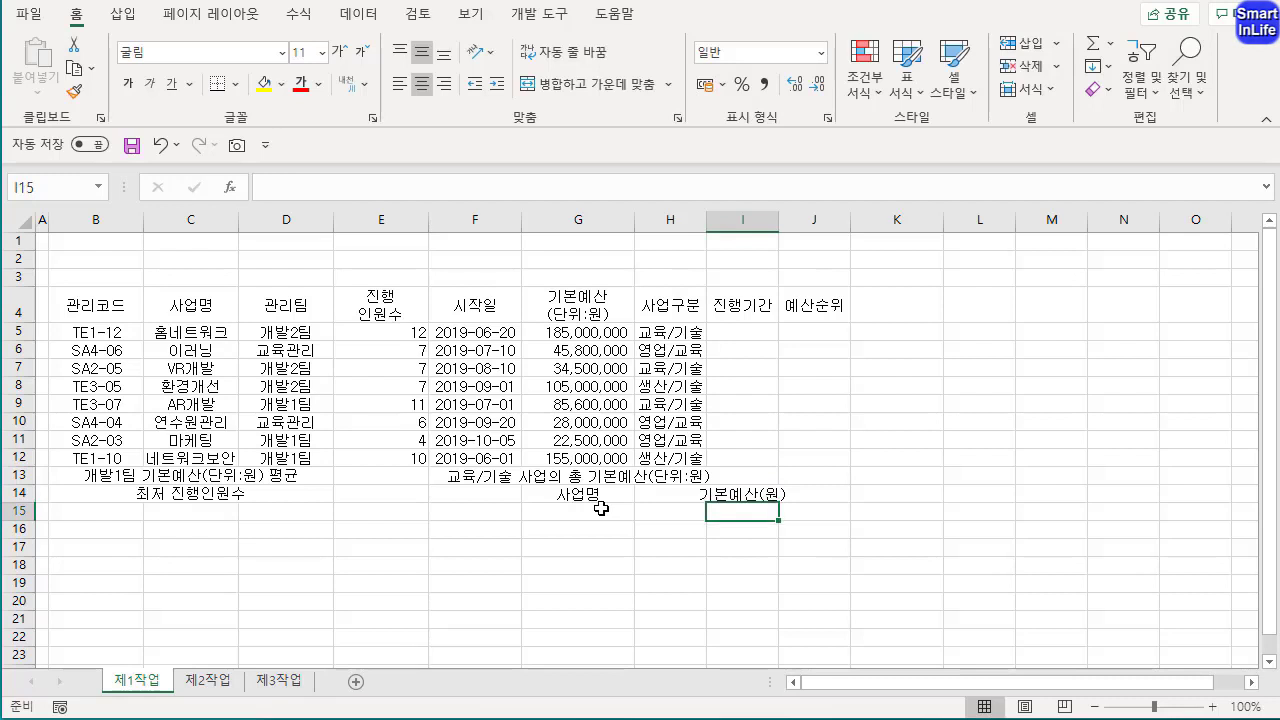
{"action": "left_click", "coordinate": [657, 495]}
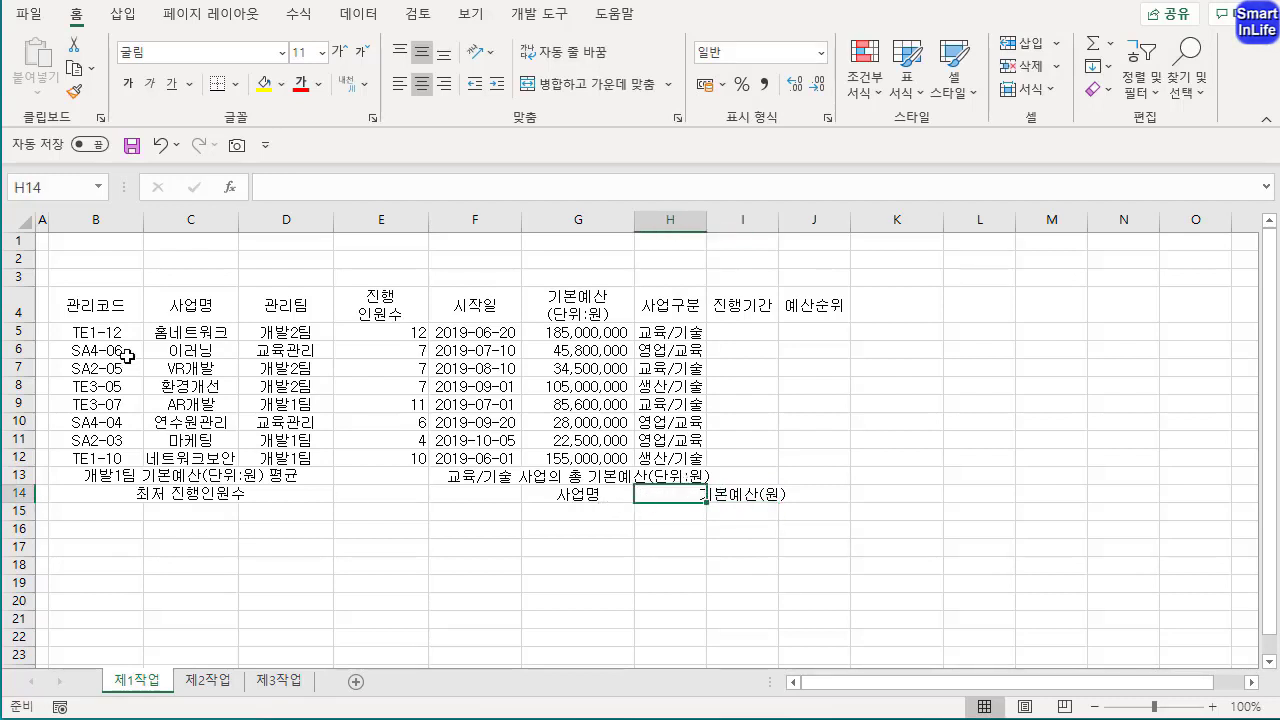
Apply all borders to the header B4:J4, the data B5:J12 and the summary rows B13:J14 as separate selected blocks
{"action": "left_click_drag", "start_coordinate": [80, 305], "coordinate": [815, 305]}
{"action": "left_click_drag", "start_coordinate": [109, 332], "coordinate": [795, 462]}
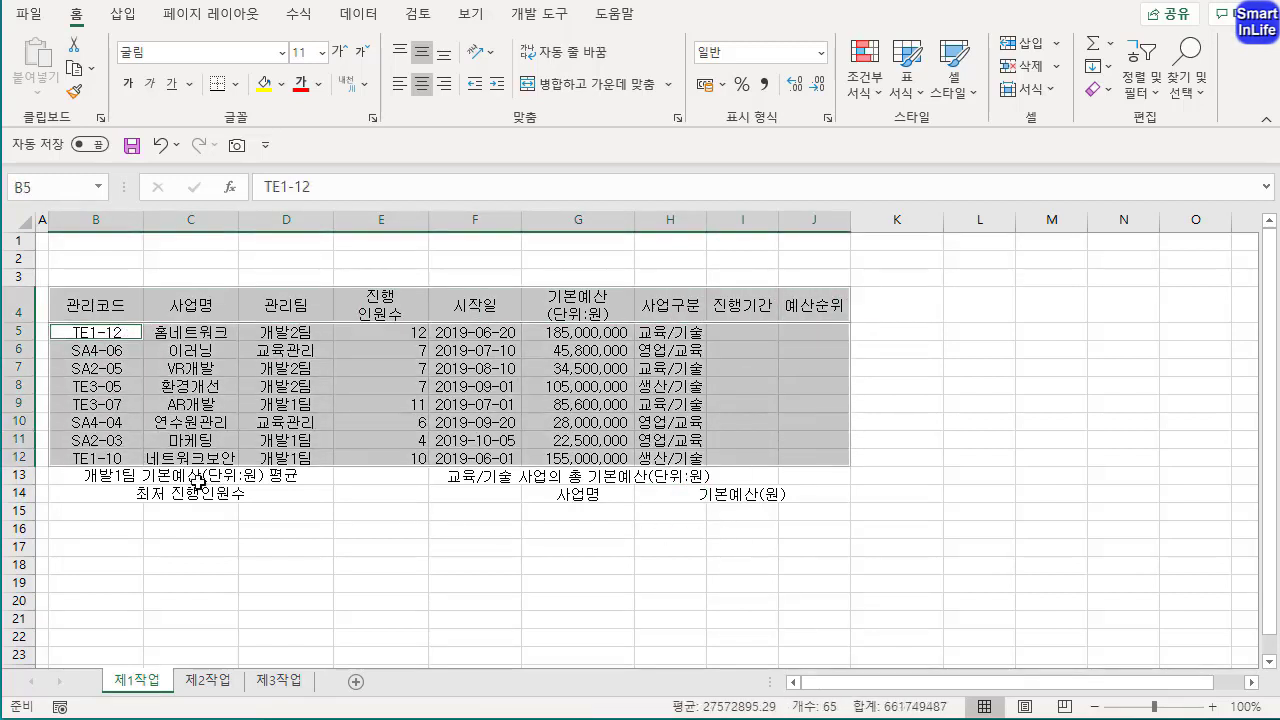
{"action": "left_click_drag", "start_coordinate": [115, 476], "coordinate": [806, 502]}
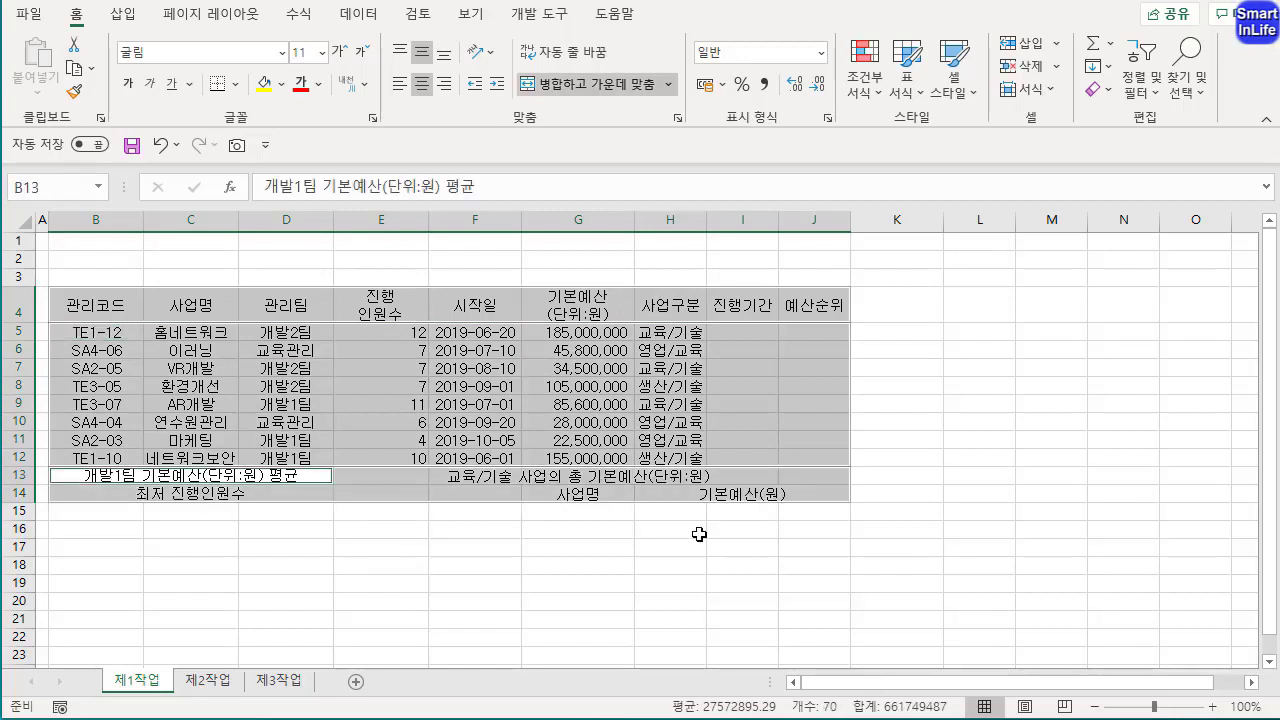
{"action": "key", "text": "ctrl+2"}
{"action": "mouse_move", "coordinate": [258, 106]}
{"action": "left_mouse_down"}
{"action": "mouse_move", "coordinate": [194, 120]}
{"action": "mouse_move", "coordinate": [249, 108]}
{"action": "left_mouse_up"}
{"action": "key", "text": "Escape"}
{"action": "left_click", "coordinate": [235, 84]}
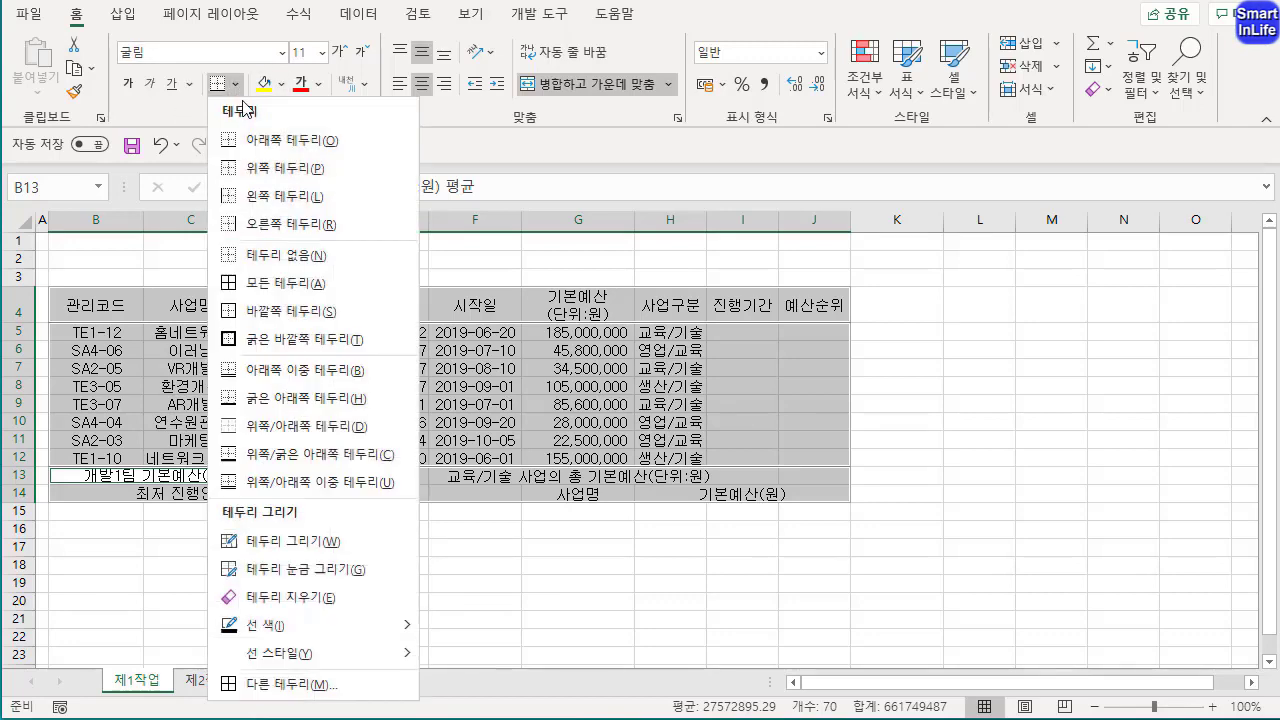
{"action": "left_click", "coordinate": [316, 290]}
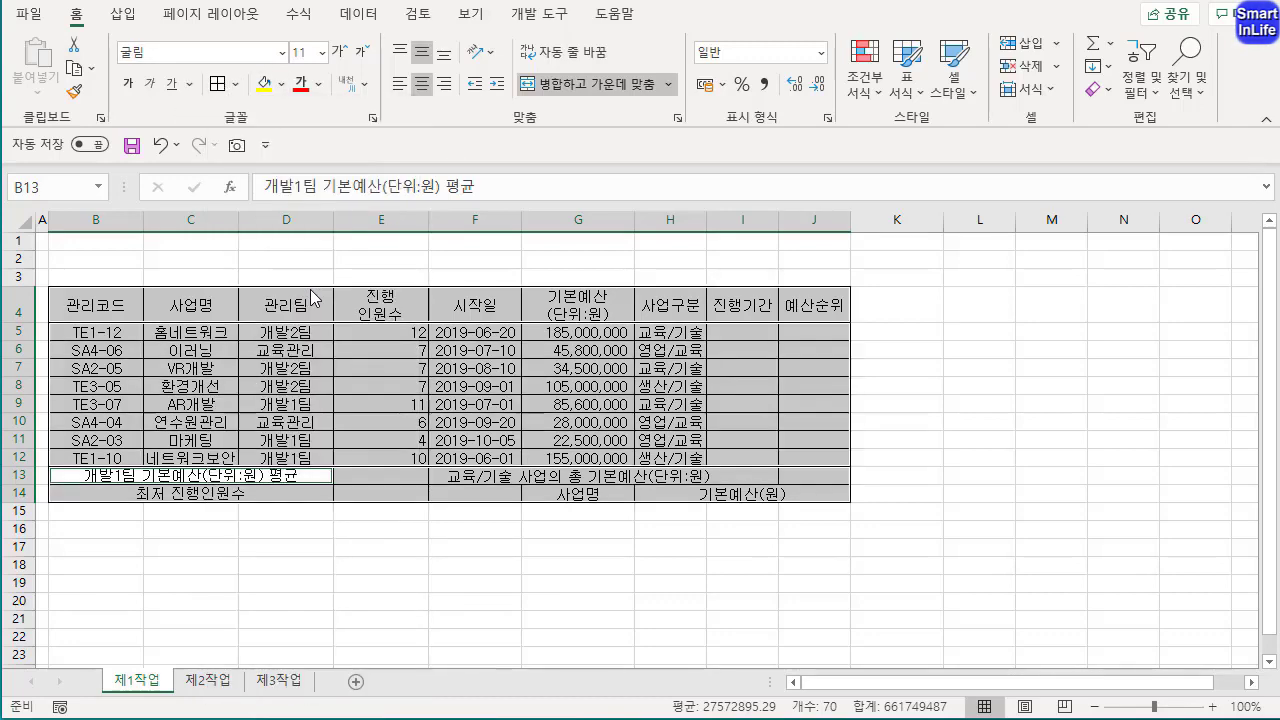
Add thick outside borders around the selected header, data and summary blocks
{"action": "left_click", "coordinate": [235, 84]}
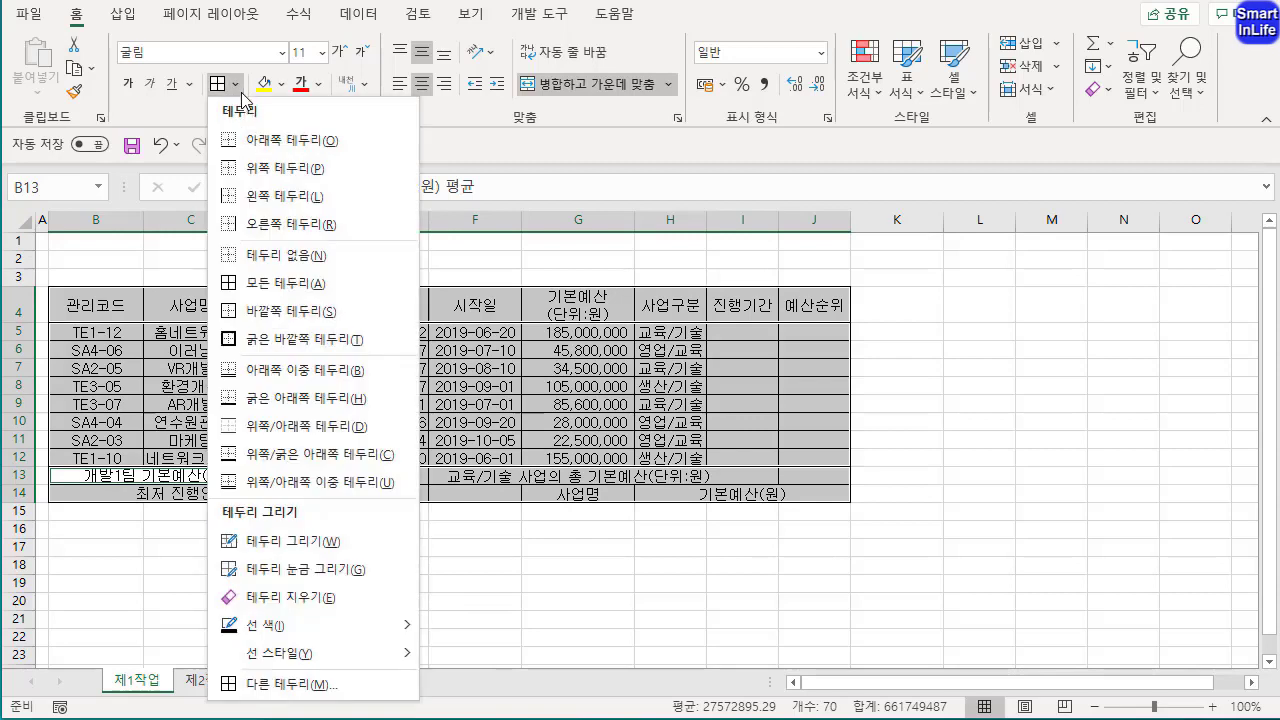
{"action": "left_click", "coordinate": [290, 341]}
{"action": "left_click", "coordinate": [629, 549]}
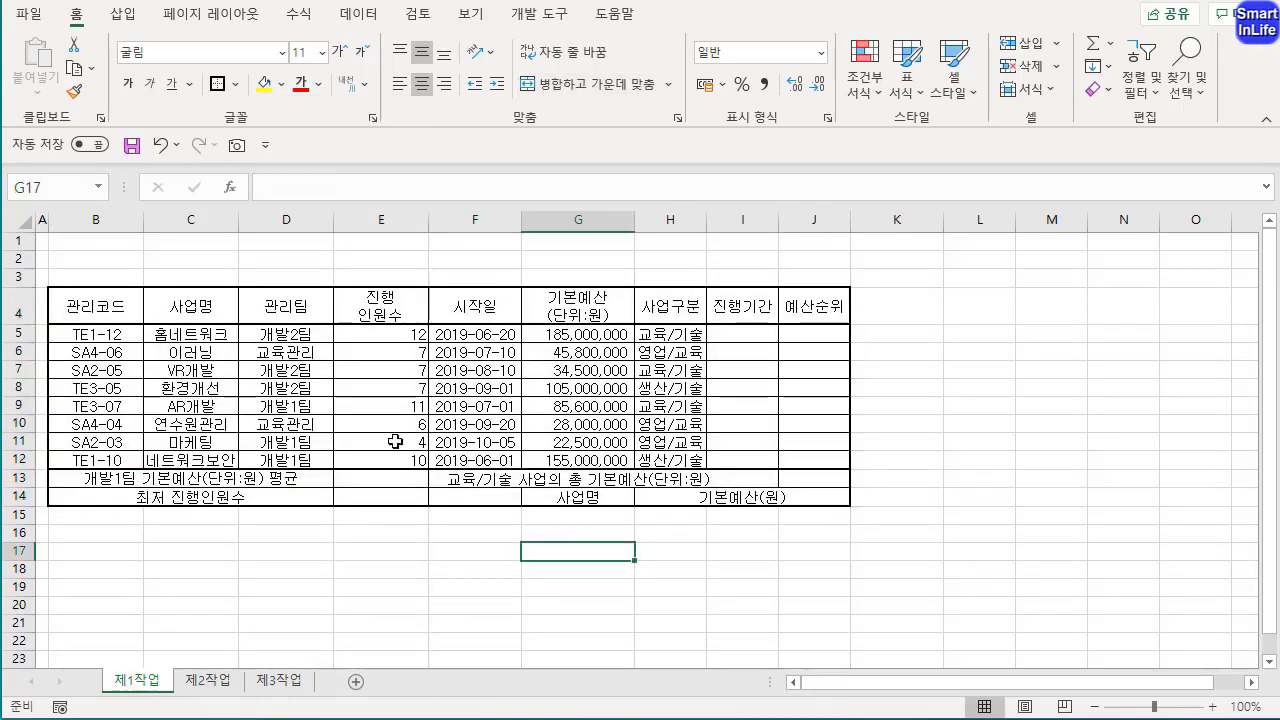
Merge and center cells F13:H13 for the 교육/기술 사업의 총 기본예산(단위:원) label
{"action": "left_click", "coordinate": [474, 483]}
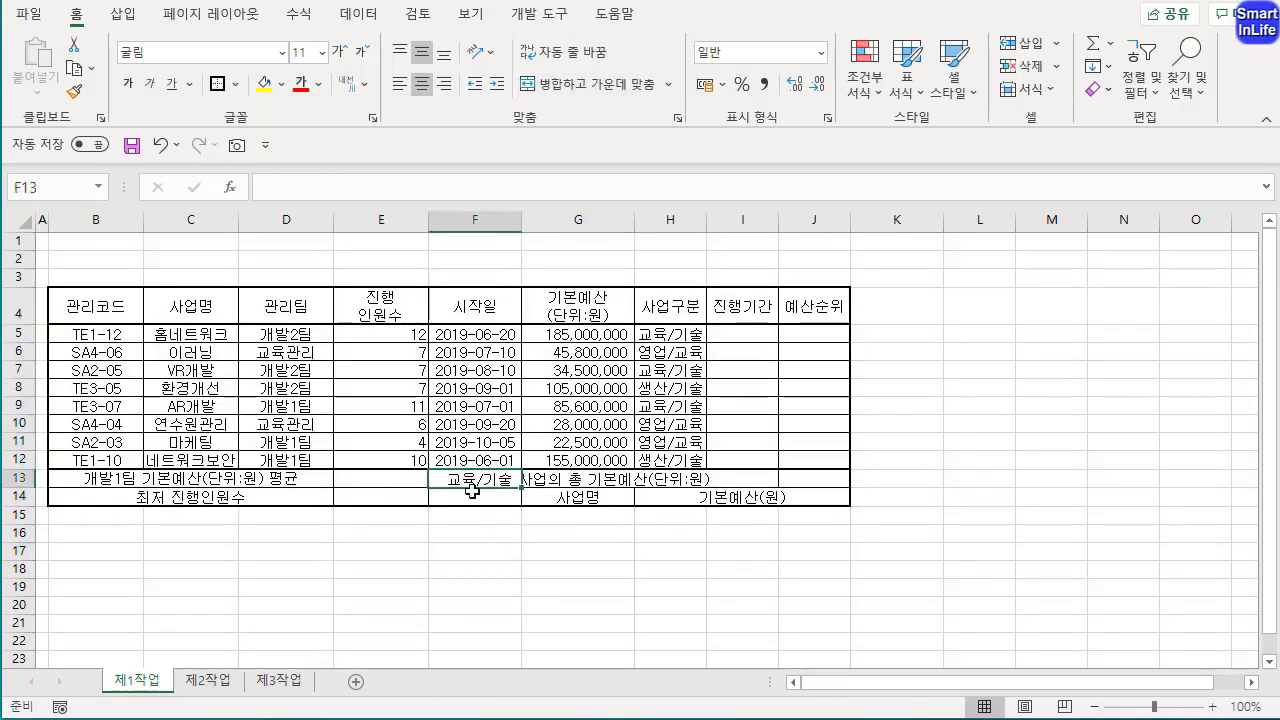
{"action": "left_click_drag", "start_coordinate": [479, 482], "coordinate": [664, 481]}
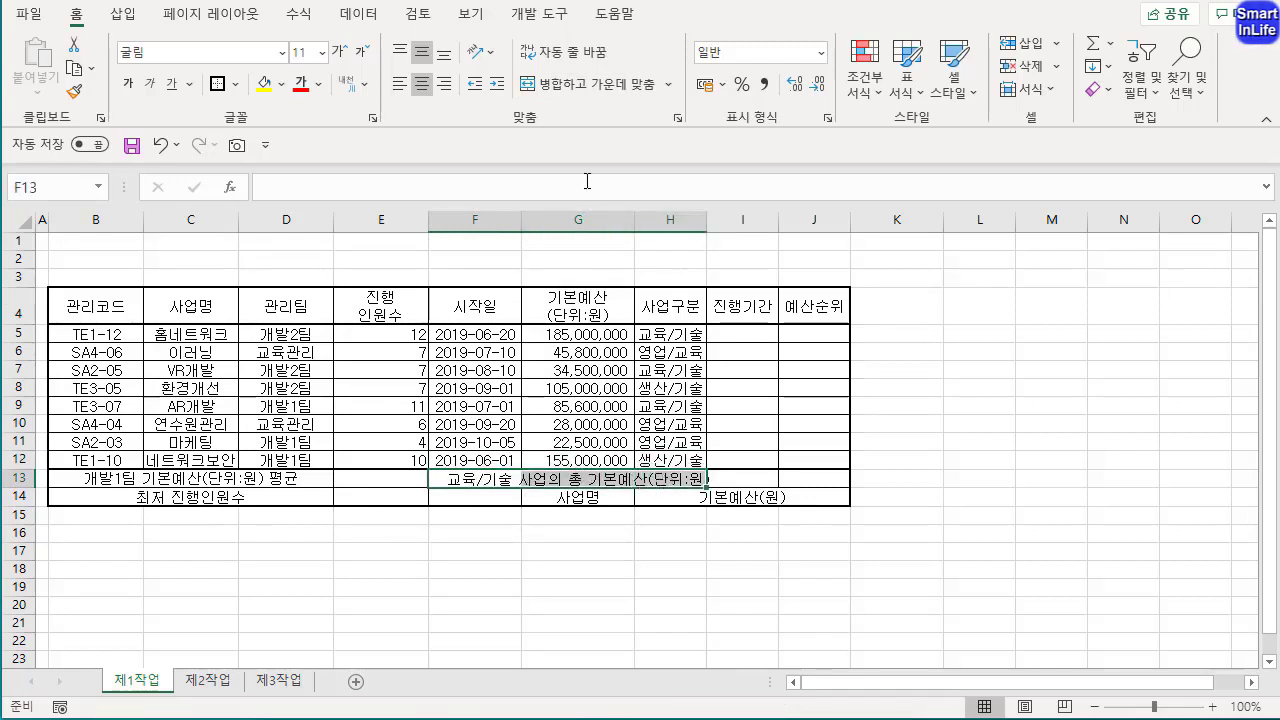
{"action": "left_click", "coordinate": [602, 90]}
{"action": "left_click", "coordinate": [605, 554]}
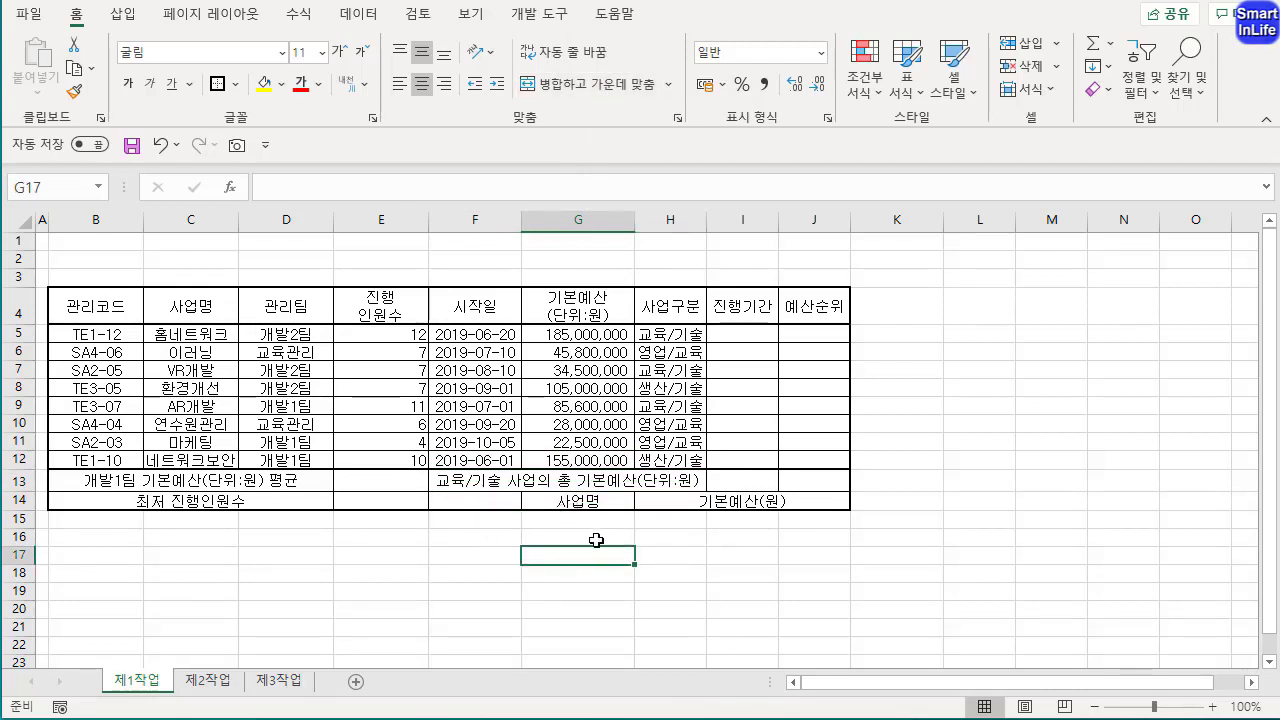
Widen column I so the 기본예산(원) label in I14 fits inside its cell
{"action": "left_click", "coordinate": [725, 503]}
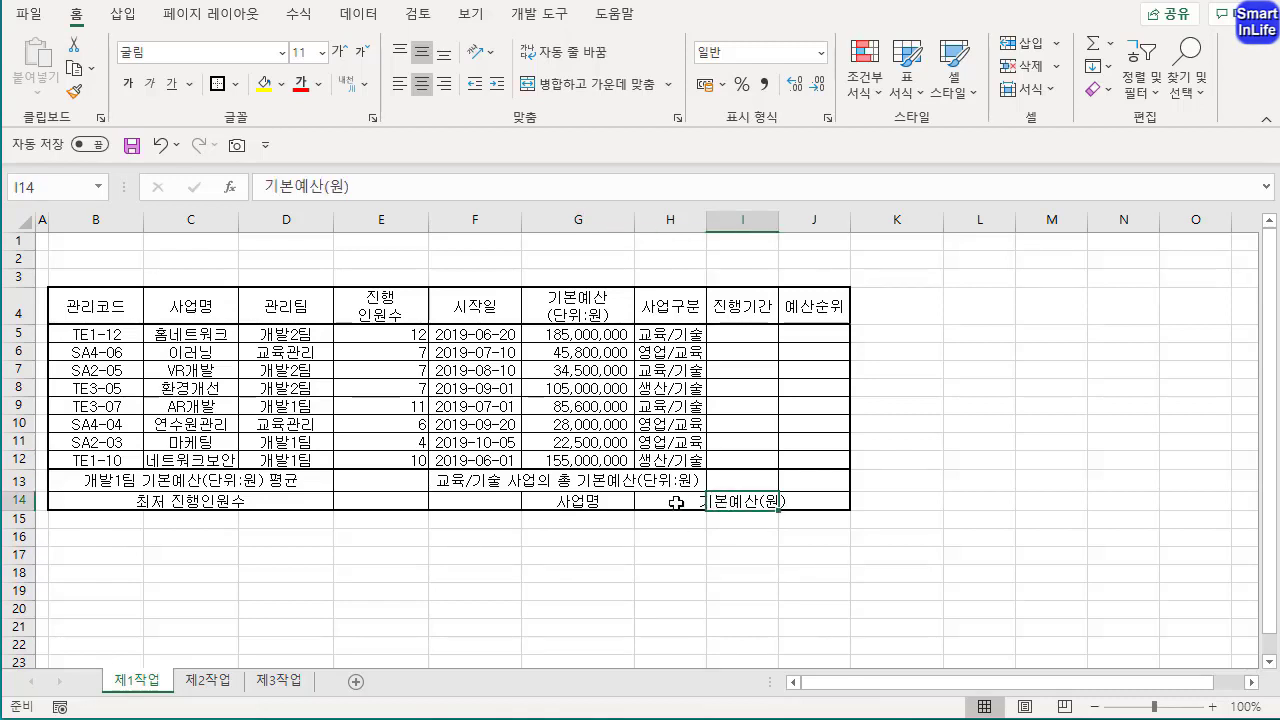
{"action": "left_click", "coordinate": [682, 504]}
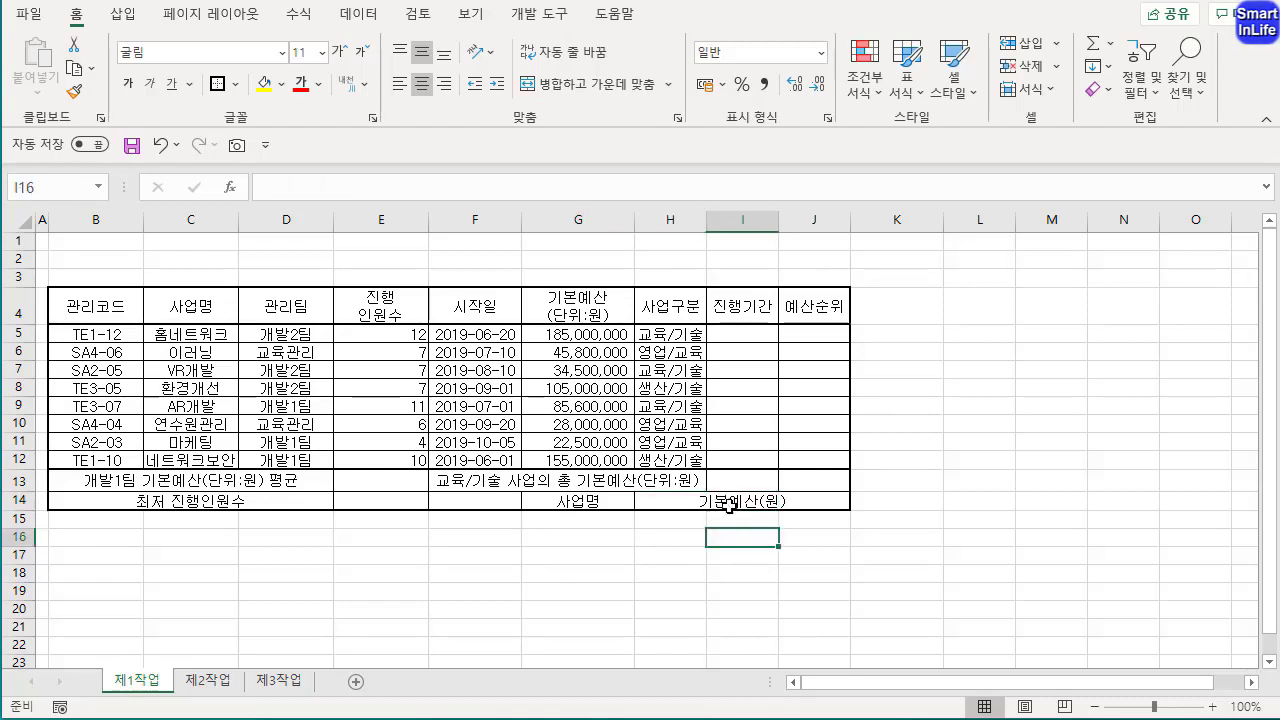
{"action": "left_click", "coordinate": [735, 502]}
{"action": "left_click_drag", "start_coordinate": [777, 237], "coordinate": [802, 237]}
{"action": "left_click", "coordinate": [760, 548]}
{"action": "left_click", "coordinate": [746, 506]}
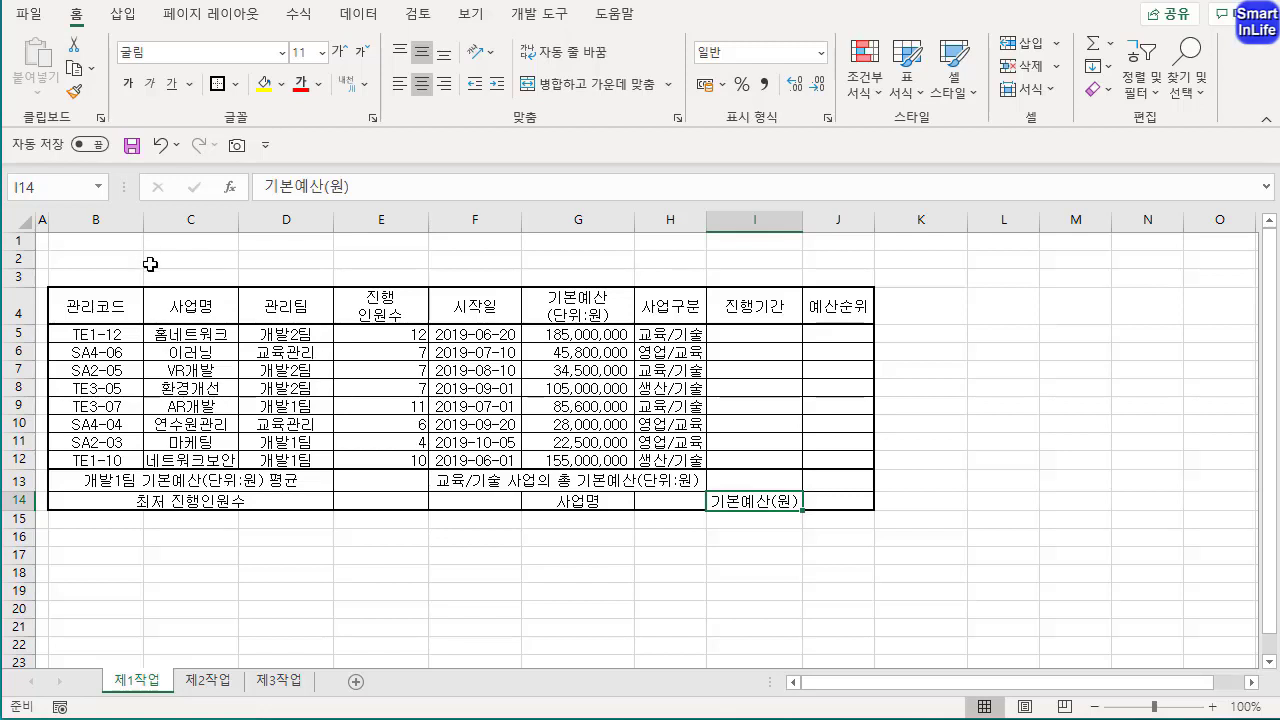
Increase rows 1 to 14 to one uniform, taller row height
{"action": "left_click_drag", "start_coordinate": [21, 244], "coordinate": [42, 515]}
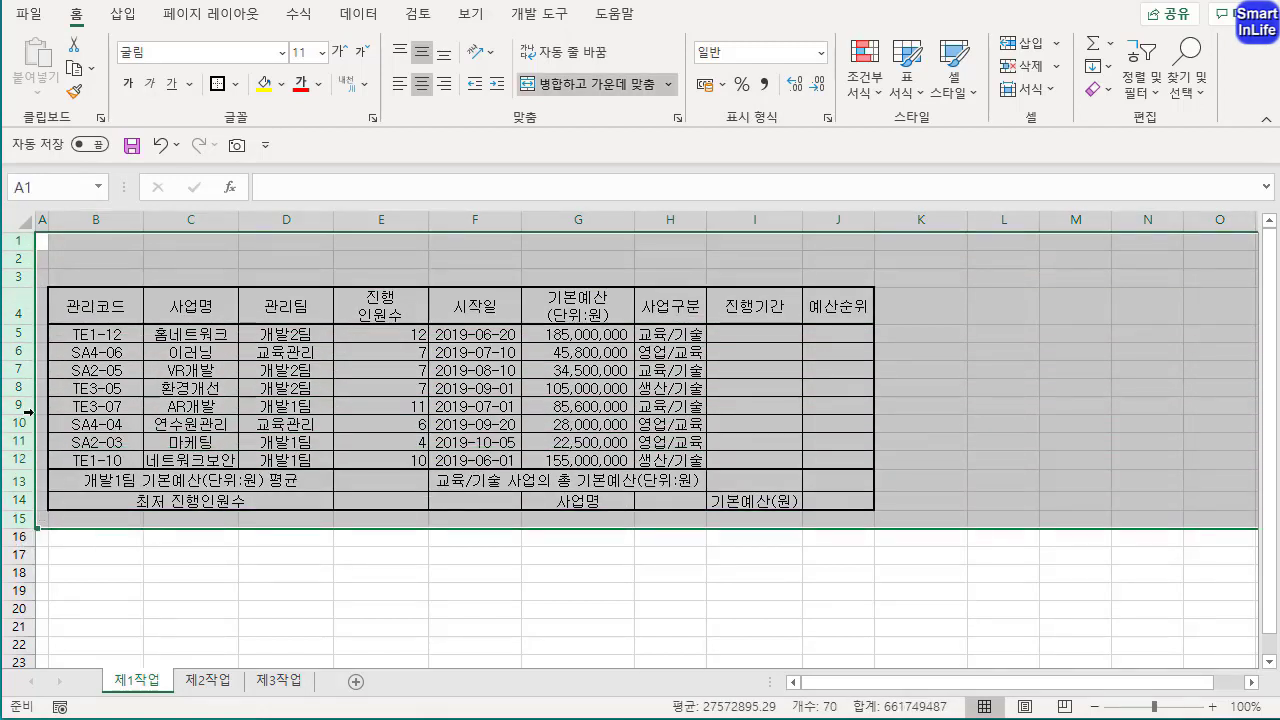
{"action": "left_click_drag", "start_coordinate": [19, 244], "coordinate": [30, 517]}
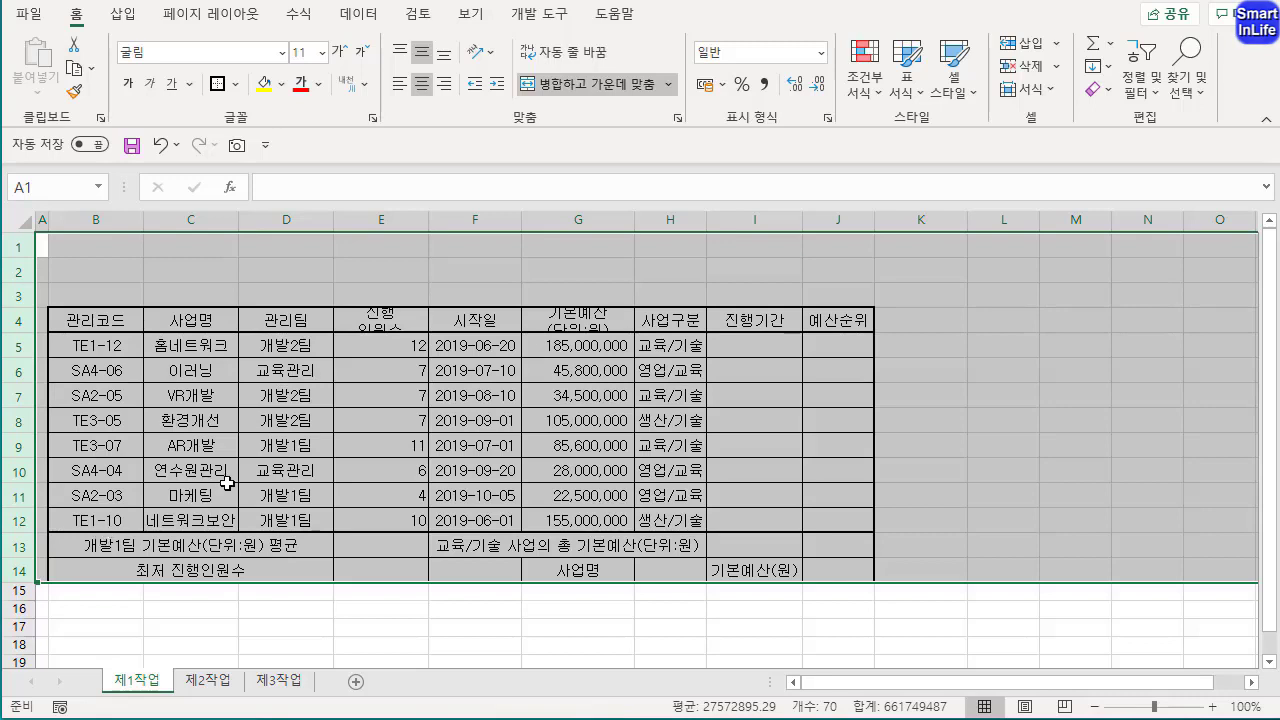
{"action": "left_click", "coordinate": [300, 466]}
Draw a flowchart Document shape about 14.53 cm wide and 1.51 cm high above the table, across columns B to G
{"action": "left_click", "coordinate": [164, 271]}
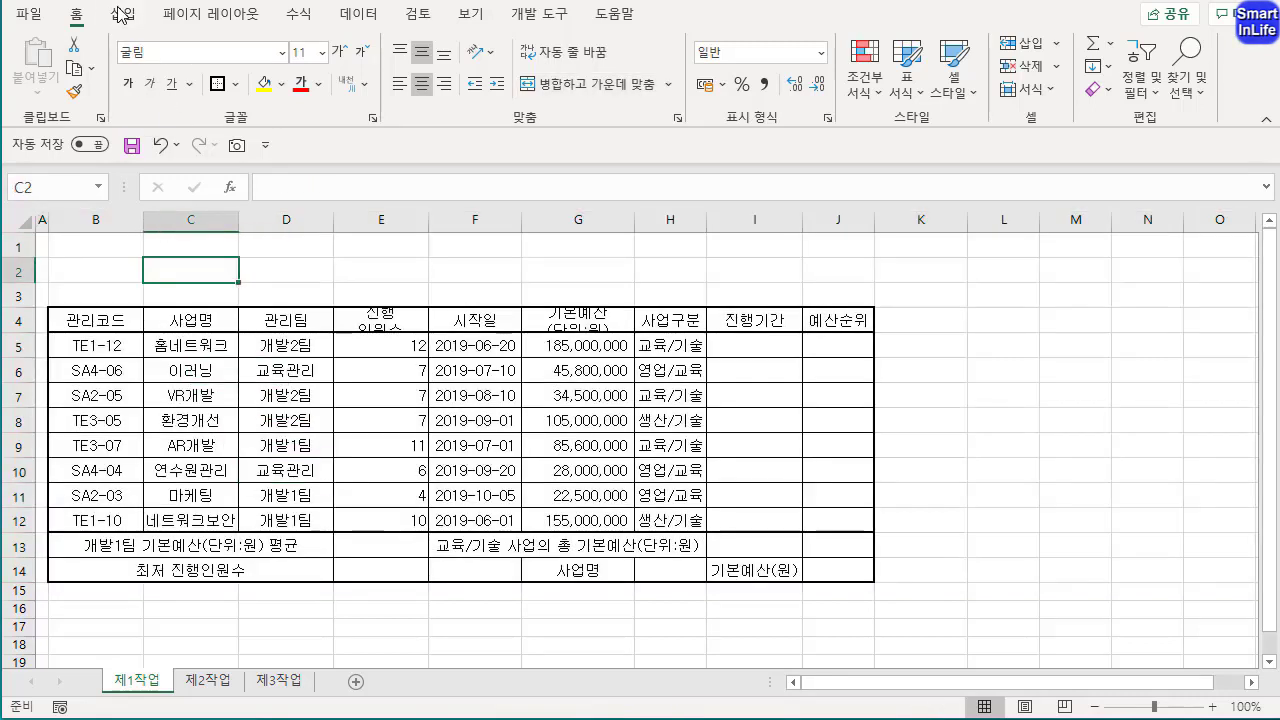
{"action": "left_click", "coordinate": [123, 14]}
{"action": "left_click", "coordinate": [208, 106]}
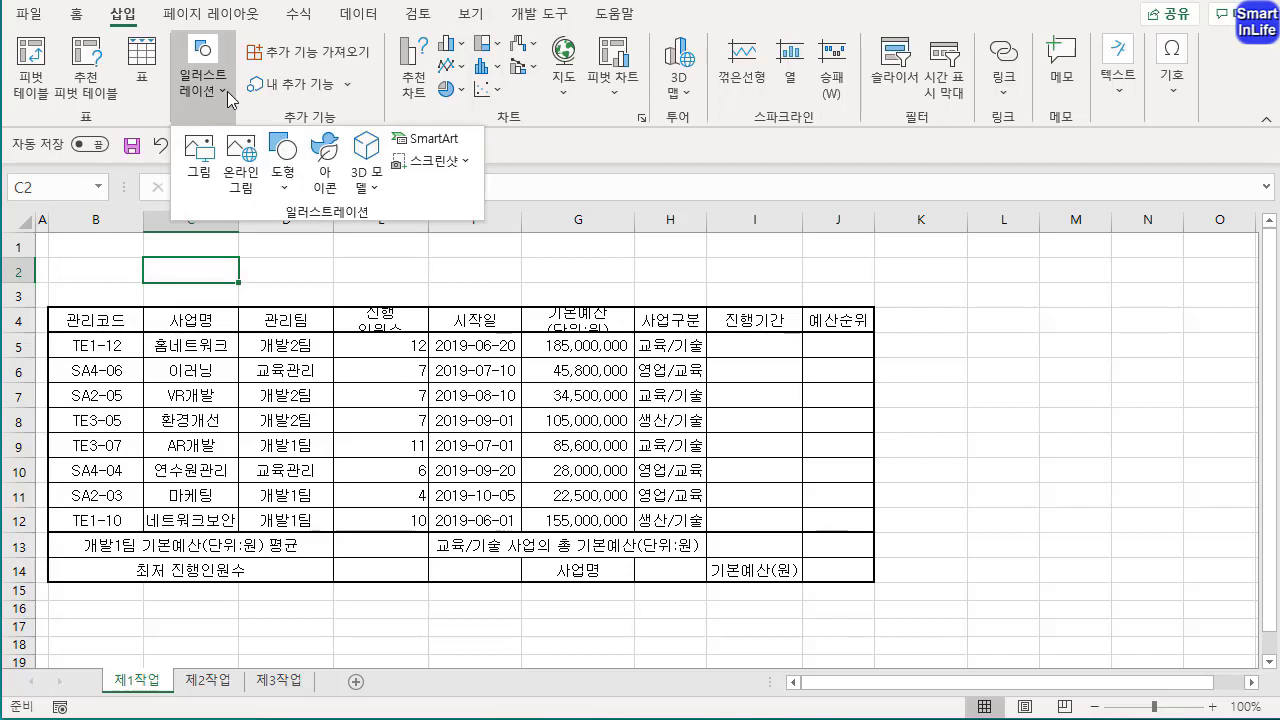
{"action": "left_click", "coordinate": [287, 180]}
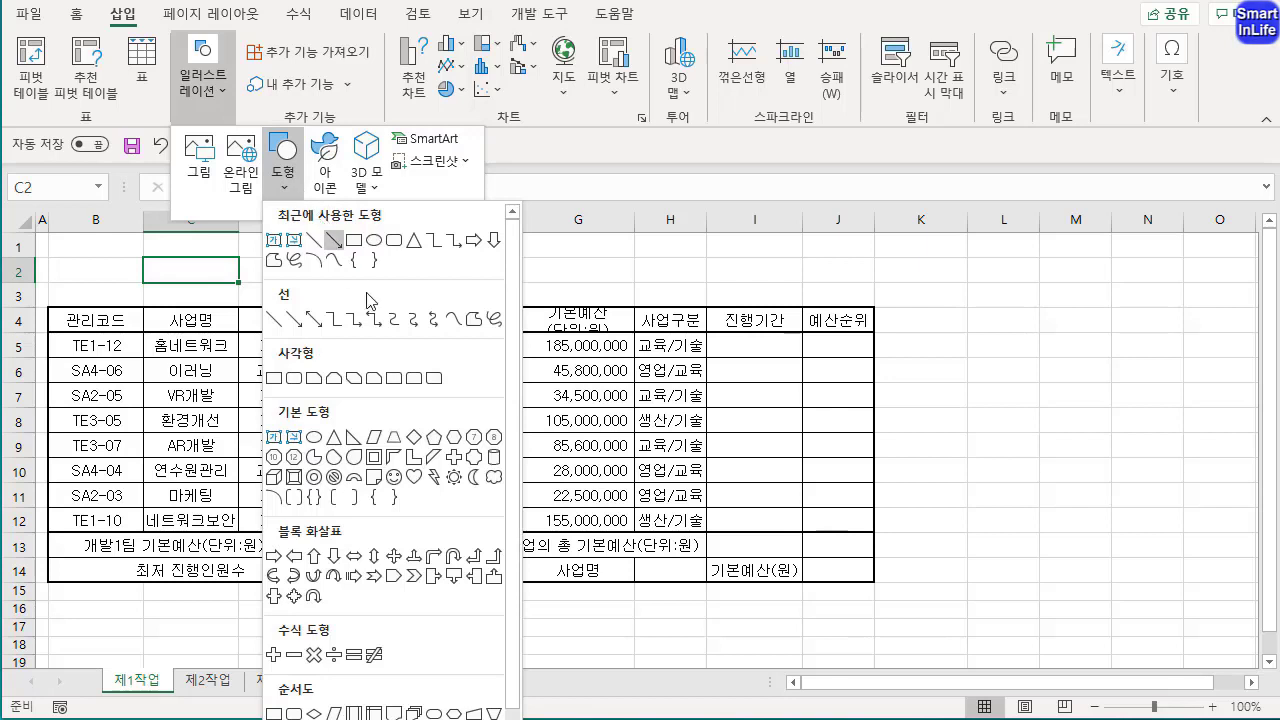
{"action": "scroll", "coordinate": [505, 470], "scroll_direction": "down", "scroll_amount": 2}
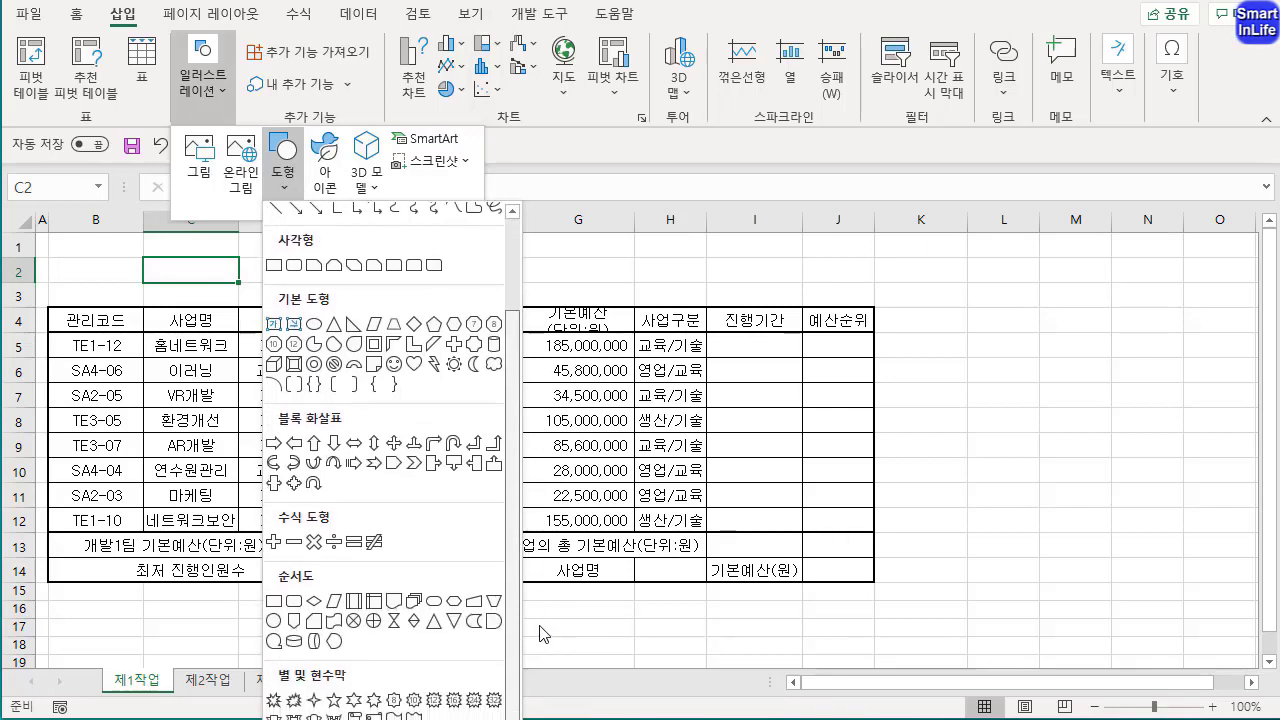
{"action": "left_click", "coordinate": [398, 603]}
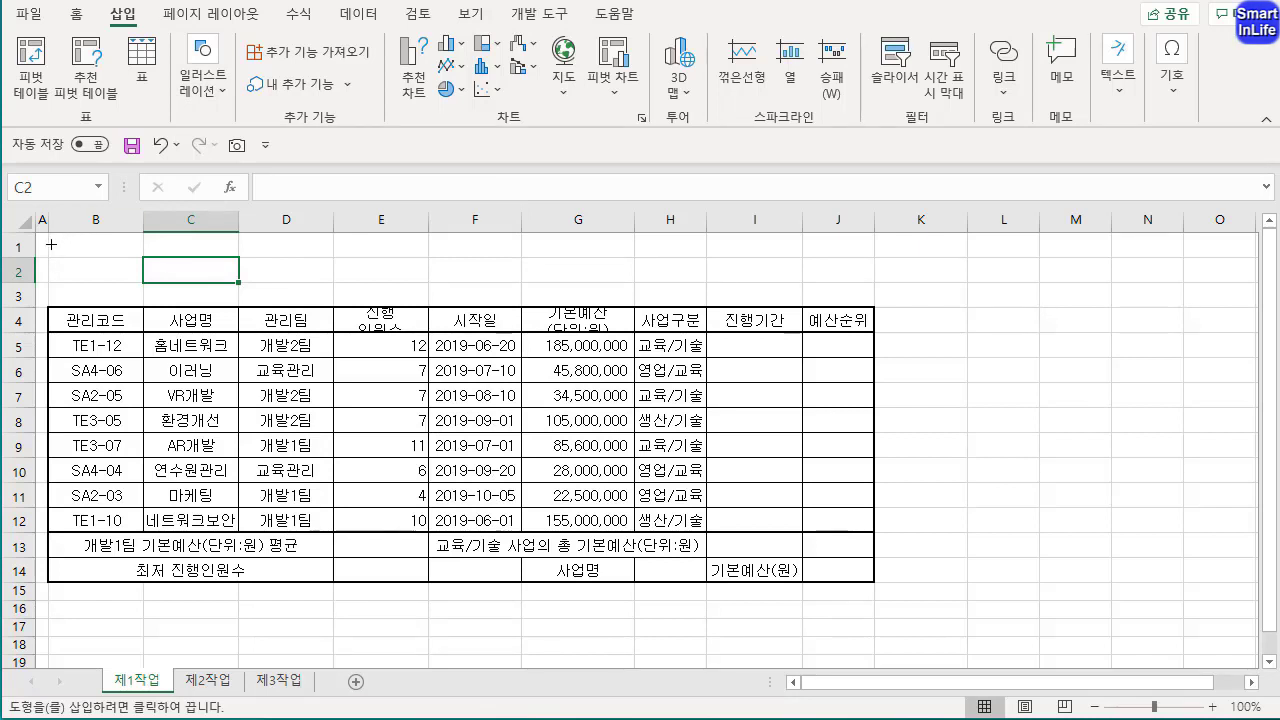
{"action": "left_click_drag", "start_coordinate": [48, 239], "coordinate": [598, 295]}
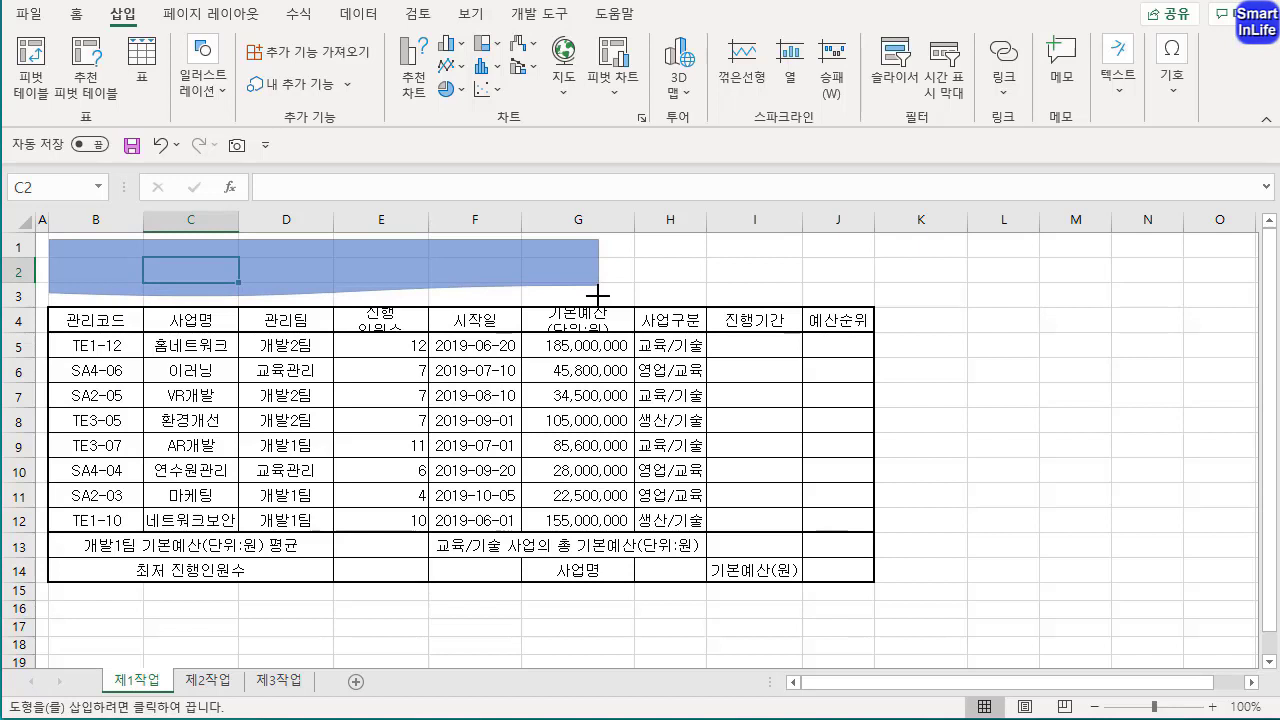
{"action": "left_click_drag", "start_coordinate": [598, 295], "coordinate": [598, 296]}
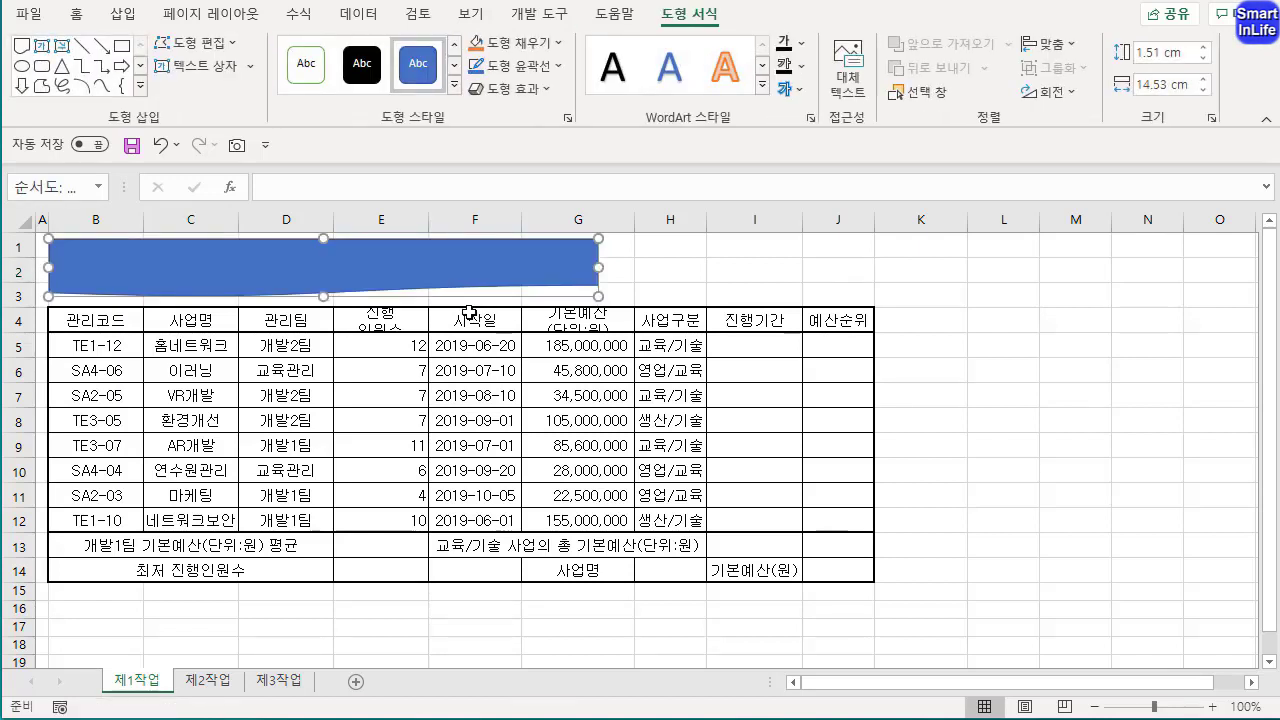
Enter the title 2019년 연구사업 진행 현황 in the document shape
{"action": "type", "text": "2019년 연구사어"}
{"action": "type", "text": "업 진행현황"}
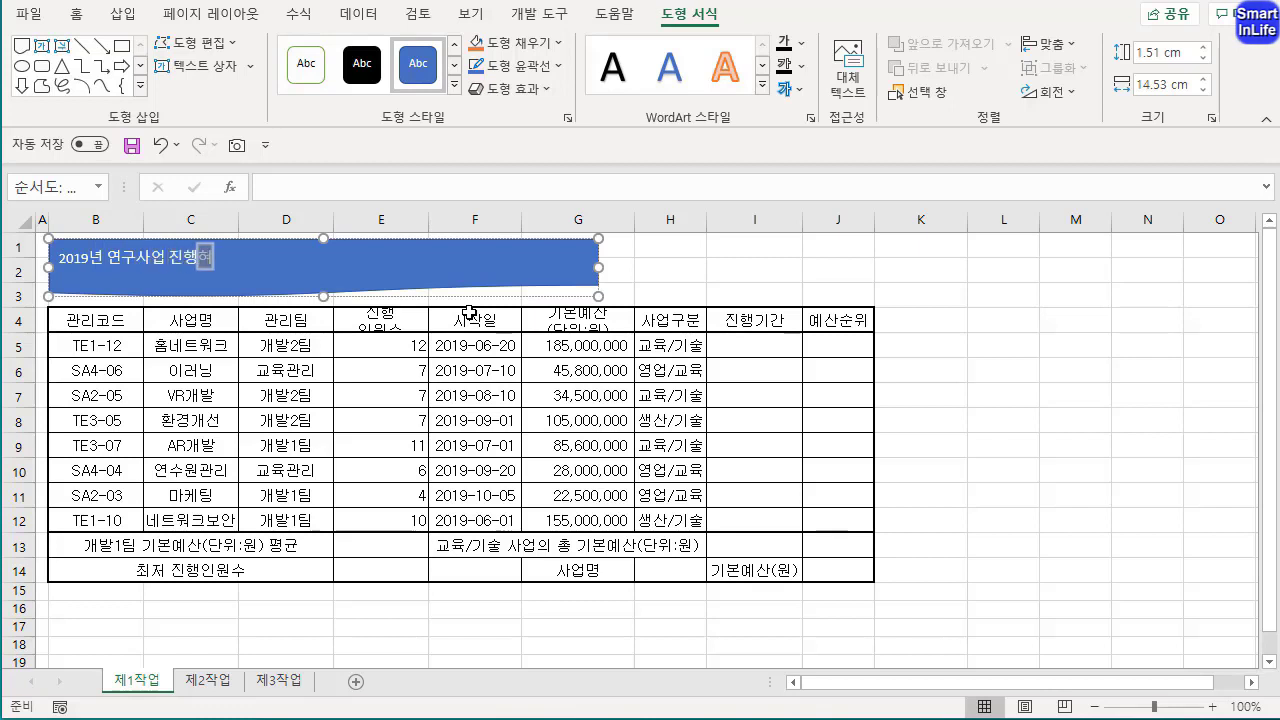
{"action": "key", "text": "Left"}
{"action": "key", "text": "Left"}
Set all of the shape's title text to the 굴림 font at size 24
{"action": "key", "text": "ctrl+a"}
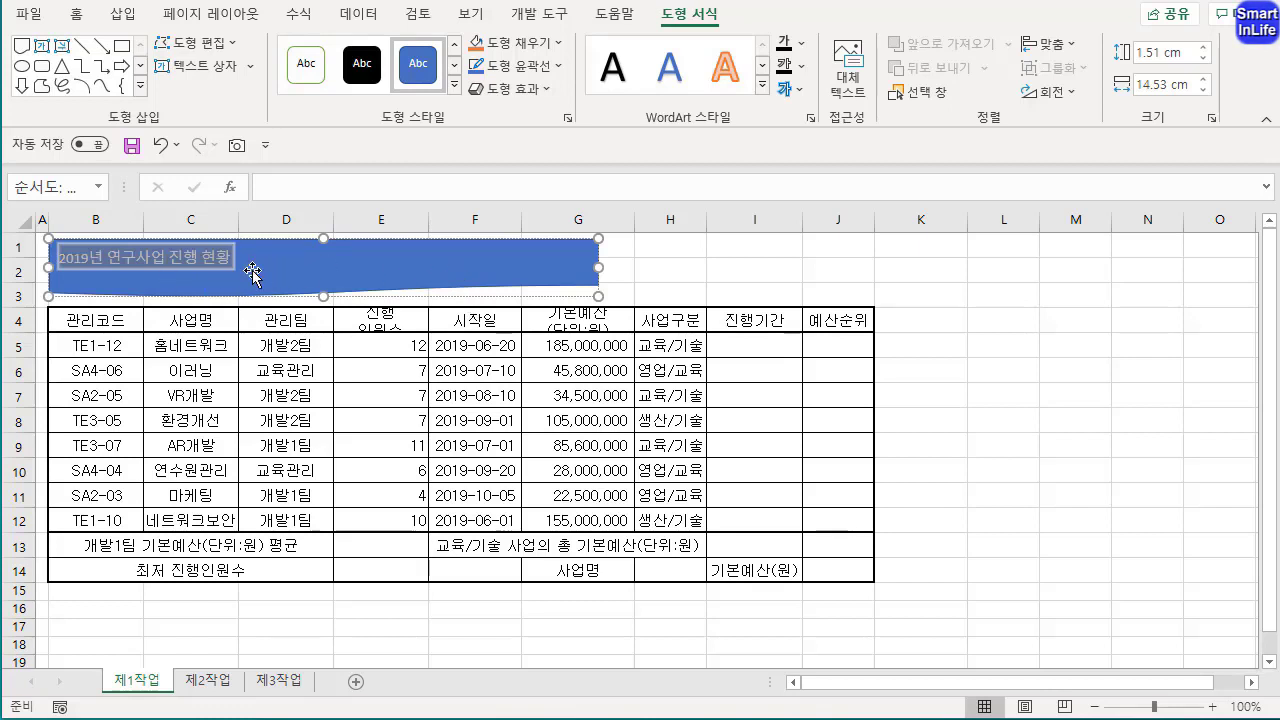
{"action": "left_click", "coordinate": [80, 15]}
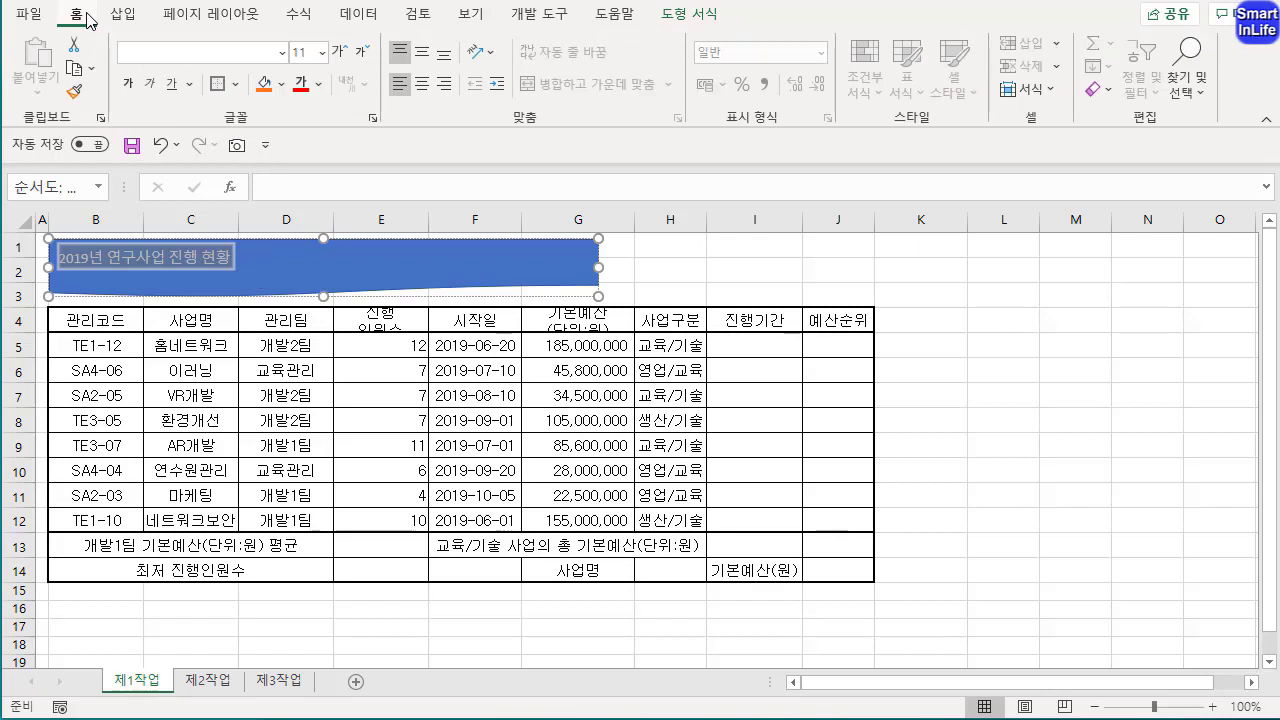
{"action": "left_click", "coordinate": [207, 52]}
{"action": "type", "text": "굴림"}
{"action": "key", "text": "Return"}
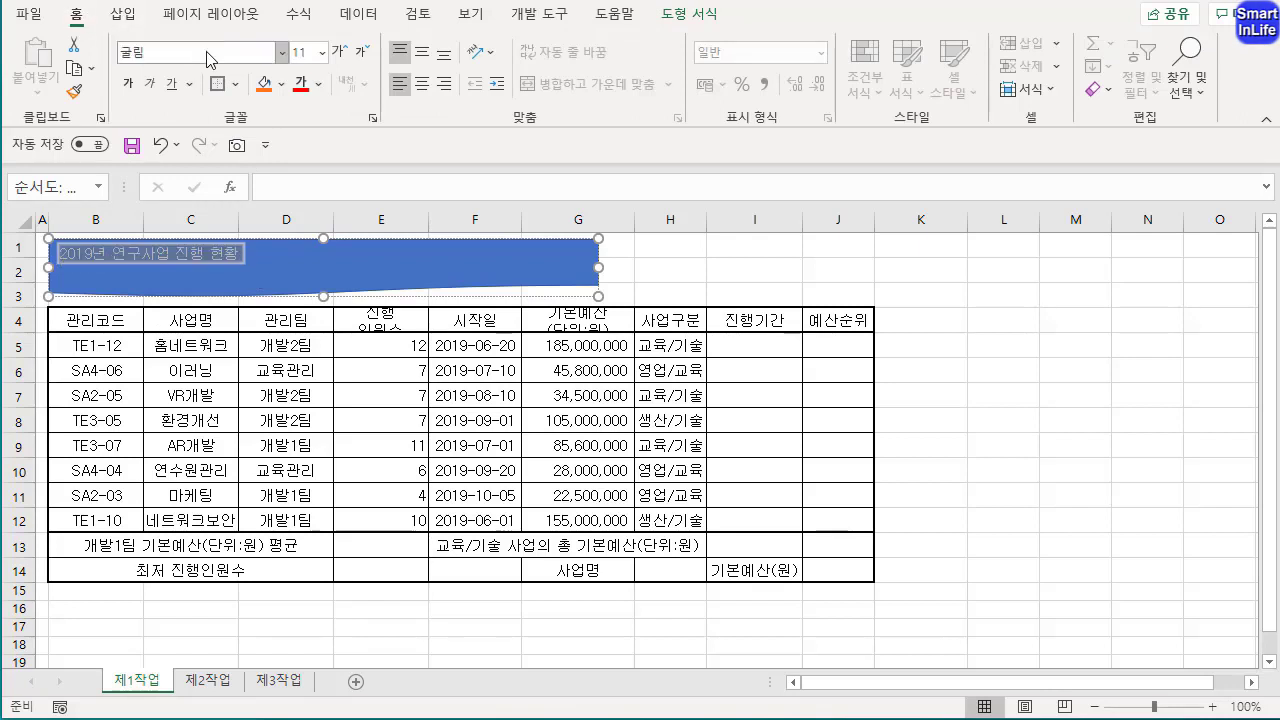
{"action": "left_click", "coordinate": [307, 52]}
{"action": "type", "text": "24"}
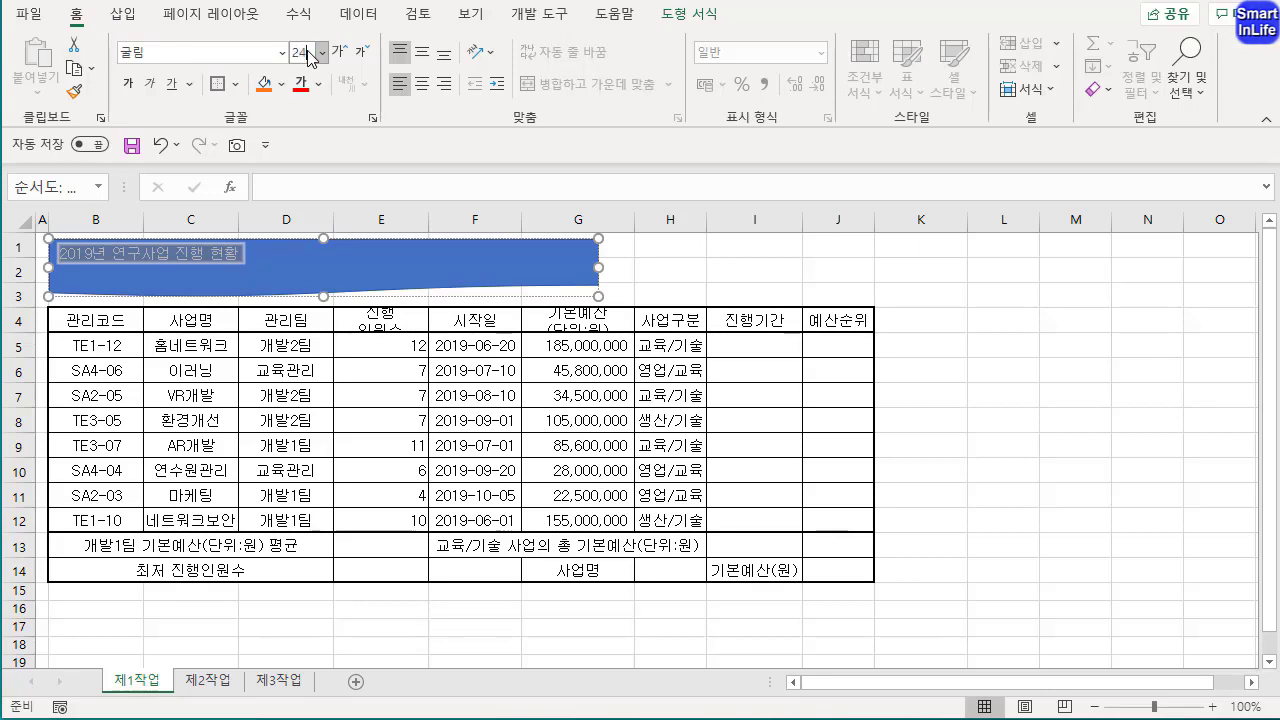
{"action": "key", "text": "Return"}
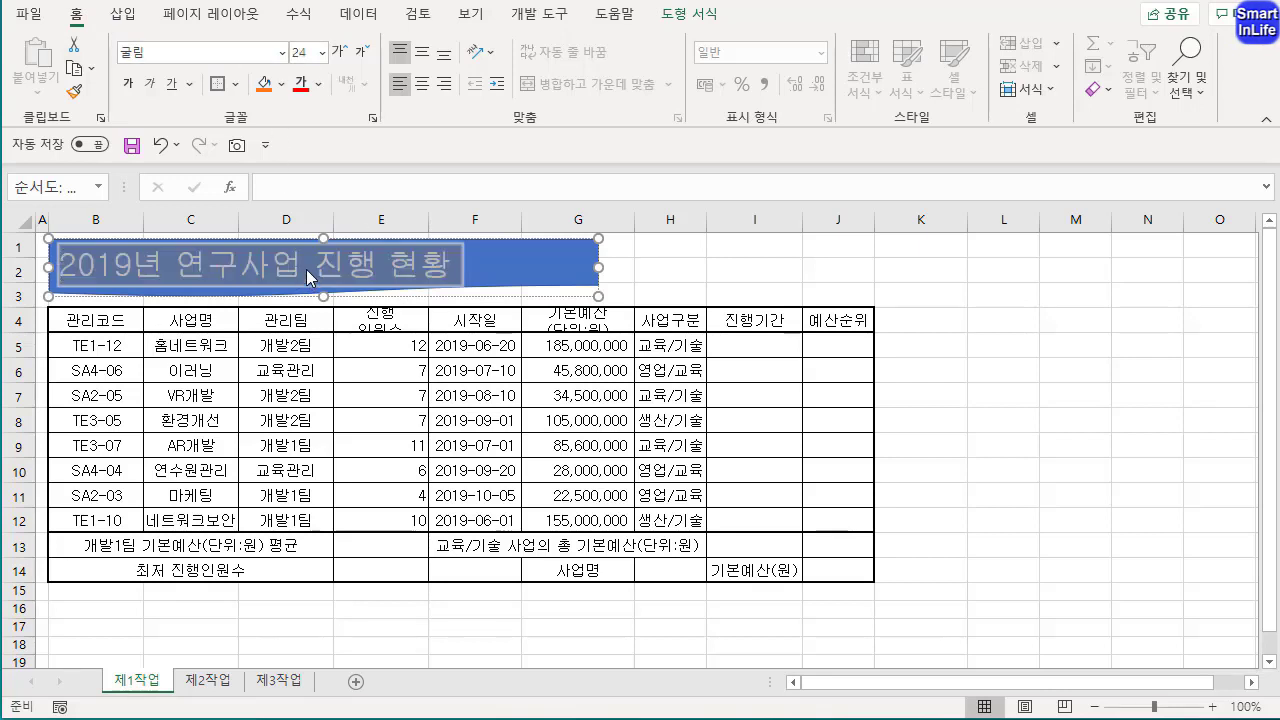
Center the title text horizontally and vertically inside the shape
{"action": "left_click", "coordinate": [422, 84]}
{"action": "left_click", "coordinate": [424, 54]}
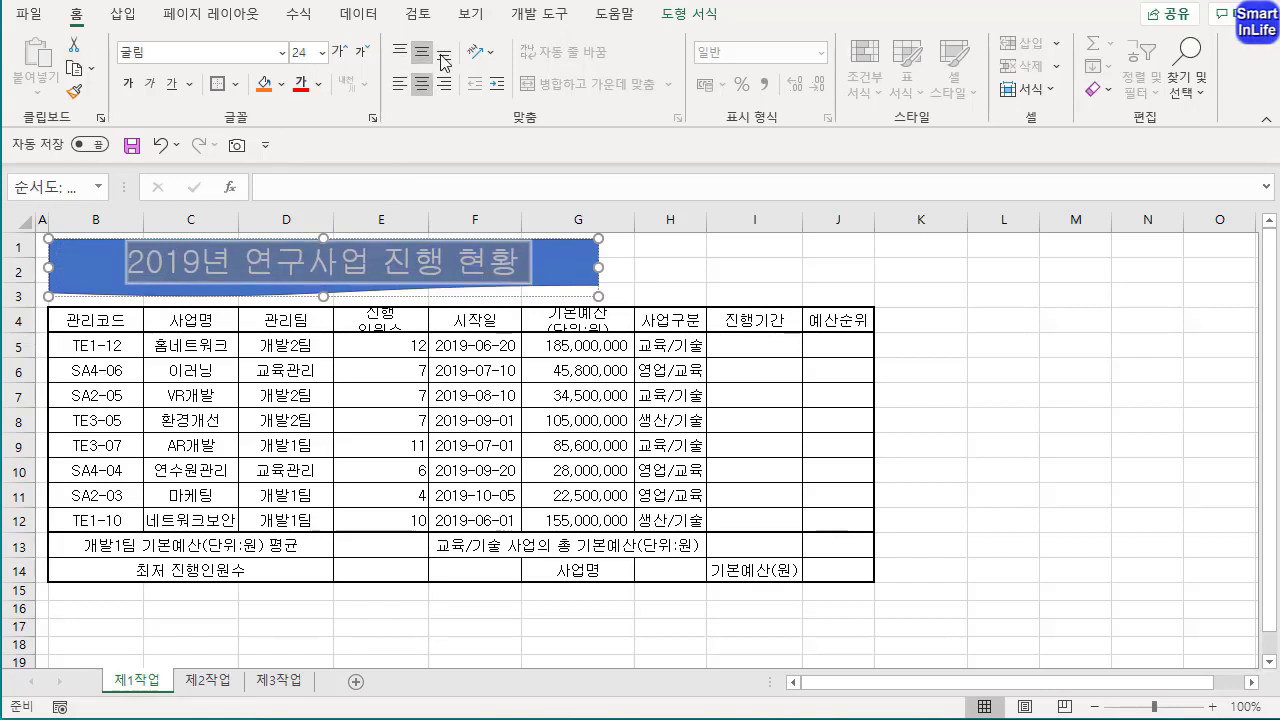
{"action": "mouse_move", "coordinate": [420, 131]}
{"action": "left_mouse_down"}
{"action": "mouse_move", "coordinate": [438, 92]}
{"action": "mouse_move", "coordinate": [431, 121]}
{"action": "left_mouse_up"}
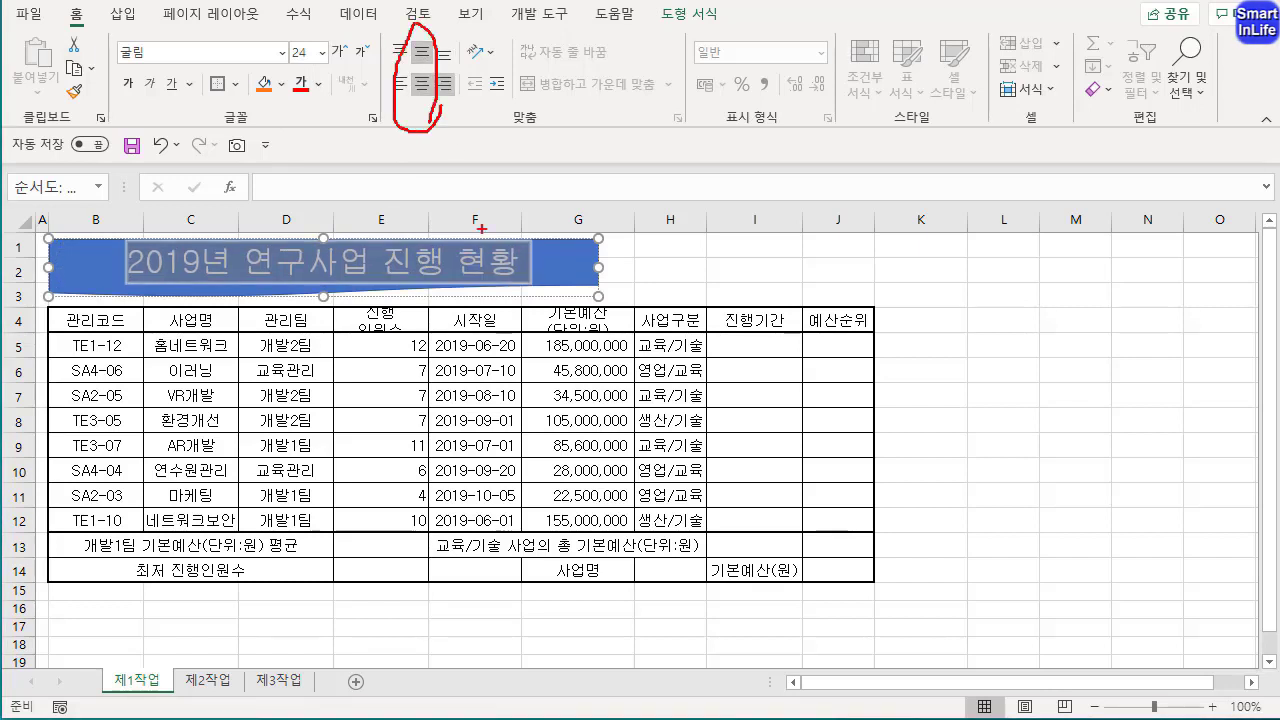
{"action": "key", "text": "Escape"}
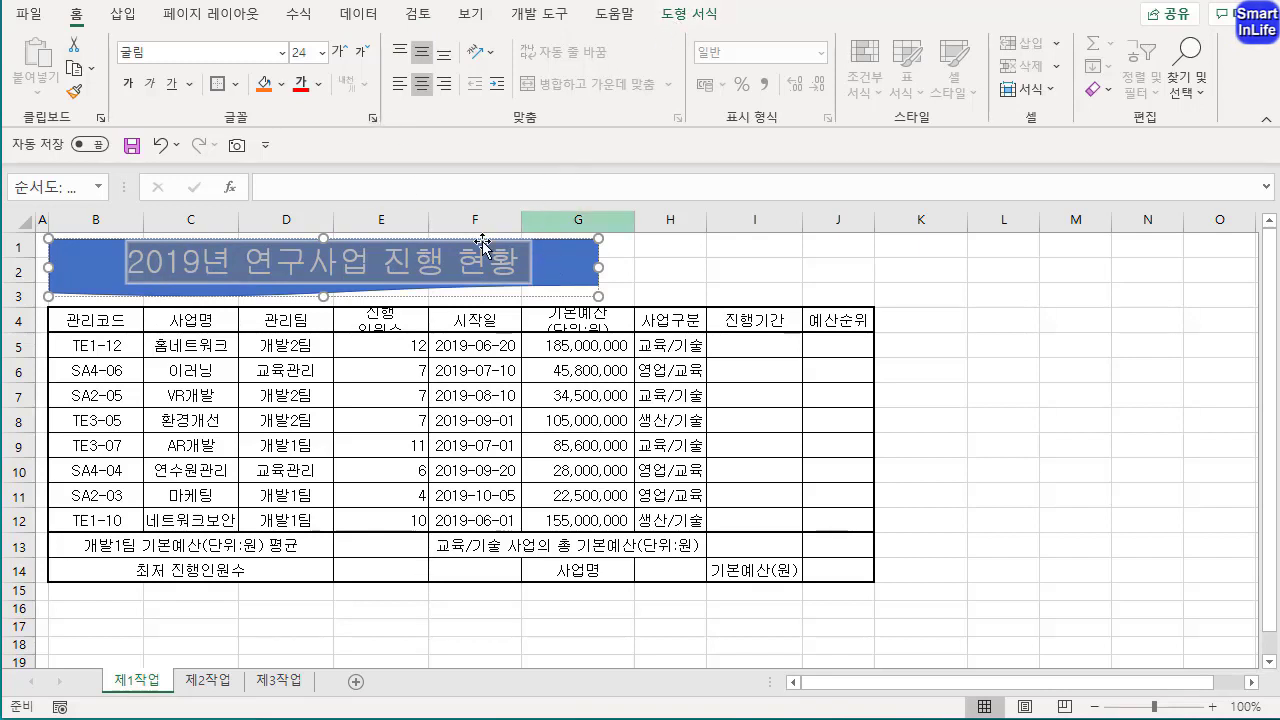
Fill the title shape with standard yellow
{"action": "left_click", "coordinate": [694, 17]}
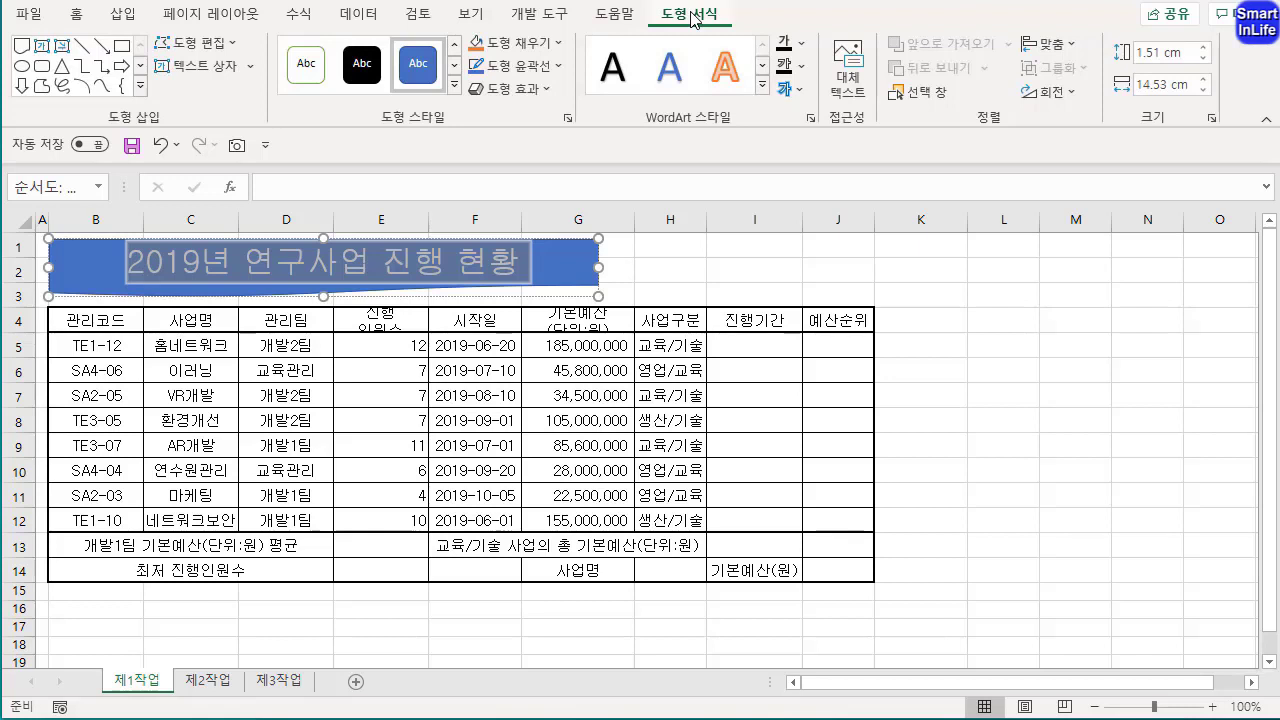
{"action": "left_click", "coordinate": [539, 43]}
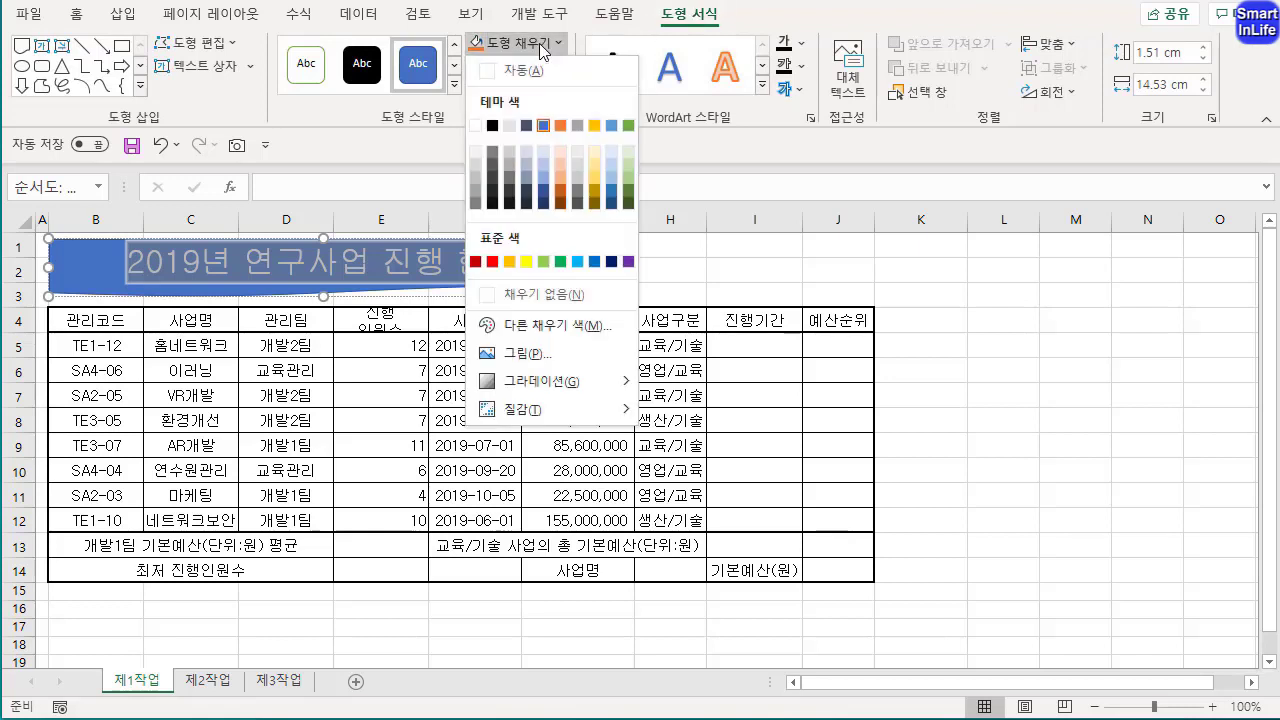
{"action": "left_click", "coordinate": [527, 262]}
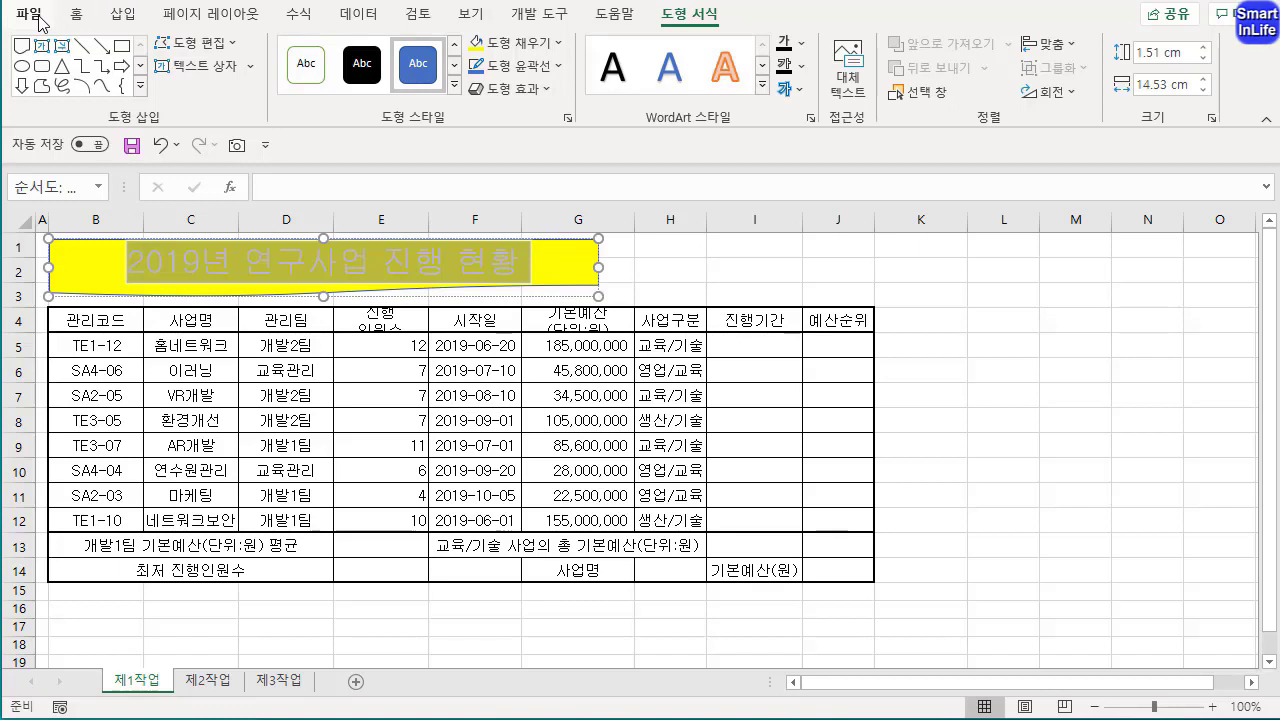
Make the shape's title text black and bold
{"action": "left_click", "coordinate": [76, 14]}
{"action": "left_click", "coordinate": [318, 84]}
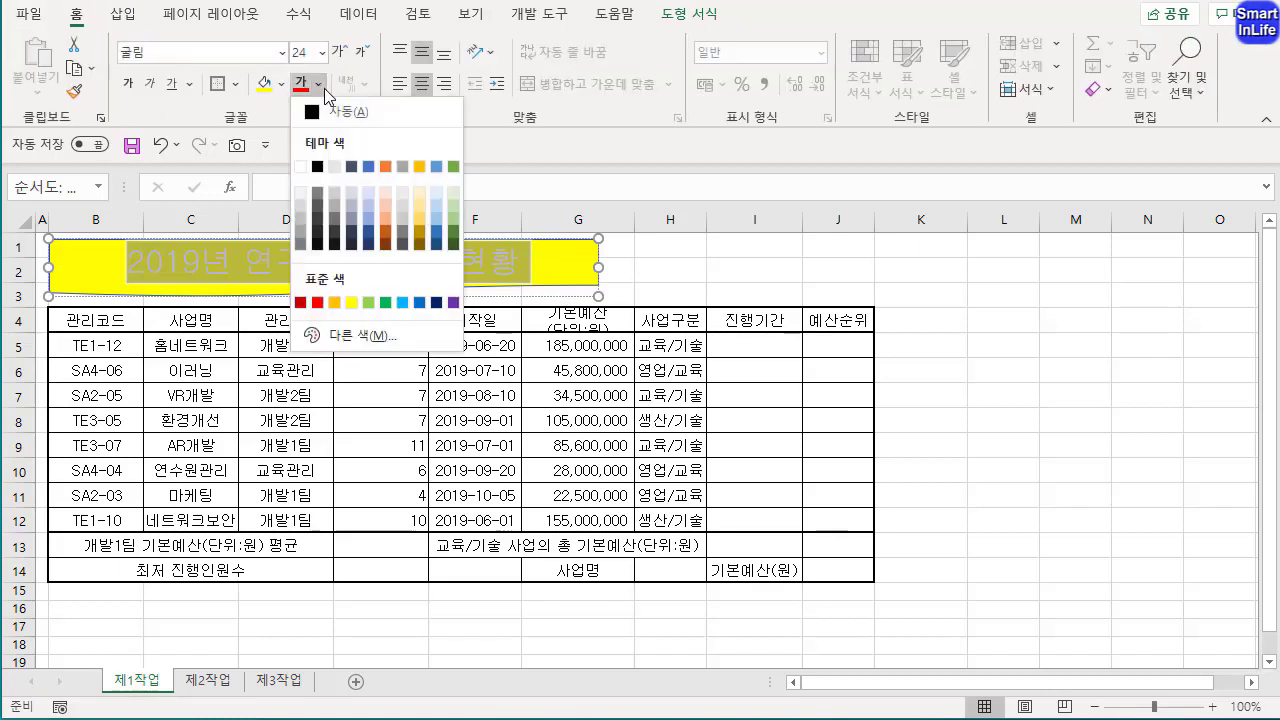
{"action": "left_click", "coordinate": [318, 168]}
{"action": "left_click", "coordinate": [558, 272]}
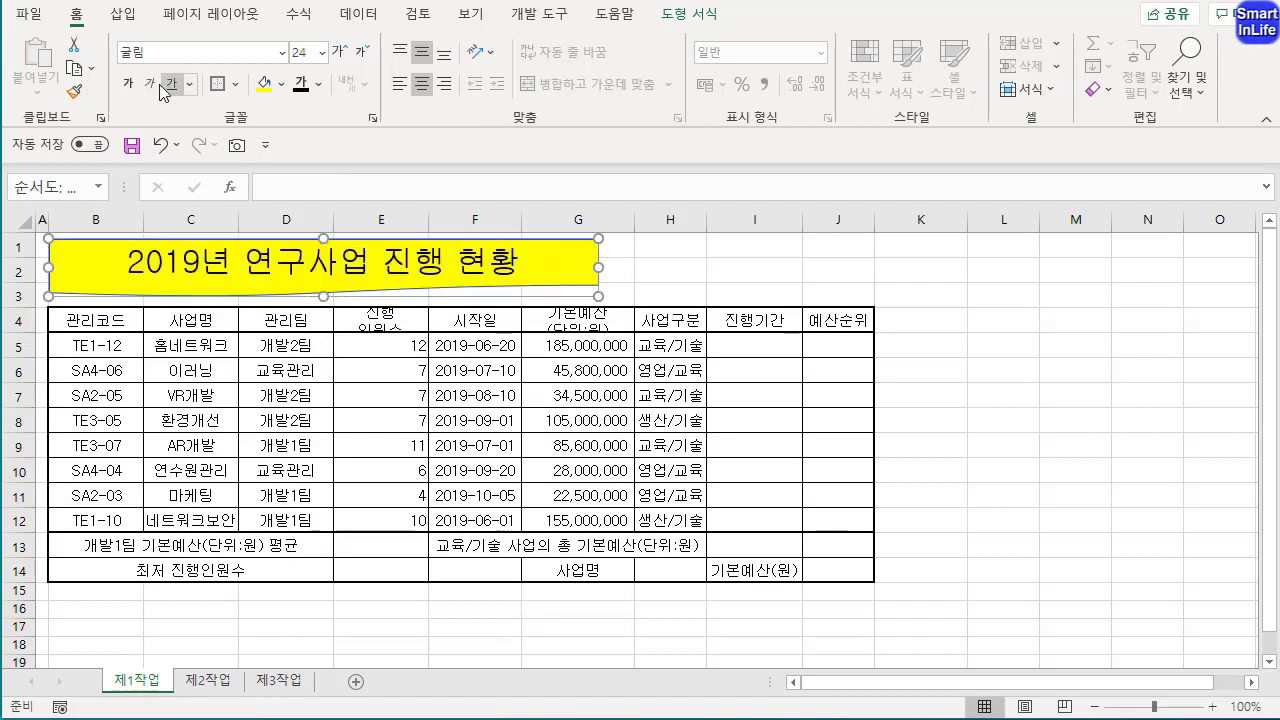
{"action": "left_click", "coordinate": [128, 84]}
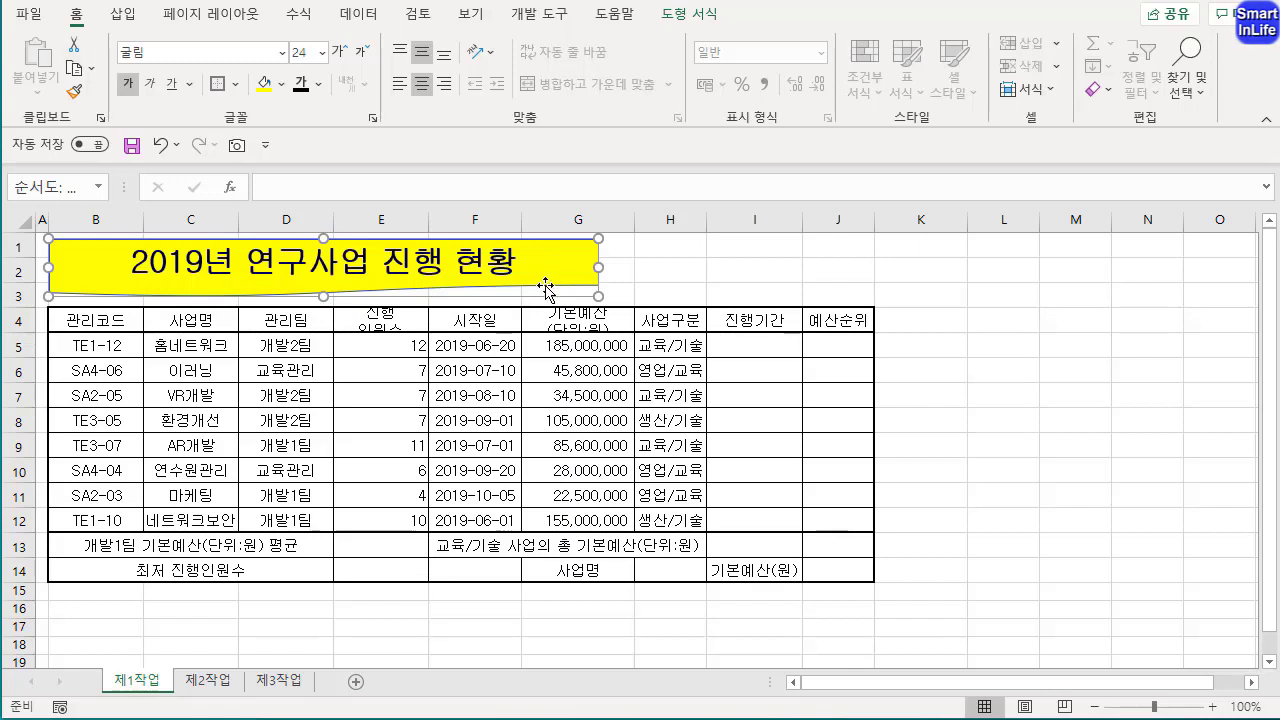
Apply an outer shadow offset to the right to the title shape, and deselect the shape
{"action": "left_click", "coordinate": [706, 20]}
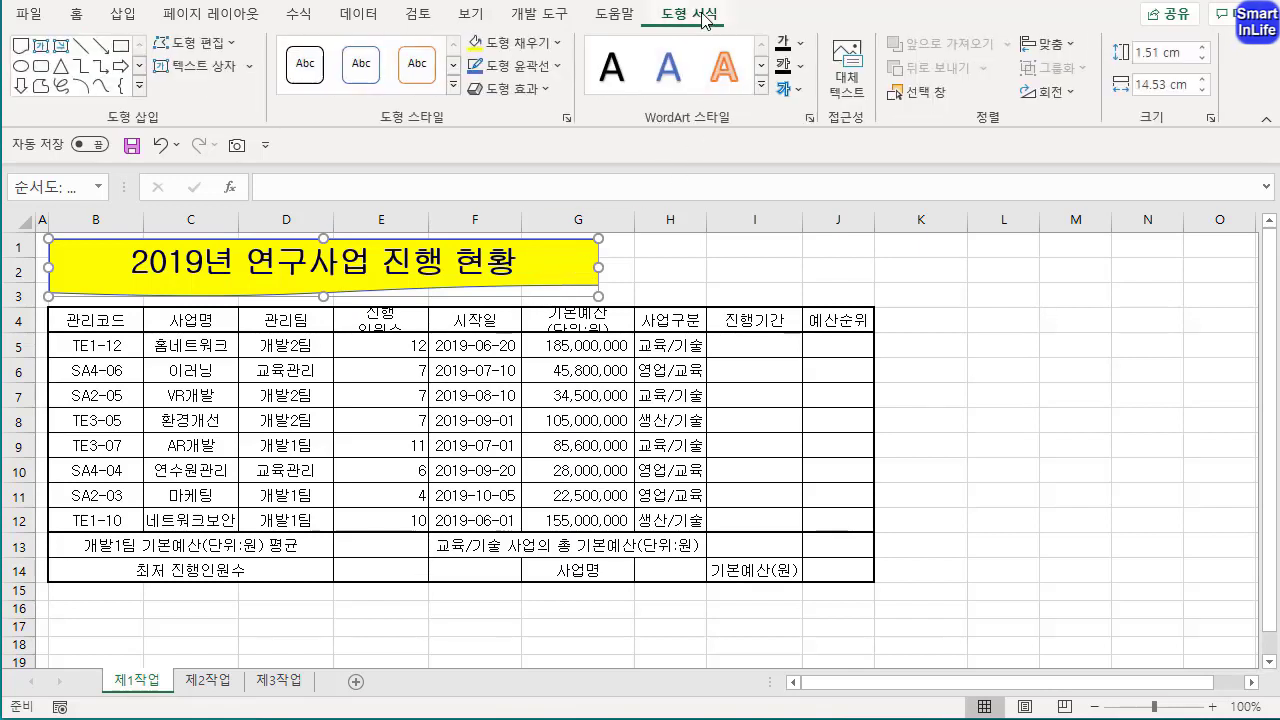
{"action": "left_click", "coordinate": [530, 94]}
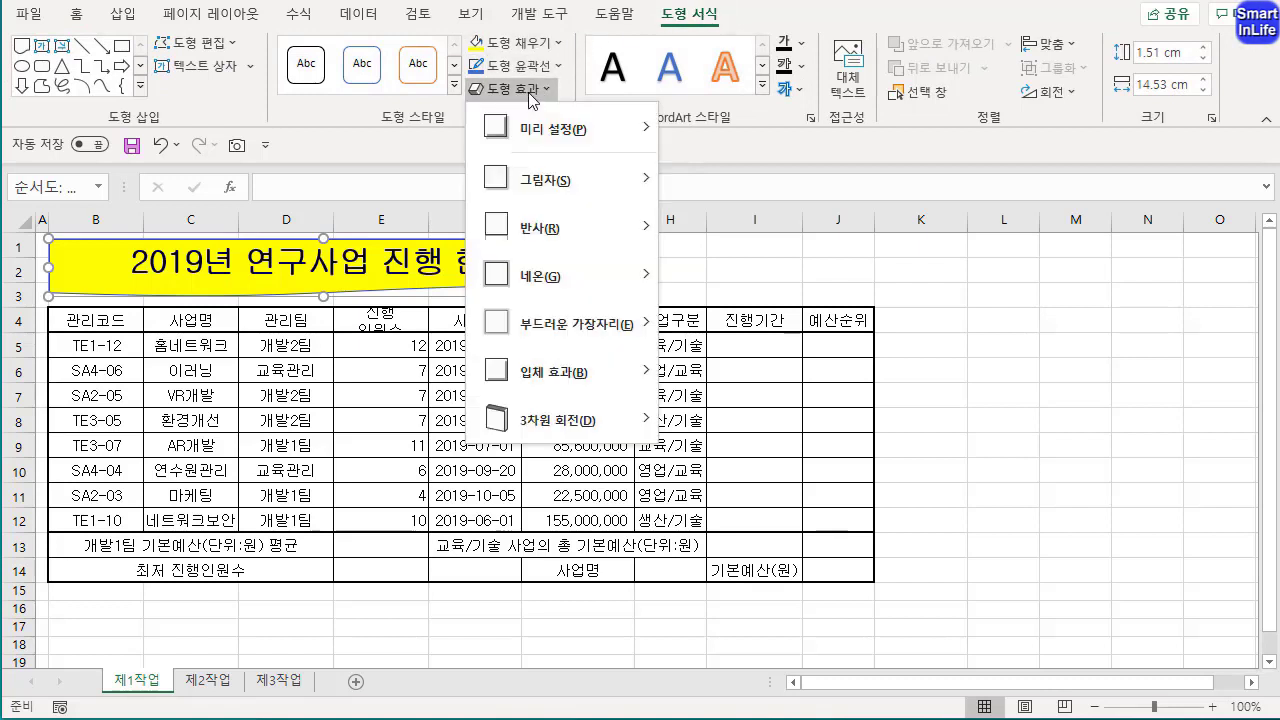
{"action": "mouse_move", "coordinate": [534, 180]}
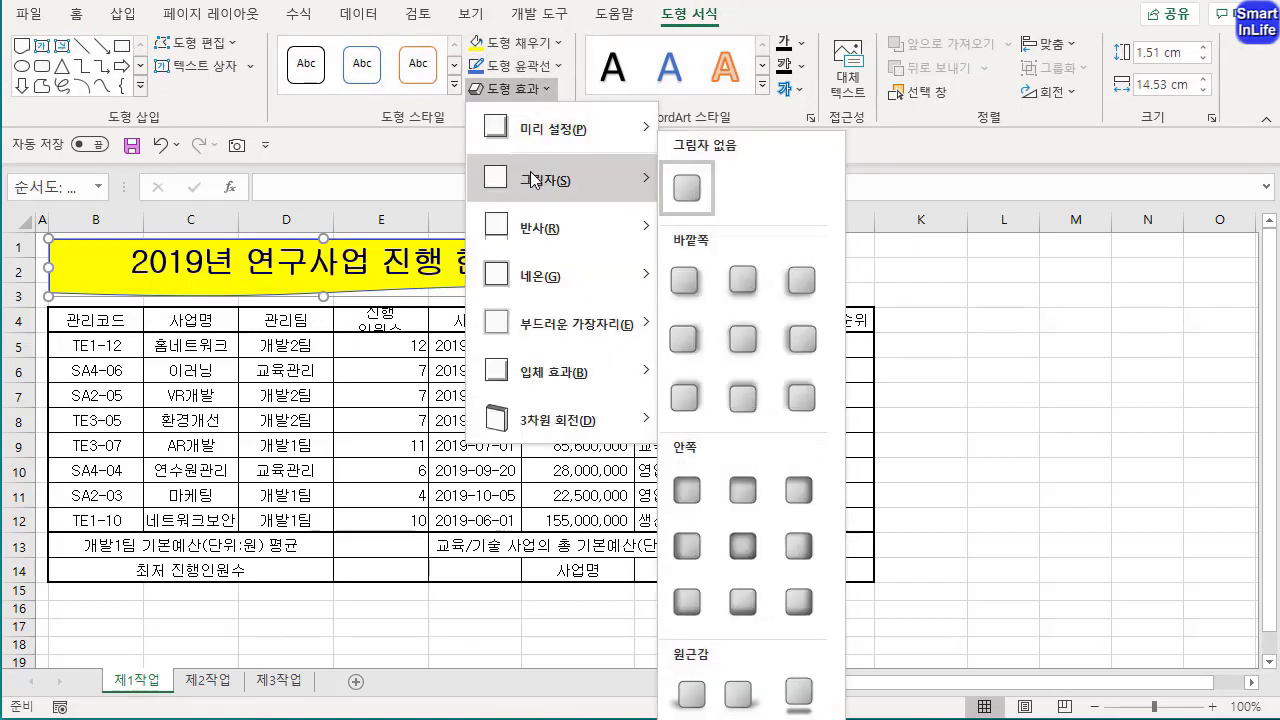
{"action": "left_click", "coordinate": [686, 340]}
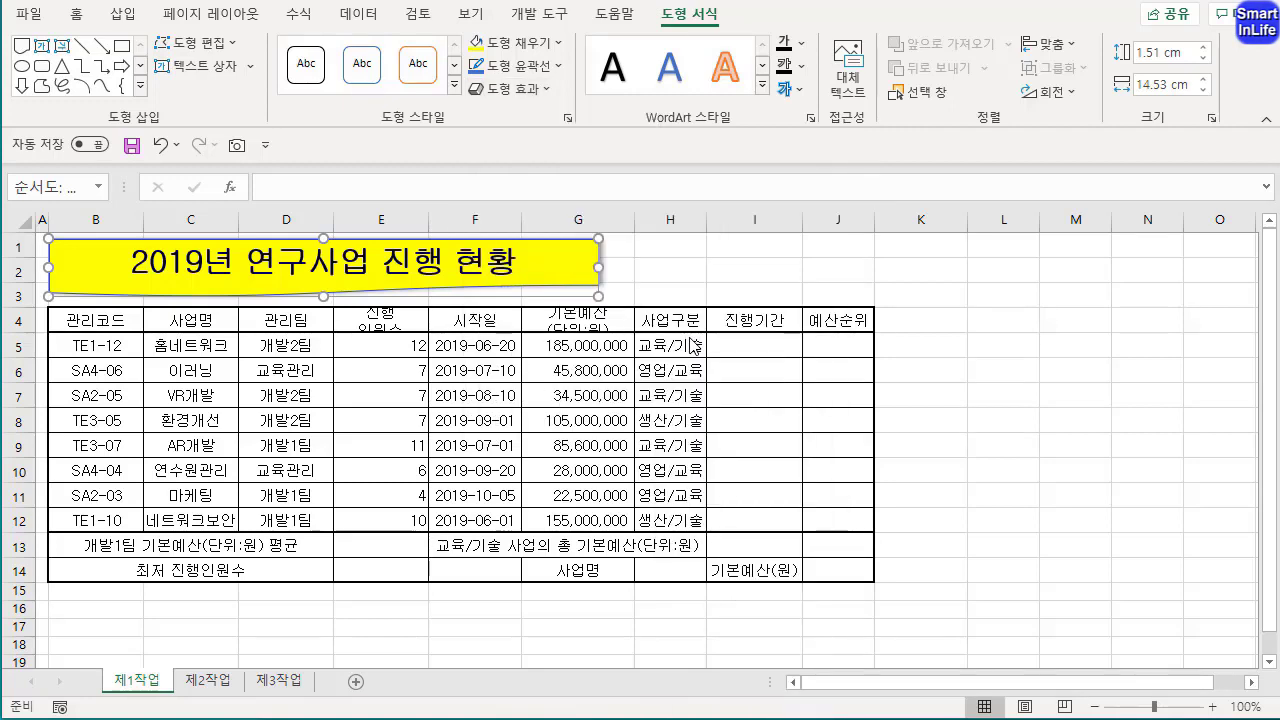
{"action": "left_click", "coordinate": [661, 266]}
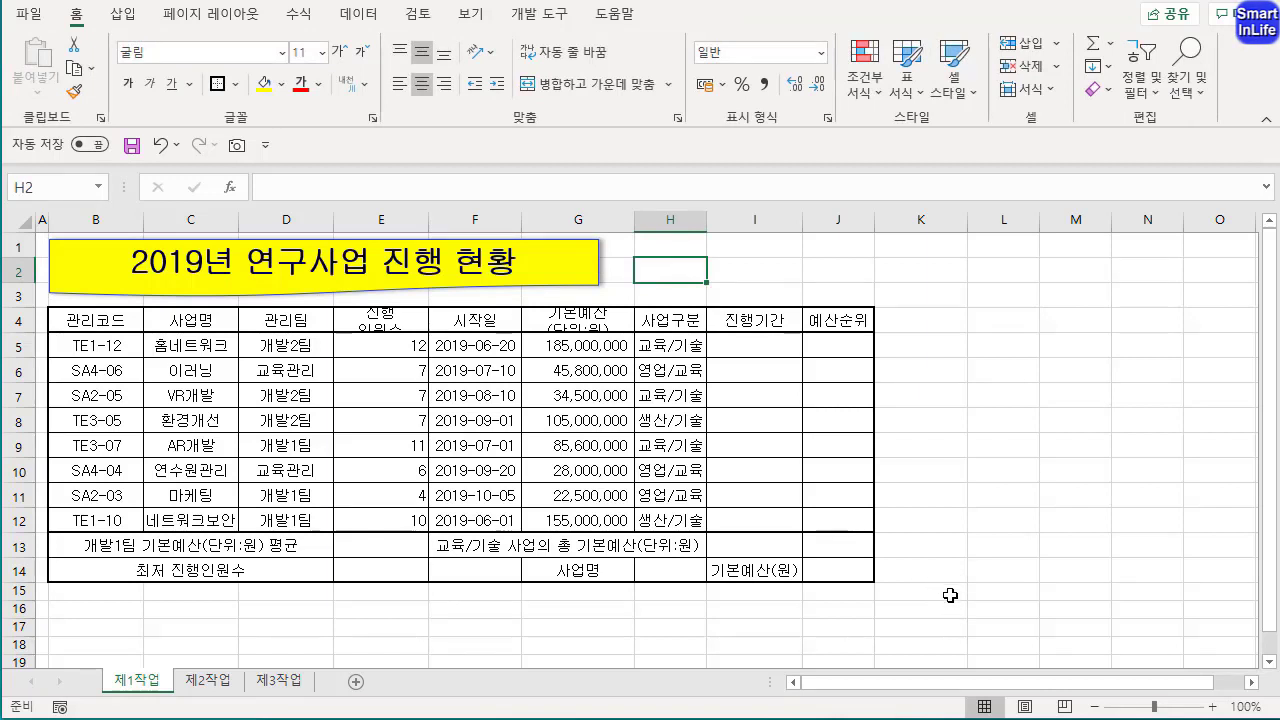
Enter the approval box labels 결재, 담당, 팀장 and 본부장 in cells K15:N15
{"action": "left_click_drag", "start_coordinate": [950, 595], "coordinate": [1125, 606]}
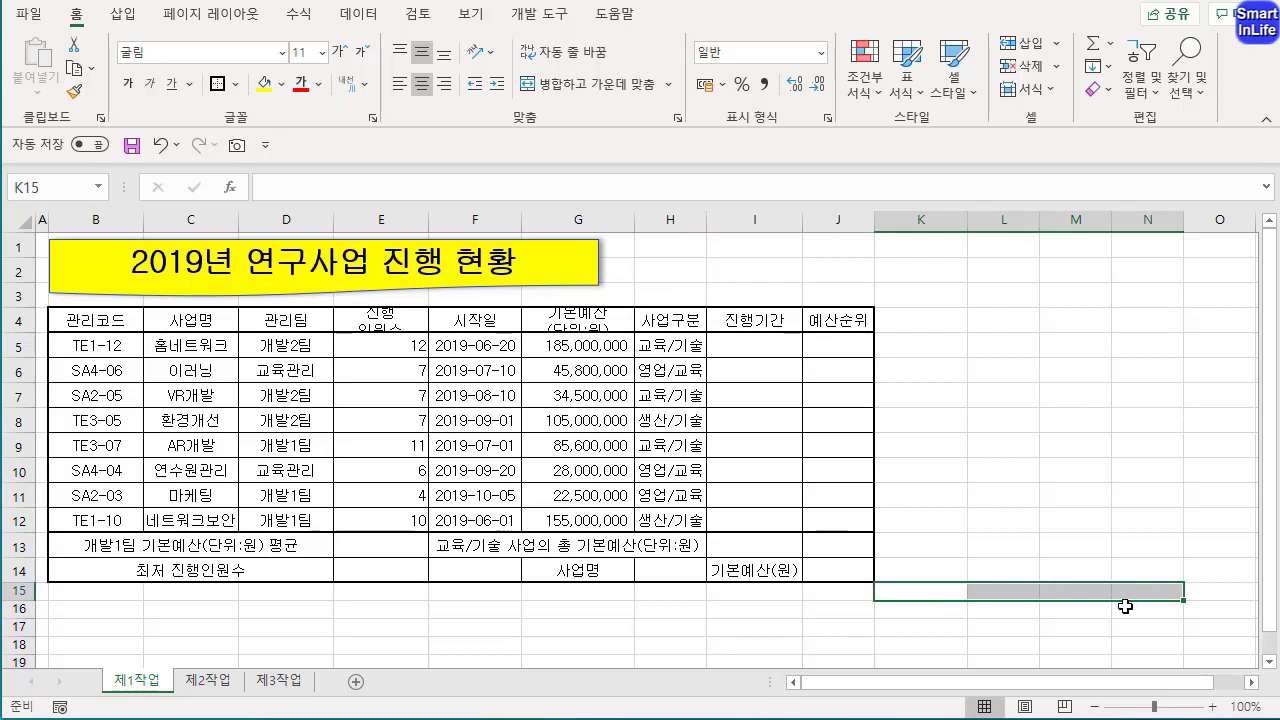
{"action": "type", "text": "결재"}
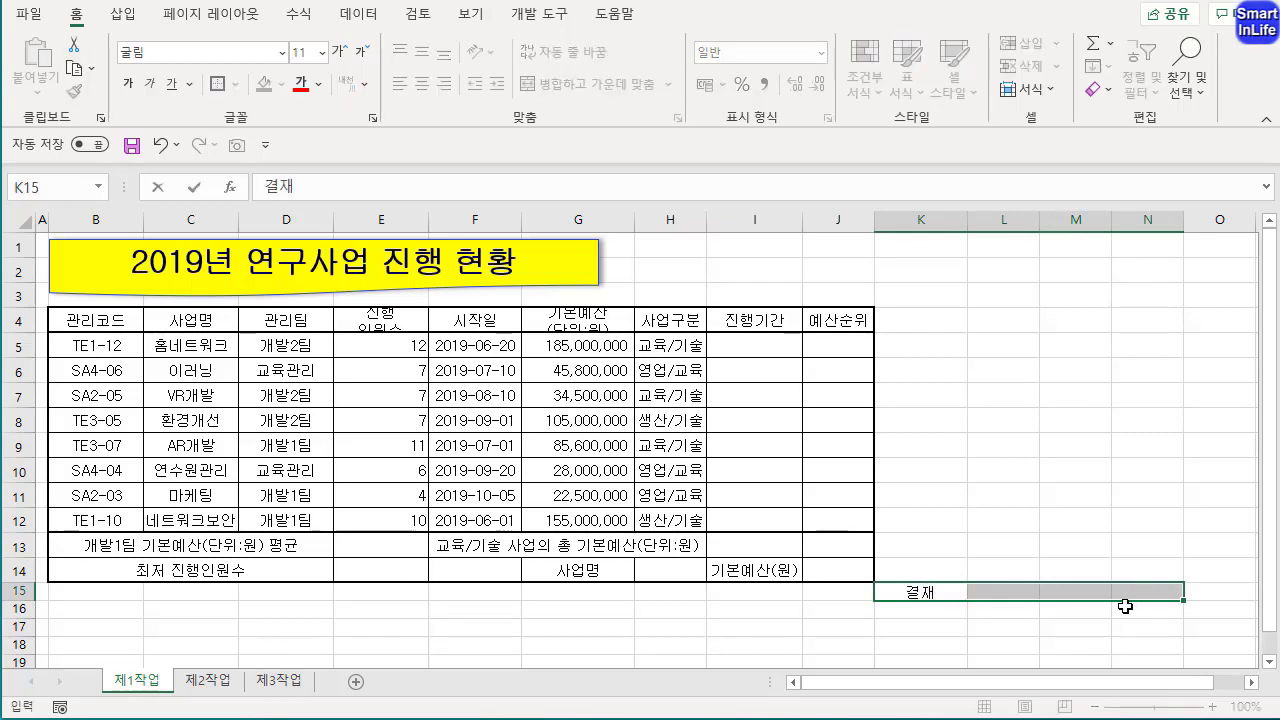
{"action": "key", "text": "Return"}
{"action": "type", "text": "담당"}
{"action": "key", "text": "Return"}
{"action": "type", "text": "팀장"}
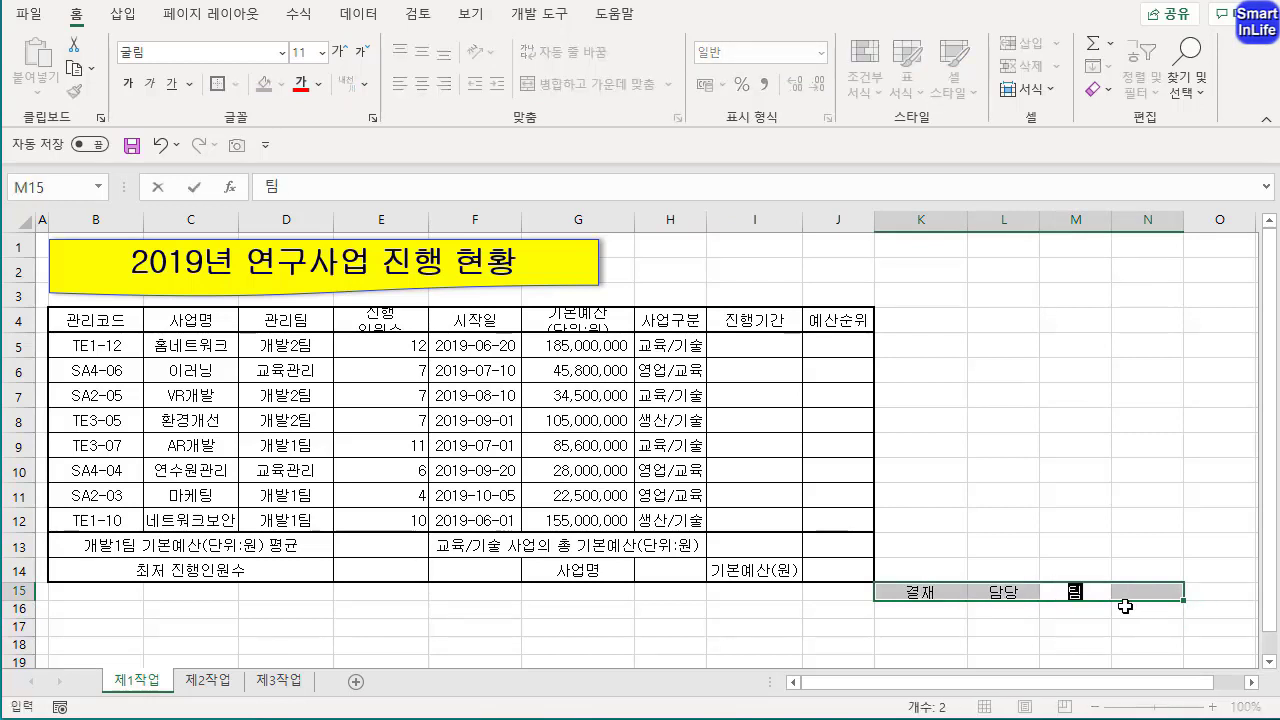
{"action": "key", "text": "Return"}
{"action": "type", "text": "본부장"}
{"action": "key", "text": "Return"}
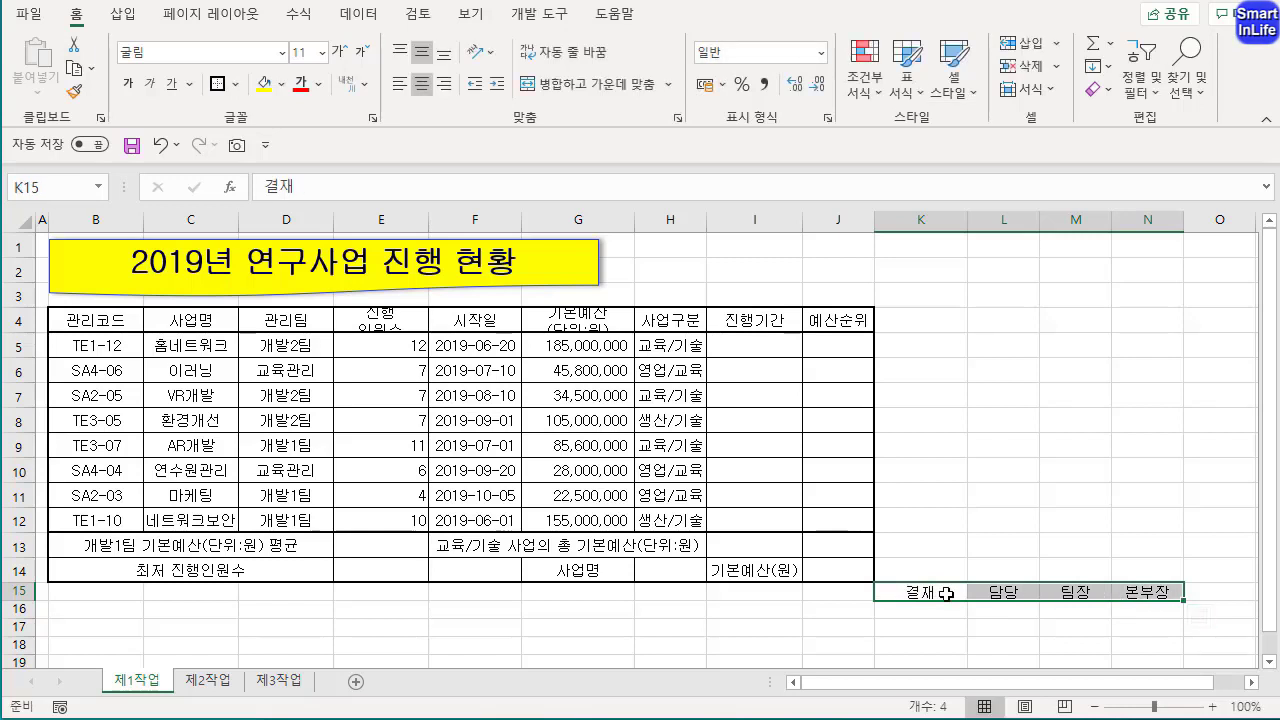
Merge and center K15:K18 for the 결재 label and L16:L18 beneath 담당
{"action": "left_click", "coordinate": [945, 597]}
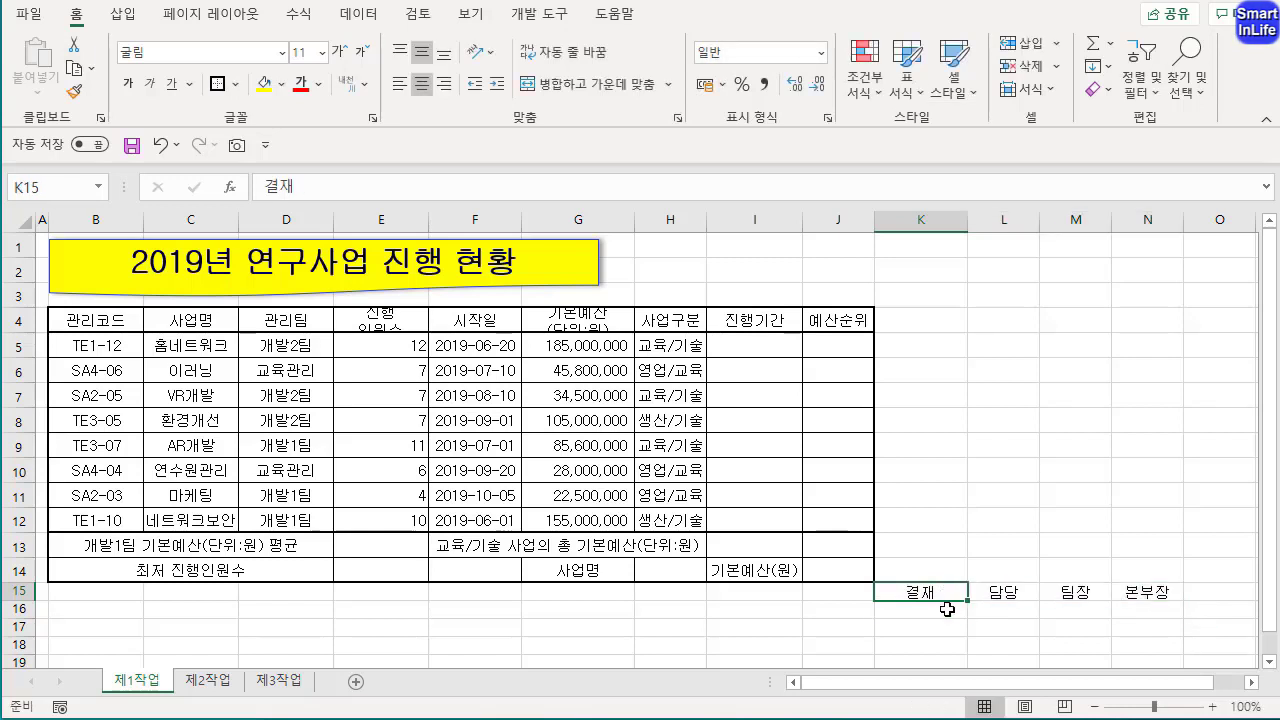
{"action": "left_click_drag", "start_coordinate": [946, 608], "coordinate": [944, 648]}
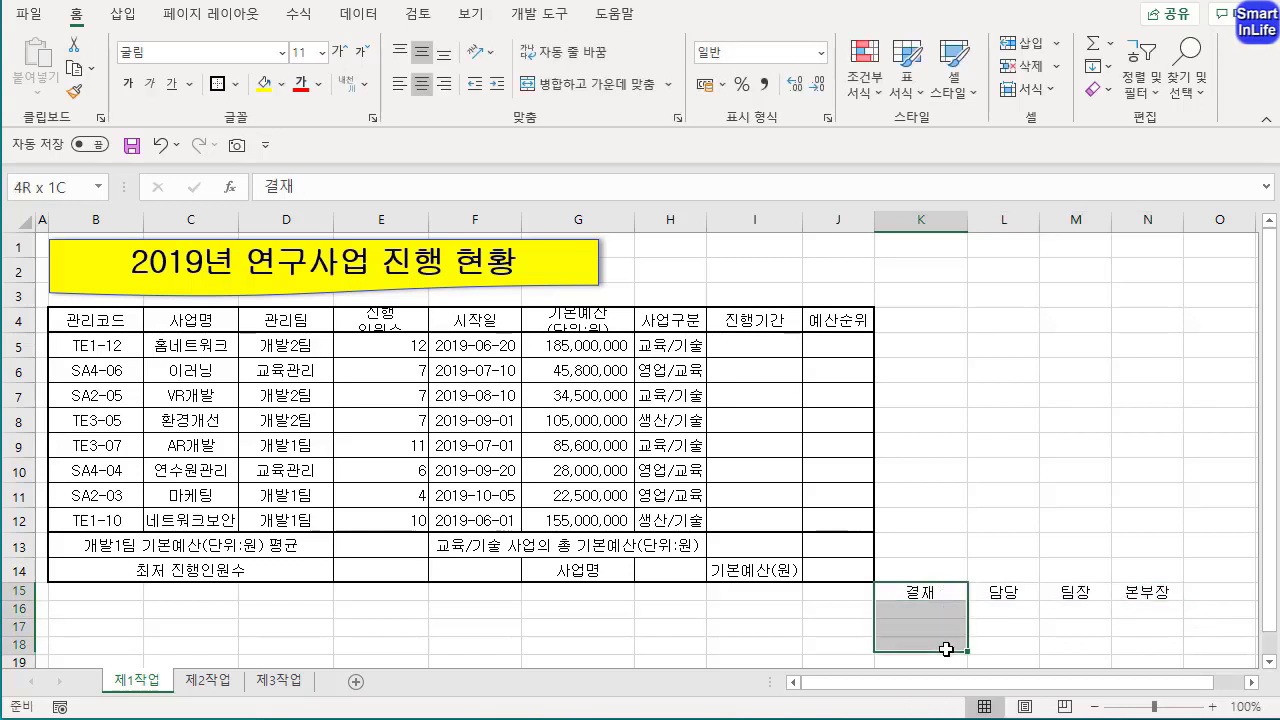
{"action": "left_click", "coordinate": [594, 85]}
{"action": "left_click_drag", "start_coordinate": [1018, 617], "coordinate": [1018, 646]}
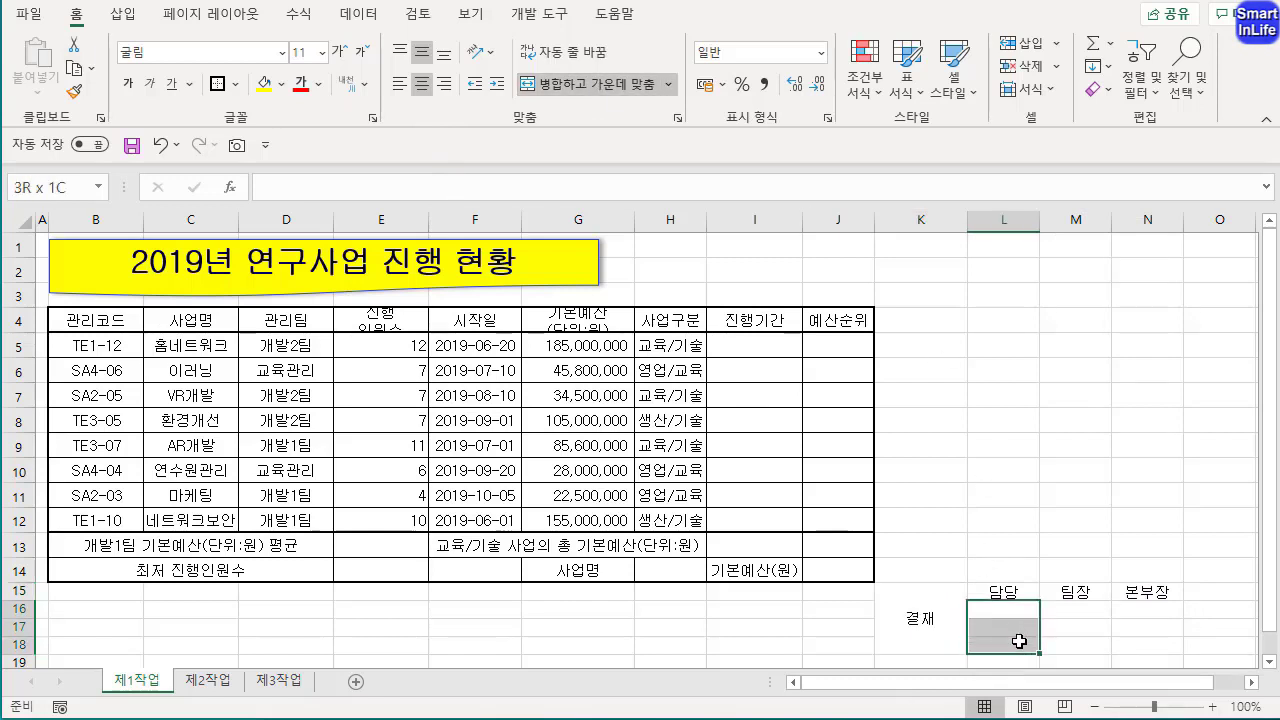
{"action": "left_click", "coordinate": [594, 85]}
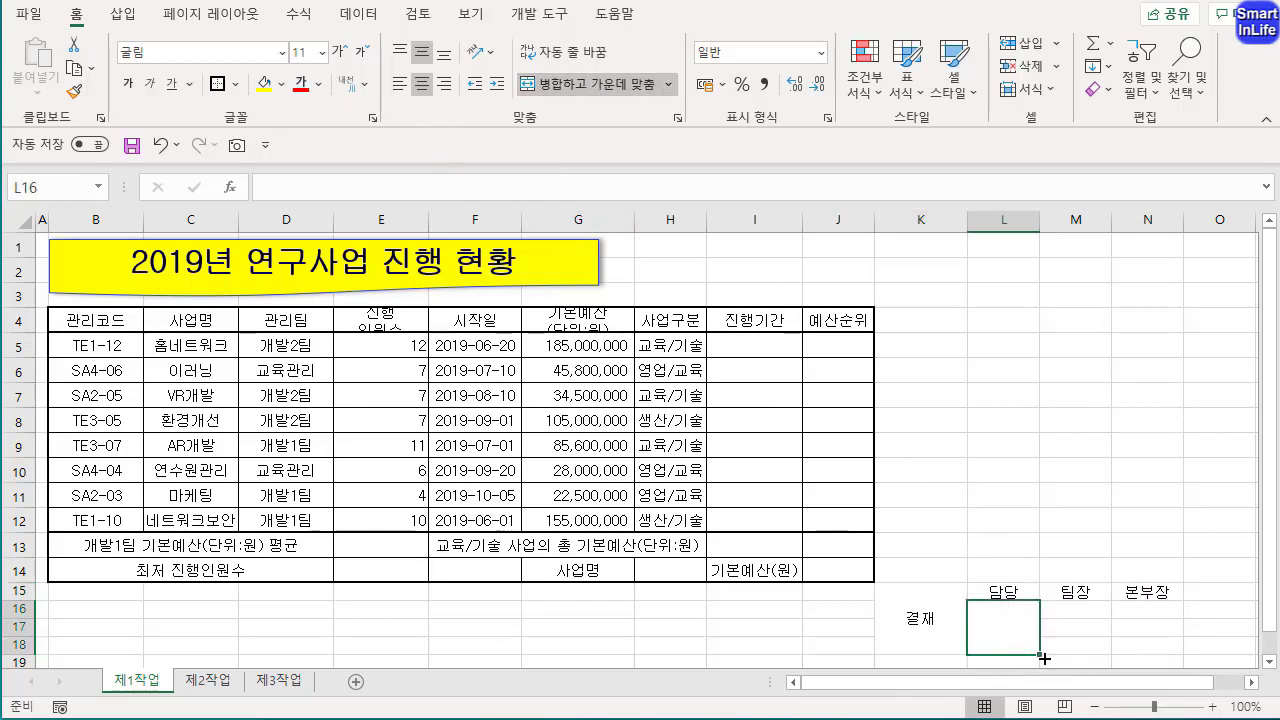
Copy the merged L16:L18 cell across to the rows beneath 팀장 and 본부장
{"action": "left_click_drag", "start_coordinate": [1042, 653], "coordinate": [1161, 506]}
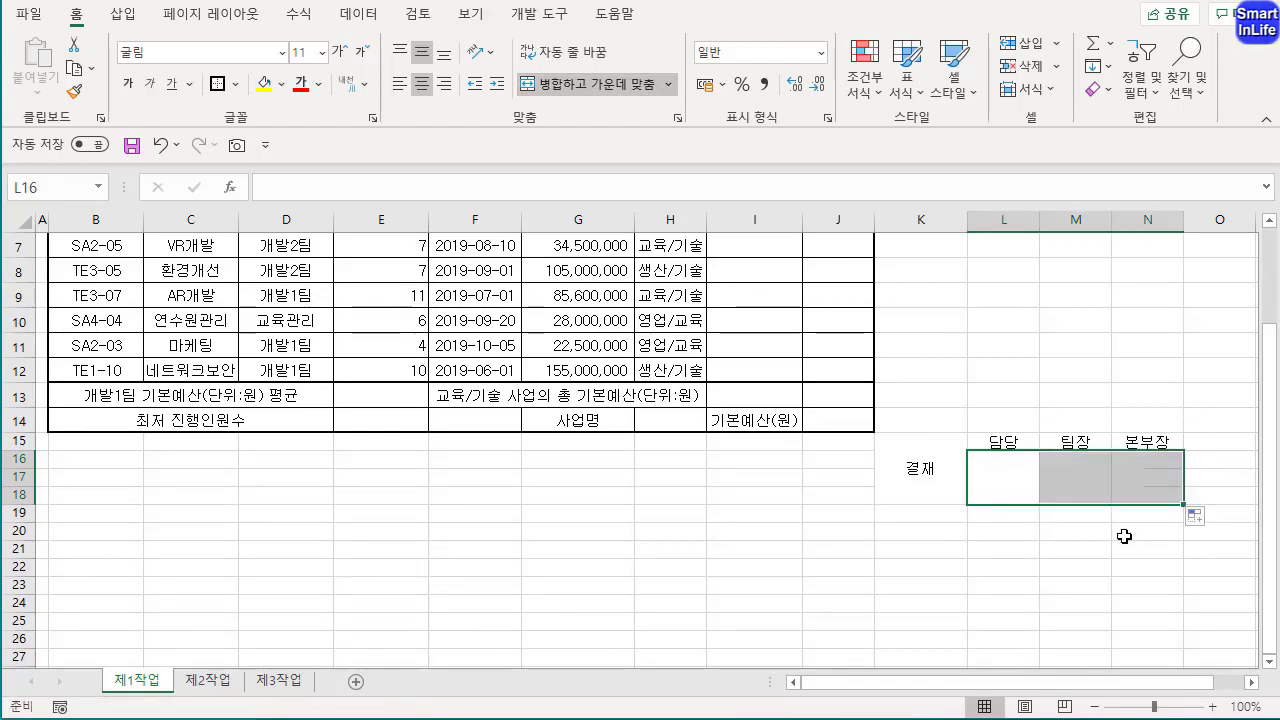
{"action": "left_click", "coordinate": [1127, 533]}
{"action": "left_click", "coordinate": [1127, 485]}
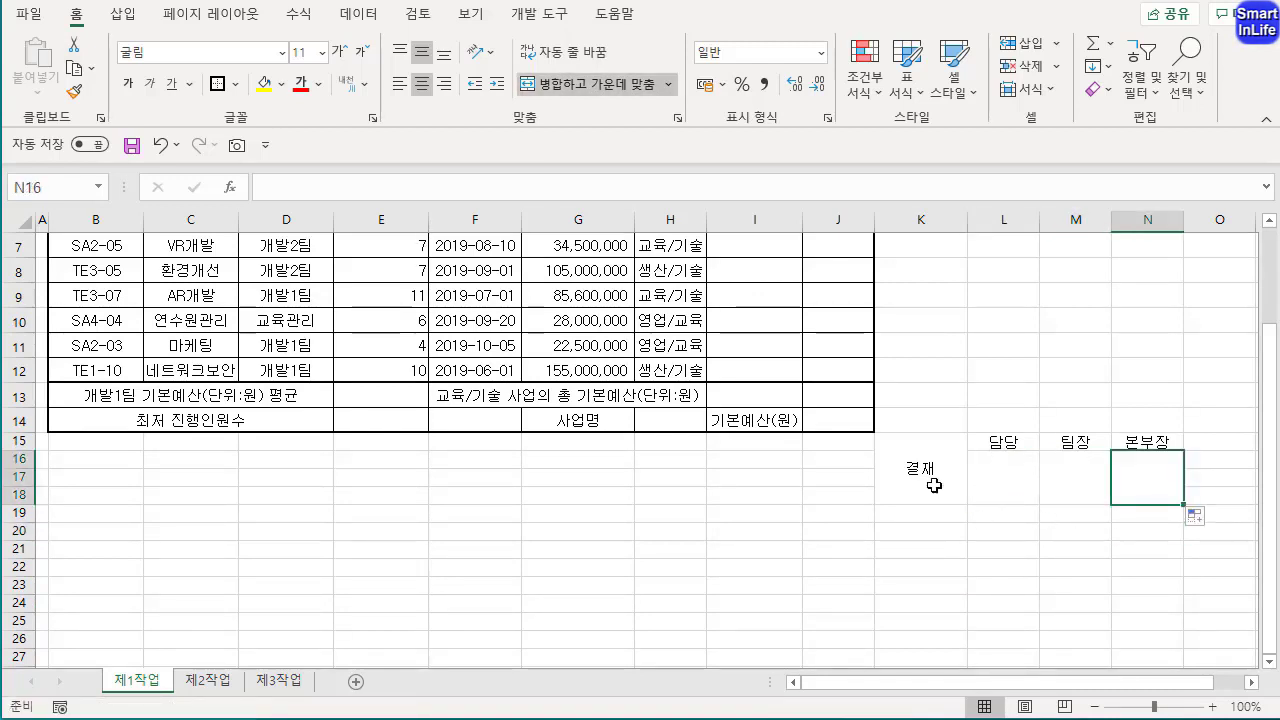
Apply all borders to the approval box K15:N18
{"action": "left_click_drag", "start_coordinate": [931, 480], "coordinate": [1150, 462]}
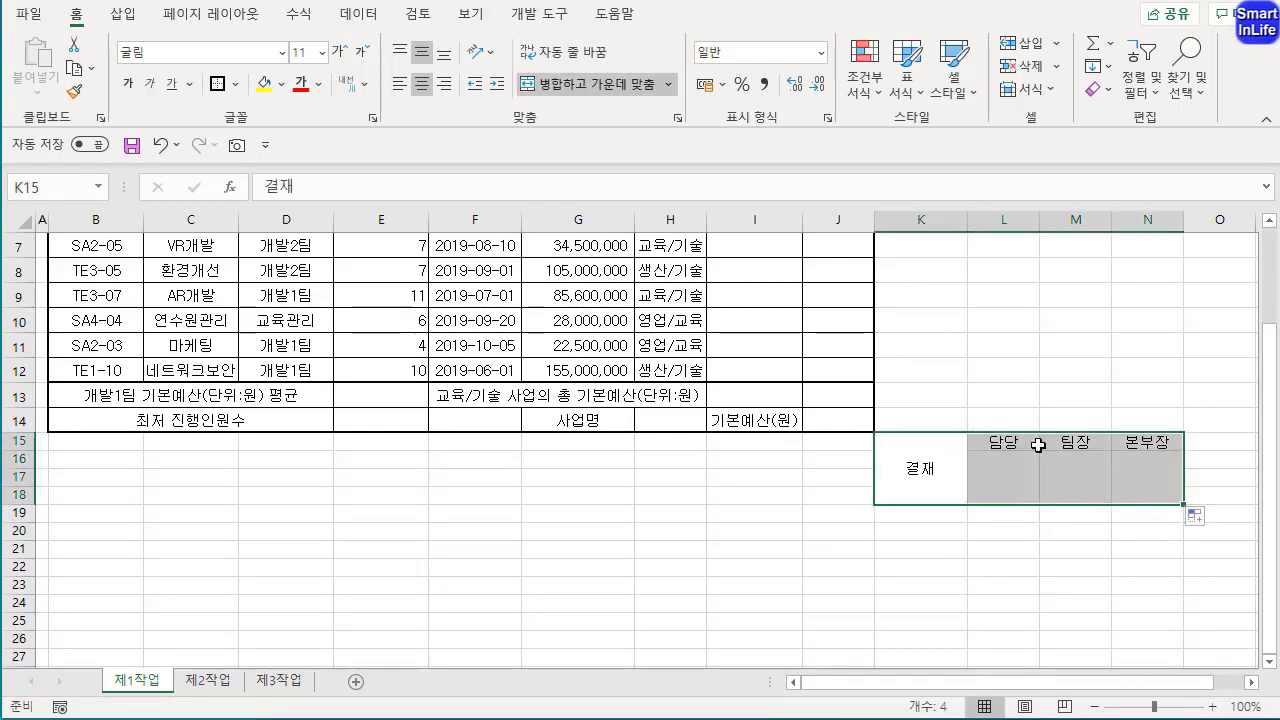
{"action": "left_click", "coordinate": [235, 84]}
{"action": "left_click", "coordinate": [286, 287]}
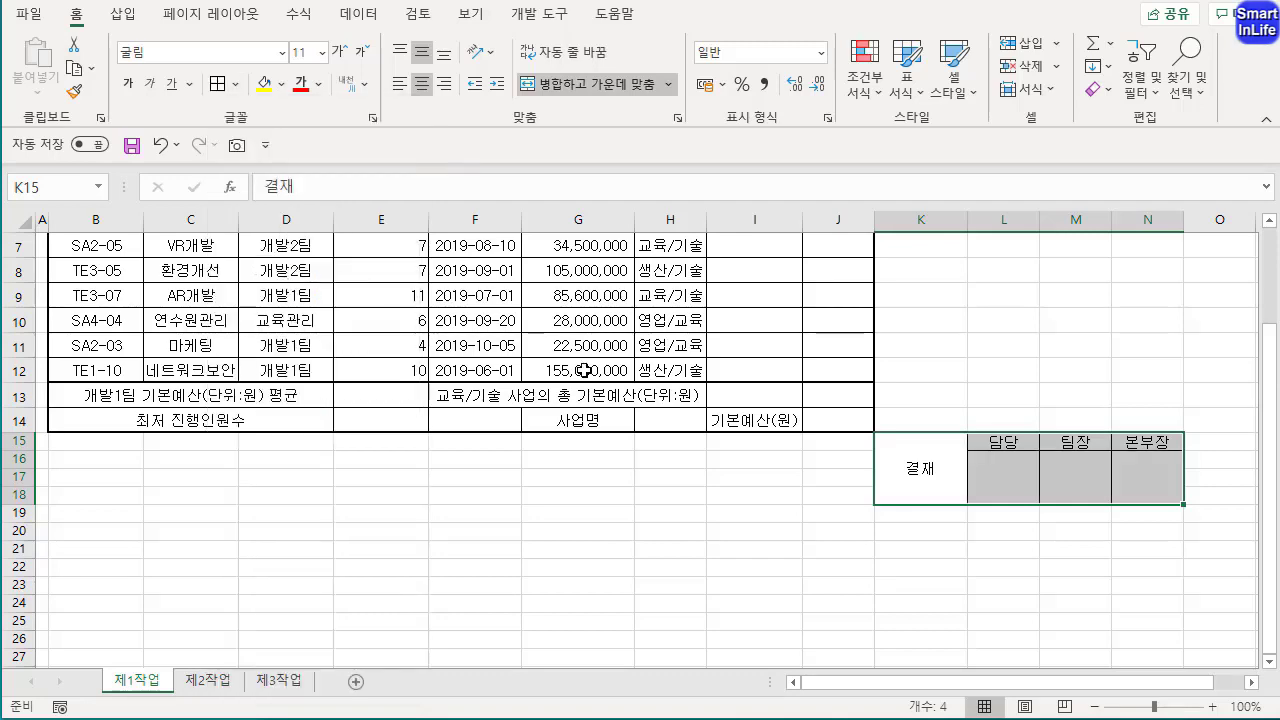
{"action": "left_click", "coordinate": [977, 570]}
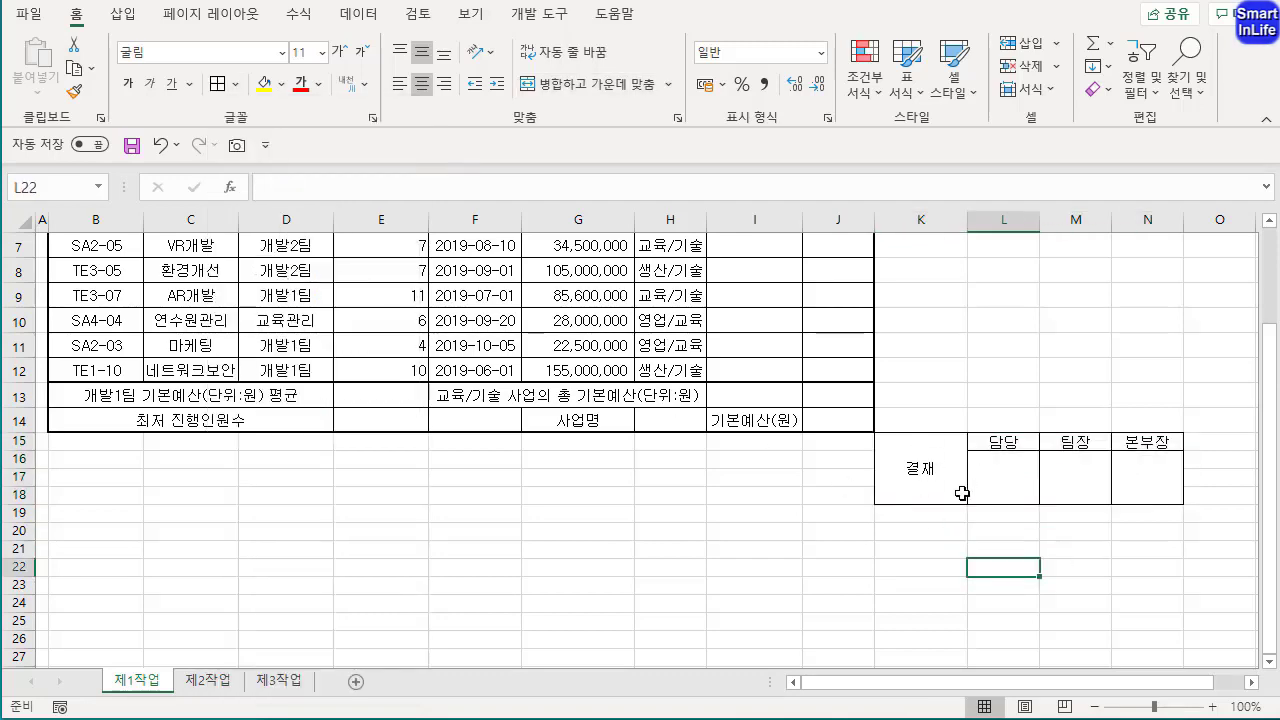
Set the 결재 label to vertical text and narrow column K to fit it
{"action": "left_click", "coordinate": [908, 474]}
{"action": "scroll", "coordinate": [1270, 372], "scroll_direction": "up", "scroll_amount": 2}
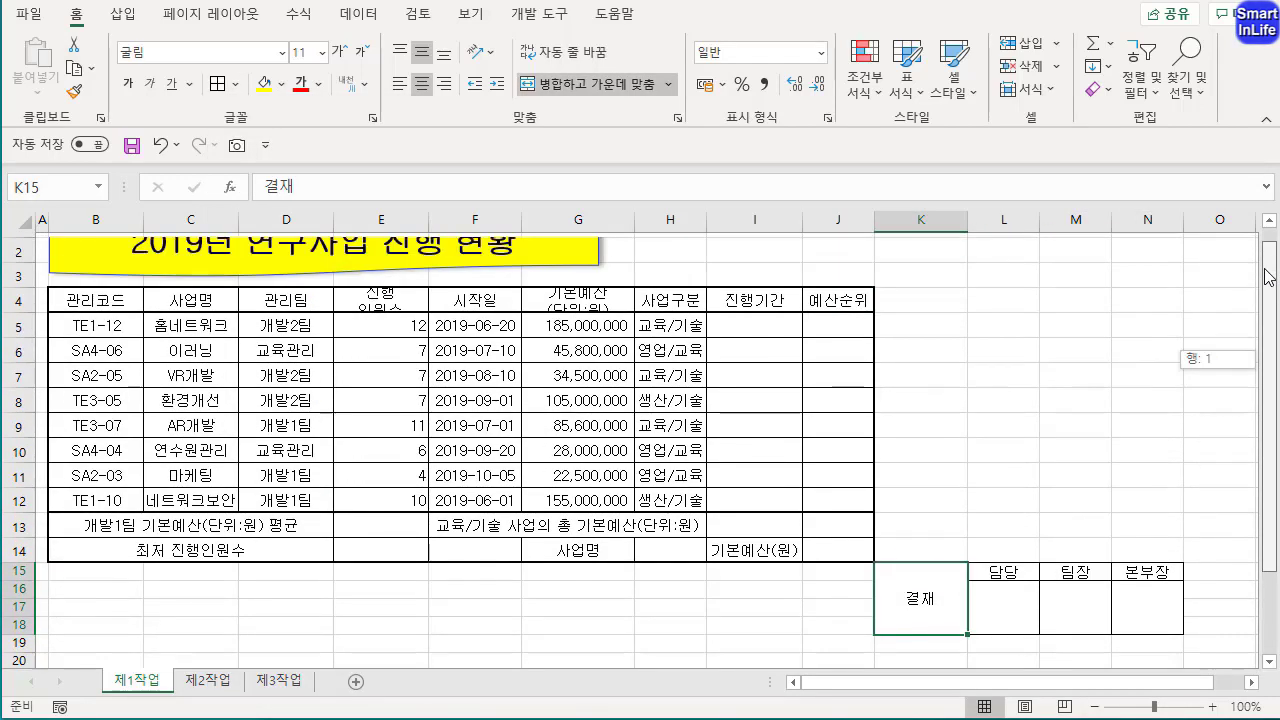
{"action": "left_click", "coordinate": [490, 52]}
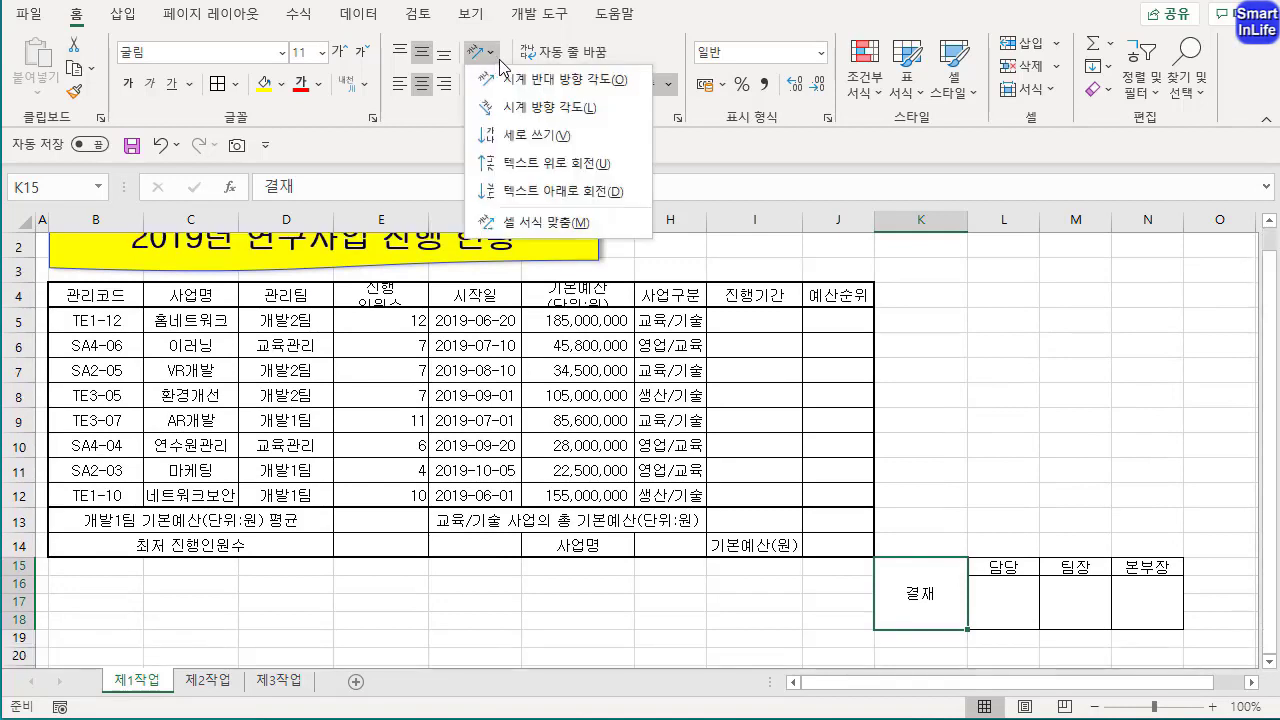
{"action": "mouse_move", "coordinate": [493, 88]}
{"action": "left_mouse_down"}
{"action": "mouse_move", "coordinate": [455, 12]}
{"action": "mouse_move", "coordinate": [496, 121]}
{"action": "mouse_move", "coordinate": [532, 162]}
{"action": "left_mouse_up"}
{"action": "key", "text": "Escape"}
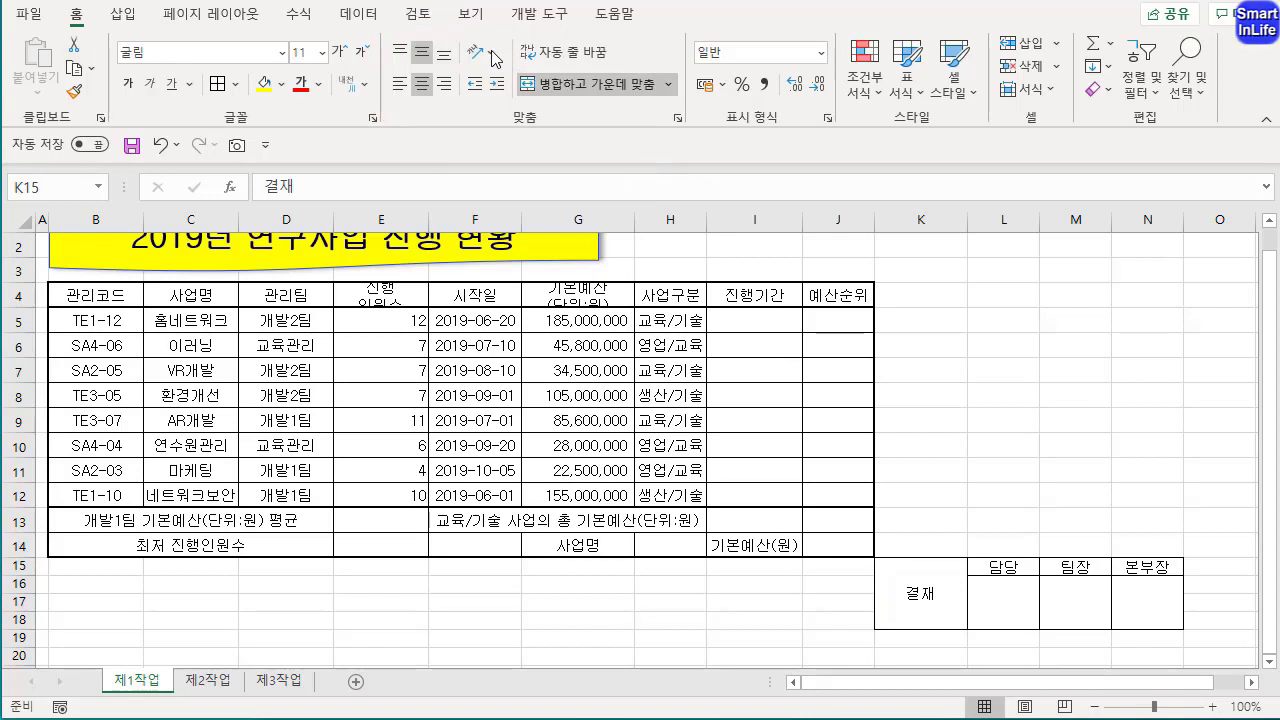
{"action": "left_click", "coordinate": [491, 57]}
{"action": "left_click", "coordinate": [492, 56]}
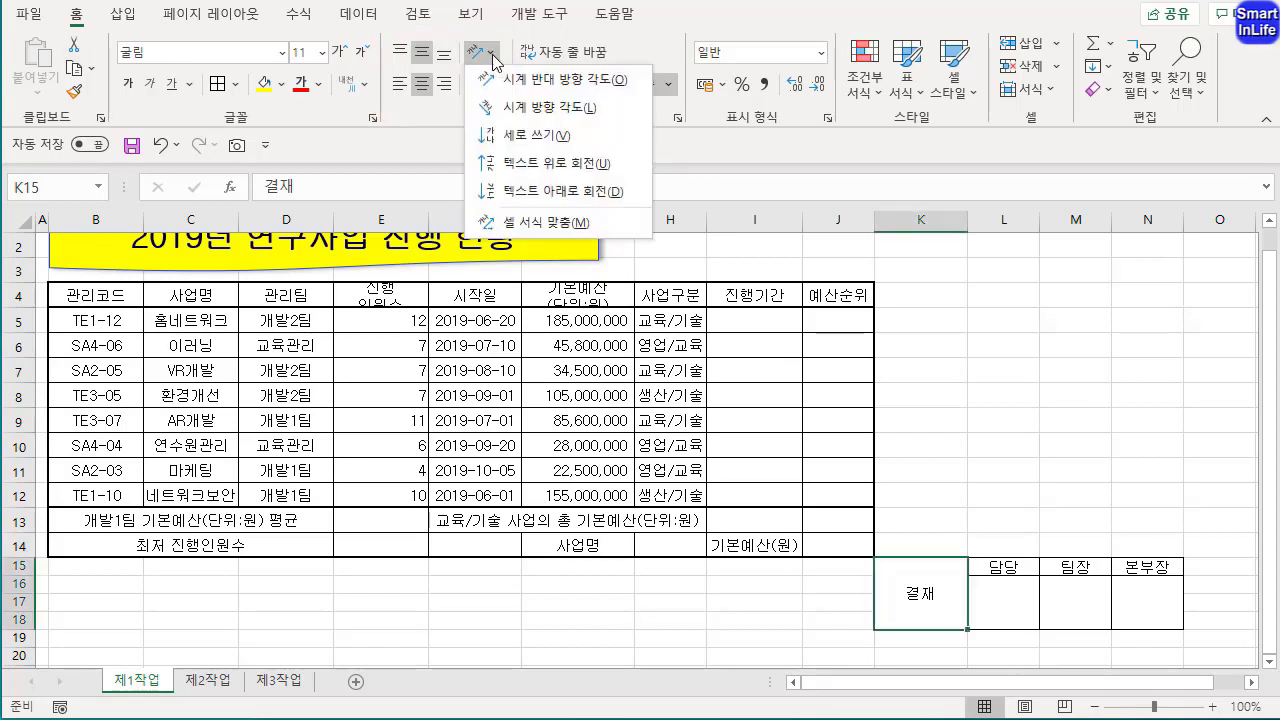
{"action": "left_click", "coordinate": [508, 137]}
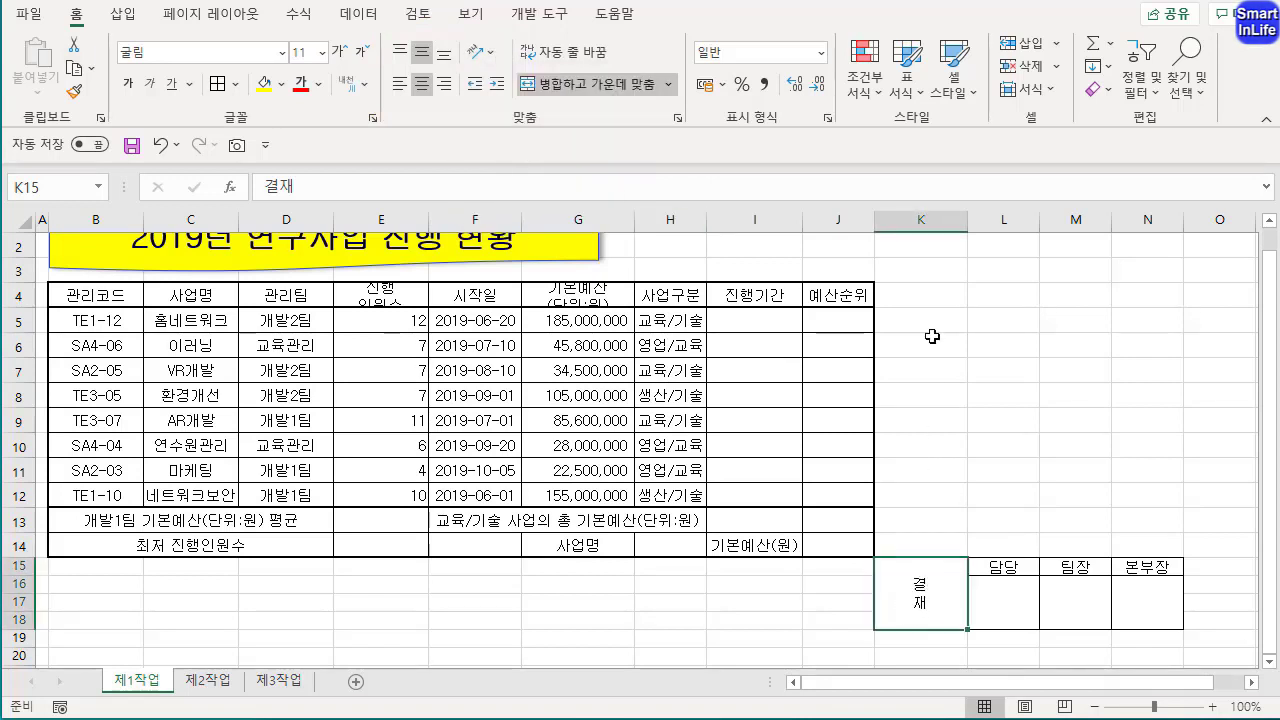
{"action": "left_click_drag", "start_coordinate": [967, 221], "coordinate": [911, 228]}
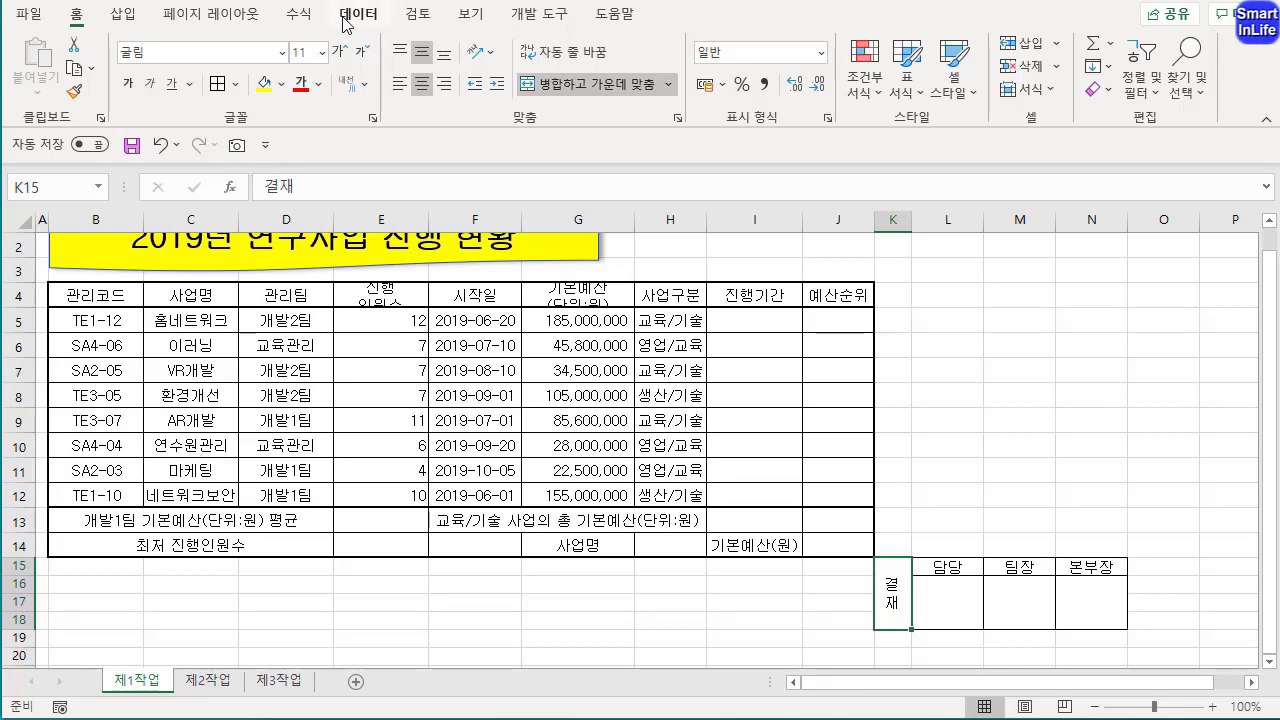
Open the Quick Access Toolbar customization page in the Excel options
{"action": "right_click", "coordinate": [527, 22]}
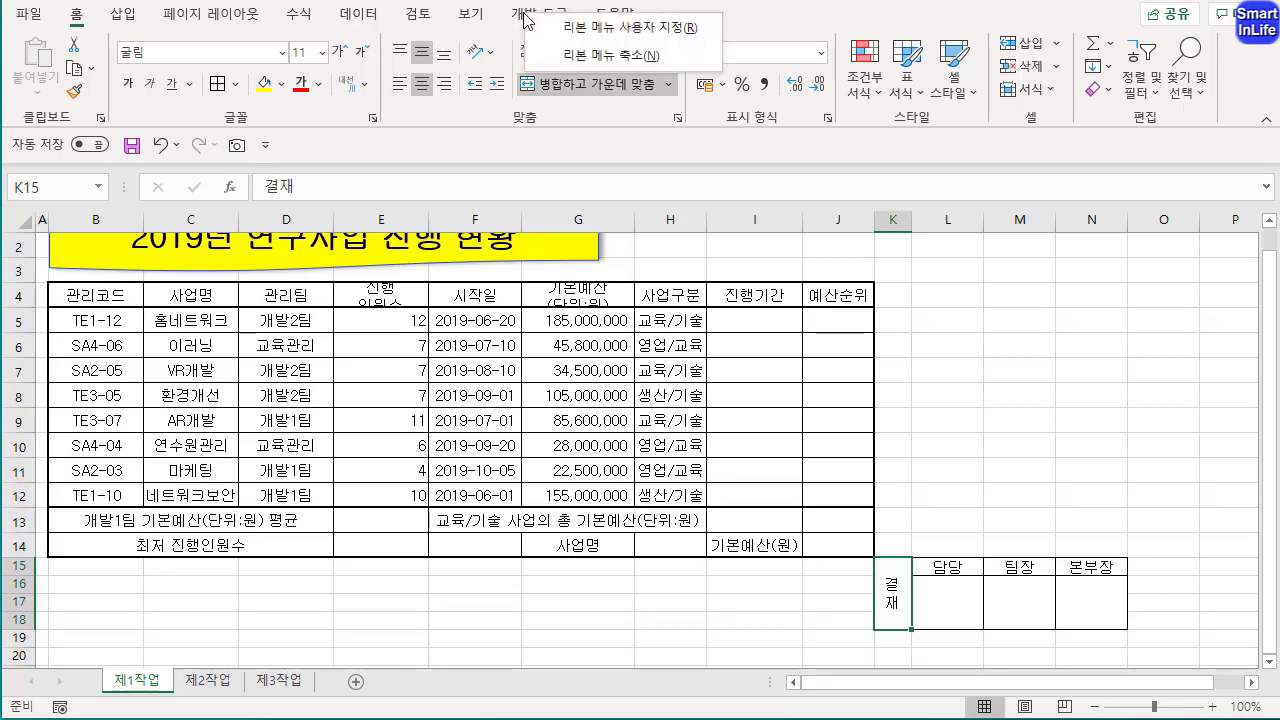
{"action": "left_click", "coordinate": [568, 30]}
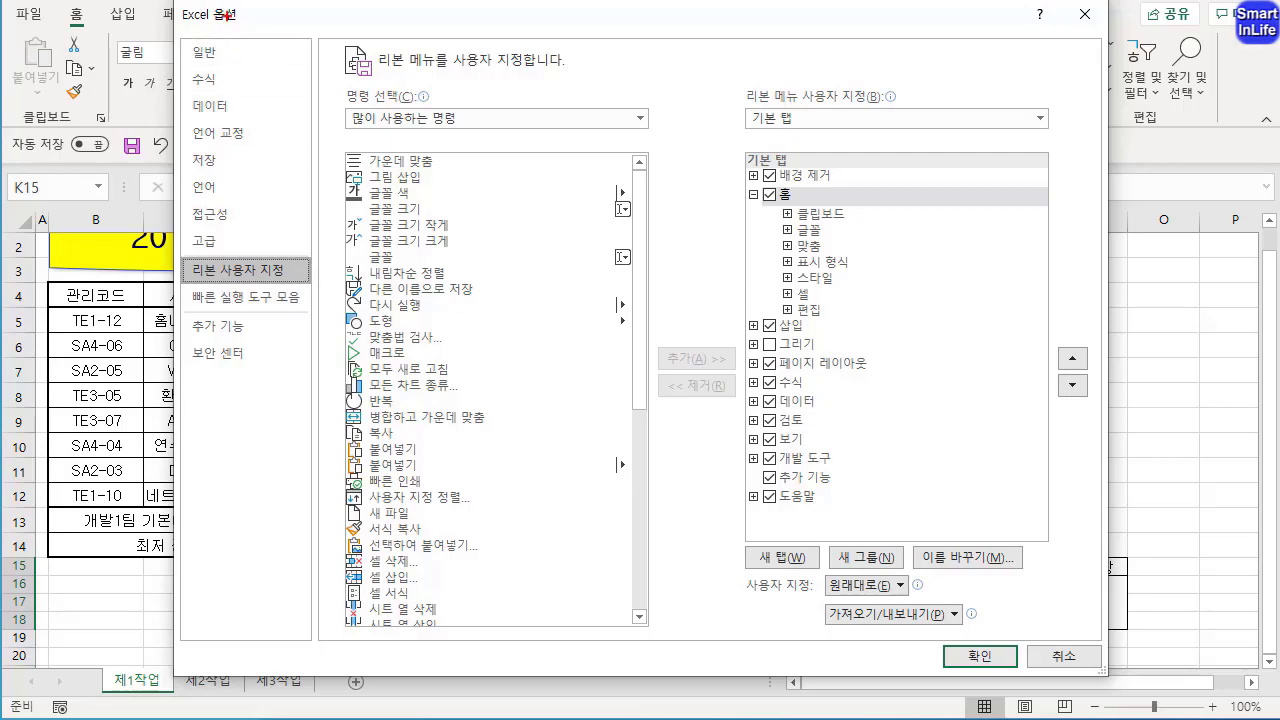
{"action": "mouse_move", "coordinate": [236, 15]}
{"action": "left_mouse_down"}
{"action": "mouse_move", "coordinate": [165, 3]}
{"action": "mouse_move", "coordinate": [228, 56]}
{"action": "left_mouse_up"}
{"action": "mouse_move", "coordinate": [262, 310]}
{"action": "left_mouse_down"}
{"action": "mouse_move", "coordinate": [214, 317]}
{"action": "mouse_move", "coordinate": [302, 296]}
{"action": "mouse_move", "coordinate": [226, 309]}
{"action": "left_mouse_up"}
{"action": "key", "text": "Escape"}
{"action": "left_click", "coordinate": [246, 297]}
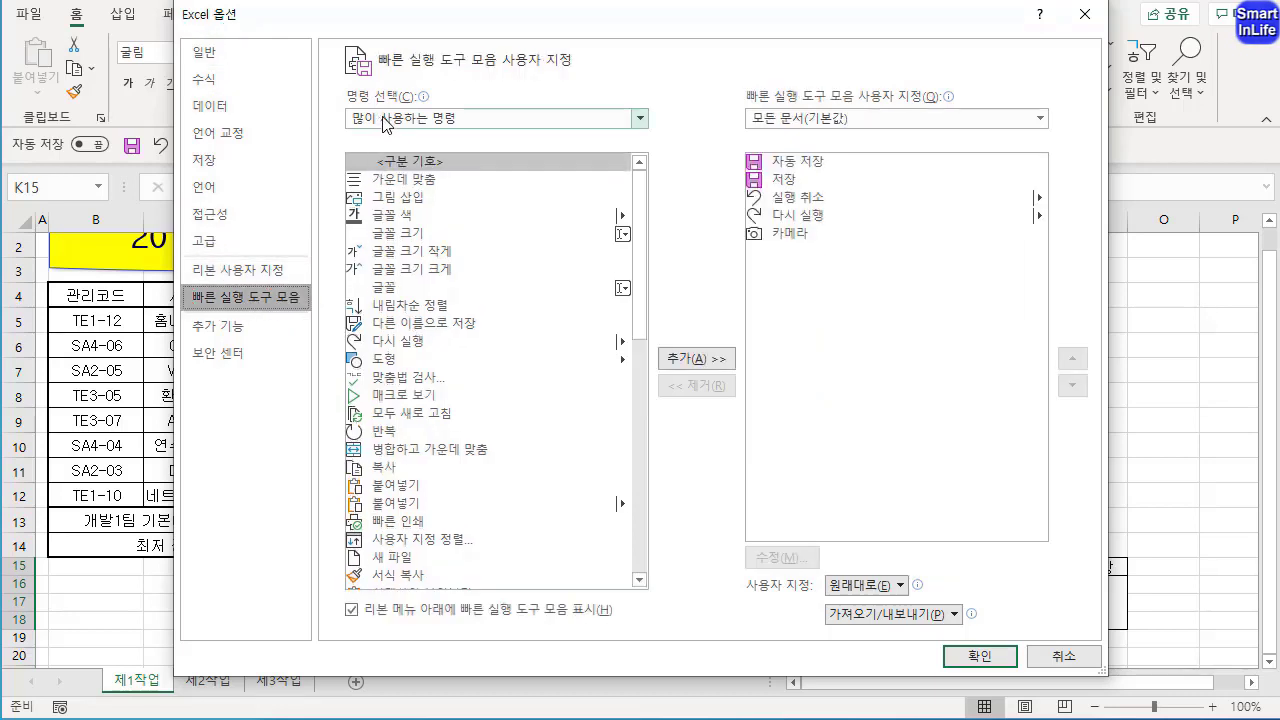
List all commands, locate the 카메라 command and check it in the Quick Access Toolbar commands, and close the options
{"action": "mouse_move", "coordinate": [456, 134]}
{"action": "left_mouse_down"}
{"action": "mouse_move", "coordinate": [408, 134]}
{"action": "mouse_move", "coordinate": [446, 104]}
{"action": "left_mouse_up"}
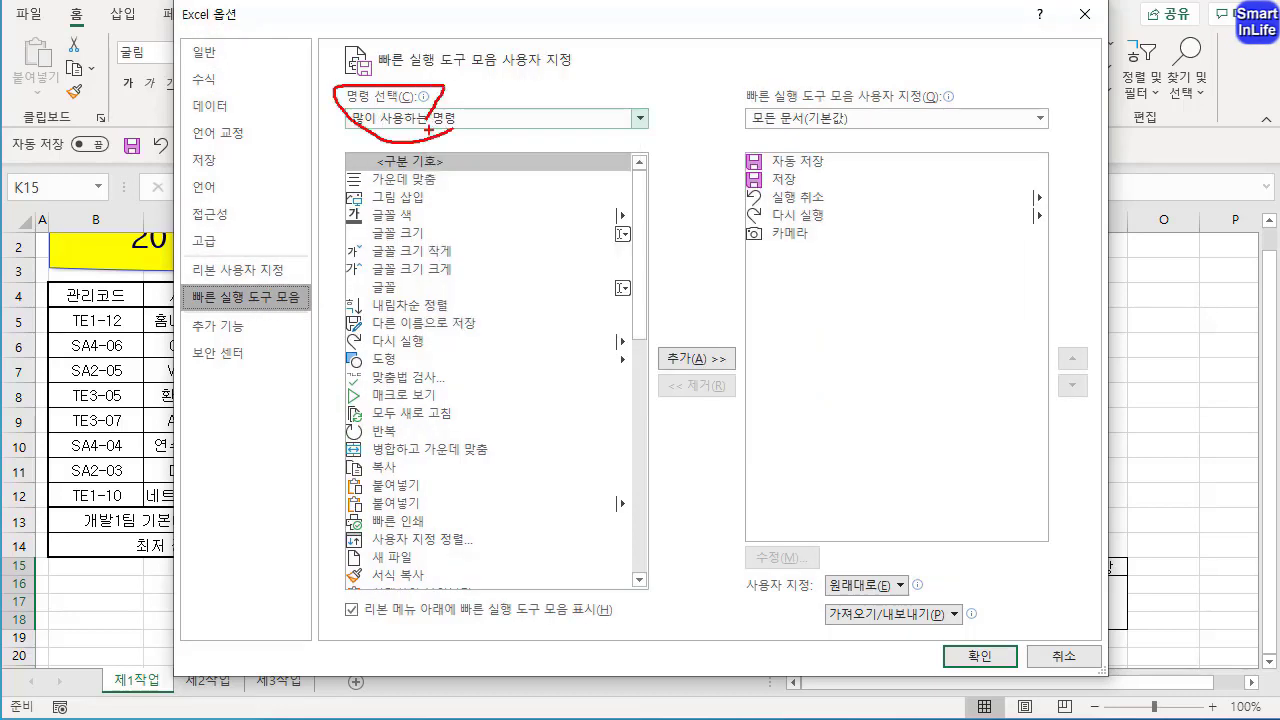
{"action": "key", "text": "Escape"}
{"action": "left_click", "coordinate": [466, 118]}
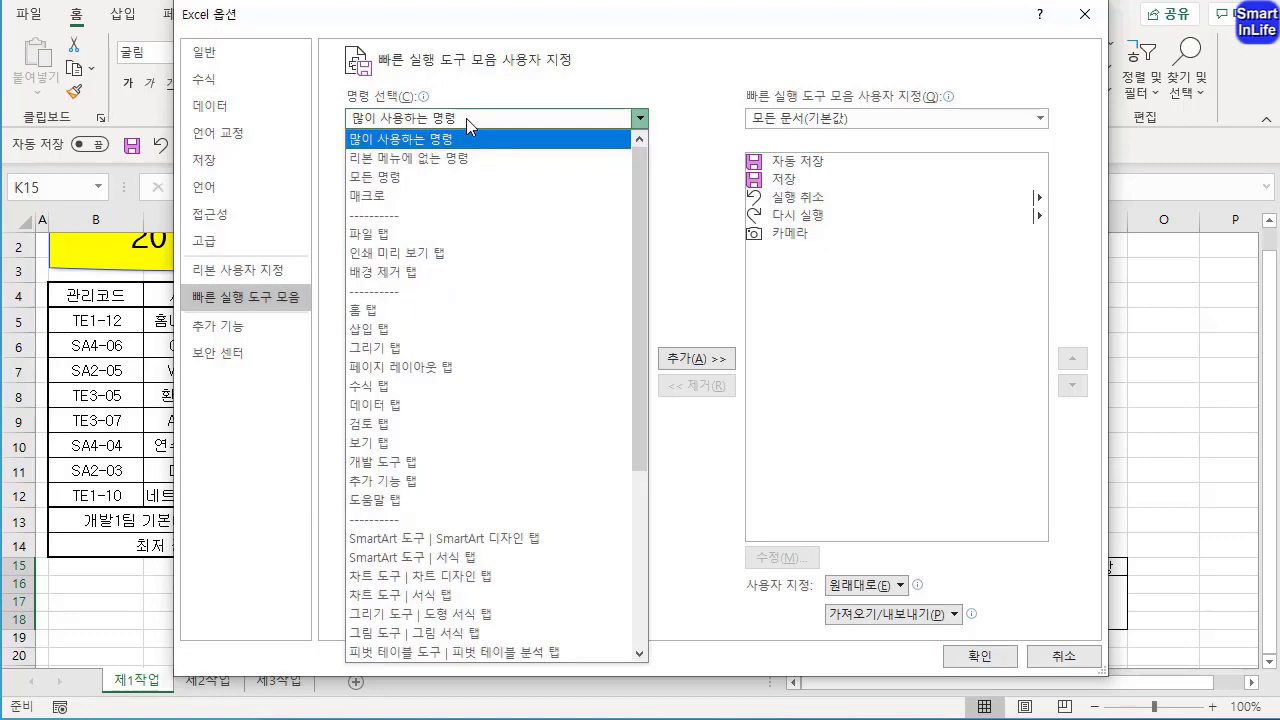
{"action": "left_click", "coordinate": [450, 180]}
{"action": "left_click_drag", "start_coordinate": [641, 199], "coordinate": [644, 507]}
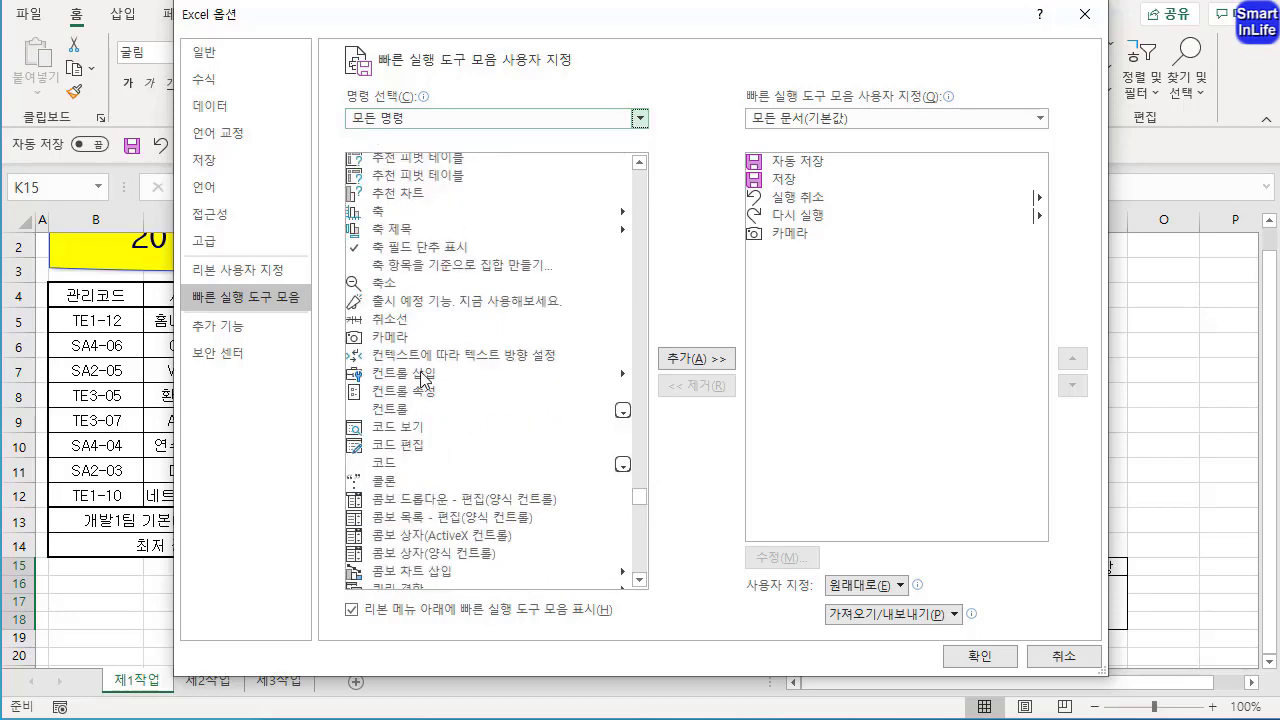
{"action": "left_click", "coordinate": [398, 340]}
{"action": "key", "text": "ctrl+2"}
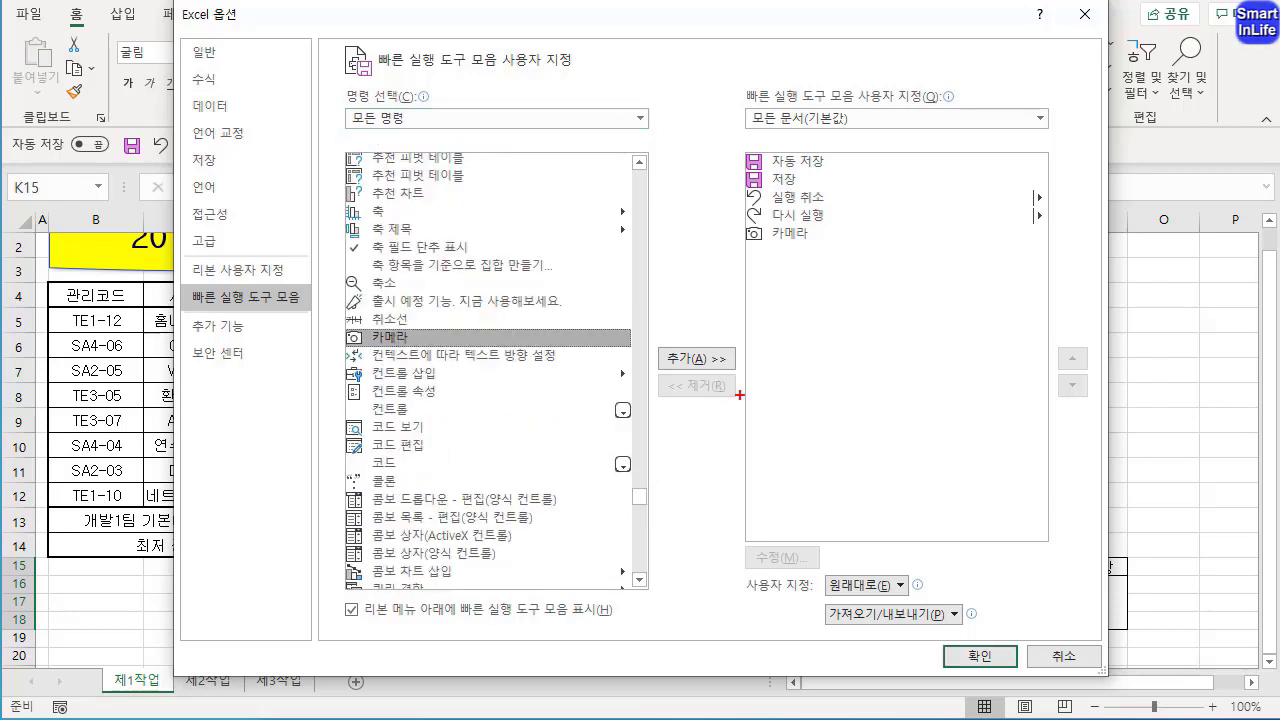
{"action": "mouse_move", "coordinate": [717, 397]}
{"action": "left_mouse_down"}
{"action": "mouse_move", "coordinate": [680, 336]}
{"action": "mouse_move", "coordinate": [676, 422]}
{"action": "left_mouse_up"}
{"action": "mouse_move", "coordinate": [795, 259]}
{"action": "left_mouse_down"}
{"action": "mouse_move", "coordinate": [820, 214]}
{"action": "mouse_move", "coordinate": [782, 275]}
{"action": "left_mouse_up"}
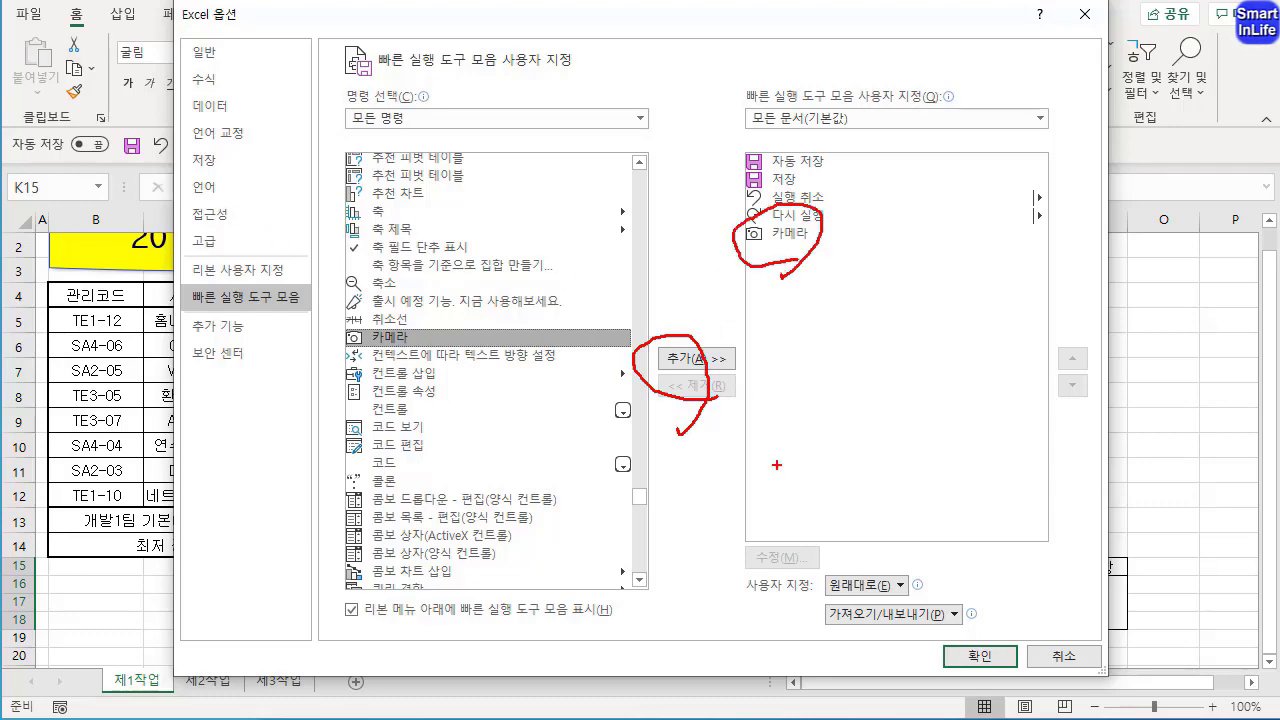
{"action": "key", "text": "Escape"}
{"action": "left_click", "coordinate": [980, 656]}
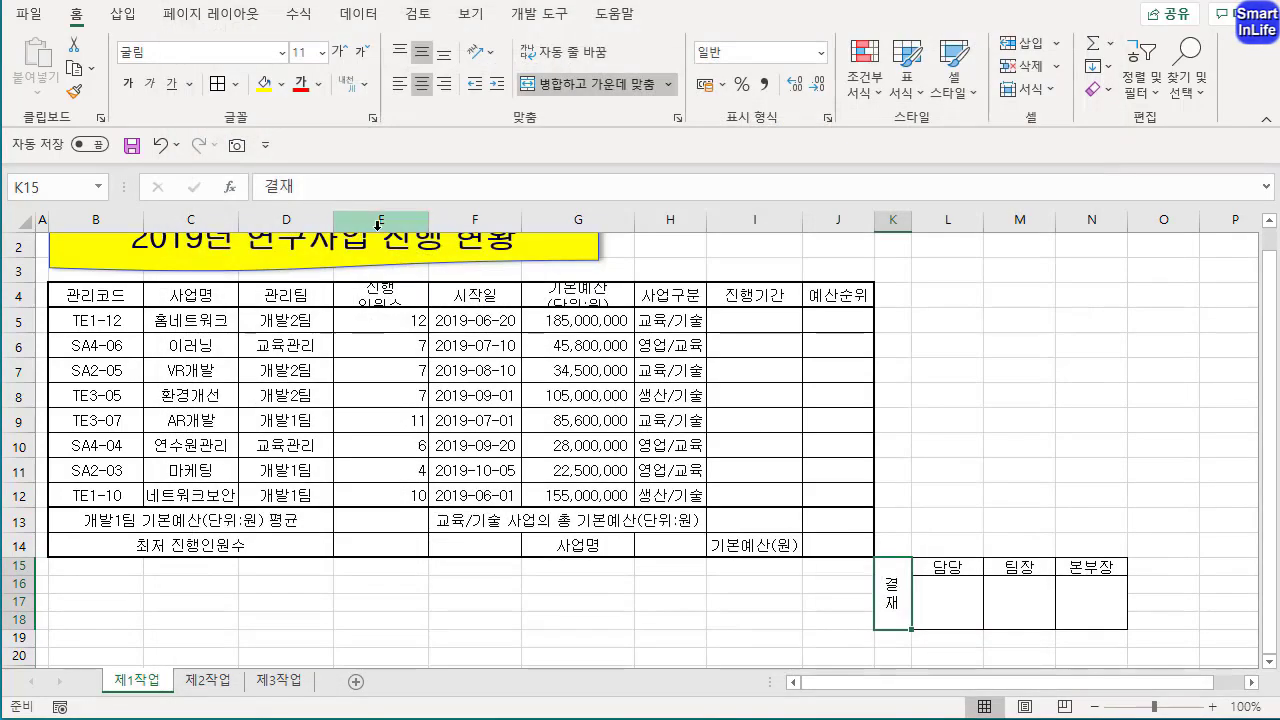
{"action": "mouse_move", "coordinate": [258, 160]}
{"action": "left_mouse_down"}
{"action": "mouse_move", "coordinate": [248, 125]}
{"action": "mouse_move", "coordinate": [254, 172]}
{"action": "left_mouse_up"}
{"action": "left_click_drag", "start_coordinate": [15, 18], "coordinate": [197, 17]}
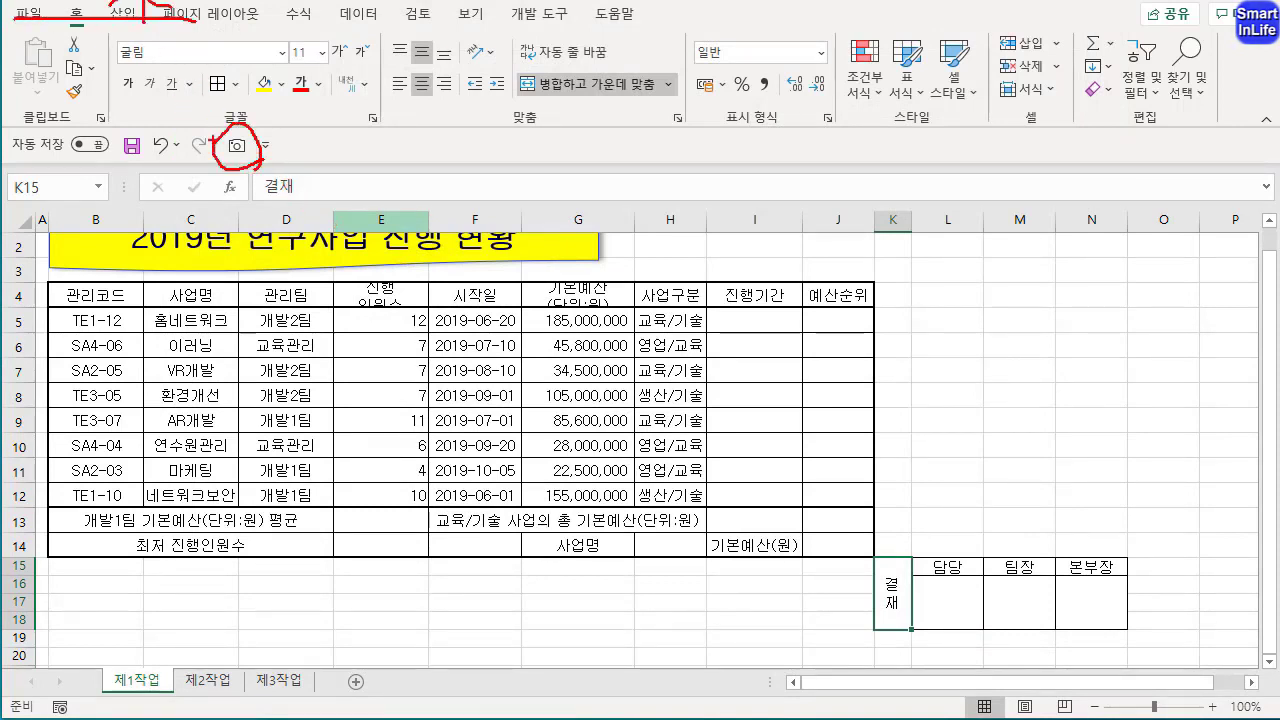
{"action": "left_click_drag", "start_coordinate": [176, 132], "coordinate": [146, 10]}
{"action": "mouse_move", "coordinate": [170, 72]}
{"action": "left_mouse_down"}
{"action": "mouse_move", "coordinate": [173, 163]}
{"action": "mouse_move", "coordinate": [191, 136]}
{"action": "left_mouse_up"}
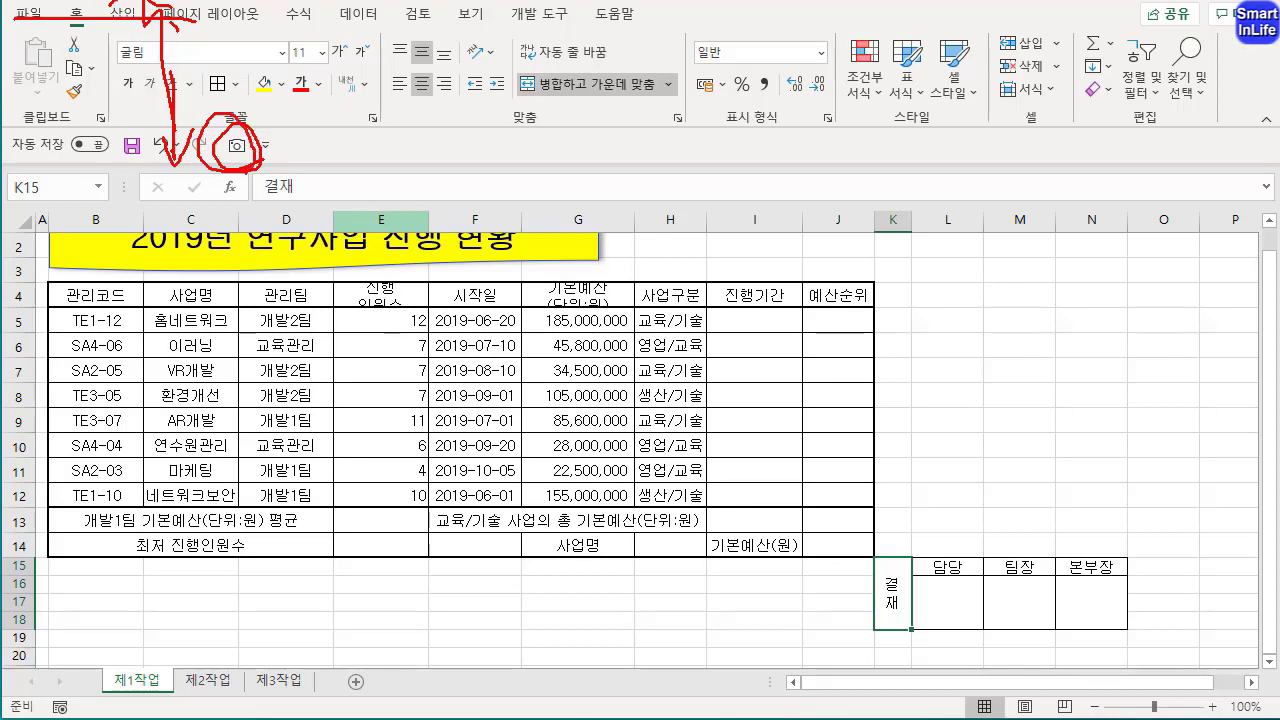
{"action": "key", "text": "Escape"}
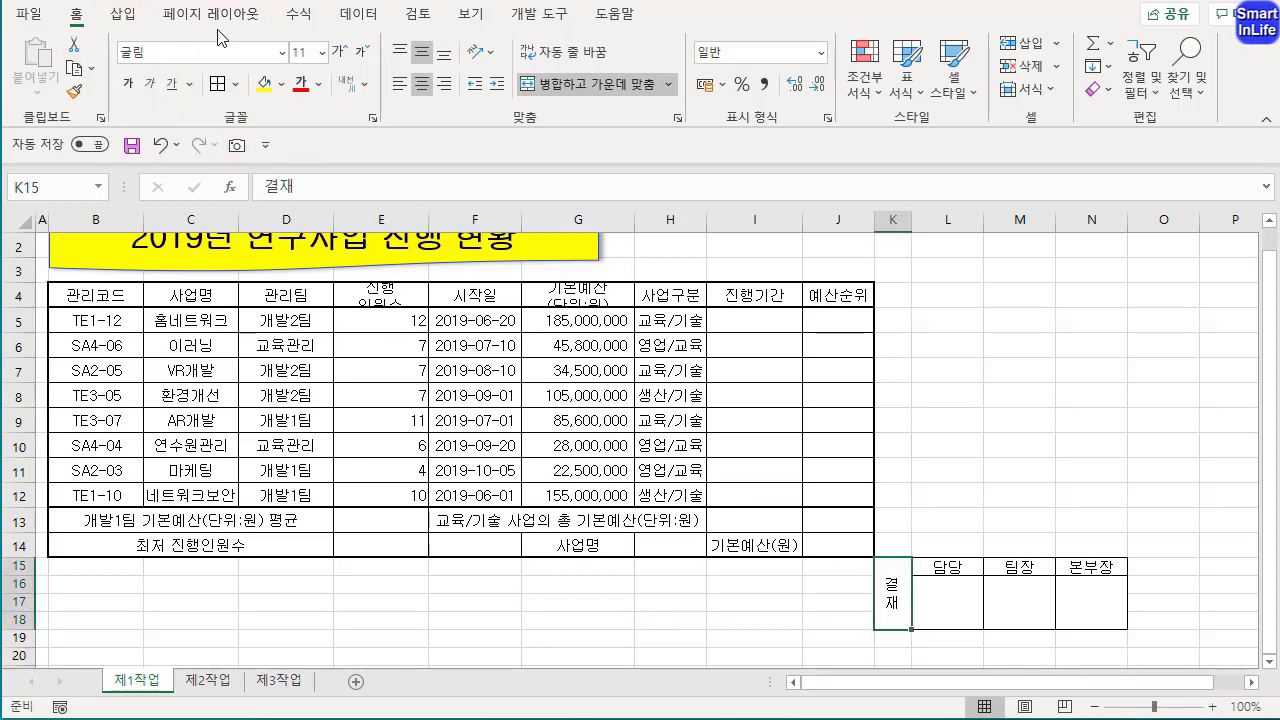
Capture the approval box K15:N18 with the Camera tool and place the linked picture beside the title shape, above the table
{"action": "mouse_move", "coordinate": [893, 575]}
{"action": "left_mouse_down"}
{"action": "mouse_move", "coordinate": [903, 590]}
{"action": "mouse_move", "coordinate": [1080, 593]}
{"action": "left_mouse_up"}
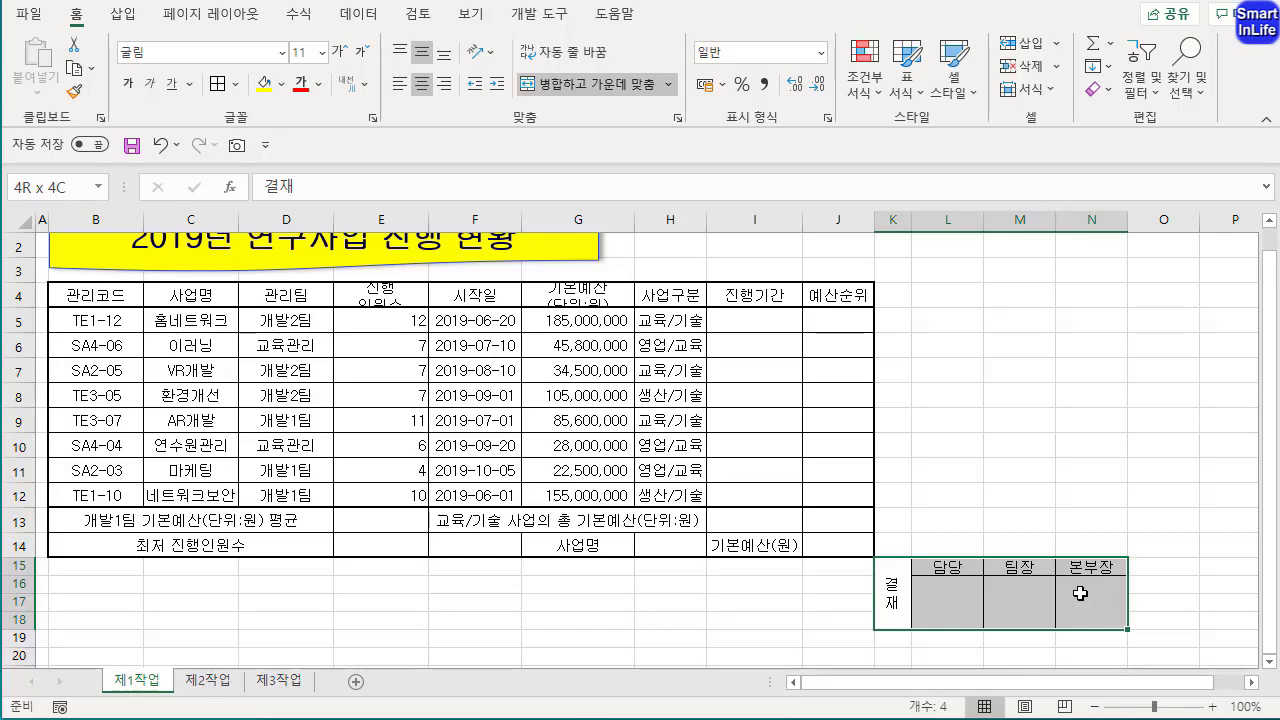
{"action": "left_click", "coordinate": [236, 145]}
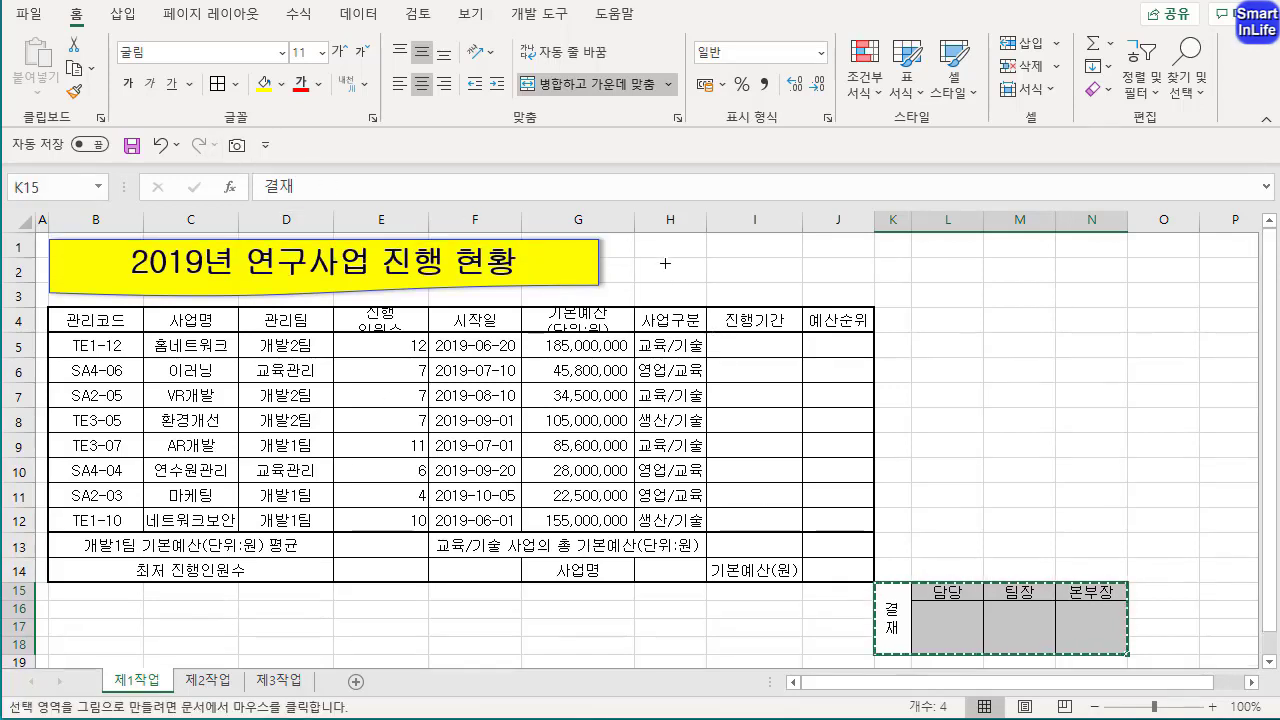
{"action": "left_click", "coordinate": [633, 242]}
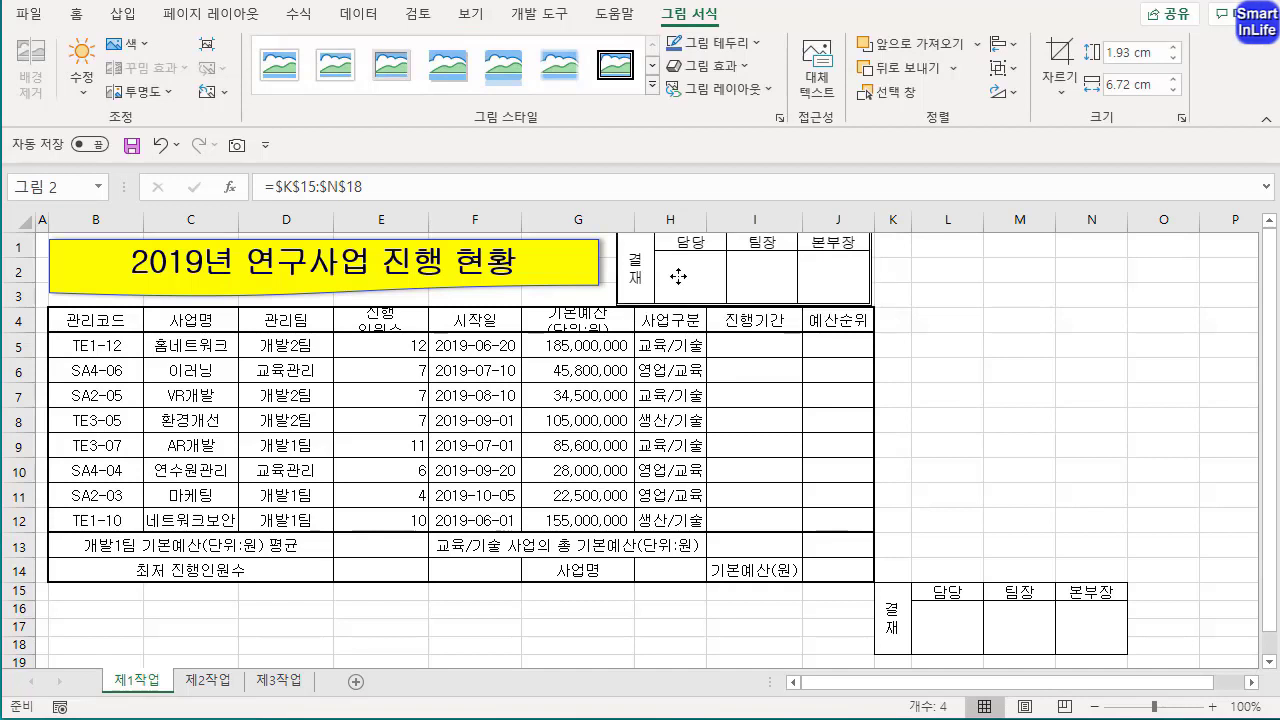
{"action": "left_click", "coordinate": [958, 350]}
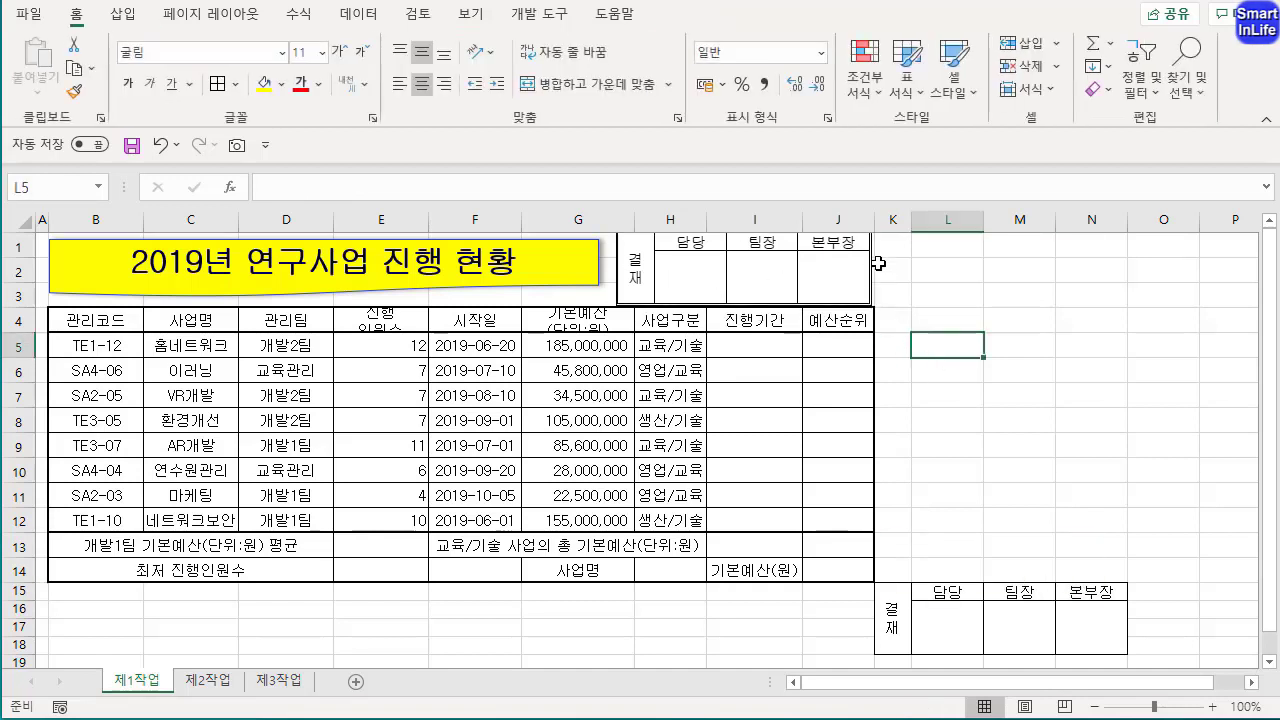
Remove the outline from the approval box picture and shift it slightly to align with the table's right edge
{"action": "left_click", "coordinate": [799, 283]}
{"action": "left_click", "coordinate": [695, 17]}
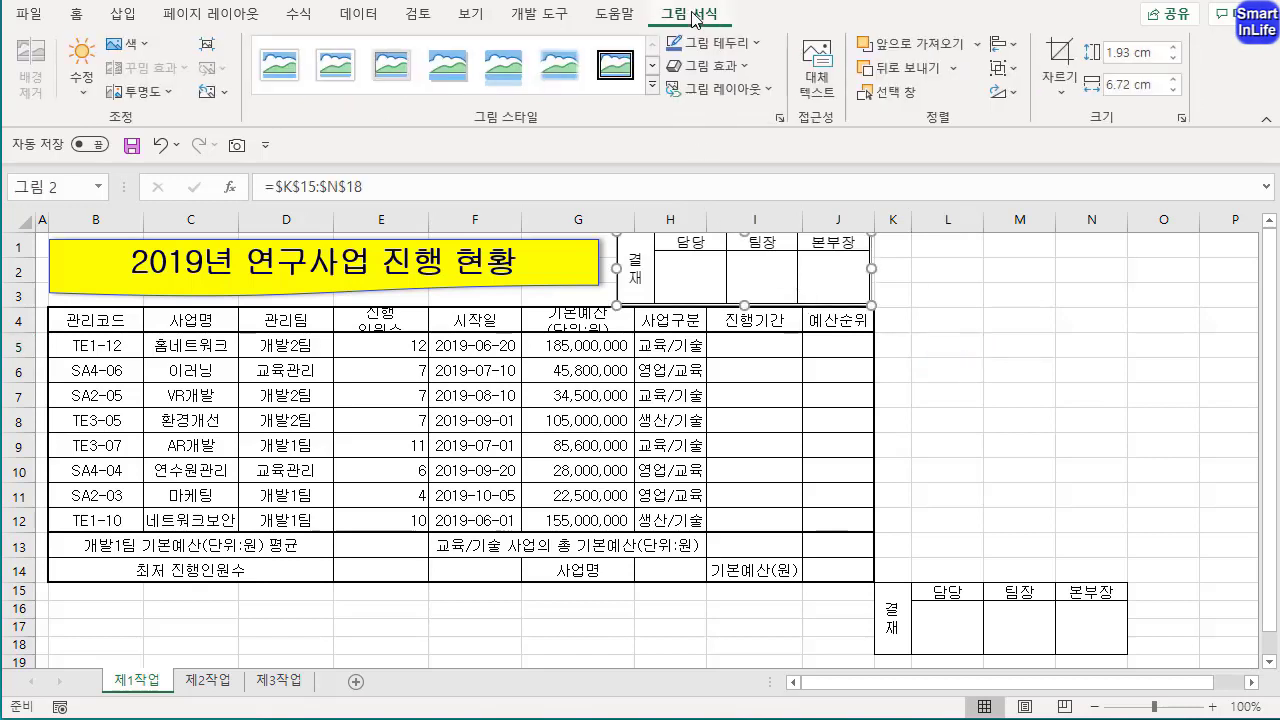
{"action": "left_click", "coordinate": [753, 44]}
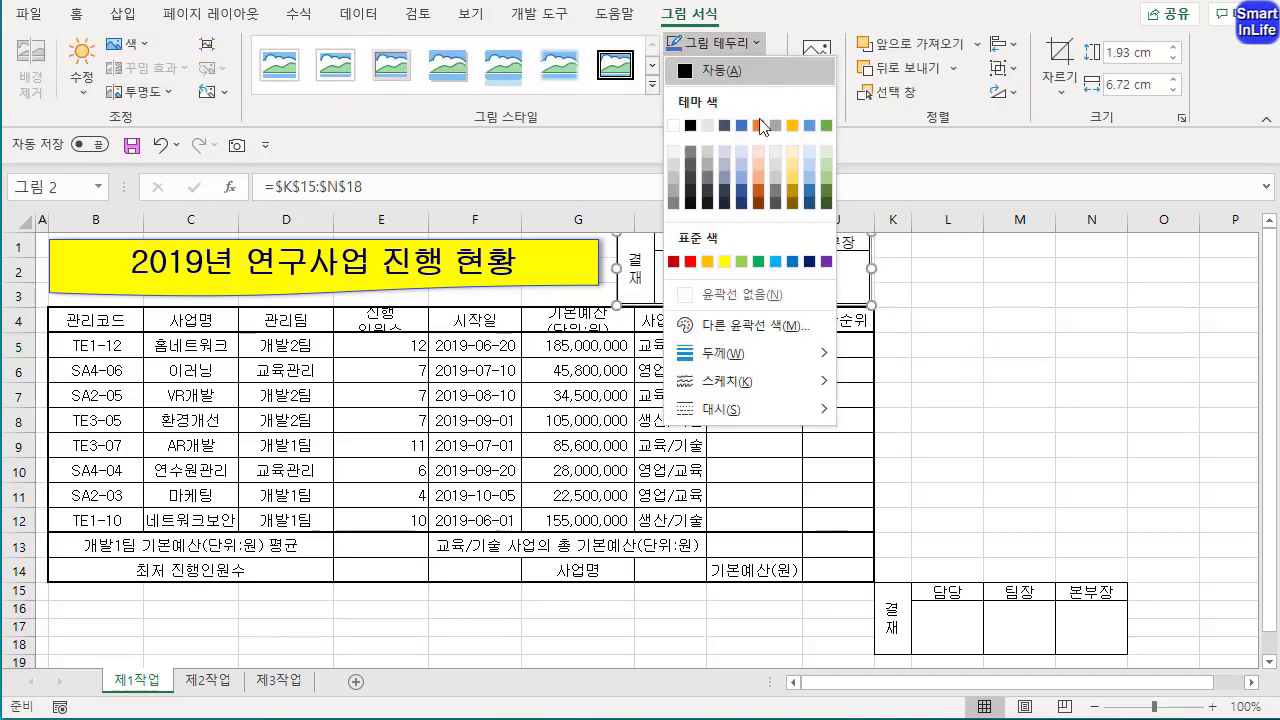
{"action": "left_click", "coordinate": [758, 295]}
{"action": "left_click", "coordinate": [950, 322]}
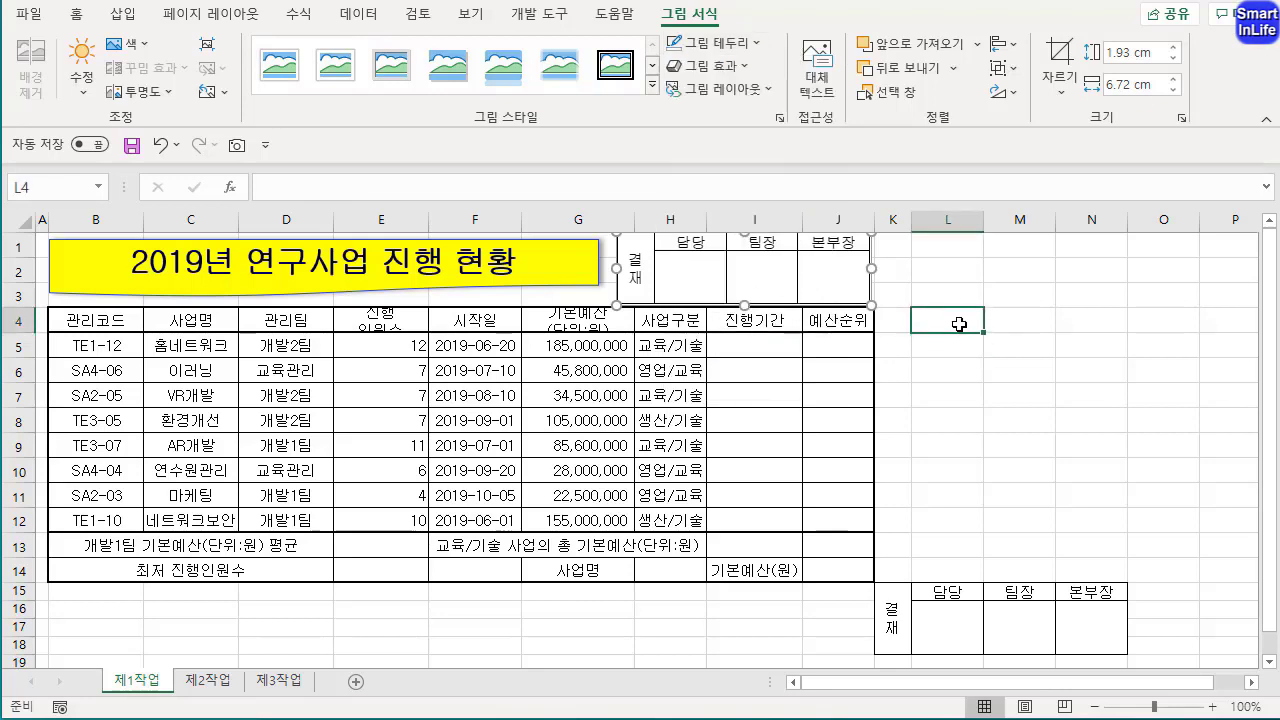
{"action": "left_click", "coordinate": [775, 280]}
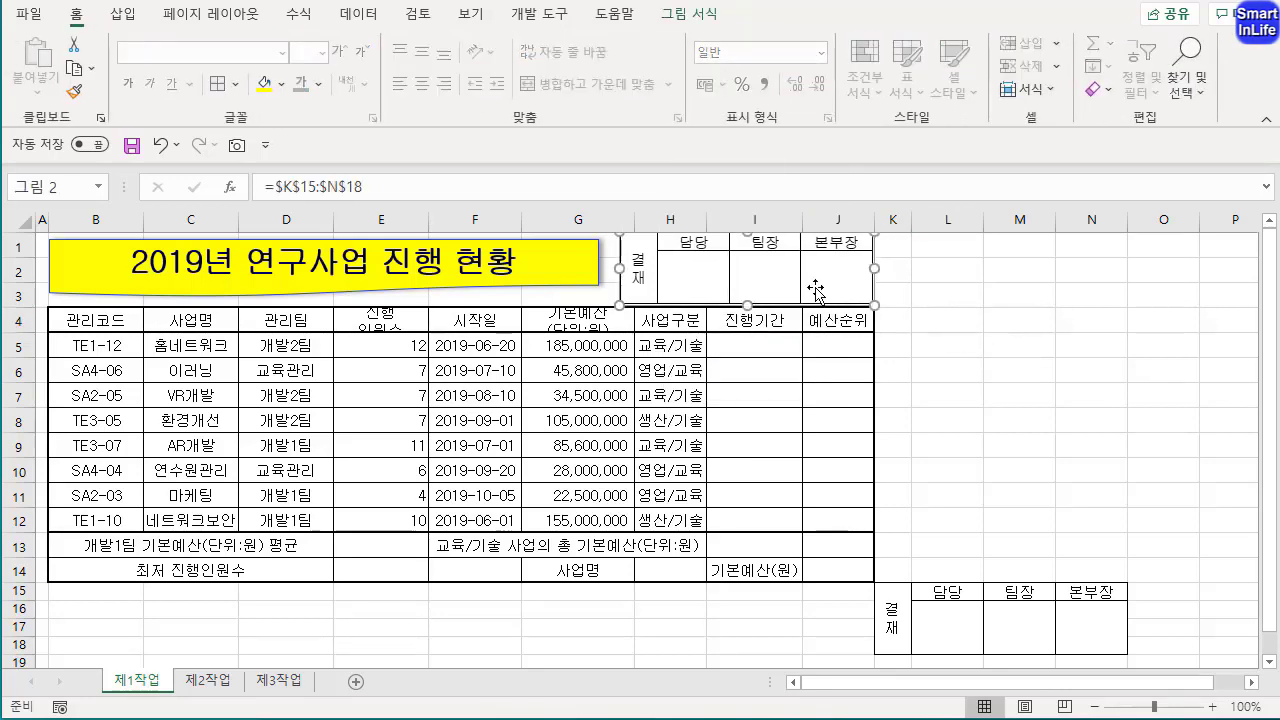
{"action": "left_click", "coordinate": [915, 311]}
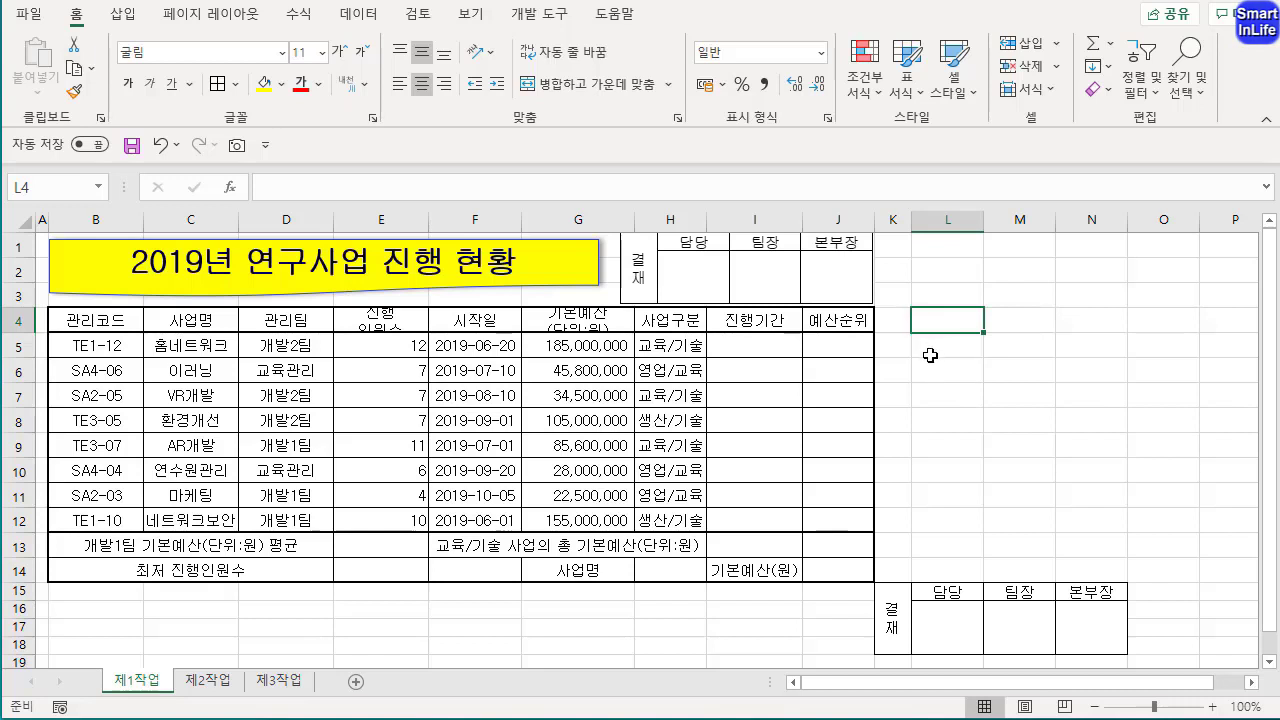
Try clearing the contents of the original approval box K15:N18, and undo the deletion
{"action": "left_click", "coordinate": [985, 446]}
{"action": "left_click", "coordinate": [894, 625]}
{"action": "left_click", "coordinate": [1094, 621], "text": "shift"}
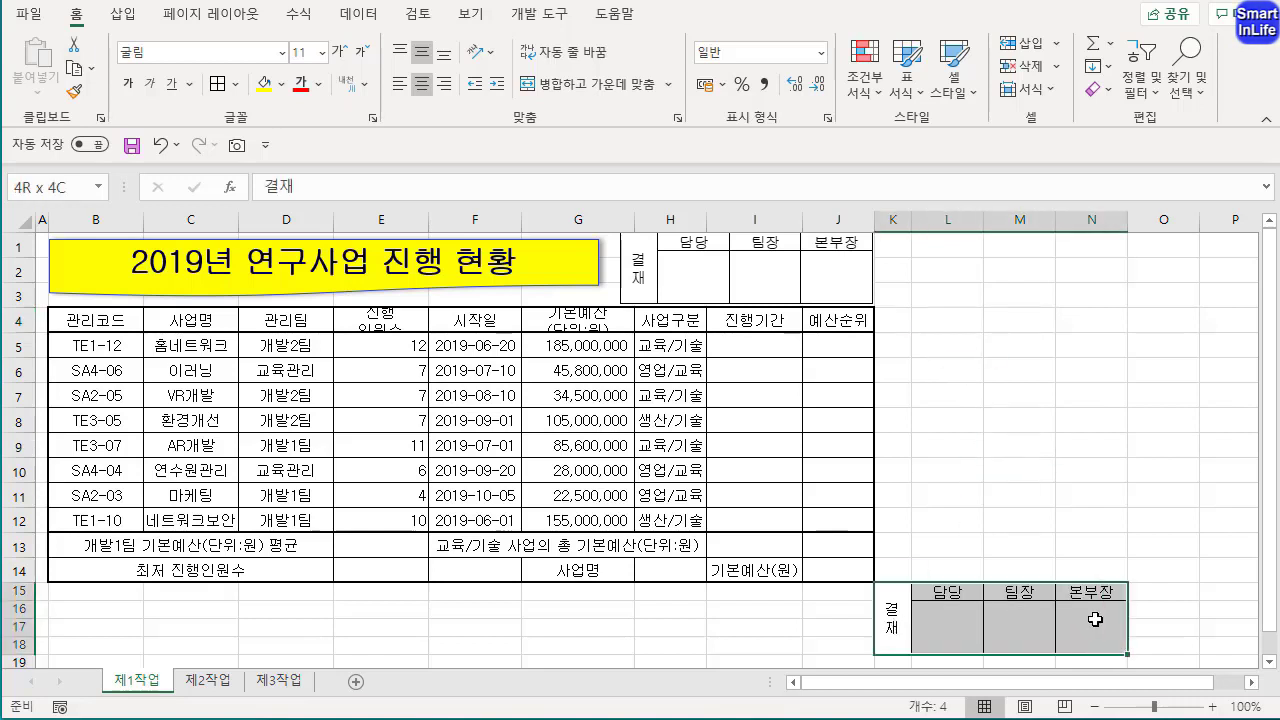
{"action": "key", "text": "Delete"}
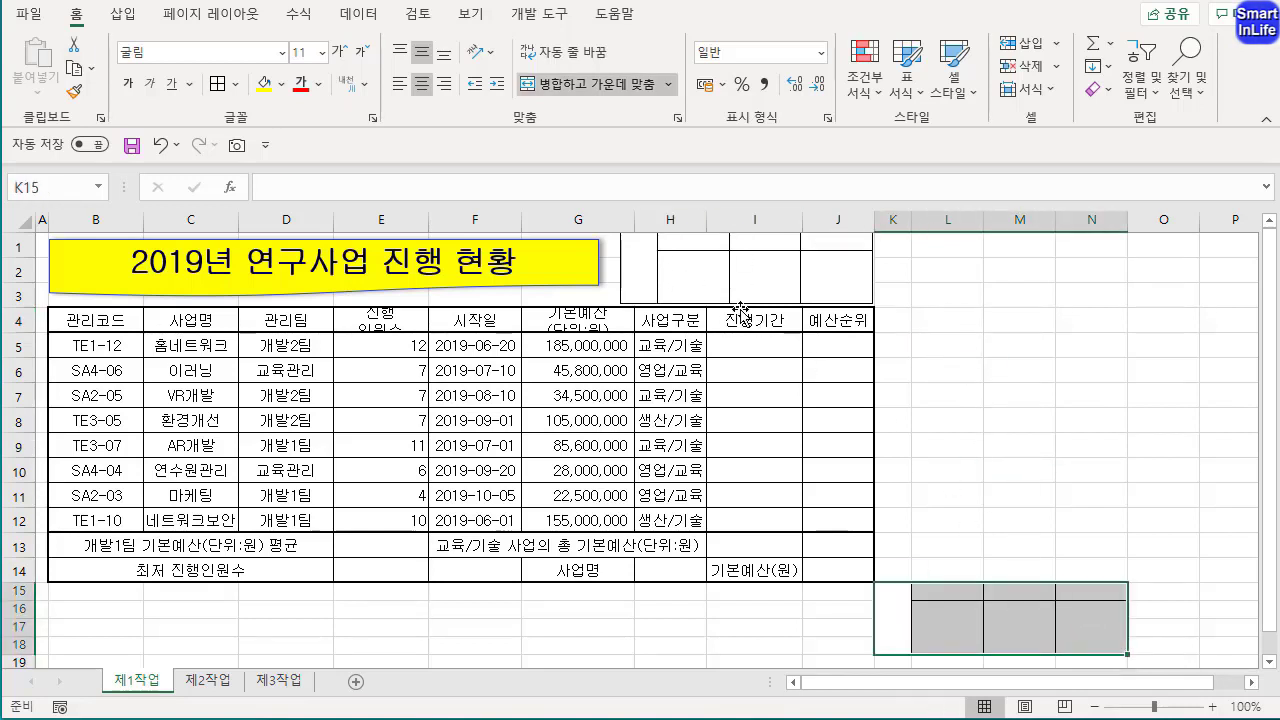
{"action": "key", "text": "ctrl+z"}
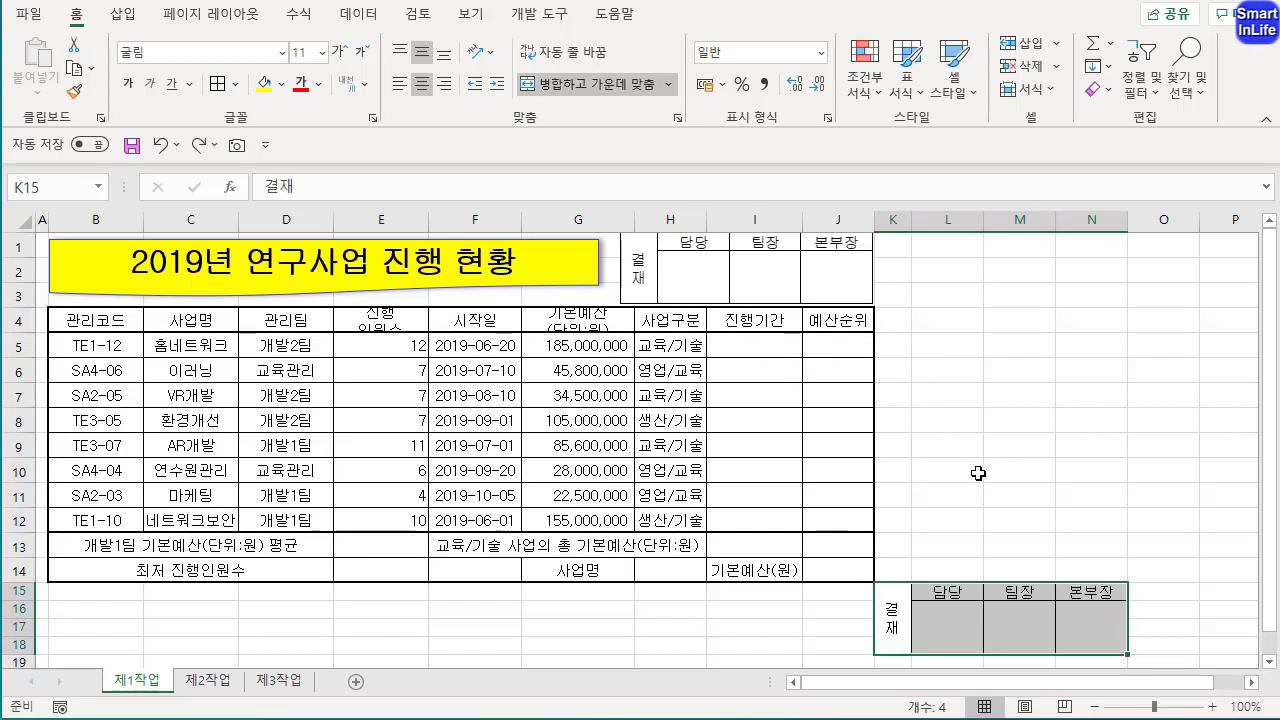
Delete columns K:N, which hold the original 결재 approval box cells
{"action": "left_click", "coordinate": [972, 472]}
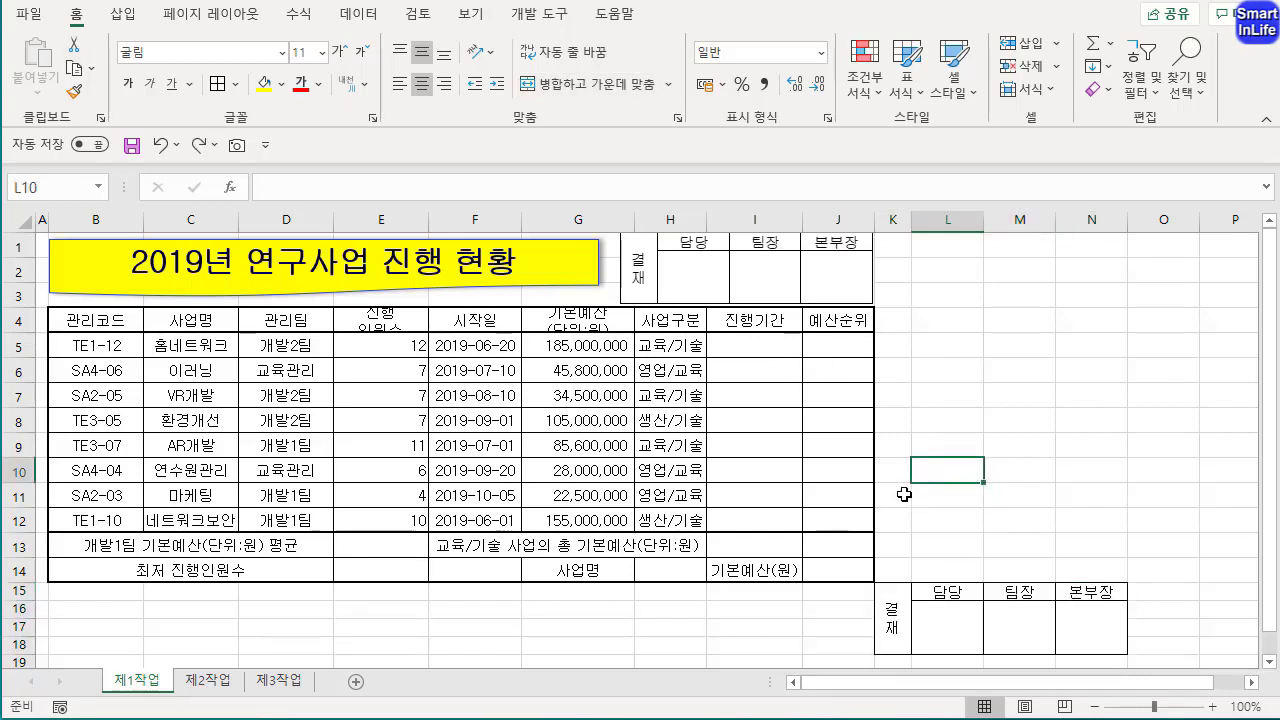
{"action": "left_click_drag", "start_coordinate": [894, 226], "coordinate": [1093, 234]}
{"action": "right_click", "coordinate": [976, 221]}
{"action": "left_click", "coordinate": [1045, 424]}
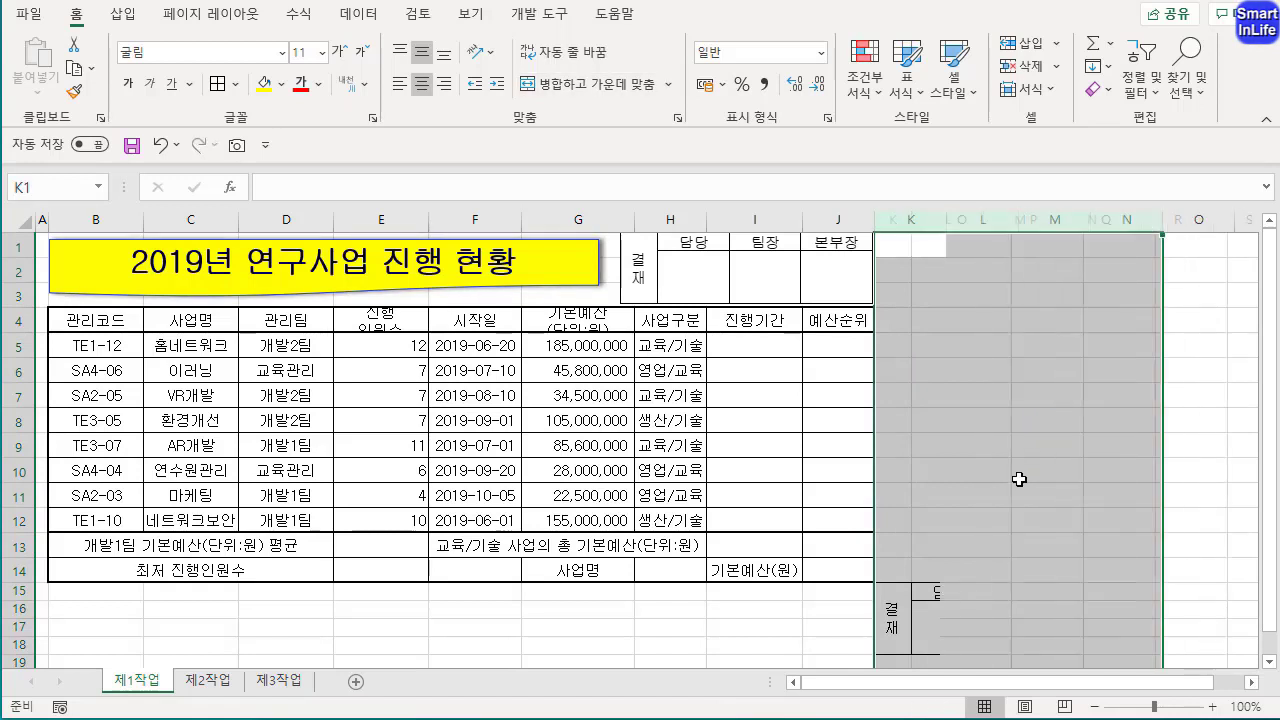
{"action": "left_click", "coordinate": [988, 496]}
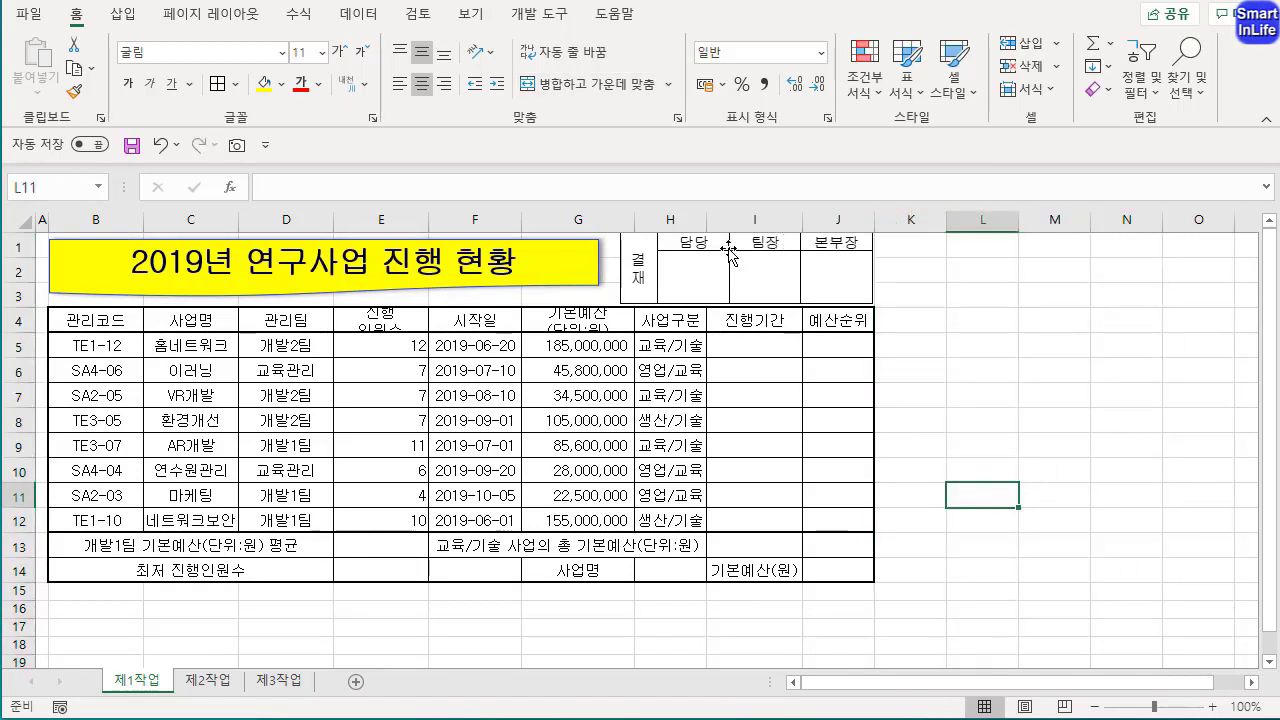
Auto-fit the height of header row 4 and fill B4:J4, G14 and I14 with standard orange
{"action": "double_click", "coordinate": [34, 333]}
{"action": "left_click", "coordinate": [940, 458]}
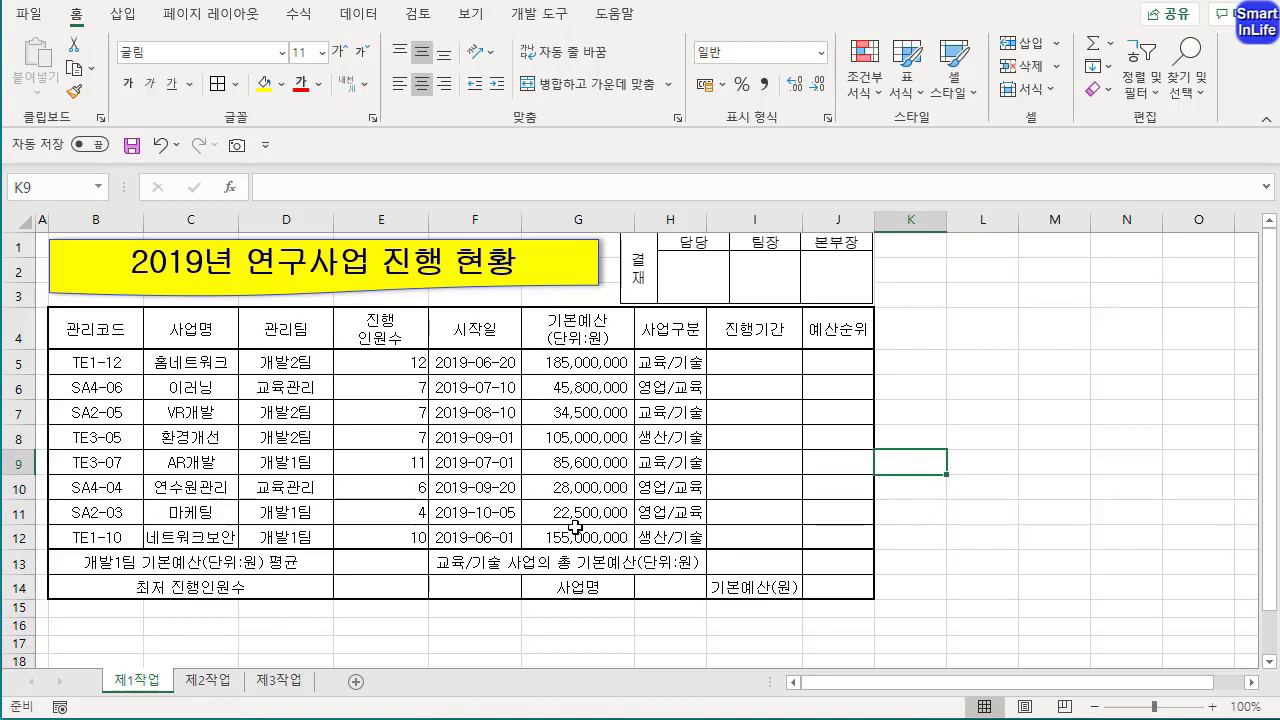
{"action": "left_click_drag", "start_coordinate": [97, 329], "coordinate": [858, 335]}
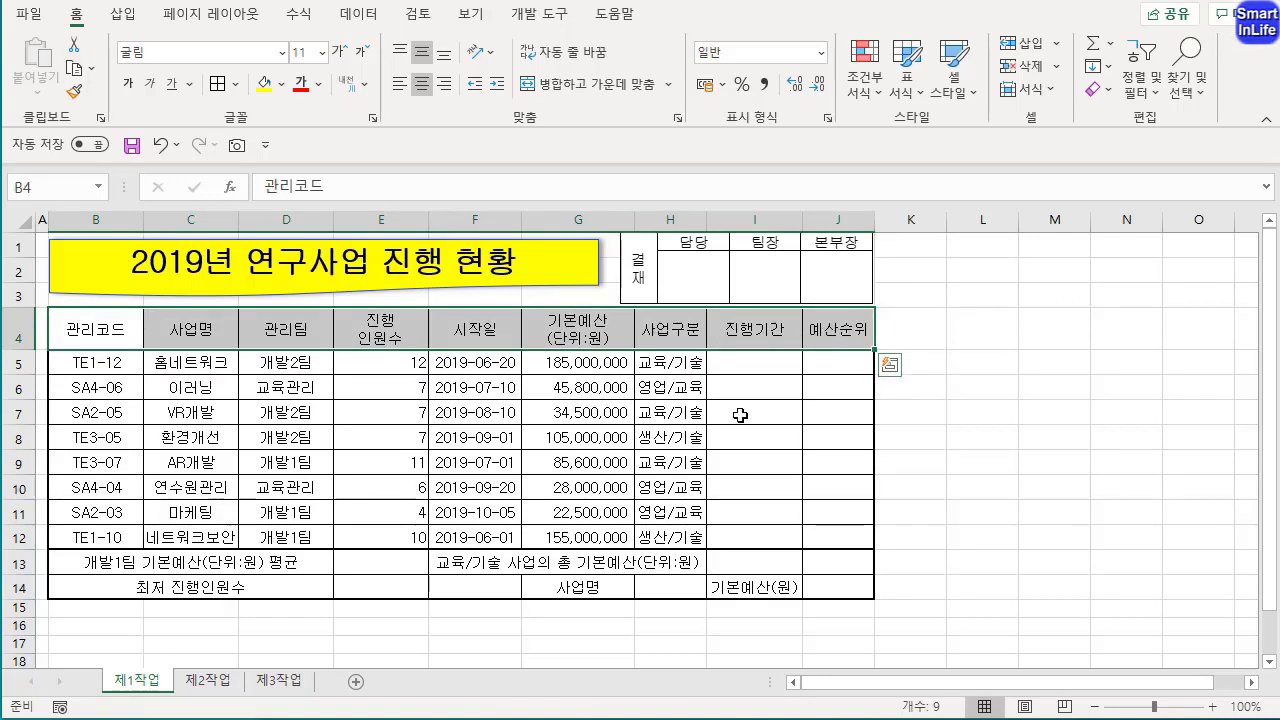
{"action": "left_click", "coordinate": [578, 587], "text": "ctrl"}
{"action": "left_click", "coordinate": [752, 587], "text": "ctrl"}
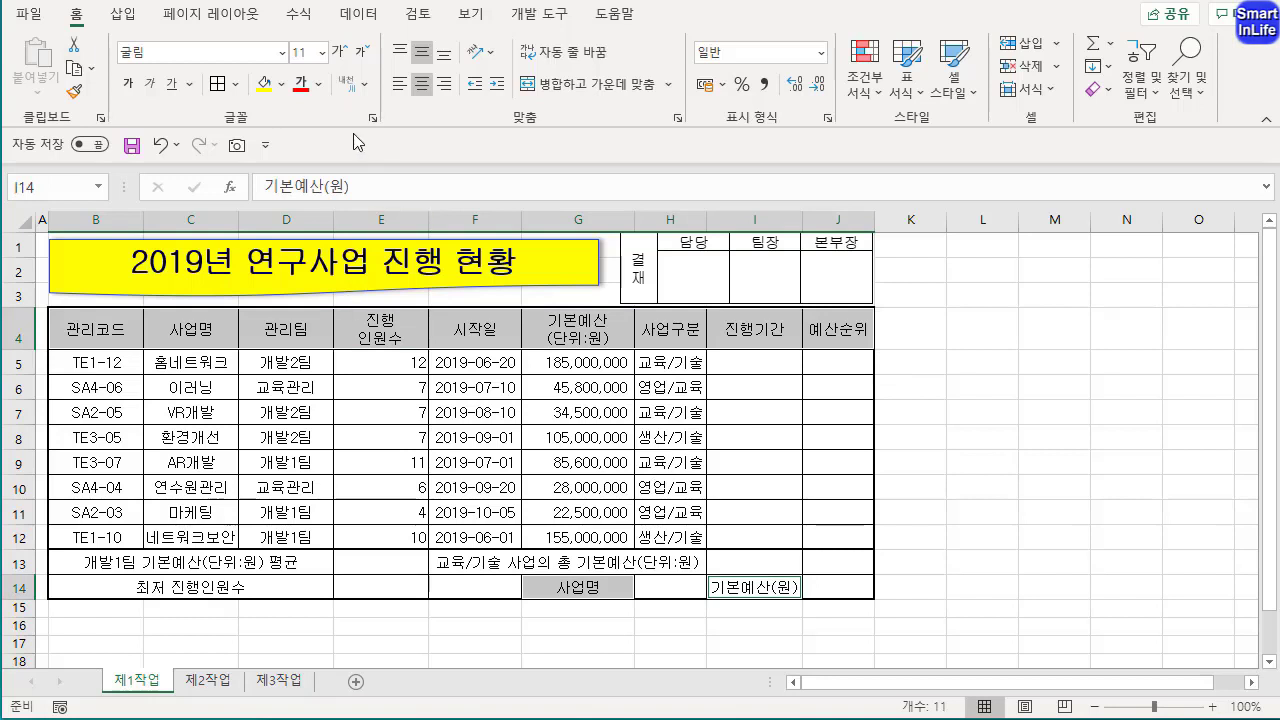
{"action": "left_click", "coordinate": [283, 90]}
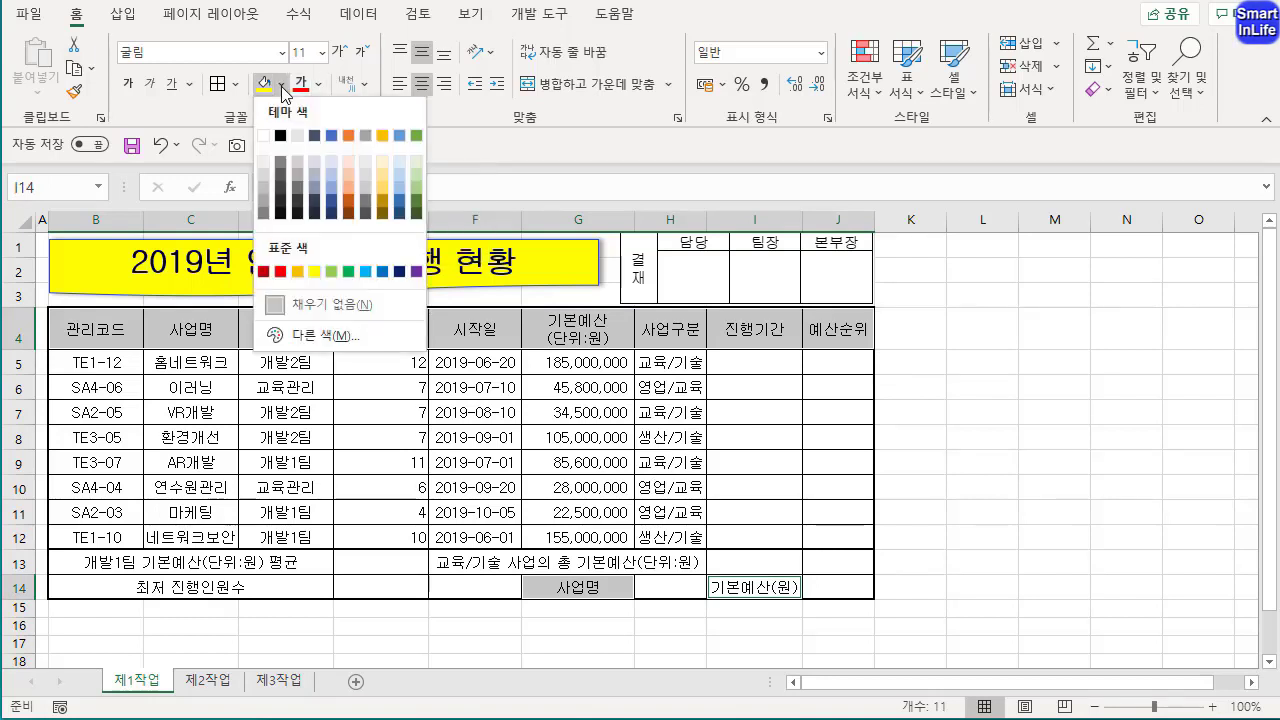
{"action": "left_click", "coordinate": [301, 269]}
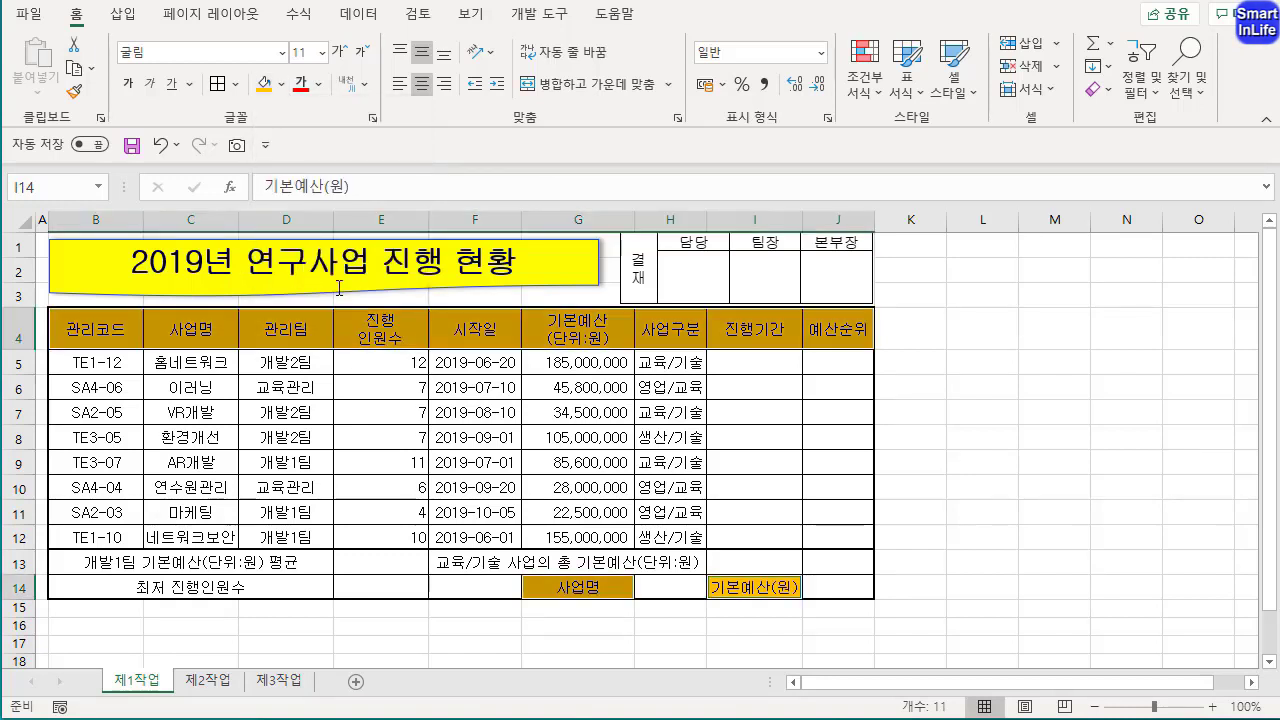
Add list data validation to cell H14, using the project names in =$C$5:$C$12 as its source
{"action": "left_click", "coordinate": [670, 592]}
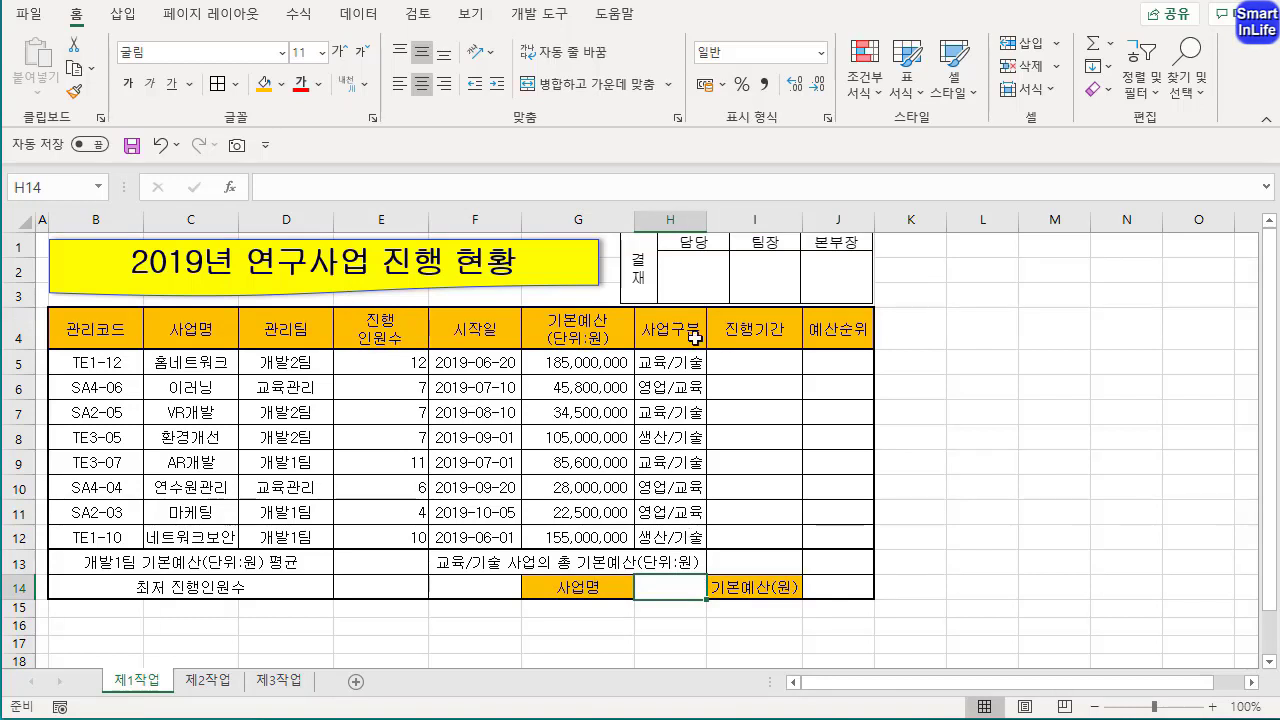
{"action": "left_click", "coordinate": [358, 14]}
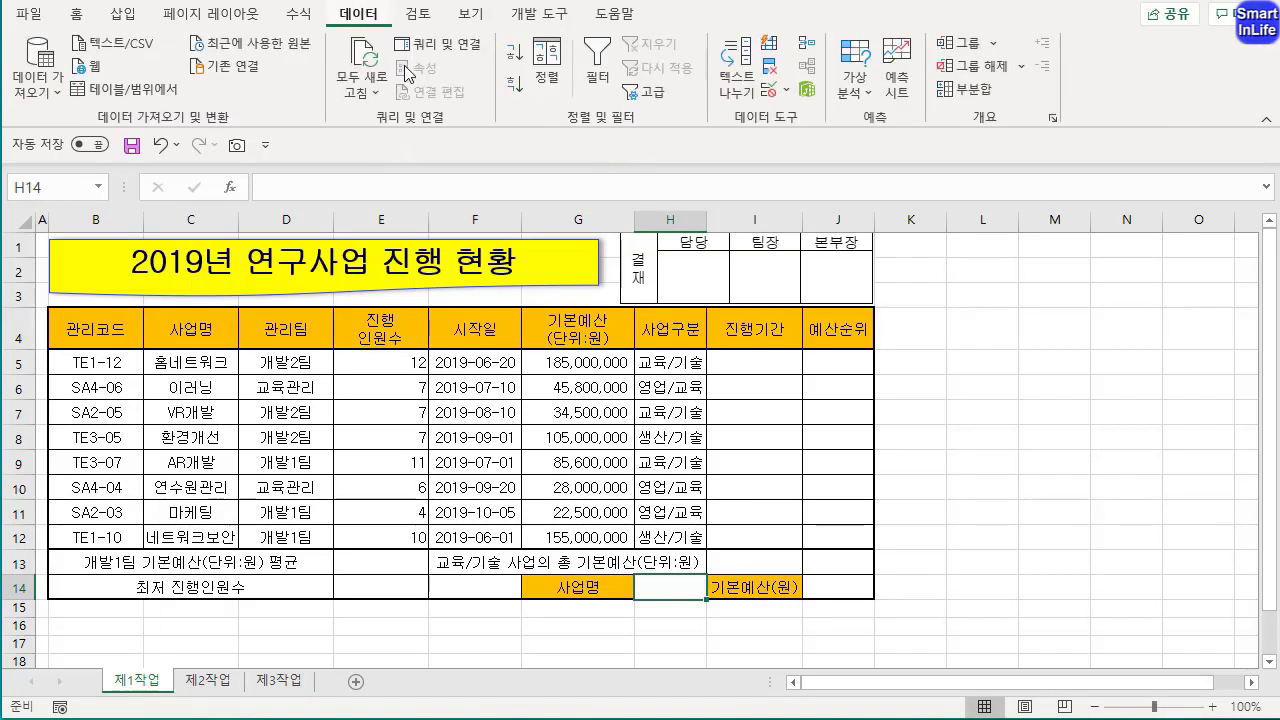
{"action": "left_click", "coordinate": [776, 95]}
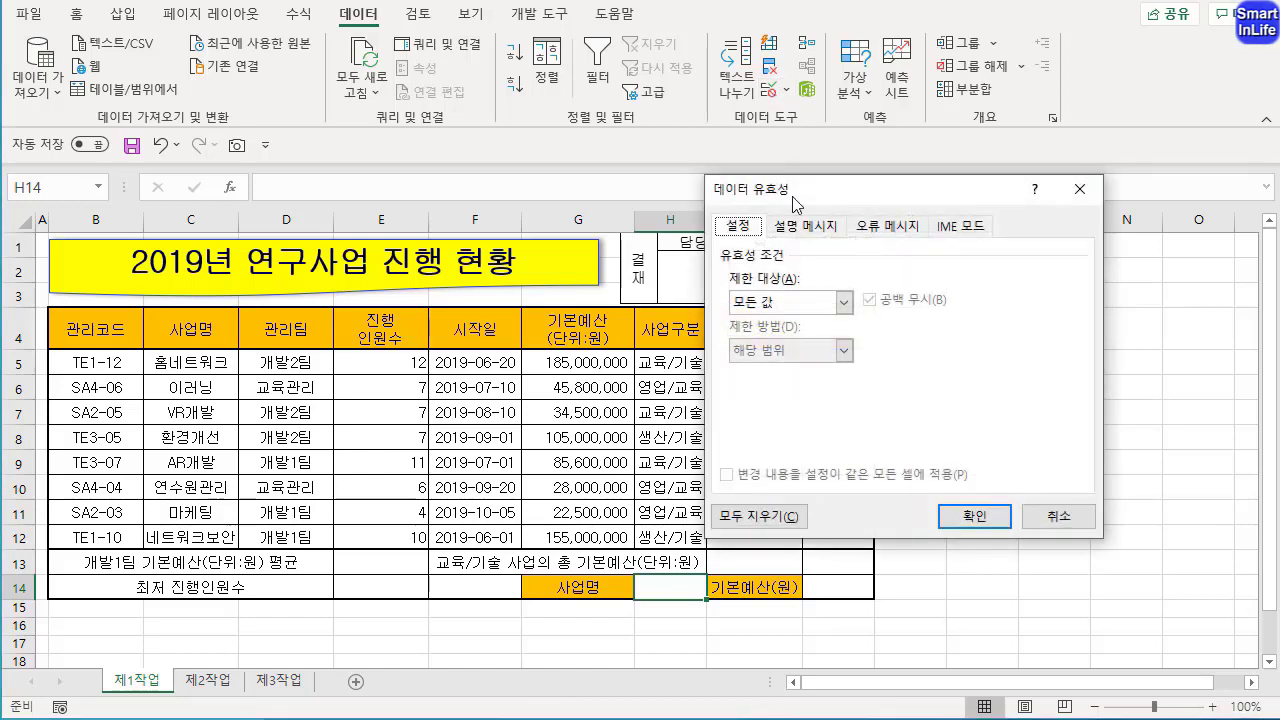
{"action": "left_click", "coordinate": [776, 305]}
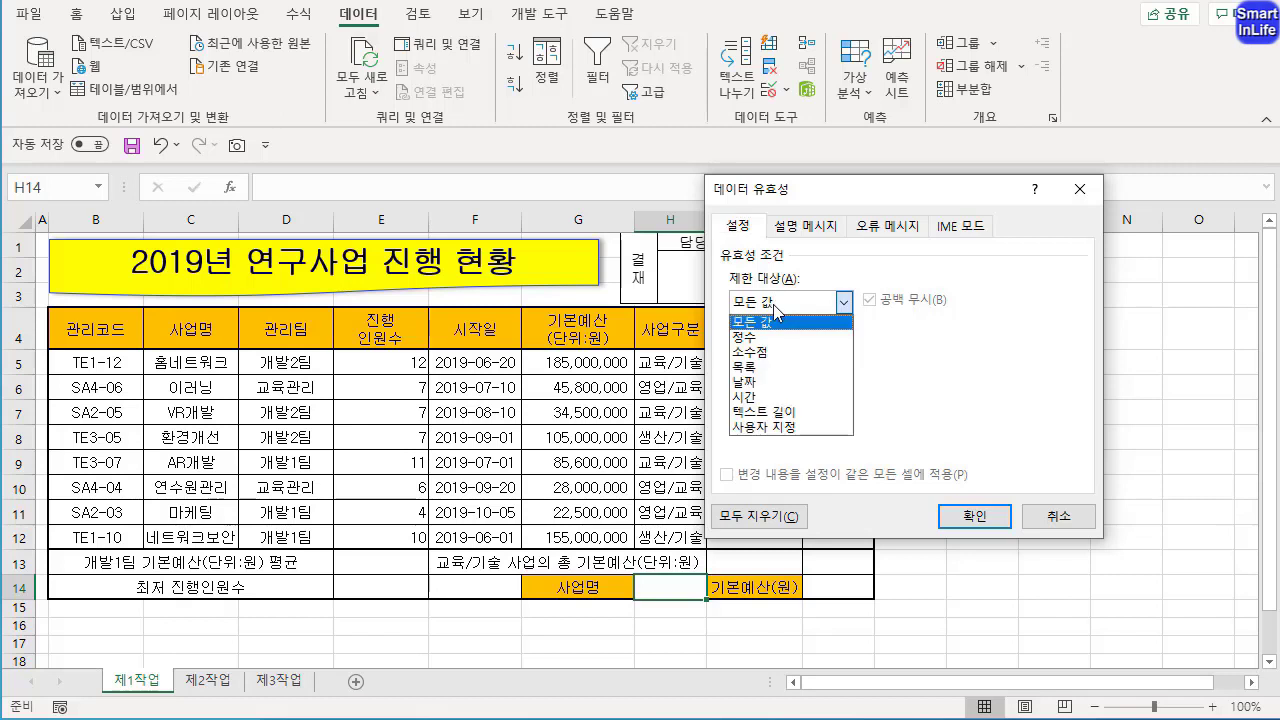
{"action": "left_click", "coordinate": [766, 376]}
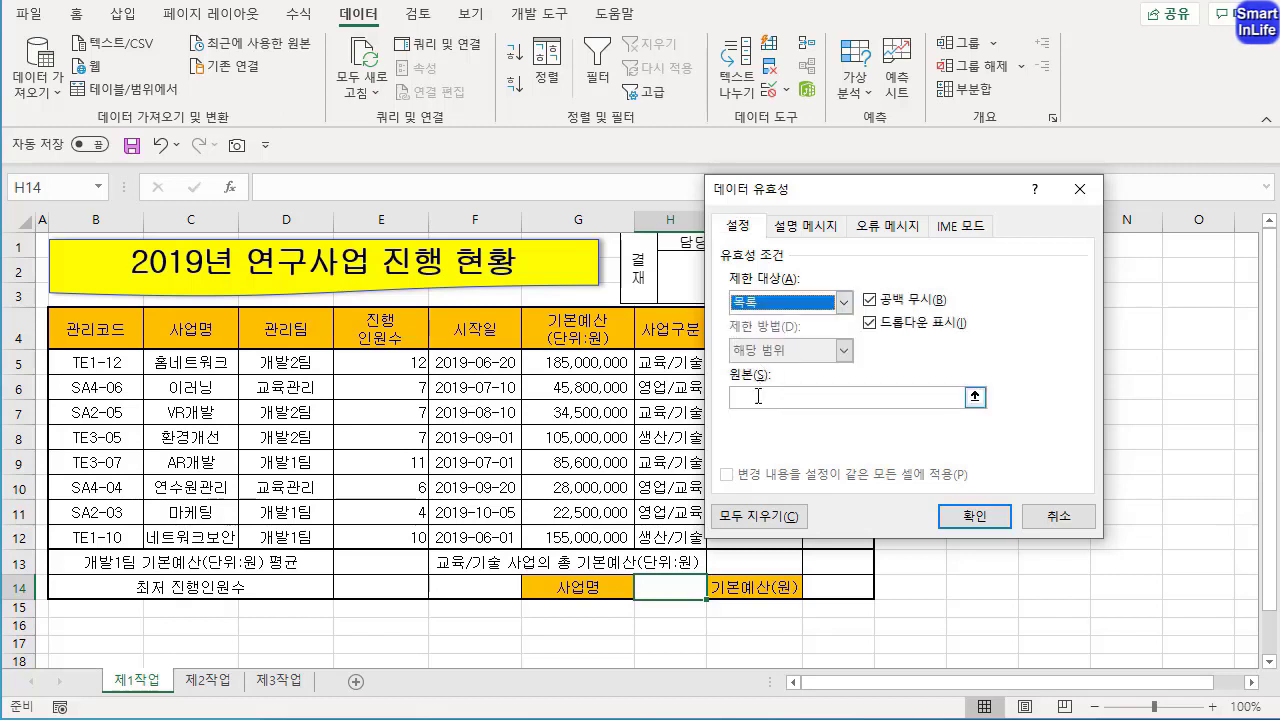
{"action": "left_click", "coordinate": [758, 397]}
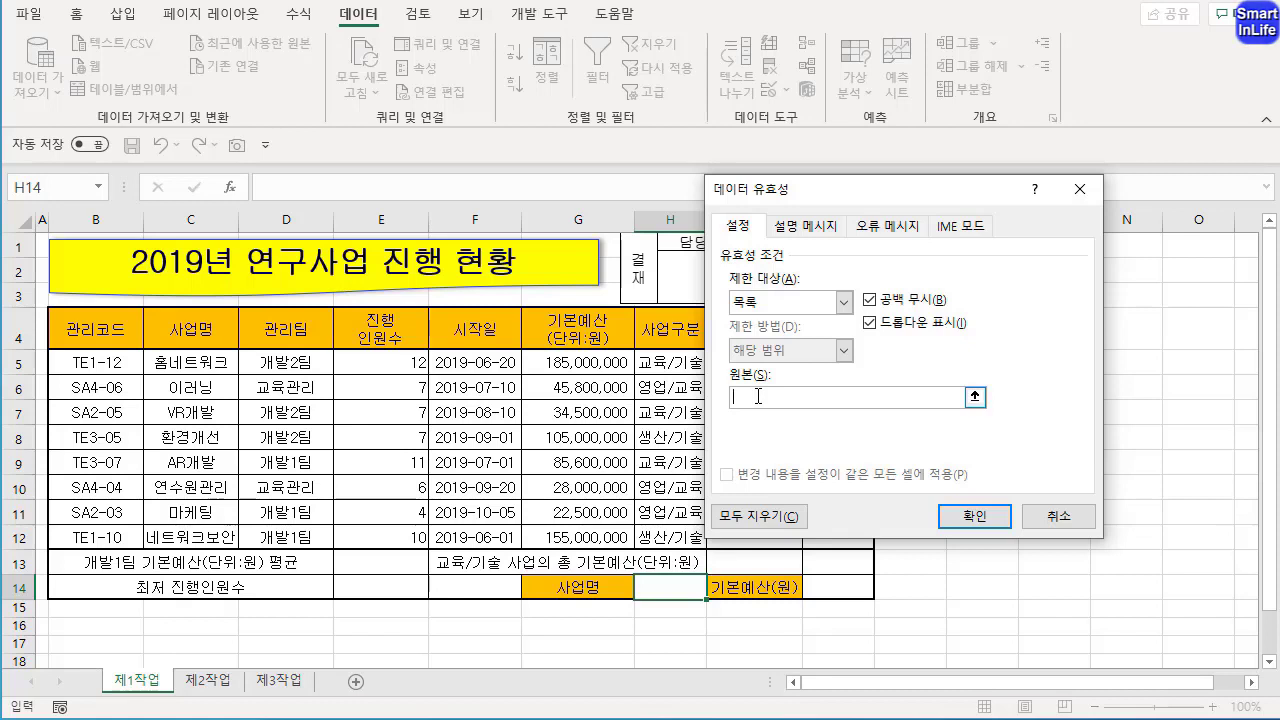
{"action": "left_click_drag", "start_coordinate": [205, 362], "coordinate": [205, 530]}
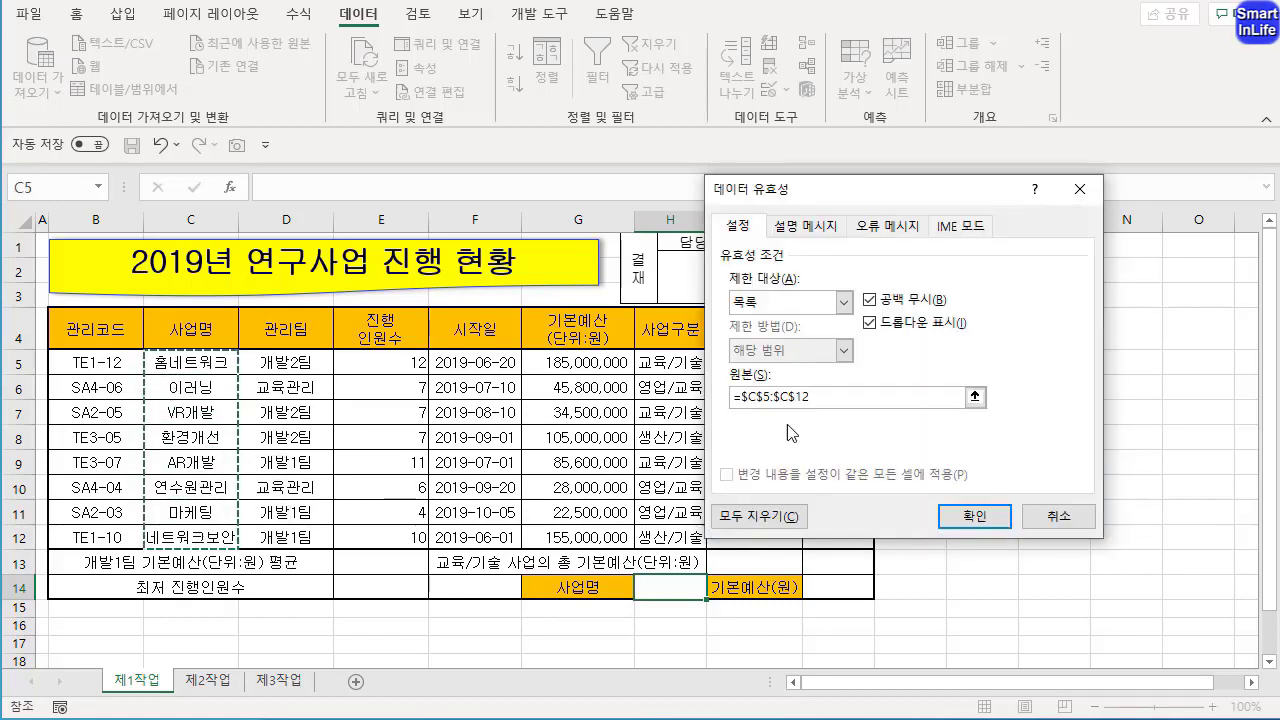
{"action": "left_click", "coordinate": [974, 516]}
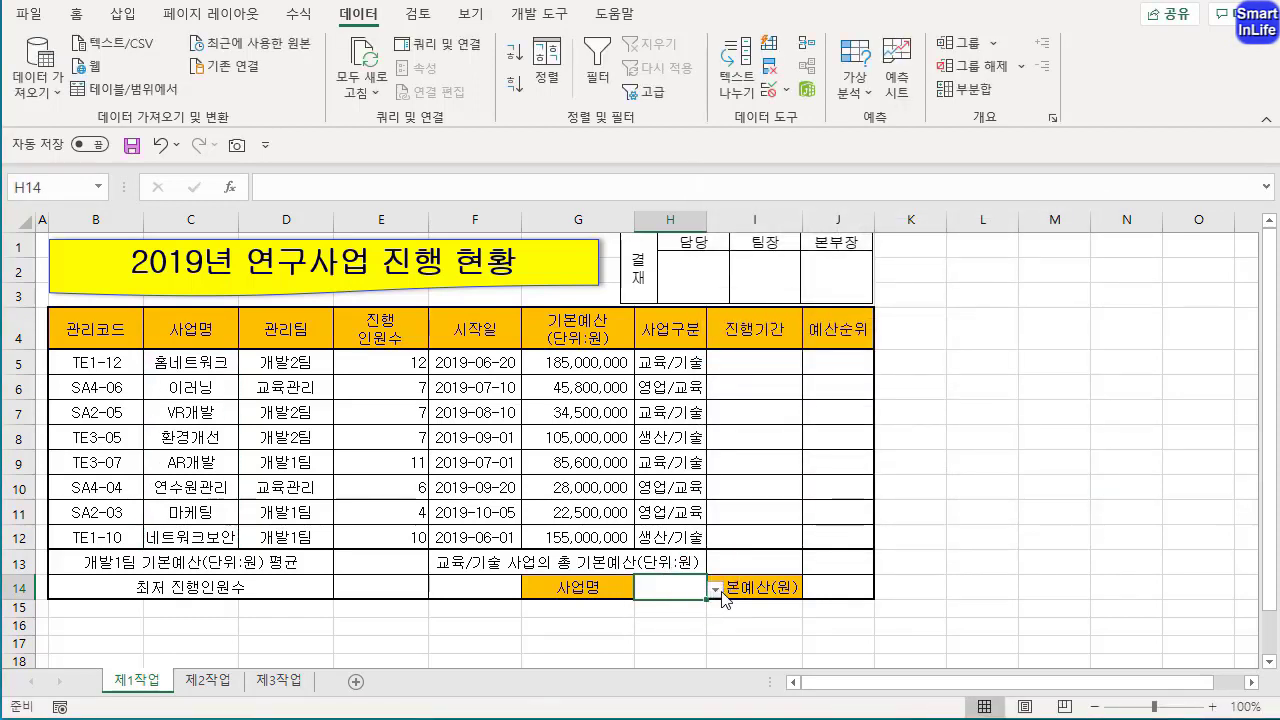
Choose 홈네트워크 from the list in H14 and widen column H slightly so the entry fits
{"action": "left_click", "coordinate": [716, 590]}
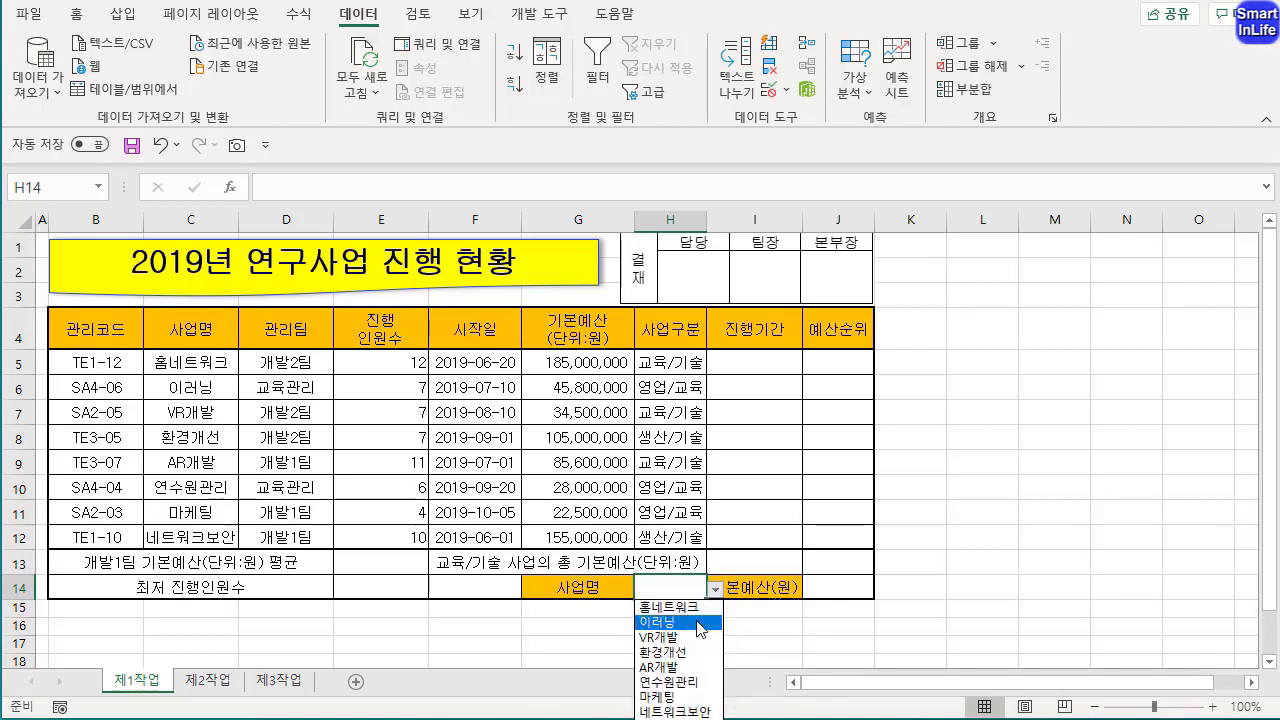
{"action": "left_click", "coordinate": [692, 605]}
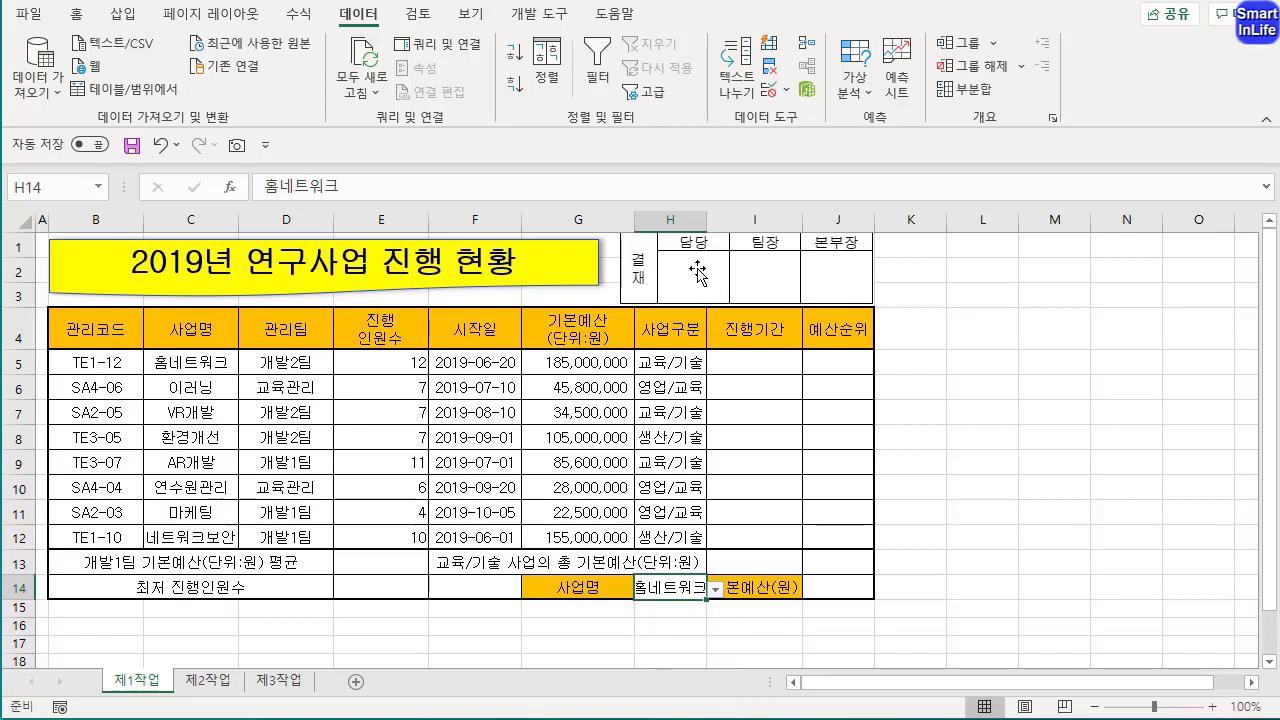
{"action": "left_click_drag", "start_coordinate": [706, 218], "coordinate": [723, 218]}
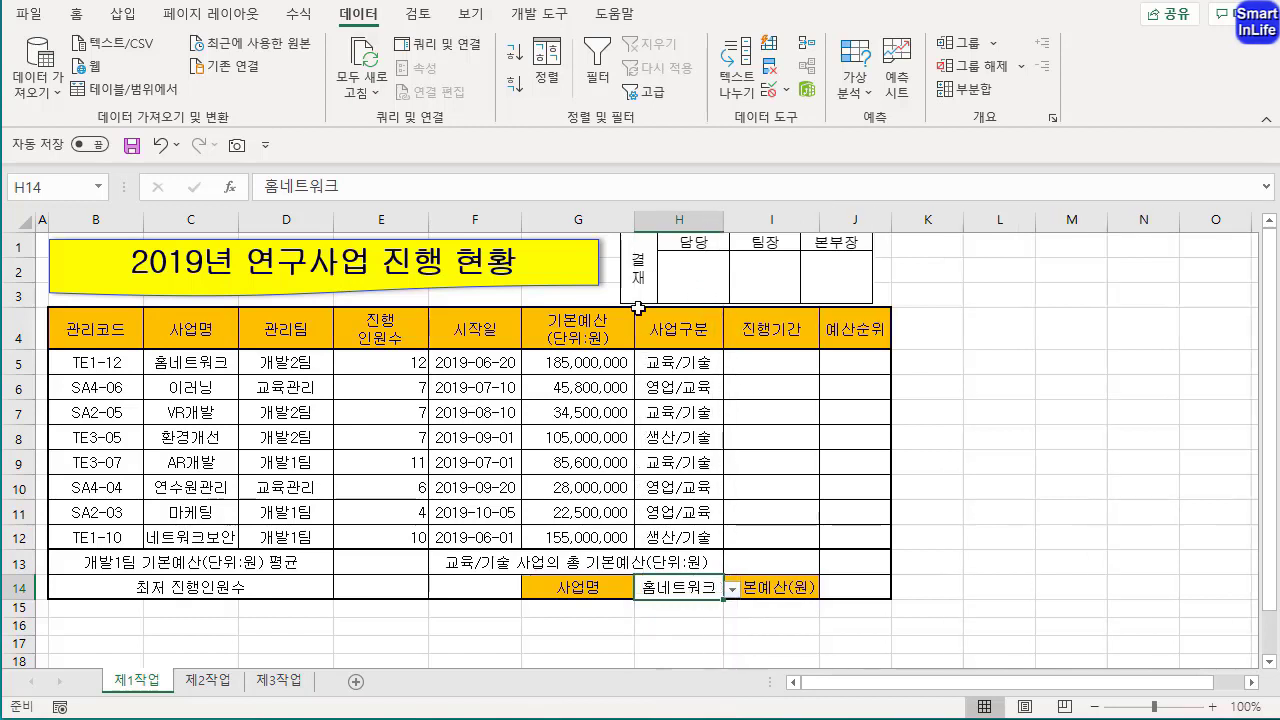
{"action": "left_click", "coordinate": [788, 514]}
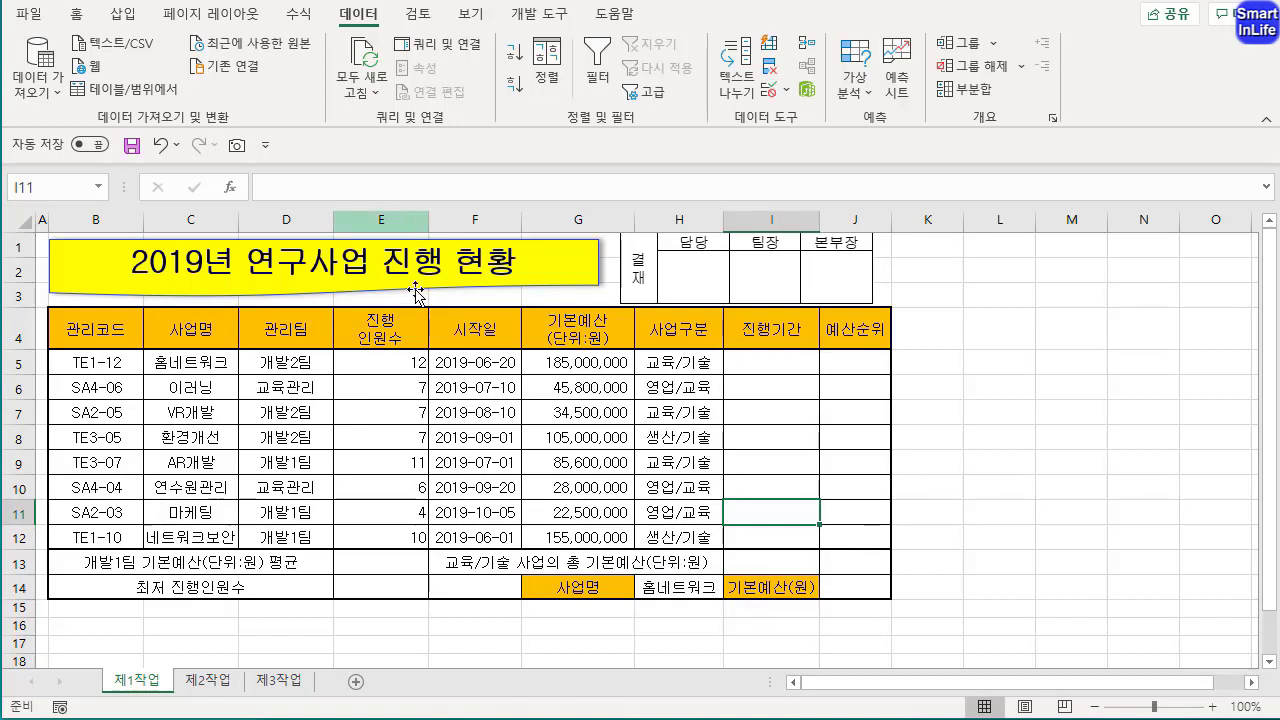
Apply the custom number format #,##0"명" to the 진행인원수 values in E5:E12
{"action": "left_click_drag", "start_coordinate": [410, 358], "coordinate": [414, 531]}
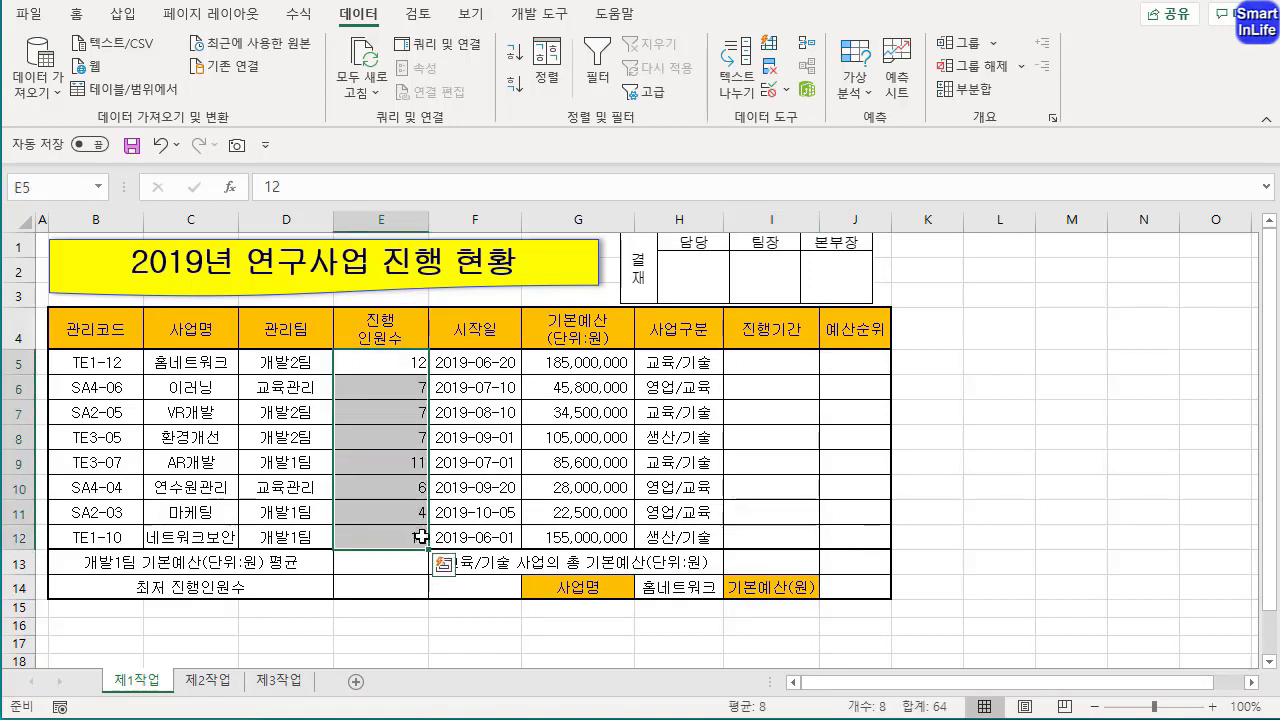
{"action": "scroll", "coordinate": [690, 100], "scroll_direction": "up", "scroll_amount": 4}
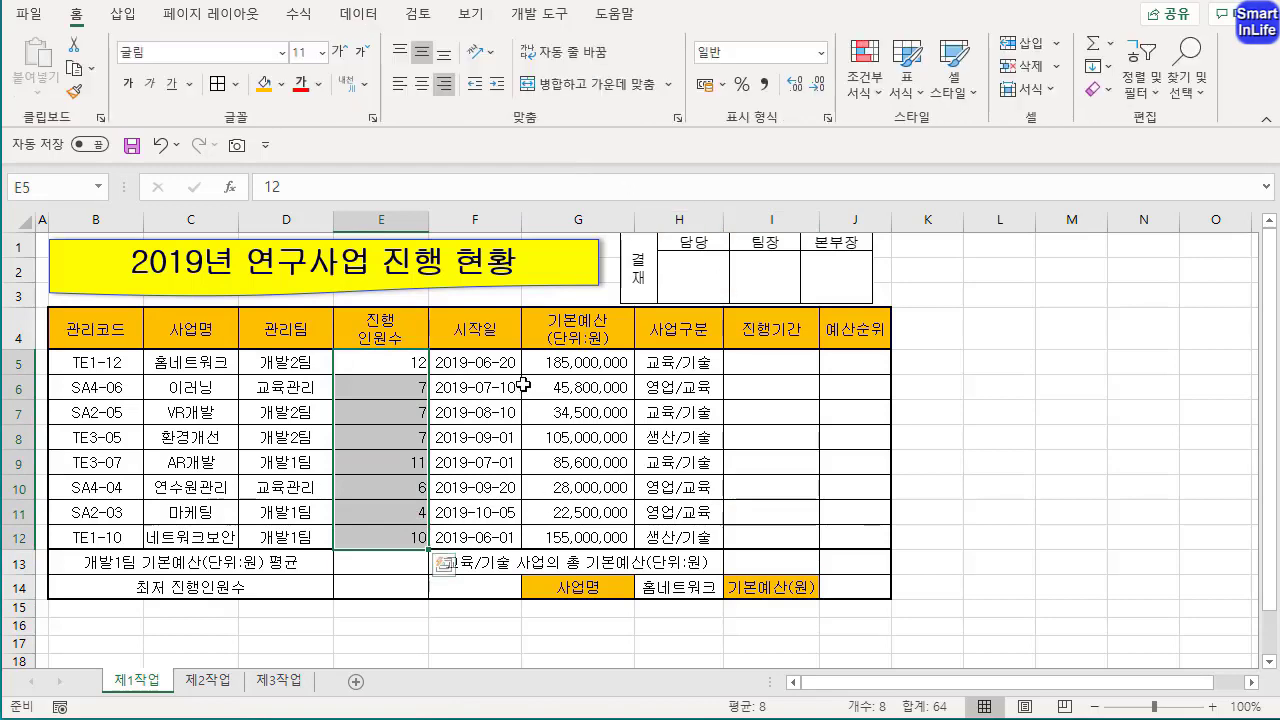
{"action": "left_click", "coordinate": [678, 117]}
{"action": "left_click", "coordinate": [668, 136]}
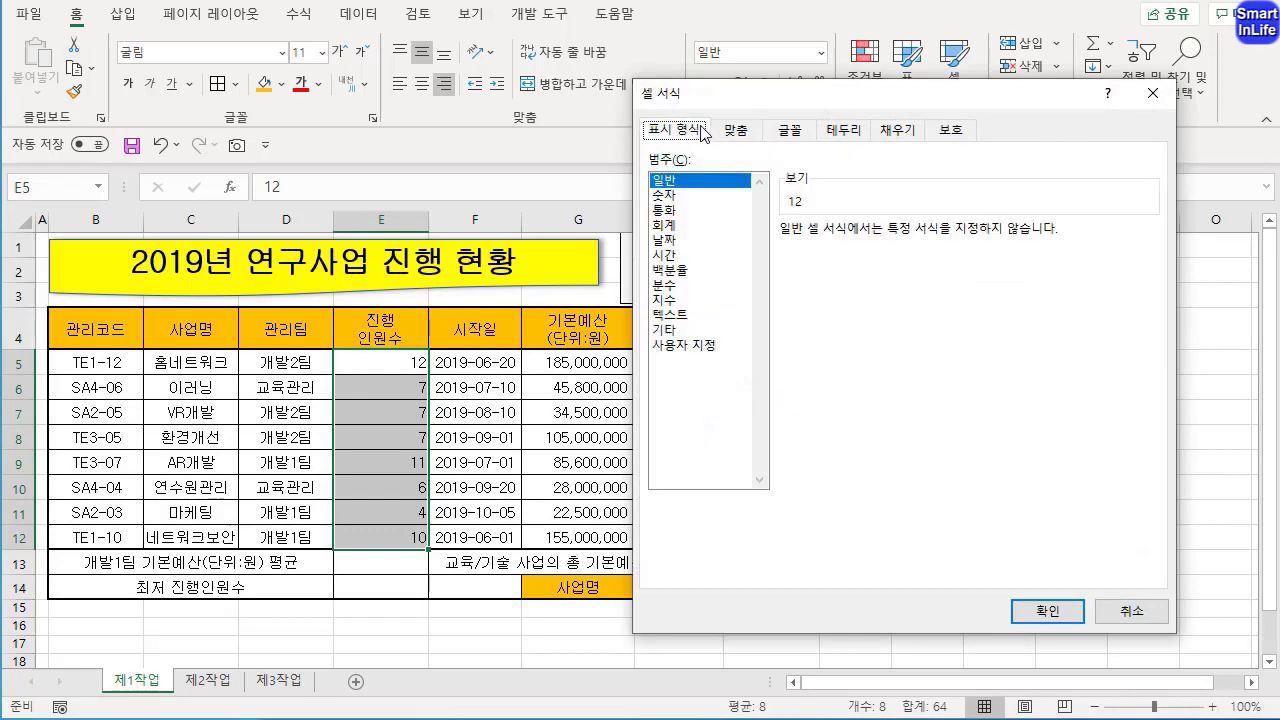
{"action": "left_click", "coordinate": [700, 345]}
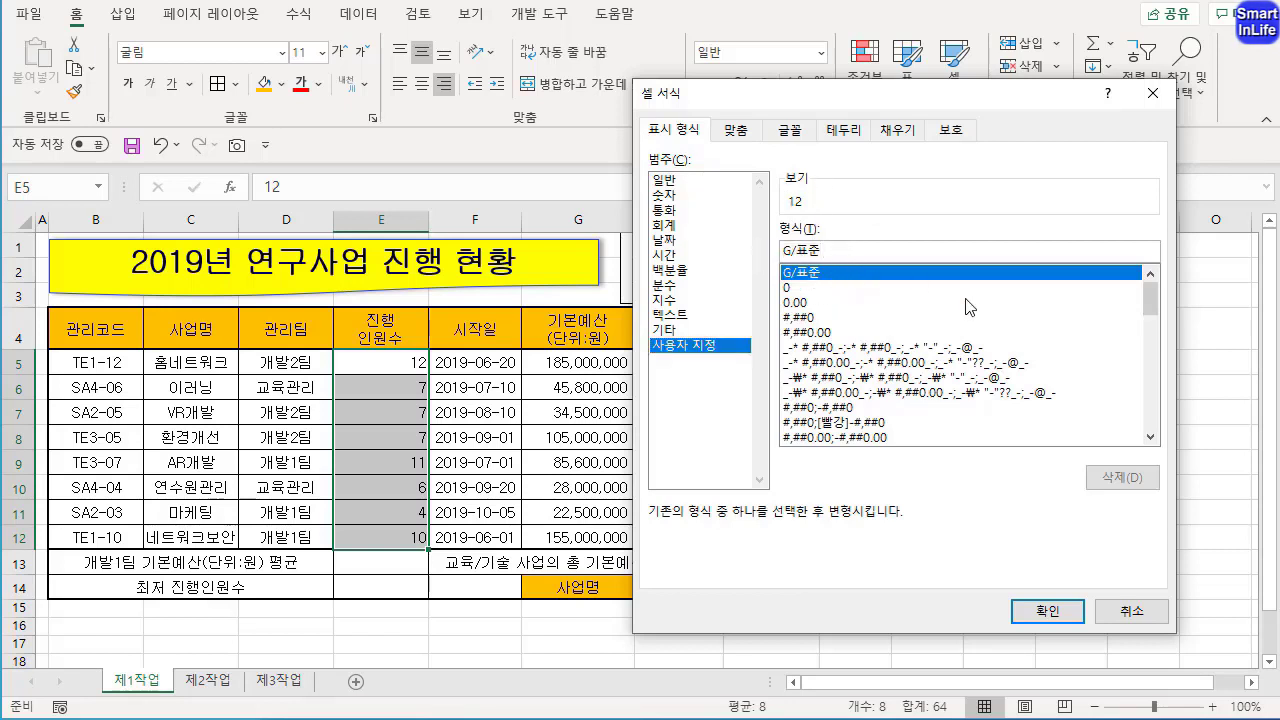
{"action": "type", "text": "\"명\""}
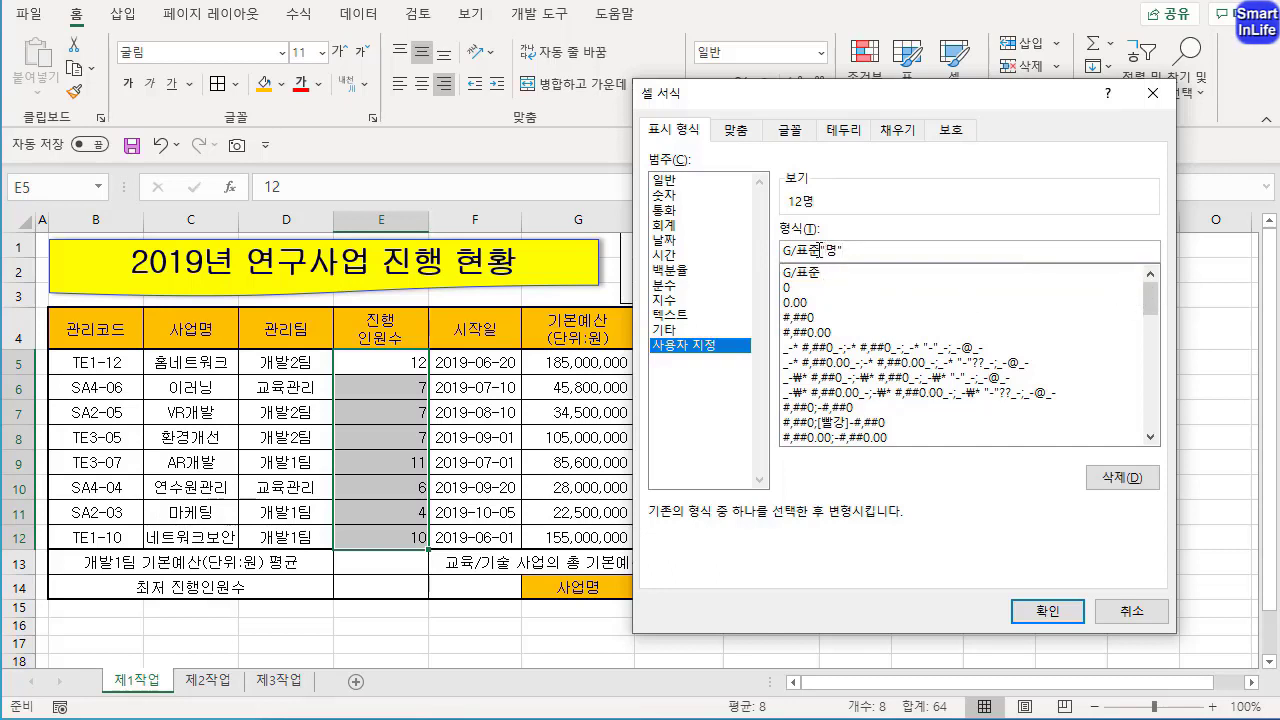
{"action": "left_click_drag", "start_coordinate": [818, 250], "coordinate": [771, 277]}
{"action": "type", "text": "#,##0"}
{"action": "left_click", "coordinate": [1047, 611]}
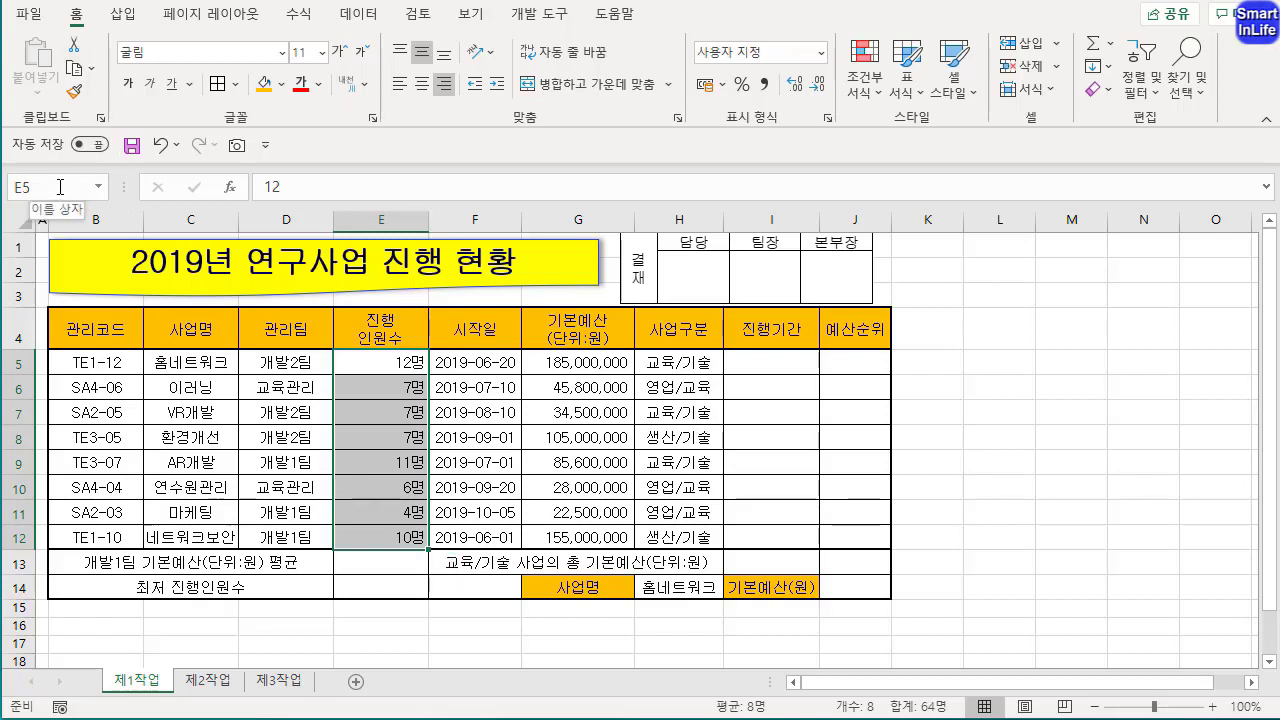
Define the name 진행인원수 for the range E5:E12
{"action": "mouse_move", "coordinate": [28, 212]}
{"action": "left_mouse_down"}
{"action": "mouse_move", "coordinate": [100, 190]}
{"action": "mouse_move", "coordinate": [38, 230]}
{"action": "left_mouse_up"}
{"action": "key", "text": "Escape"}
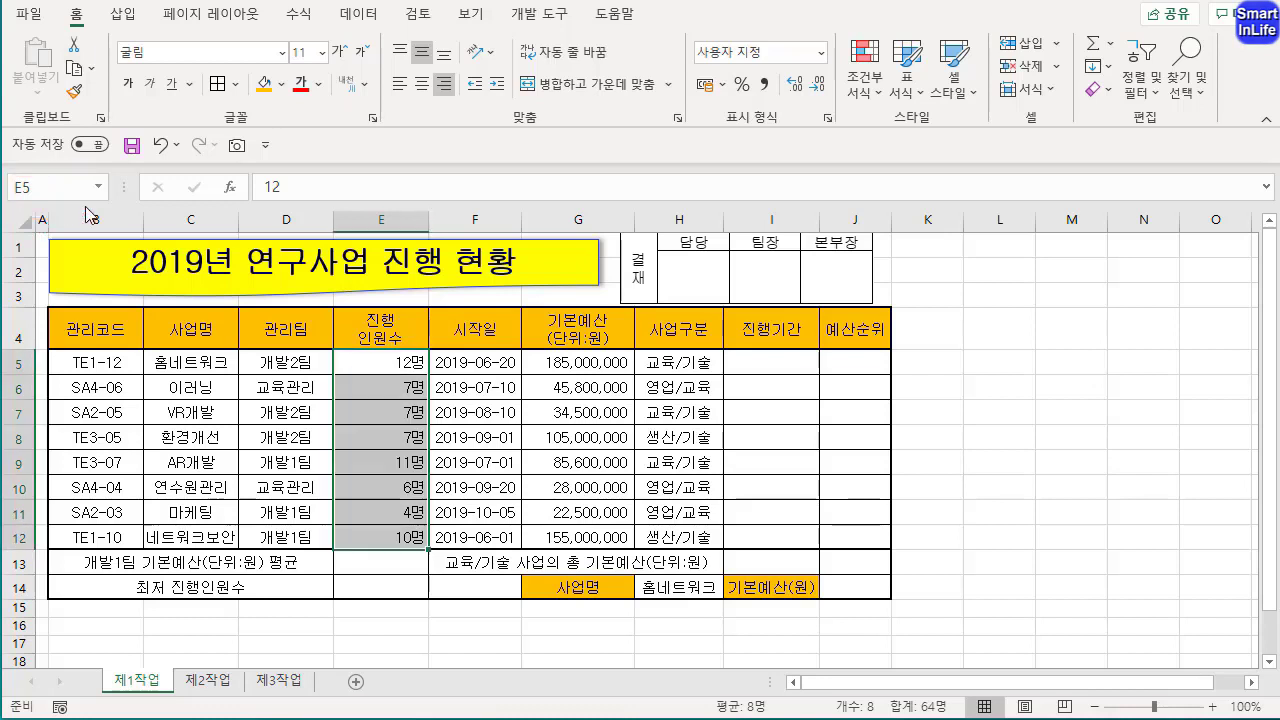
{"action": "left_click", "coordinate": [80, 187]}
{"action": "type", "text": "진행인원수"}
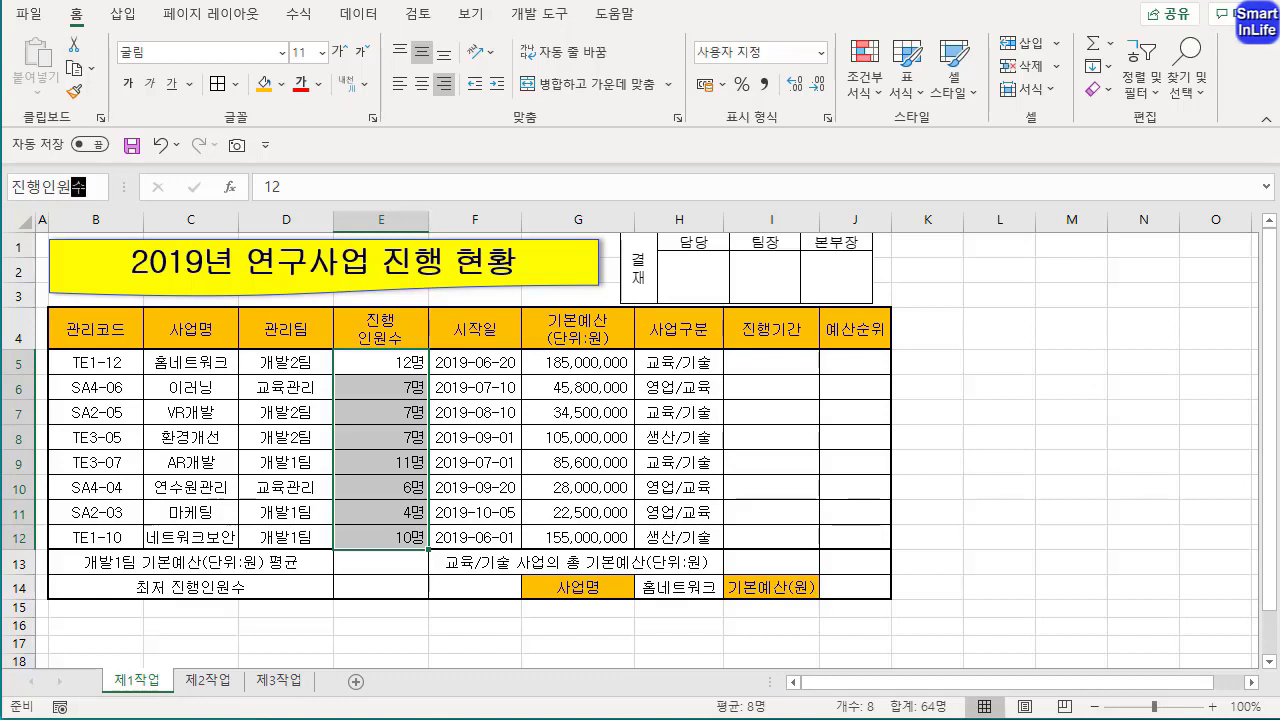
{"action": "key", "text": "Return"}
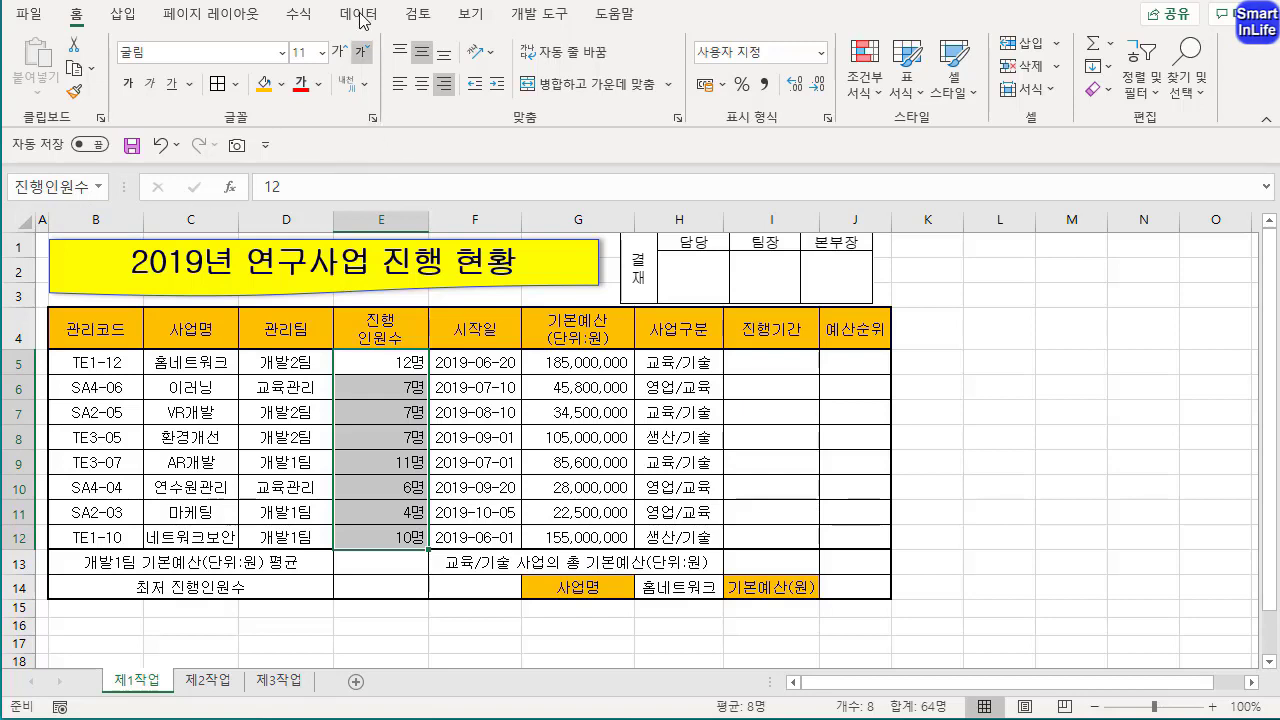
Review the defined name 진행인원수 and its edit settings in the Name Manager, and close it without changes
{"action": "left_click", "coordinate": [299, 14]}
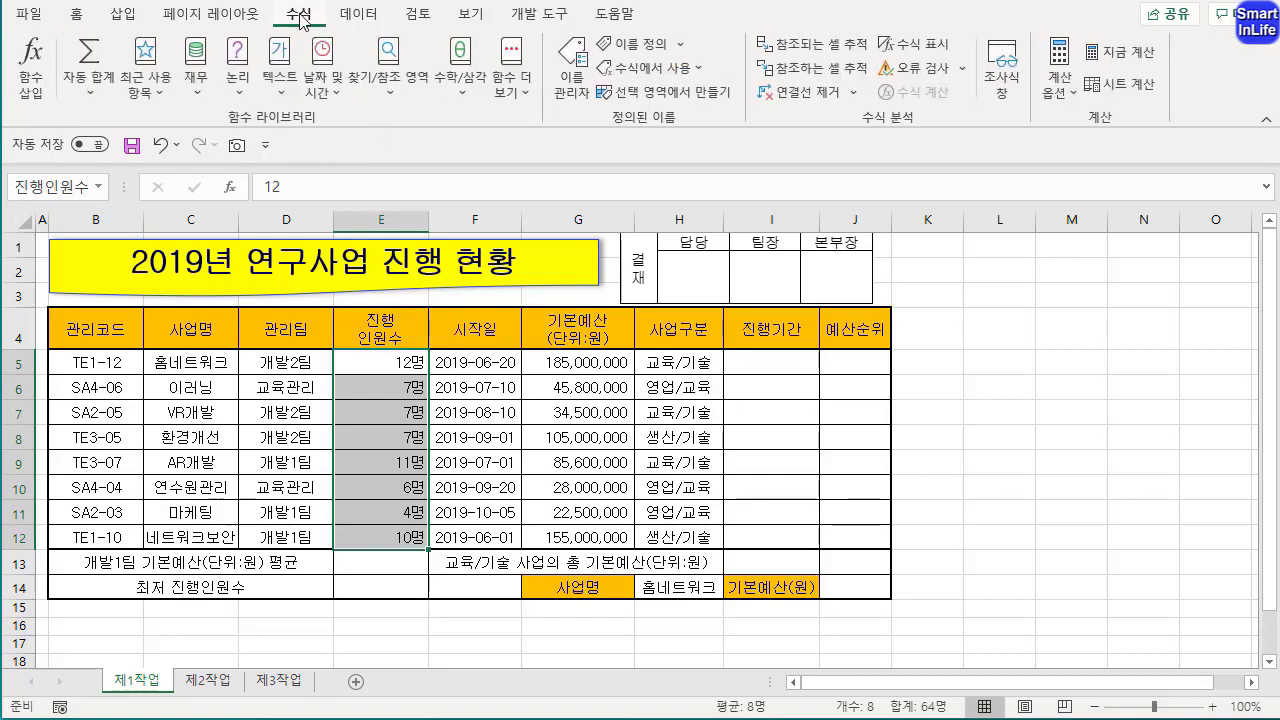
{"action": "left_click", "coordinate": [578, 88]}
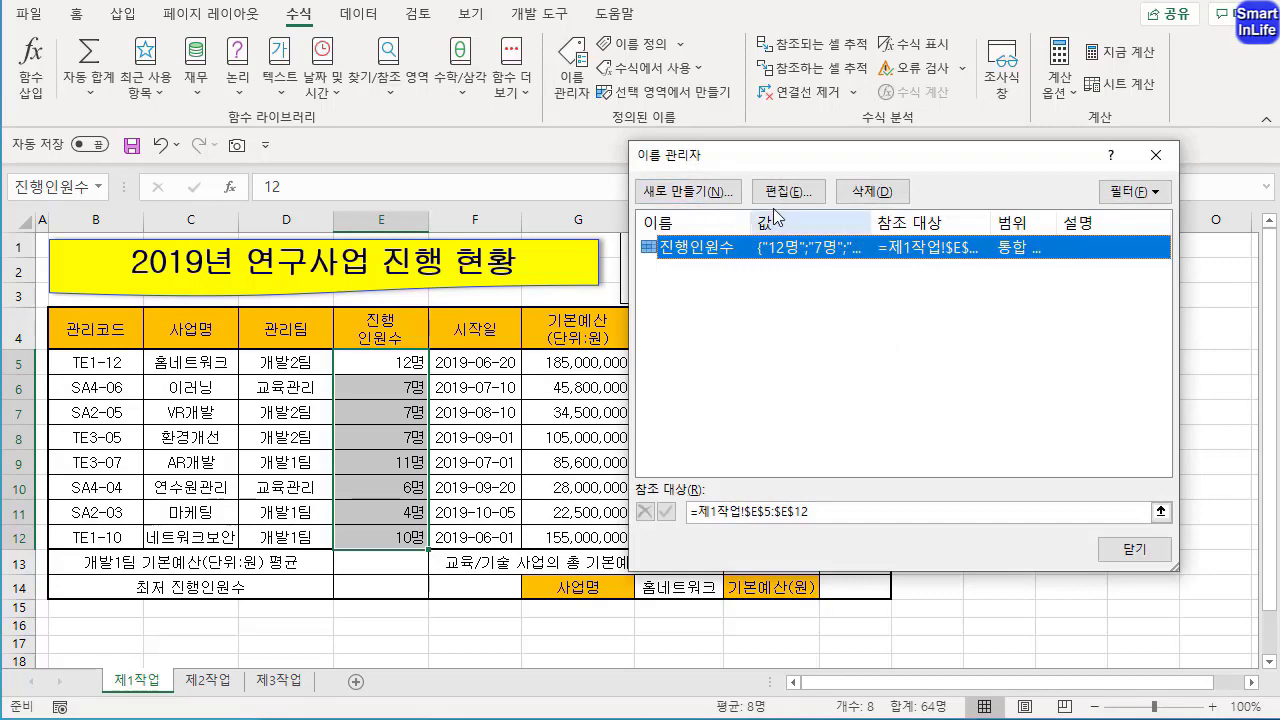
{"action": "left_click", "coordinate": [793, 193]}
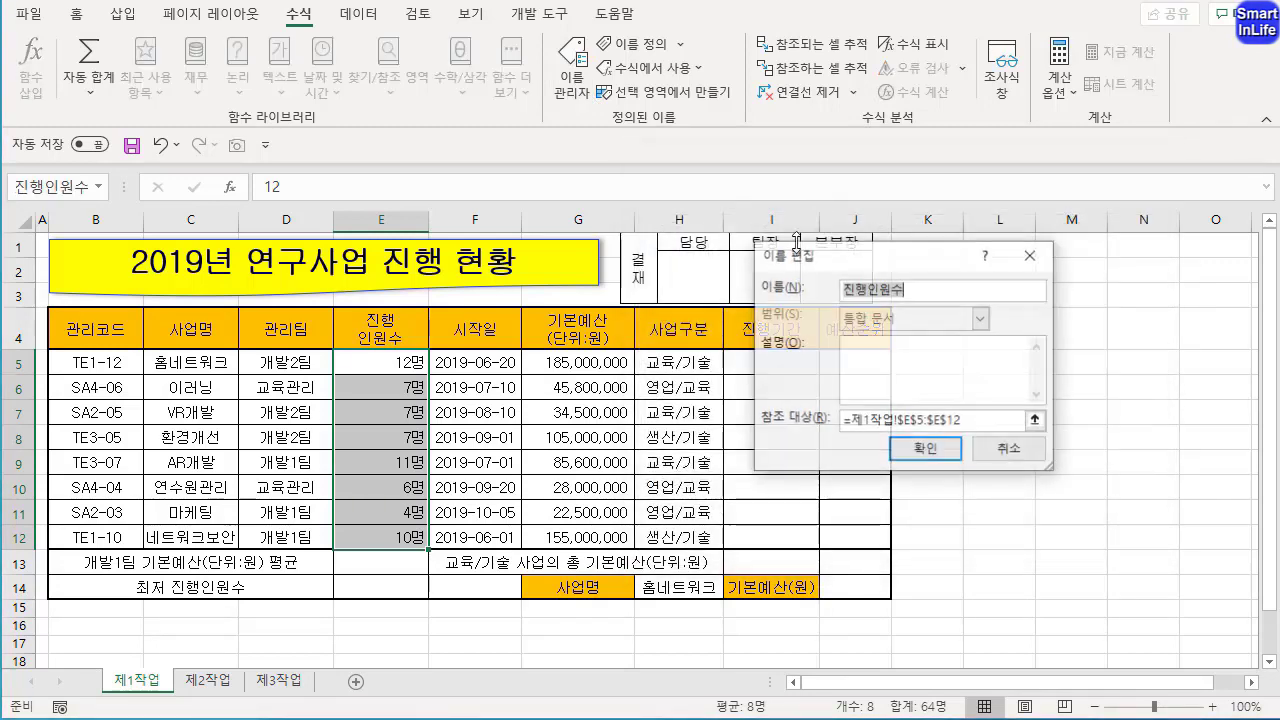
{"action": "left_click", "coordinate": [1009, 449]}
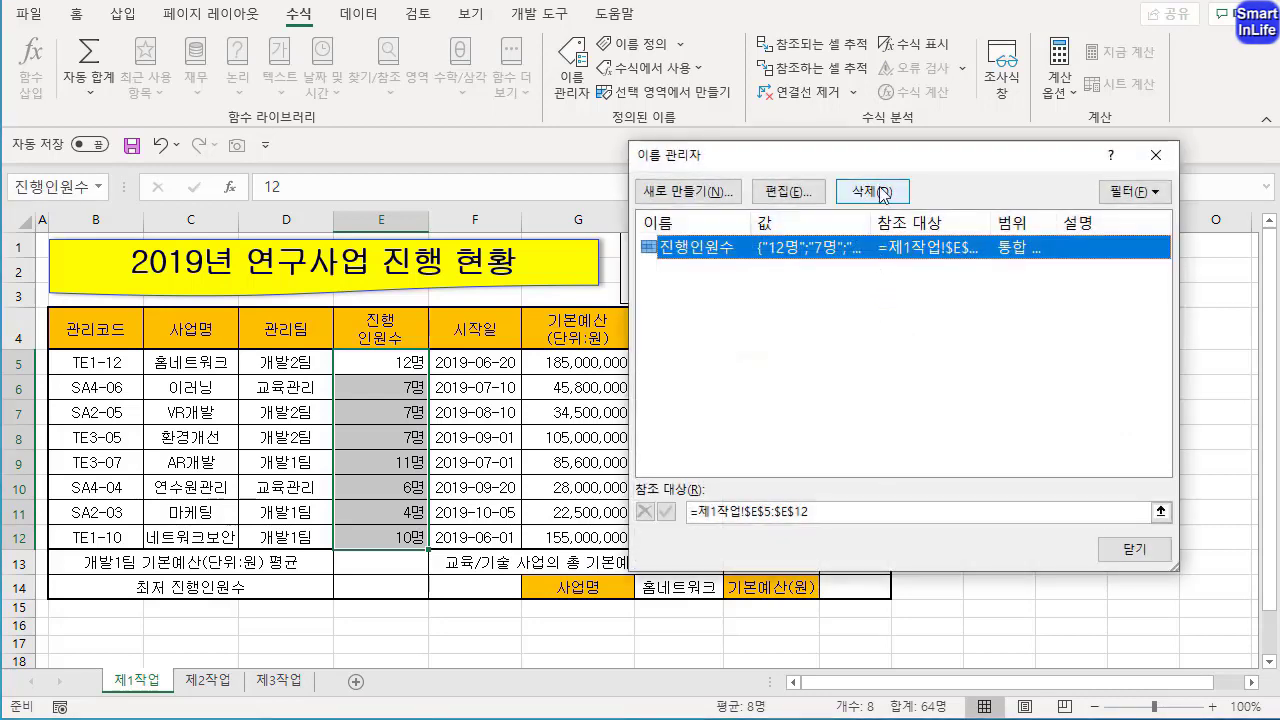
{"action": "left_click", "coordinate": [1156, 155]}
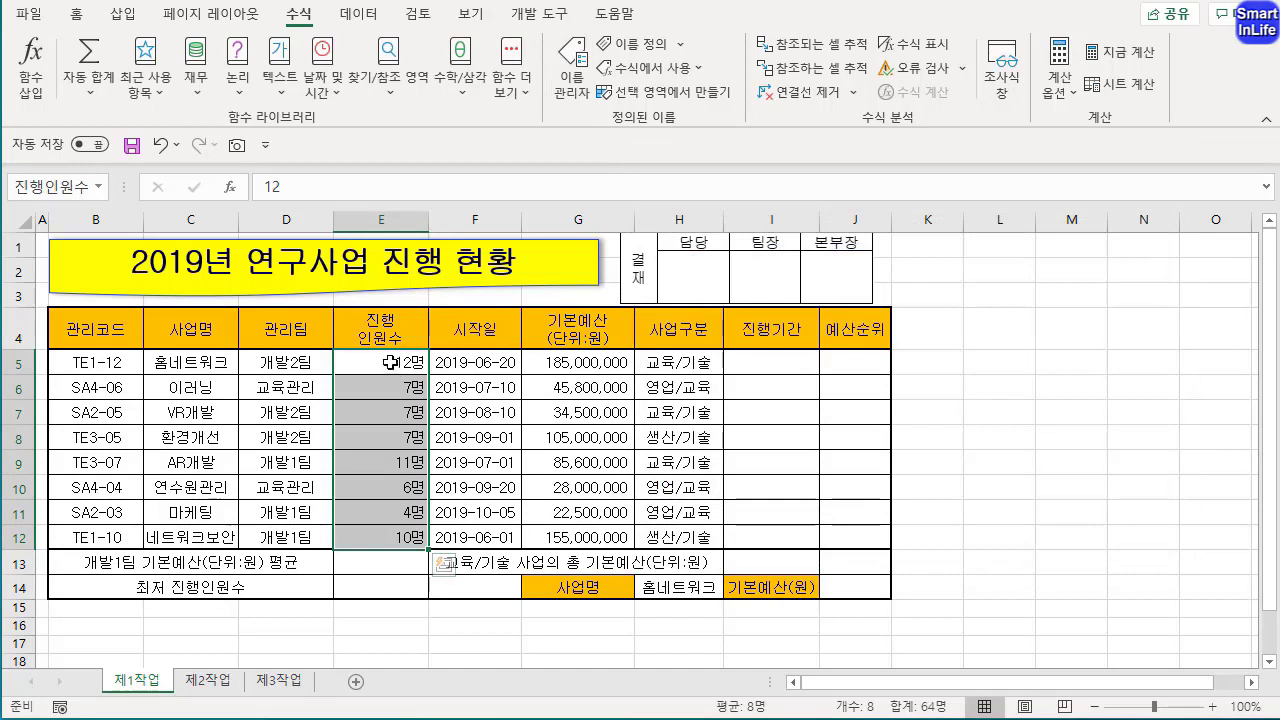
{"action": "left_click", "coordinate": [419, 445]}
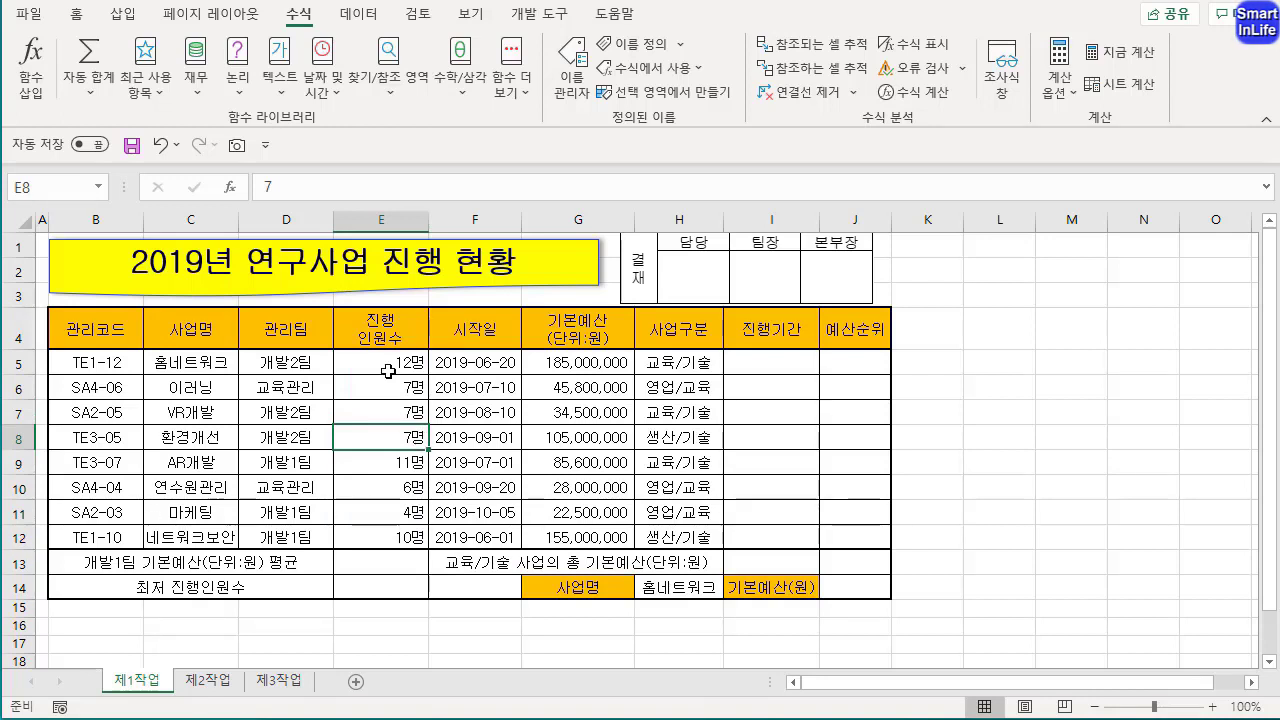
{"action": "left_click_drag", "start_coordinate": [396, 366], "coordinate": [396, 536]}
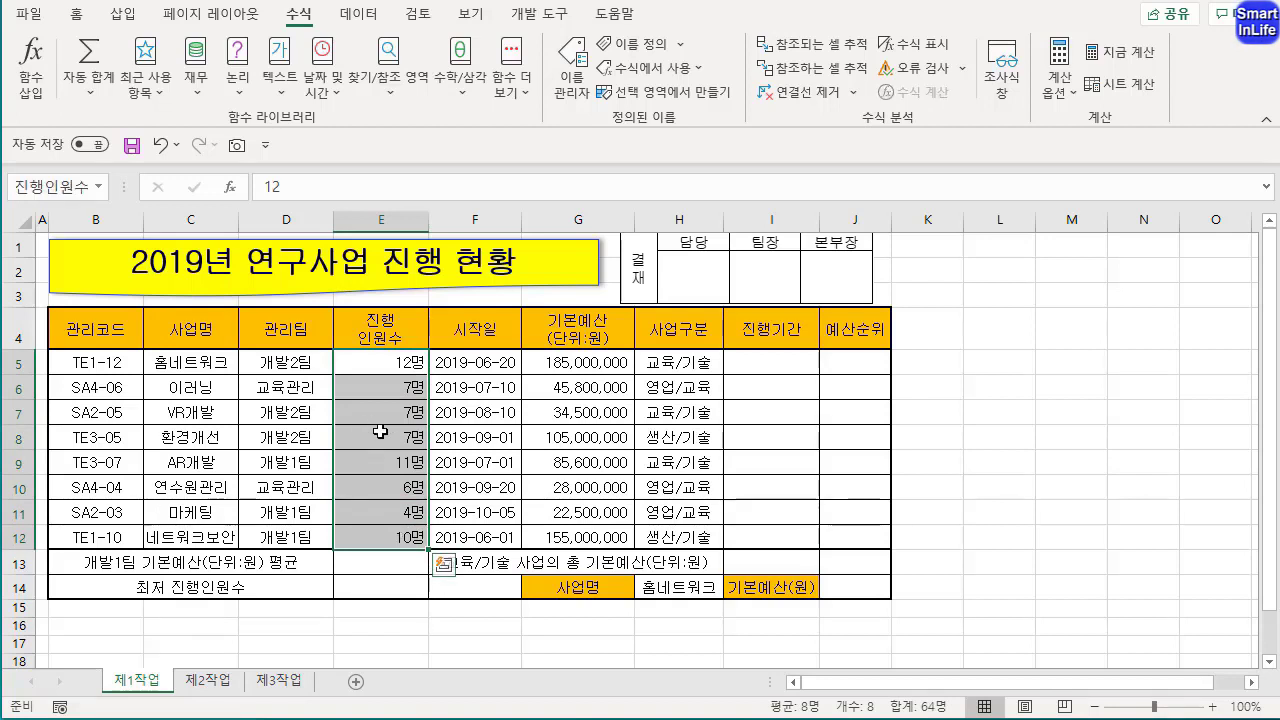
{"action": "left_click_drag", "start_coordinate": [108, 372], "coordinate": [690, 437]}
{"action": "left_click_drag", "start_coordinate": [796, 489], "coordinate": [837, 531]}
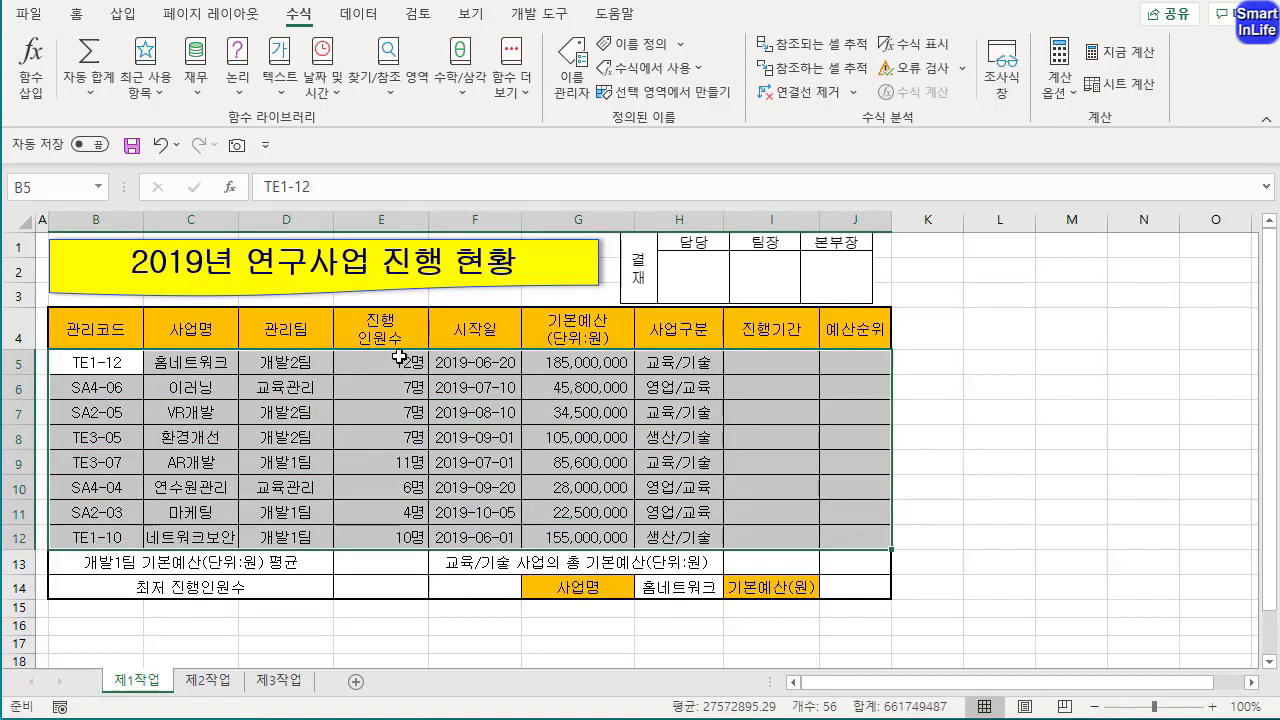
Create a data bar conditional formatting rule for E5:E12 with the minimum type 최소값 and the maximum type 최대값
{"action": "left_click_drag", "start_coordinate": [399, 357], "coordinate": [405, 537]}
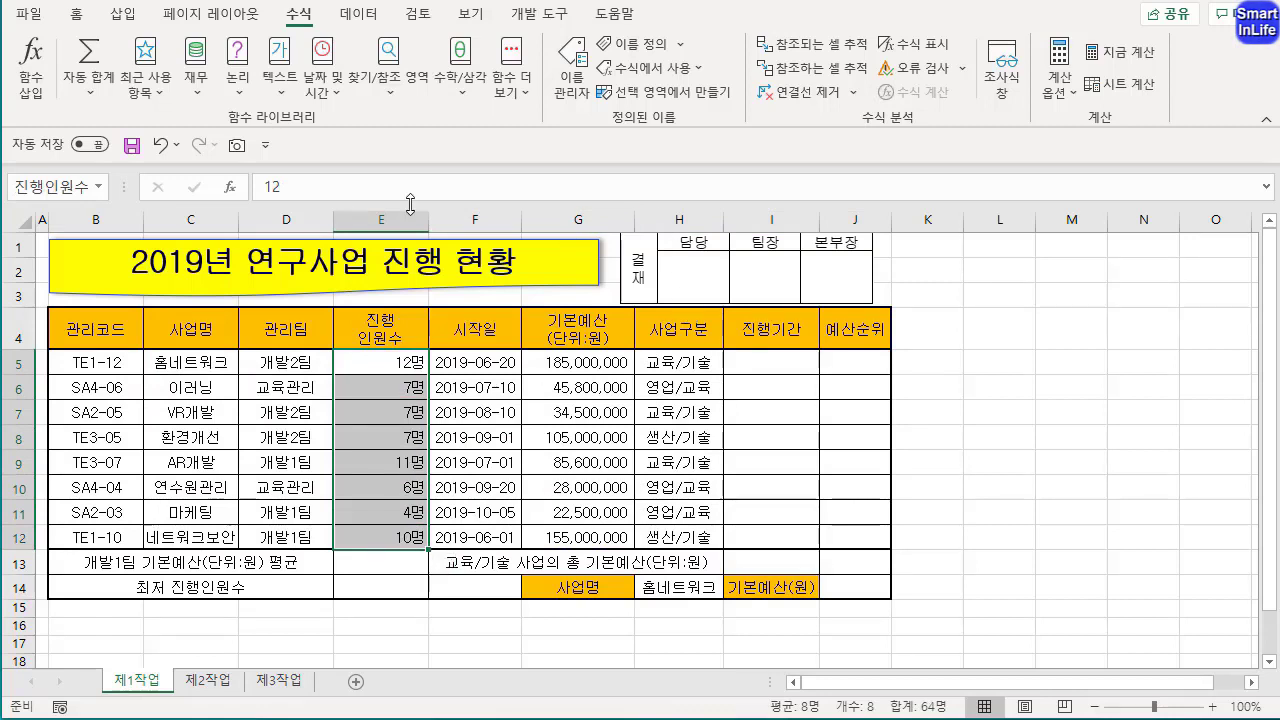
{"action": "left_click", "coordinate": [82, 15]}
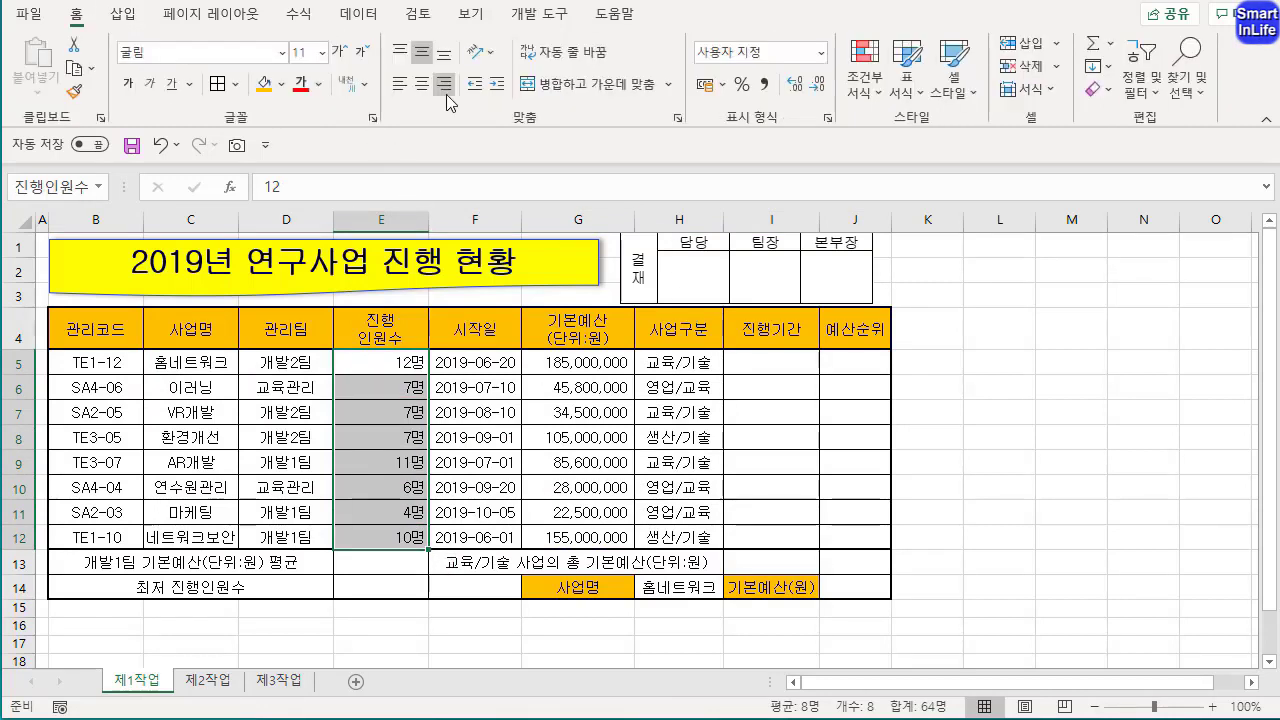
{"action": "left_click", "coordinate": [866, 97]}
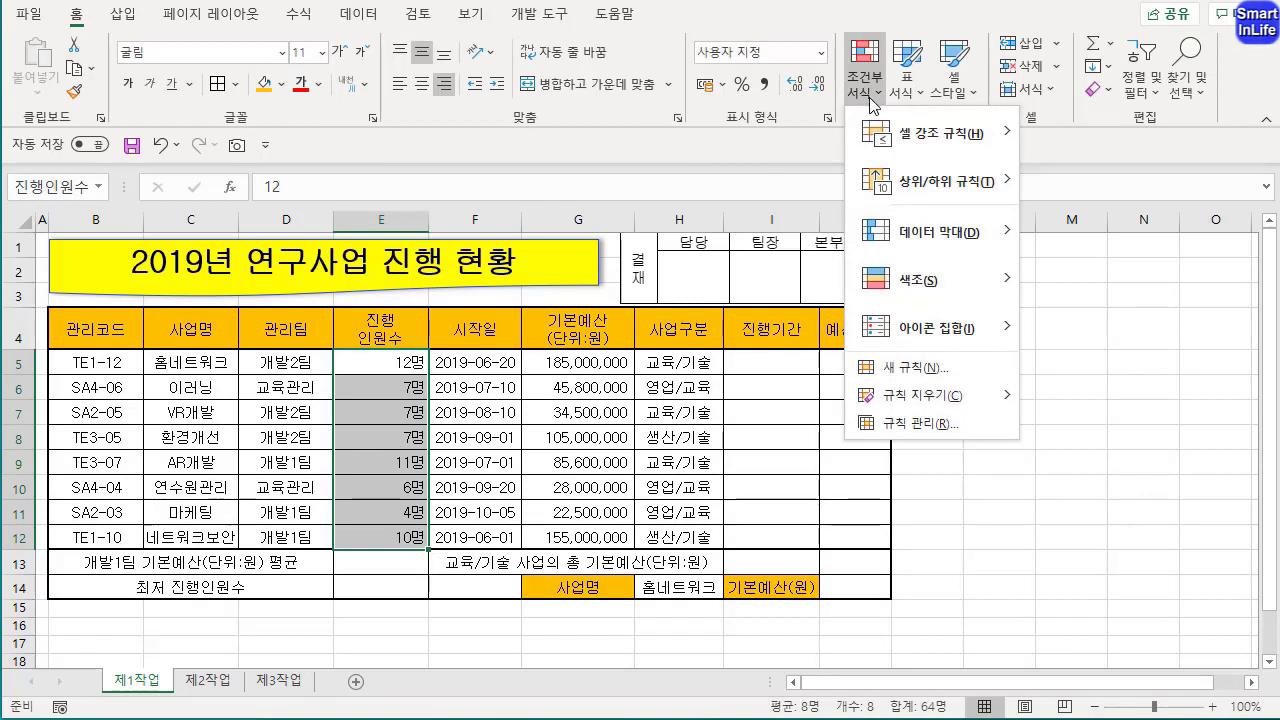
{"action": "mouse_move", "coordinate": [927, 246]}
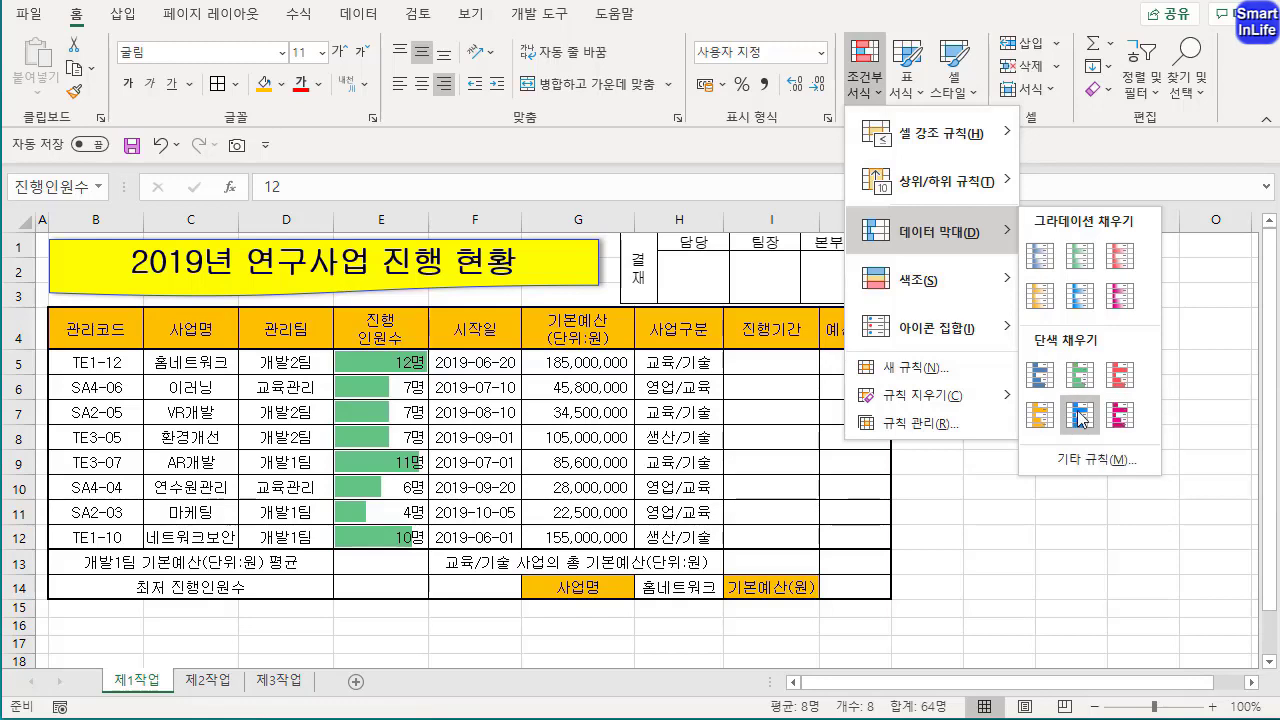
{"action": "left_click", "coordinate": [1080, 461]}
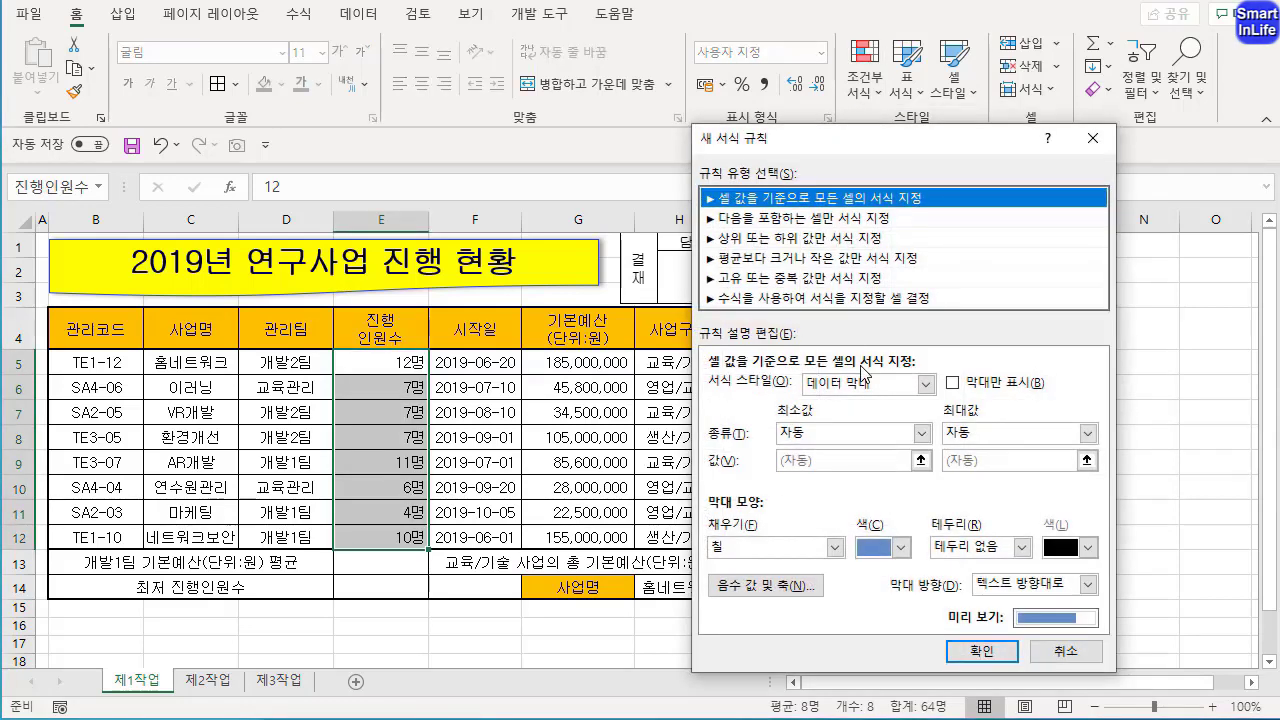
{"action": "left_click_drag", "start_coordinate": [822, 141], "coordinate": [678, 79]}
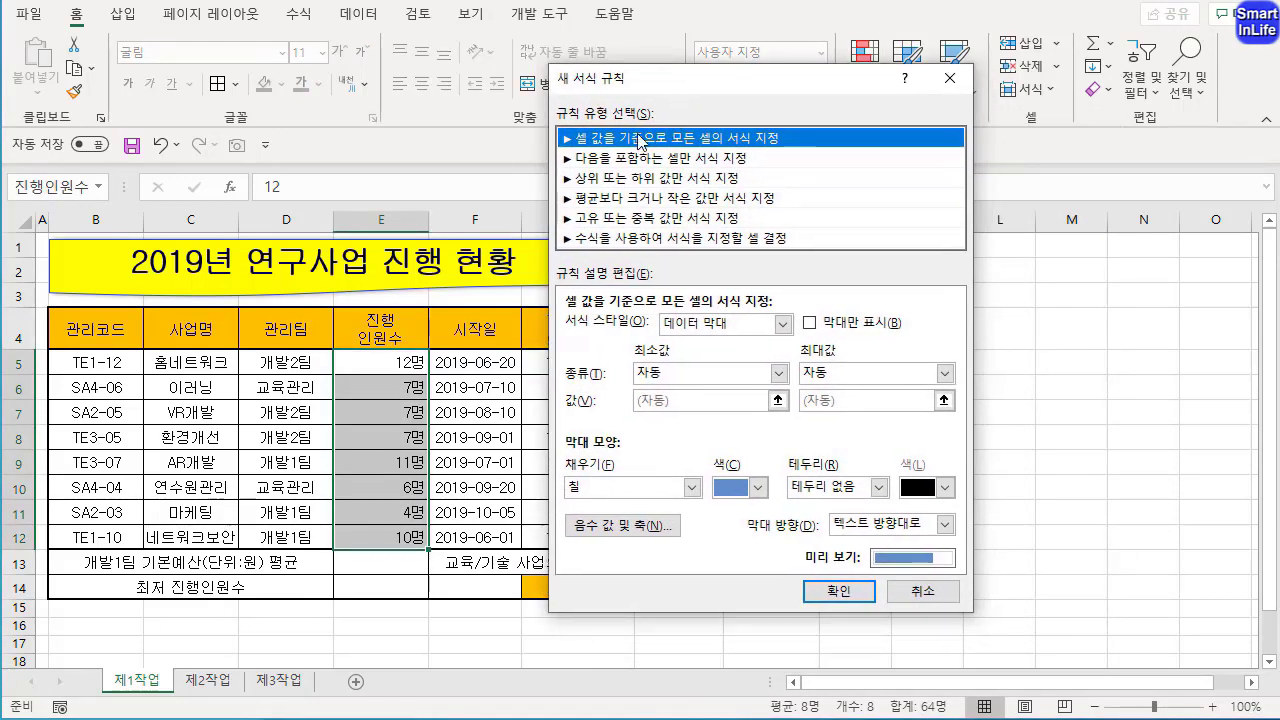
{"action": "left_click", "coordinate": [750, 375]}
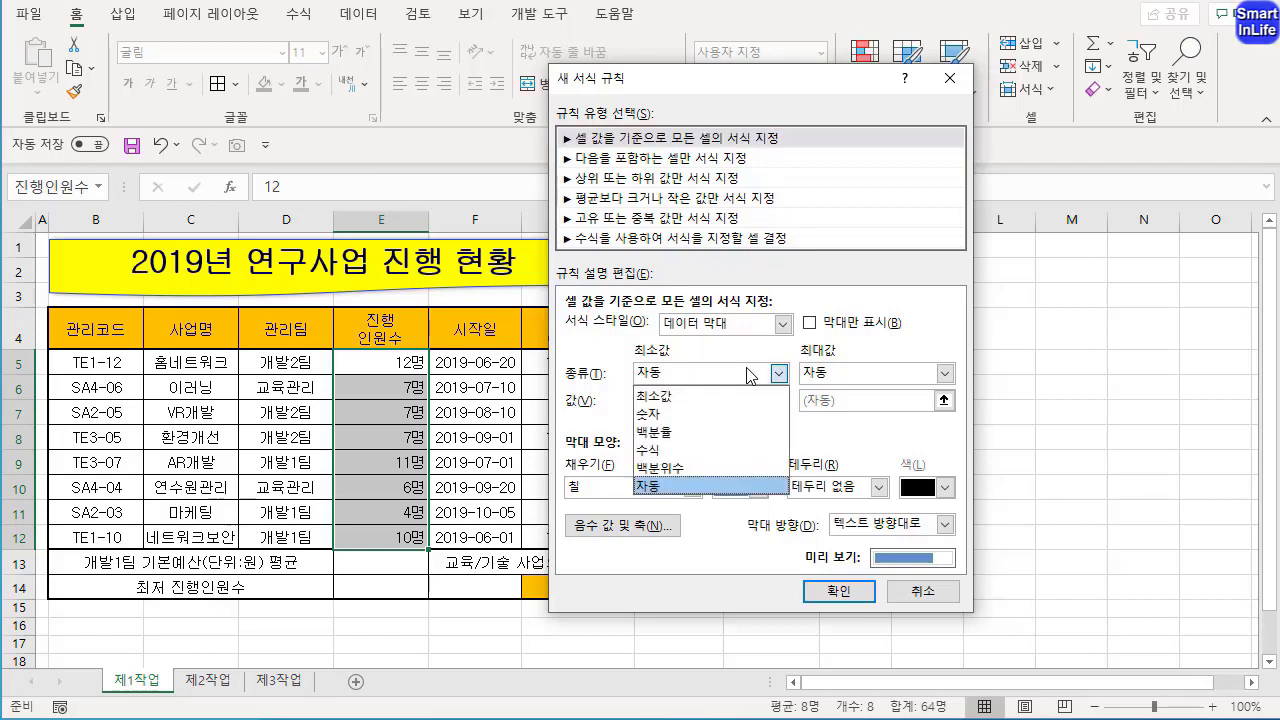
{"action": "left_click", "coordinate": [748, 394]}
{"action": "left_click", "coordinate": [845, 376]}
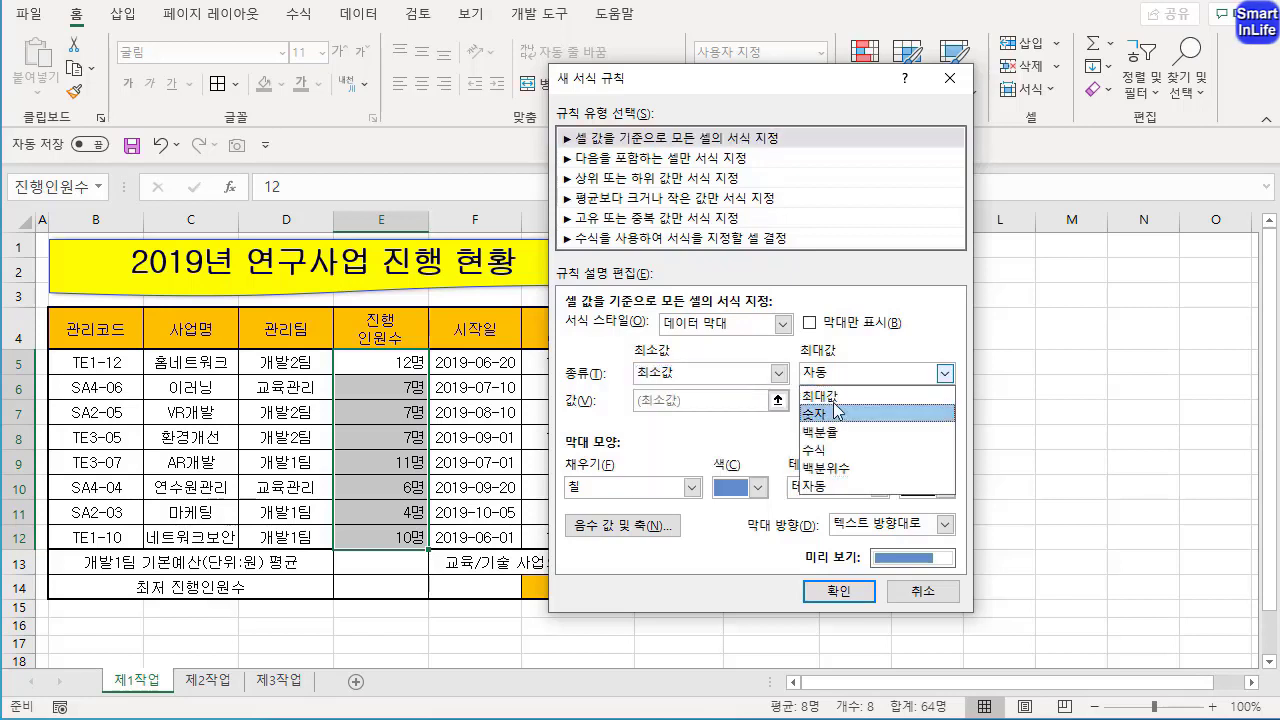
{"action": "left_click", "coordinate": [842, 391]}
Set the data bar colour to standard green, apply the rule to E5:E12 and deselect the range
{"action": "left_click", "coordinate": [758, 490]}
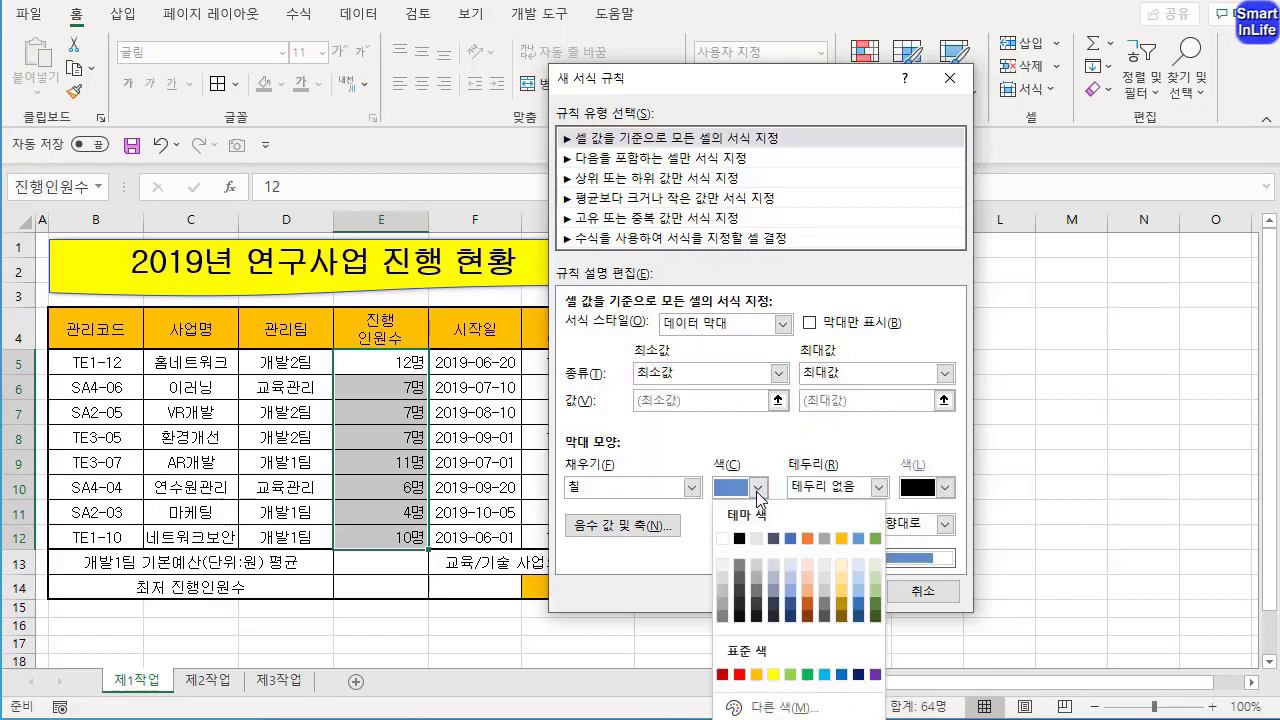
{"action": "left_click", "coordinate": [809, 675]}
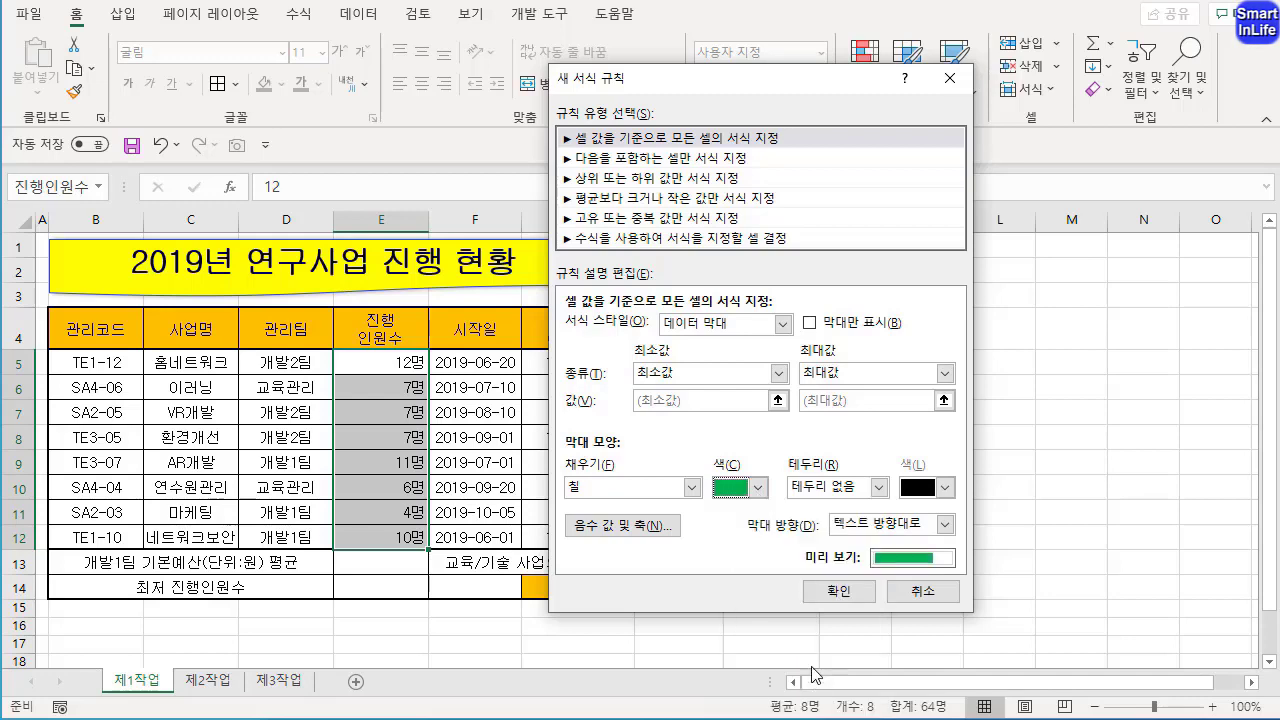
{"action": "left_click", "coordinate": [849, 594]}
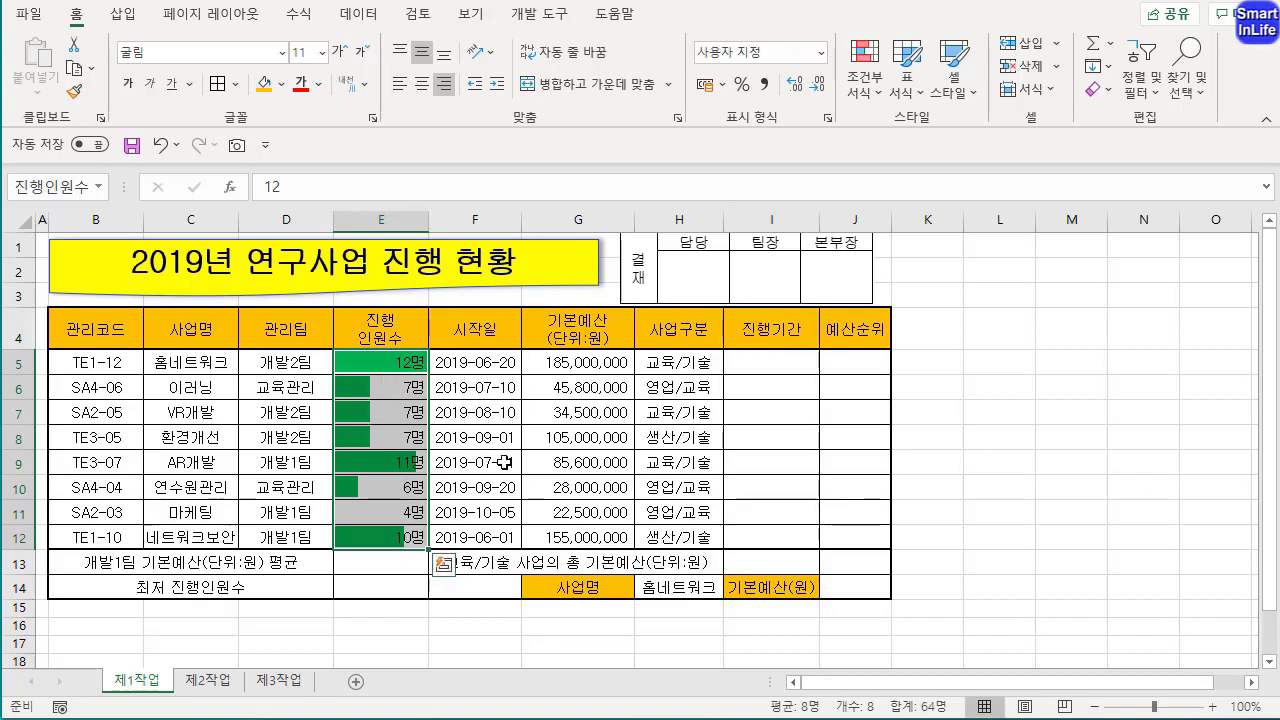
{"action": "left_click", "coordinate": [475, 487]}
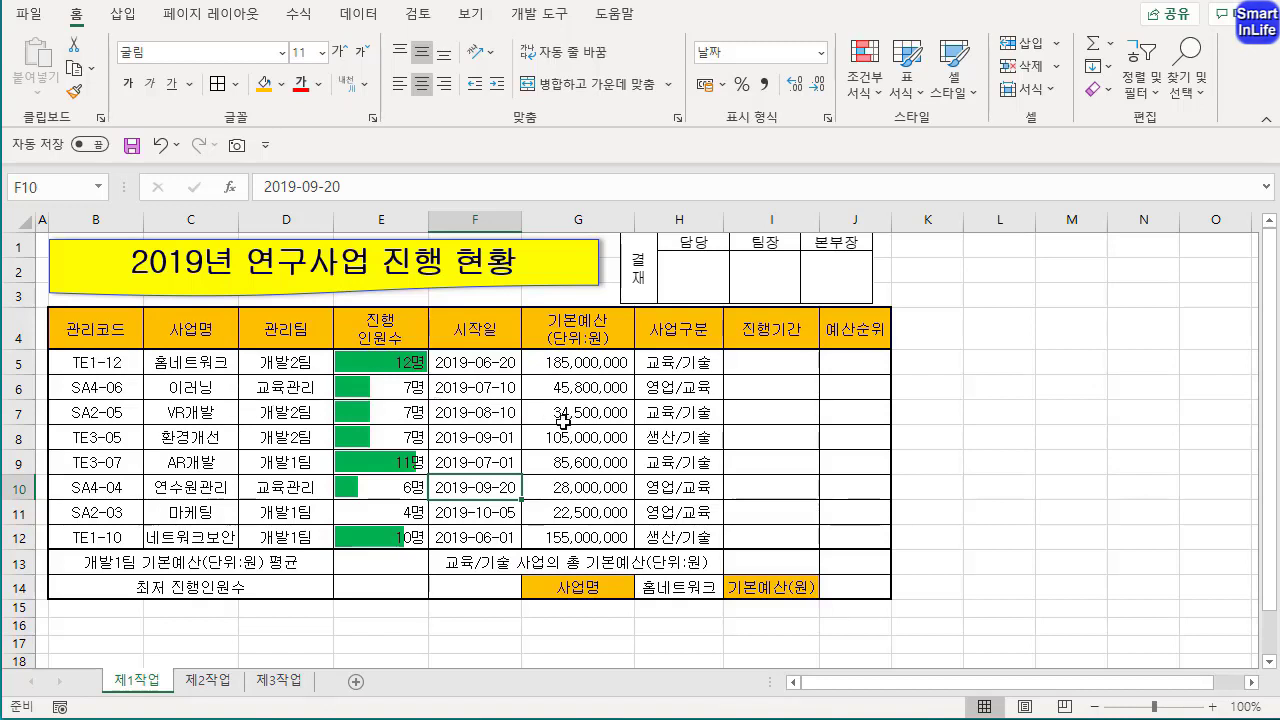
Shift the approval box picture sideways to line up with the table's right edge, and deselect it
{"action": "left_click_drag", "start_coordinate": [834, 280], "coordinate": [853, 282]}
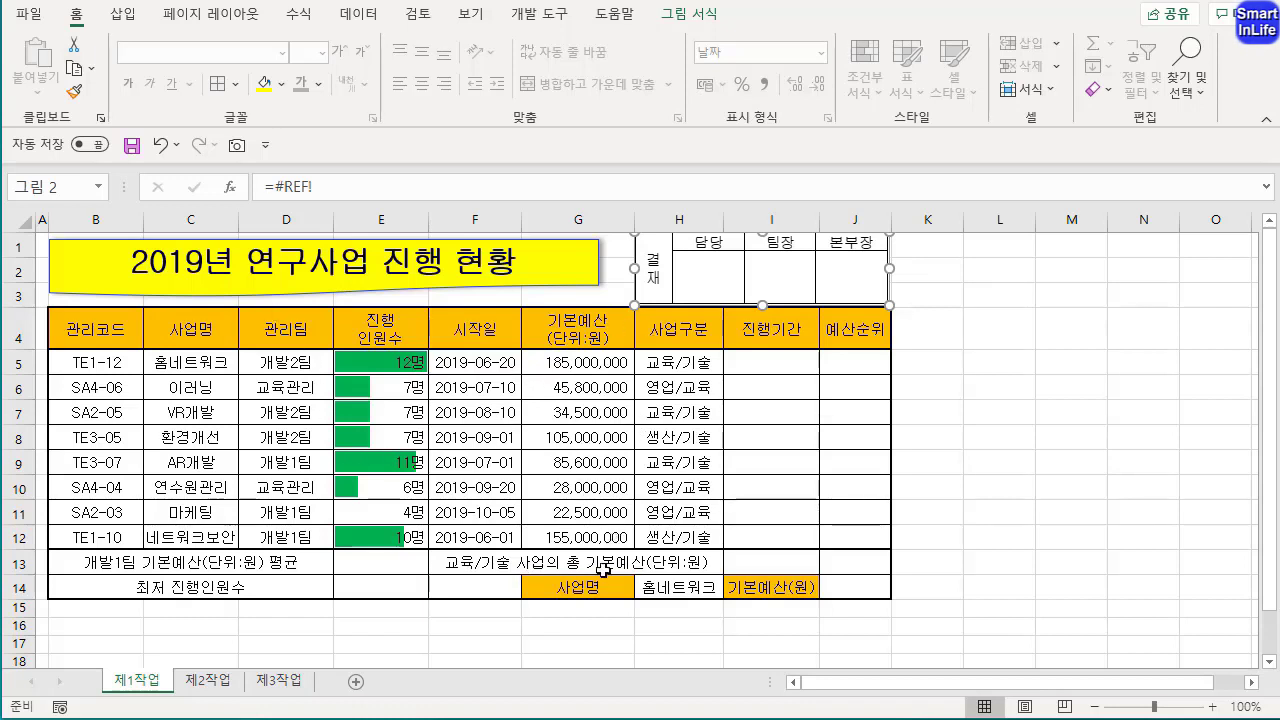
{"action": "left_click", "coordinate": [562, 566]}
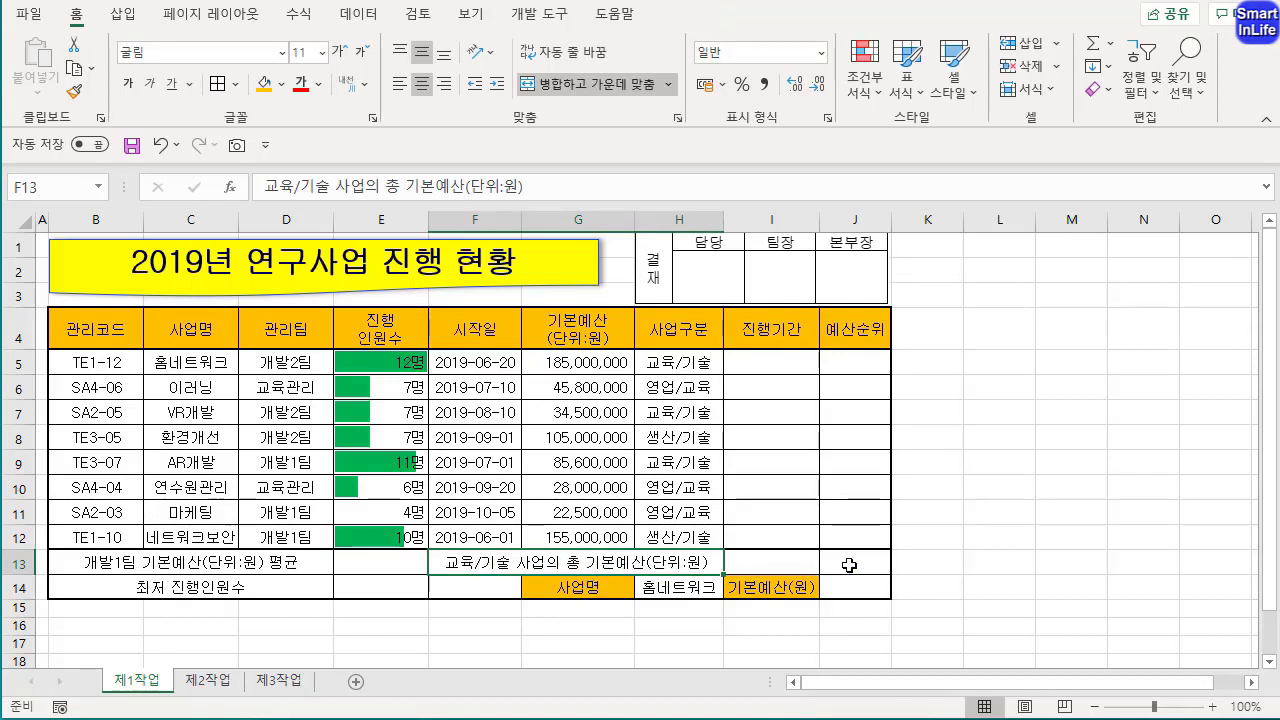
Unmerge the cells F13:H13, and merge and centre G13:I13 instead
{"action": "left_click_drag", "start_coordinate": [790, 566], "coordinate": [606, 562]}
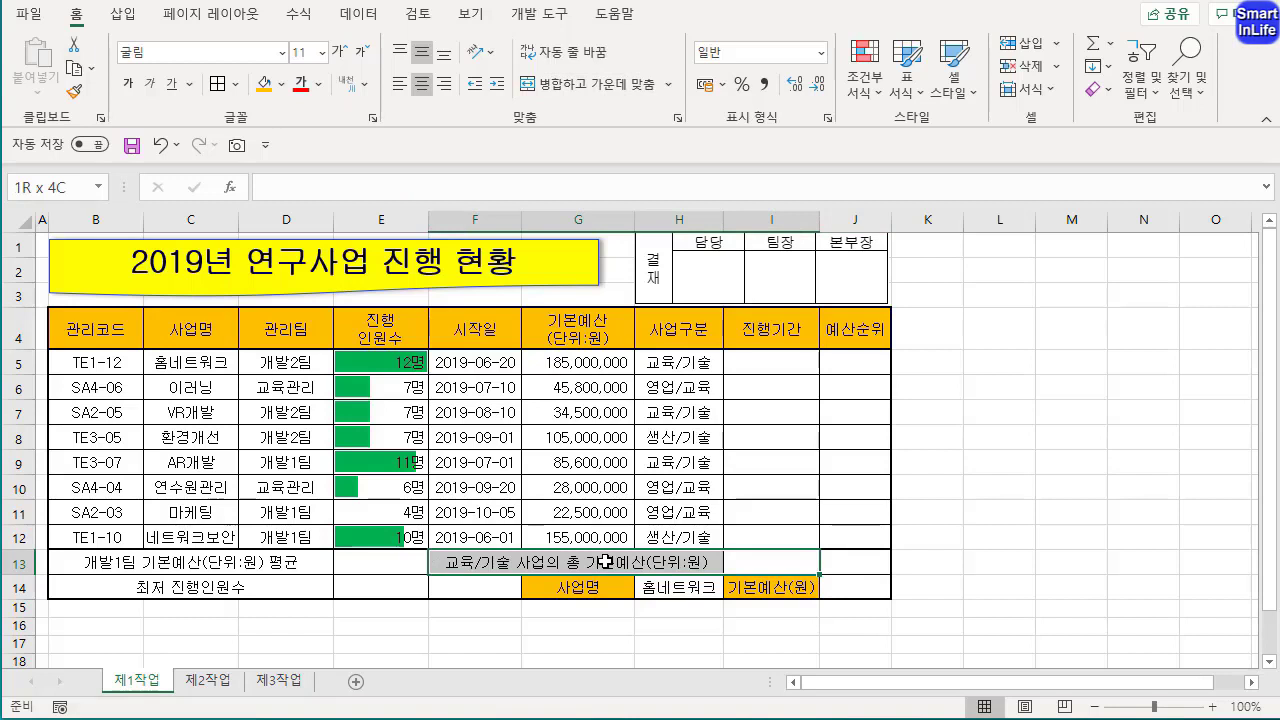
{"action": "left_click", "coordinate": [578, 564]}
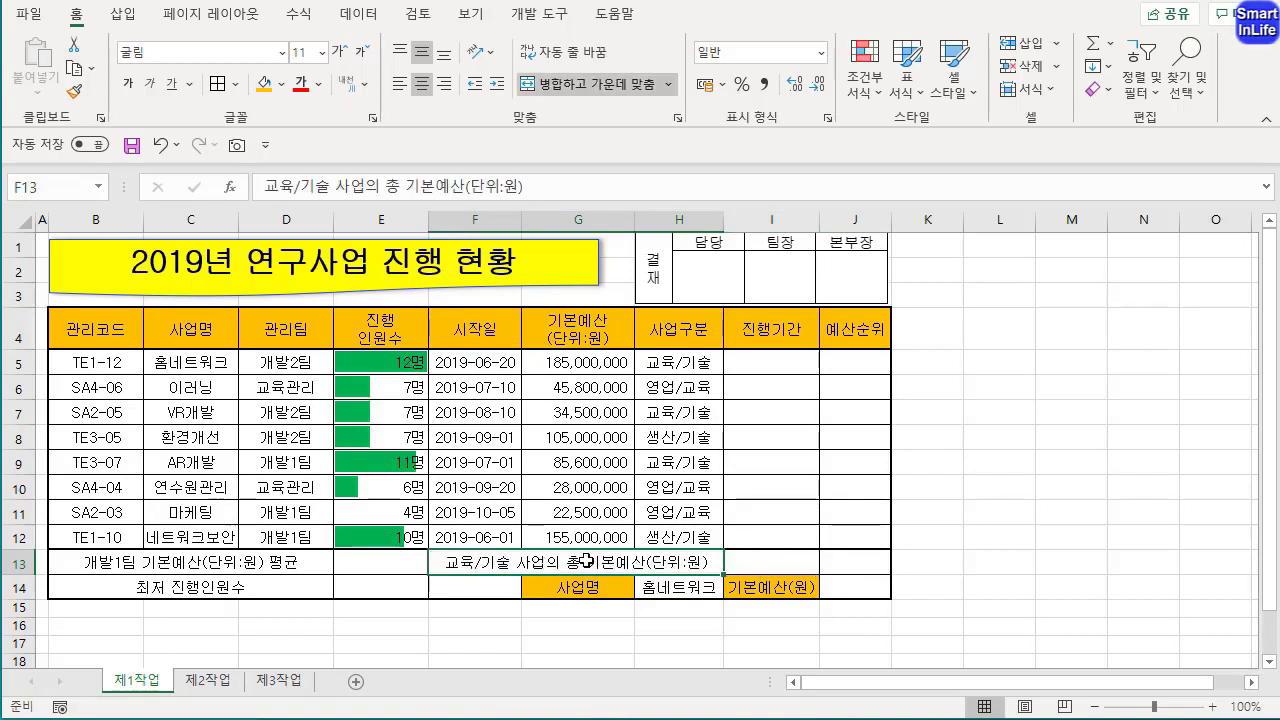
{"action": "left_click", "coordinate": [584, 85]}
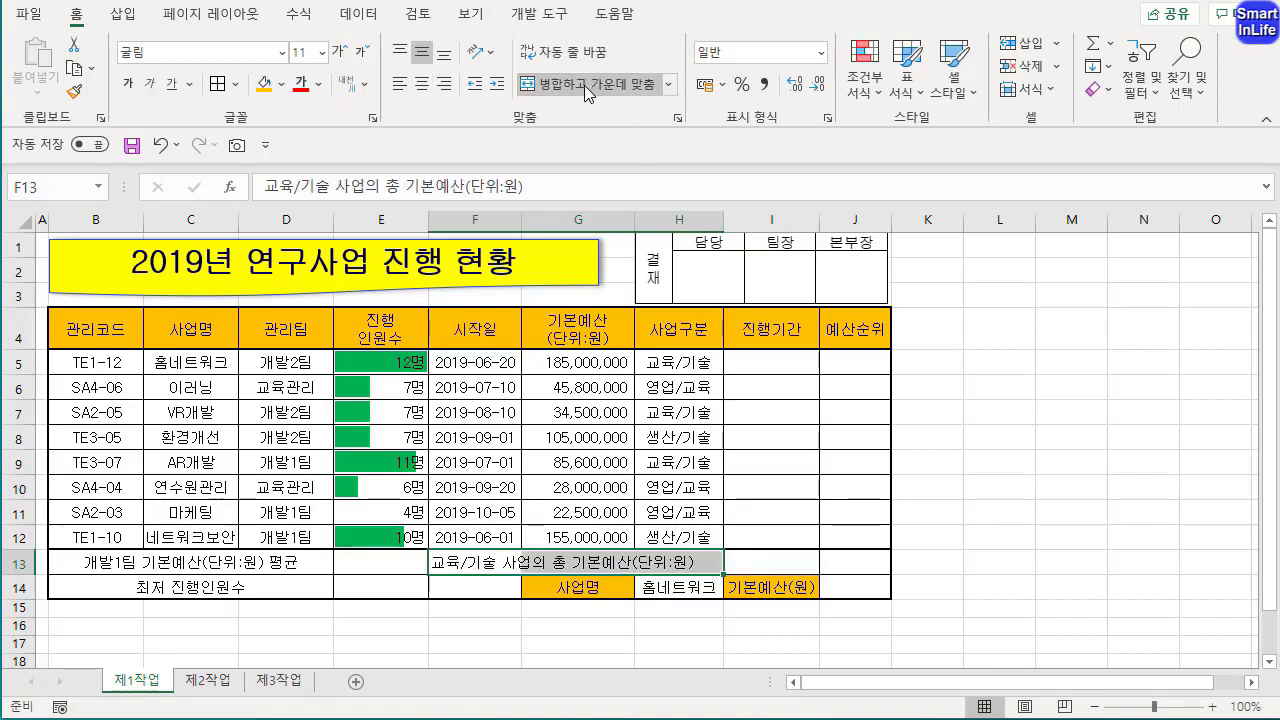
{"action": "left_click", "coordinate": [596, 560]}
{"action": "left_click_drag", "start_coordinate": [664, 565], "coordinate": [733, 567]}
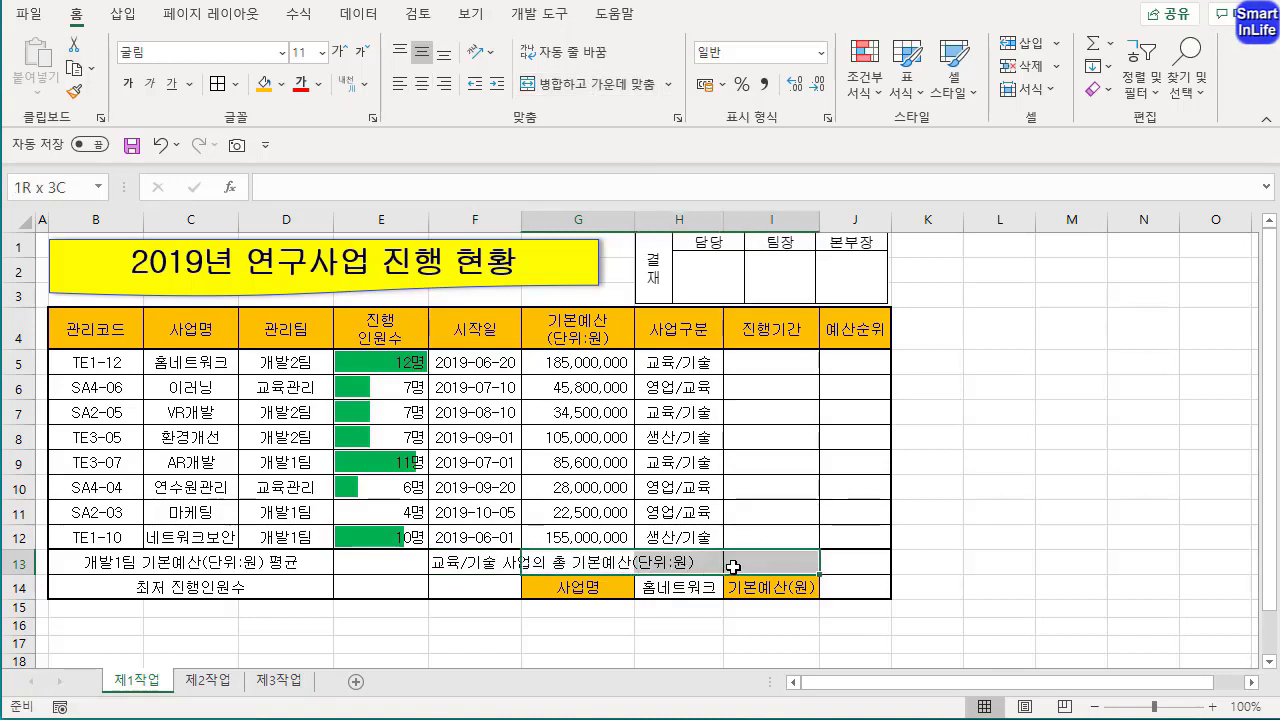
{"action": "left_click_drag", "start_coordinate": [588, 565], "coordinate": [746, 558]}
{"action": "left_click", "coordinate": [596, 84]}
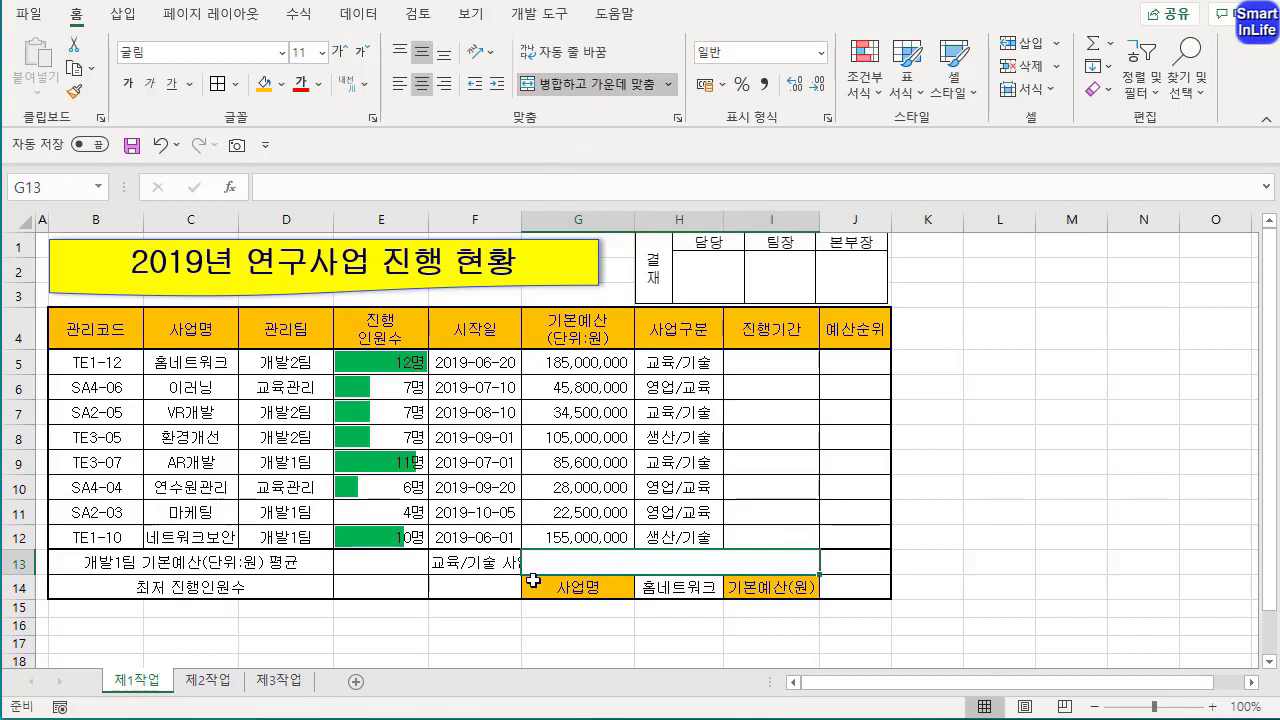
Move the label 교육/기술 사업의 총 기본예산(단위:원) from F13 into the merged cell G13:I13
{"action": "left_click", "coordinate": [483, 563]}
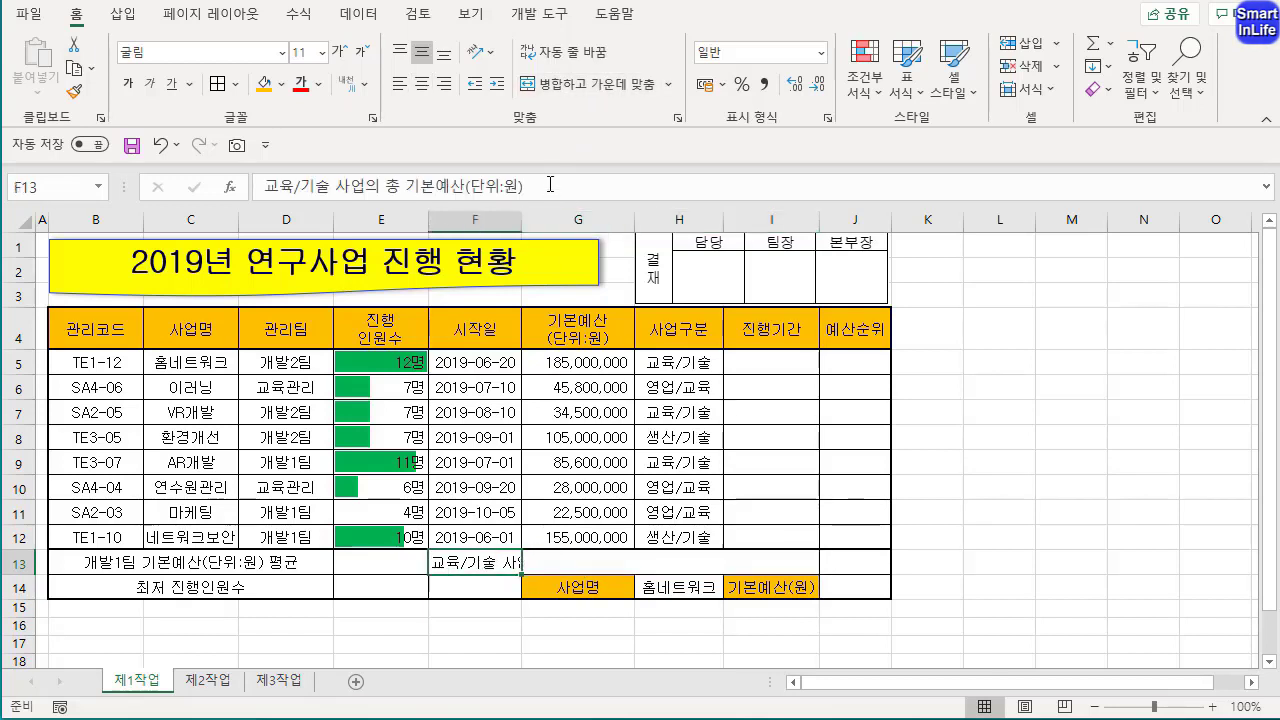
{"action": "left_click_drag", "start_coordinate": [545, 185], "coordinate": [258, 184]}
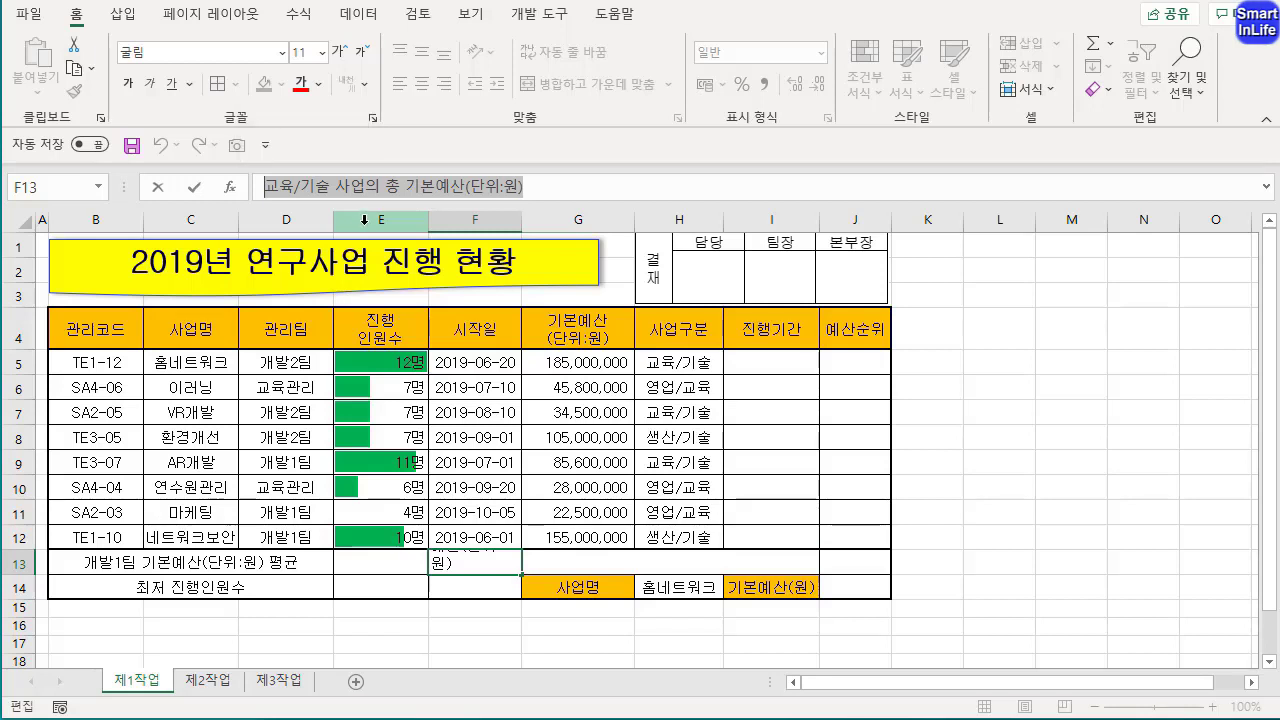
{"action": "key", "text": "ctrl+x"}
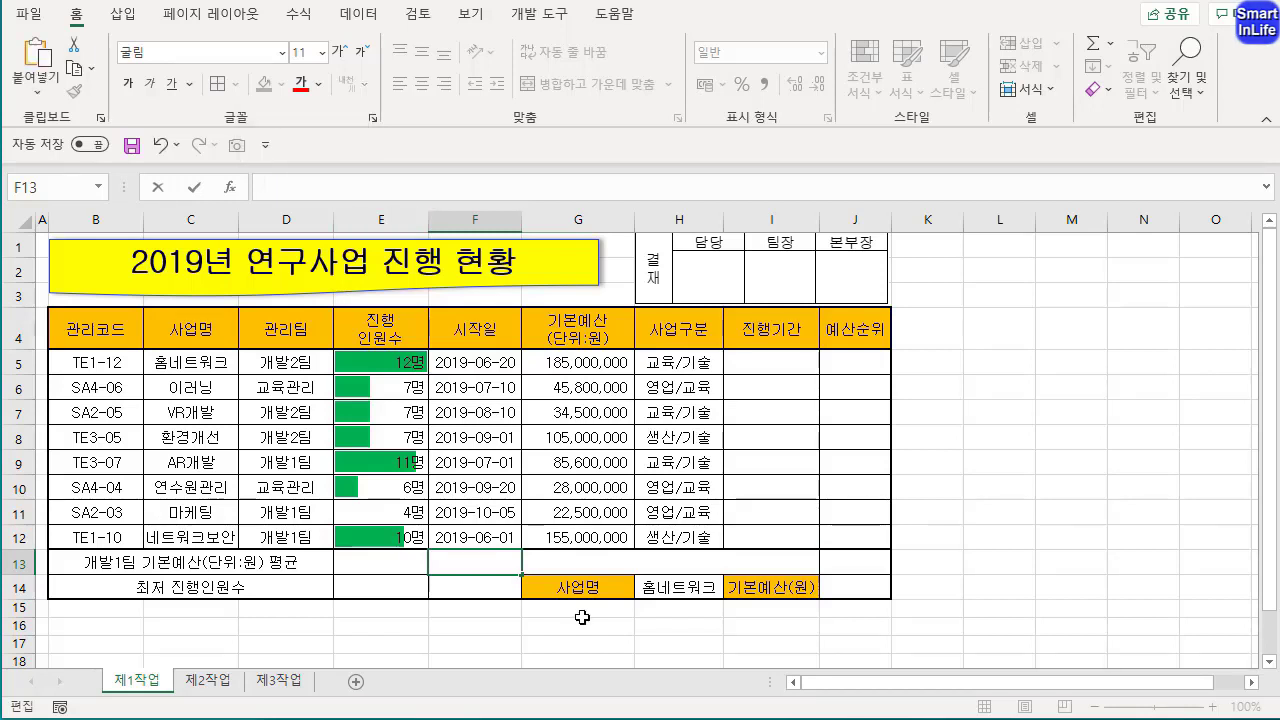
{"action": "left_click", "coordinate": [610, 562]}
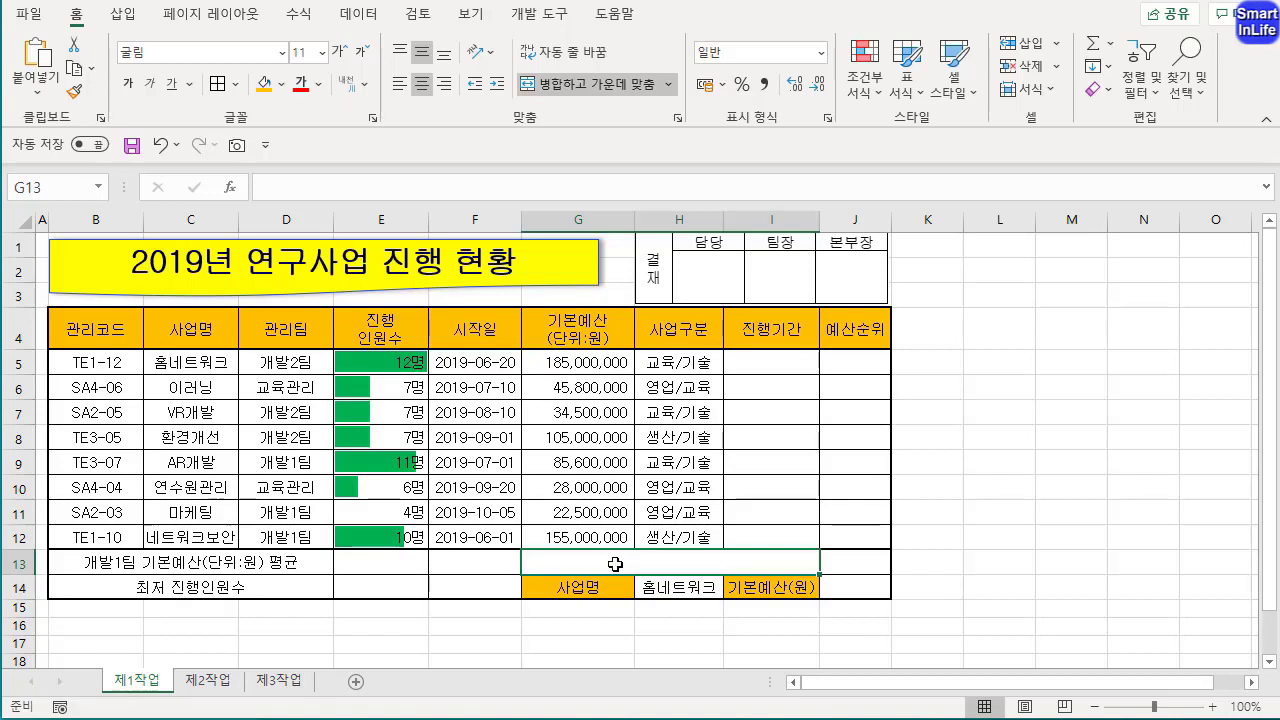
{"action": "key", "text": "ctrl+v"}
{"action": "left_click", "coordinate": [652, 630]}
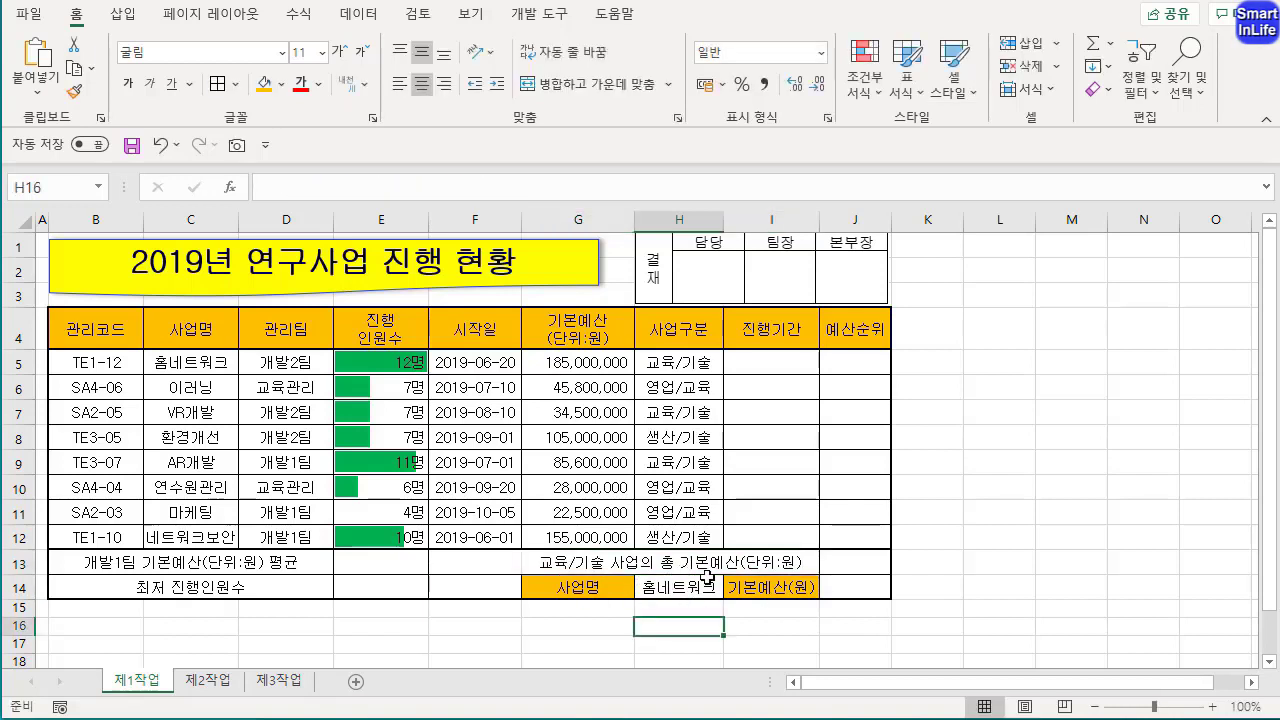
Merge and centre the empty cells F13:F14
{"action": "left_click_drag", "start_coordinate": [494, 558], "coordinate": [494, 585]}
{"action": "left_click", "coordinate": [589, 86]}
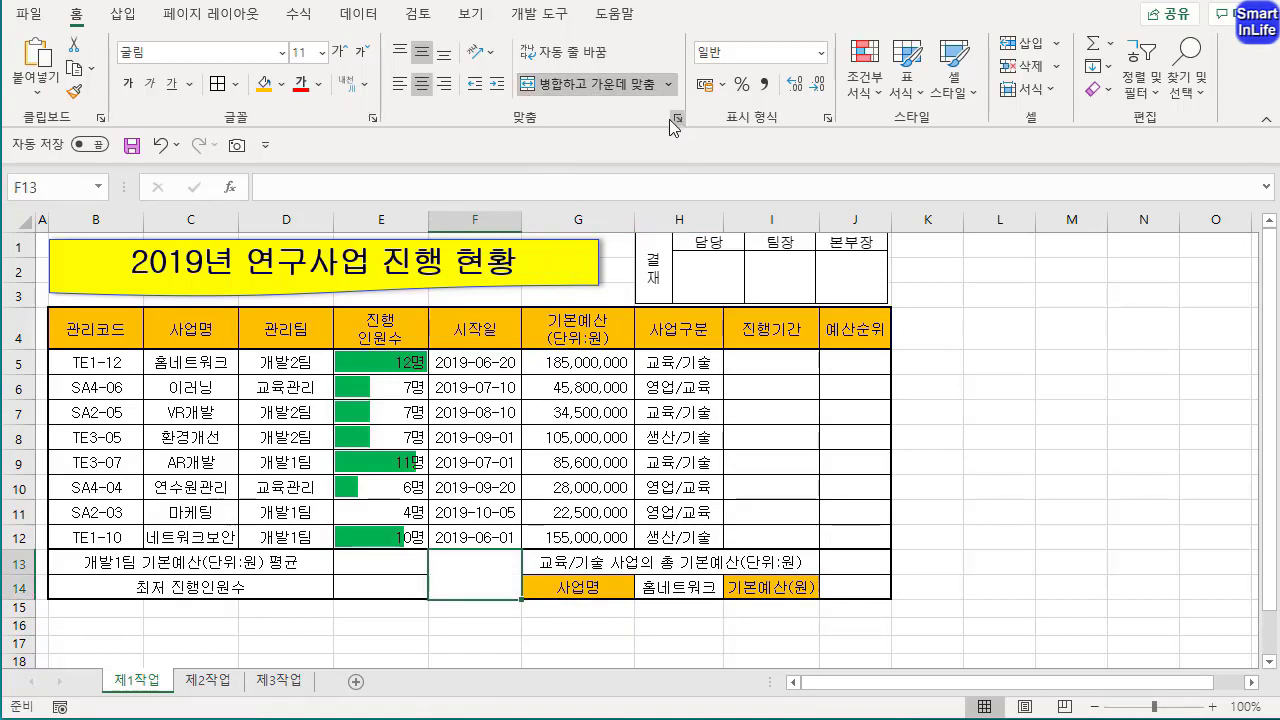
{"action": "left_click", "coordinate": [236, 84]}
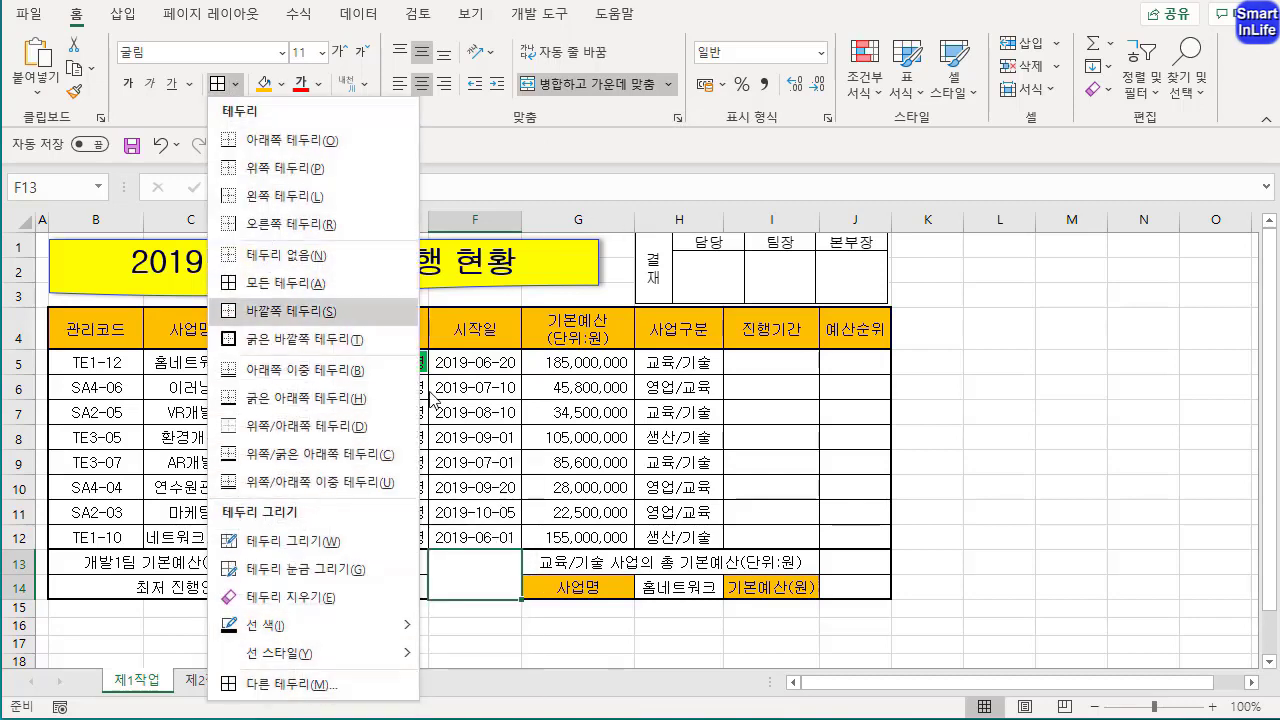
{"action": "left_click", "coordinate": [702, 102]}
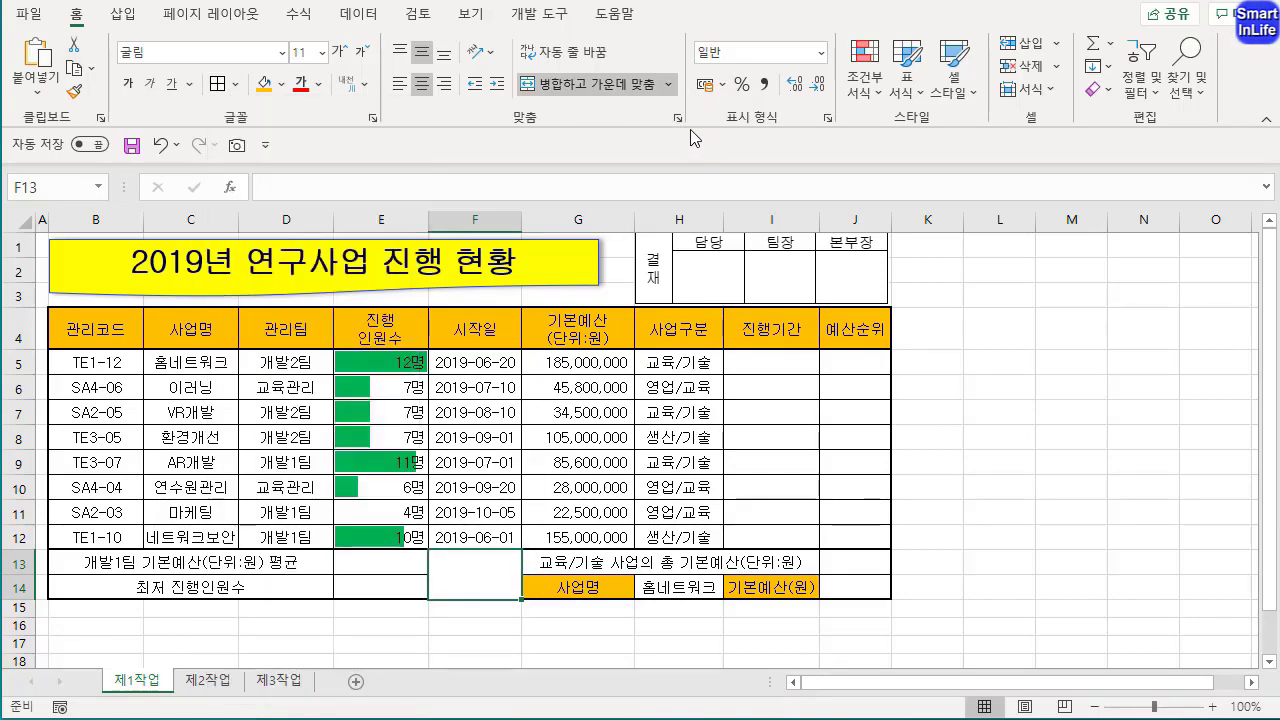
{"action": "key", "text": "ctrl+2"}
{"action": "mouse_move", "coordinate": [689, 138]}
{"action": "left_mouse_down"}
{"action": "mouse_move", "coordinate": [654, 137]}
{"action": "mouse_move", "coordinate": [680, 145]}
{"action": "left_mouse_up"}
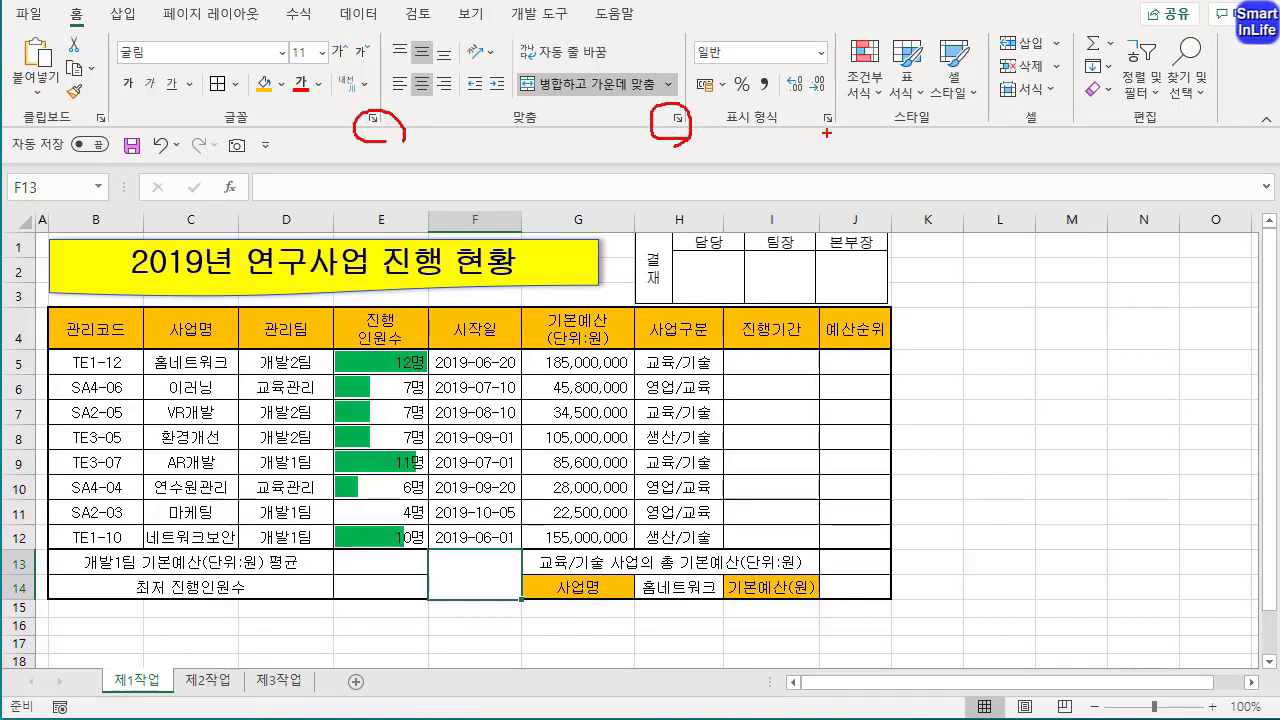
{"action": "mouse_move", "coordinate": [832, 133]}
{"action": "left_mouse_down"}
{"action": "mouse_move", "coordinate": [822, 99]}
{"action": "mouse_move", "coordinate": [828, 152]}
{"action": "left_mouse_up"}
{"action": "key", "text": "Escape"}
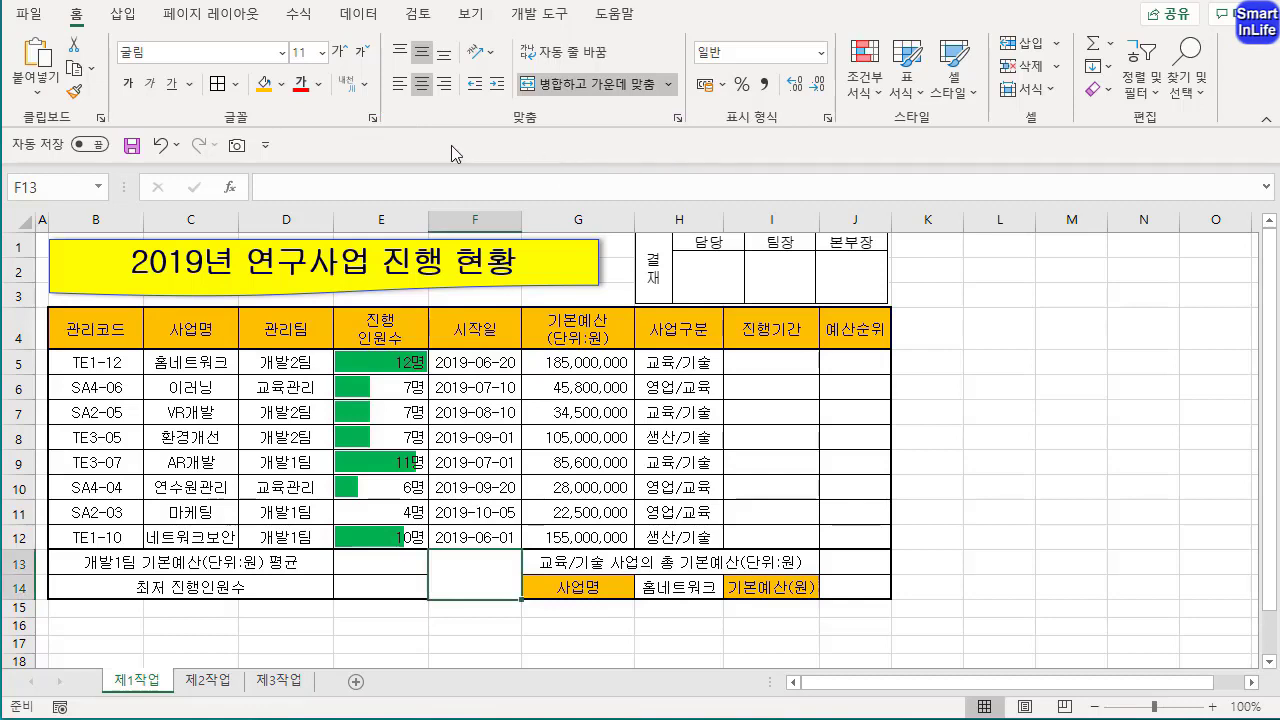
Add both diagonal borders to the merged cell F13:F14 so they cross in an X
{"action": "left_click", "coordinate": [374, 119]}
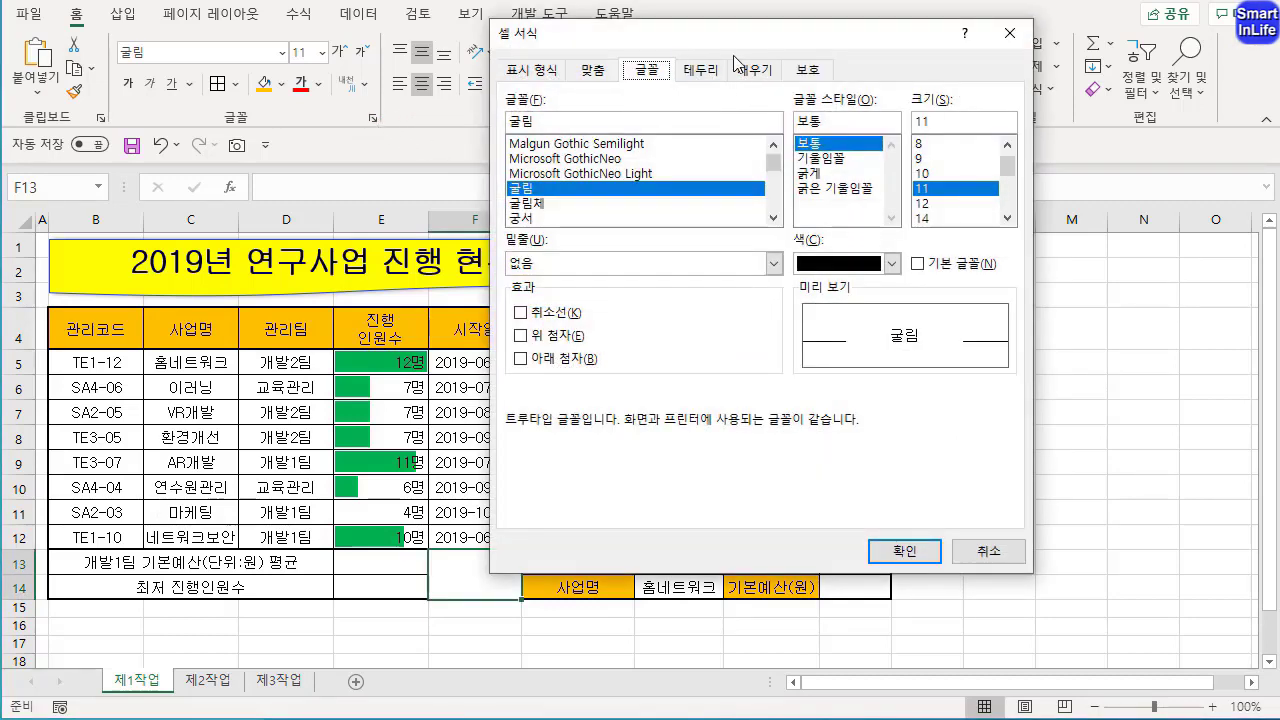
{"action": "left_click", "coordinate": [701, 69]}
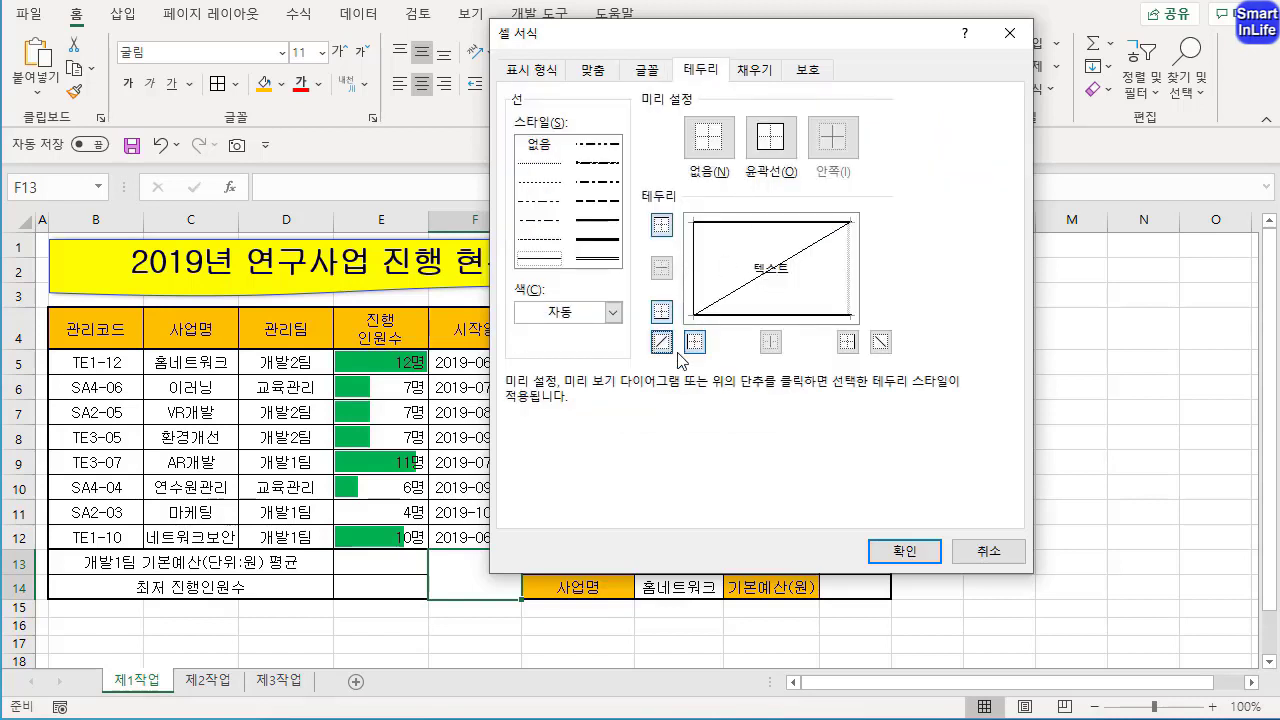
{"action": "left_click", "coordinate": [661, 343]}
{"action": "left_click", "coordinate": [661, 343]}
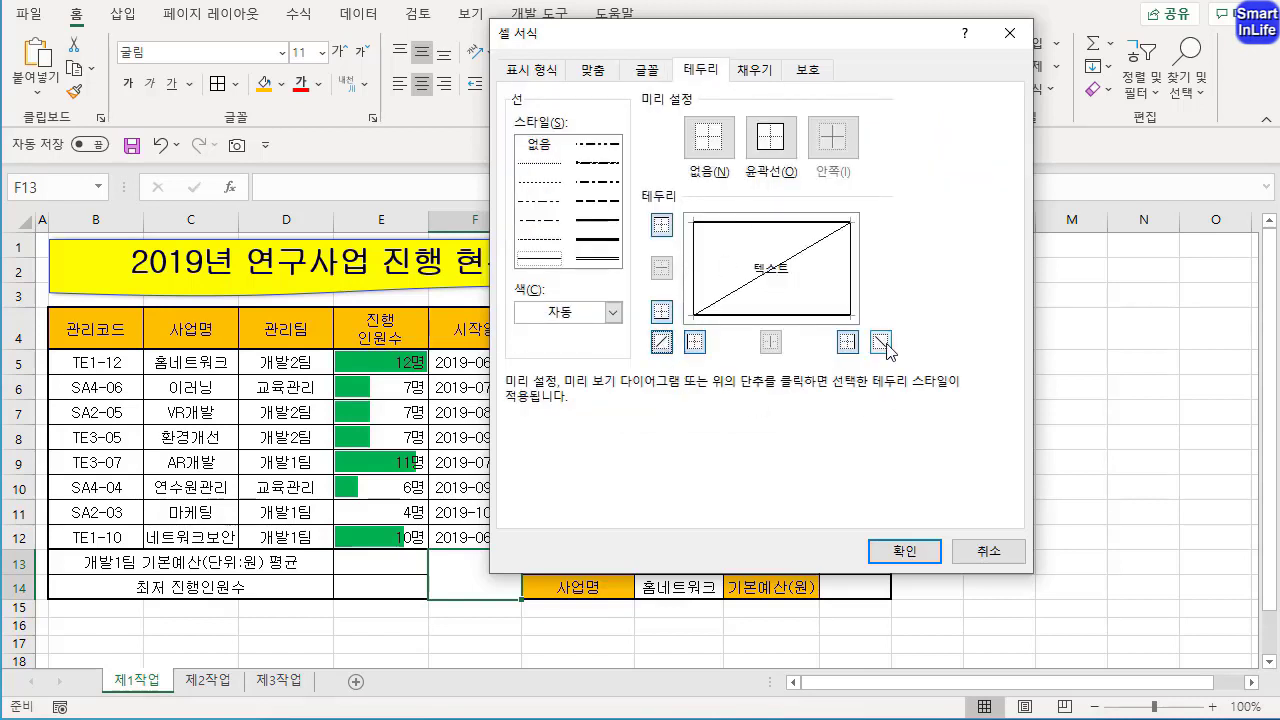
{"action": "left_click", "coordinate": [880, 342]}
{"action": "key", "text": "ctrl+2"}
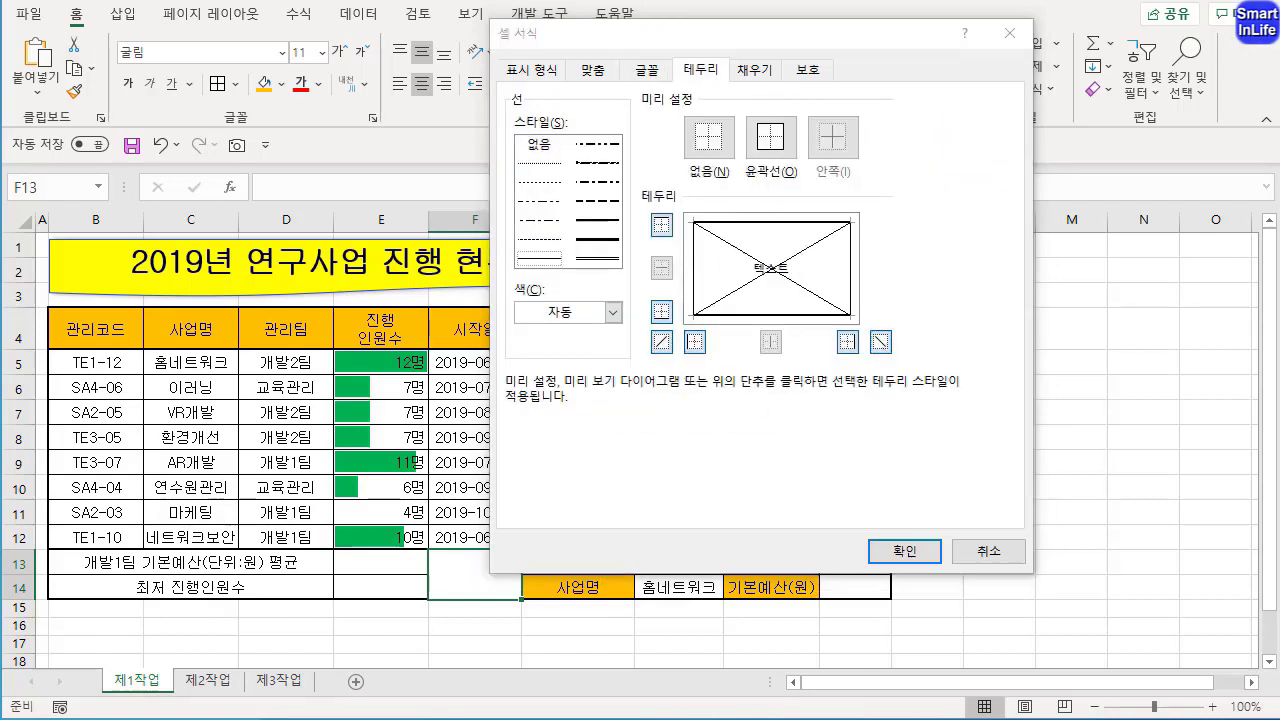
{"action": "mouse_move", "coordinate": [697, 366]}
{"action": "left_mouse_down"}
{"action": "mouse_move", "coordinate": [631, 307]}
{"action": "mouse_move", "coordinate": [677, 368]}
{"action": "left_mouse_up"}
{"action": "left_click_drag", "start_coordinate": [877, 381], "coordinate": [889, 370]}
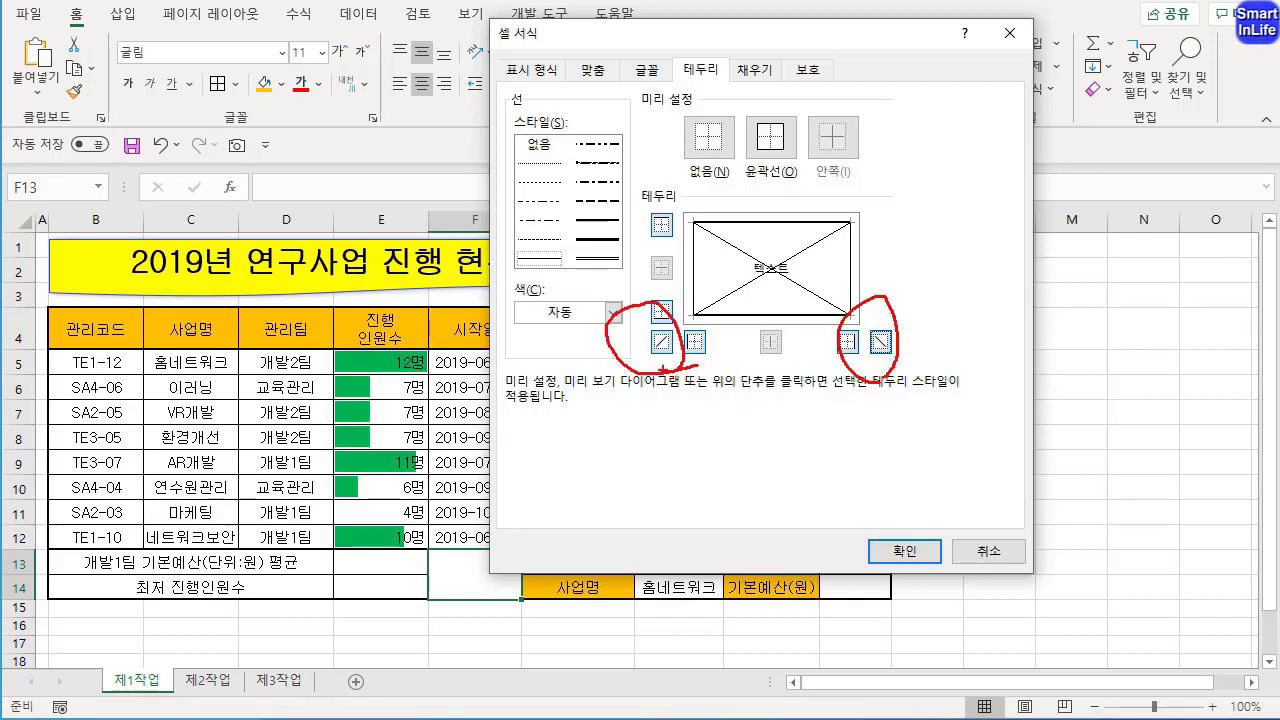
{"action": "key", "text": "Escape"}
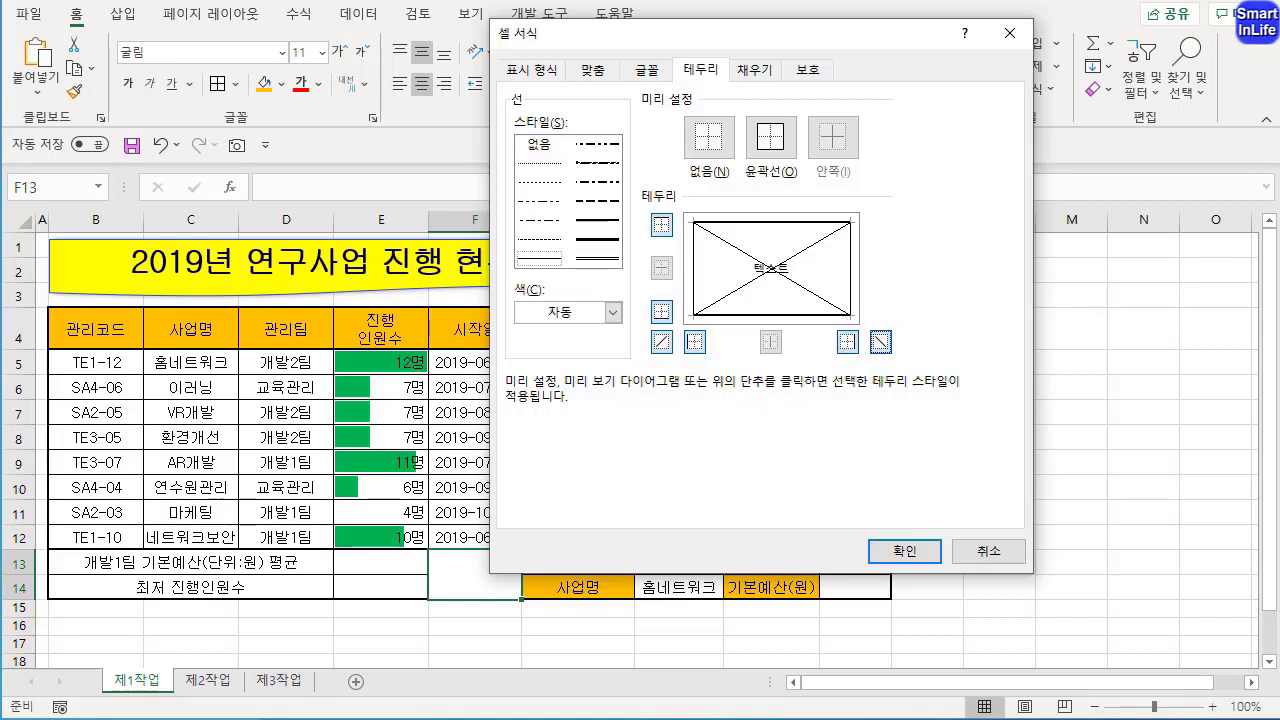
{"action": "left_click", "coordinate": [912, 556]}
{"action": "left_click", "coordinate": [977, 515]}
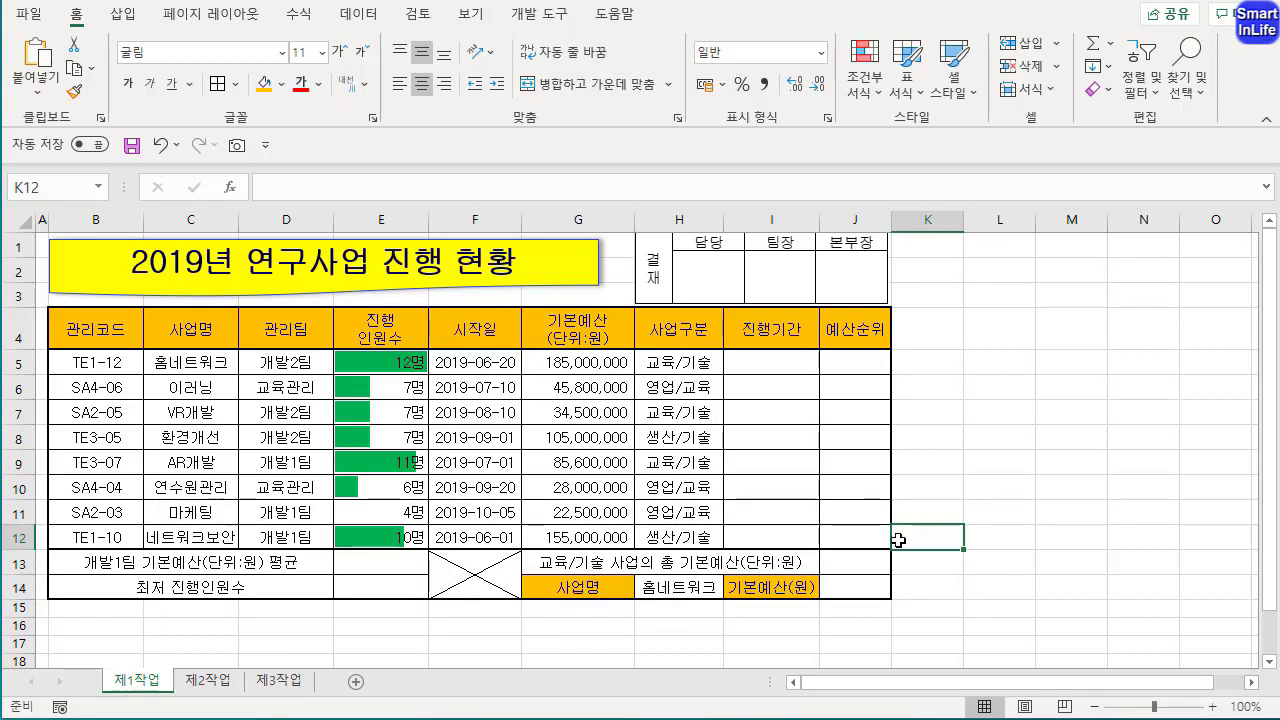
{"action": "left_click", "coordinate": [950, 588]}
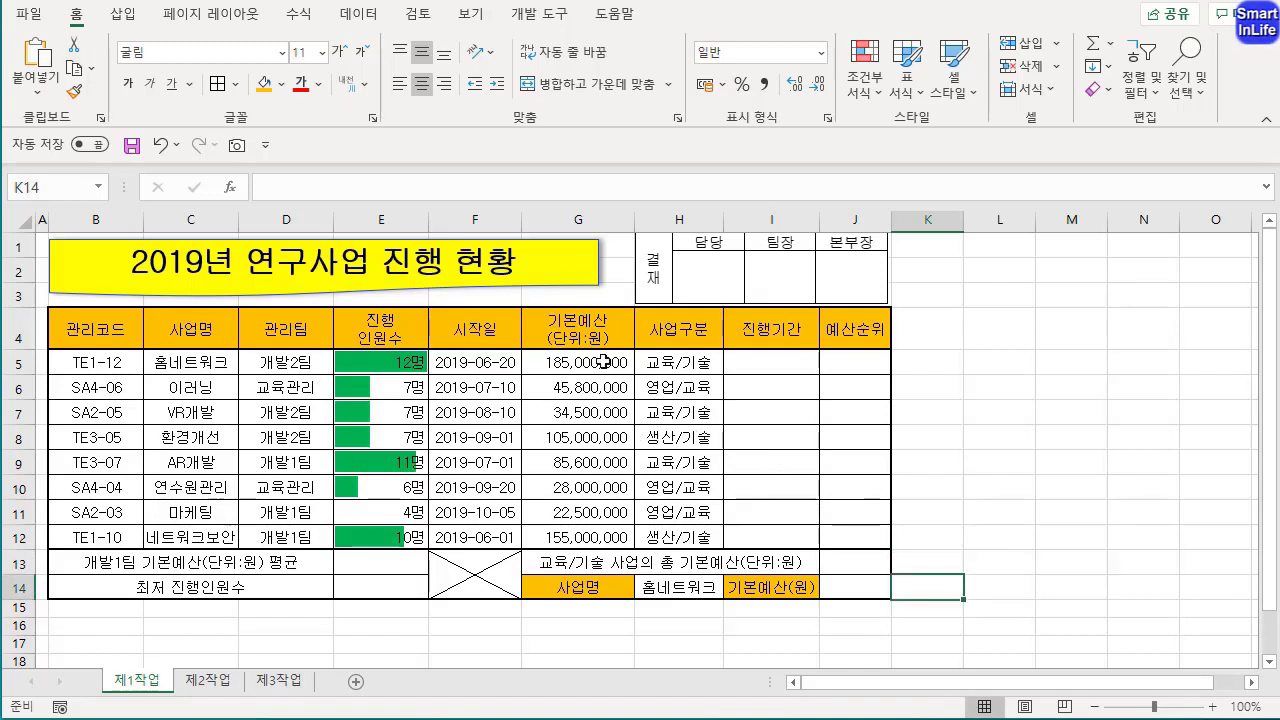
{"action": "left_click", "coordinate": [858, 588]}
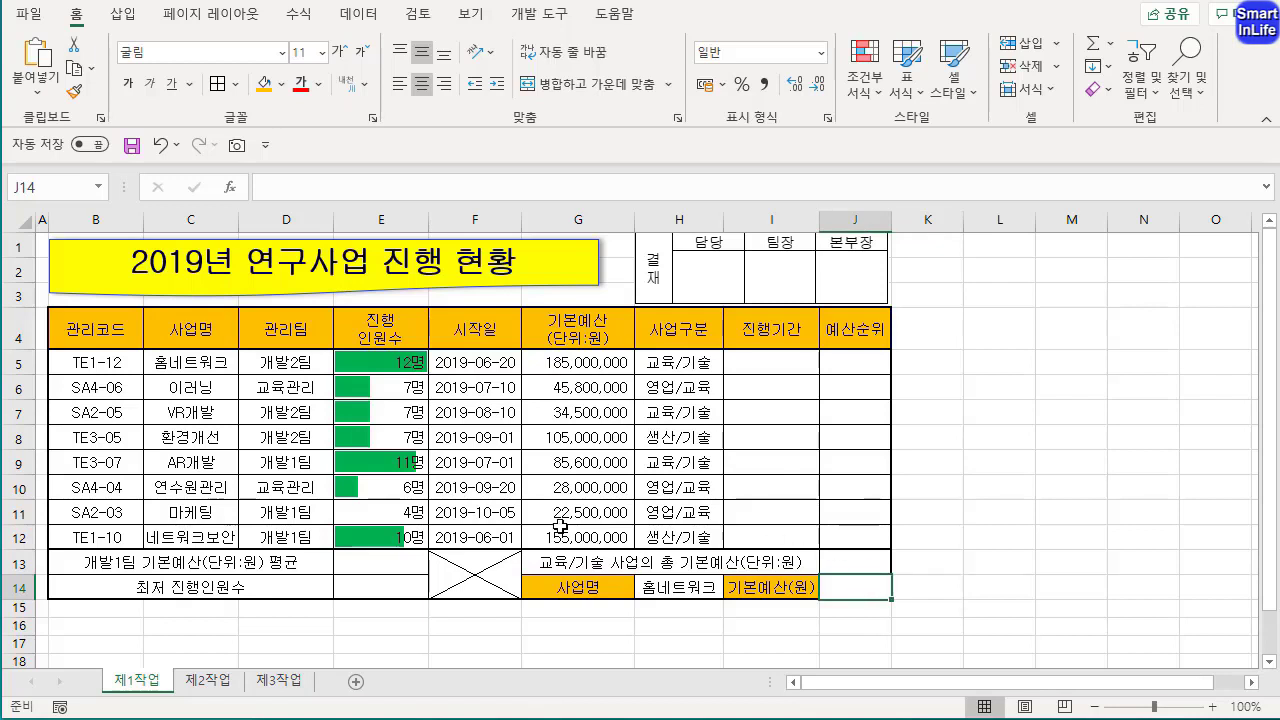
{"action": "left_click", "coordinate": [528, 505]}
{"action": "left_click", "coordinate": [462, 538]}
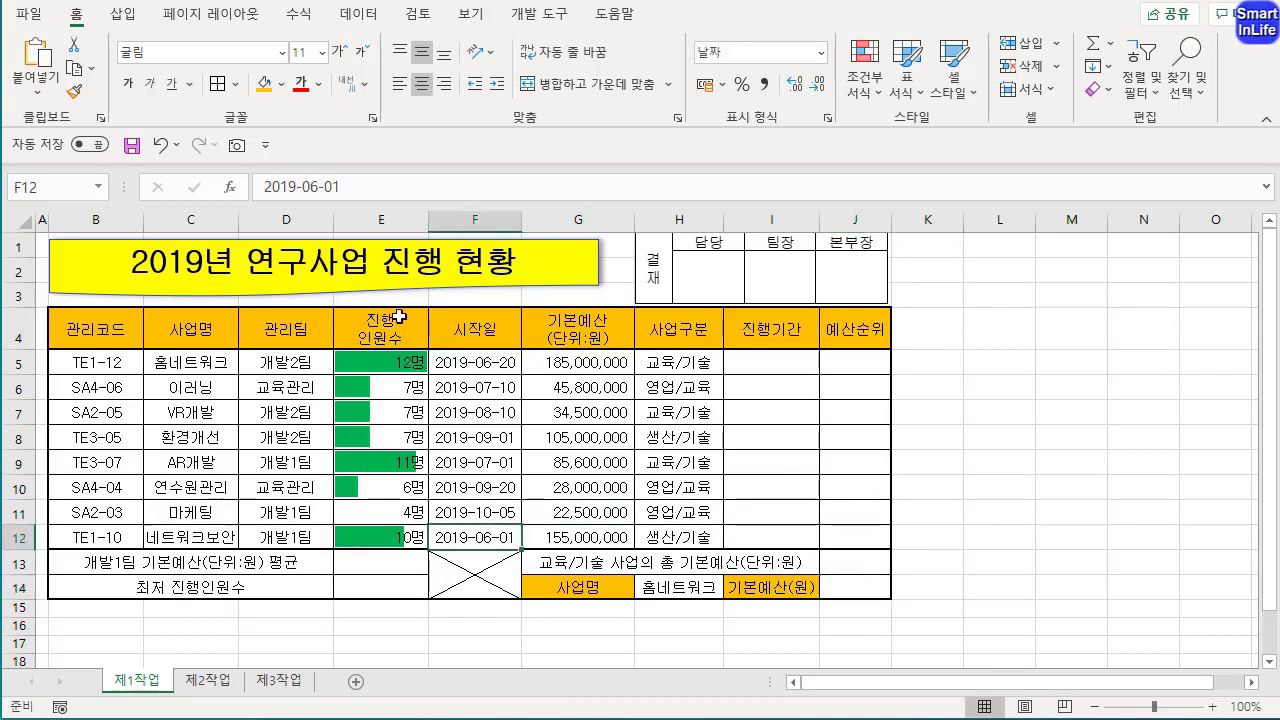
{"action": "left_click", "coordinate": [475, 512]}
{"action": "left_click", "coordinate": [557, 487]}
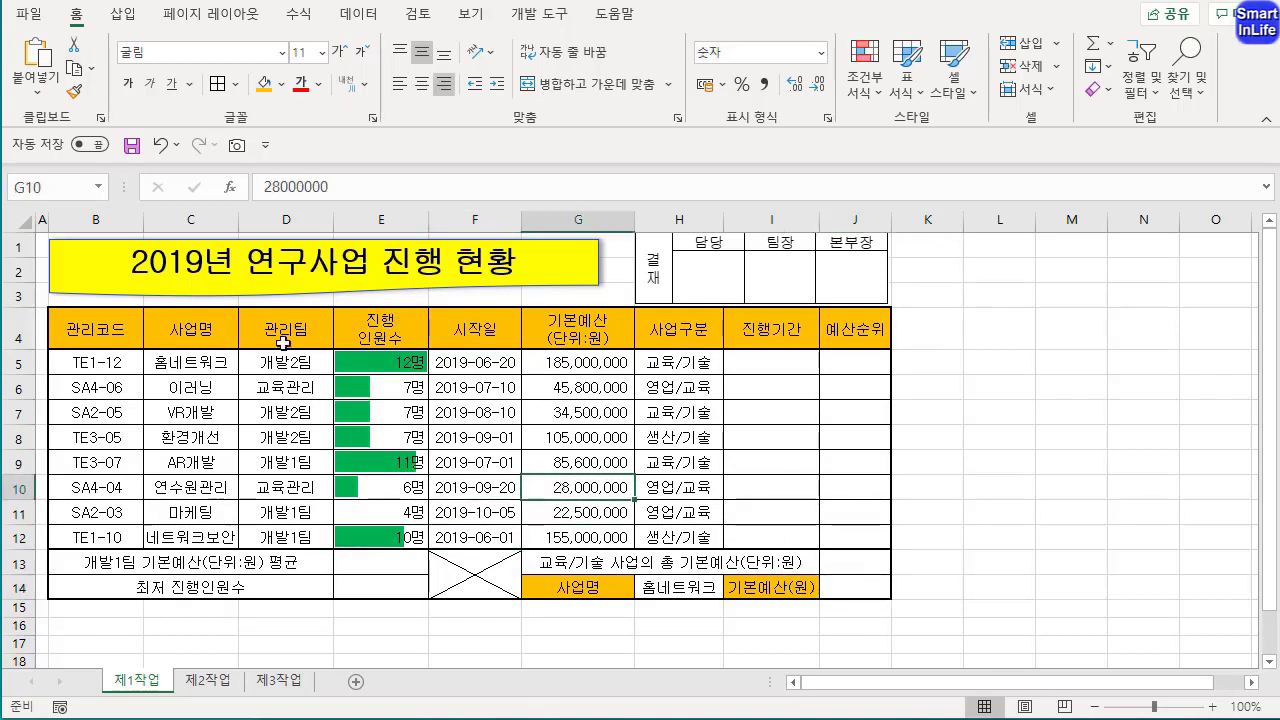
Save the workbook in the 문서 > ITQ folder, entering the examinee number and full name joined by a hyphen as the file name
{"action": "left_click", "coordinate": [131, 145]}
{"action": "left_click_drag", "start_coordinate": [336, 47], "coordinate": [333, 61]}
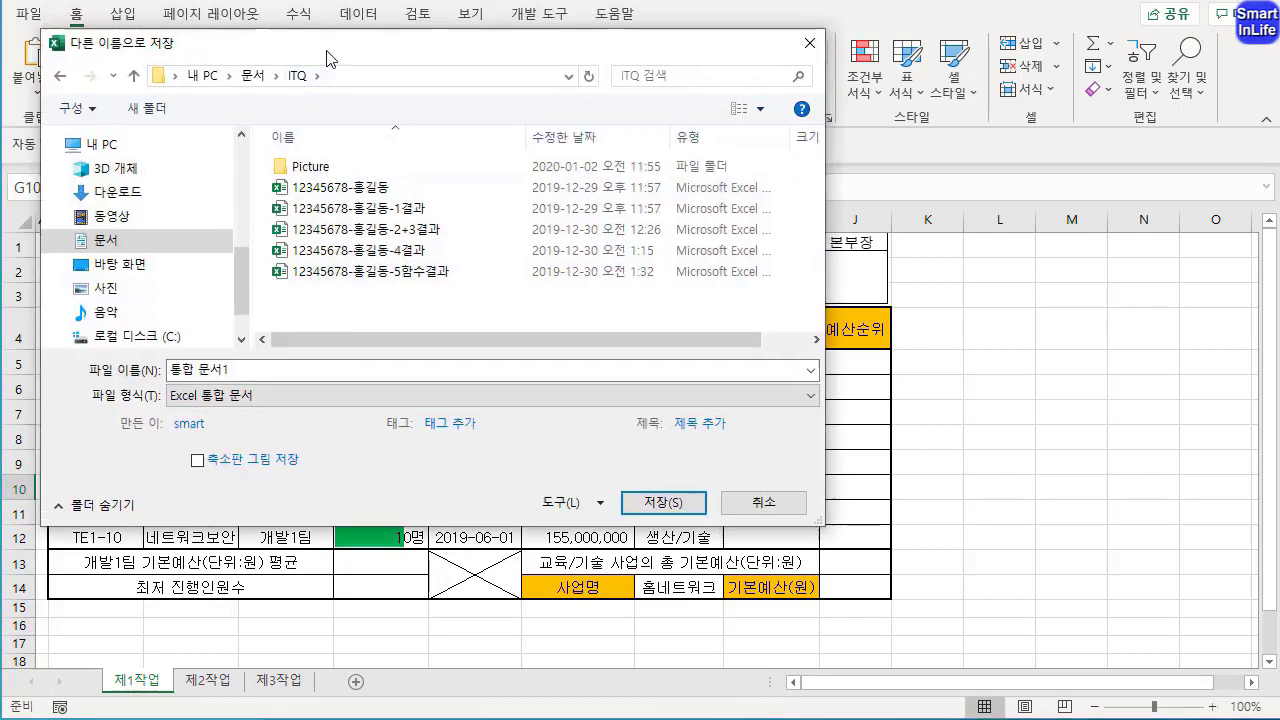
{"action": "mouse_move", "coordinate": [265, 95]}
{"action": "left_mouse_down"}
{"action": "mouse_move", "coordinate": [266, 80]}
{"action": "mouse_move", "coordinate": [322, 68]}
{"action": "mouse_move", "coordinate": [318, 100]}
{"action": "left_mouse_up"}
{"action": "left_click_drag", "start_coordinate": [278, 304], "coordinate": [363, 304]}
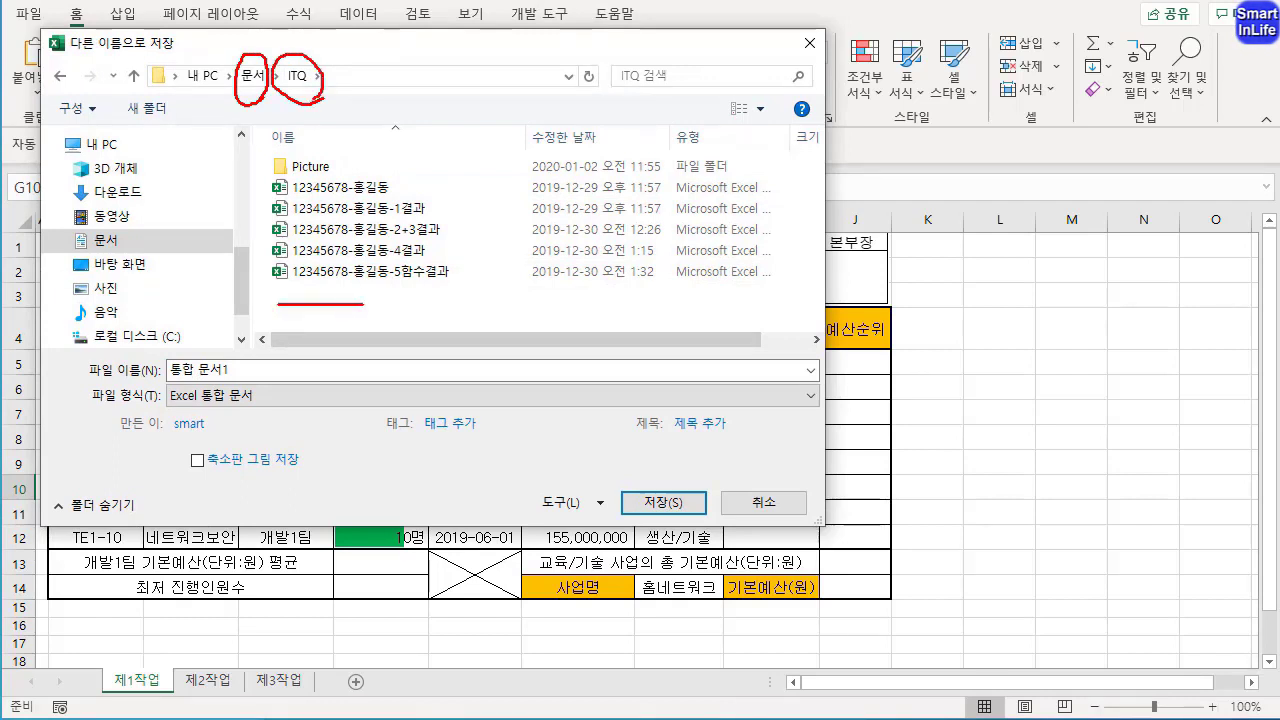
{"action": "key", "text": "Escape"}
{"action": "left_click", "coordinate": [250, 370]}
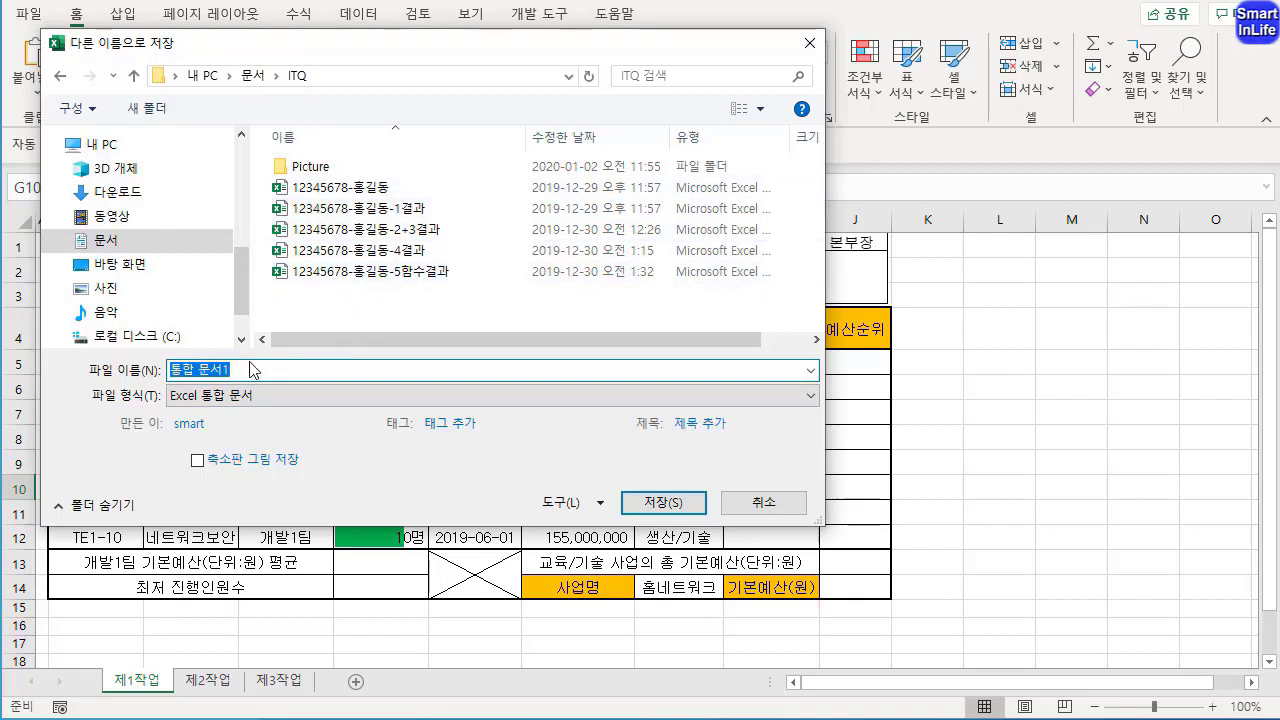
{"action": "type", "text": "20191201"}
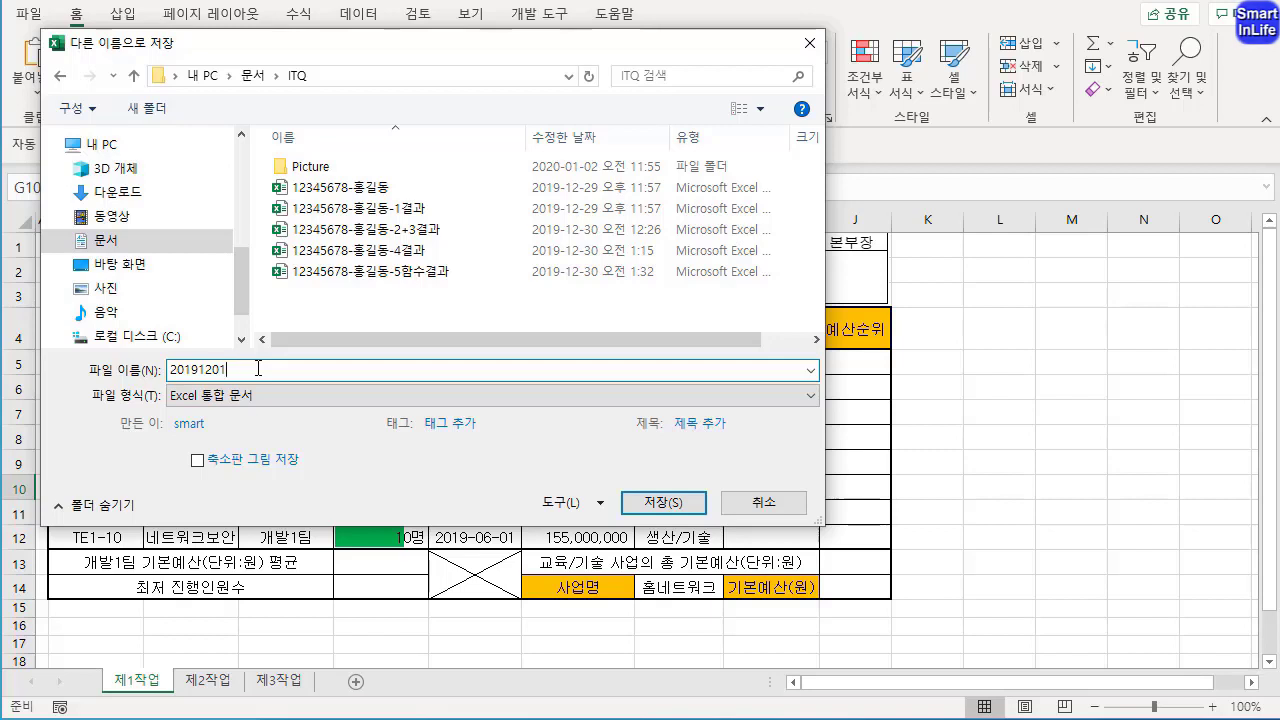
{"action": "type", "text": "홍길동"}
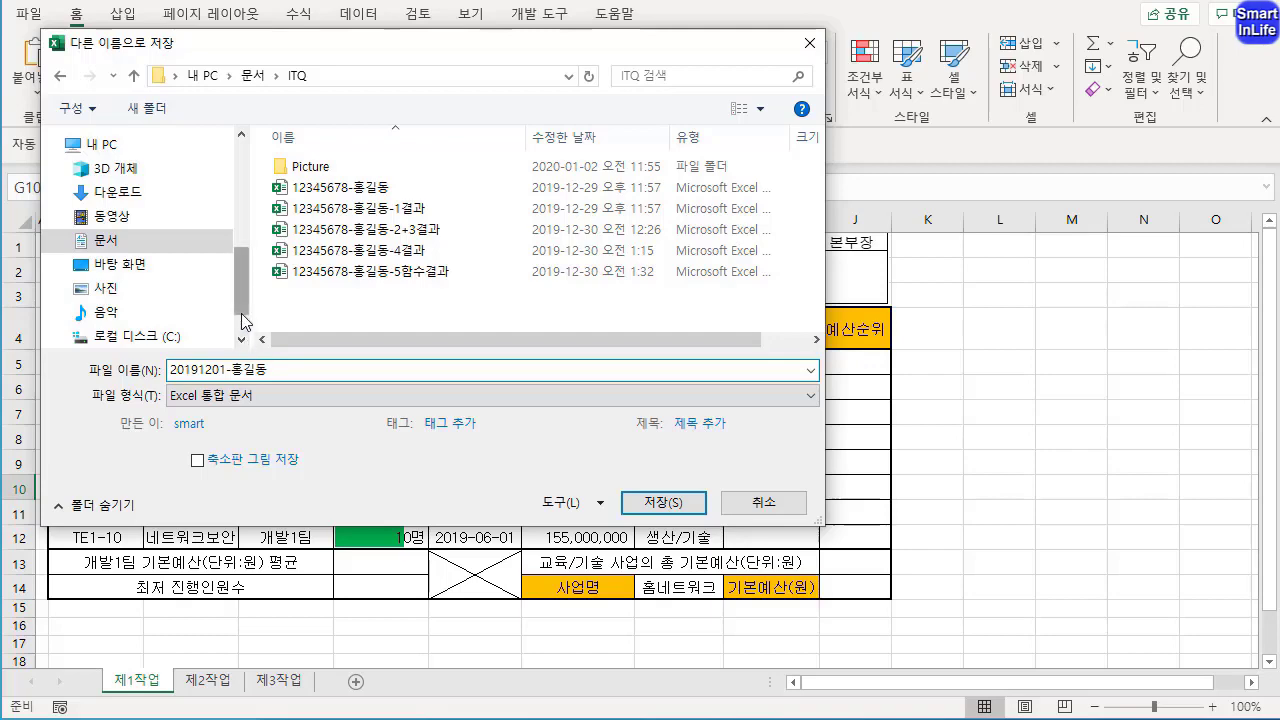
{"action": "left_click", "coordinate": [636, 501]}
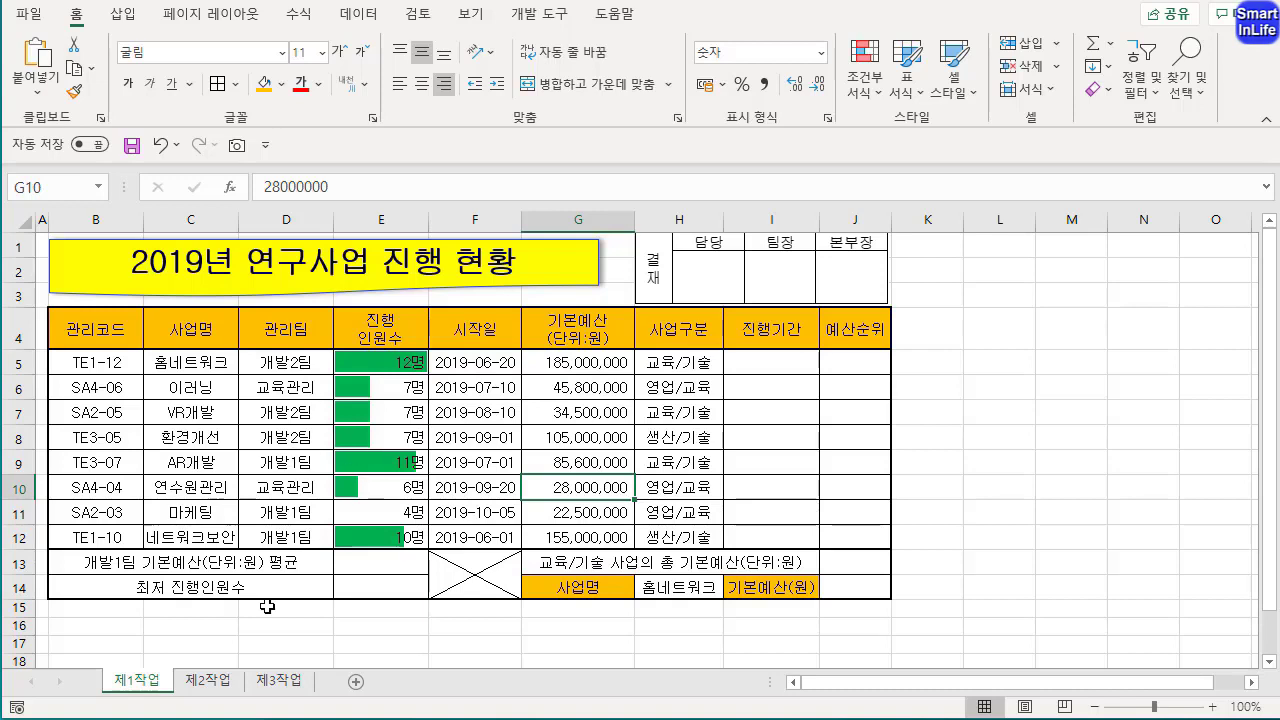
{"action": "left_click", "coordinate": [262, 682]}
{"action": "left_click", "coordinate": [147, 683]}
{"action": "left_click", "coordinate": [298, 412]}
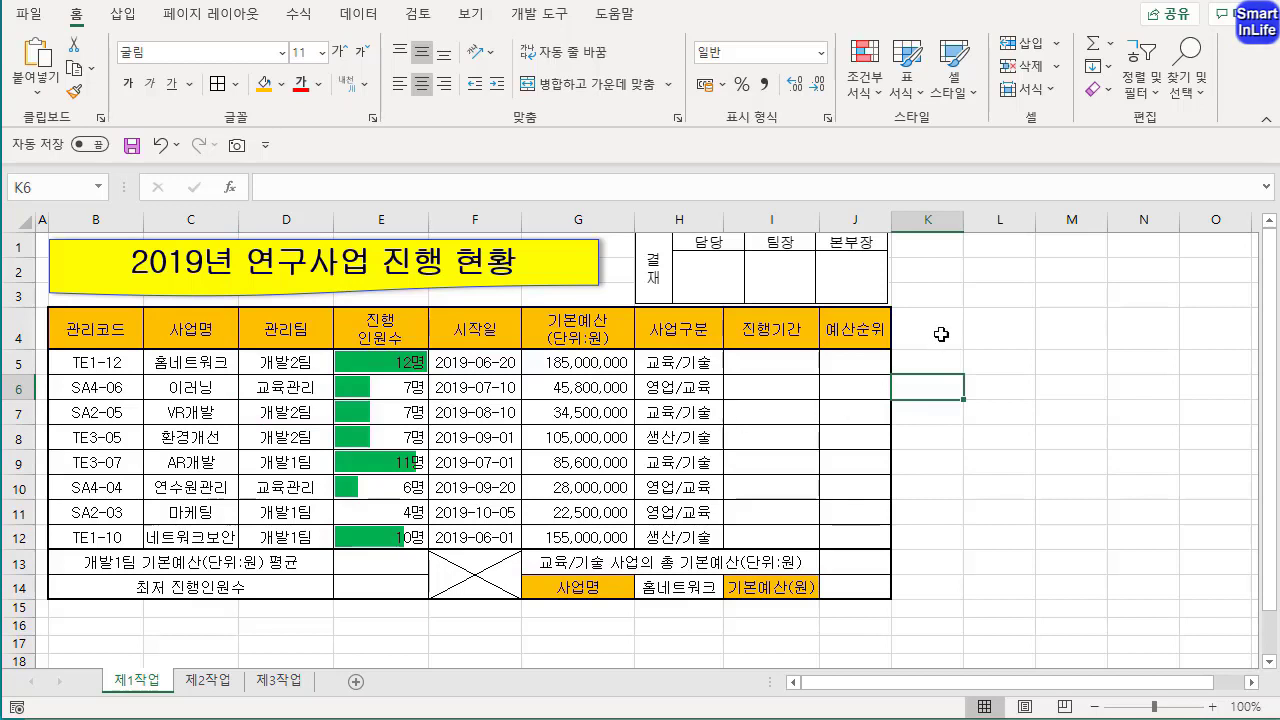
{"action": "left_click_drag", "start_coordinate": [1011, 348], "coordinate": [1046, 478]}
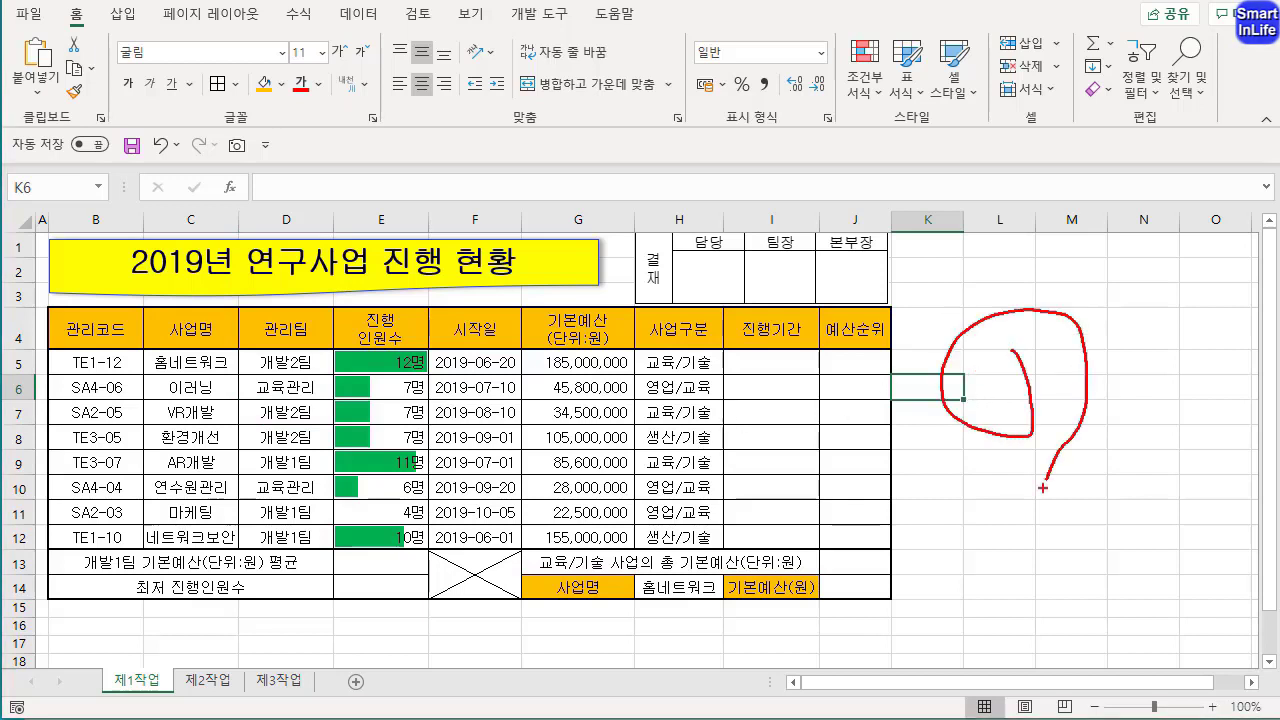
{"action": "left_click_drag", "start_coordinate": [822, 632], "coordinate": [819, 603]}
{"action": "key", "text": "Escape"}
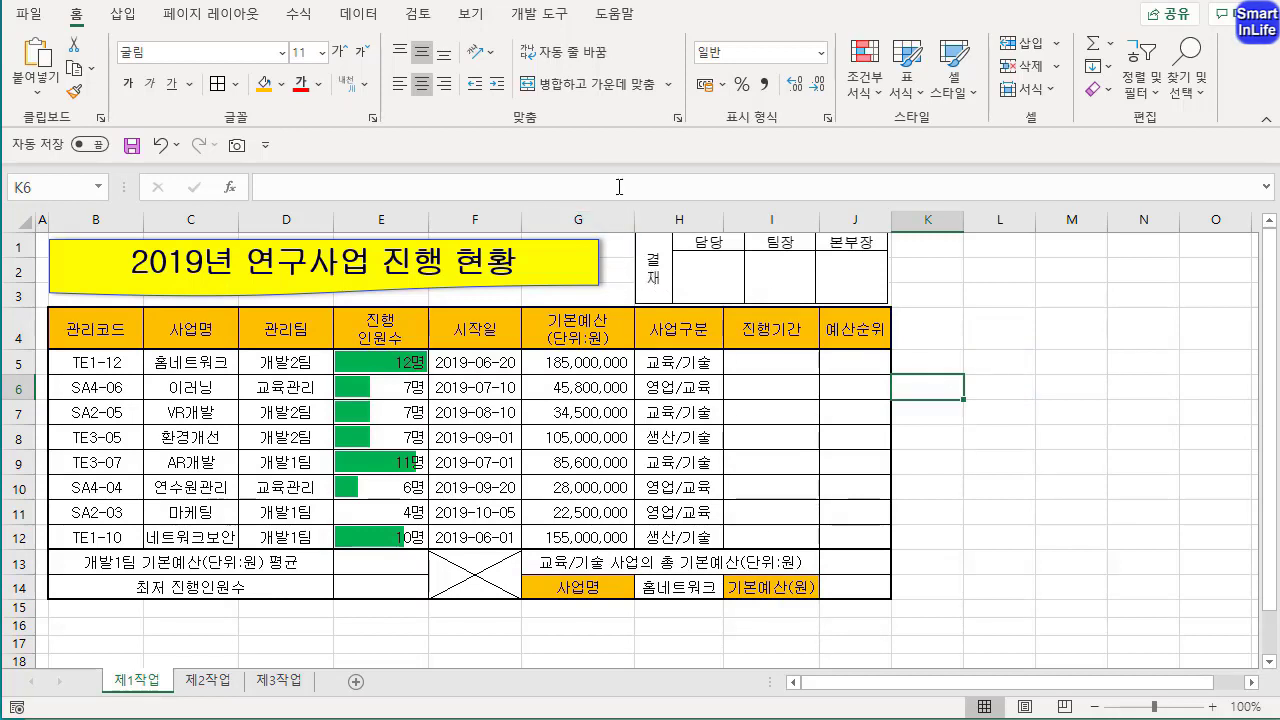
Turn off the 눈금선 표시 display option for the worksheet 제1작업 in the advanced Excel options
{"action": "right_click", "coordinate": [522, 22]}
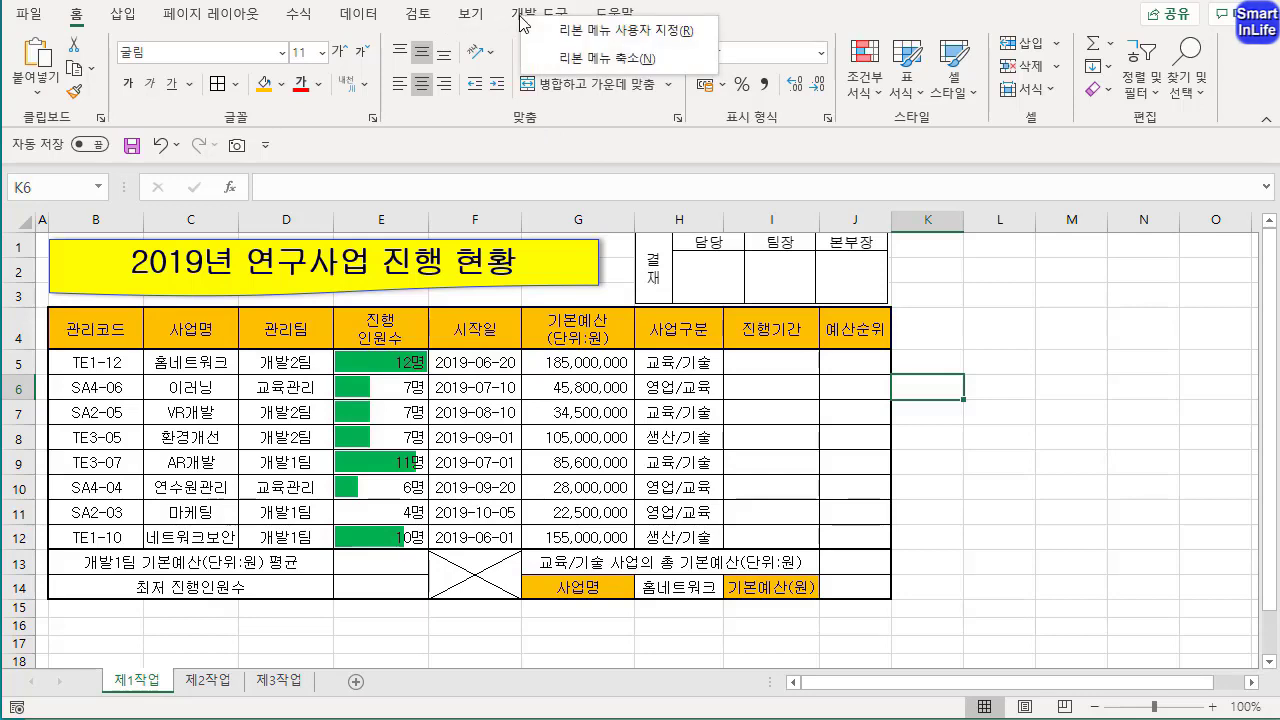
{"action": "left_click", "coordinate": [552, 31]}
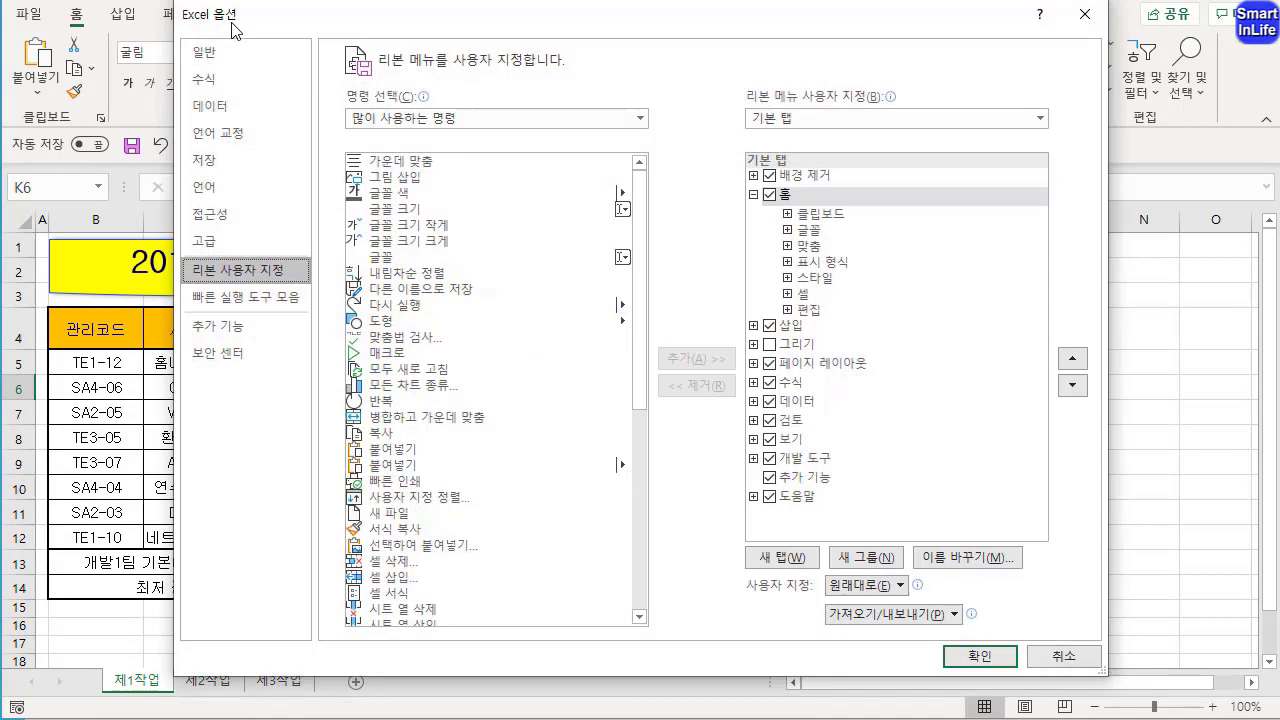
{"action": "left_click", "coordinate": [210, 241]}
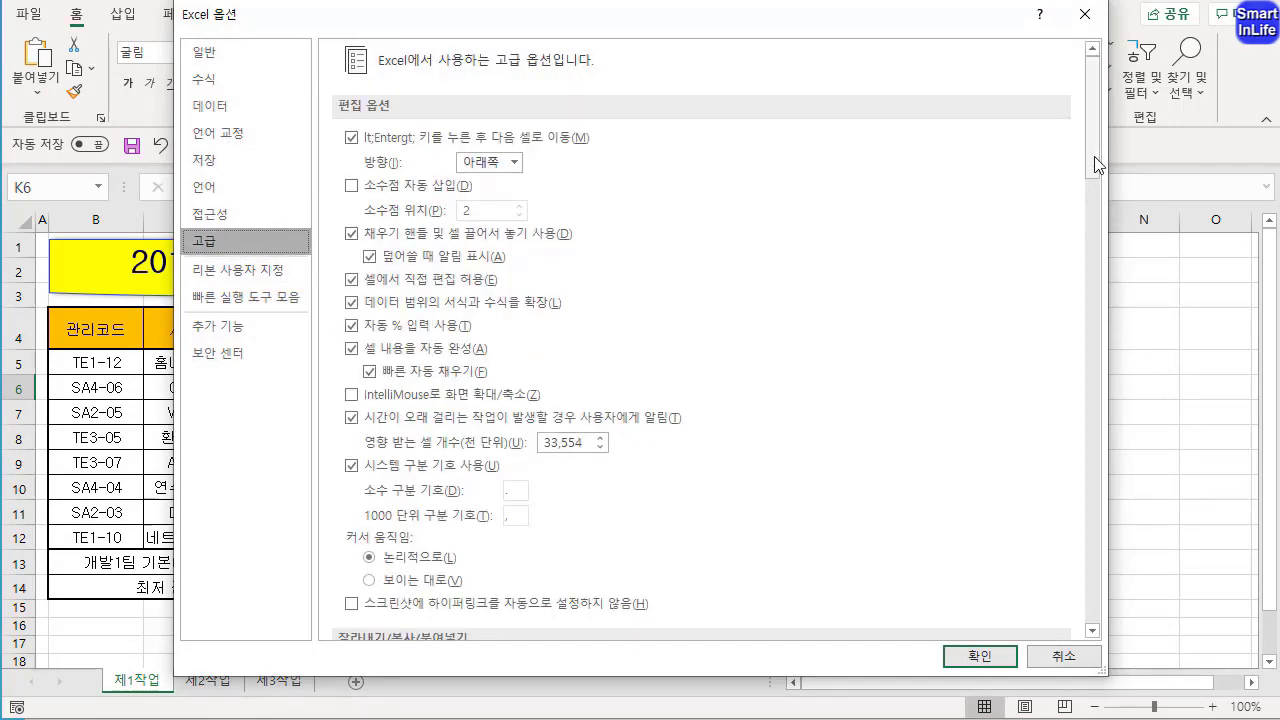
{"action": "left_click_drag", "start_coordinate": [1094, 156], "coordinate": [1092, 465]}
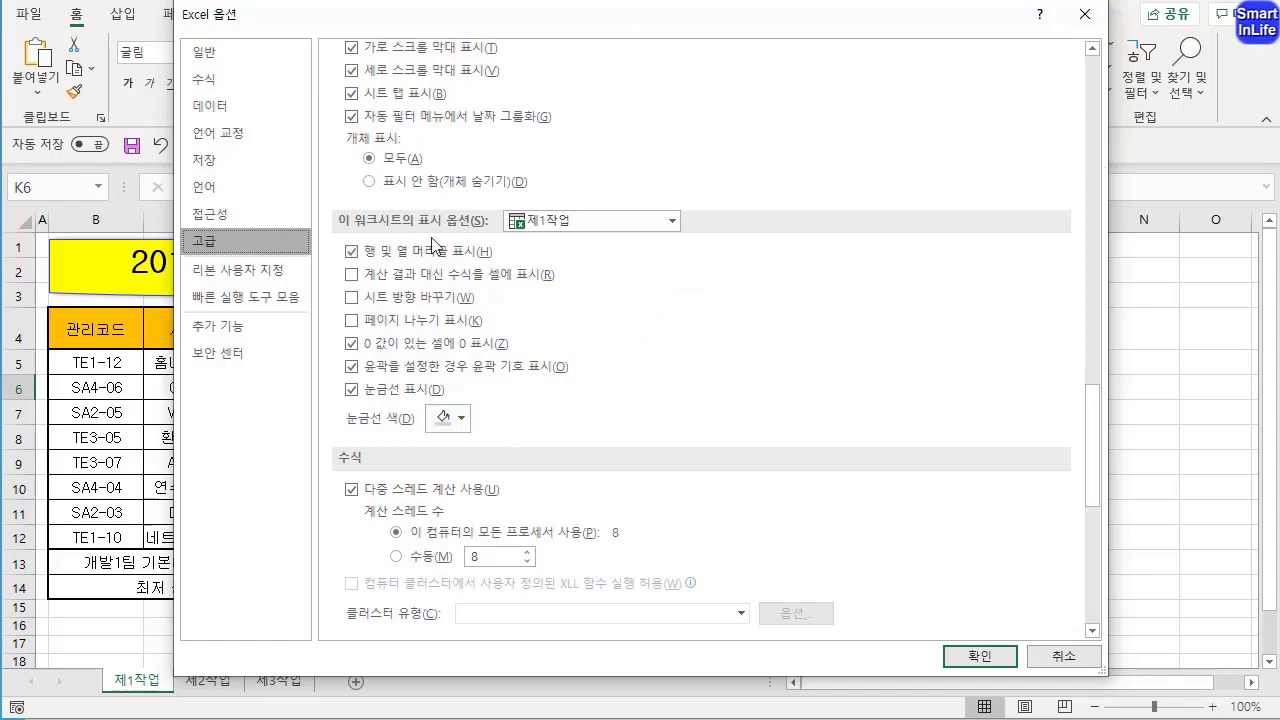
{"action": "left_click", "coordinate": [405, 392]}
{"action": "mouse_move", "coordinate": [408, 401]}
{"action": "left_mouse_down"}
{"action": "mouse_move", "coordinate": [381, 419]}
{"action": "mouse_move", "coordinate": [443, 373]}
{"action": "mouse_move", "coordinate": [414, 413]}
{"action": "left_mouse_up"}
{"action": "key", "text": "Escape"}
{"action": "left_click", "coordinate": [354, 392]}
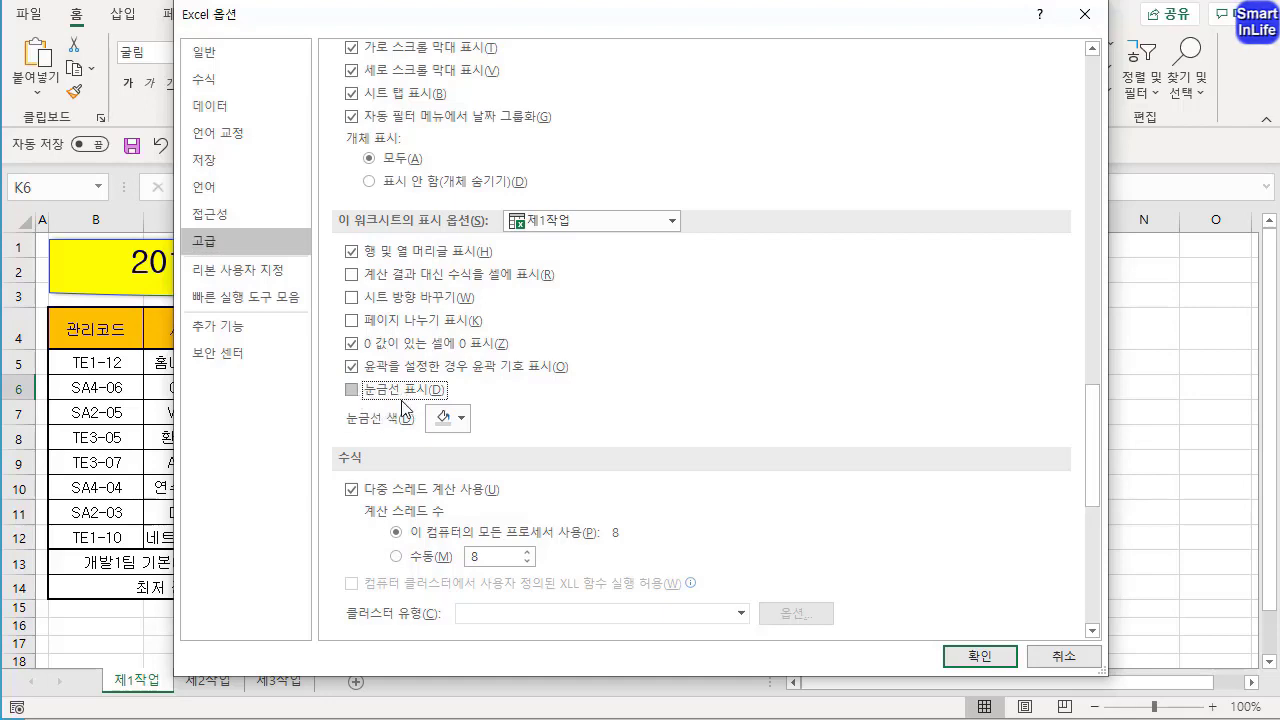
{"action": "left_click", "coordinate": [980, 656]}
{"action": "left_click", "coordinate": [952, 342]}
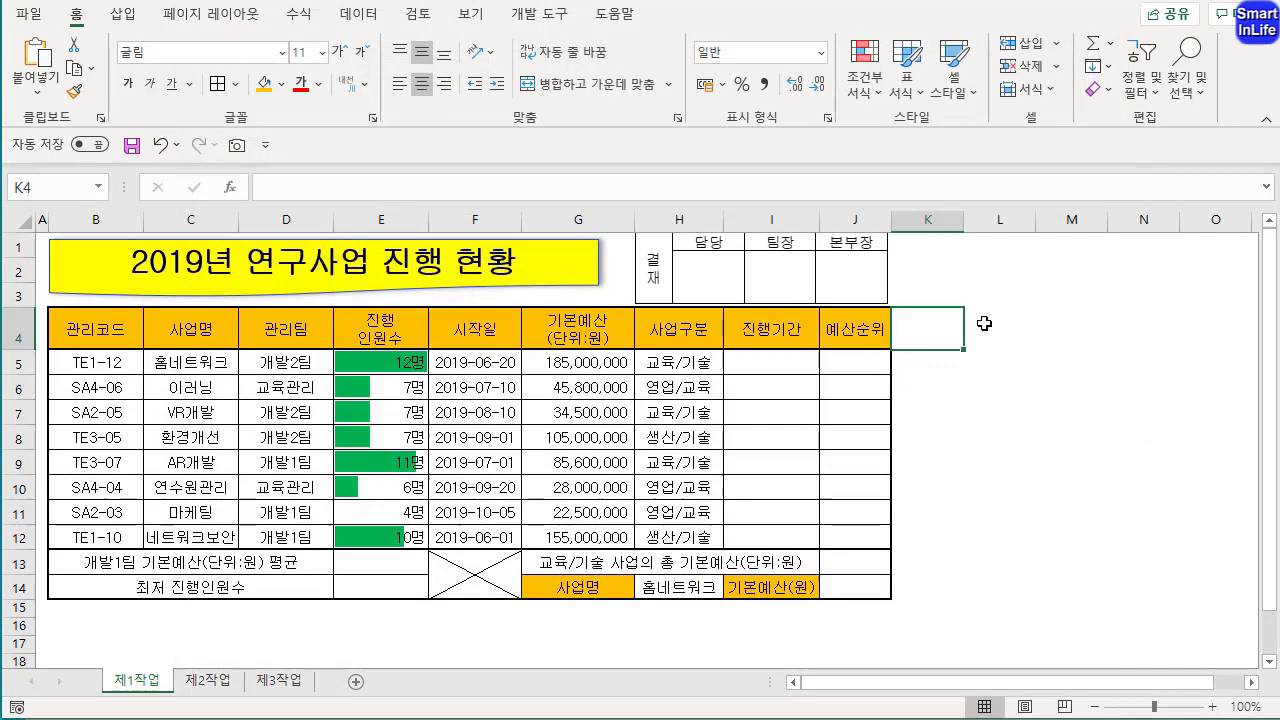
{"action": "left_click", "coordinate": [1003, 418]}
{"action": "left_click", "coordinate": [228, 681]}
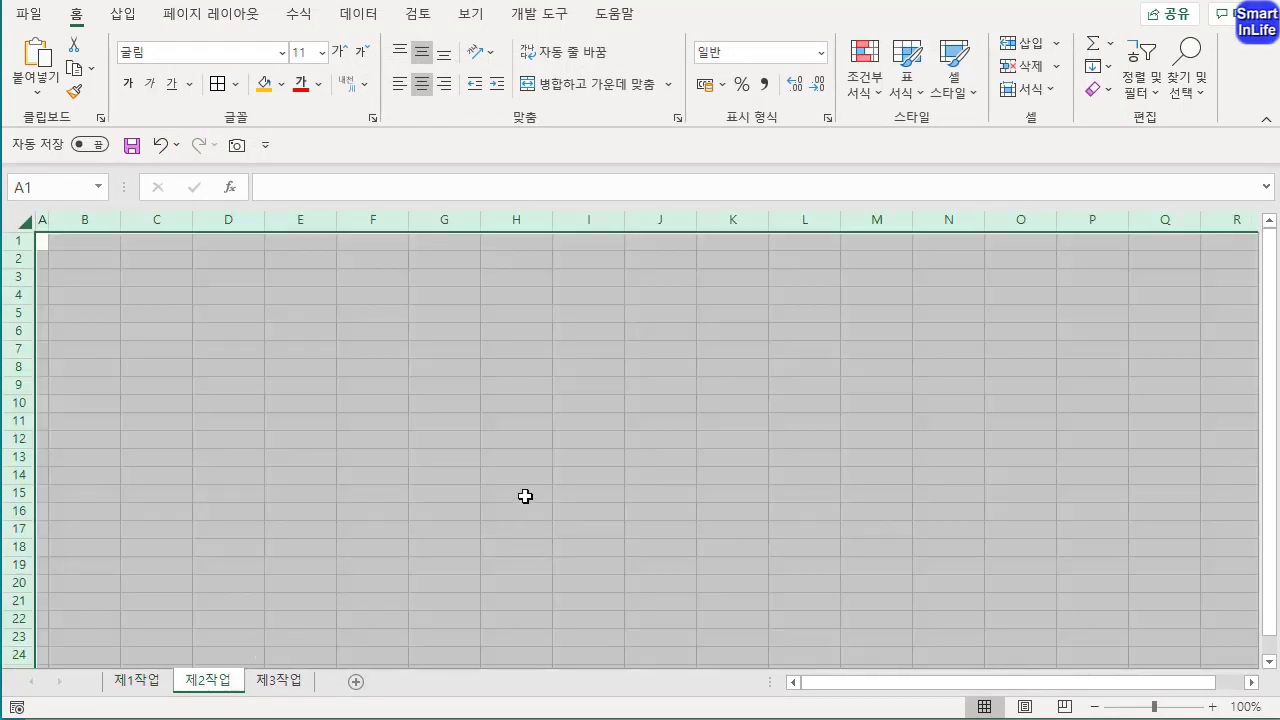
{"action": "left_click", "coordinate": [157, 686]}
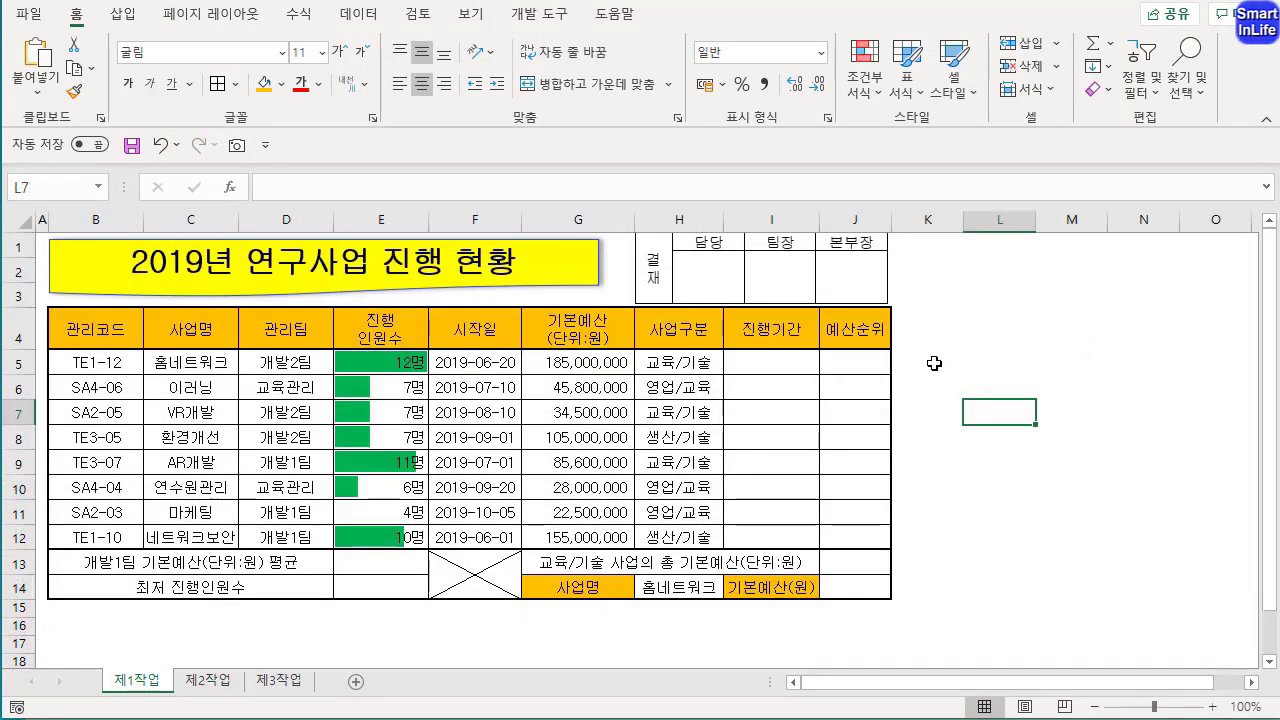
{"action": "left_click", "coordinate": [934, 363]}
{"action": "right_click", "coordinate": [472, 18]}
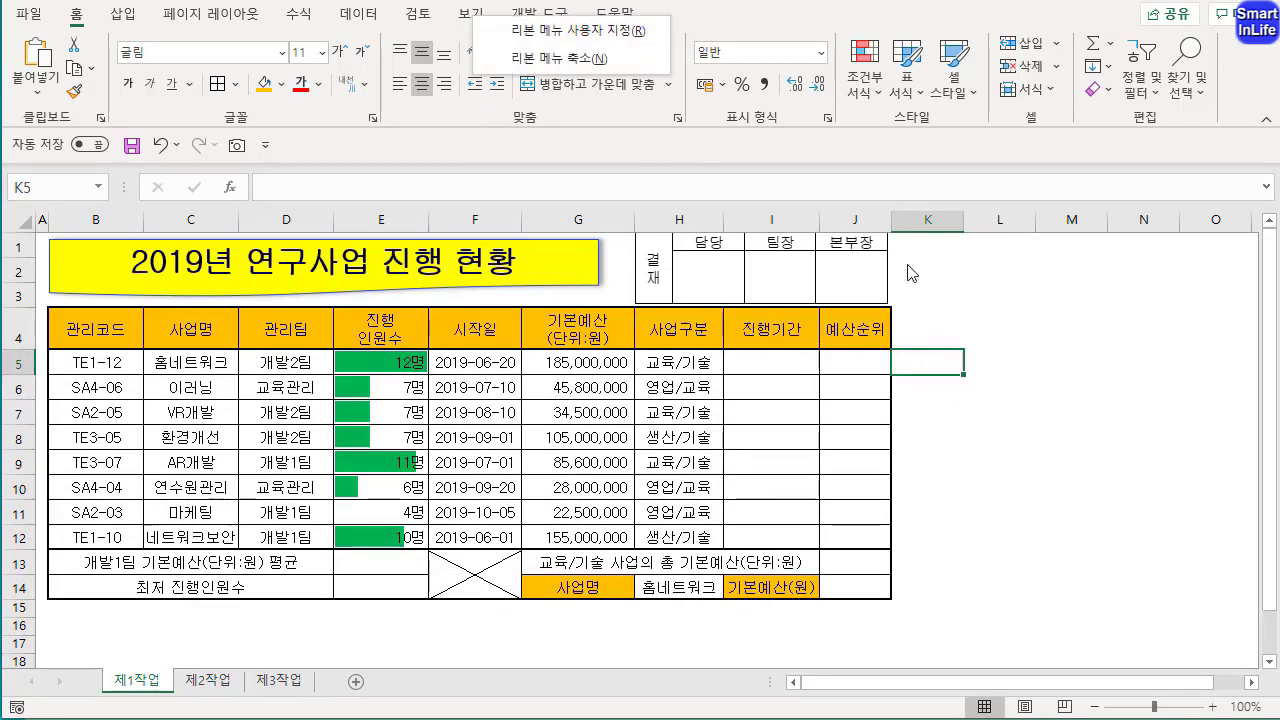
{"action": "left_click", "coordinate": [921, 393]}
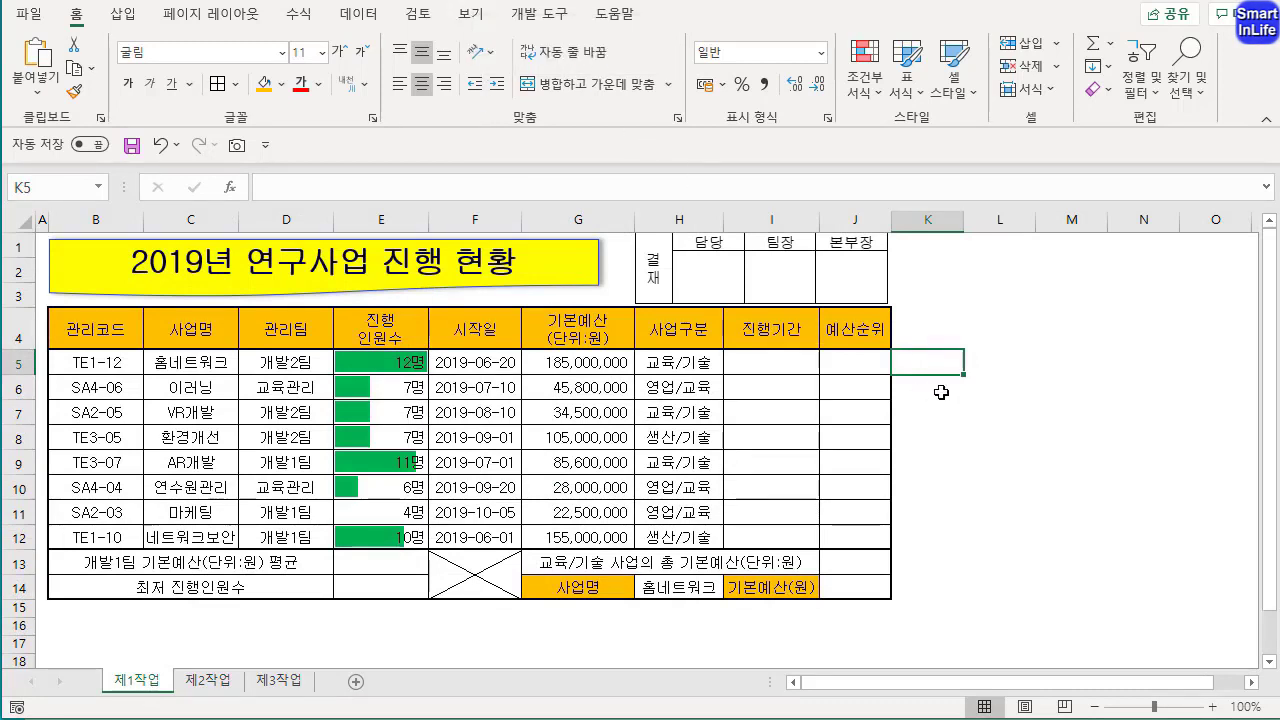
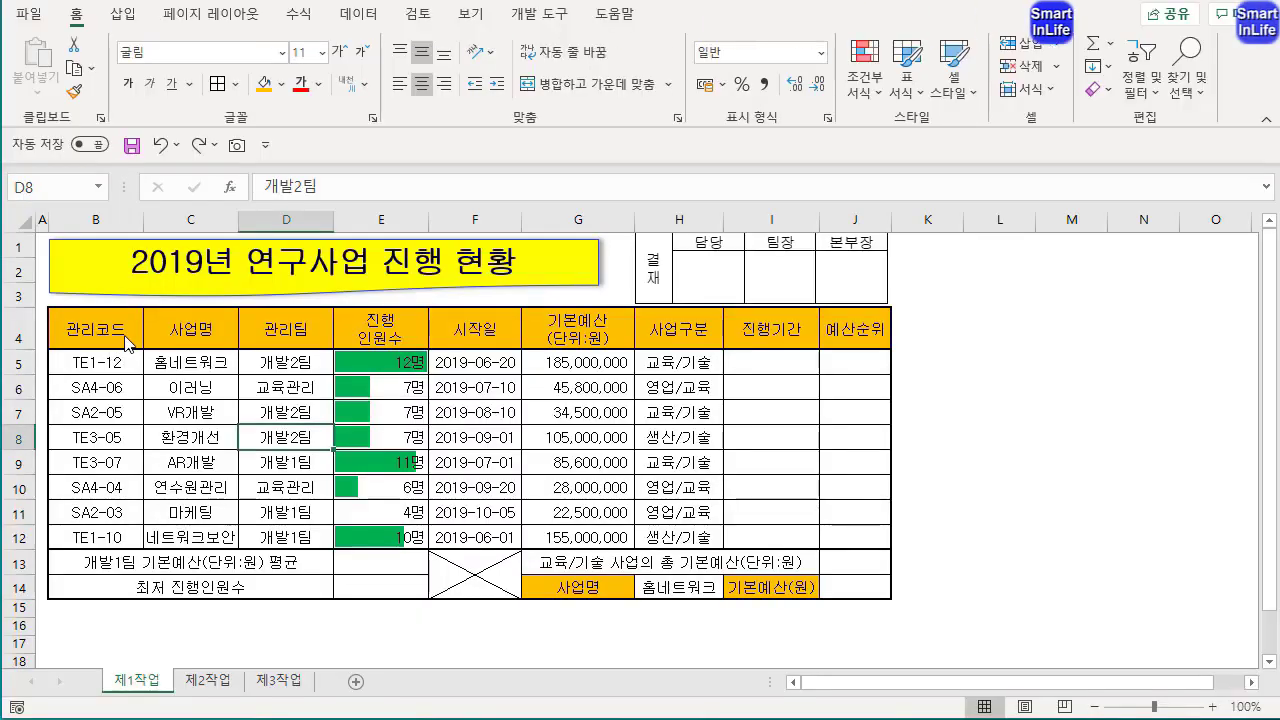
Copy the project table B4:H12 from 제1작업 and paste it at cell B2 of 제2작업
{"action": "left_click", "coordinate": [133, 346]}
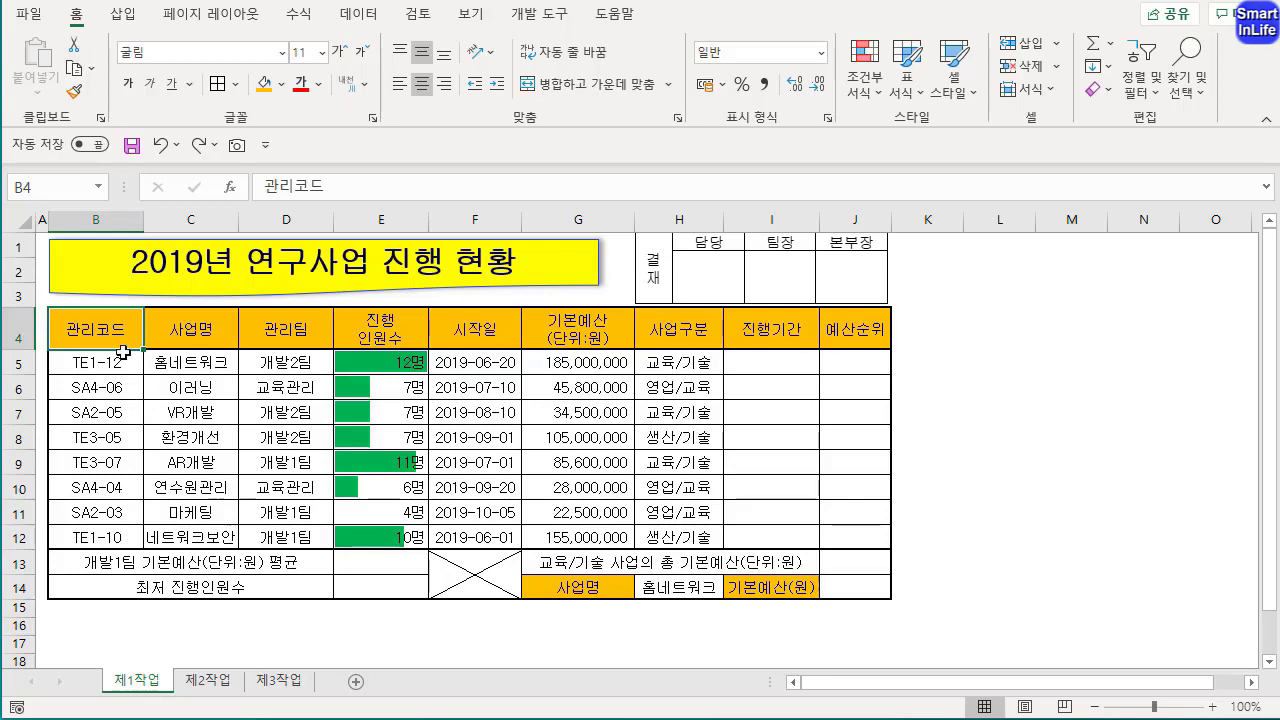
{"action": "left_click_drag", "start_coordinate": [120, 335], "coordinate": [657, 535]}
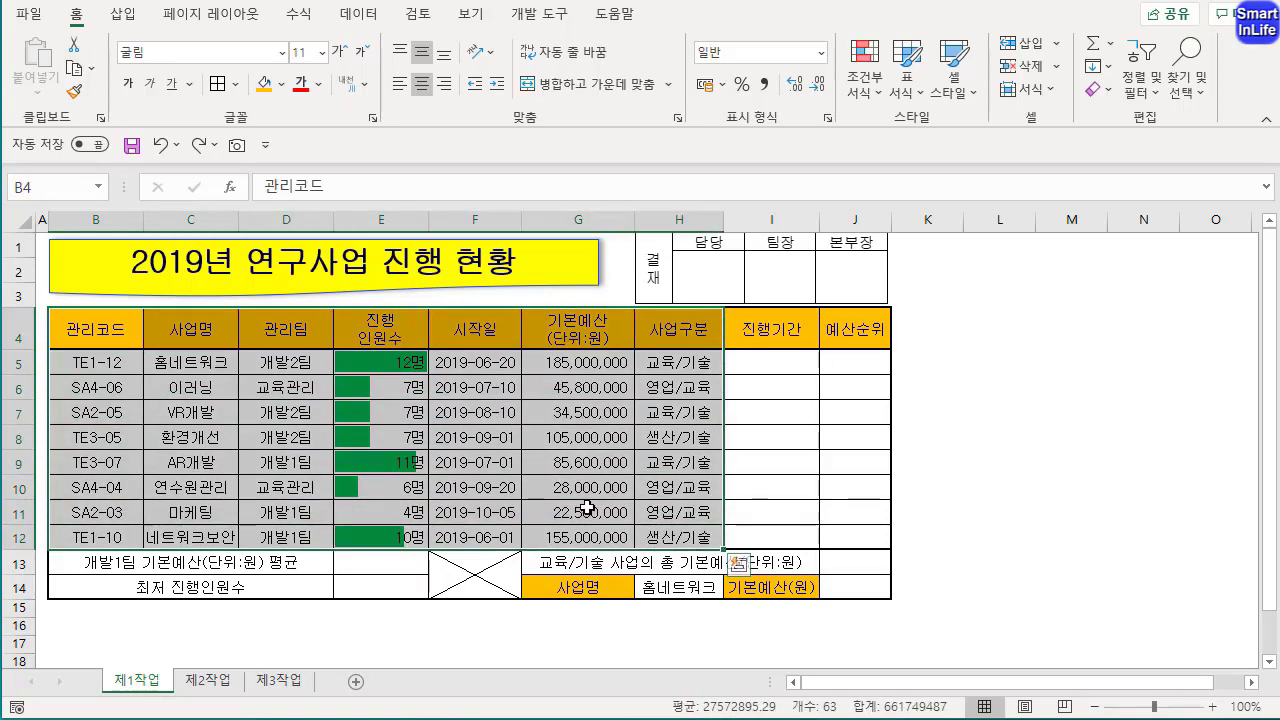
{"action": "key", "text": "ctrl+c"}
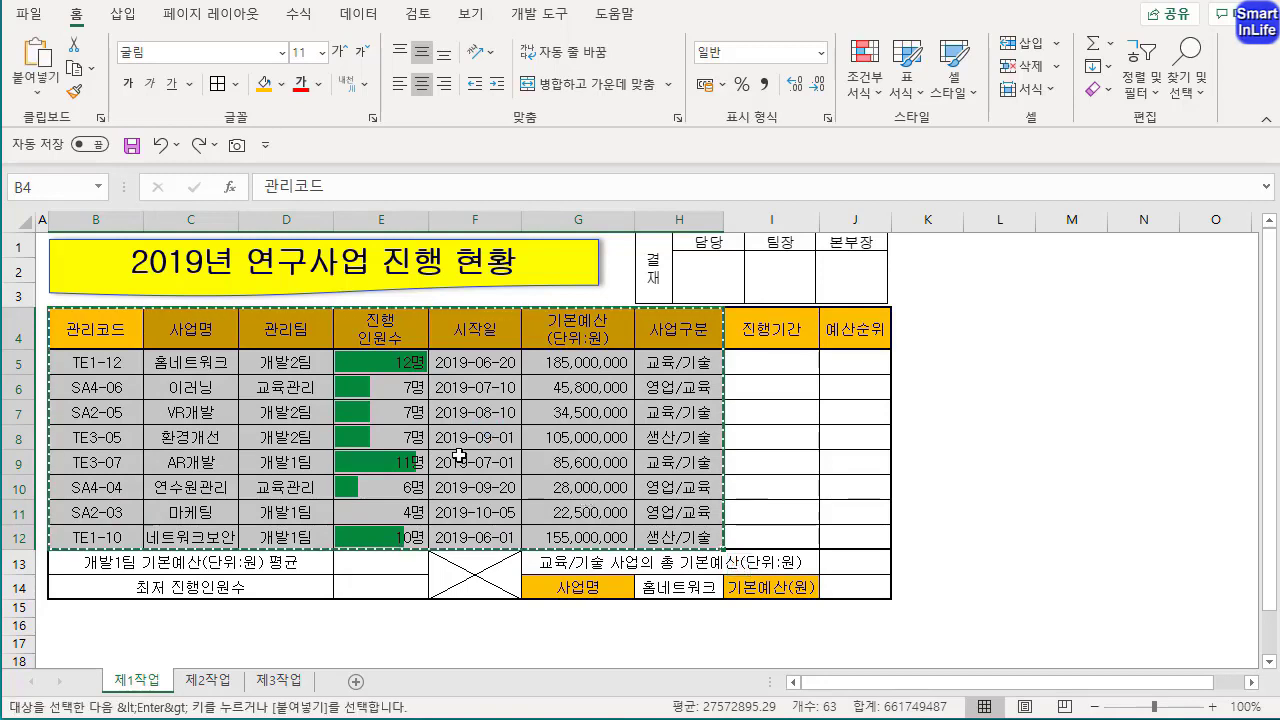
{"action": "left_click", "coordinate": [208, 681]}
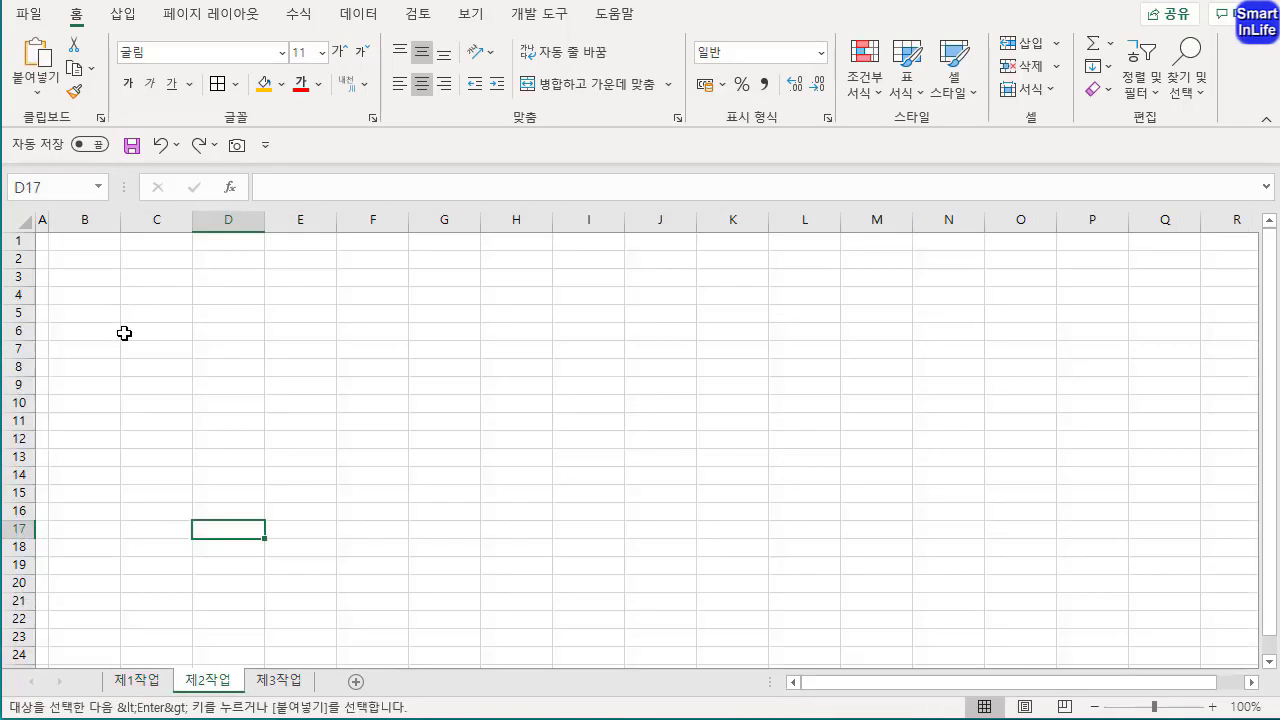
{"action": "left_click", "coordinate": [99, 259]}
{"action": "key", "text": "ctrl+v"}
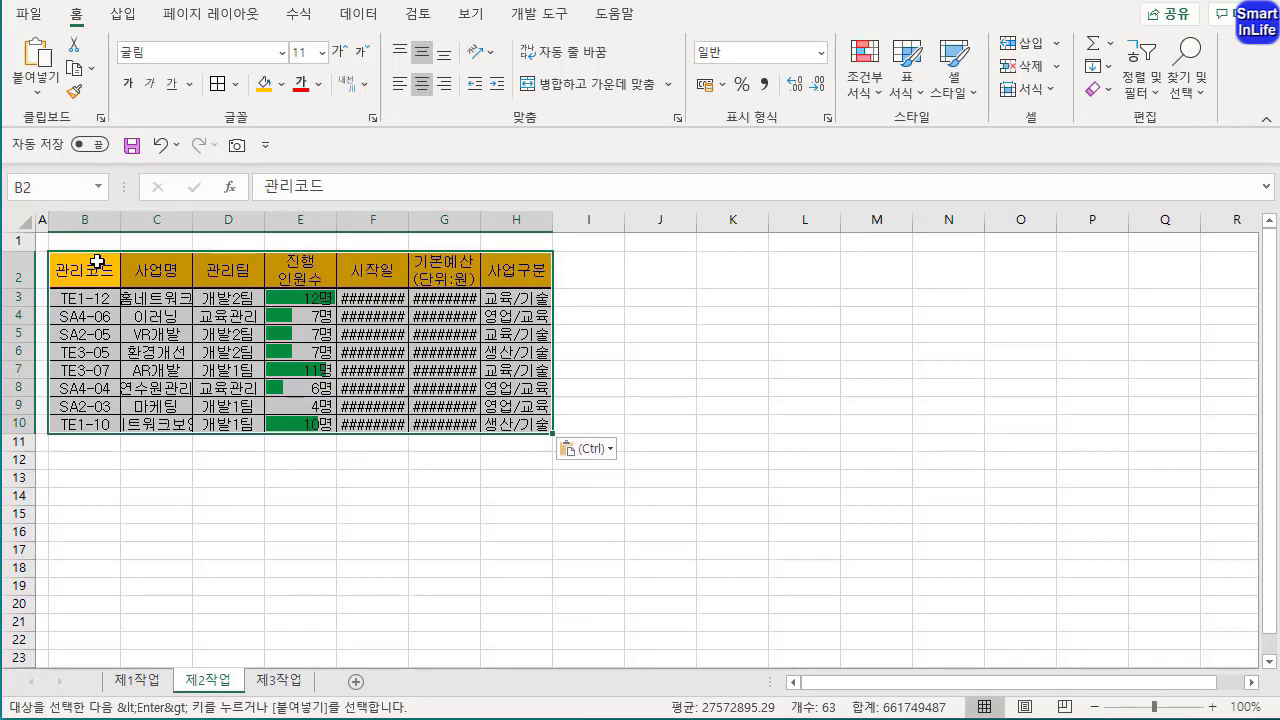
Apply the source table's column widths (열 너비) to the pasted table using Paste Special
{"action": "right_click", "coordinate": [185, 305]}
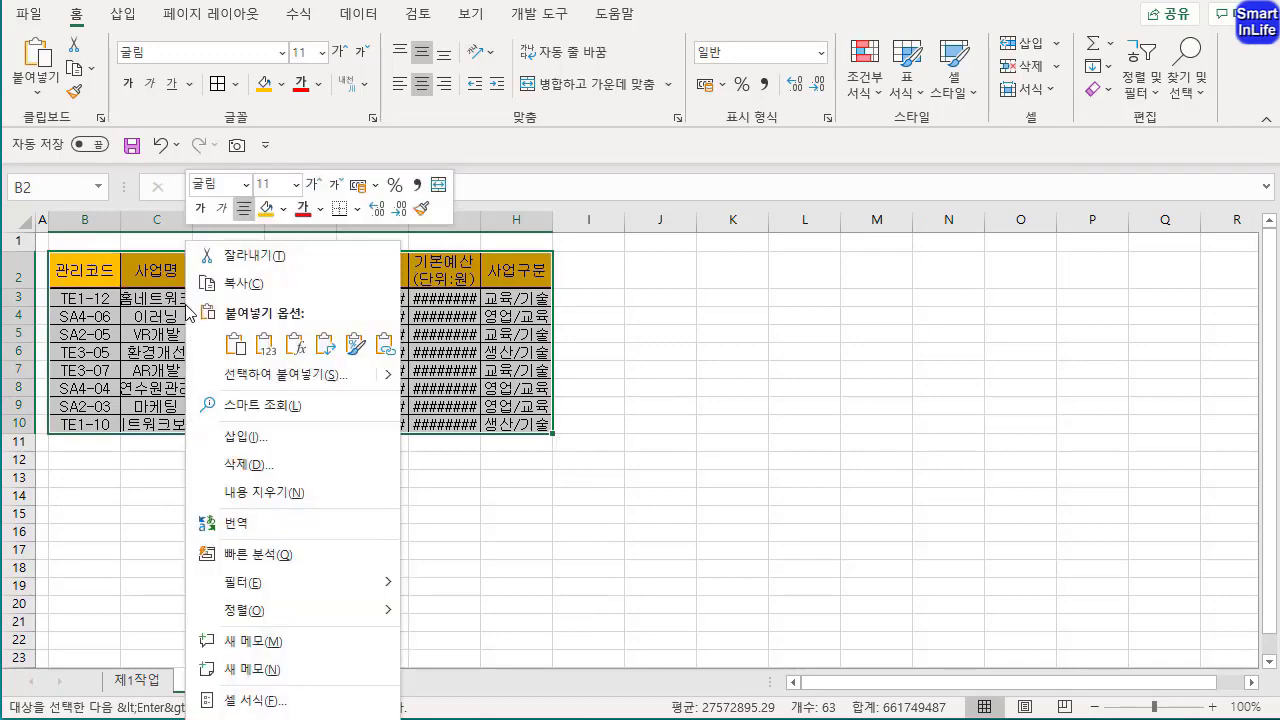
{"action": "left_click", "coordinate": [250, 373]}
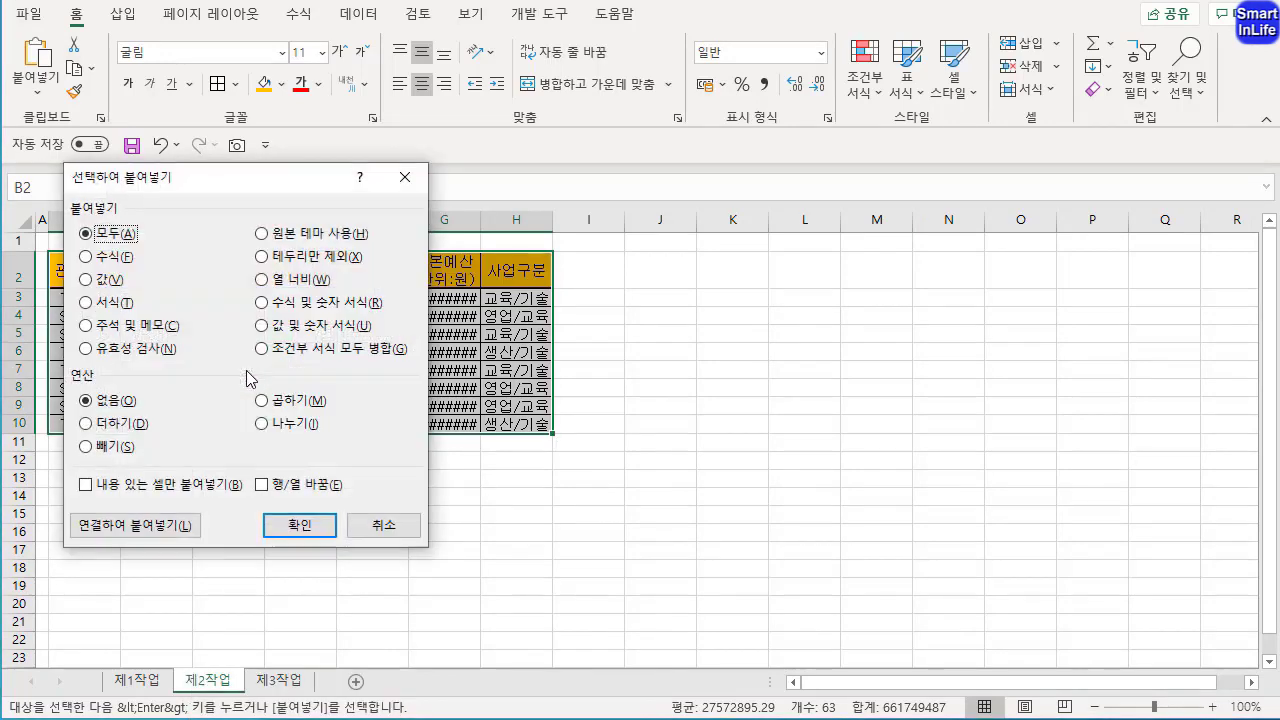
{"action": "left_click", "coordinate": [278, 279]}
{"action": "key", "text": "ctrl+2"}
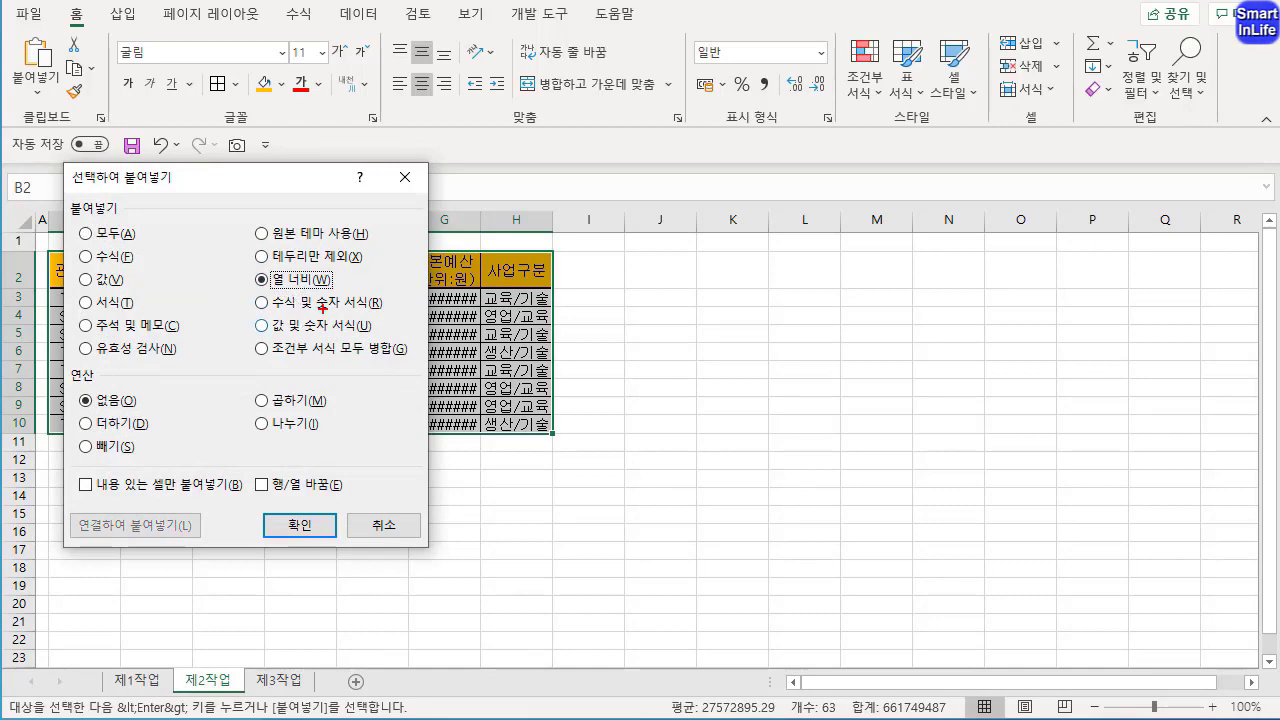
{"action": "mouse_move", "coordinate": [316, 310]}
{"action": "left_mouse_down"}
{"action": "mouse_move", "coordinate": [363, 258]}
{"action": "mouse_move", "coordinate": [322, 319]}
{"action": "left_mouse_up"}
{"action": "key", "text": "Escape"}
{"action": "left_click", "coordinate": [300, 522]}
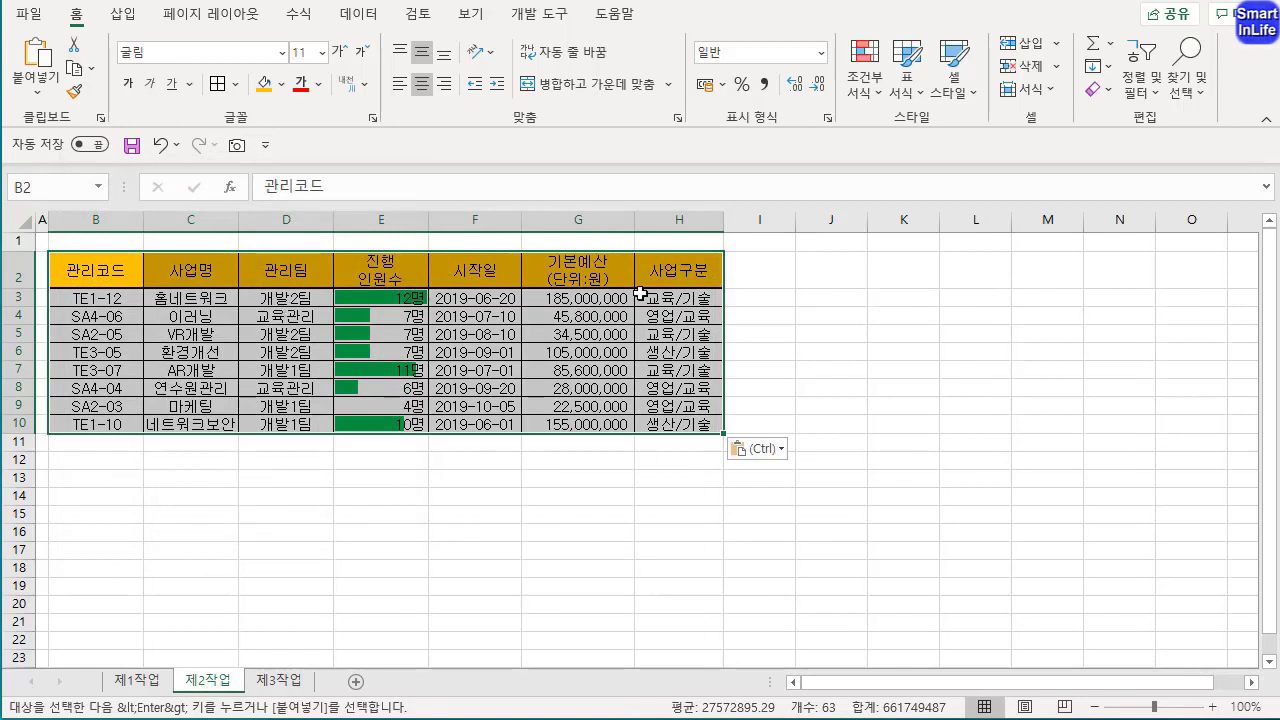
{"action": "left_click", "coordinate": [376, 340]}
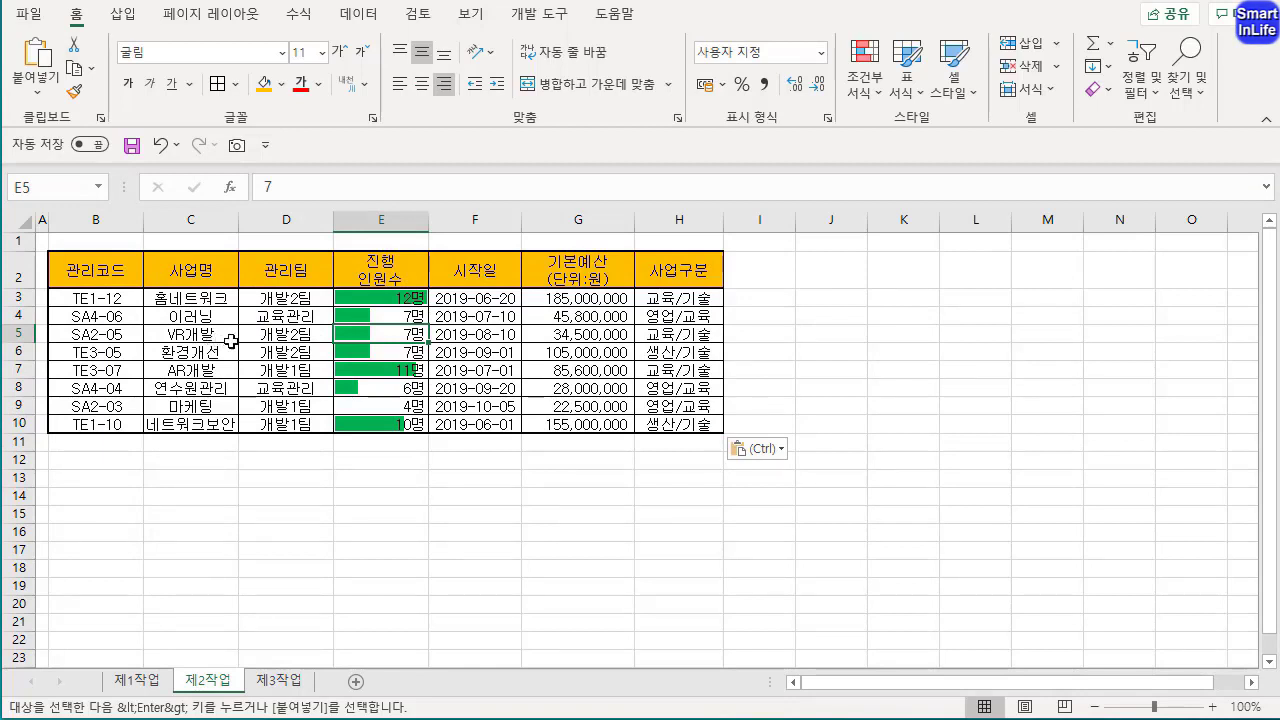
Copy the 관리팀 and 기본예산(단위:원) headings from D2 and G2 into B13:C13 as filter criteria headings
{"action": "left_click", "coordinate": [269, 268]}
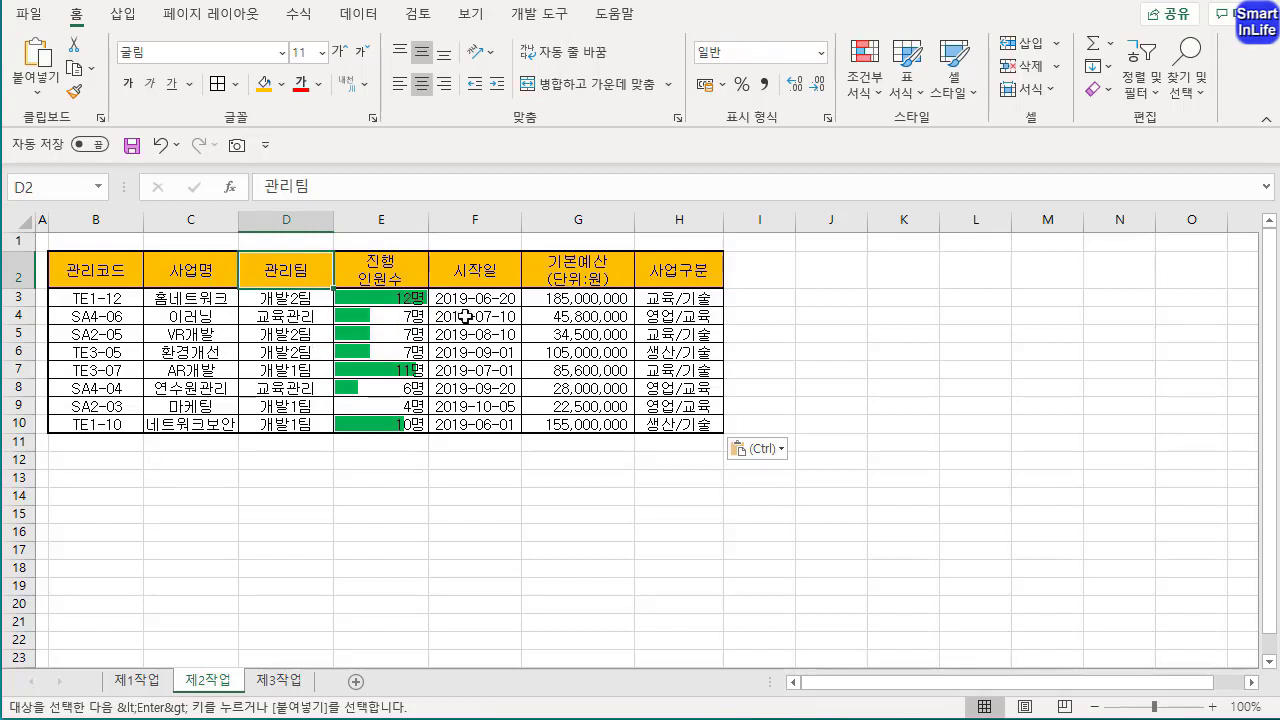
{"action": "left_click", "coordinate": [588, 268], "text": "ctrl"}
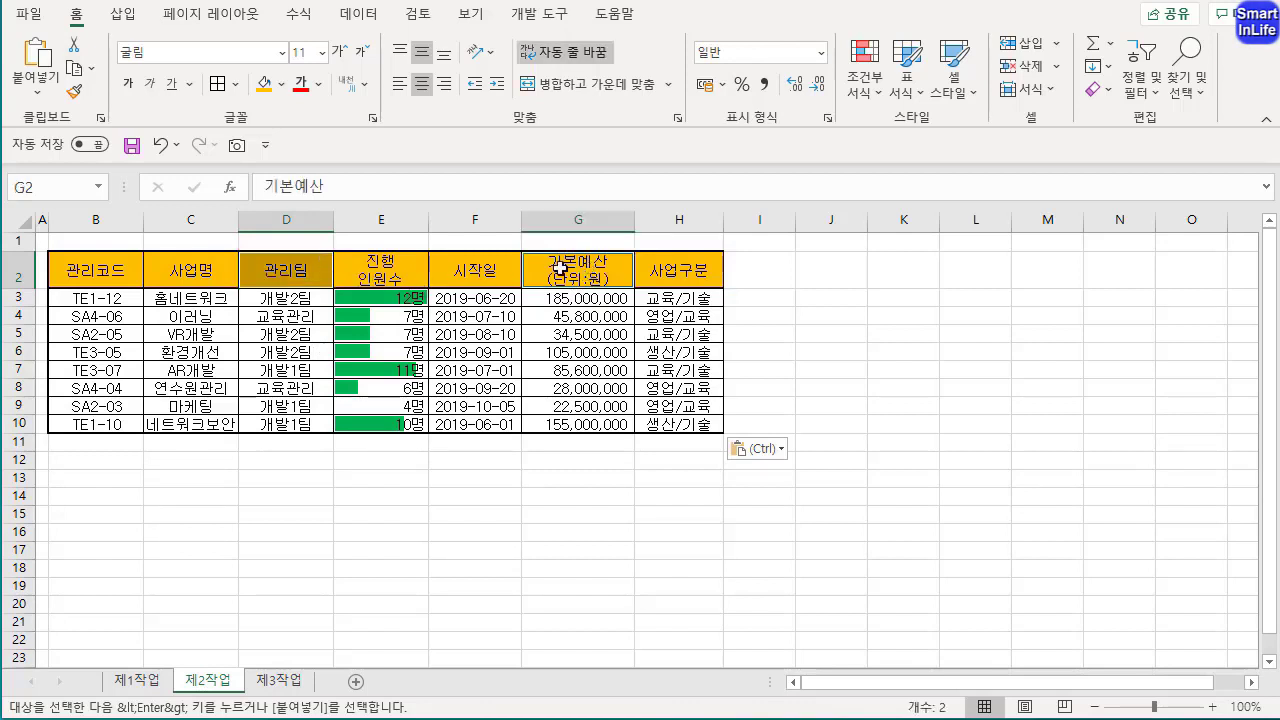
{"action": "key", "text": "ctrl+c"}
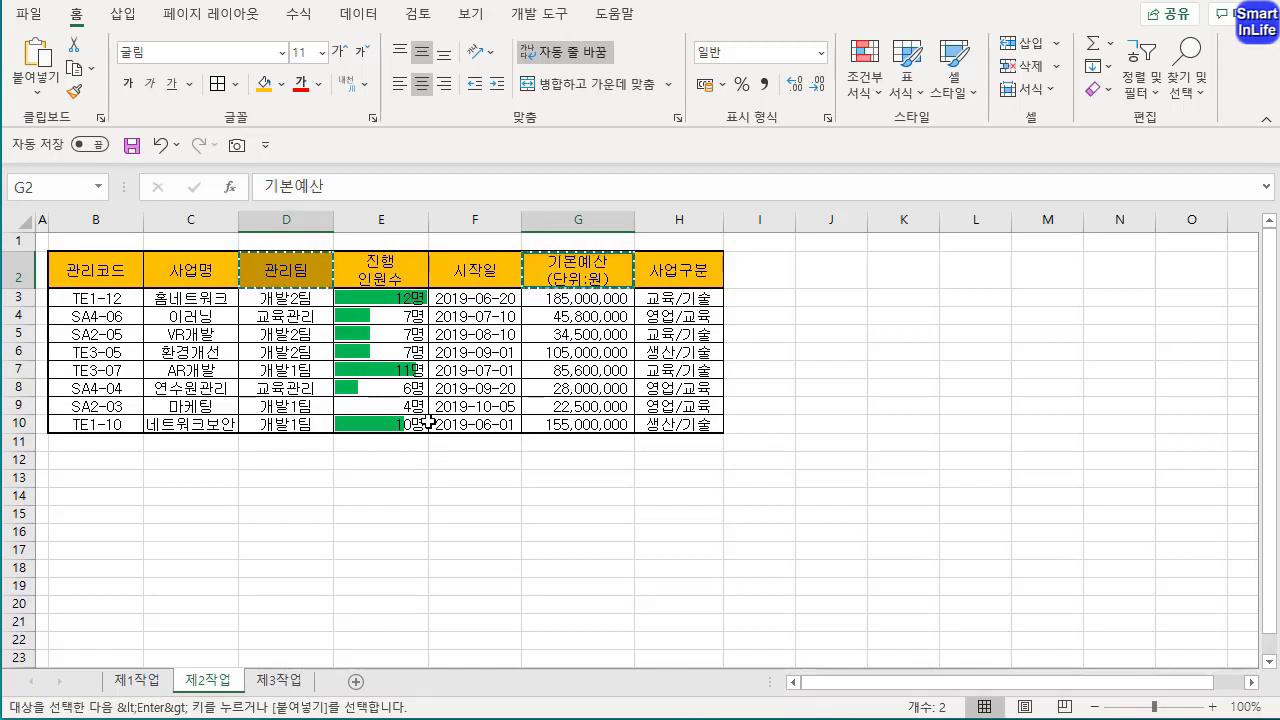
{"action": "left_click", "coordinate": [88, 482]}
{"action": "key", "text": "ctrl+v"}
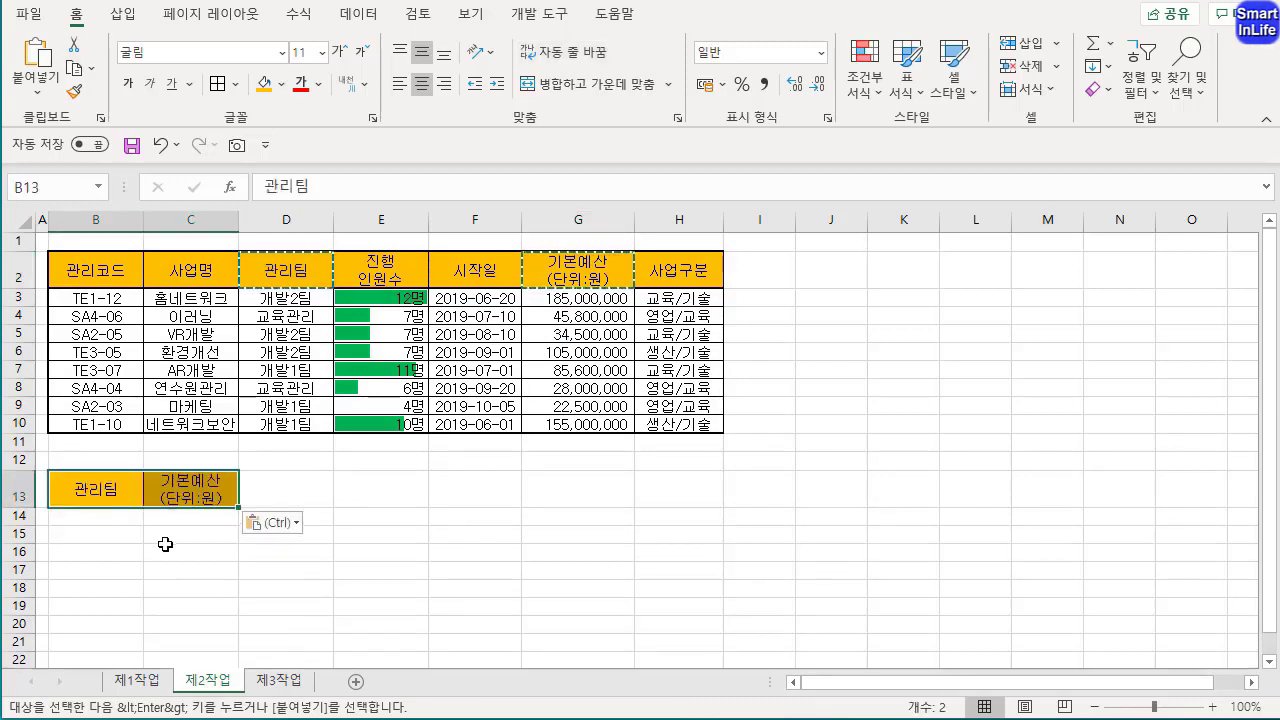
{"action": "left_click", "coordinate": [166, 546]}
{"action": "left_click", "coordinate": [122, 489]}
{"action": "left_click", "coordinate": [201, 489]}
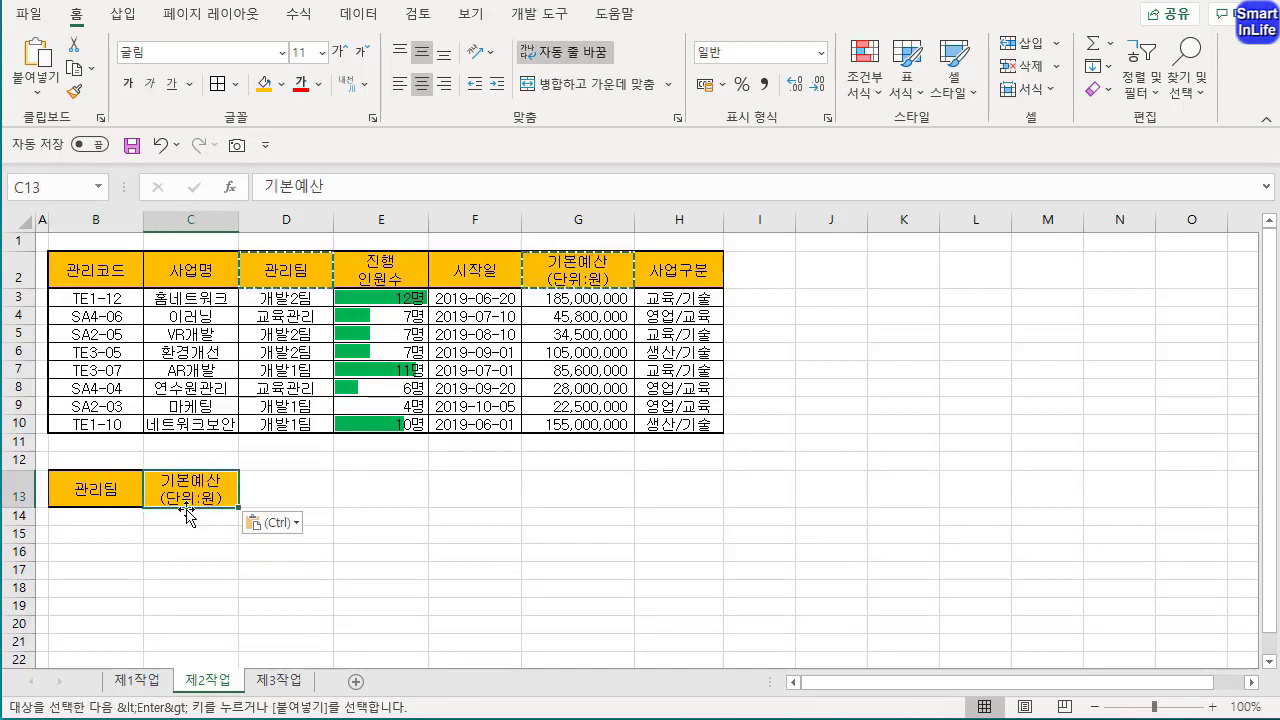
{"action": "left_click", "coordinate": [122, 496]}
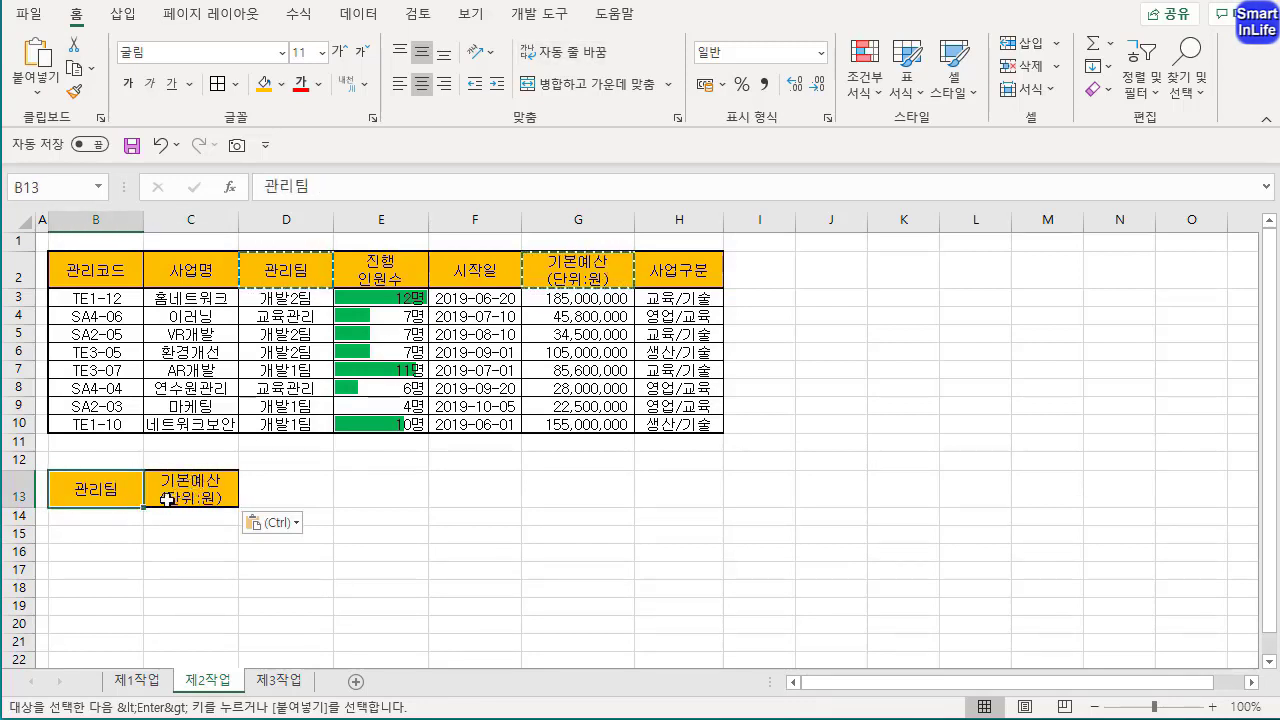
Copy the 교육관리 entry from D4 into B14 as the criterion under the 관리팀 heading
{"action": "left_click", "coordinate": [108, 520]}
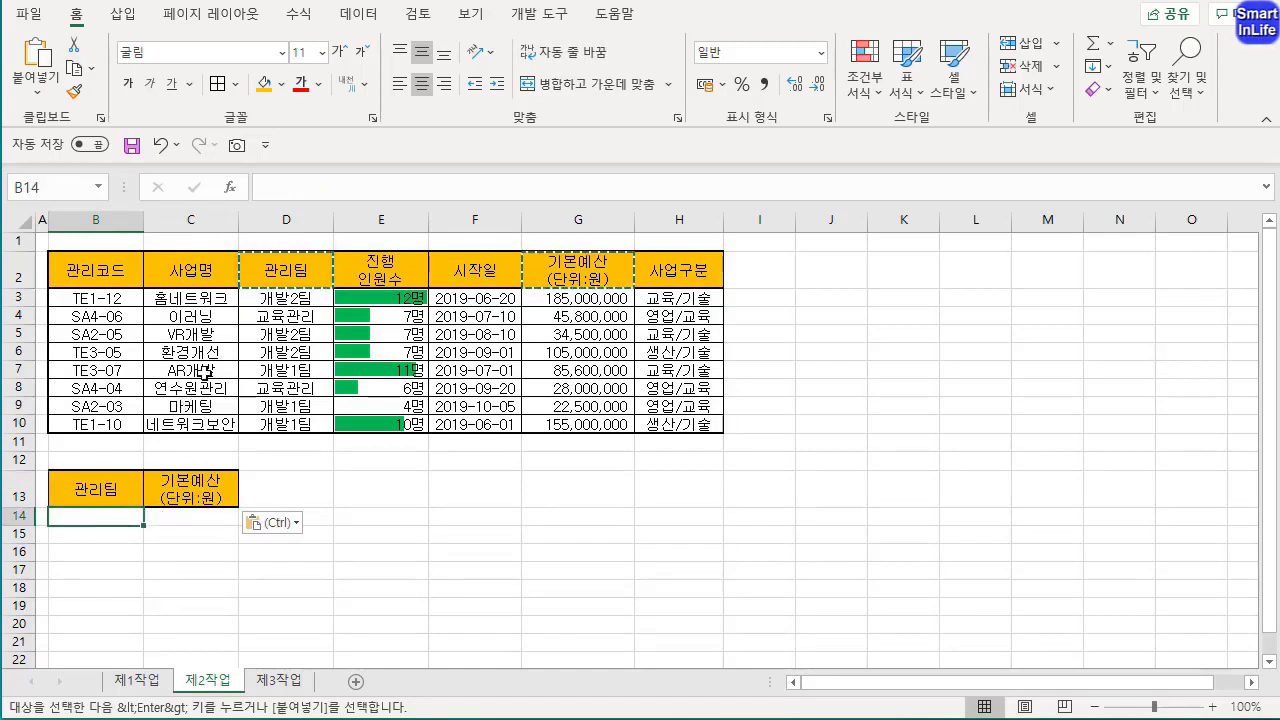
{"action": "left_click", "coordinate": [289, 316]}
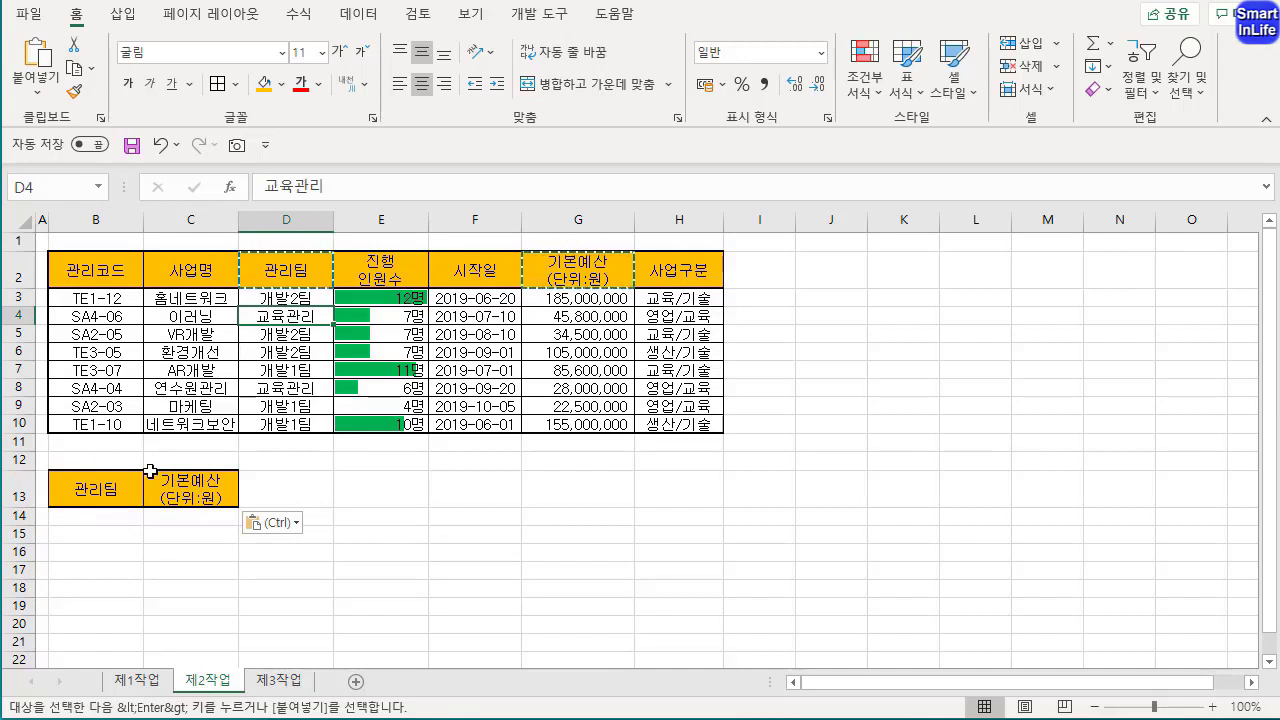
{"action": "left_click", "coordinate": [103, 518]}
{"action": "left_click", "coordinate": [302, 318]}
{"action": "key", "text": "ctrl+c"}
{"action": "left_click", "coordinate": [106, 516]}
{"action": "key", "text": "ctrl+v"}
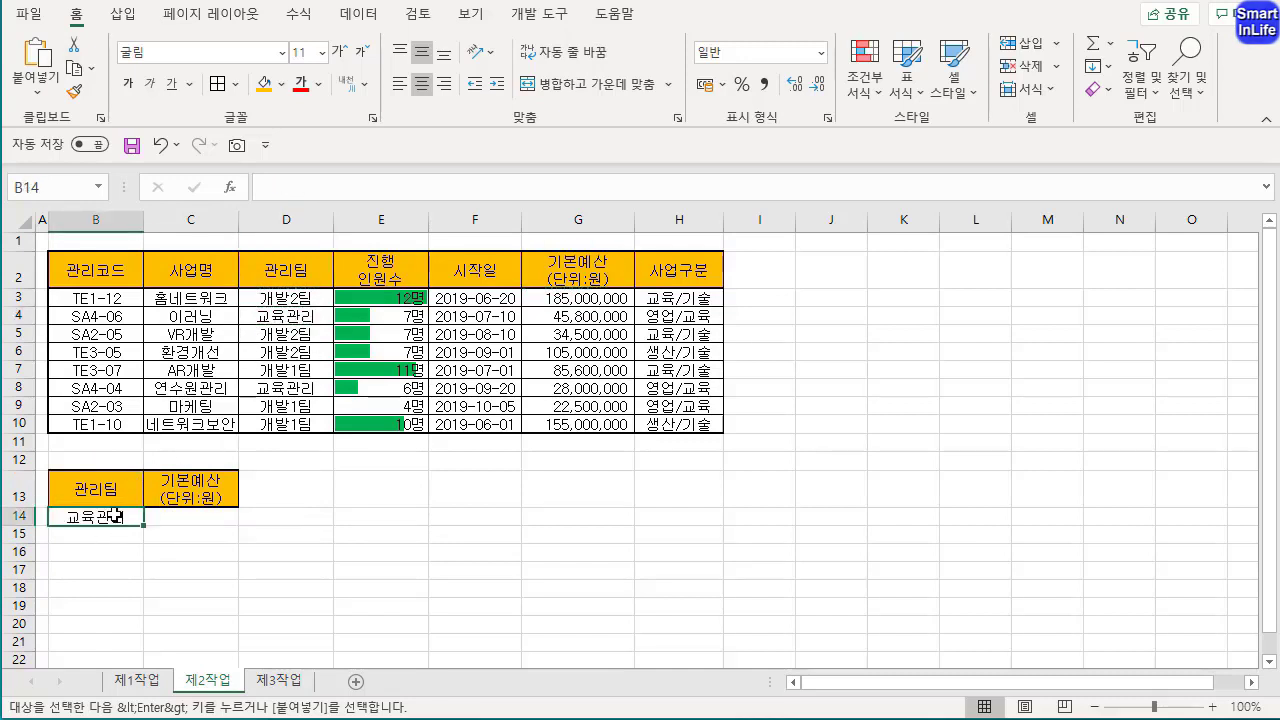
{"action": "left_click", "coordinate": [117, 551]}
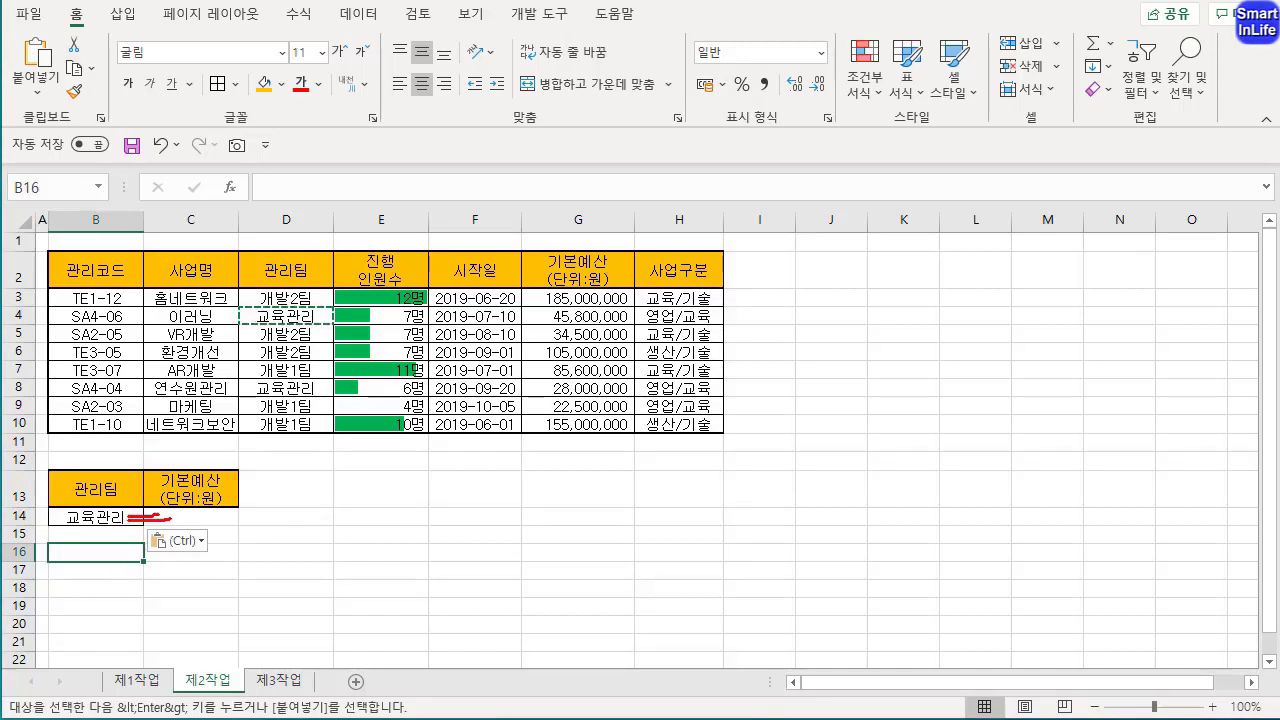
{"action": "left_click_drag", "start_coordinate": [122, 517], "coordinate": [176, 554]}
{"action": "mouse_move", "coordinate": [157, 504]}
{"action": "left_mouse_down"}
{"action": "mouse_move", "coordinate": [70, 490]}
{"action": "mouse_move", "coordinate": [187, 492]}
{"action": "left_mouse_up"}
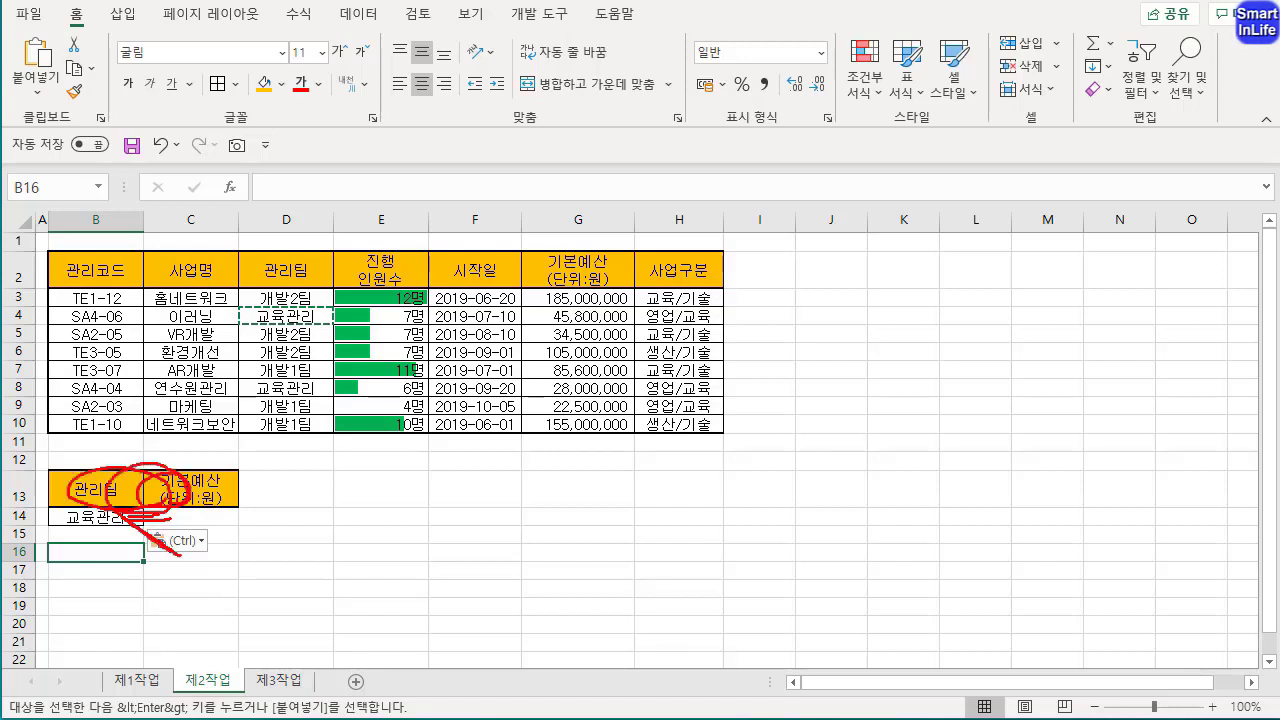
{"action": "key", "text": "Escape"}
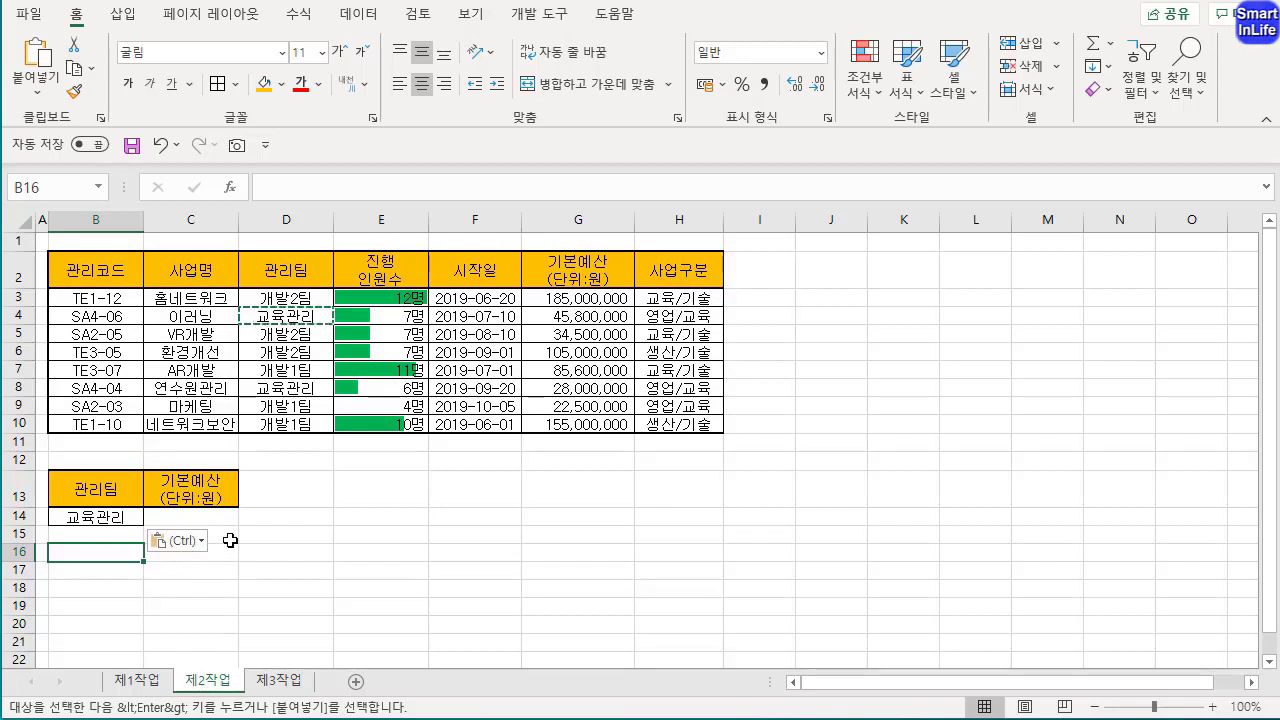
Clear the pending copy selection and enter the budget criterion >=100000000 in C15, one row below the team criterion
{"action": "left_click", "coordinate": [218, 537]}
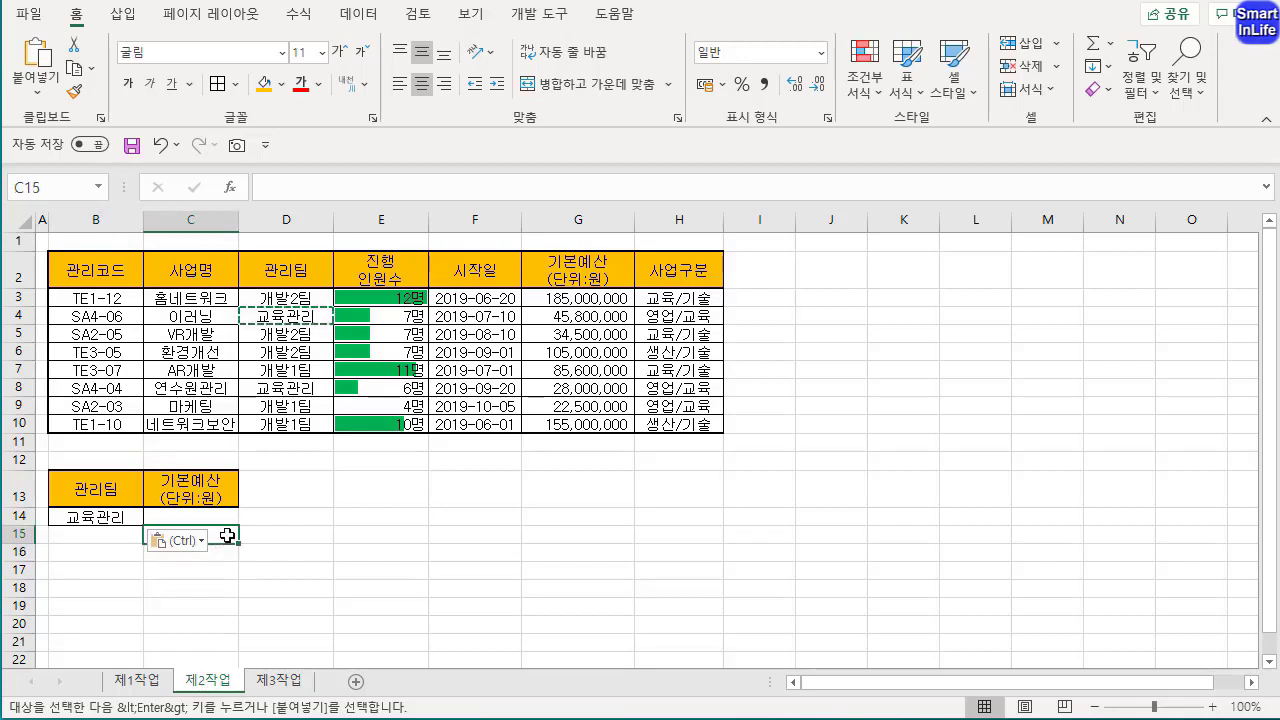
{"action": "left_click", "coordinate": [123, 540]}
{"action": "key", "text": "Escape"}
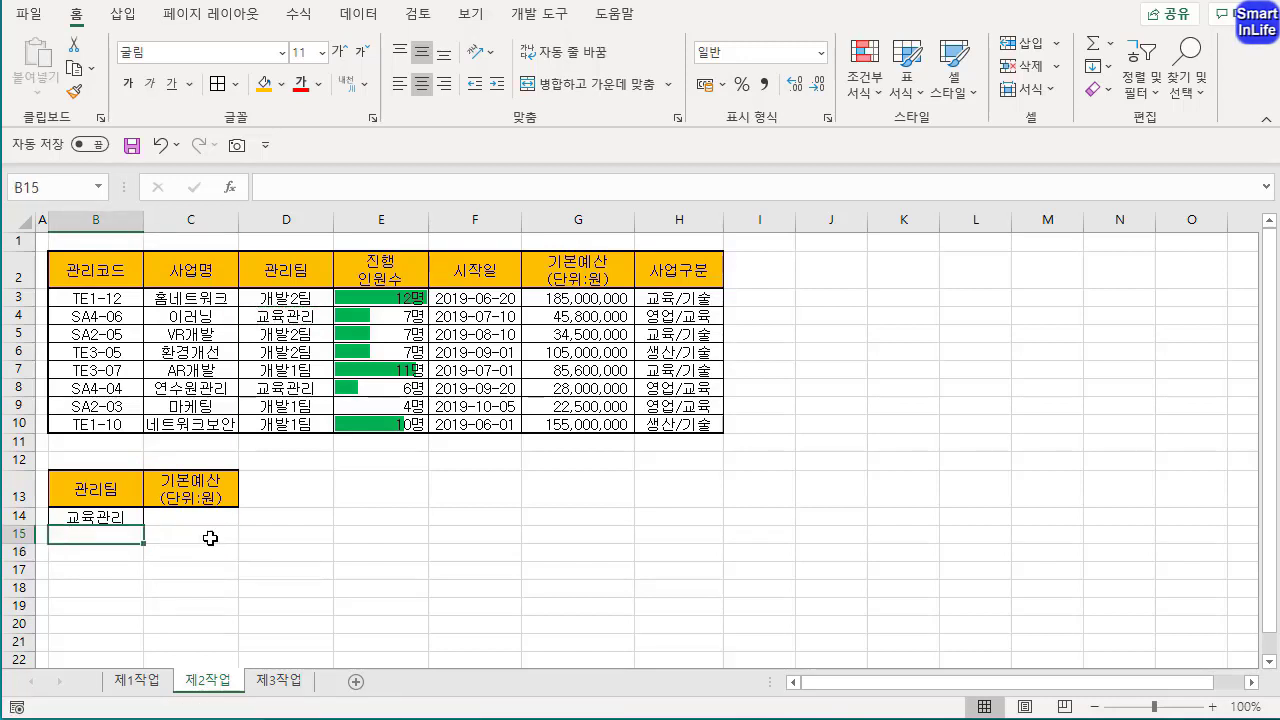
{"action": "left_click", "coordinate": [195, 540]}
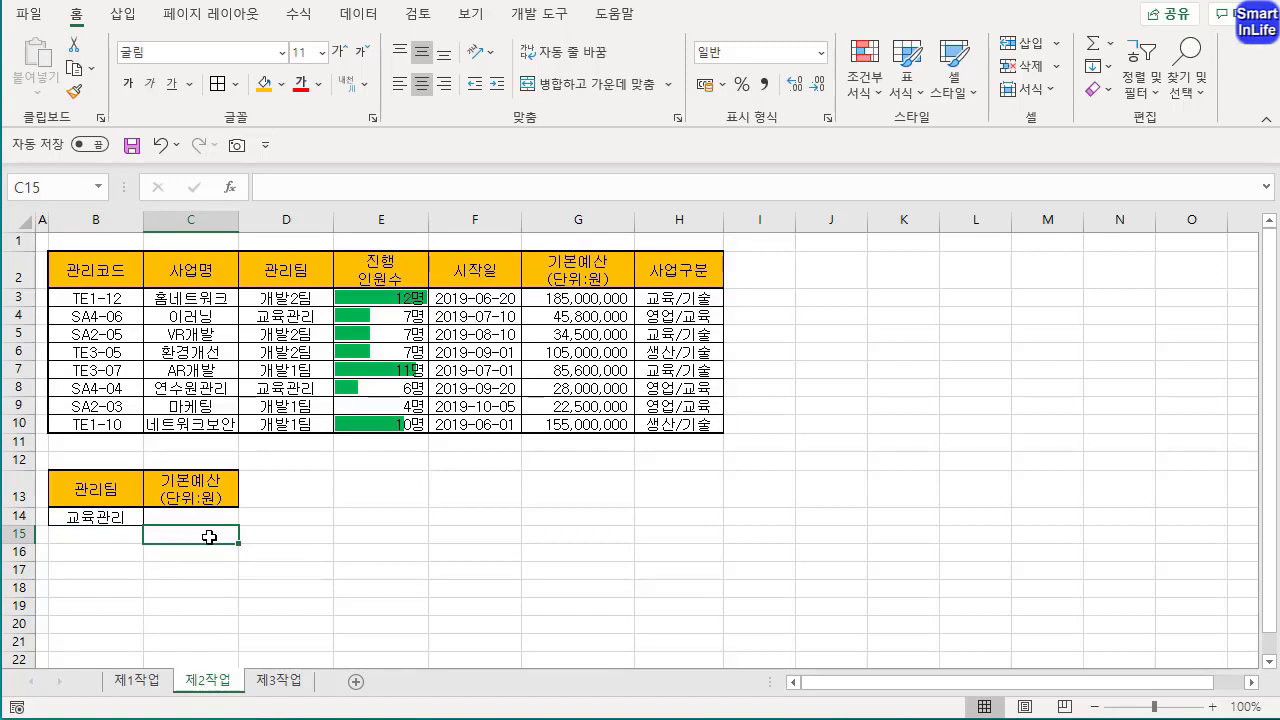
{"action": "type", "text": ">"}
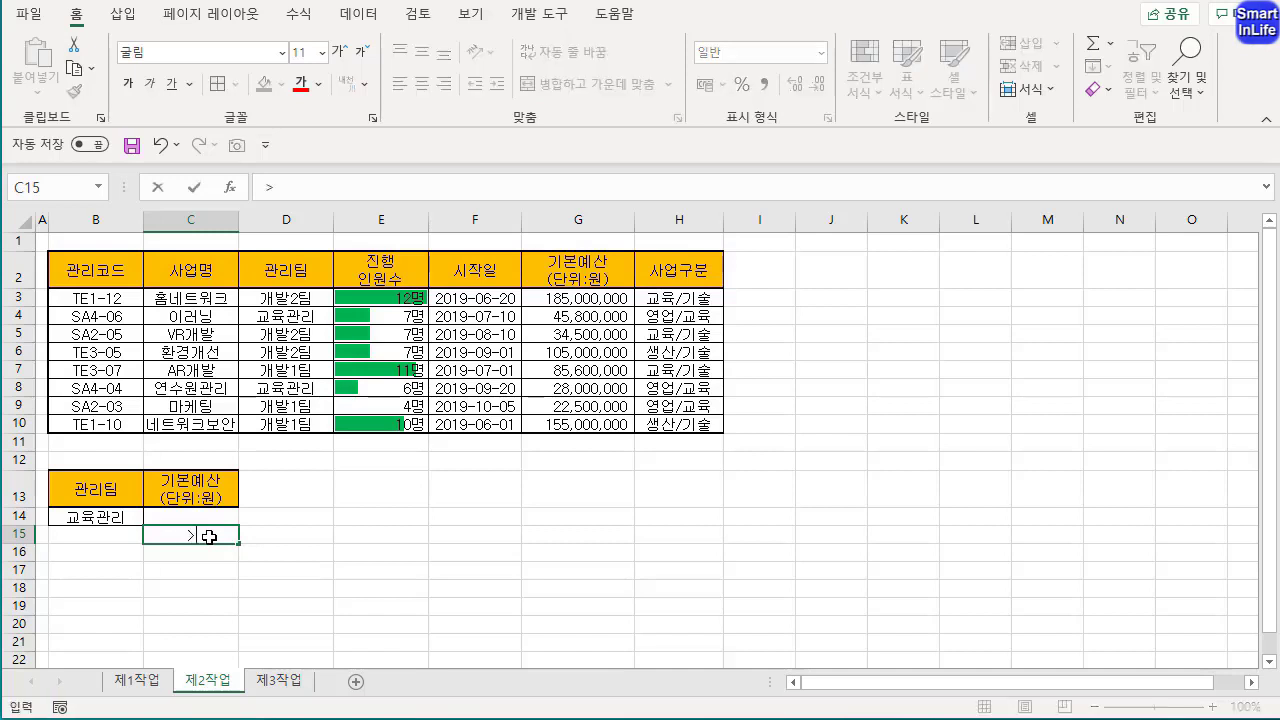
{"action": "type", "text": "=100000000"}
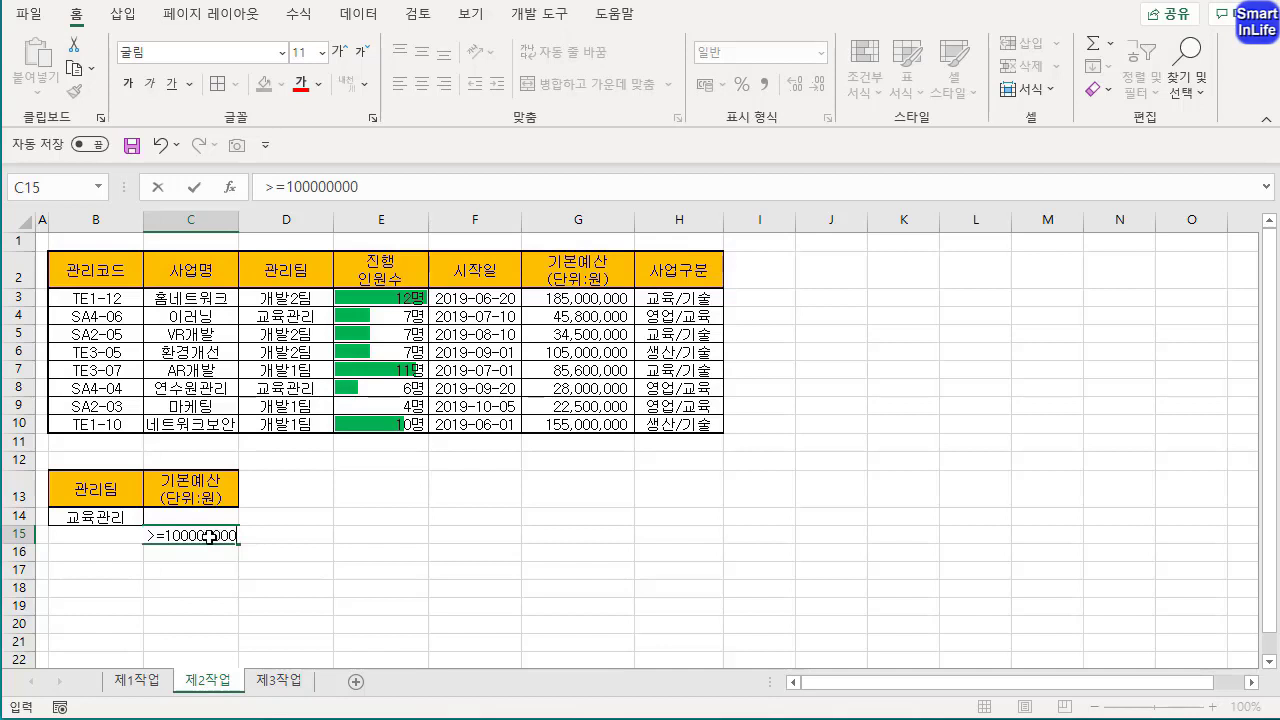
{"action": "key", "text": "Return"}
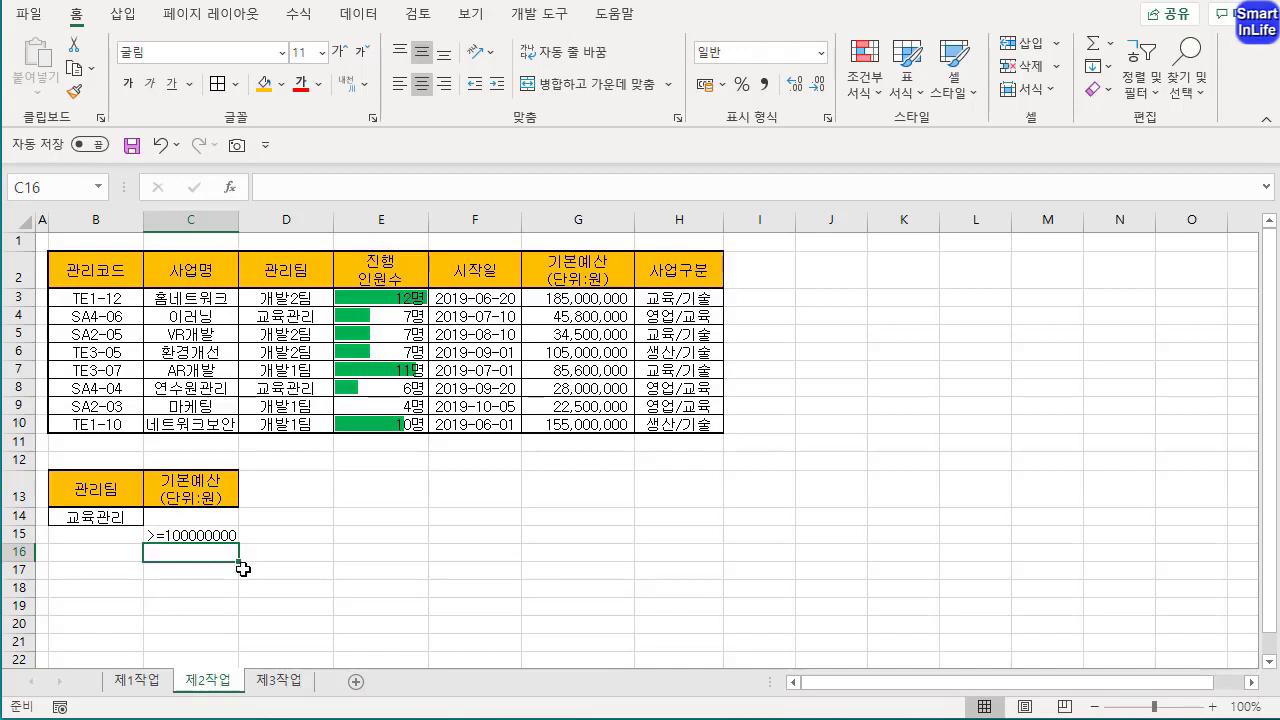
{"action": "left_click_drag", "start_coordinate": [396, 268], "coordinate": [602, 297]}
{"action": "left_click", "coordinate": [471, 554]}
{"action": "left_click", "coordinate": [183, 569]}
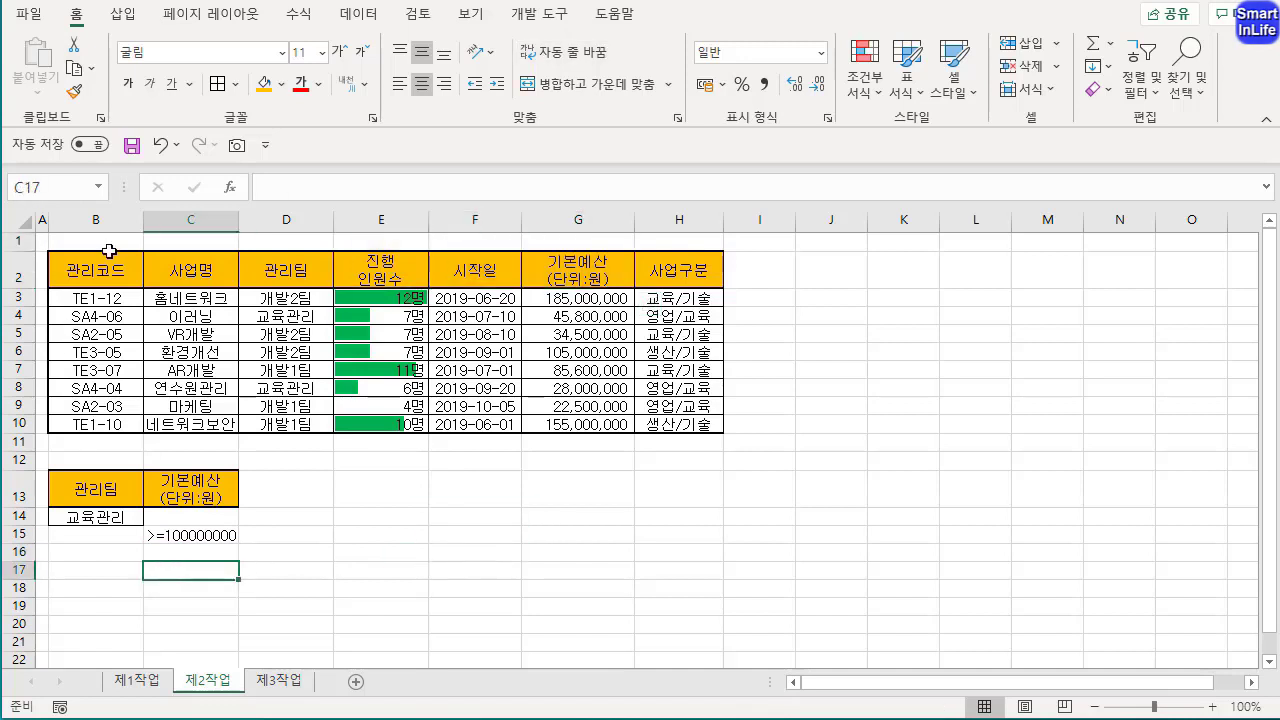
Start an Advanced Filter (고급 필터) with list range B2:H10 and criteria range B13:C15 on the 제2작업 sheet
{"action": "left_click_drag", "start_coordinate": [100, 266], "coordinate": [650, 424]}
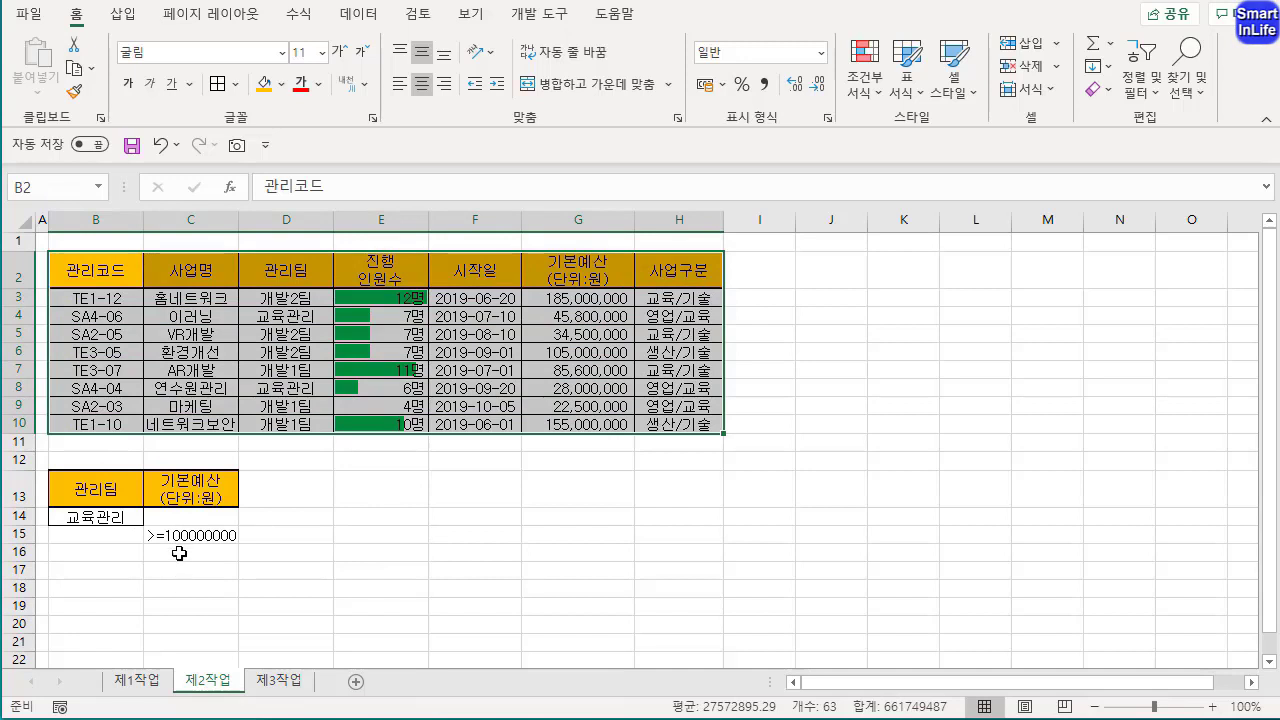
{"action": "left_click", "coordinate": [171, 354]}
{"action": "left_click_drag", "start_coordinate": [105, 270], "coordinate": [699, 424]}
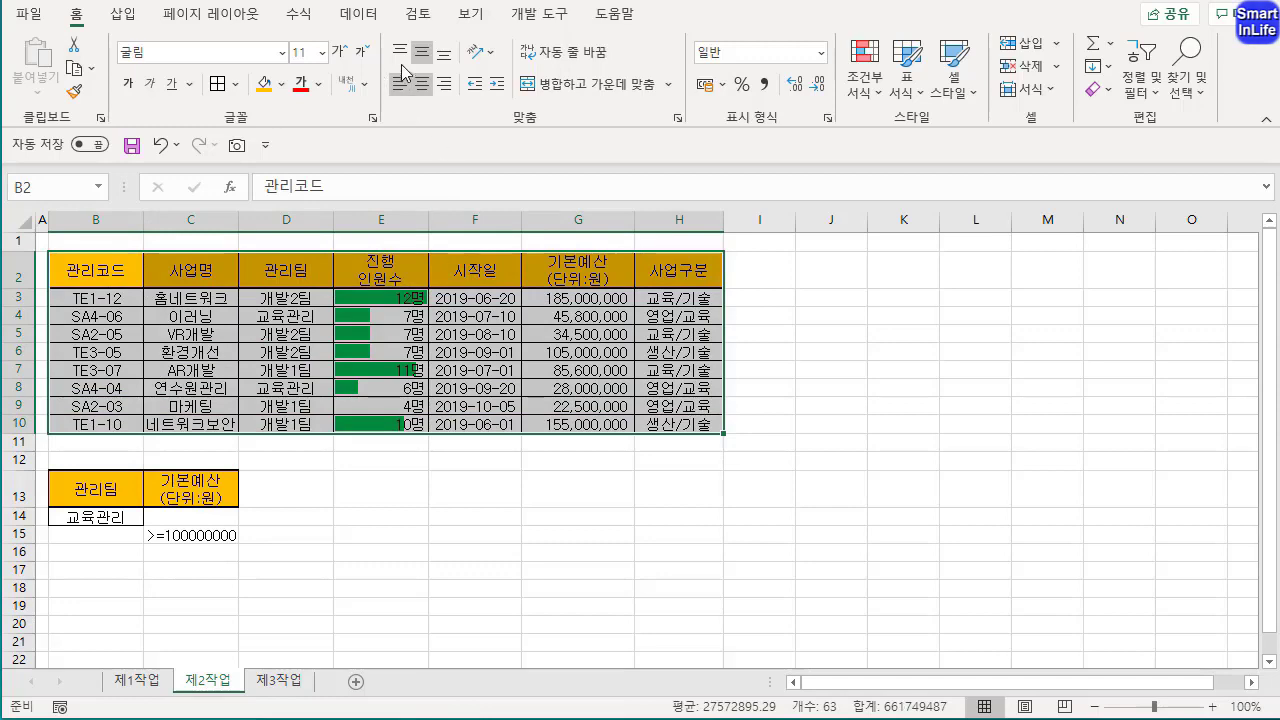
{"action": "left_click", "coordinate": [358, 14]}
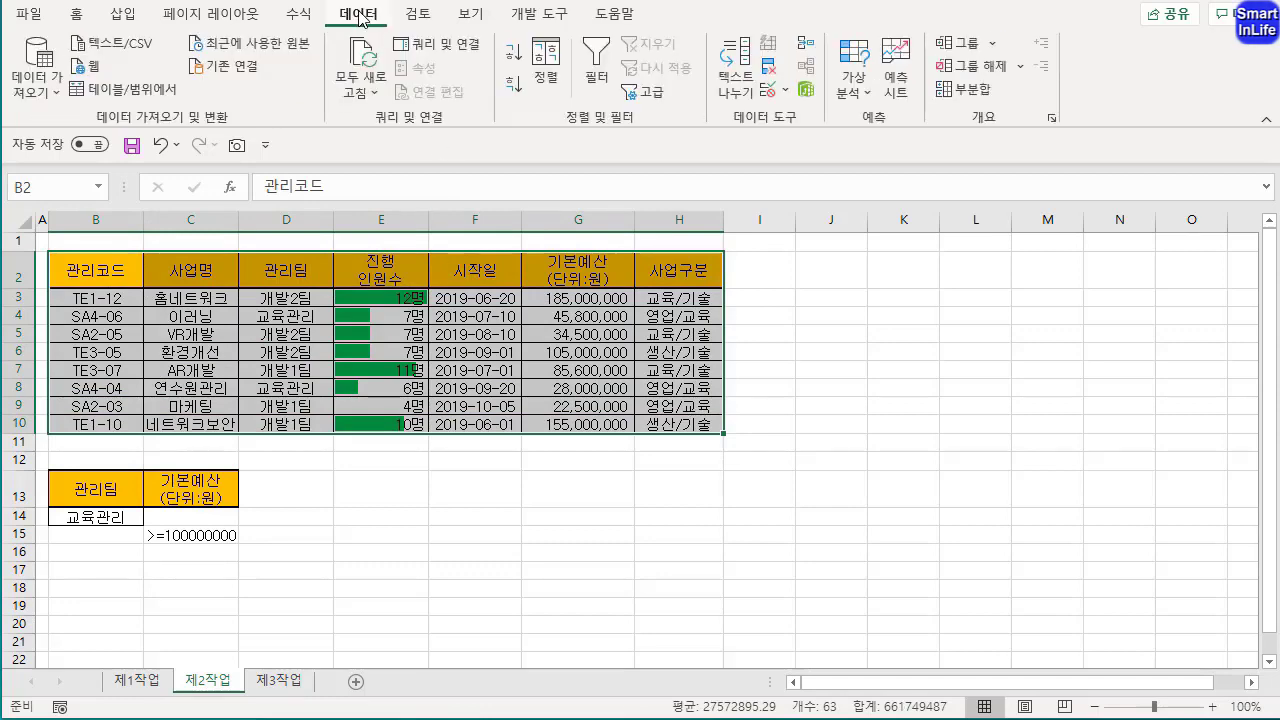
{"action": "left_click", "coordinate": [650, 90]}
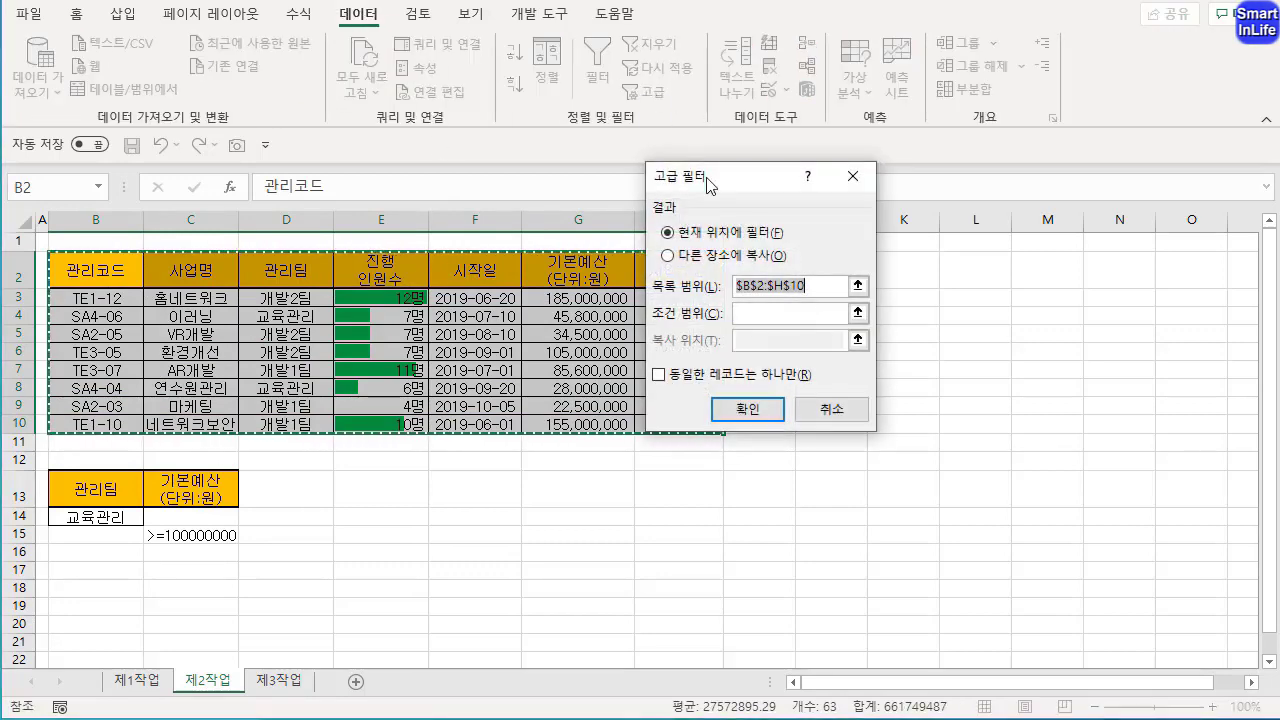
{"action": "left_click_drag", "start_coordinate": [718, 178], "coordinate": [856, 205]}
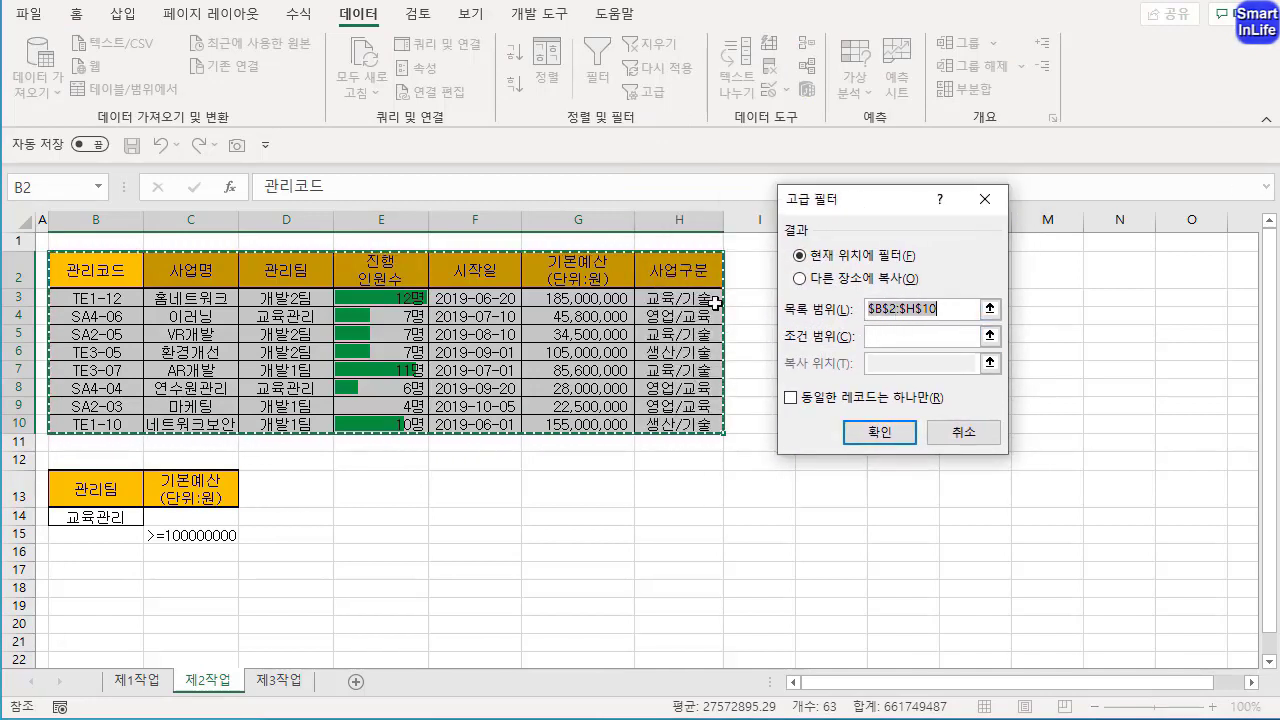
{"action": "left_click", "coordinate": [877, 340]}
{"action": "left_click_drag", "start_coordinate": [88, 490], "coordinate": [190, 532]}
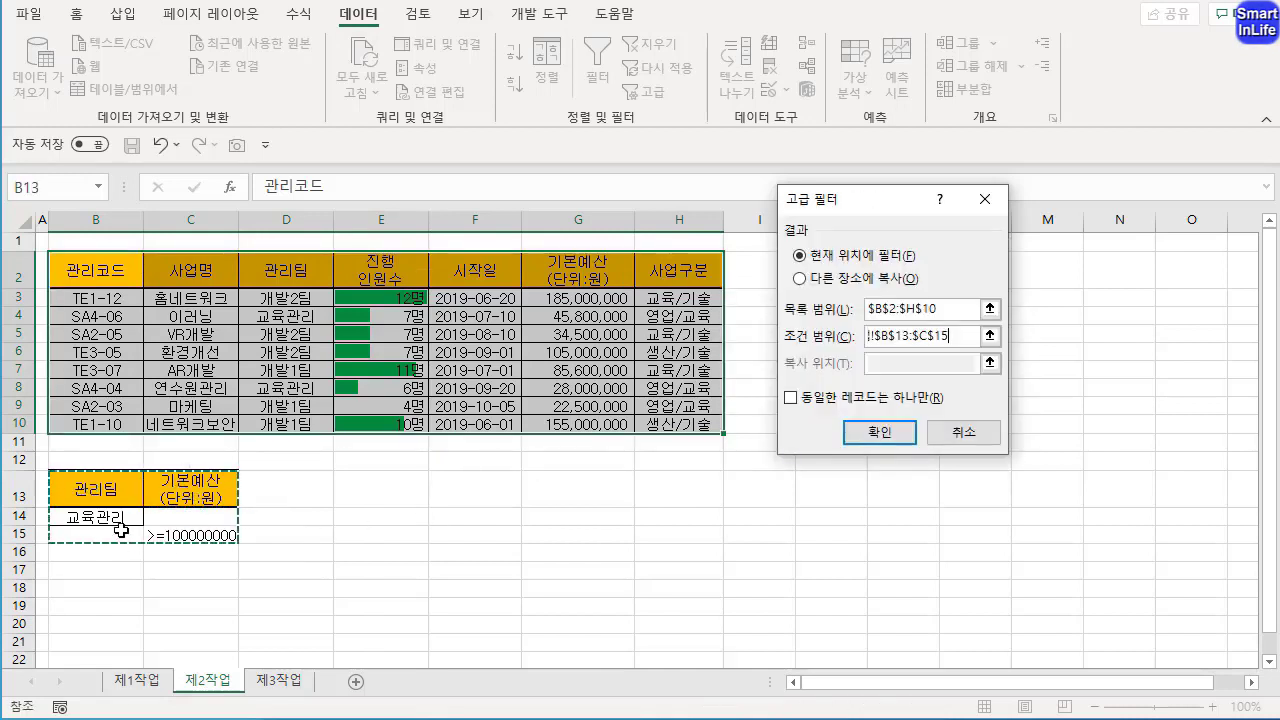
Choose to copy the filter results to another location (다른 장소에 복사), with B18 as the destination, and run the filter
{"action": "left_click", "coordinate": [862, 281]}
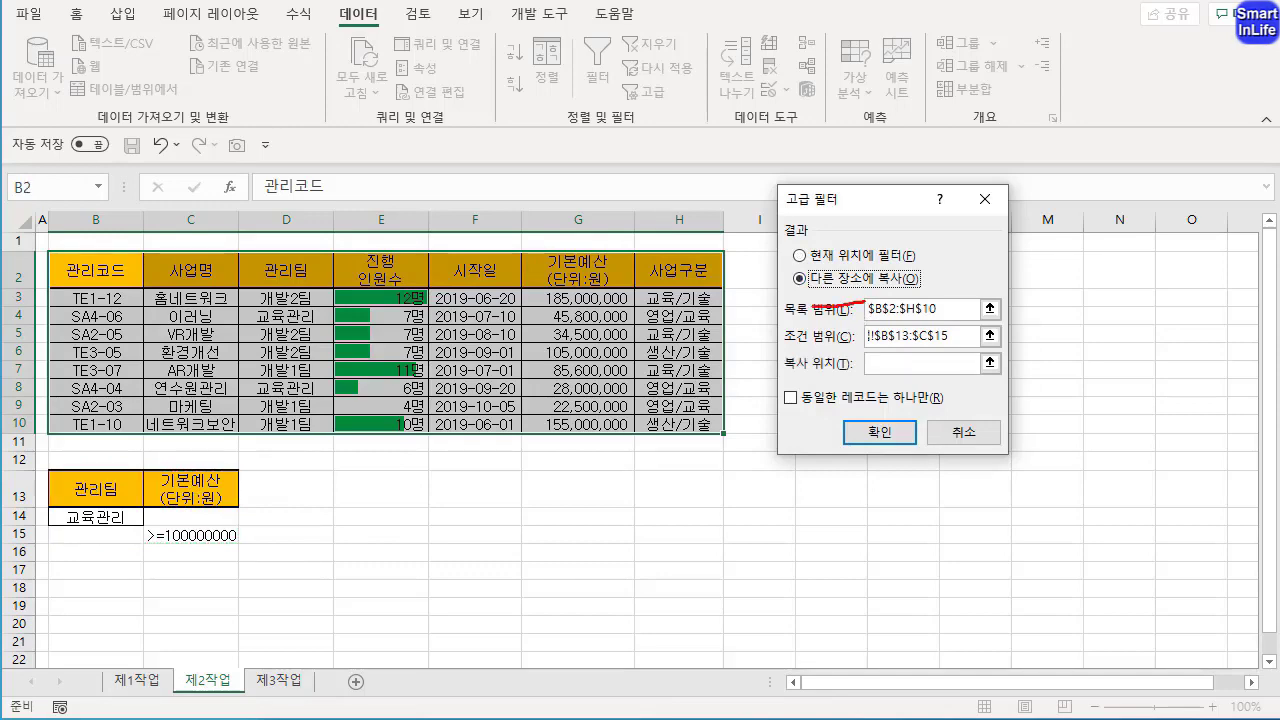
{"action": "left_click_drag", "start_coordinate": [862, 298], "coordinate": [866, 262]}
{"action": "left_click_drag", "start_coordinate": [885, 375], "coordinate": [878, 379]}
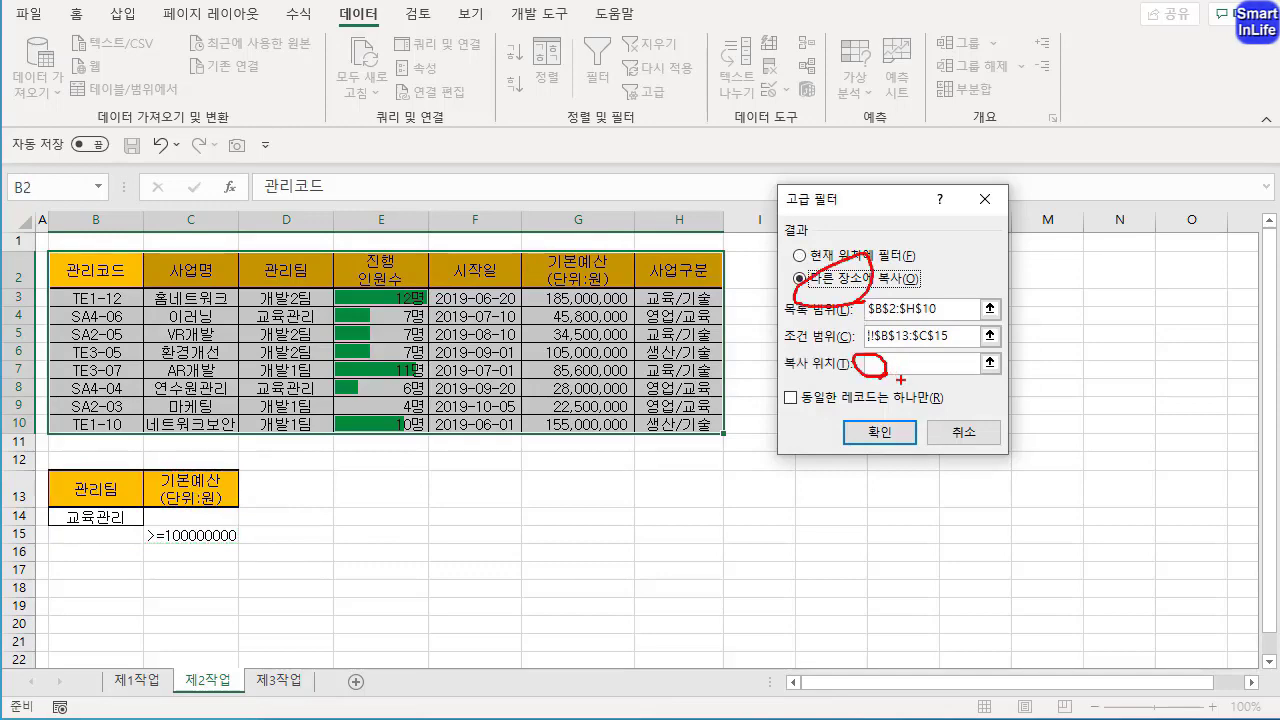
{"action": "left_click", "coordinate": [891, 362]}
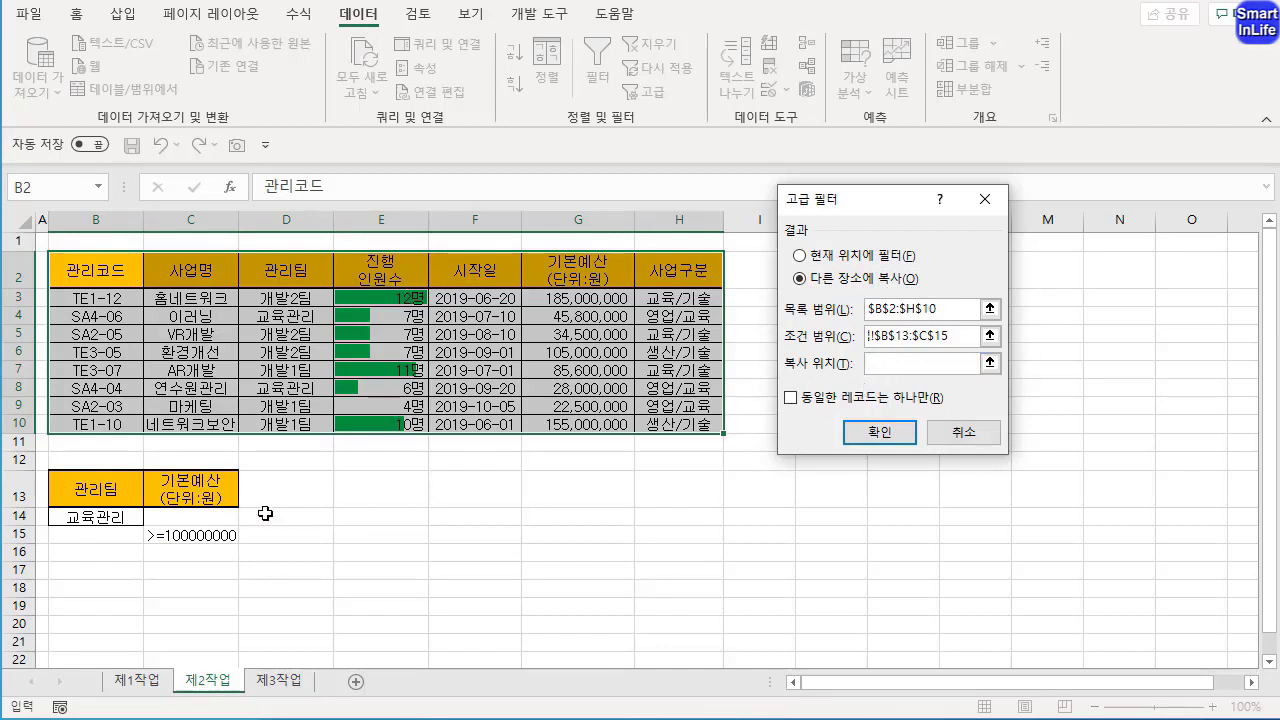
{"action": "left_click", "coordinate": [93, 595]}
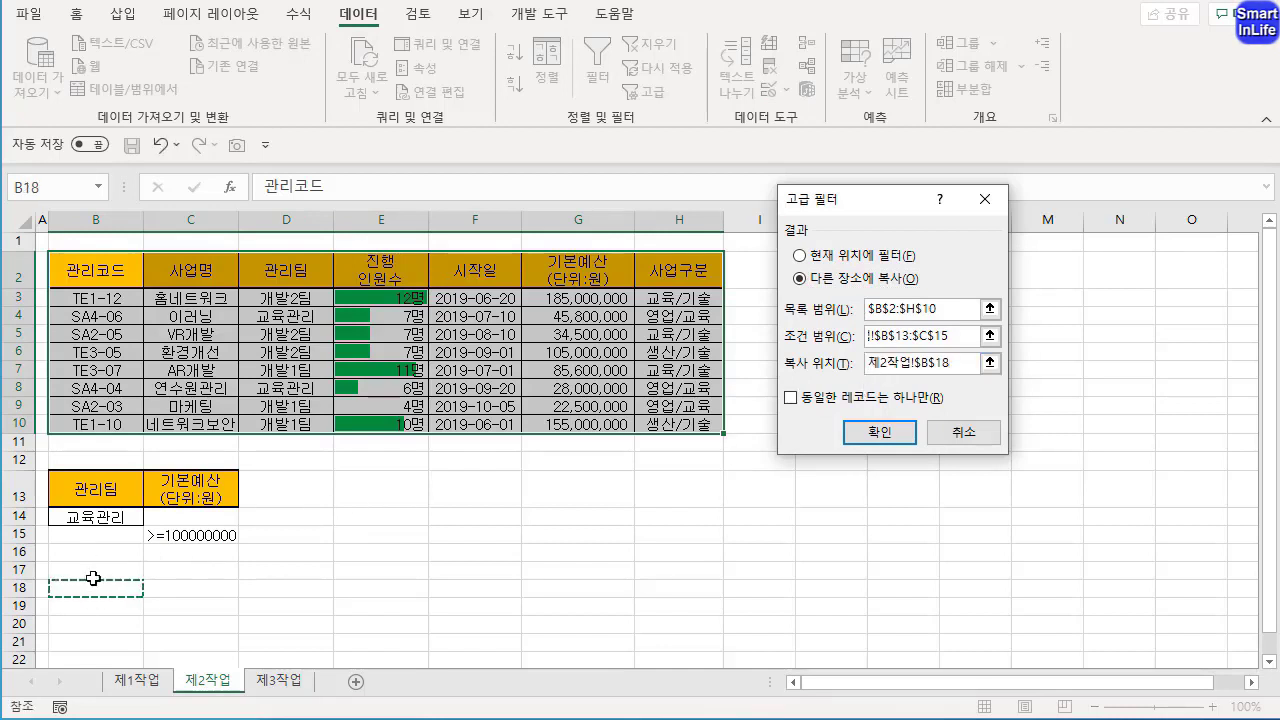
{"action": "left_click", "coordinate": [888, 434]}
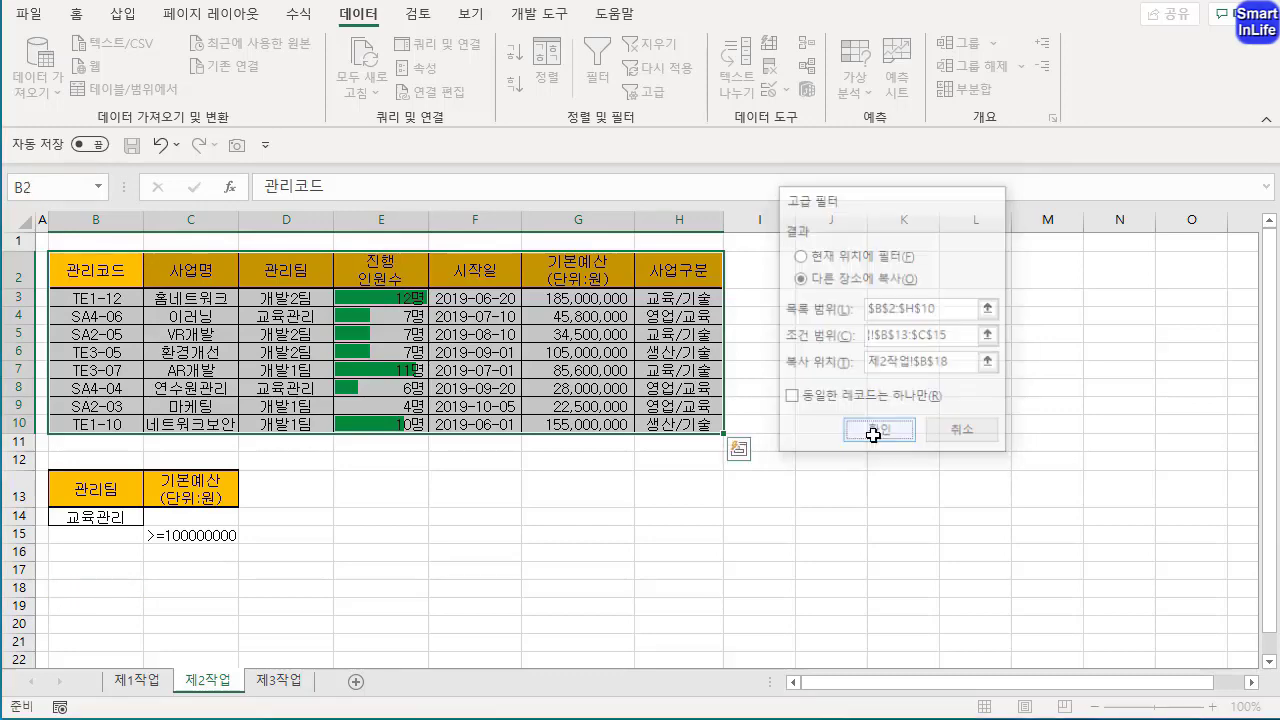
Check which source table rows meet the 교육관리 team criterion or the >=100000000 budget criterion
{"action": "left_click_drag", "start_coordinate": [1268, 428], "coordinate": [1268, 442]}
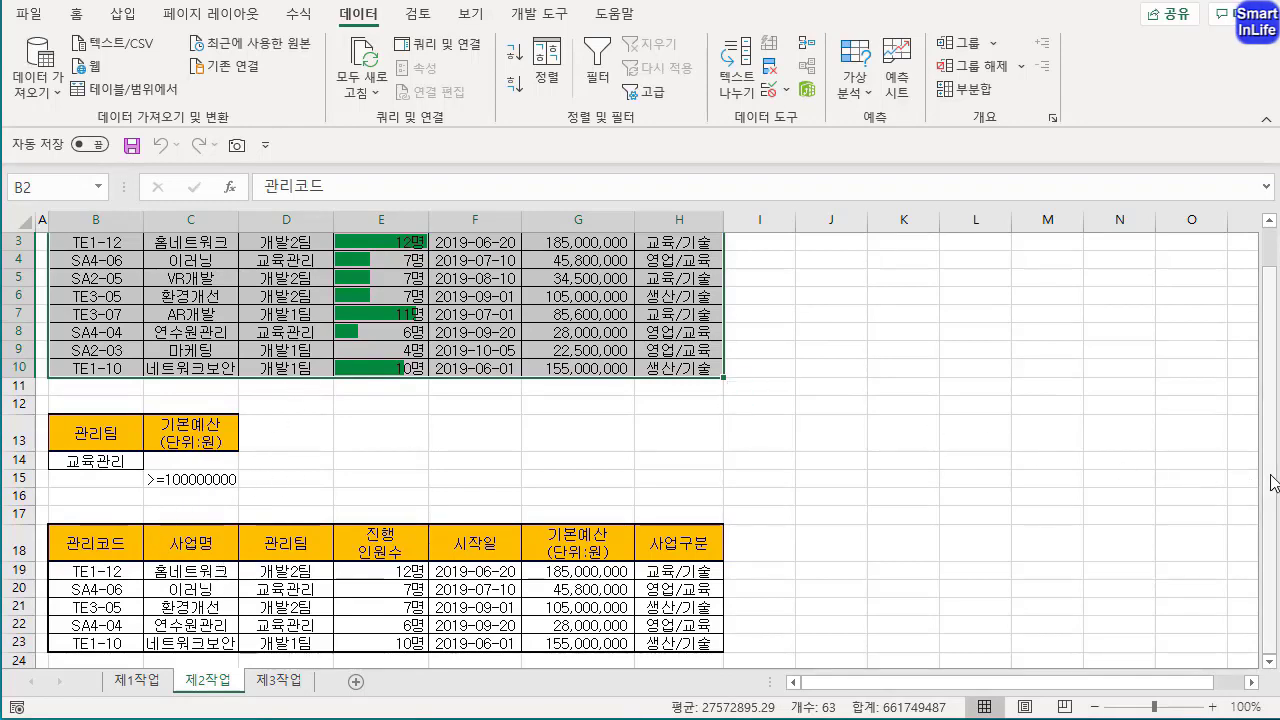
{"action": "left_click_drag", "start_coordinate": [1269, 483], "coordinate": [1269, 460]}
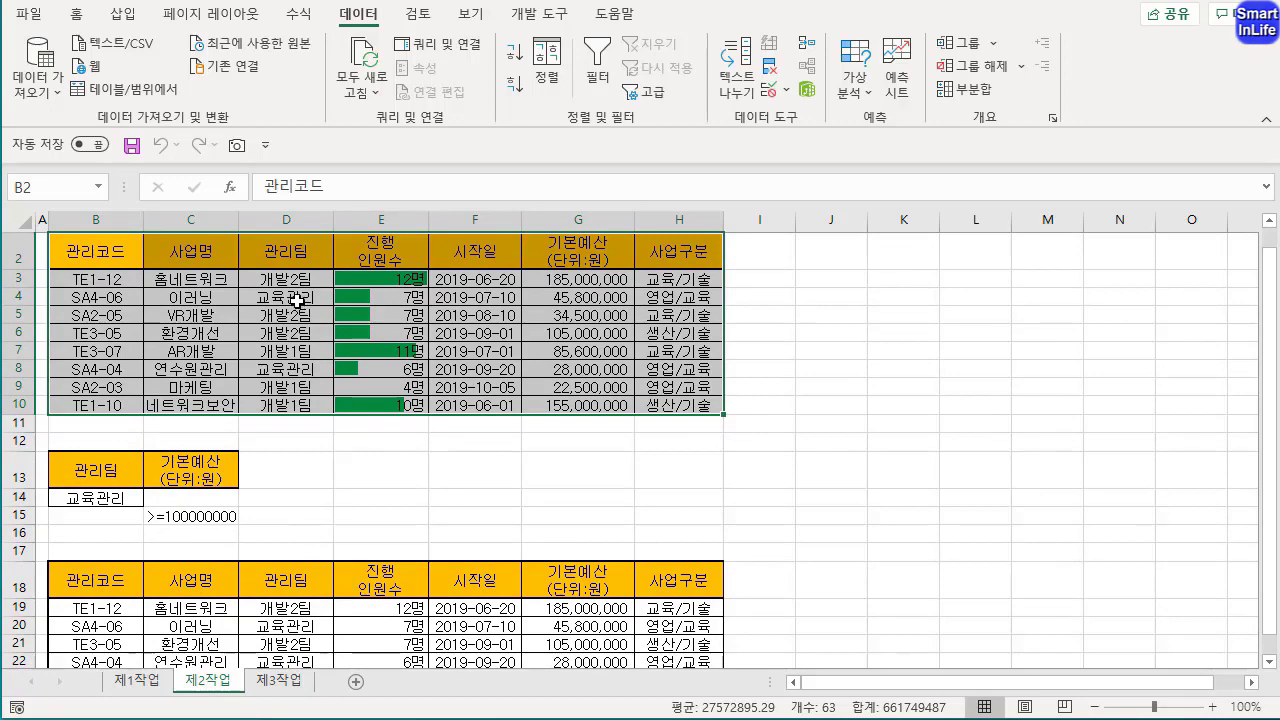
{"action": "left_click", "coordinate": [297, 300]}
{"action": "left_click", "coordinate": [290, 369]}
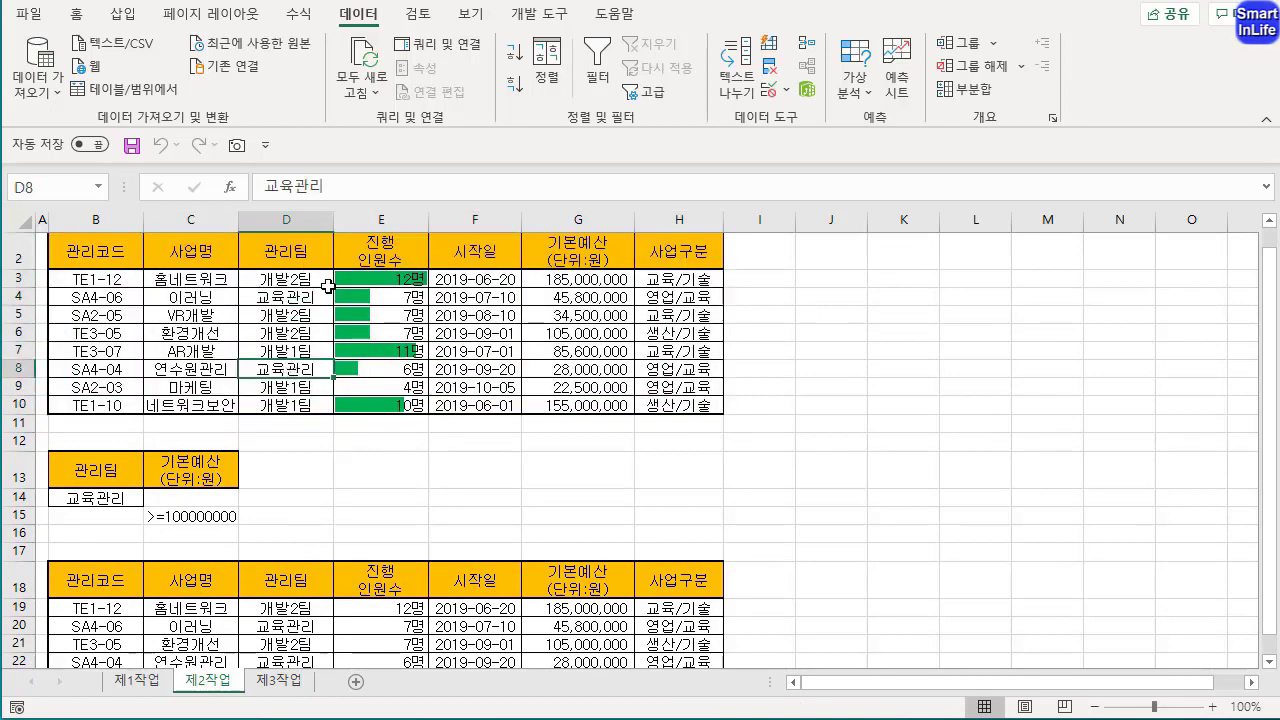
{"action": "left_click", "coordinate": [585, 280]}
{"action": "left_click", "coordinate": [200, 517]}
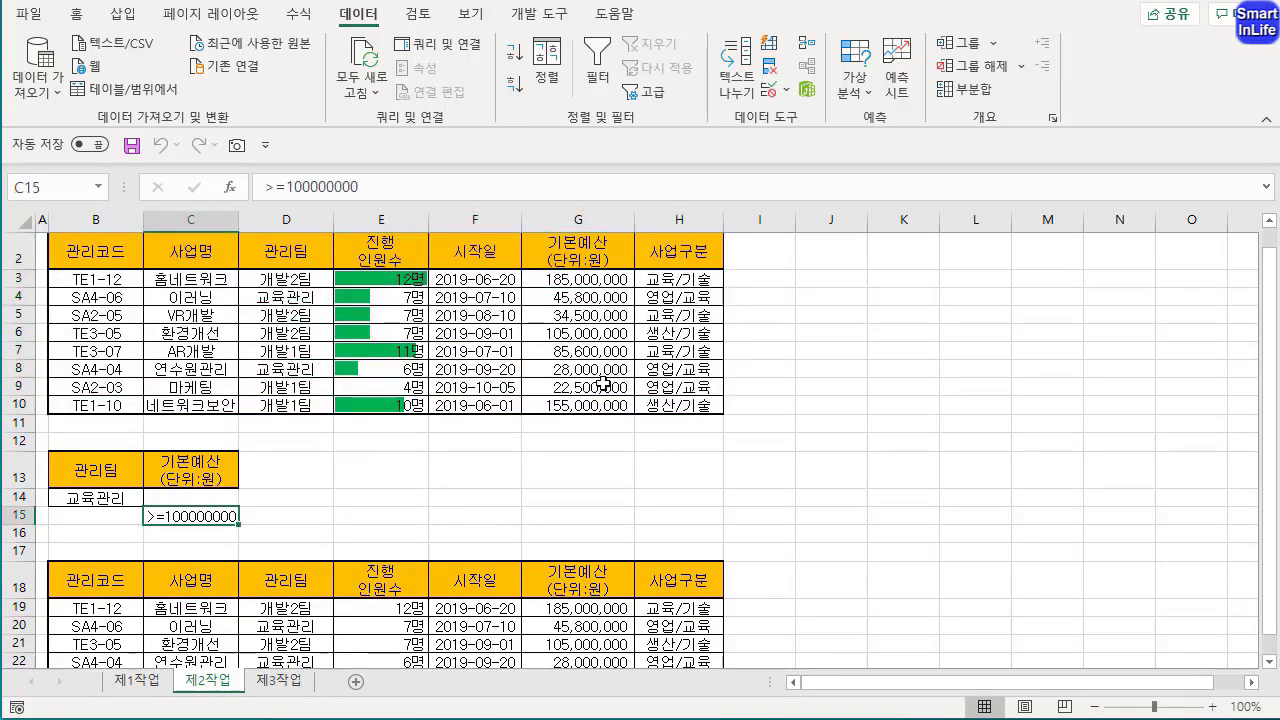
{"action": "left_click", "coordinate": [590, 280]}
{"action": "left_click", "coordinate": [583, 330]}
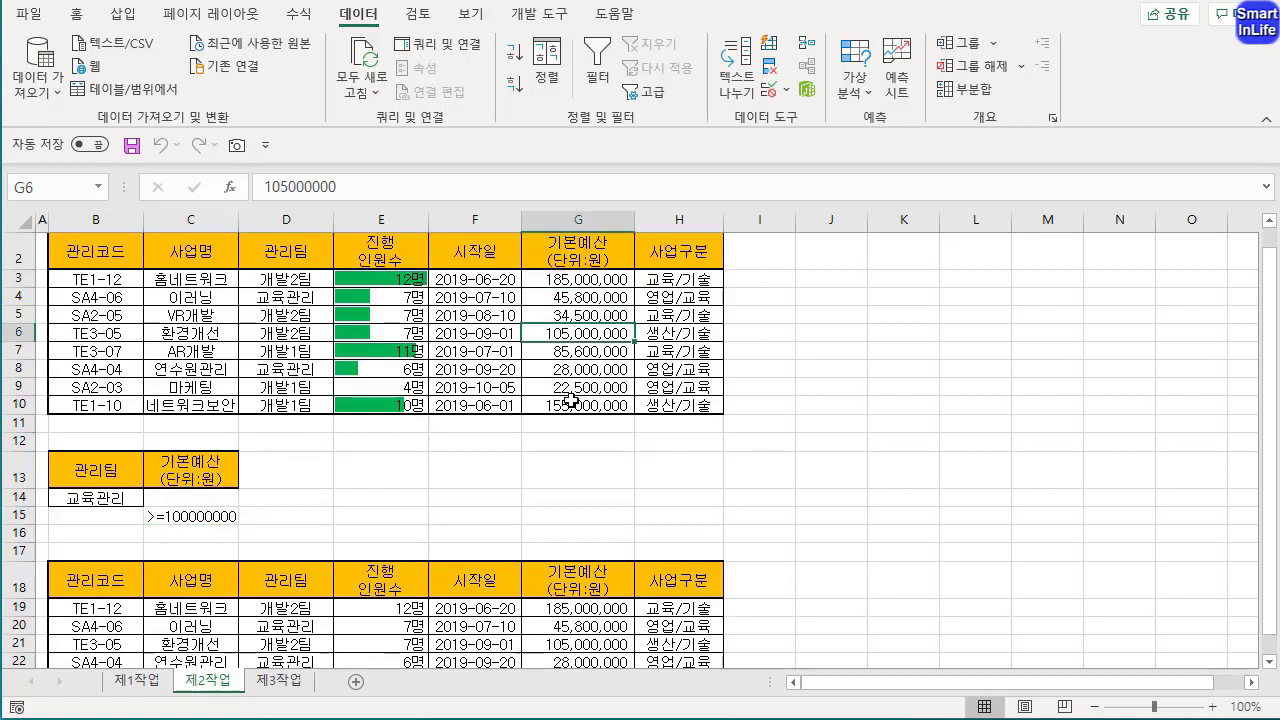
{"action": "left_click", "coordinate": [572, 403]}
Review the extracted rows under the headings in row 18 against the criteria in B14:C15
{"action": "left_click_drag", "start_coordinate": [1268, 515], "coordinate": [1268, 532]}
{"action": "left_click_drag", "start_coordinate": [496, 647], "coordinate": [490, 570]}
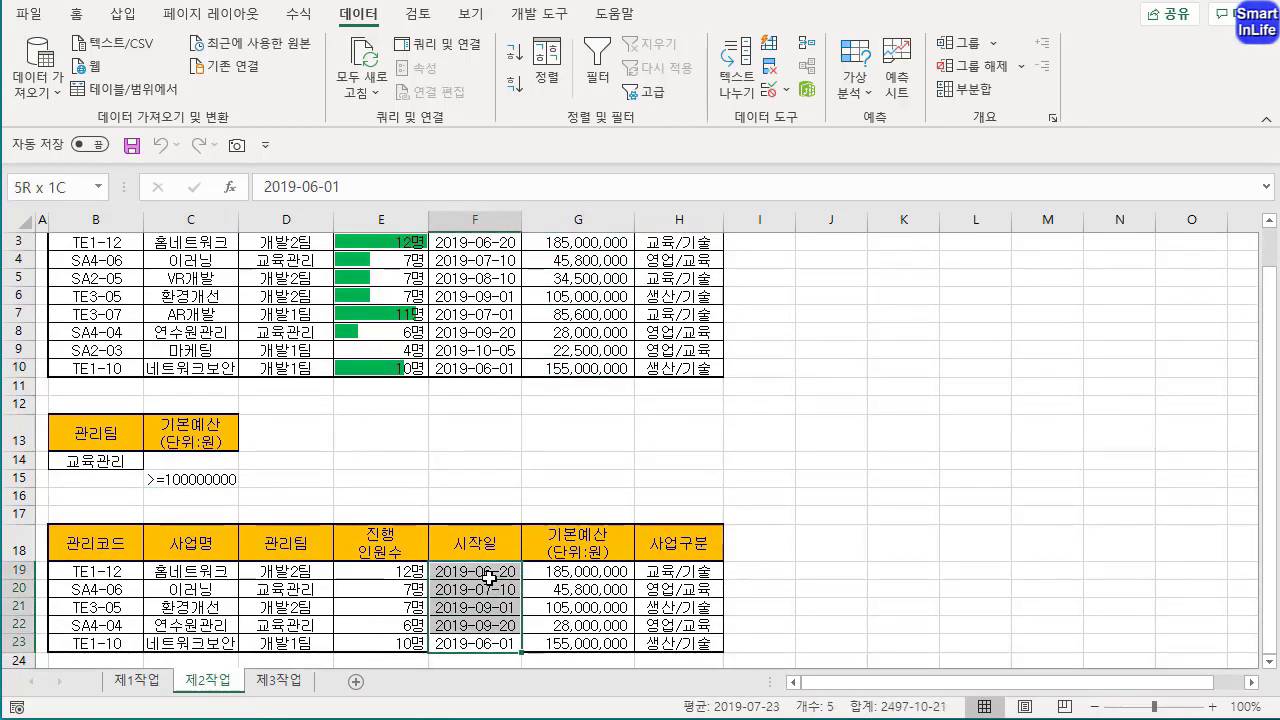
{"action": "left_click", "coordinate": [543, 403]}
{"action": "left_click", "coordinate": [100, 461]}
{"action": "left_click", "coordinate": [172, 483], "text": "shift"}
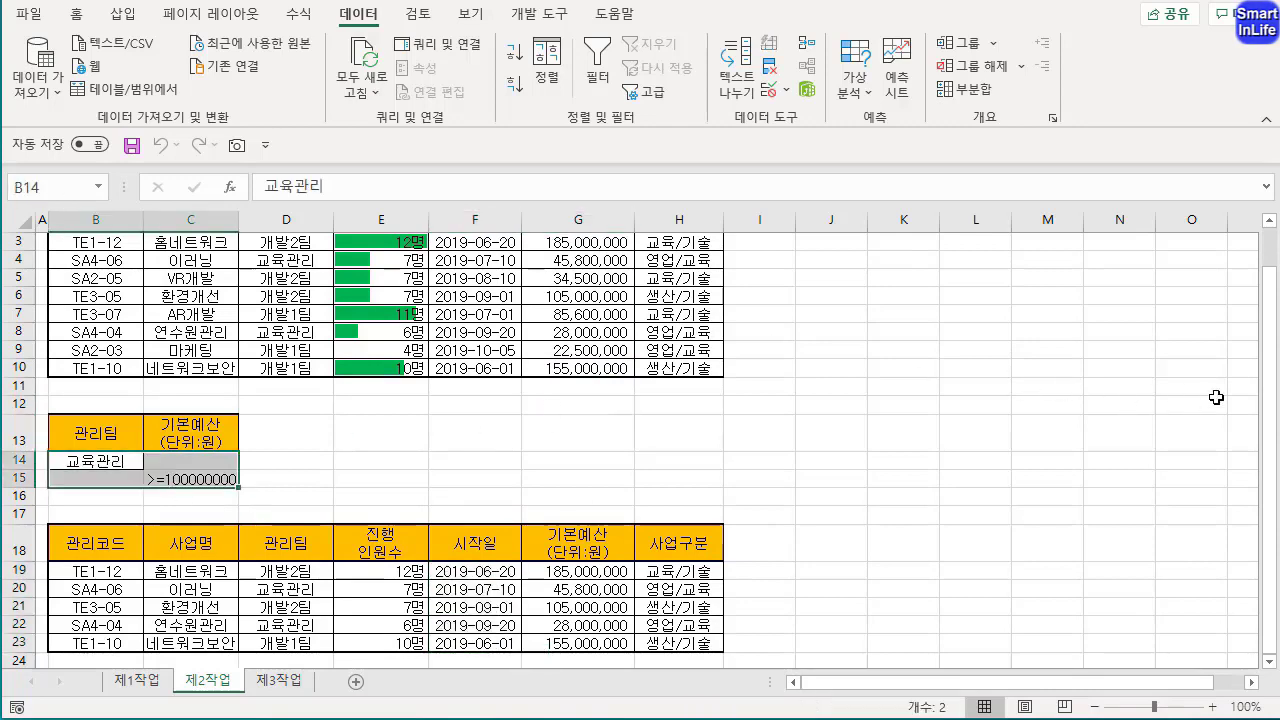
{"action": "left_click_drag", "start_coordinate": [1271, 385], "coordinate": [1273, 327]}
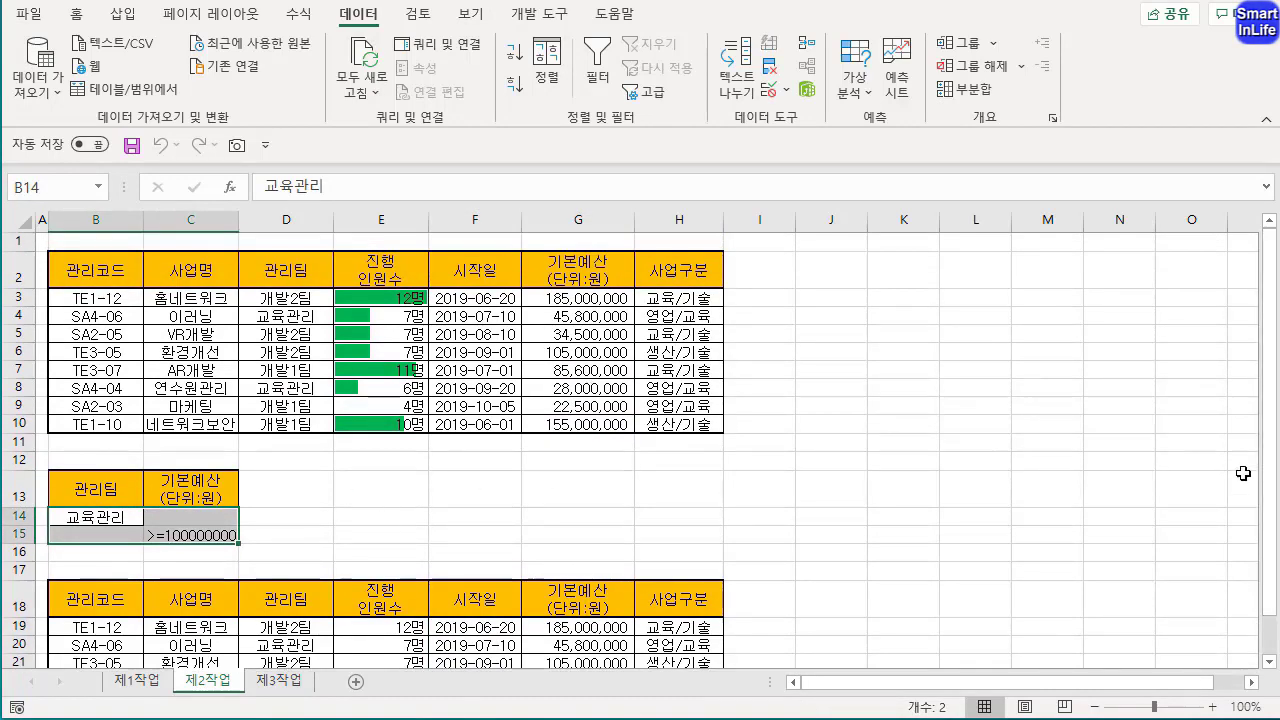
{"action": "scroll", "coordinate": [802, 547], "scroll_direction": "down", "scroll_amount": 1}
{"action": "left_click", "coordinate": [570, 552]}
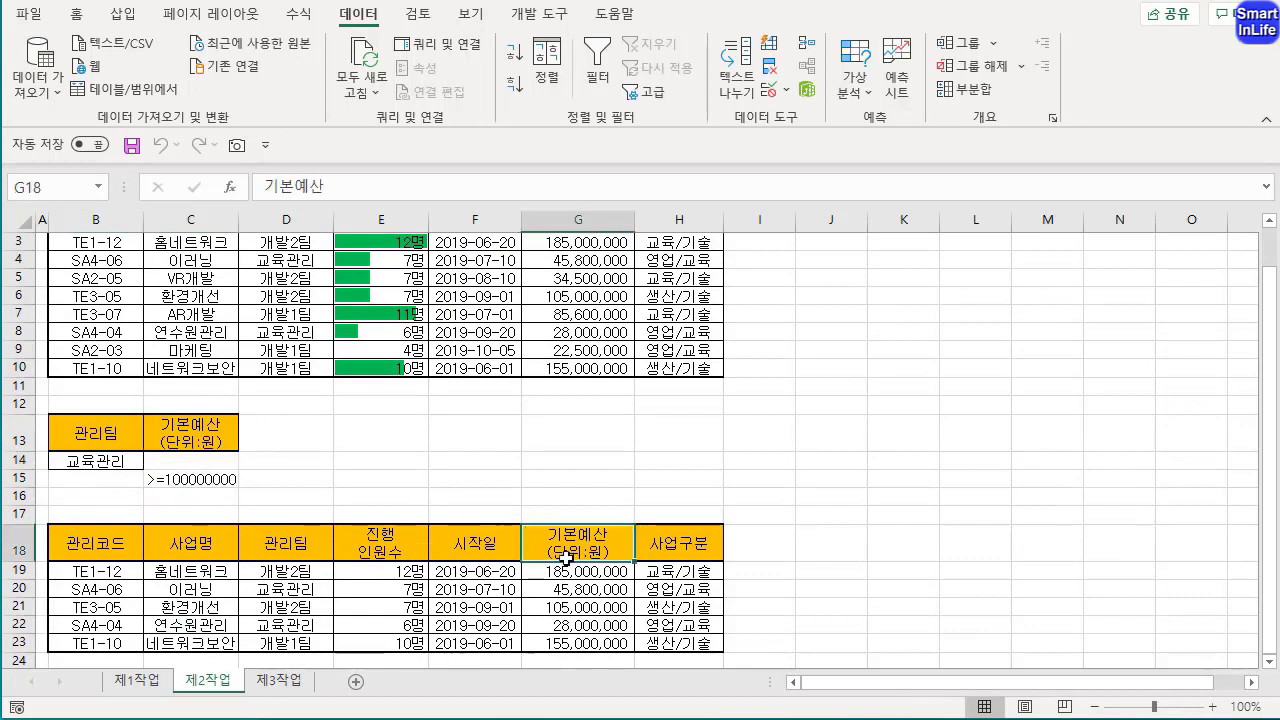
Open the fill color choices for the extracted result table B18:H23
{"action": "left_click_drag", "start_coordinate": [105, 549], "coordinate": [681, 643]}
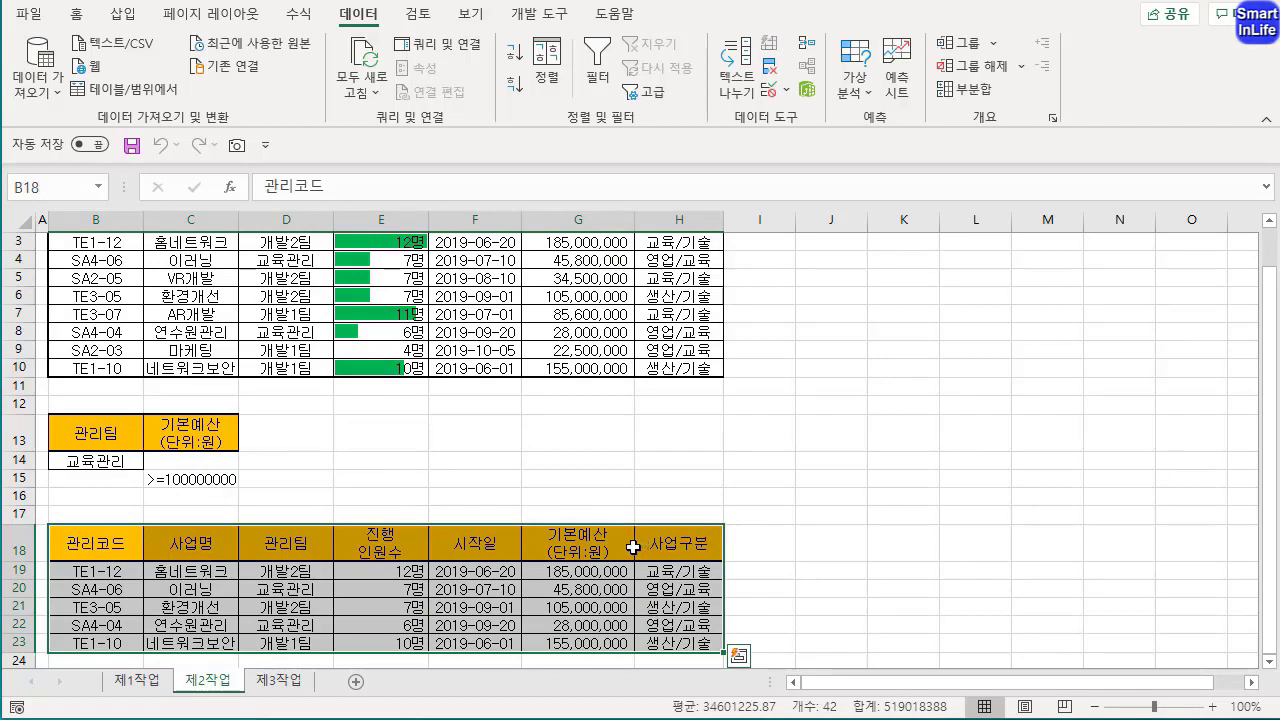
{"action": "left_click", "coordinate": [75, 14]}
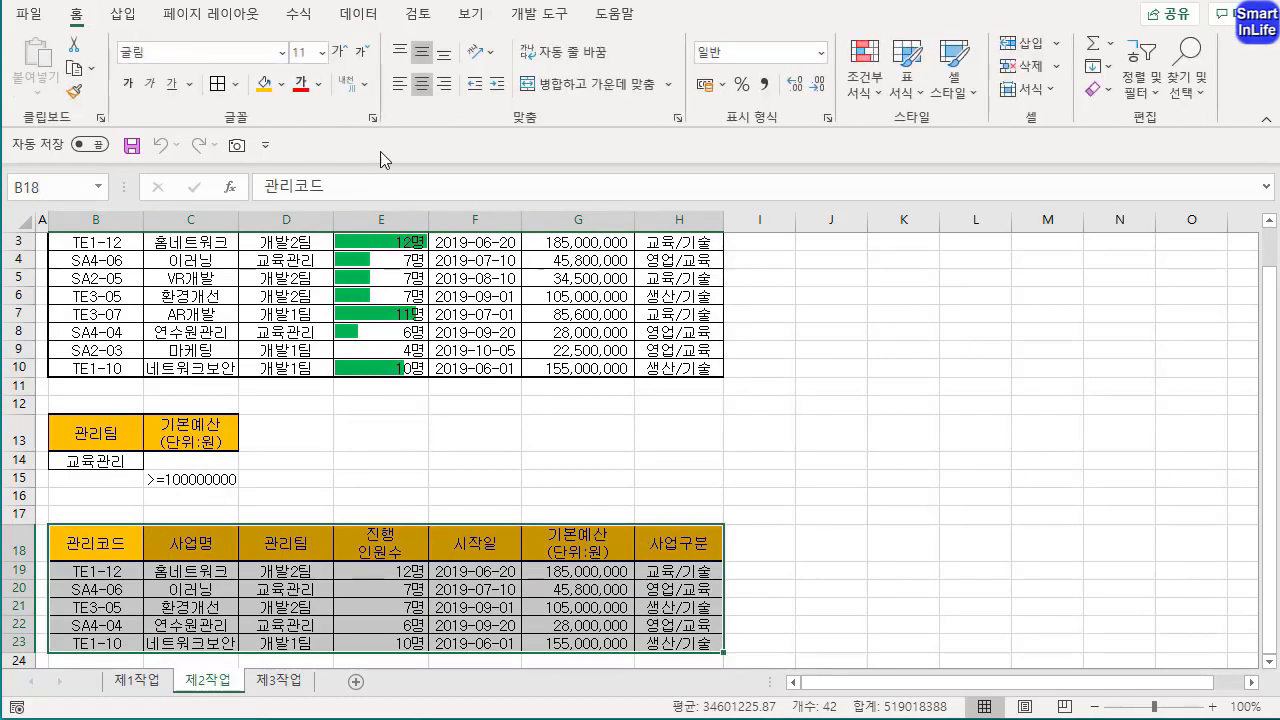
{"action": "left_click", "coordinate": [282, 84]}
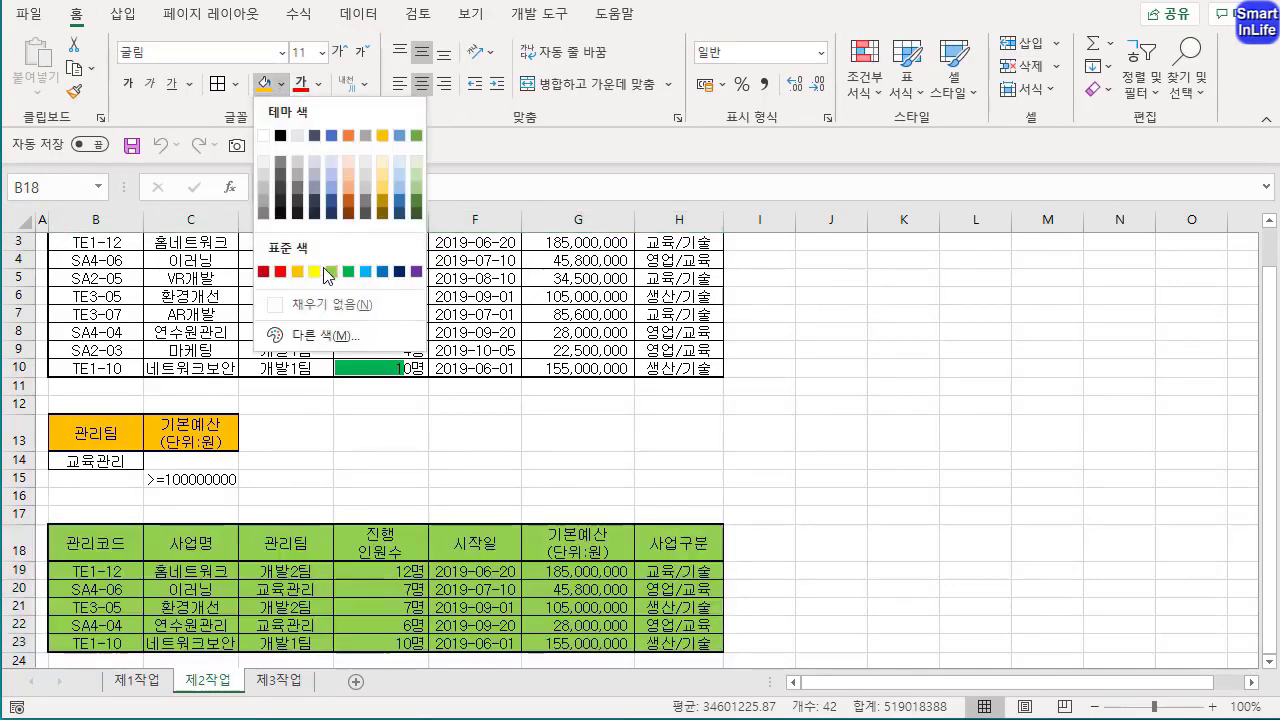
Remove the fill from B18:H23 on sheet 제2작업 and format it as a table with headers in the blue medium style
{"action": "left_click", "coordinate": [334, 305]}
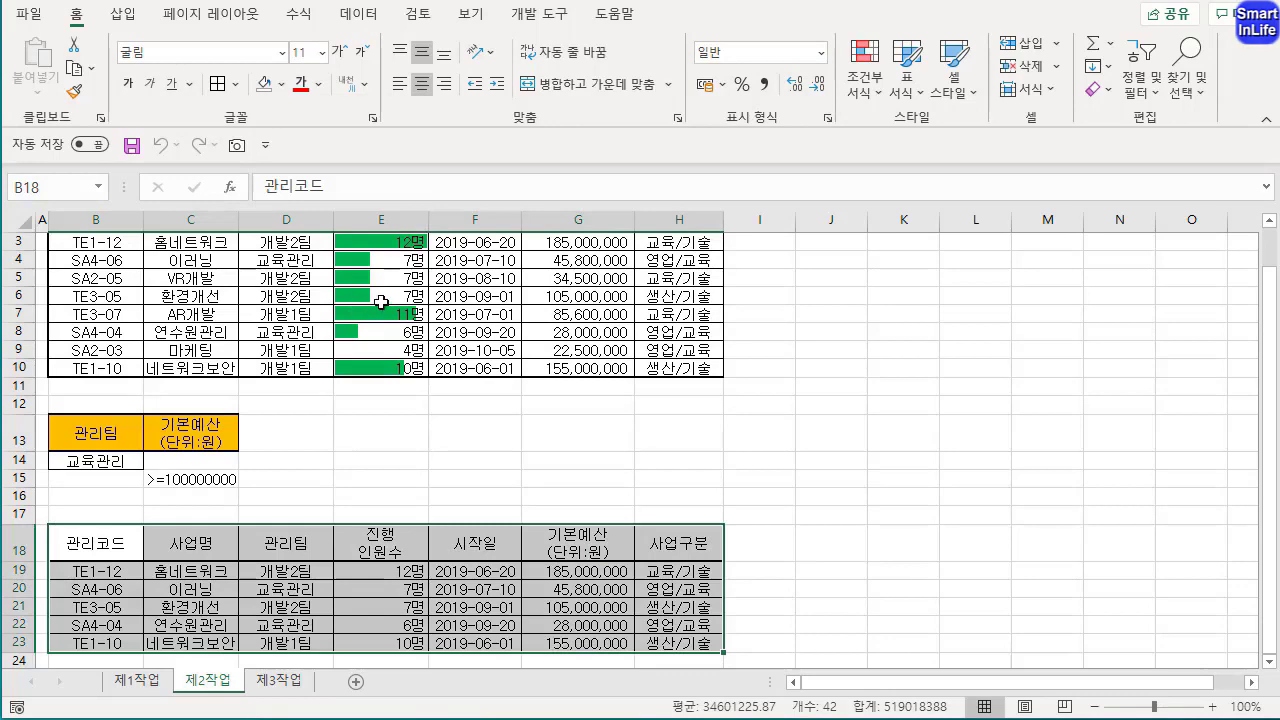
{"action": "left_click", "coordinate": [918, 98]}
{"action": "left_click", "coordinate": [887, 132]}
{"action": "left_click", "coordinate": [918, 98]}
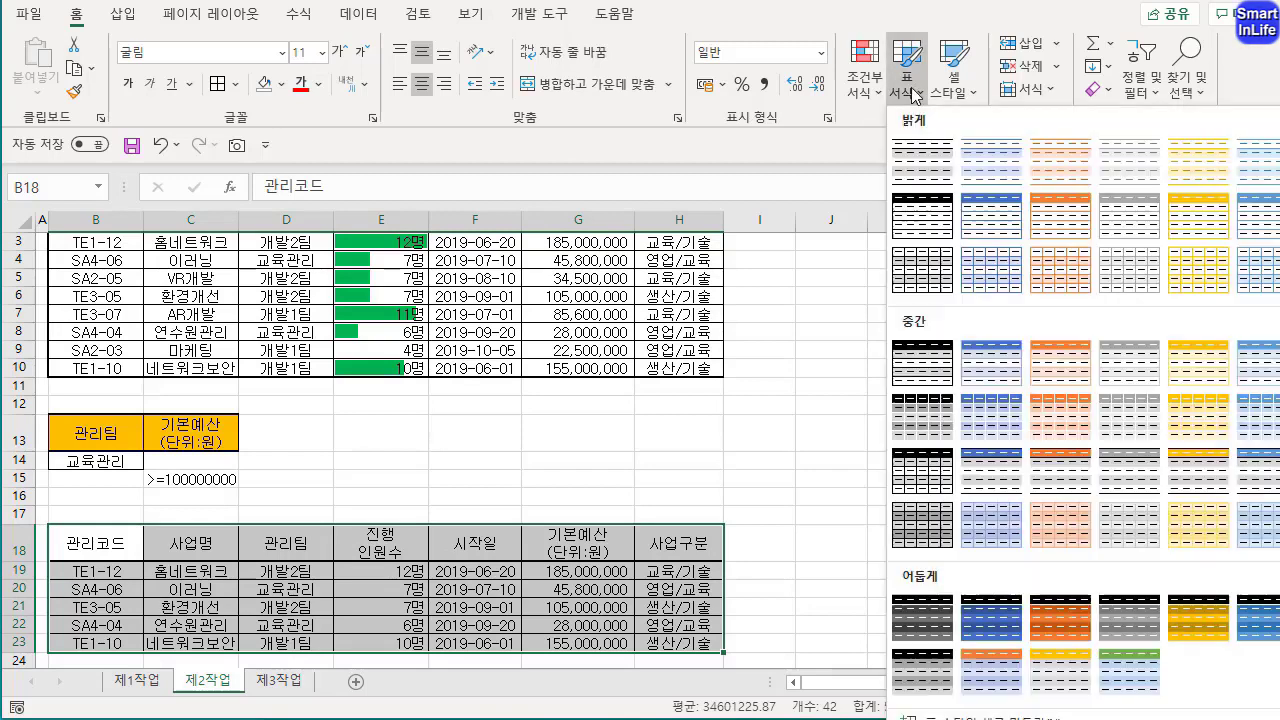
{"action": "left_click", "coordinate": [993, 374]}
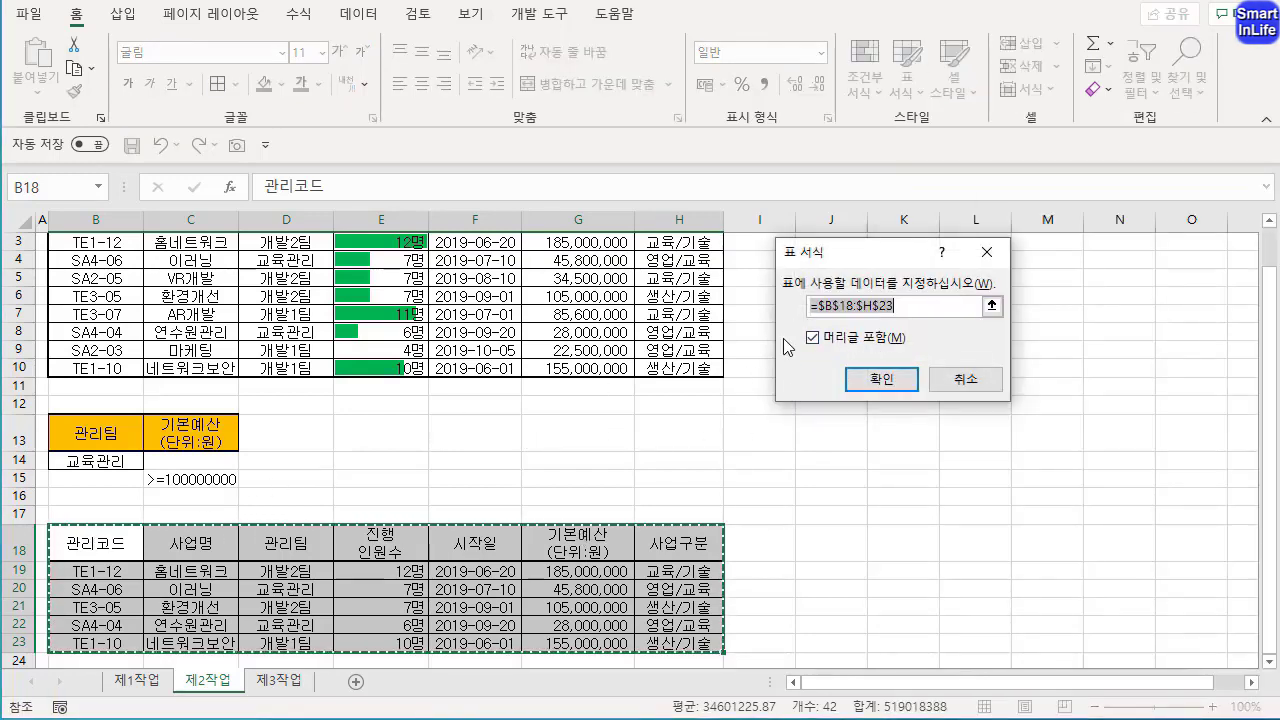
{"action": "left_click", "coordinate": [880, 379]}
{"action": "left_click", "coordinate": [665, 440]}
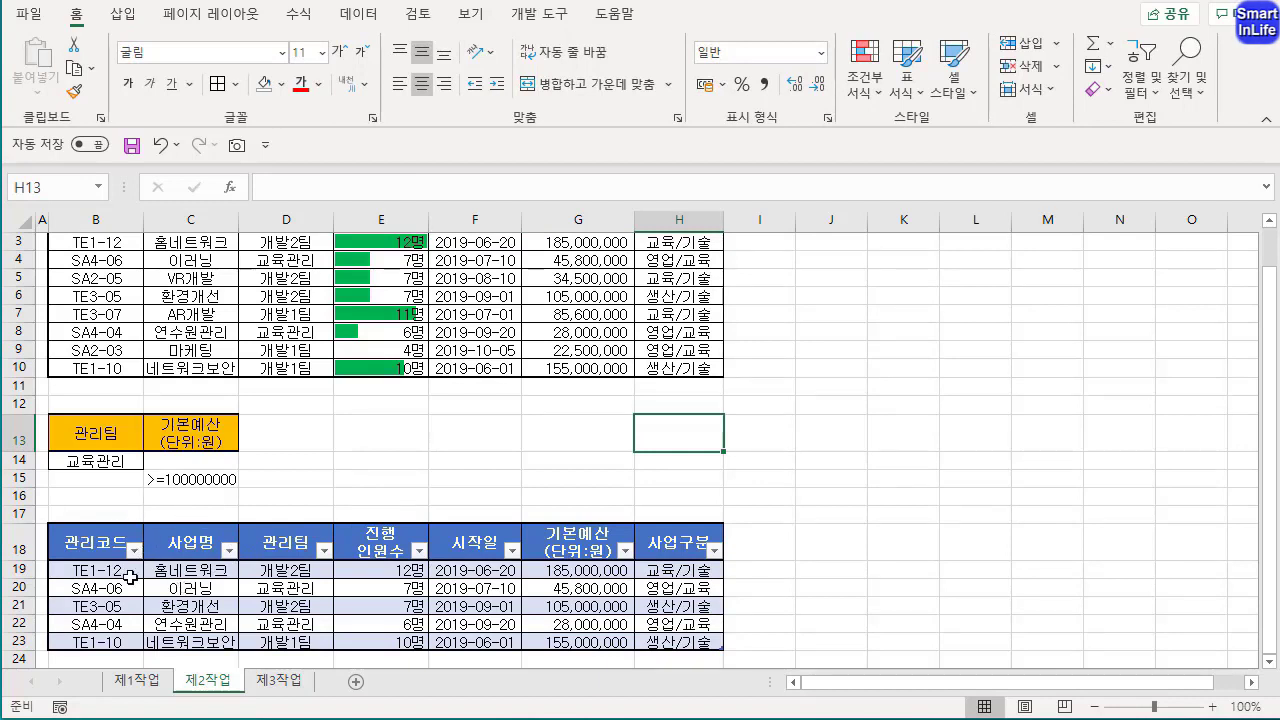
Examine the design options for the table at B18:H23, including the command that converts it to a normal range
{"action": "left_click", "coordinate": [86, 546]}
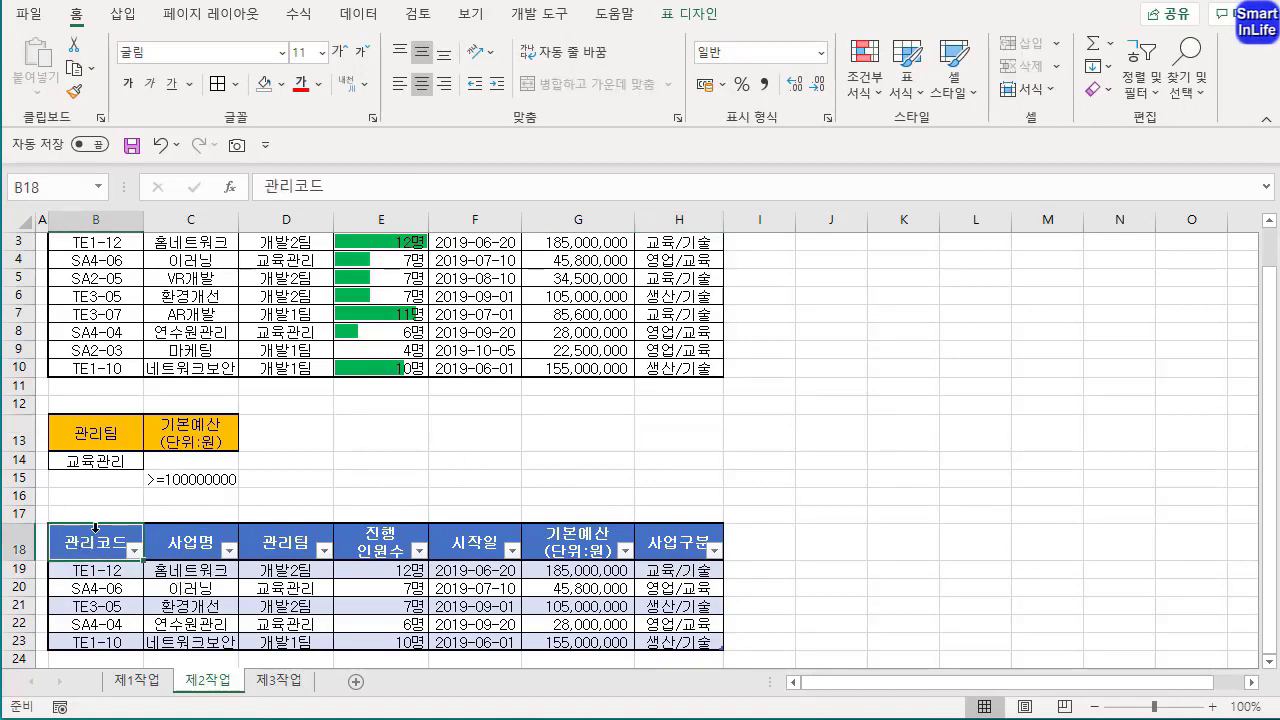
{"action": "left_click", "coordinate": [692, 16]}
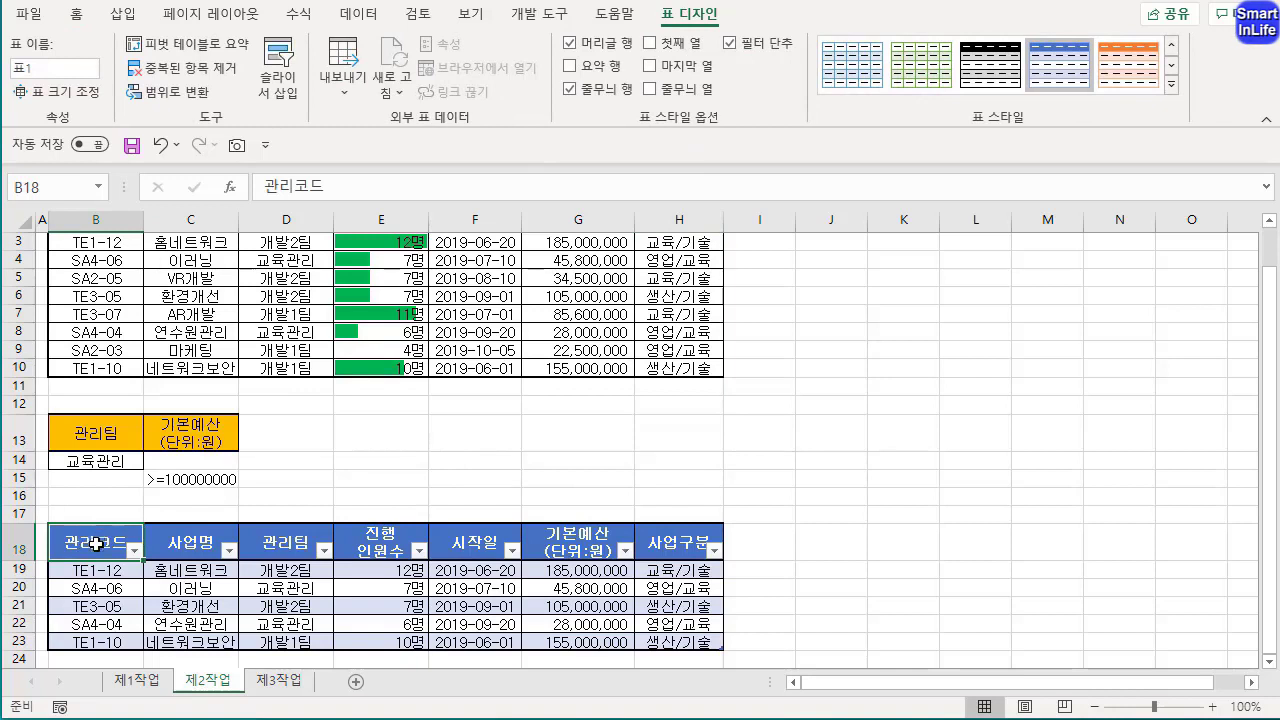
{"action": "key", "text": "ctrl+a"}
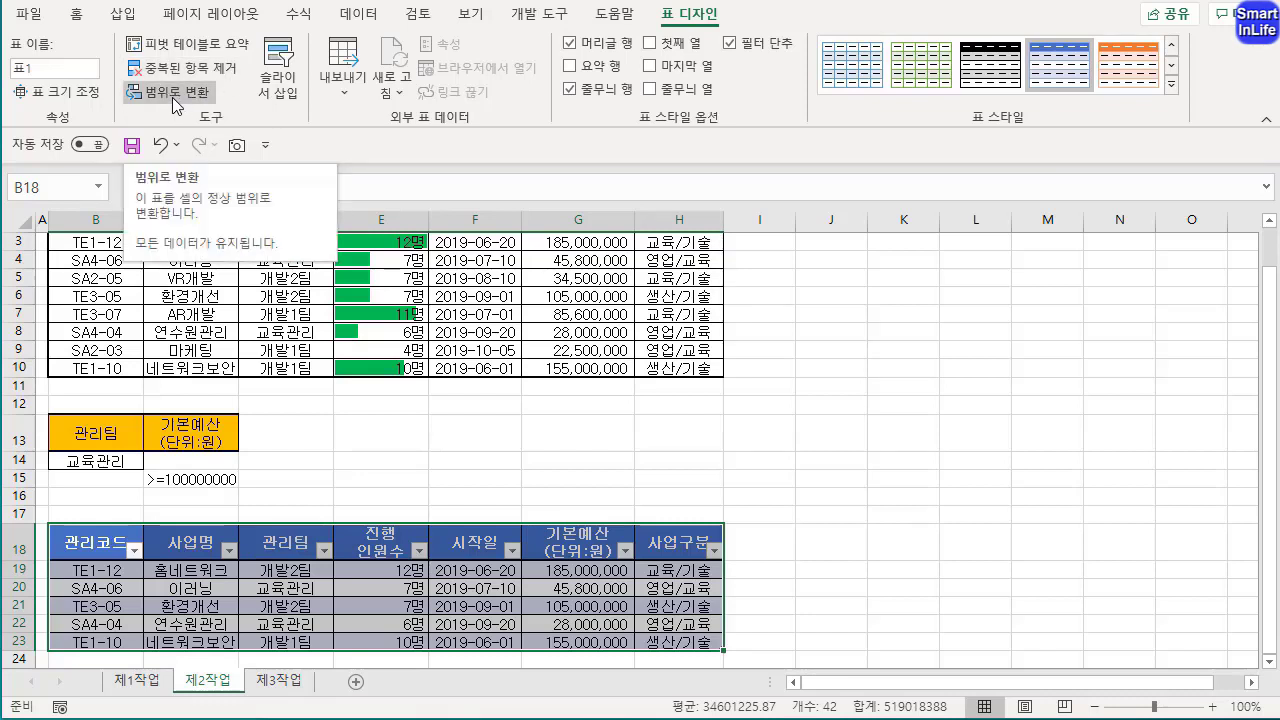
{"action": "mouse_move", "coordinate": [177, 72]}
{"action": "left_mouse_down"}
{"action": "mouse_move", "coordinate": [93, 85]}
{"action": "mouse_move", "coordinate": [221, 61]}
{"action": "mouse_move", "coordinate": [134, 97]}
{"action": "left_mouse_up"}
{"action": "left_click_drag", "start_coordinate": [265, 473], "coordinate": [205, 587]}
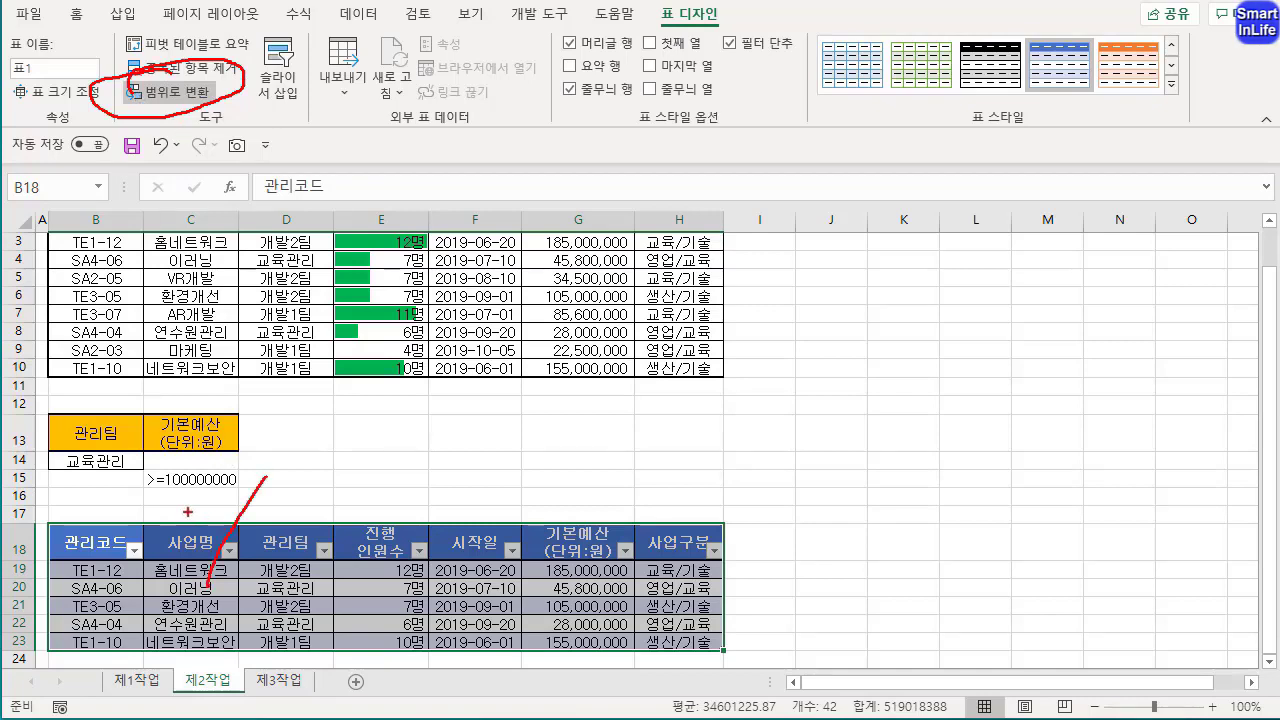
{"action": "left_click_drag", "start_coordinate": [193, 124], "coordinate": [241, 336]}
{"action": "mouse_move", "coordinate": [246, 170]}
{"action": "left_mouse_down"}
{"action": "mouse_move", "coordinate": [212, 224]}
{"action": "mouse_move", "coordinate": [262, 246]}
{"action": "left_mouse_up"}
{"action": "key", "text": "Escape"}
{"action": "left_click", "coordinate": [343, 404]}
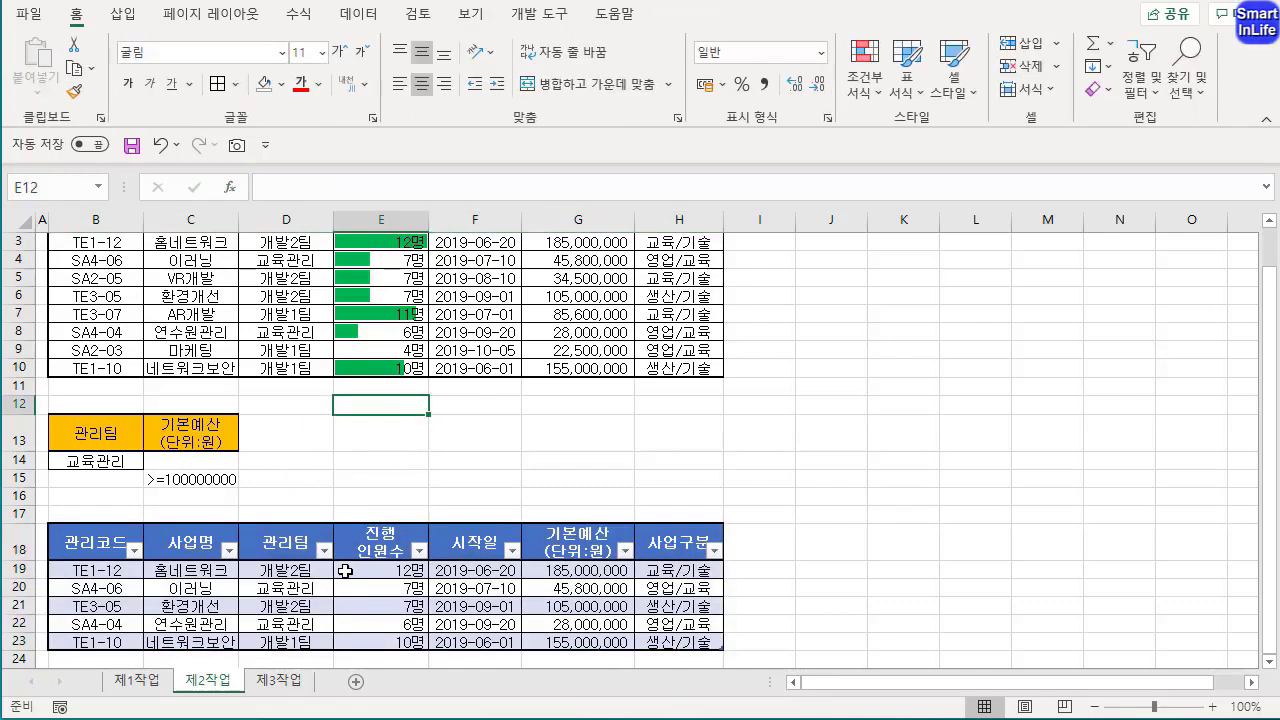
Copy B4:H12 from sheet 제1작업 and paste it at B2 of sheet 제3작업
{"action": "left_click", "coordinate": [146, 684]}
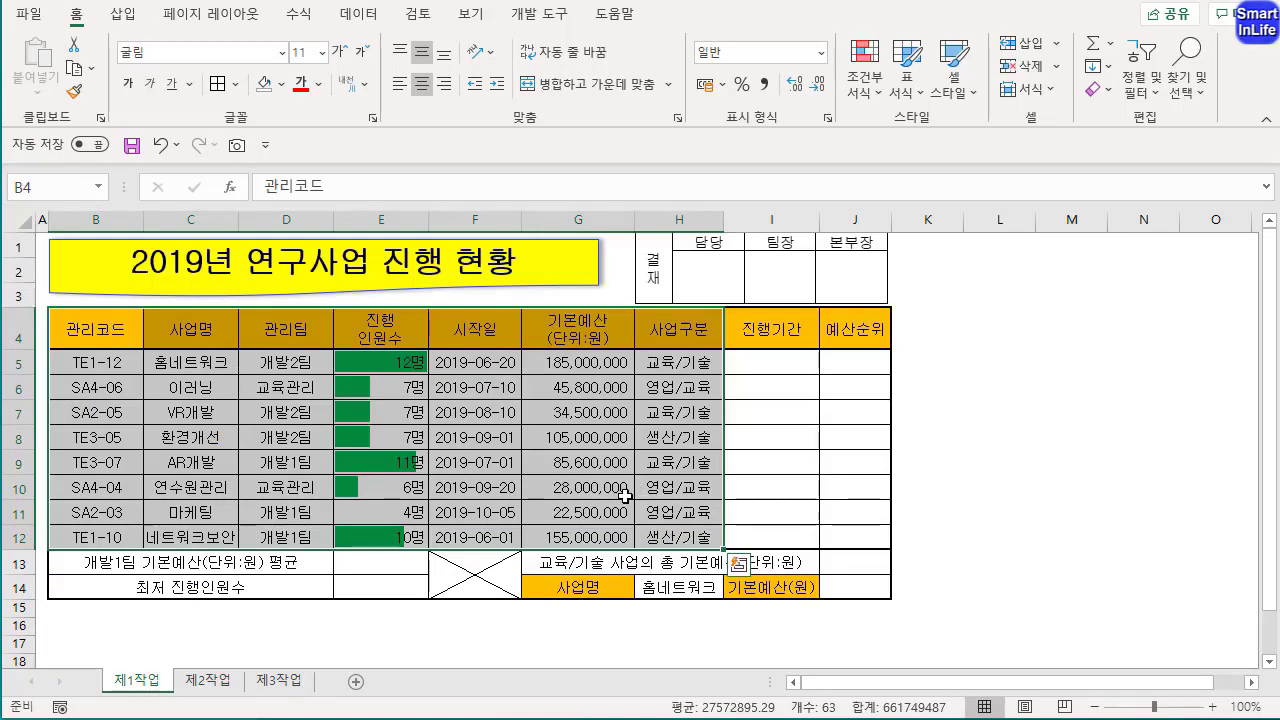
{"action": "key", "text": "ctrl+c"}
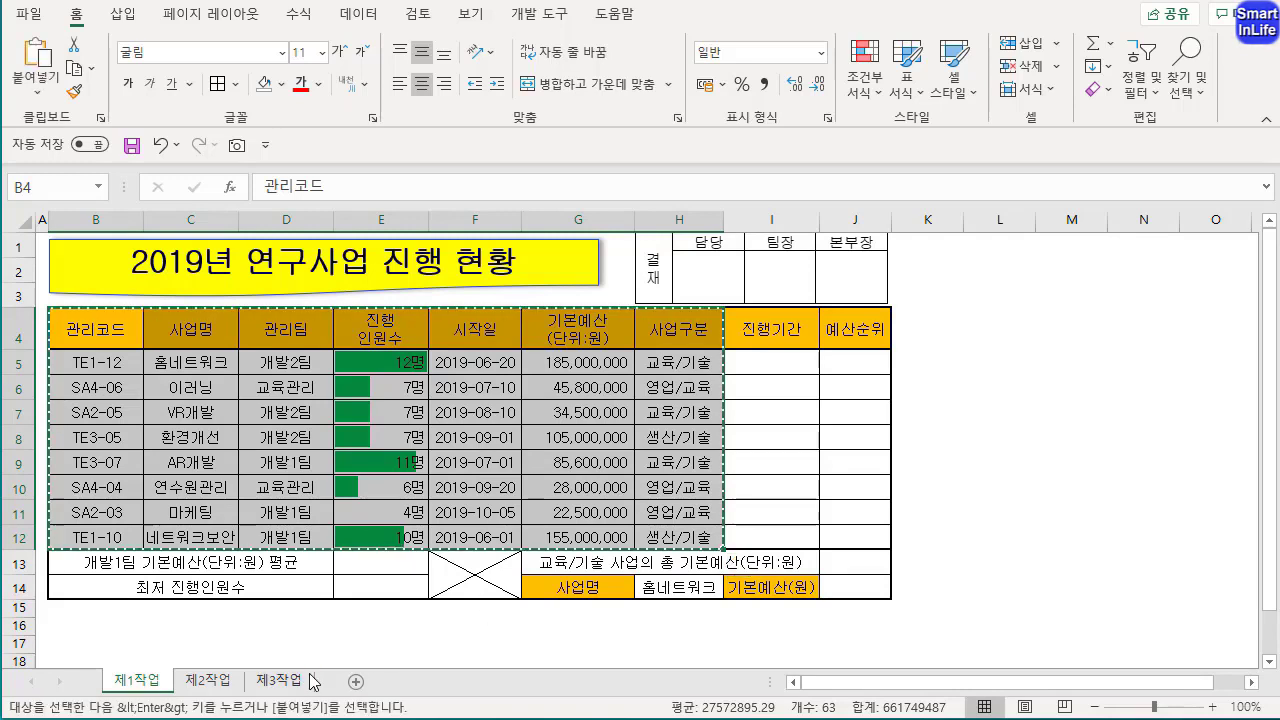
{"action": "left_click", "coordinate": [287, 684]}
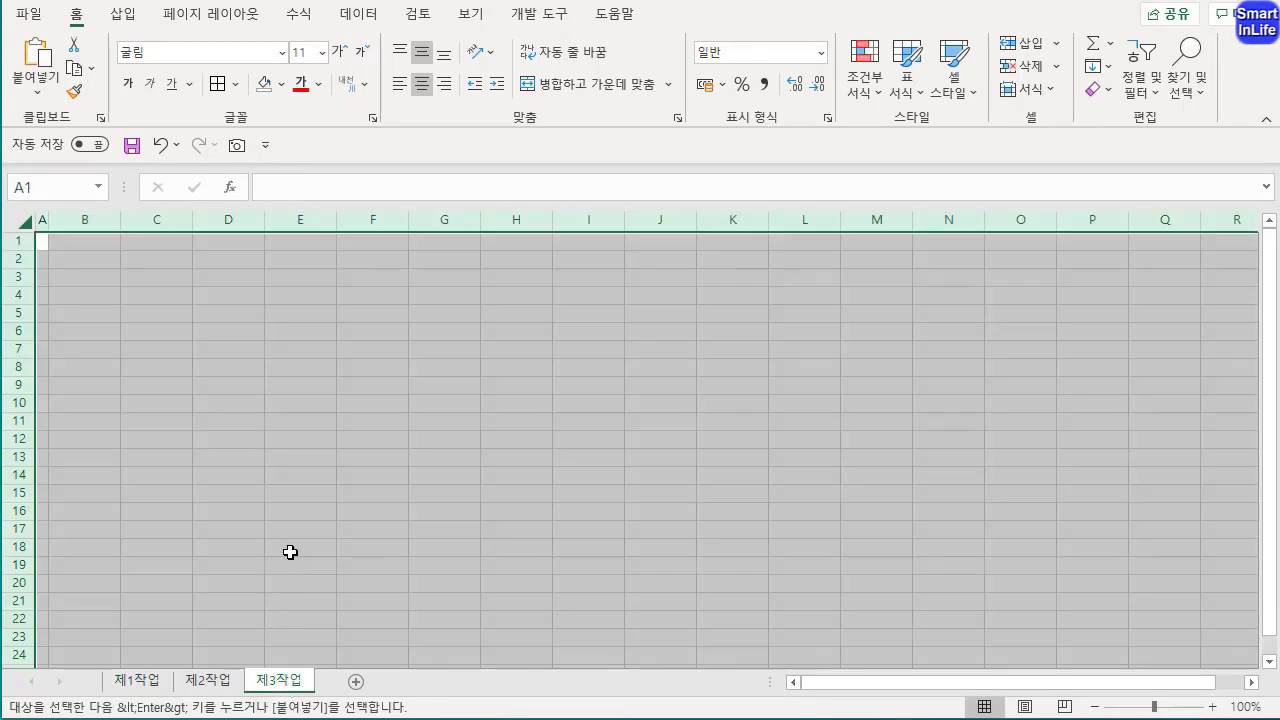
{"action": "left_click", "coordinate": [229, 342]}
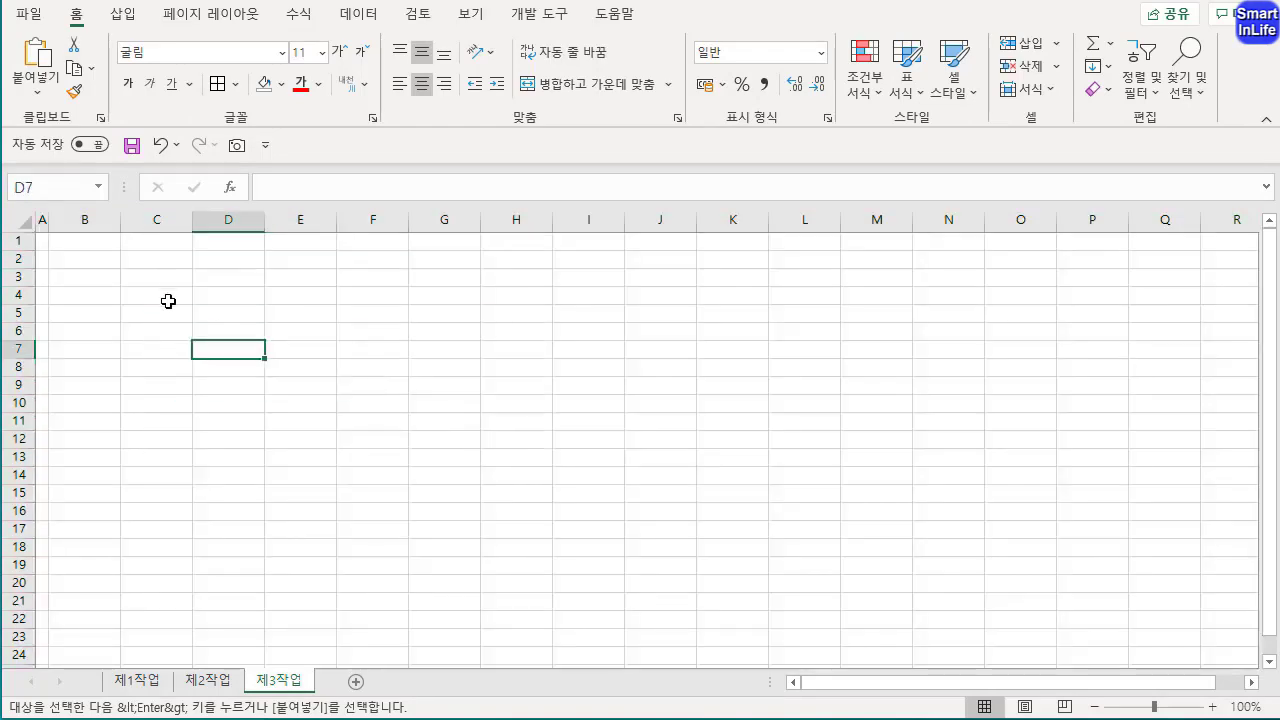
{"action": "left_click", "coordinate": [102, 258]}
{"action": "key", "text": "ctrl+v"}
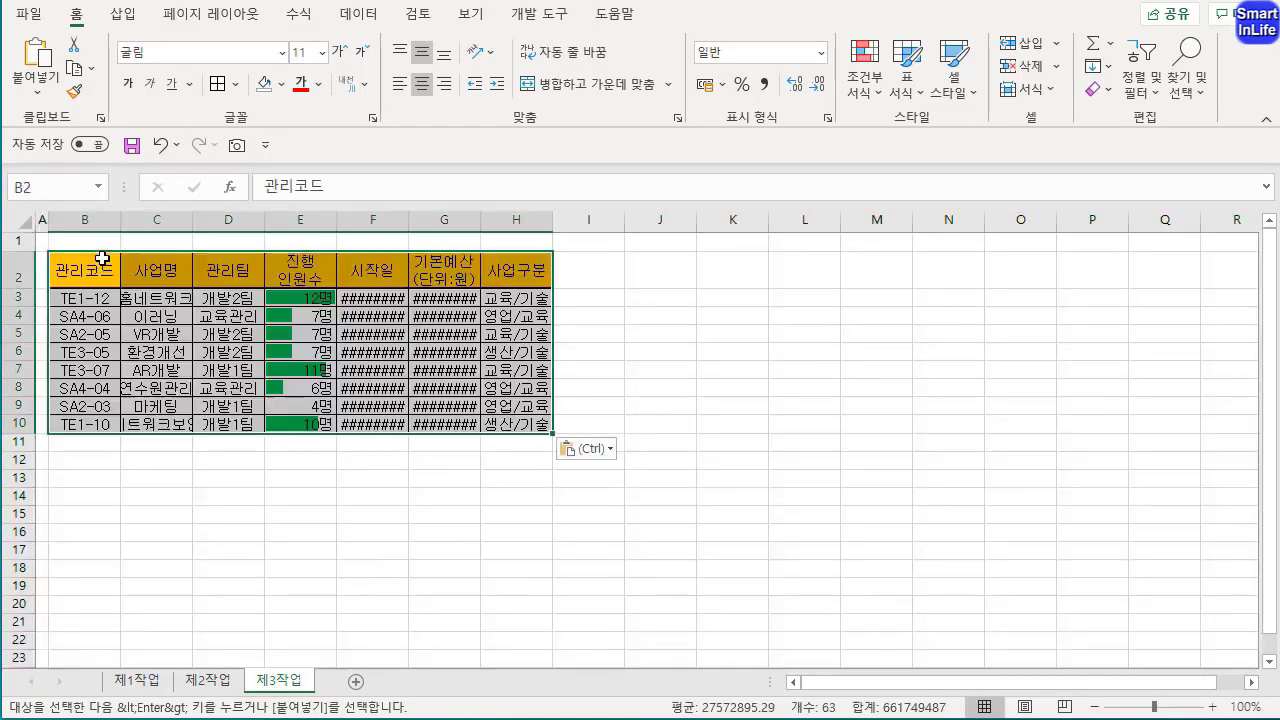
Apply the source column widths to the pasted table with Paste Special's 열 너비 option
{"action": "right_click", "coordinate": [102, 258]}
{"action": "left_click", "coordinate": [222, 380]}
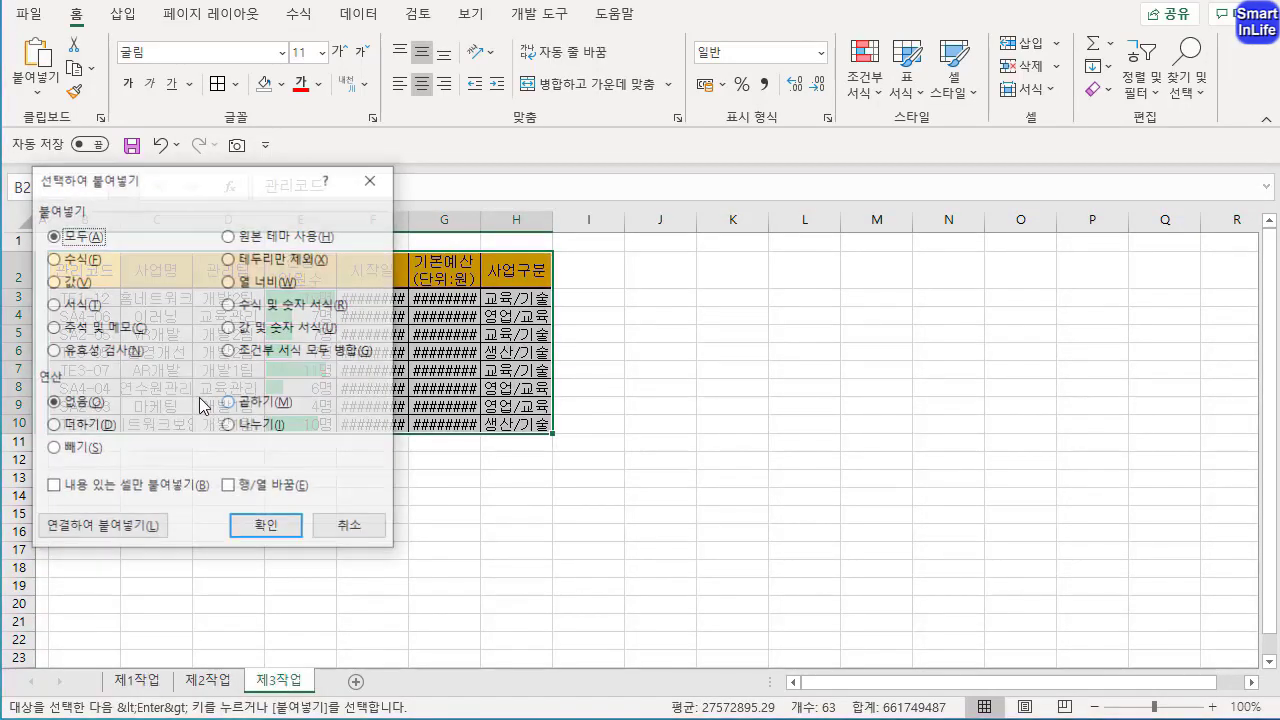
{"action": "left_click", "coordinate": [252, 284]}
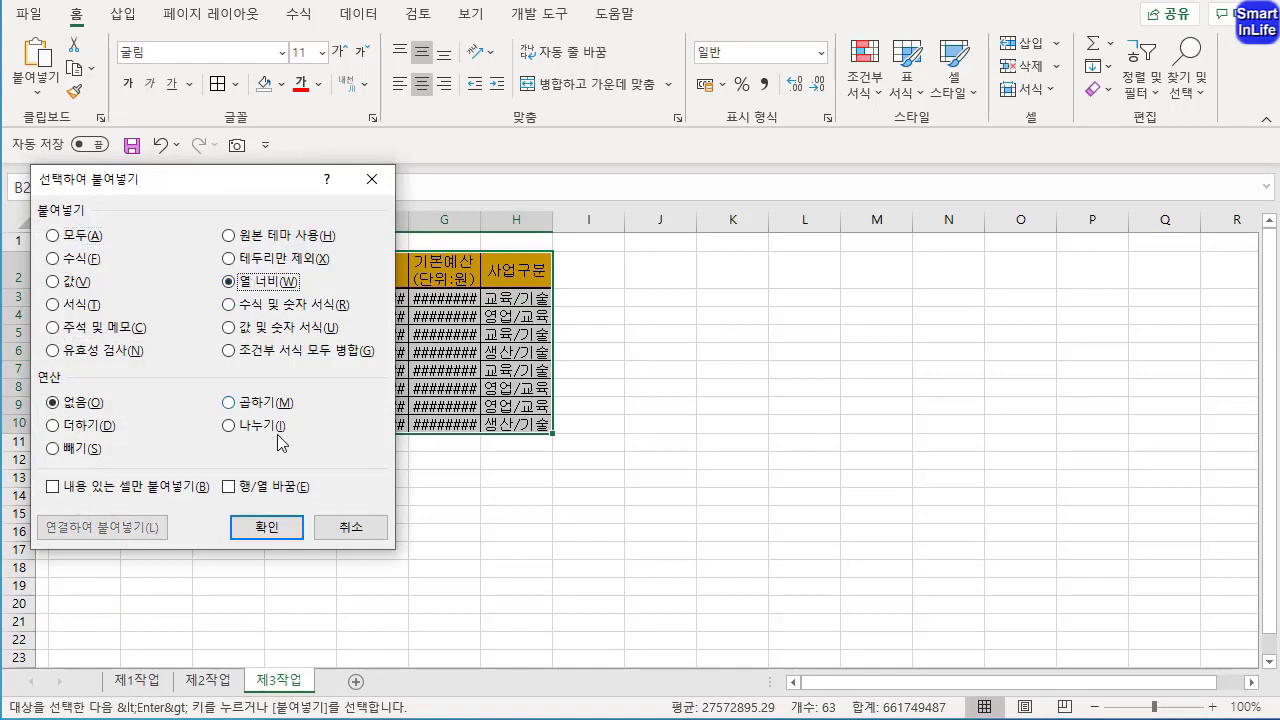
{"action": "left_click", "coordinate": [266, 526]}
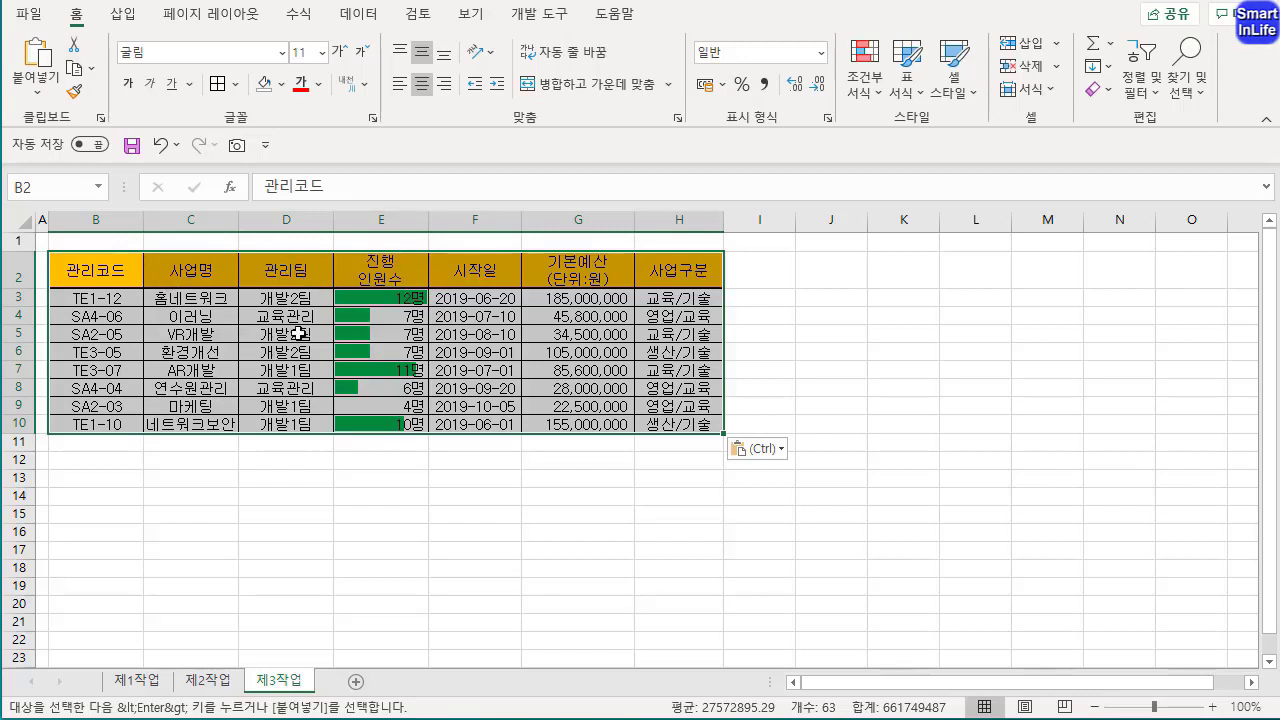
Sort the table on sheet 제3작업 by 관리팀 in descending order (내림차순)
{"action": "left_click", "coordinate": [366, 18]}
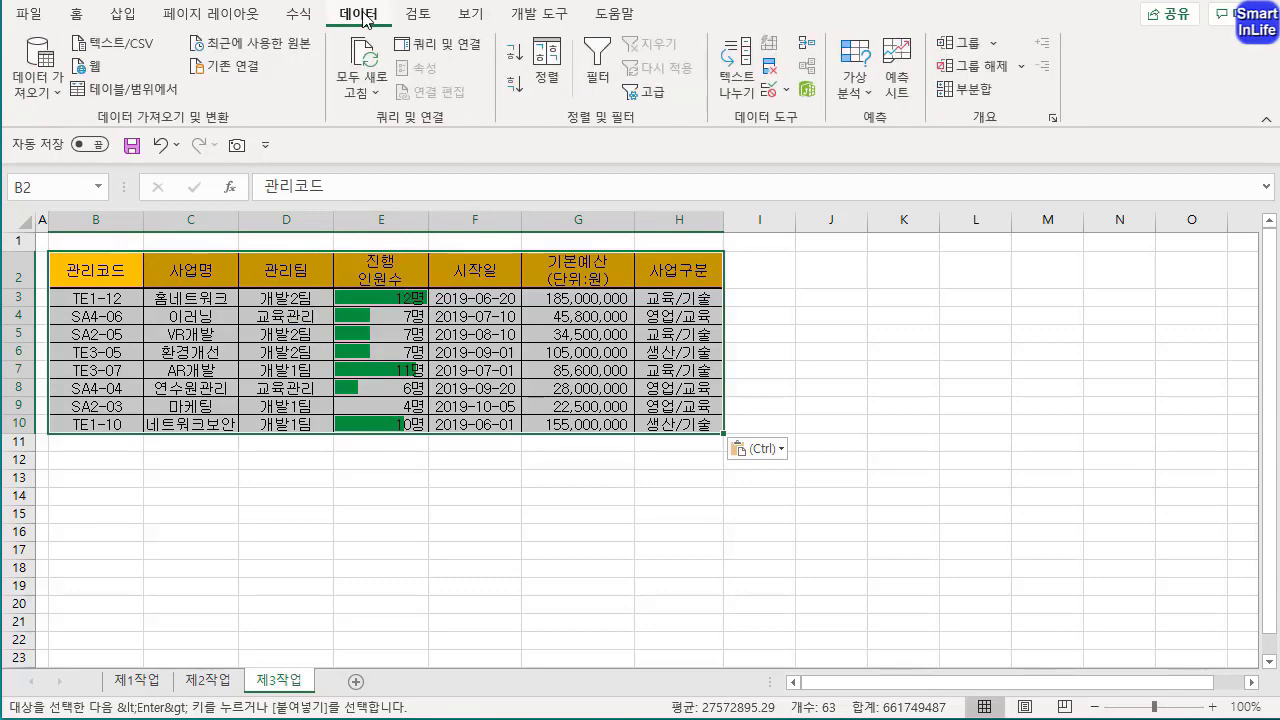
{"action": "left_click", "coordinate": [546, 65]}
{"action": "left_click", "coordinate": [684, 302]}
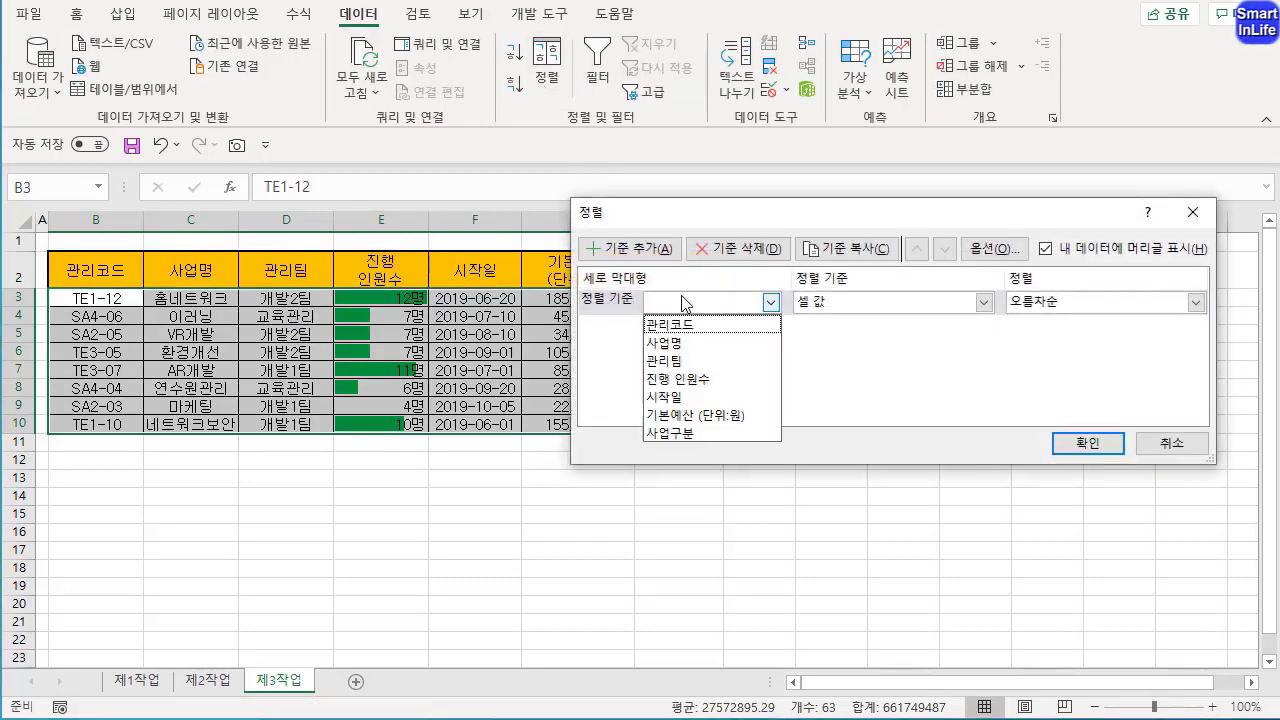
{"action": "left_click", "coordinate": [684, 362]}
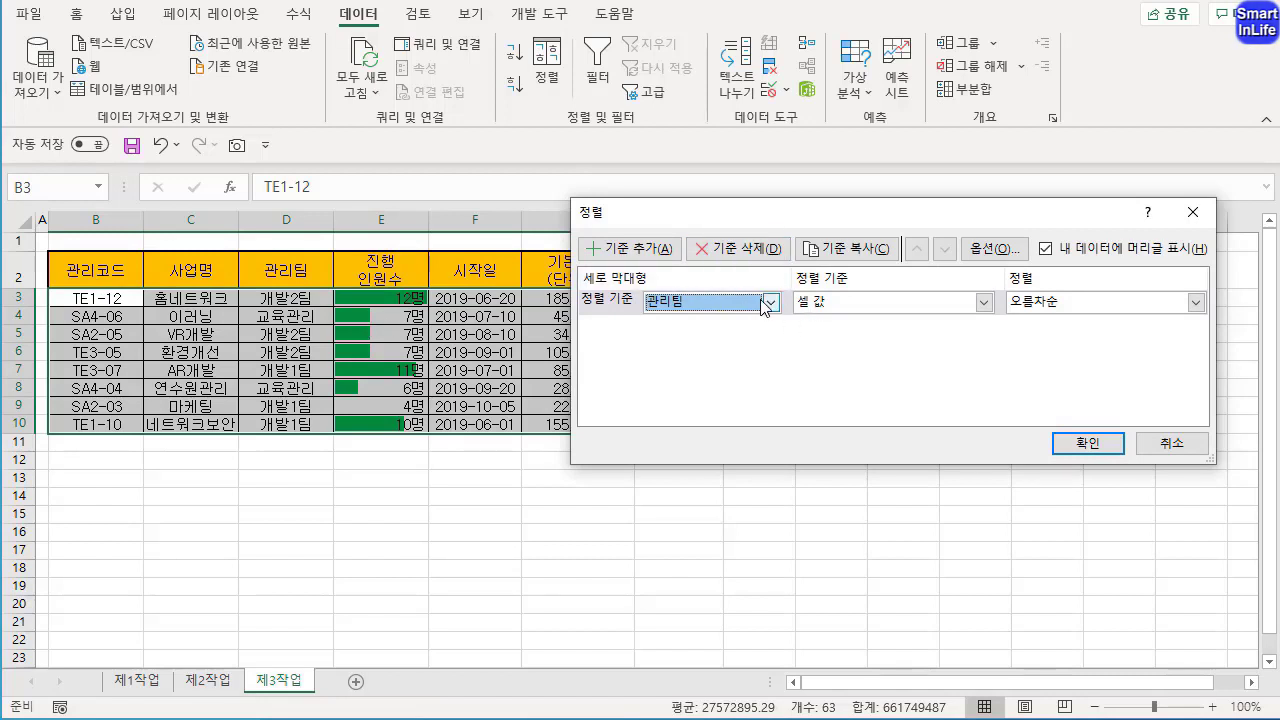
{"action": "left_click", "coordinate": [1071, 303]}
{"action": "left_click", "coordinate": [1063, 341]}
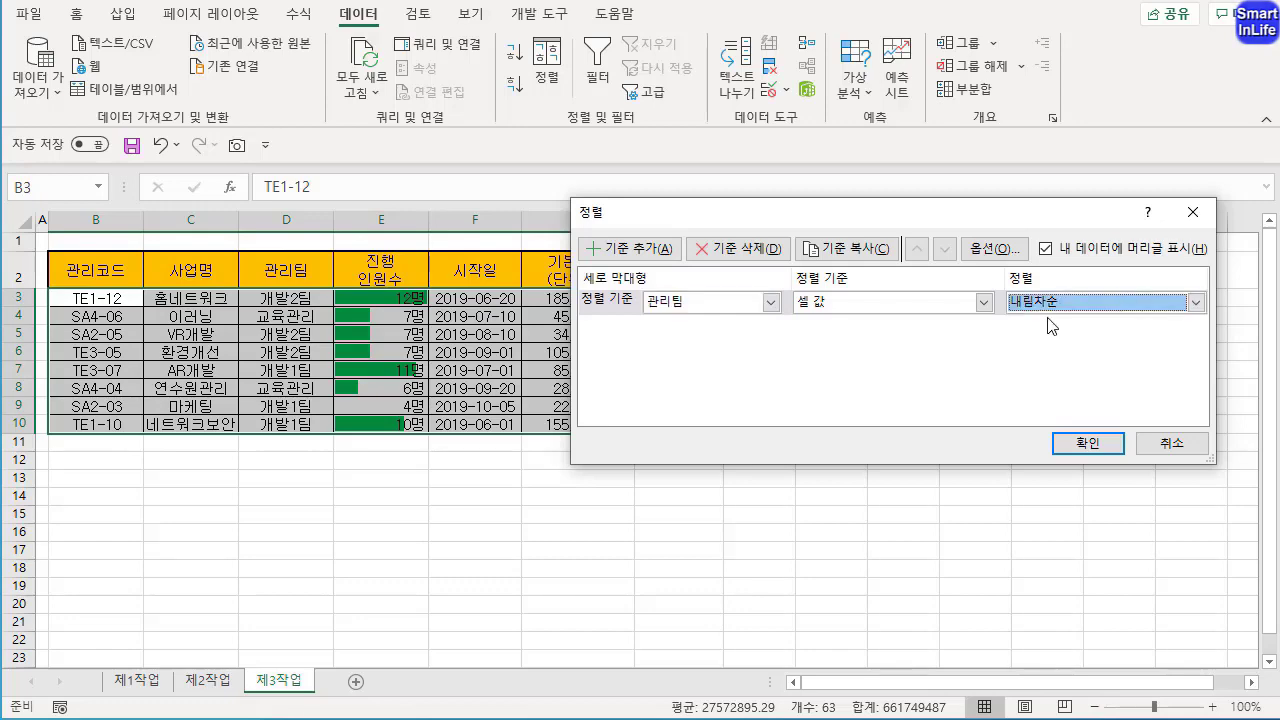
{"action": "left_click", "coordinate": [1081, 443]}
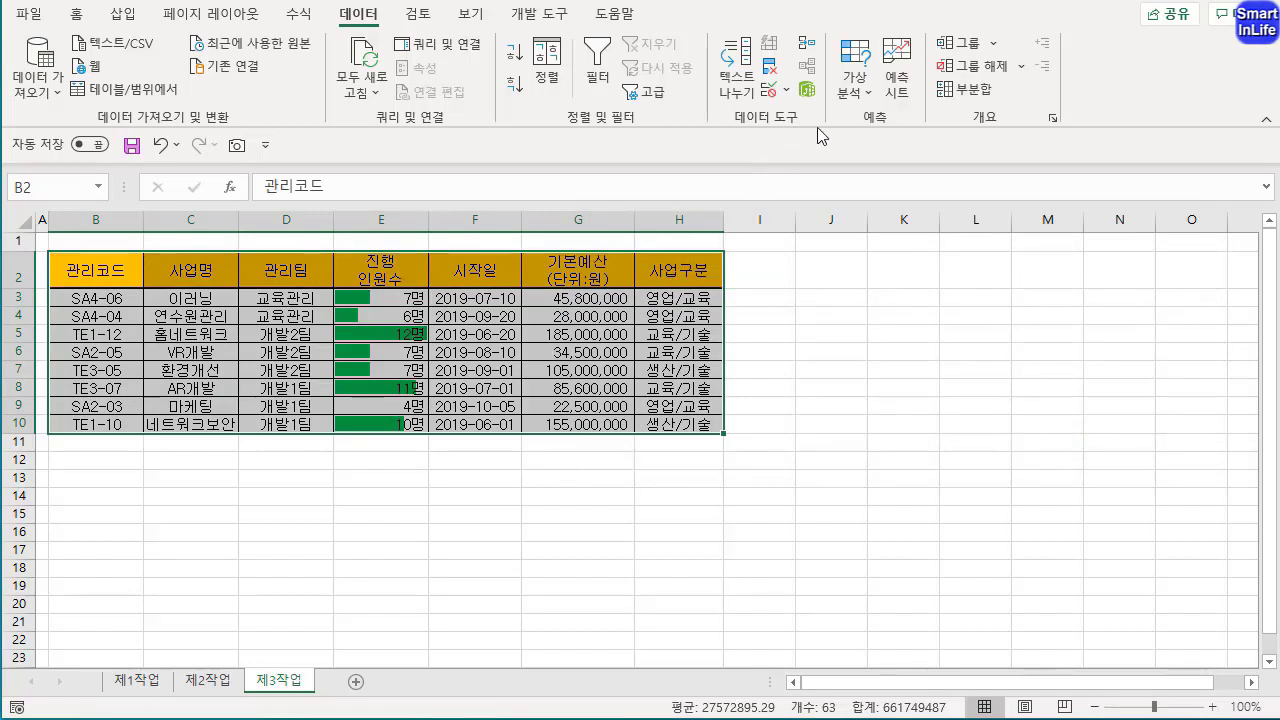
Add subtotals grouped by 관리팀 that count (개수) only 사업명, with replacement of current subtotals turned off
{"action": "left_click", "coordinate": [979, 90]}
{"action": "left_click_drag", "start_coordinate": [895, 147], "coordinate": [734, 144]}
{"action": "left_click_drag", "start_coordinate": [681, 211], "coordinate": [660, 158]}
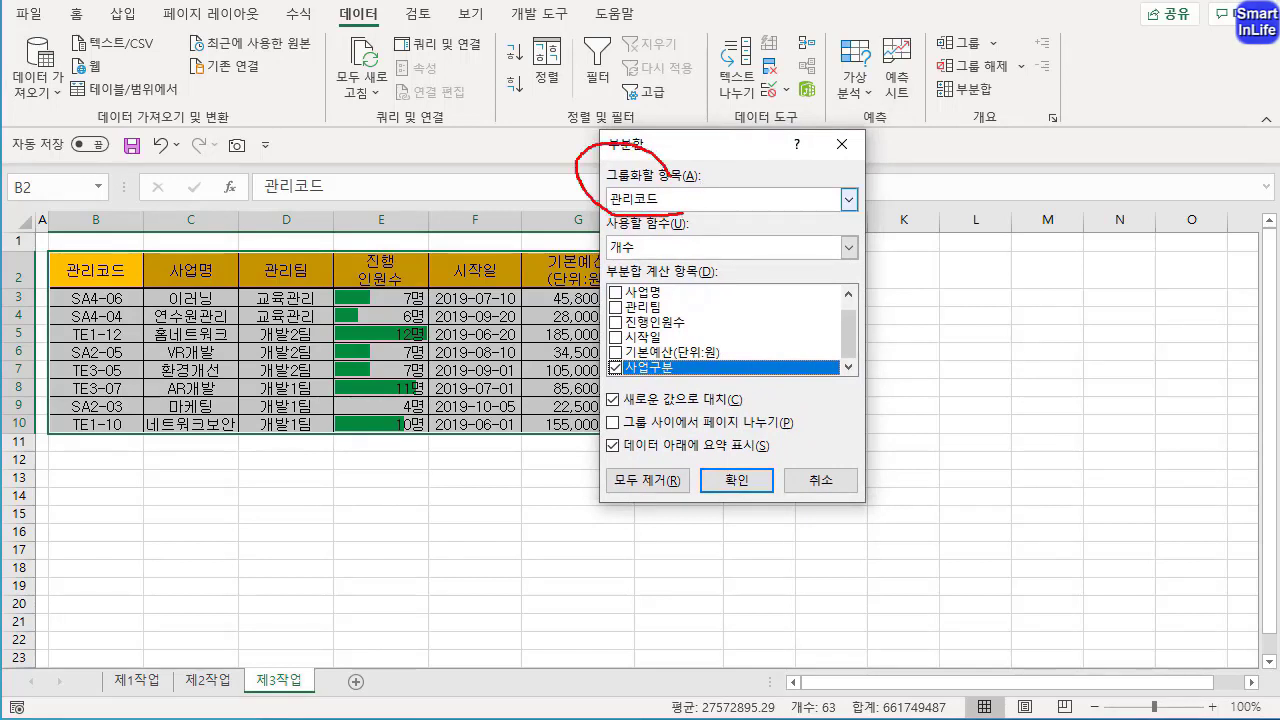
{"action": "left_click", "coordinate": [739, 200]}
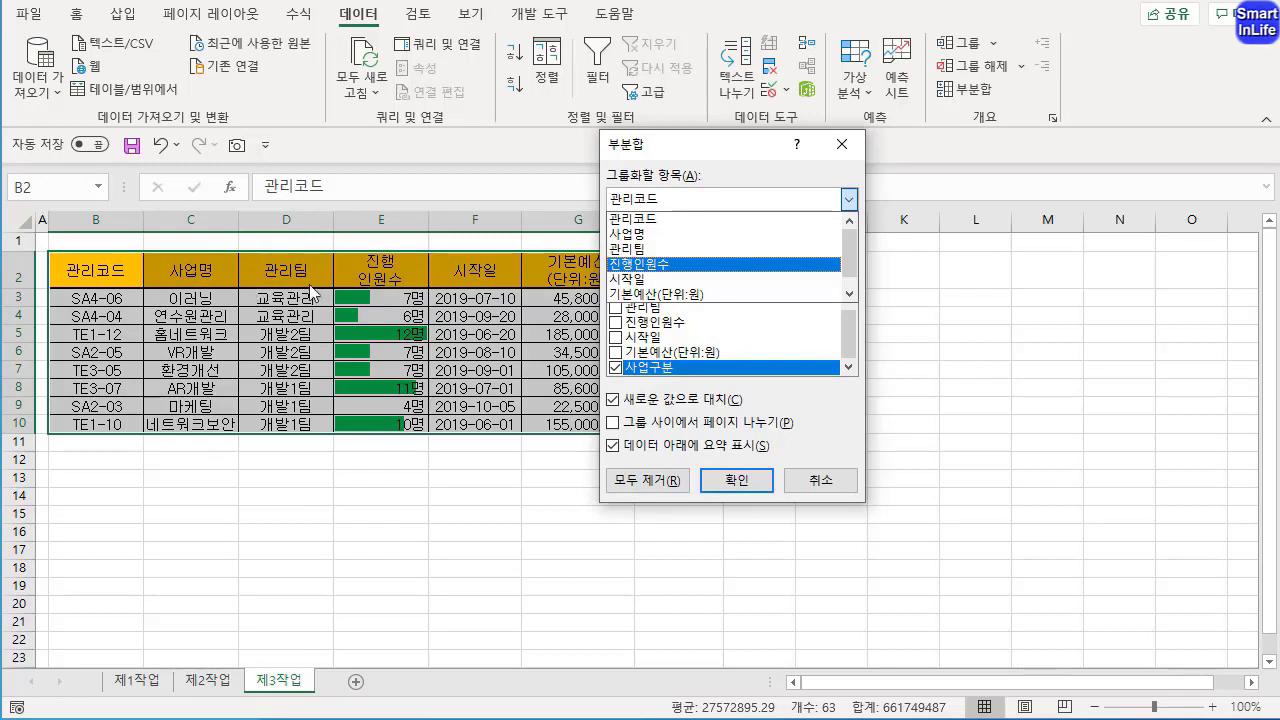
{"action": "left_click", "coordinate": [625, 248]}
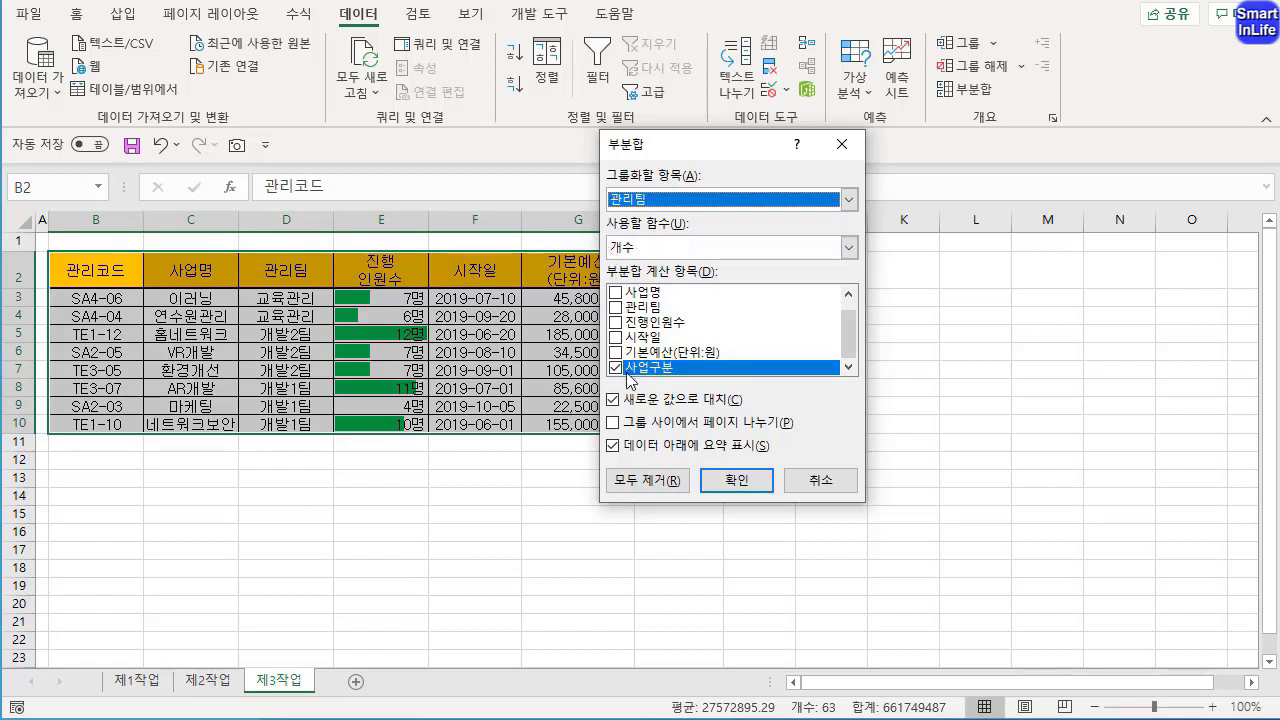
{"action": "left_click", "coordinate": [616, 292]}
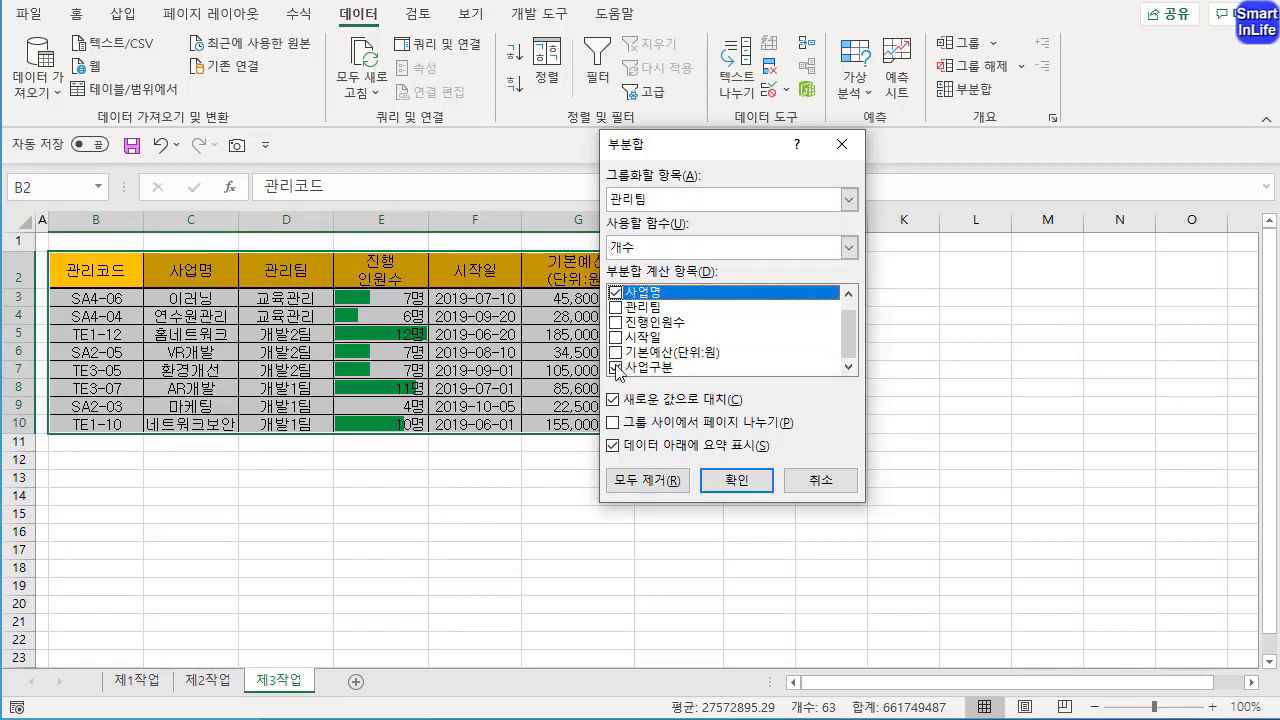
{"action": "left_click", "coordinate": [616, 367]}
{"action": "mouse_move", "coordinate": [848, 336]}
{"action": "left_mouse_down"}
{"action": "mouse_move", "coordinate": [850, 312]}
{"action": "mouse_move", "coordinate": [844, 344]}
{"action": "left_mouse_up"}
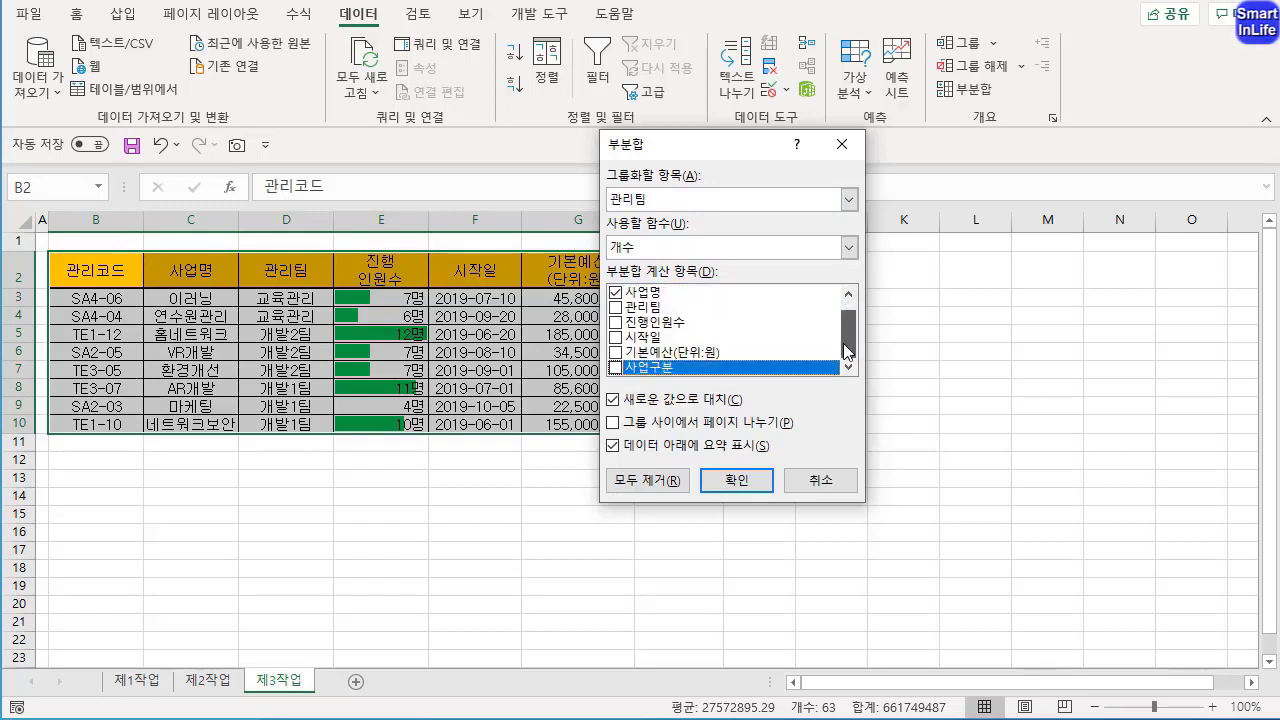
{"action": "left_click", "coordinate": [646, 401]}
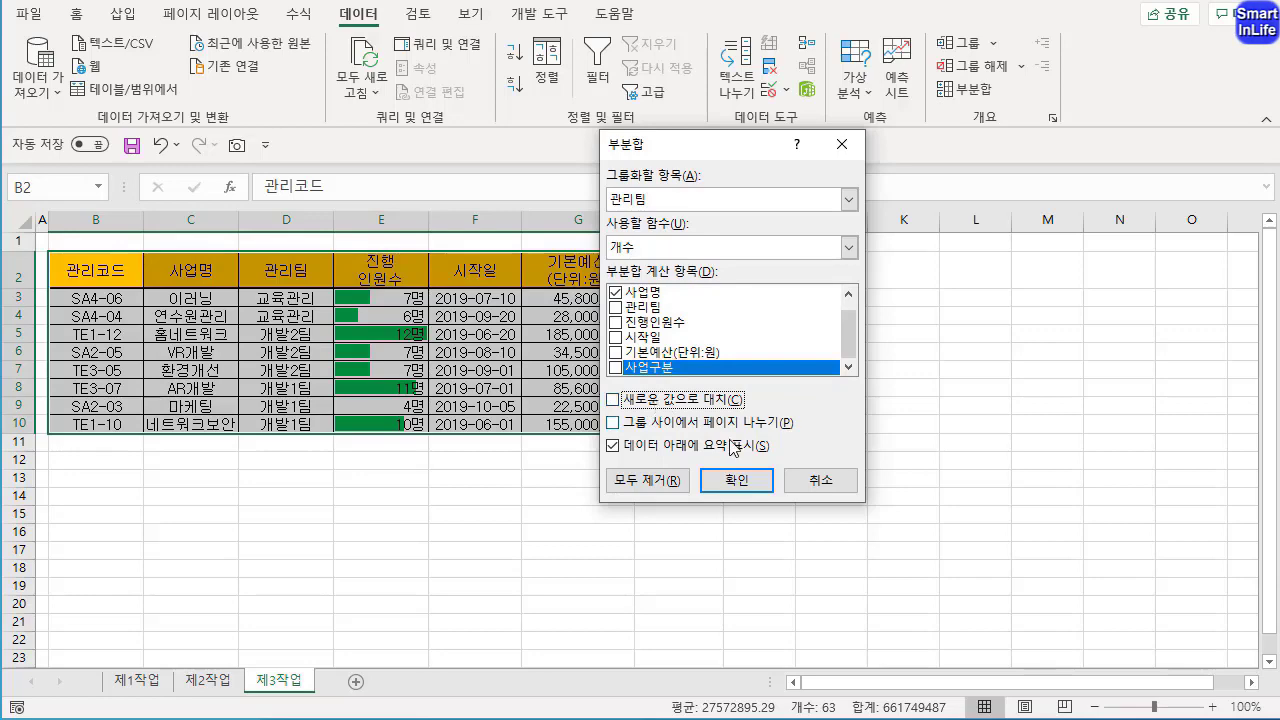
{"action": "left_click", "coordinate": [750, 480]}
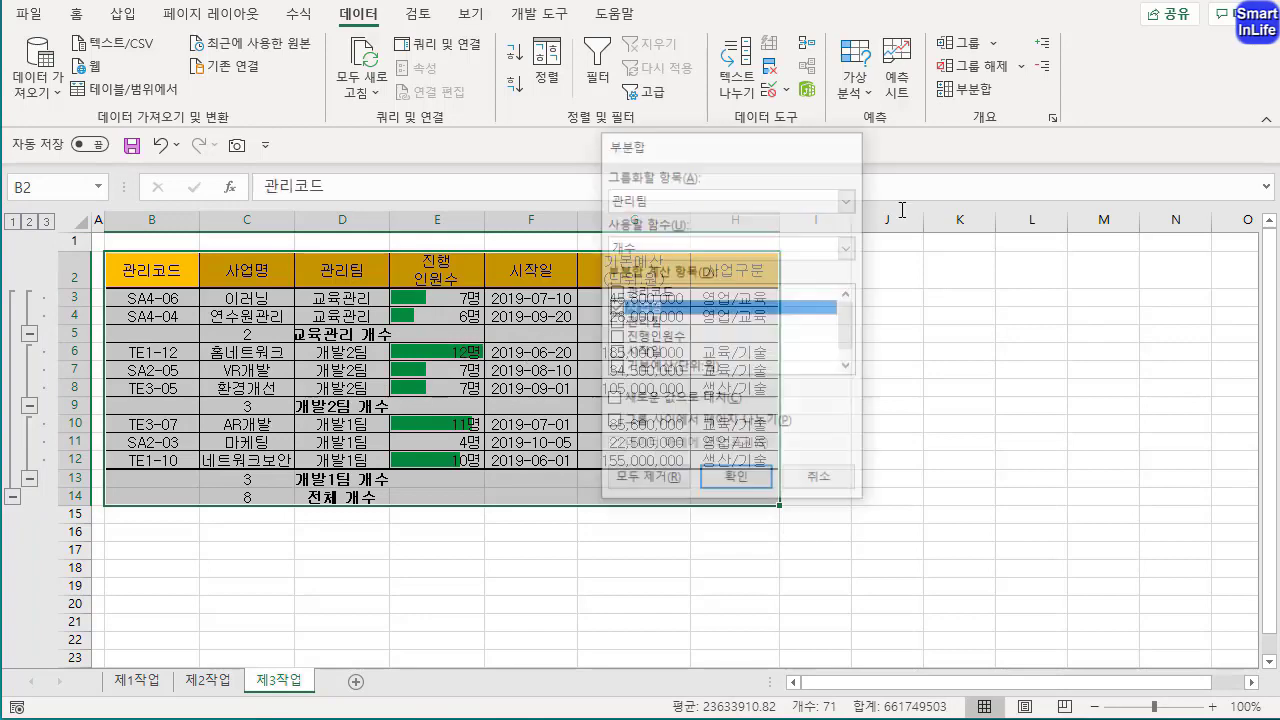
Add a second subtotal grouped by 관리팀 that finds the 최대 of only 기본예산(단위:원), keeping replacement of current subtotals off
{"action": "left_click", "coordinate": [968, 100]}
{"action": "left_click_drag", "start_coordinate": [704, 140], "coordinate": [590, 143]}
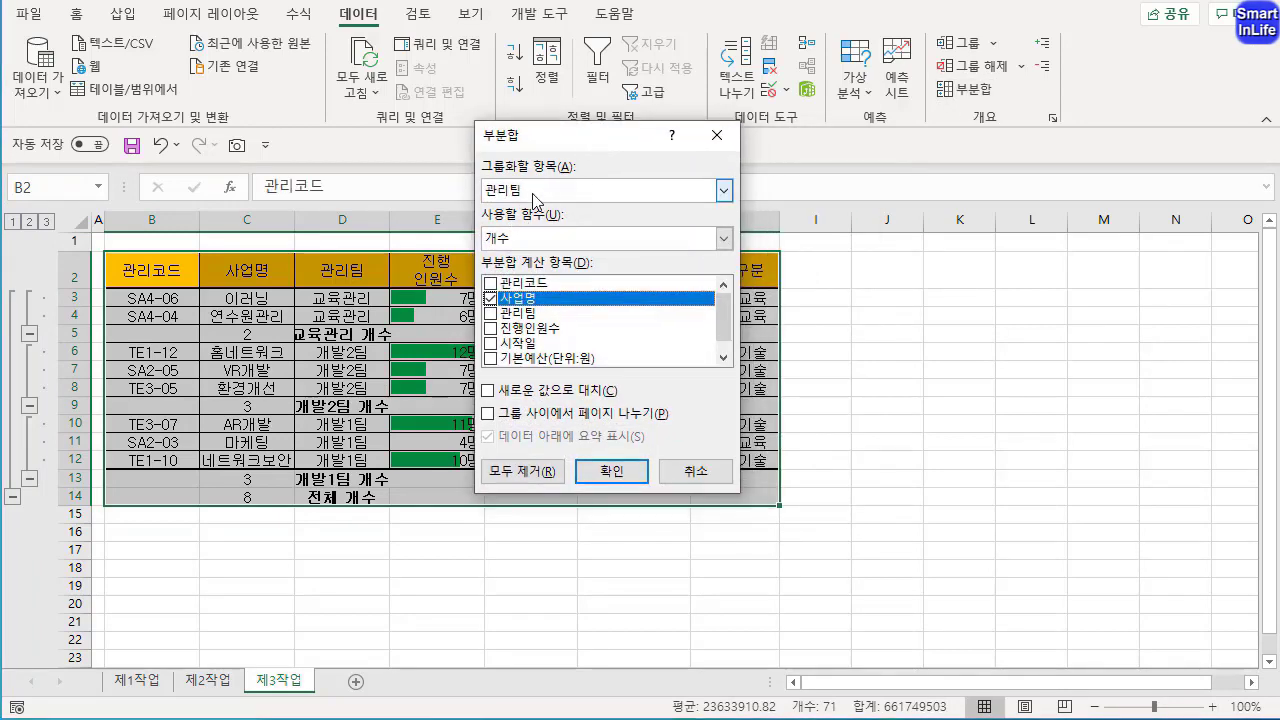
{"action": "left_click", "coordinate": [562, 238]}
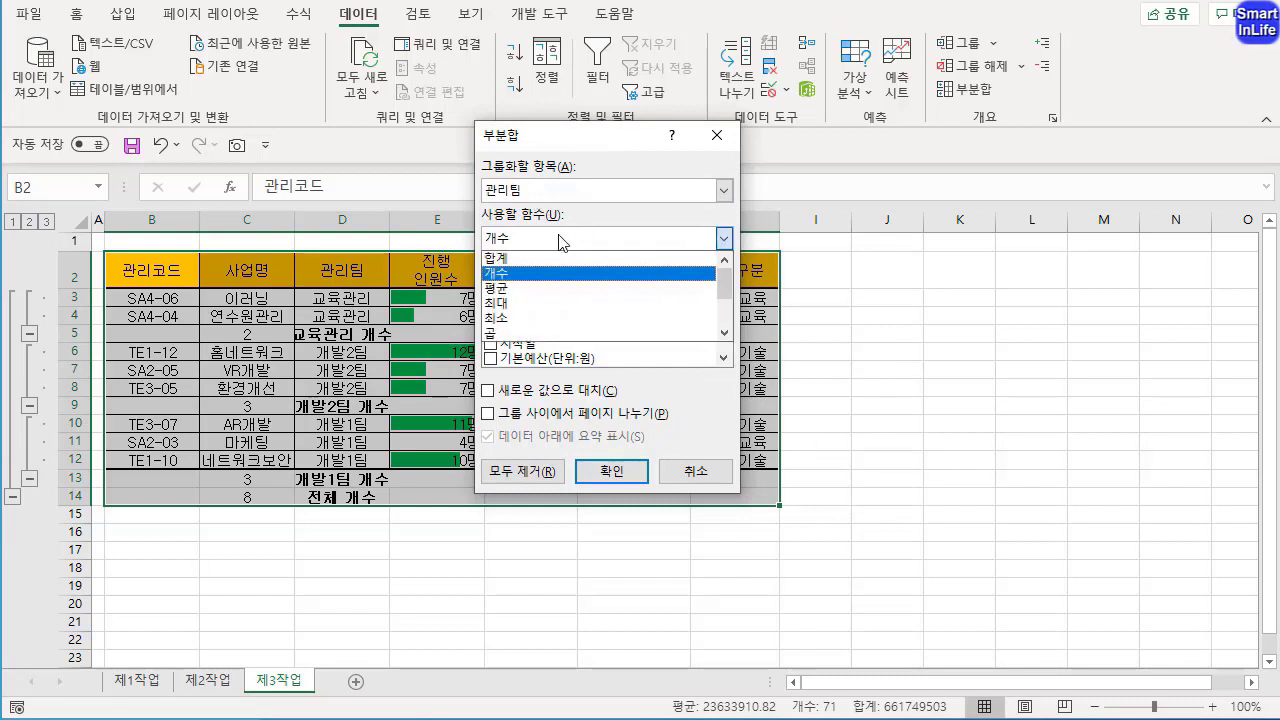
{"action": "left_click", "coordinate": [542, 304]}
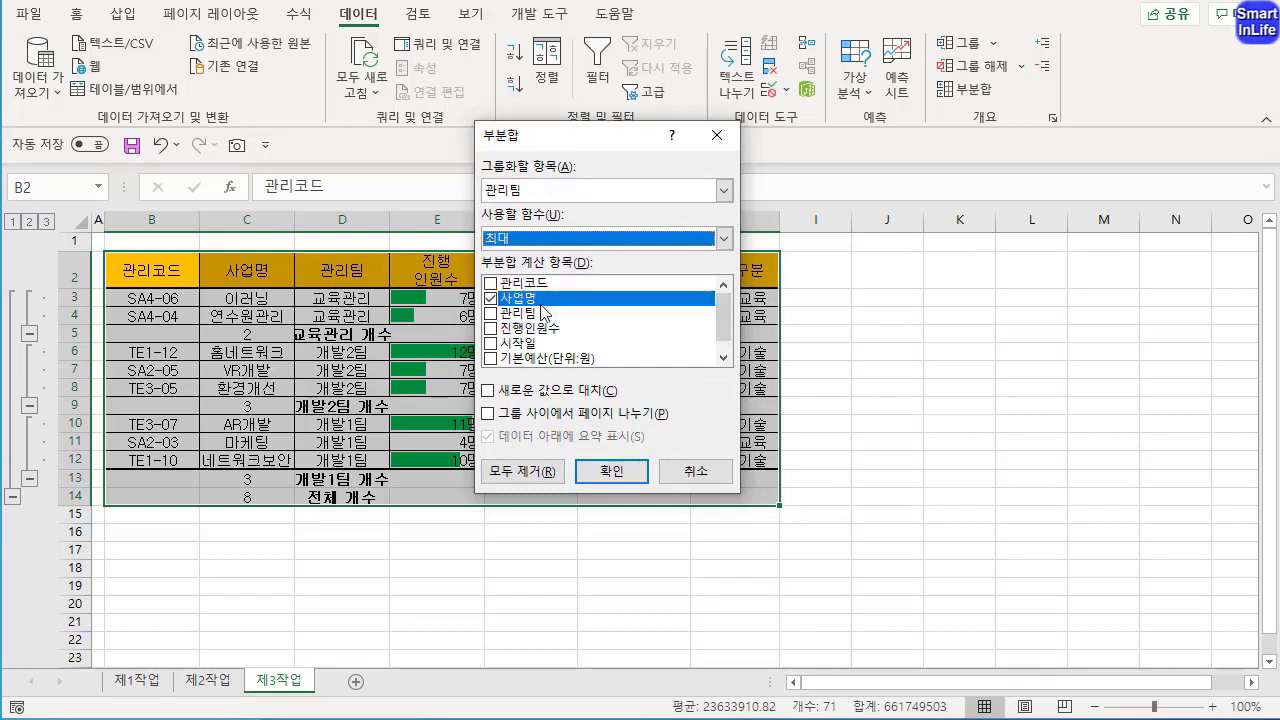
{"action": "left_click", "coordinate": [491, 299]}
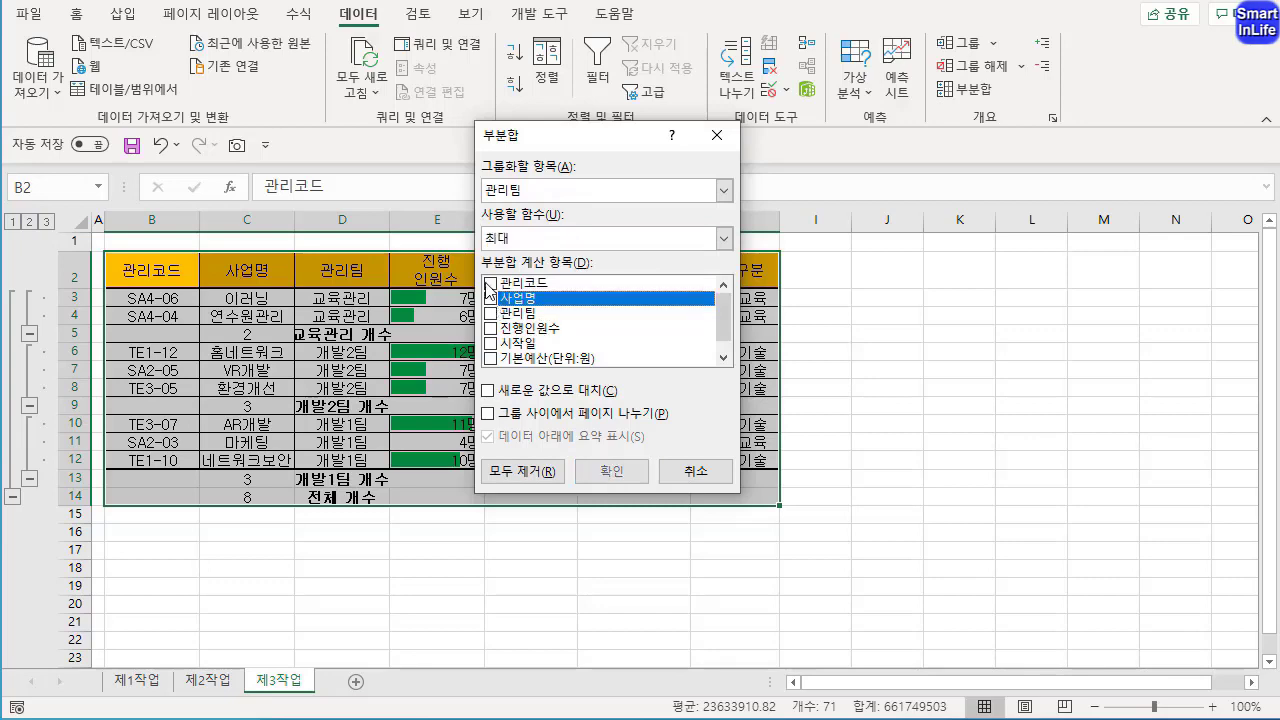
{"action": "left_click", "coordinate": [491, 343]}
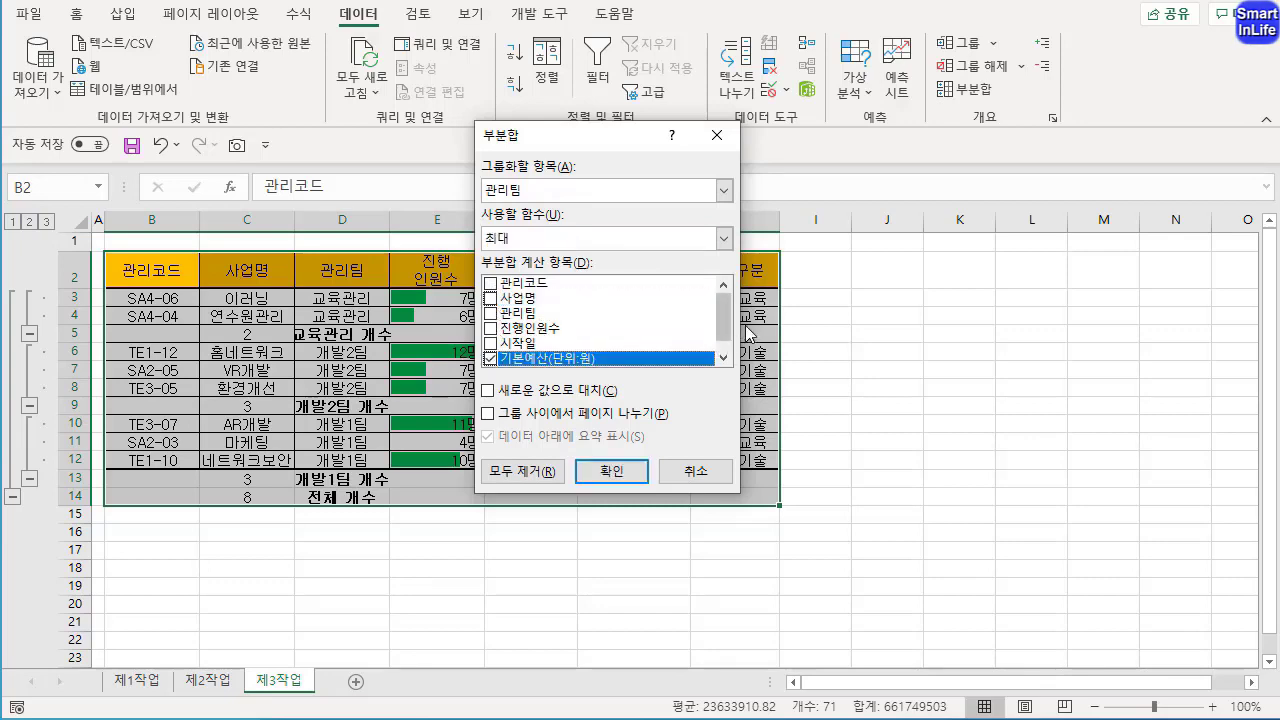
{"action": "left_click", "coordinate": [727, 350]}
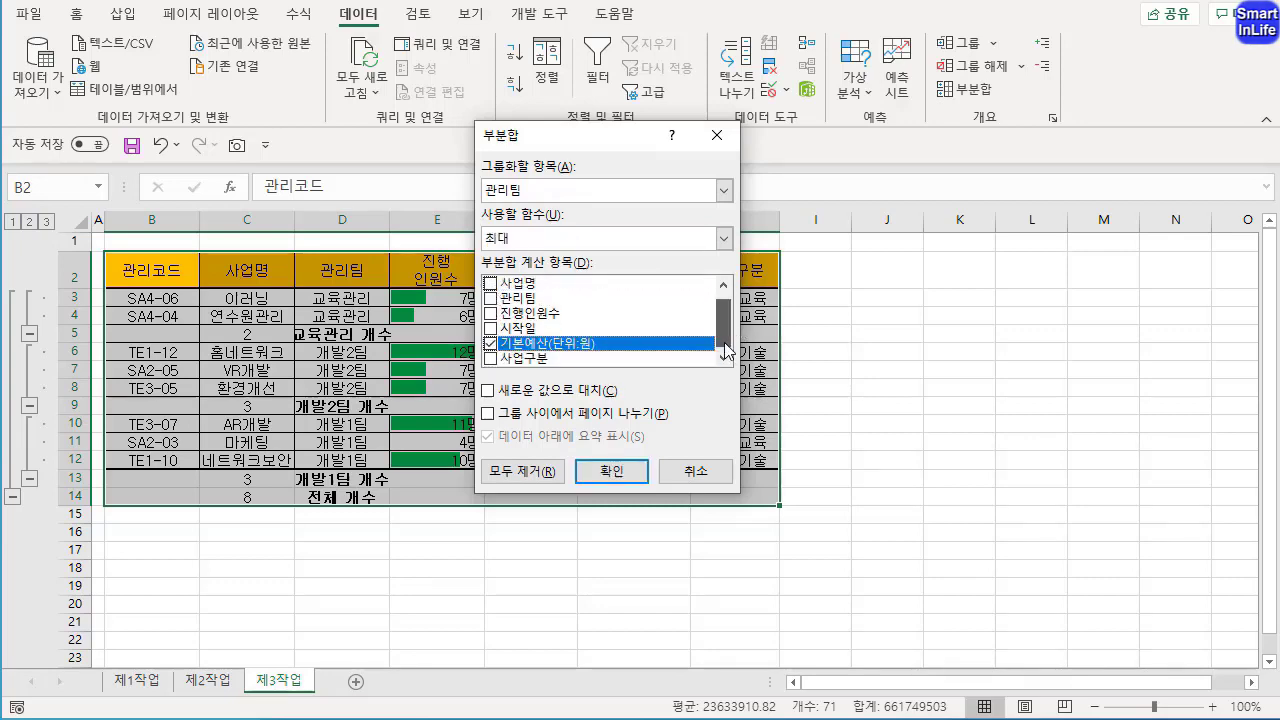
{"action": "left_click", "coordinate": [608, 471]}
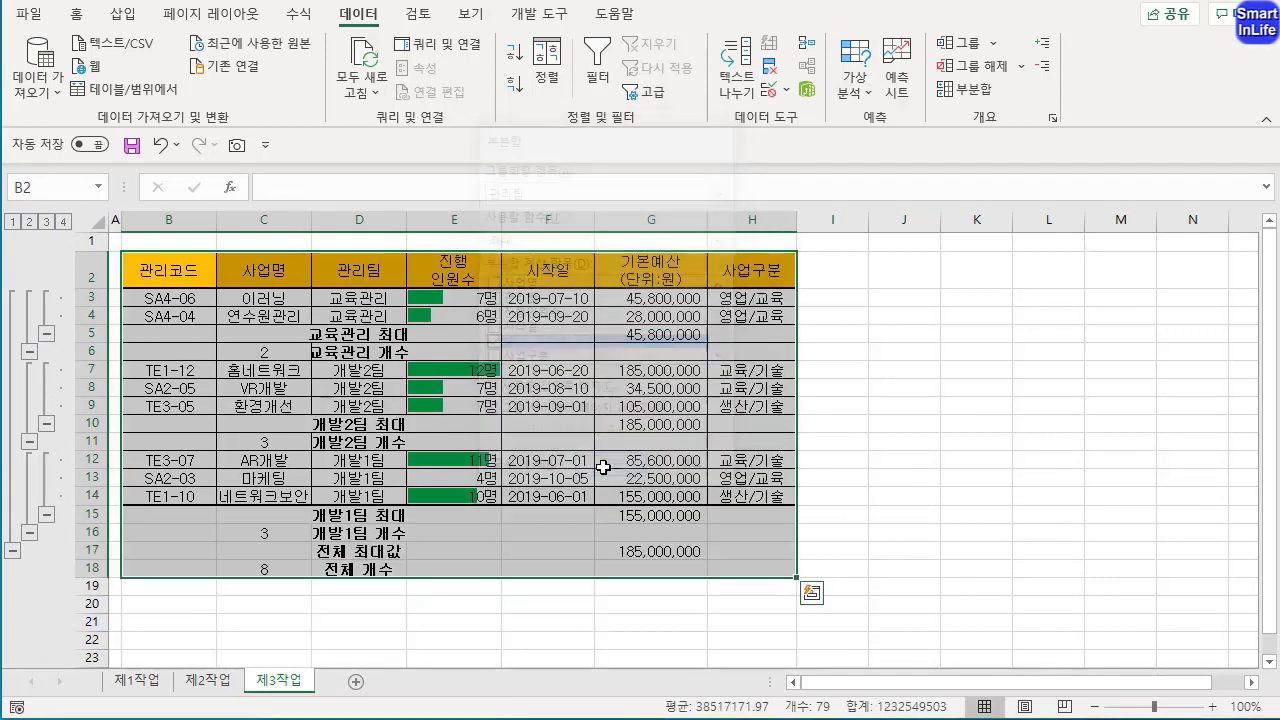
Auto-fit the 관리팀 column's width and clear the subtotaled table's outline (개요 지우기)
{"action": "double_click", "coordinate": [405, 218]}
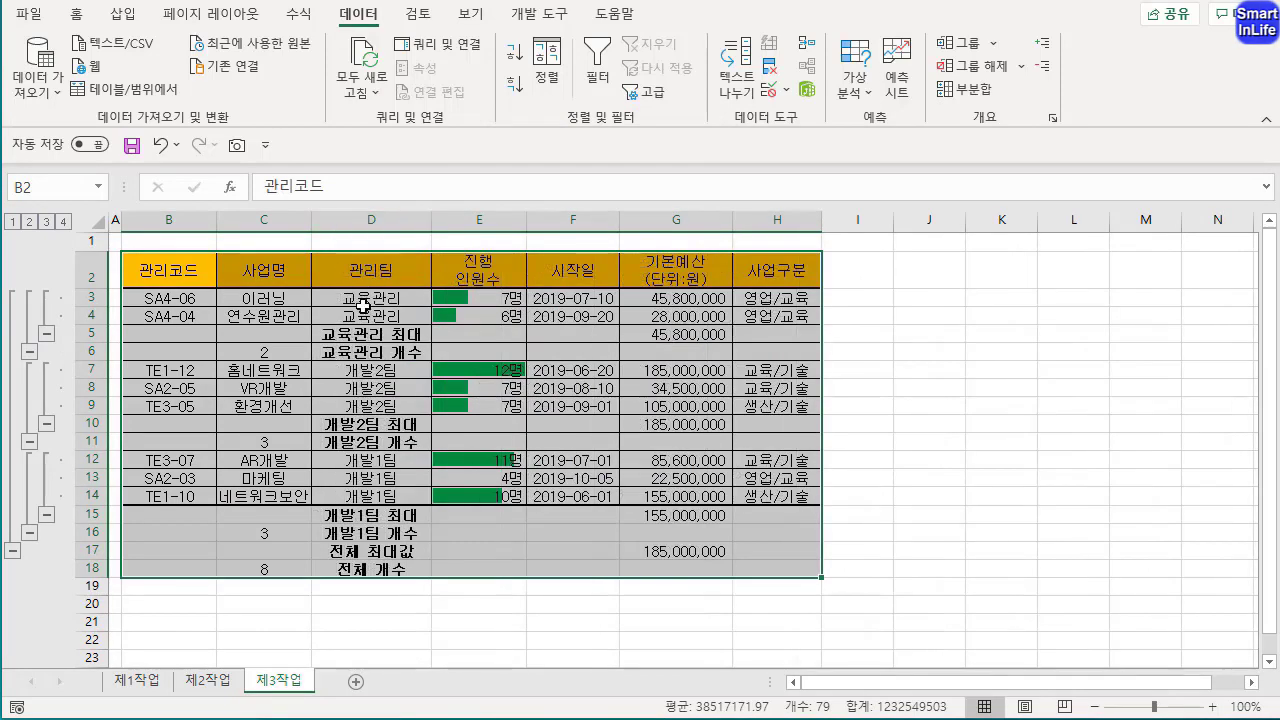
{"action": "left_click", "coordinate": [1020, 66]}
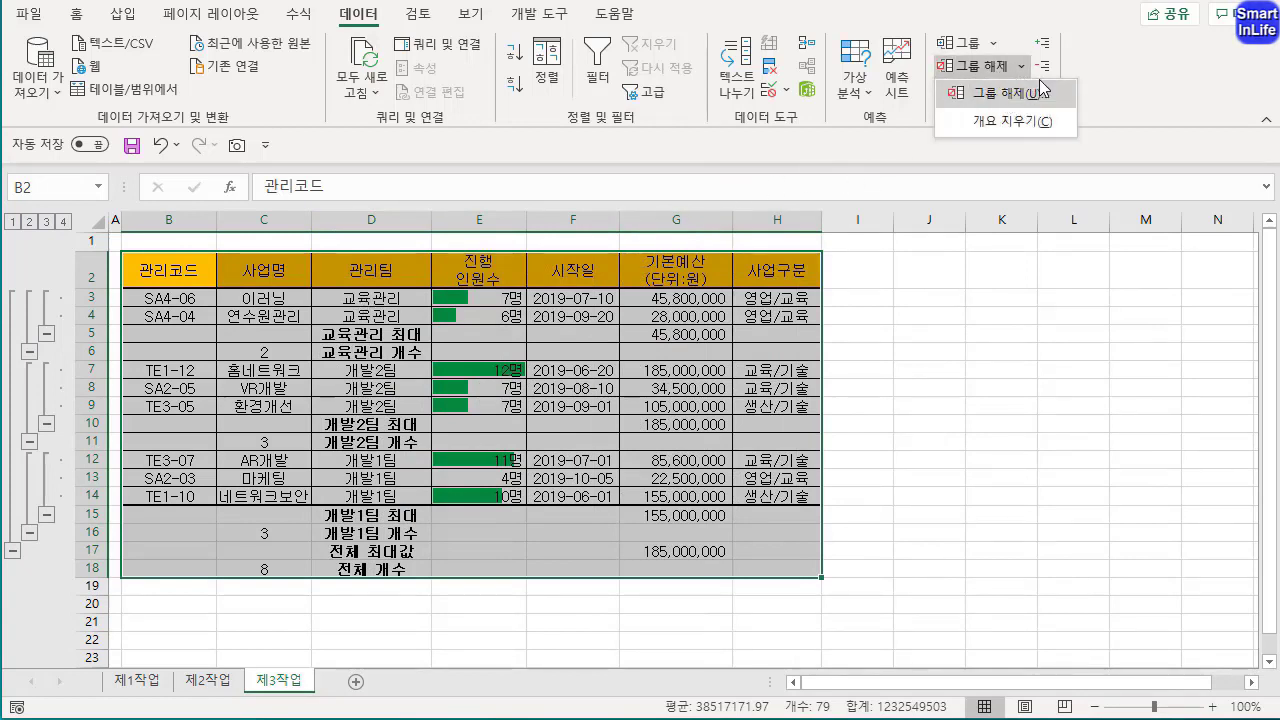
{"action": "left_click", "coordinate": [1005, 129]}
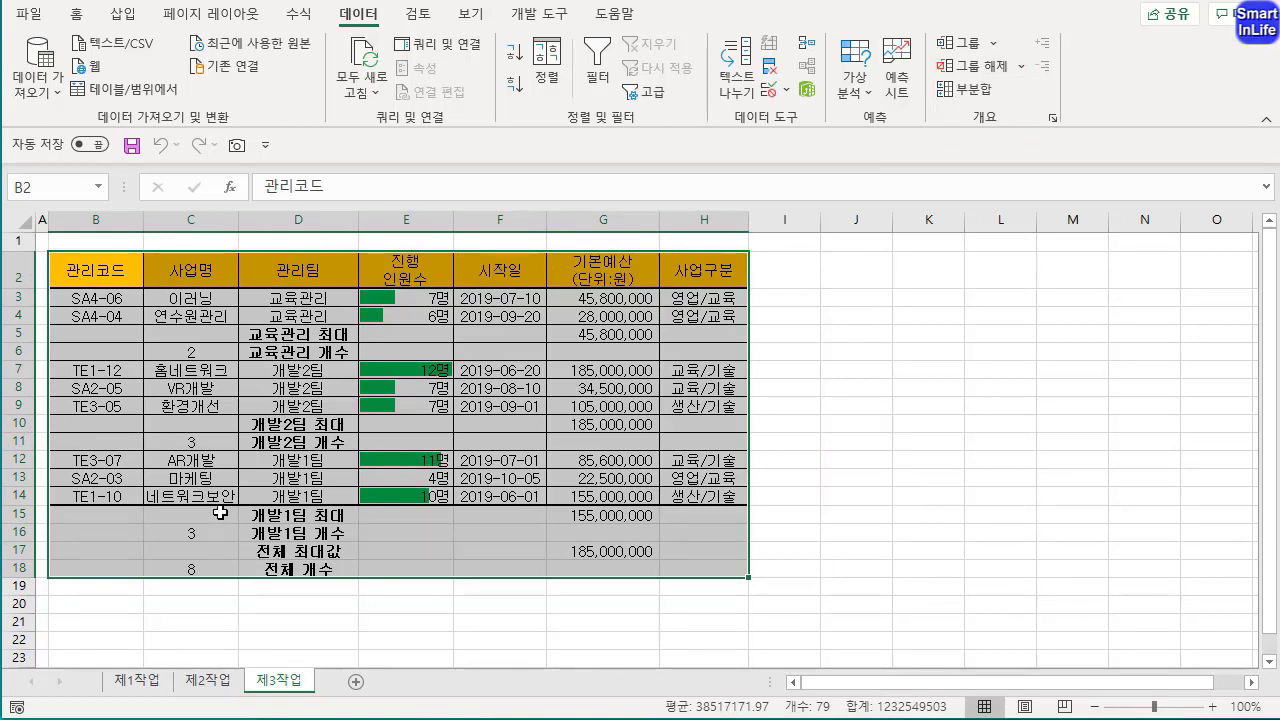
Review the 관리팀 subtotal and grand total rows, checking the order and labels of the 최대 and 개수 rows
{"action": "left_click", "coordinate": [588, 568]}
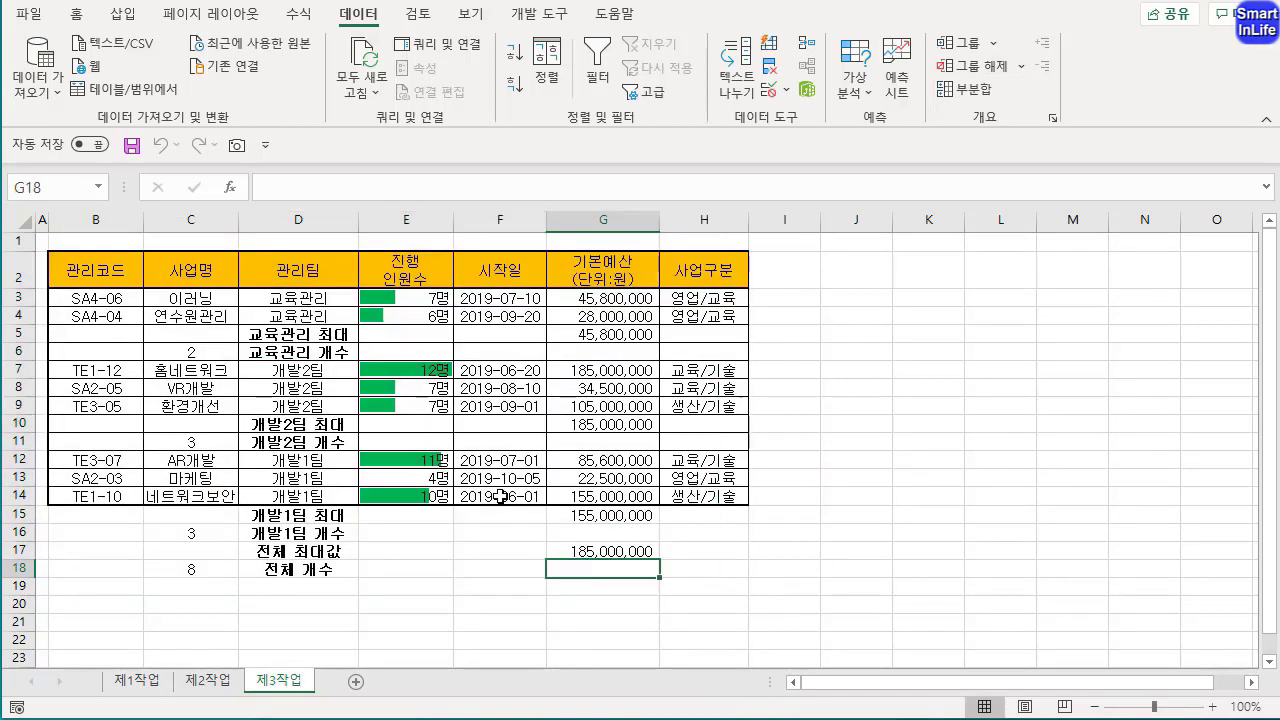
{"action": "left_click", "coordinate": [334, 549]}
{"action": "left_click", "coordinate": [310, 533]}
{"action": "left_click", "coordinate": [298, 470]}
{"action": "left_click", "coordinate": [300, 440]}
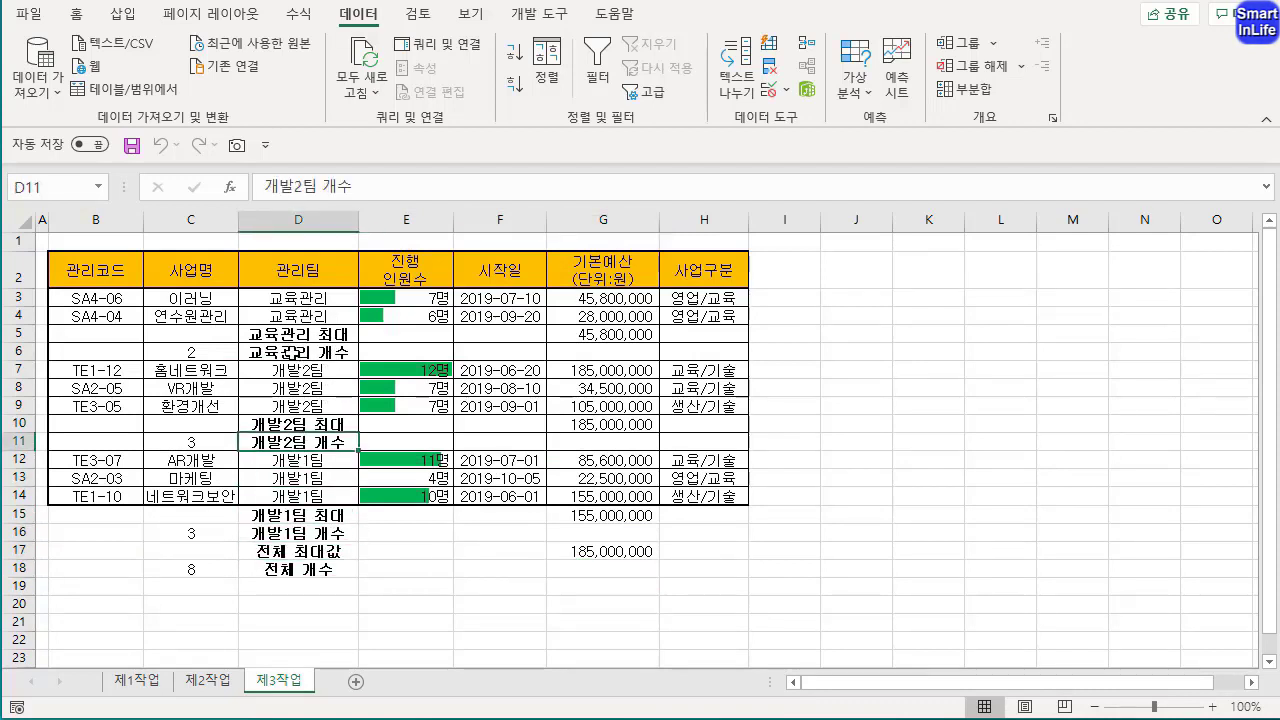
{"action": "left_click", "coordinate": [297, 352]}
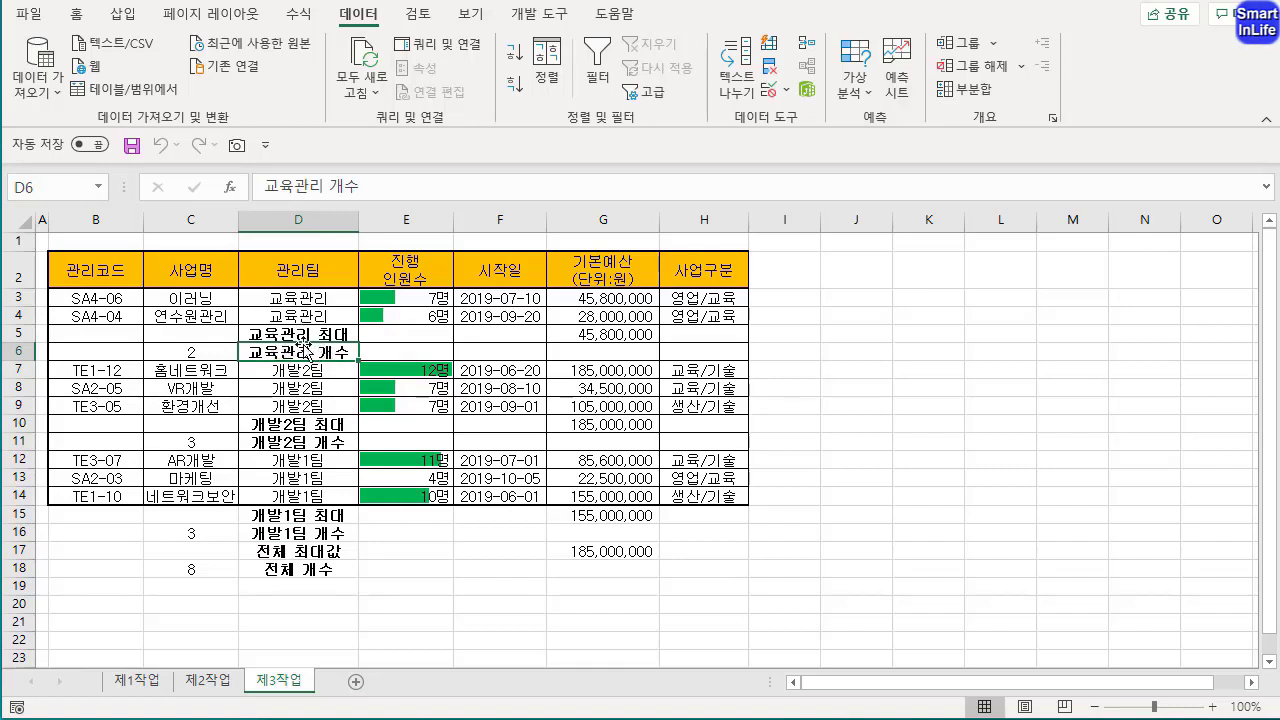
{"action": "key", "text": "ctrl+2"}
{"action": "mouse_move", "coordinate": [338, 376]}
{"action": "left_mouse_down"}
{"action": "mouse_move", "coordinate": [245, 364]}
{"action": "mouse_move", "coordinate": [308, 386]}
{"action": "left_mouse_up"}
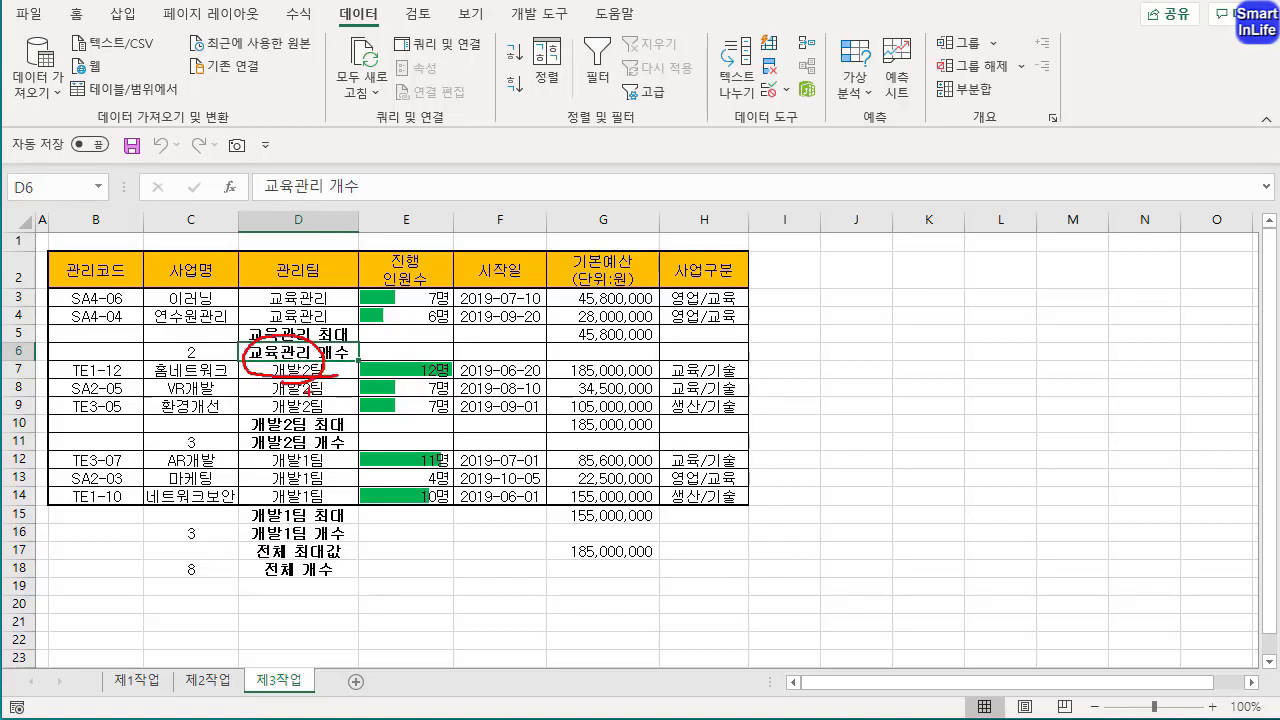
{"action": "key", "text": "Escape"}
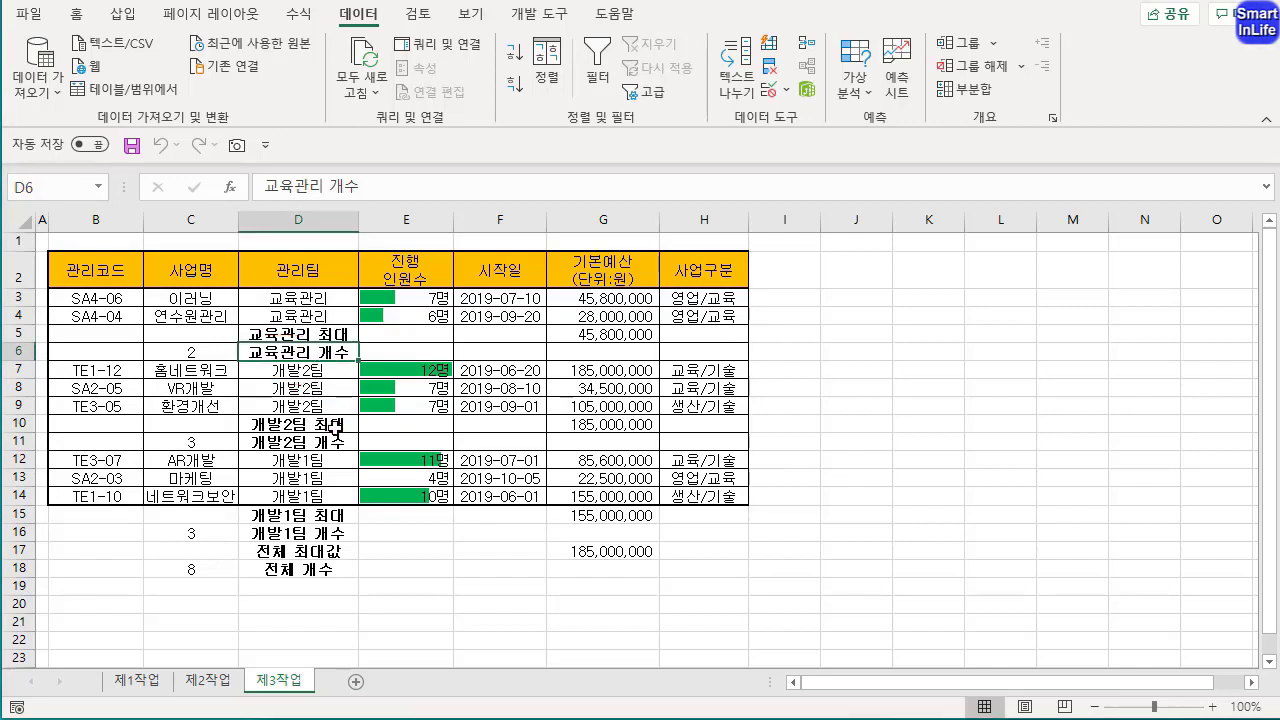
{"action": "left_click", "coordinate": [425, 332]}
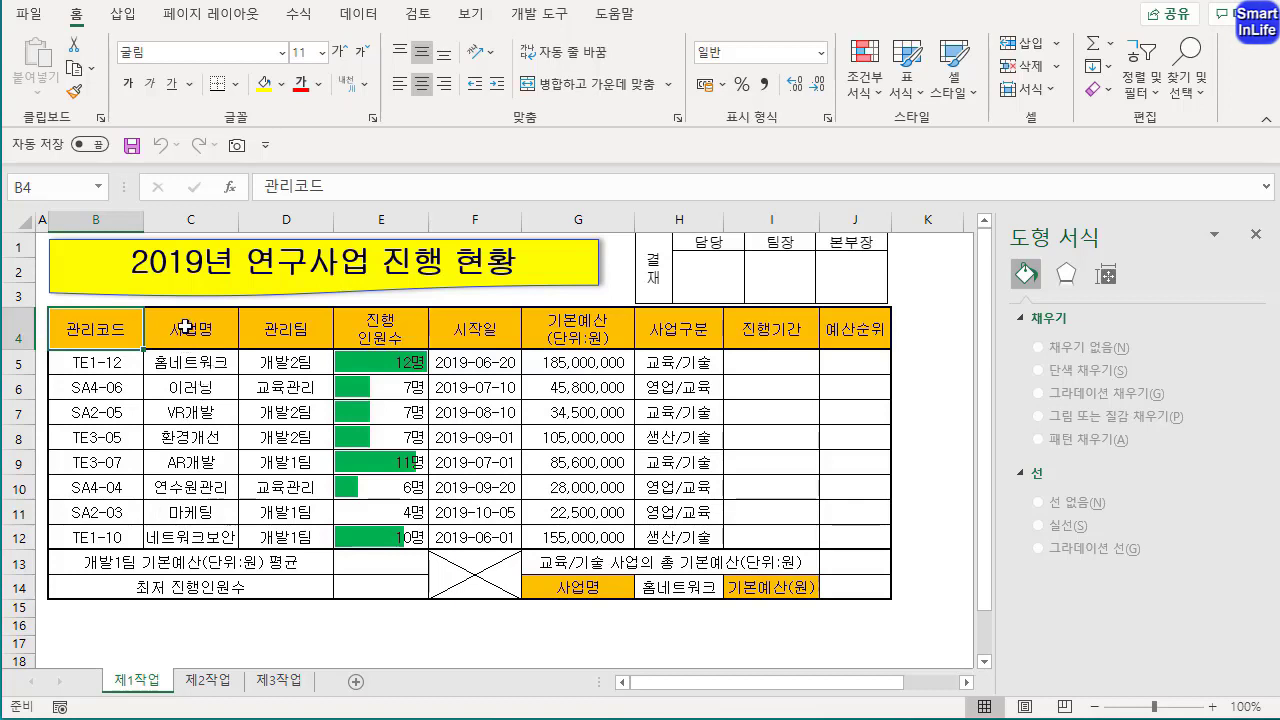
{"action": "left_click_drag", "start_coordinate": [186, 326], "coordinate": [193, 537]}
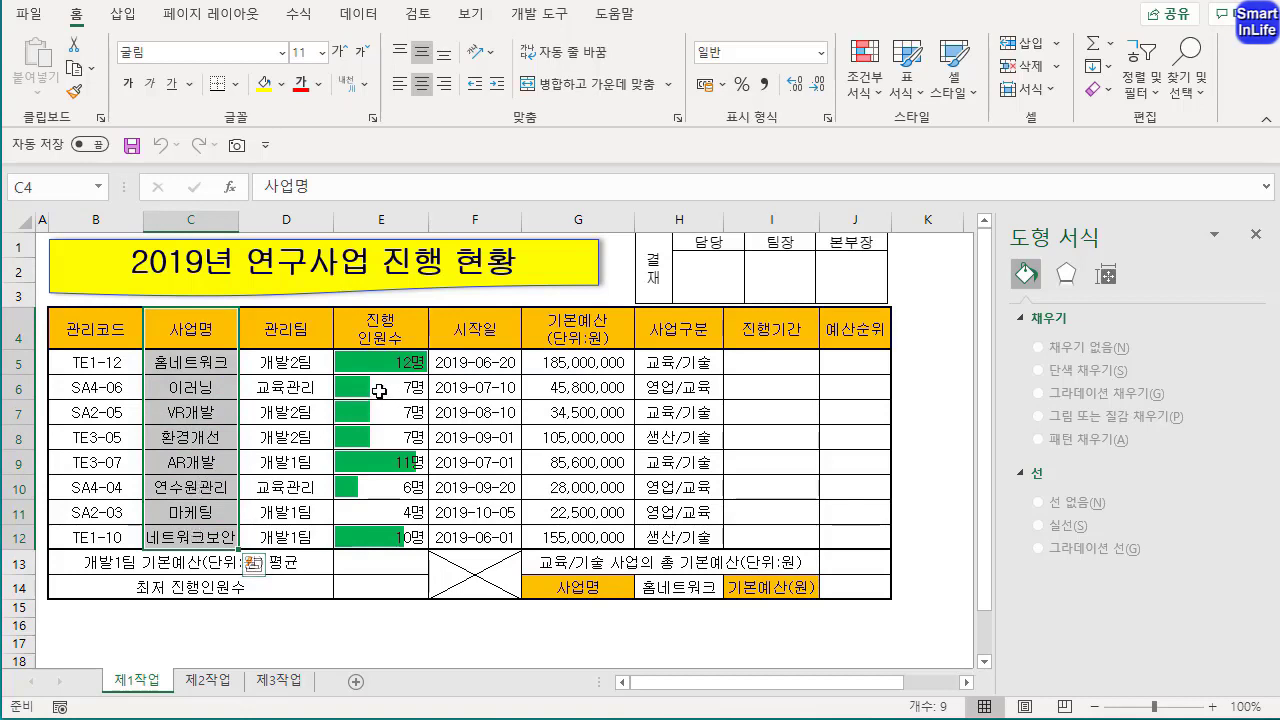
{"action": "left_click_drag", "start_coordinate": [381, 326], "coordinate": [401, 545]}
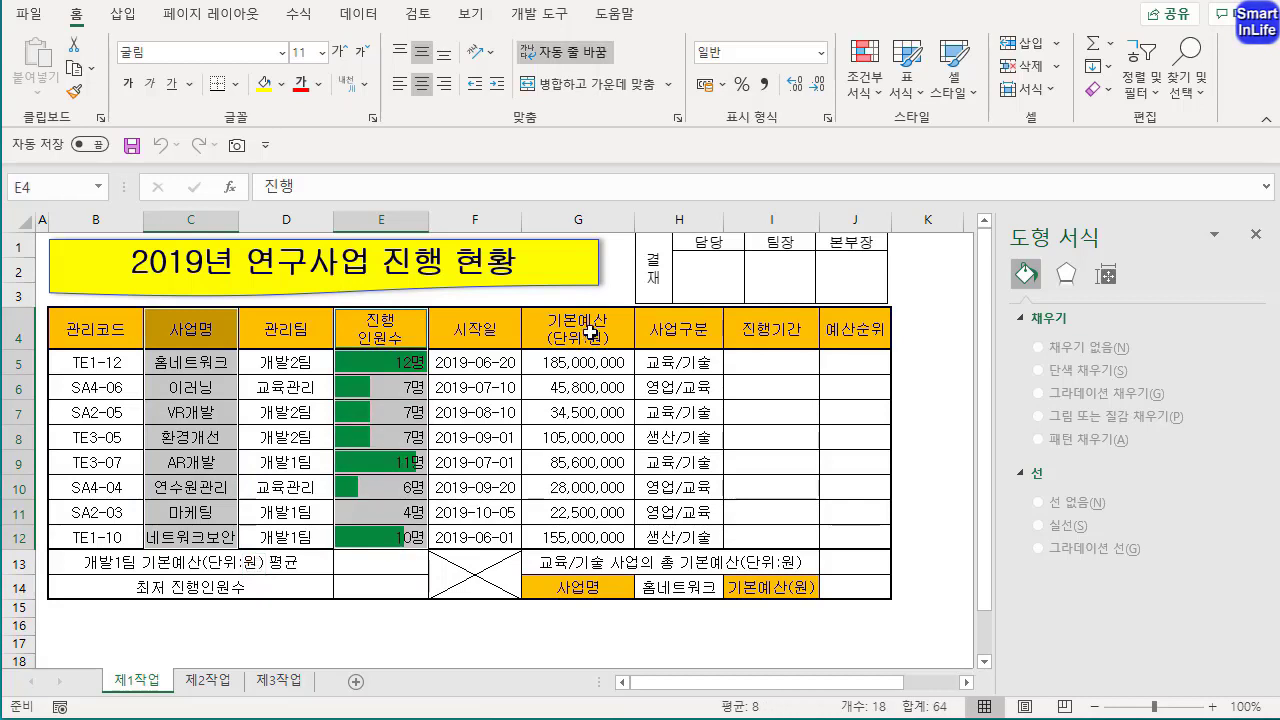
{"action": "left_click_drag", "start_coordinate": [588, 330], "coordinate": [582, 532]}
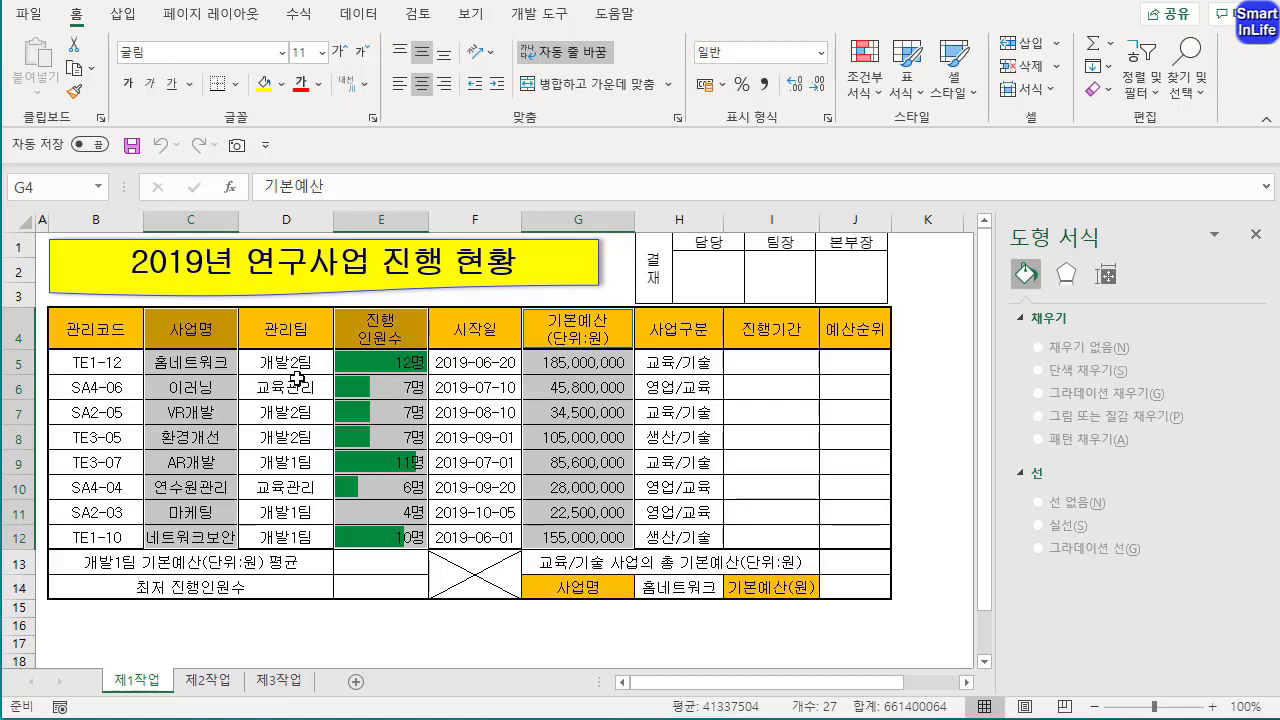
{"action": "left_click_drag", "start_coordinate": [208, 335], "coordinate": [217, 365]}
{"action": "left_click_drag", "start_coordinate": [212, 410], "coordinate": [212, 459]}
{"action": "left_click", "coordinate": [205, 512], "text": "ctrl"}
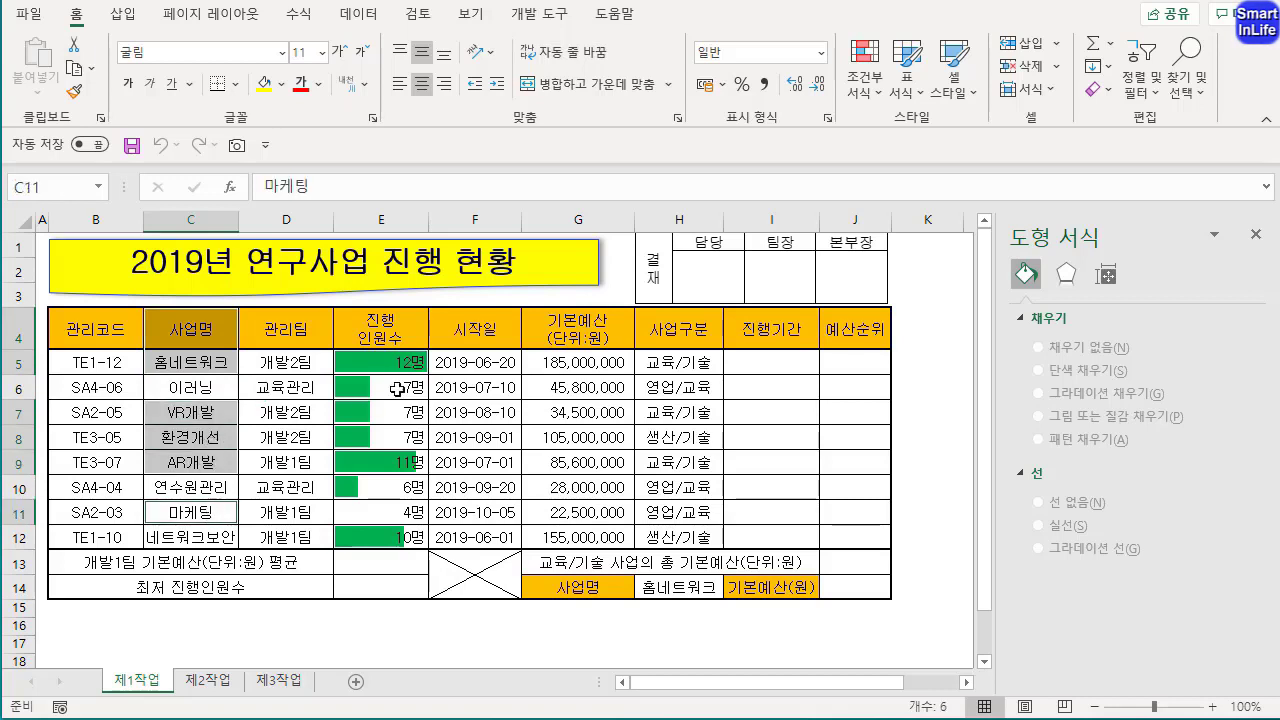
{"action": "left_click", "coordinate": [650, 480]}
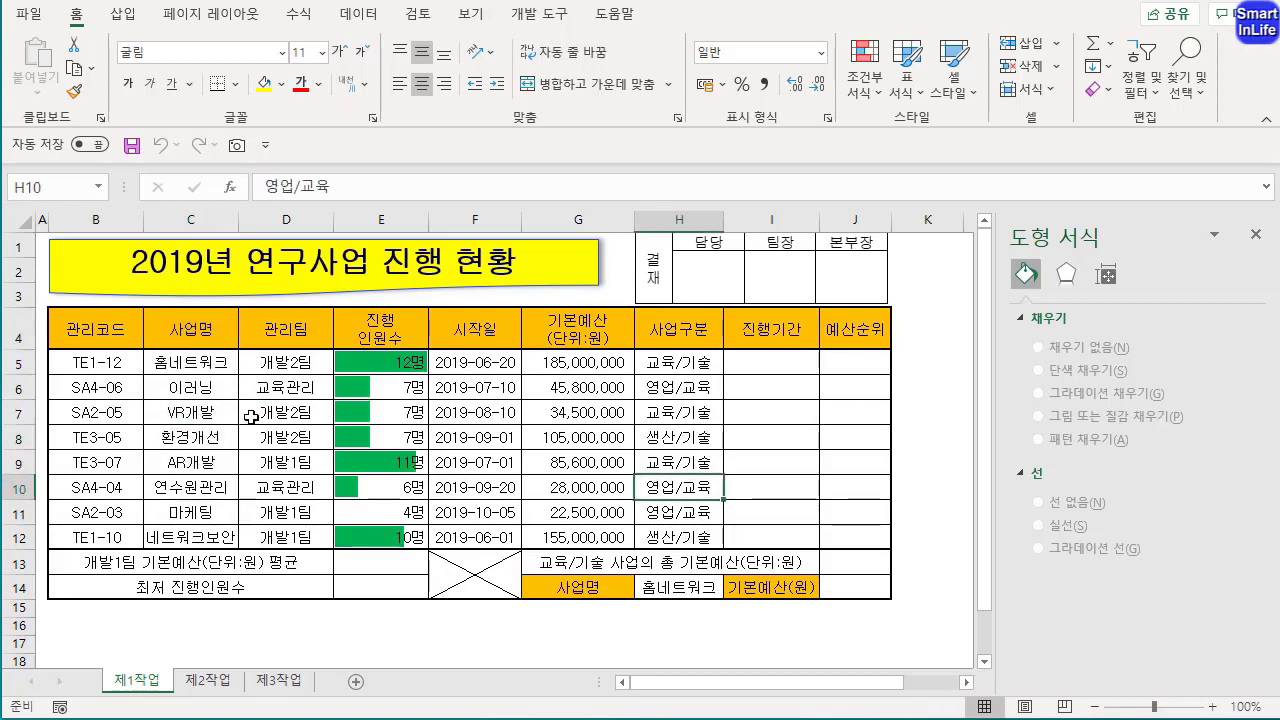
Insert a 2-D clustered column chart from the 사업명, 진행인원수 and 기본예산 data in rows 4 to 12 of sheet 제1작업
{"action": "left_click_drag", "start_coordinate": [210, 332], "coordinate": [210, 536]}
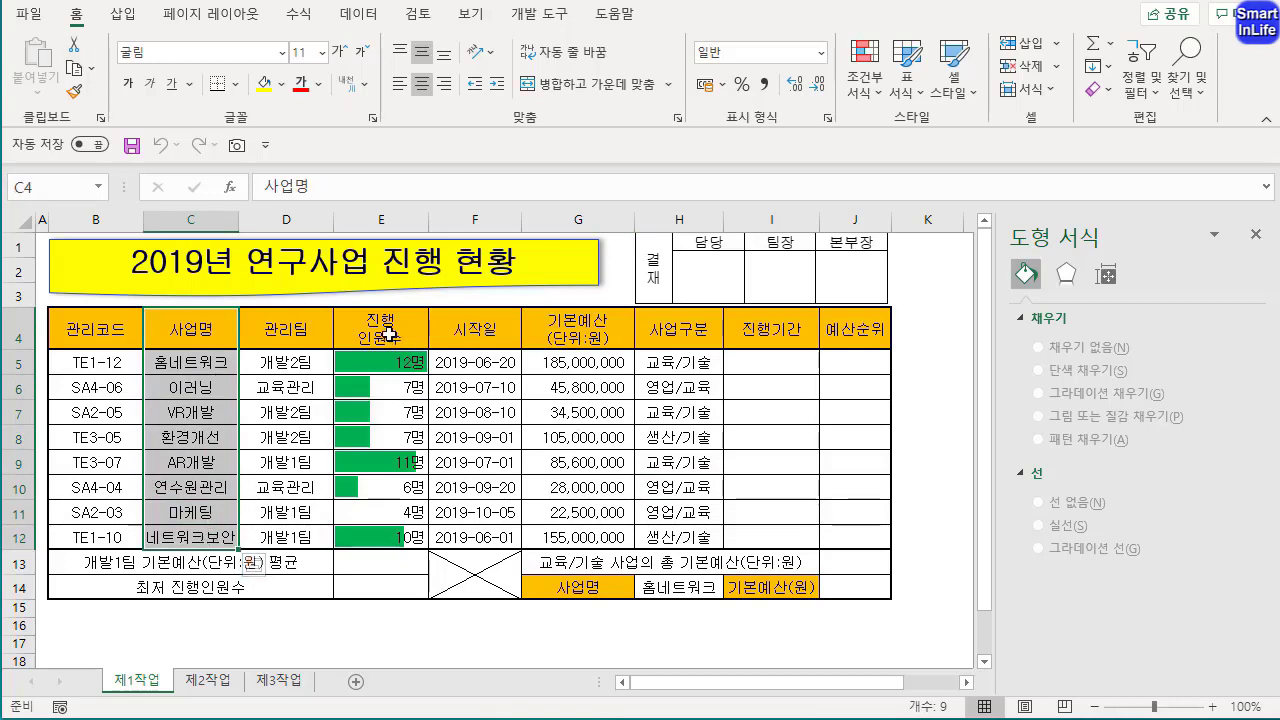
{"action": "left_click_drag", "start_coordinate": [390, 336], "coordinate": [350, 537]}
{"action": "left_click_drag", "start_coordinate": [581, 325], "coordinate": [575, 538]}
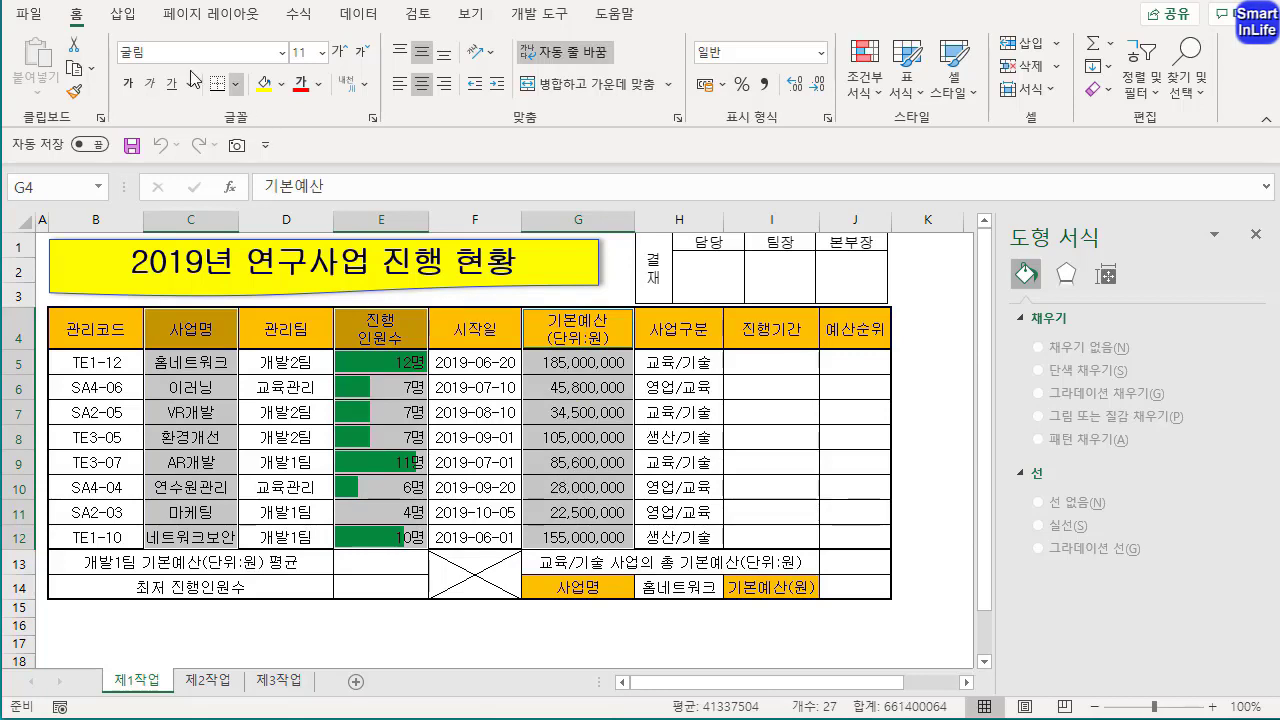
{"action": "left_click", "coordinate": [123, 14]}
{"action": "left_click", "coordinate": [447, 44]}
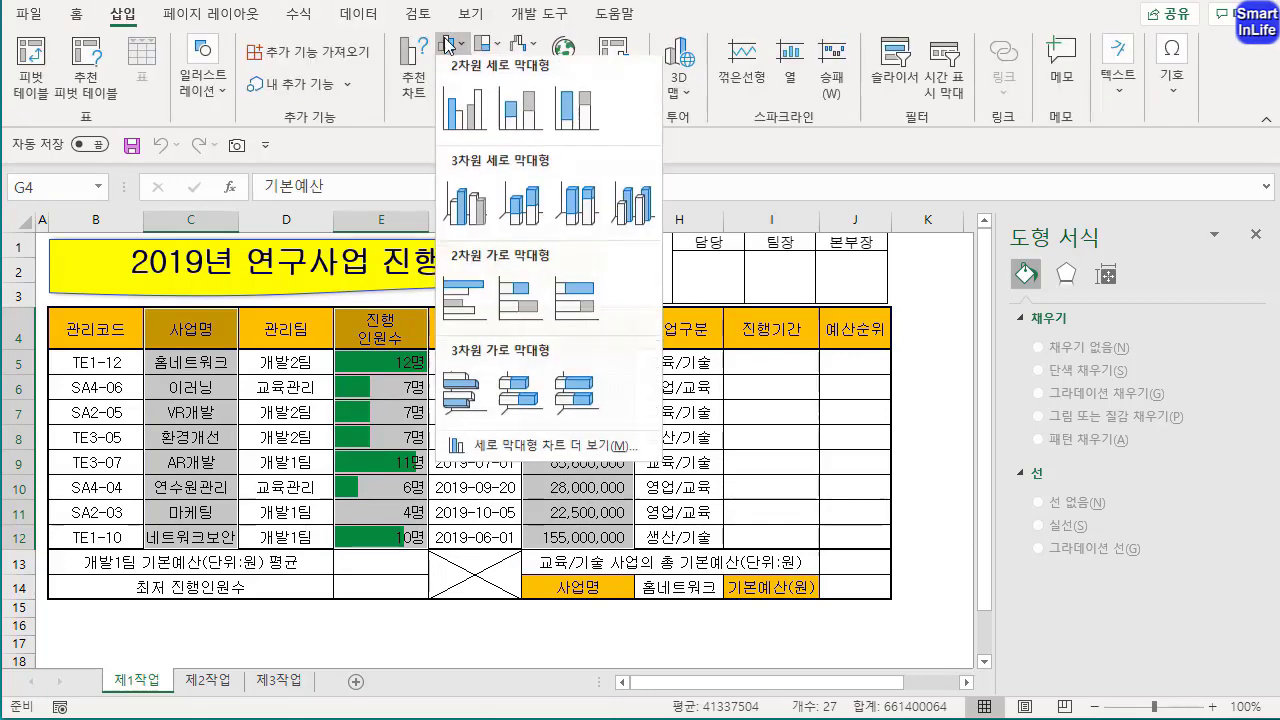
{"action": "left_click", "coordinate": [463, 100]}
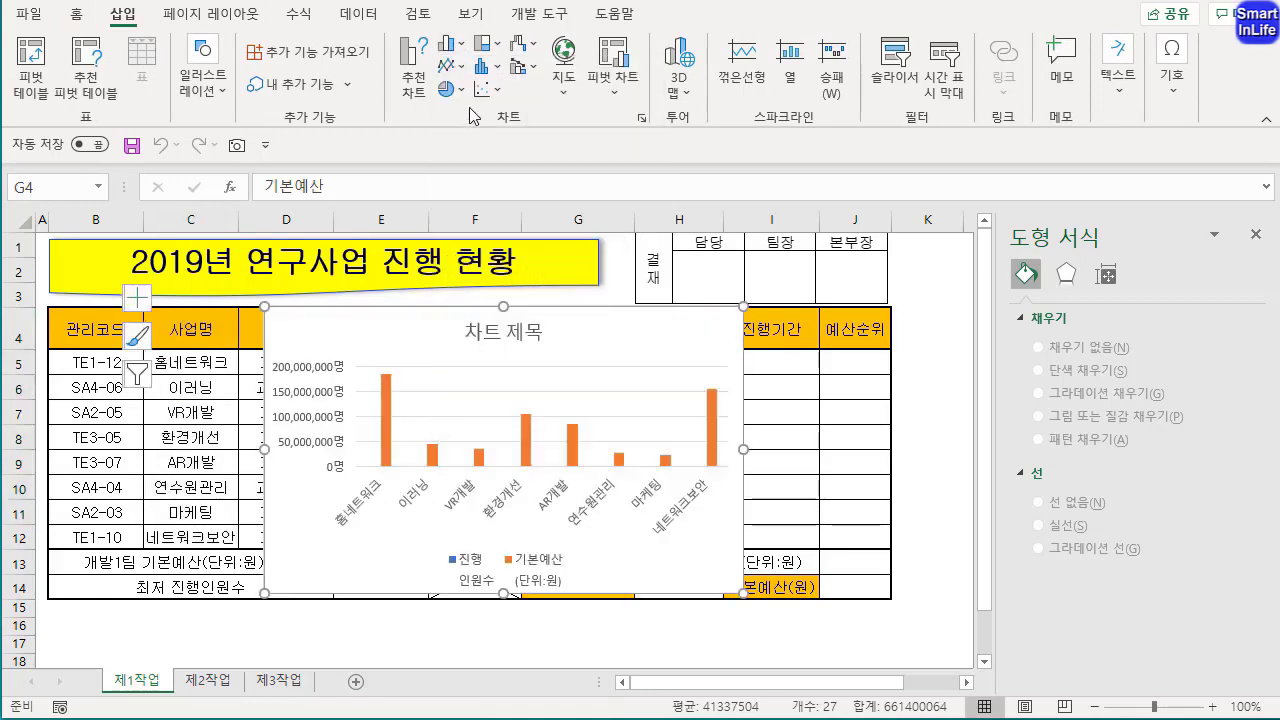
Exclude 이러닝 and 연수원관리 from the chart's source data by swapping rows and columns, removing both series, and swapping back
{"action": "right_click", "coordinate": [650, 335]}
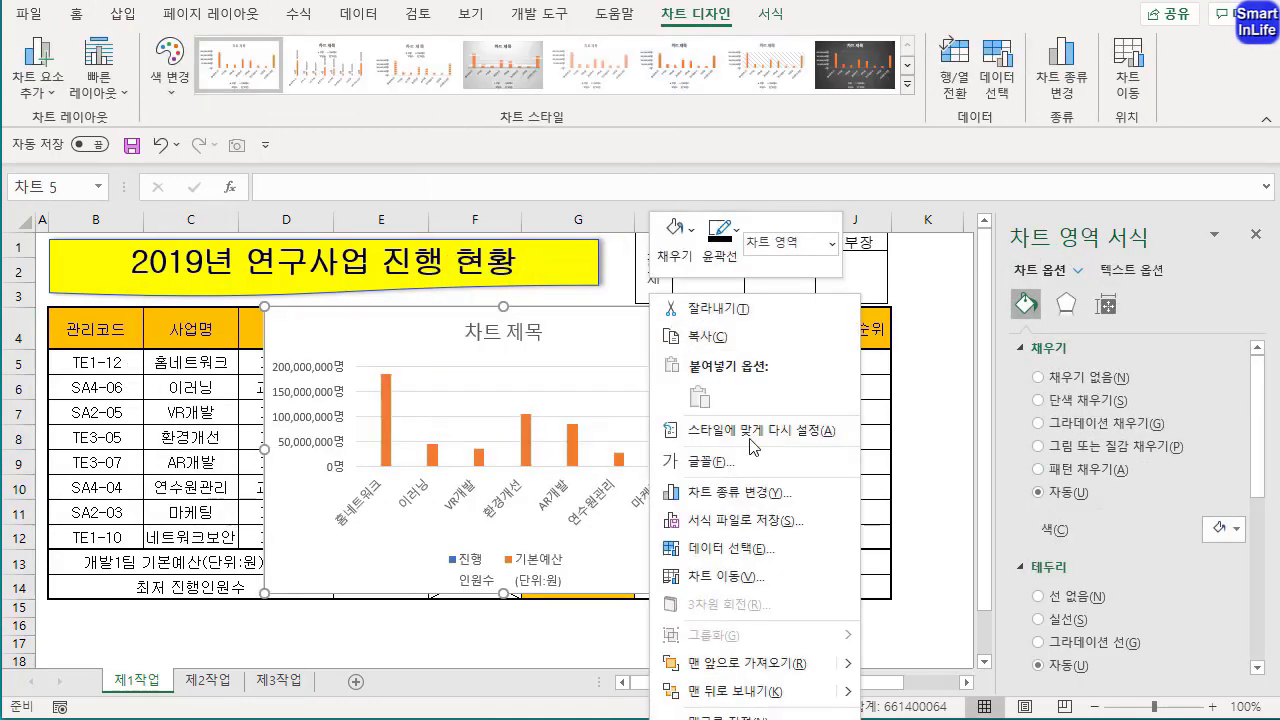
{"action": "left_click", "coordinate": [740, 551]}
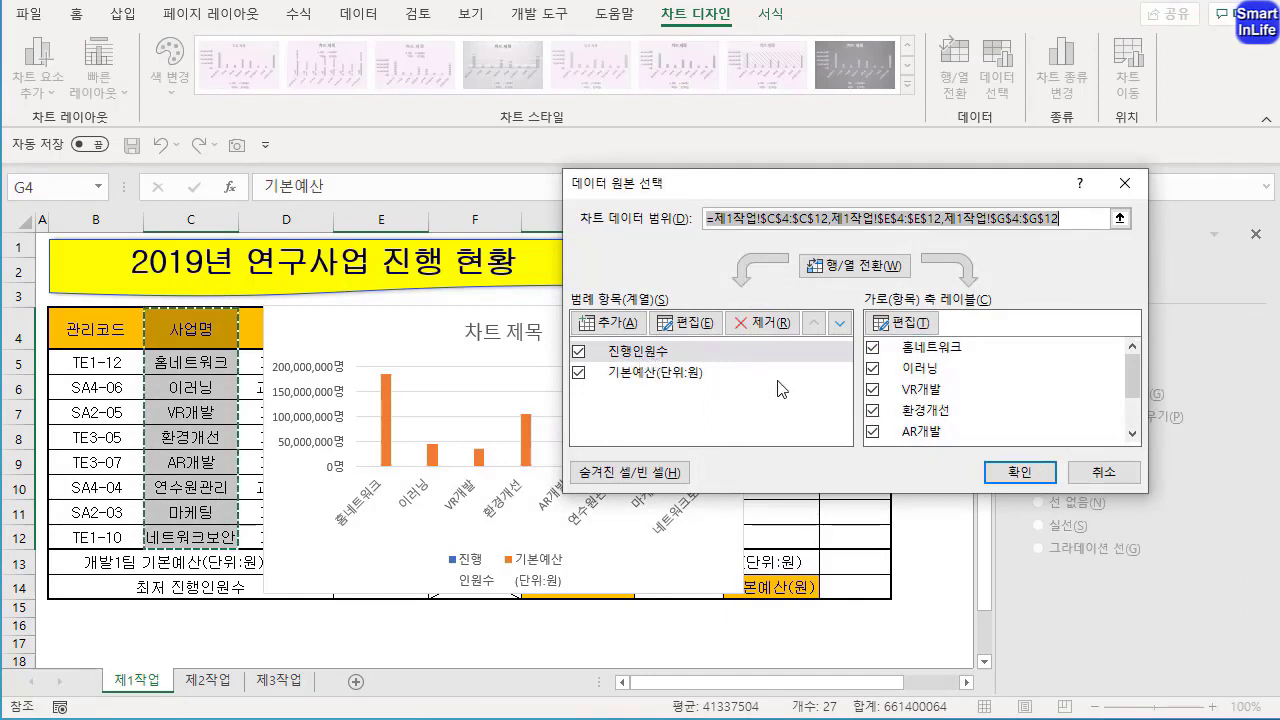
{"action": "left_click", "coordinate": [862, 272]}
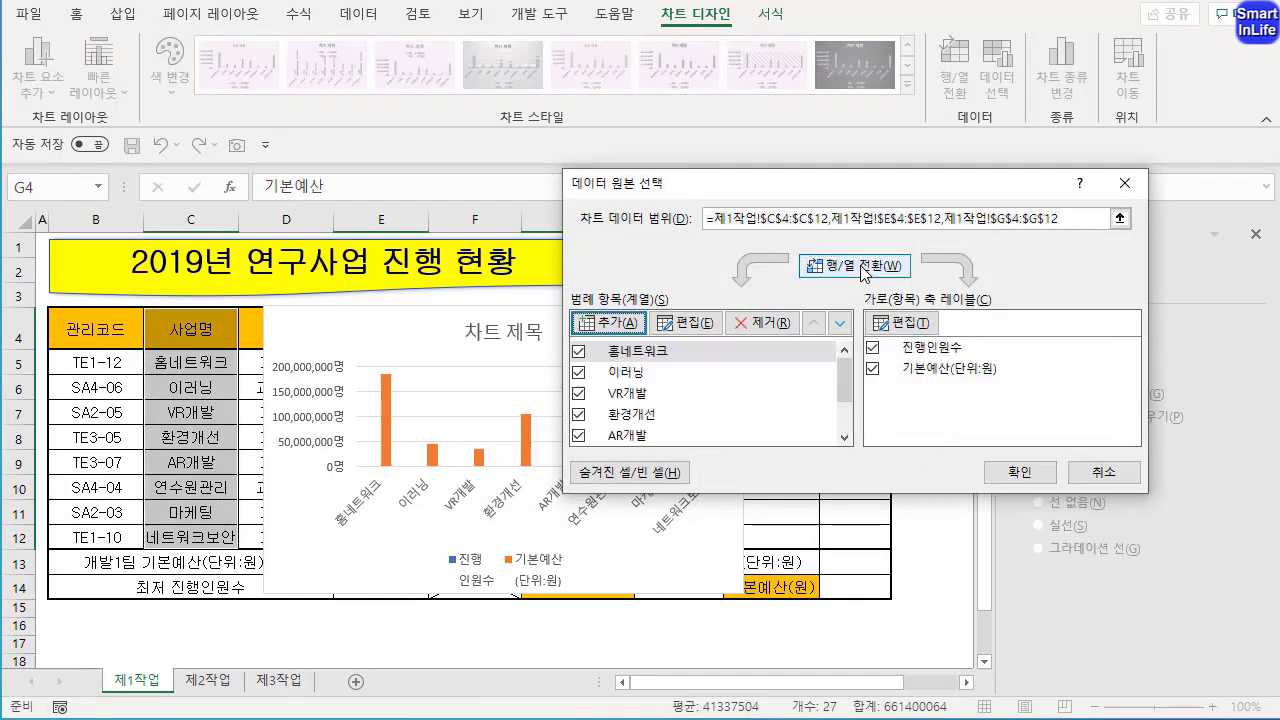
{"action": "left_click", "coordinate": [640, 374]}
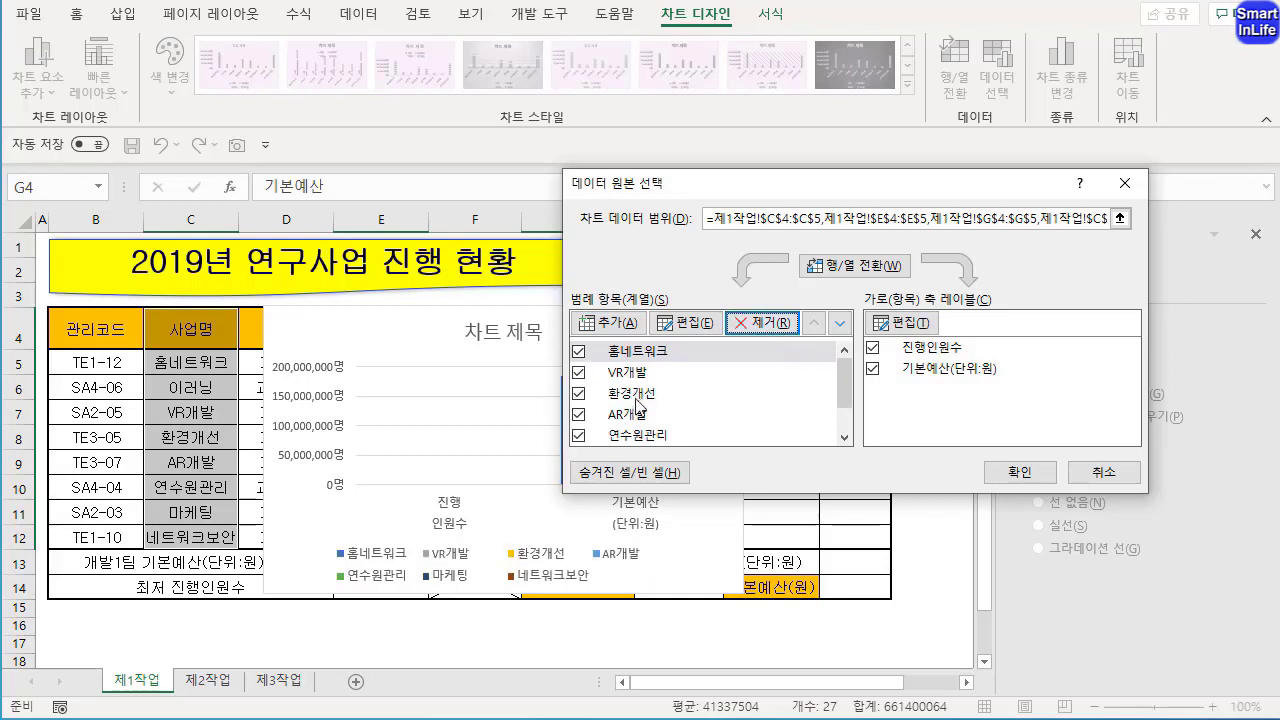
{"action": "scroll", "coordinate": [840, 410], "scroll_direction": "down", "scroll_amount": 1}
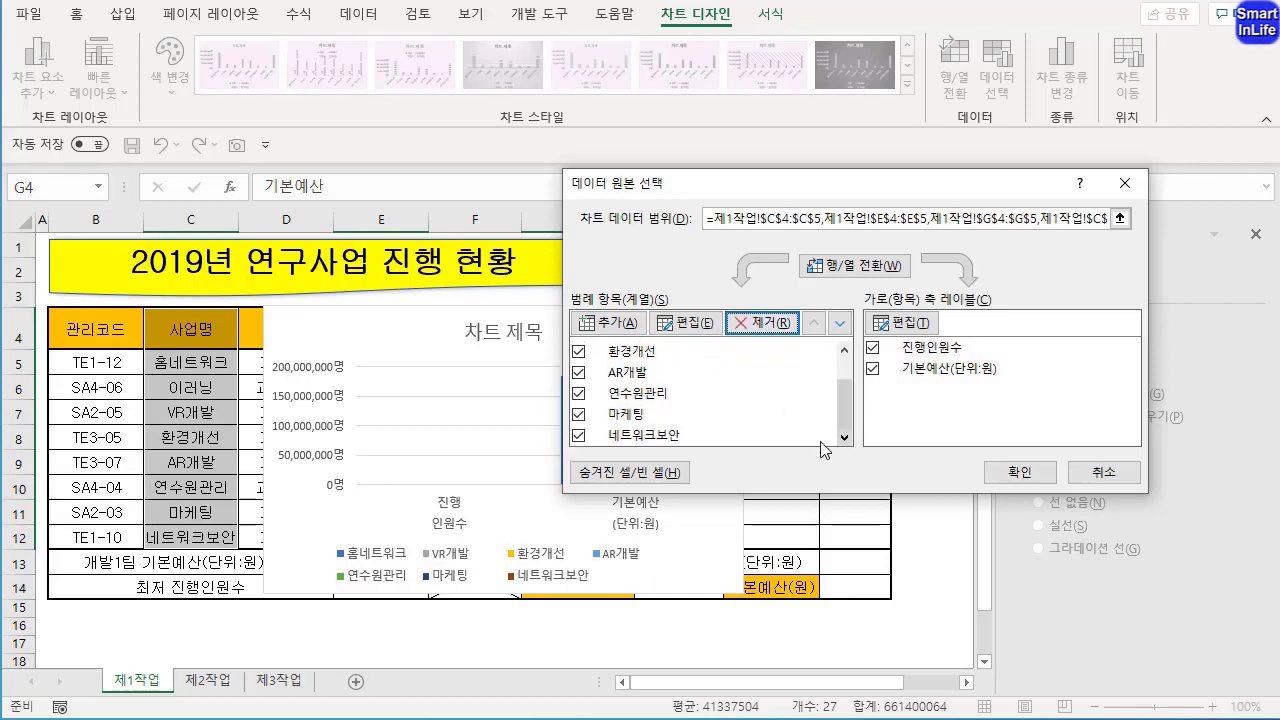
{"action": "left_click", "coordinate": [657, 401]}
{"action": "left_click", "coordinate": [762, 322]}
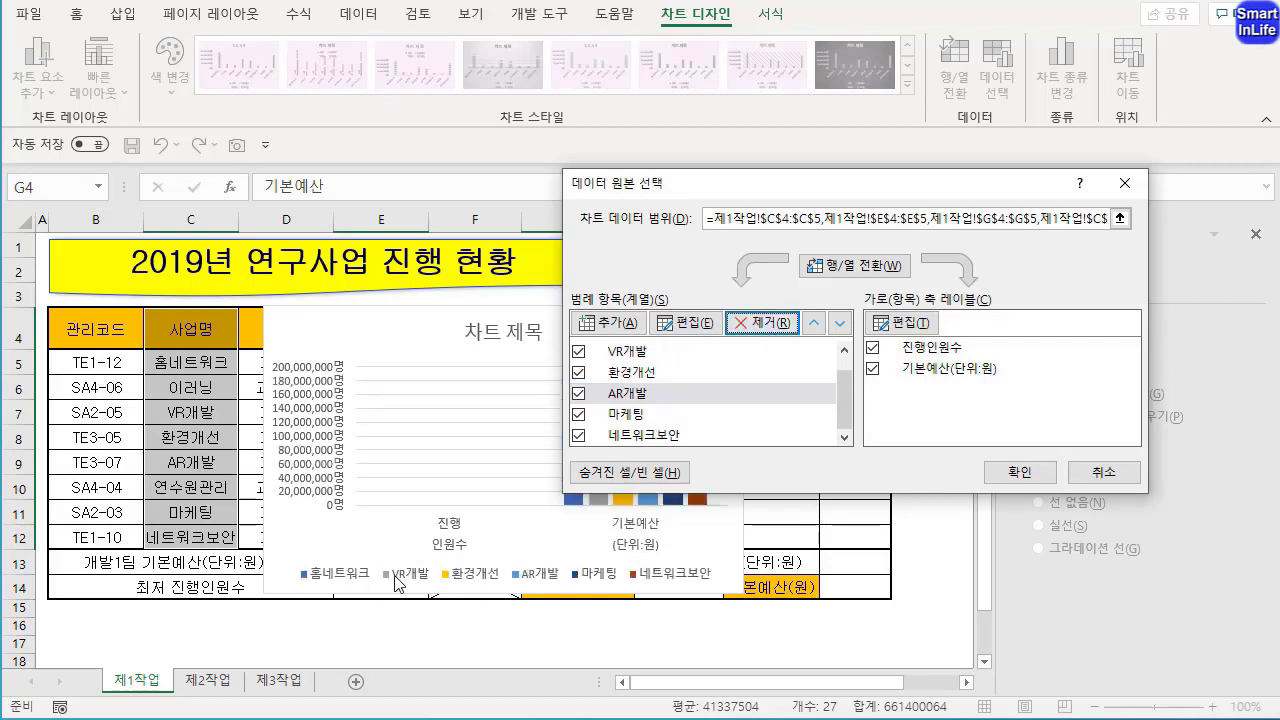
{"action": "left_click", "coordinate": [866, 271]}
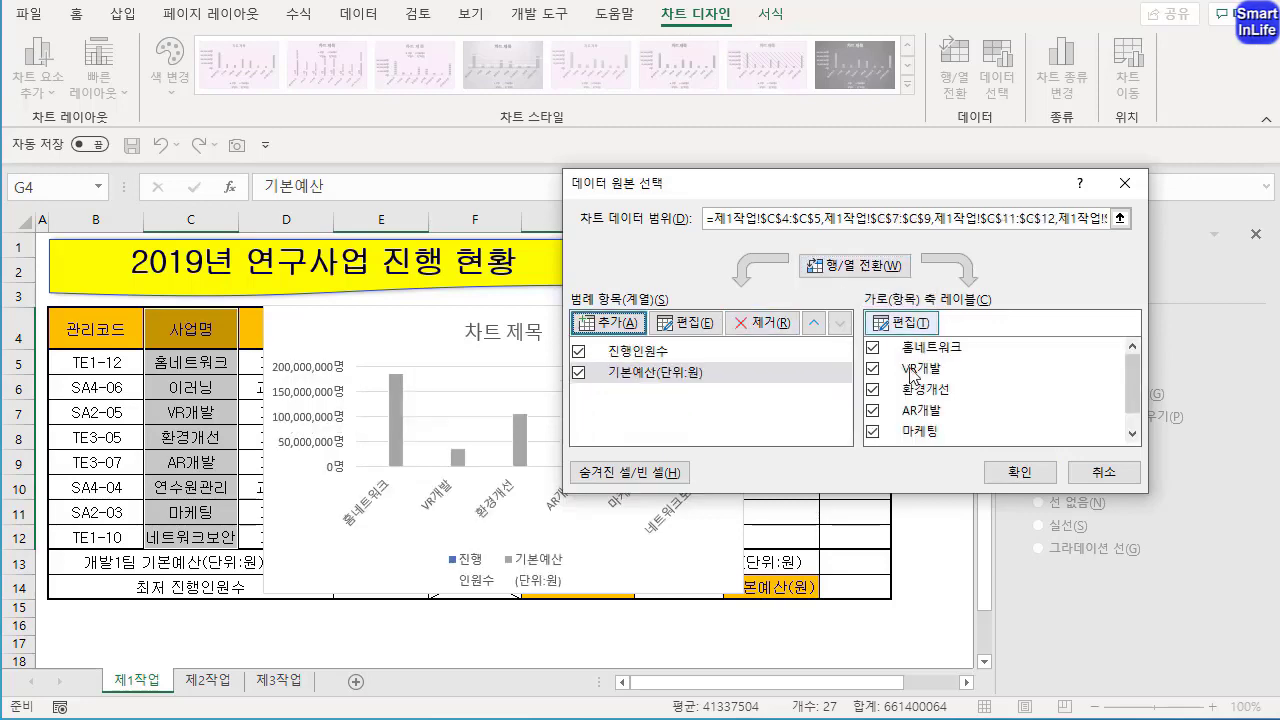
{"action": "left_click", "coordinate": [1030, 478]}
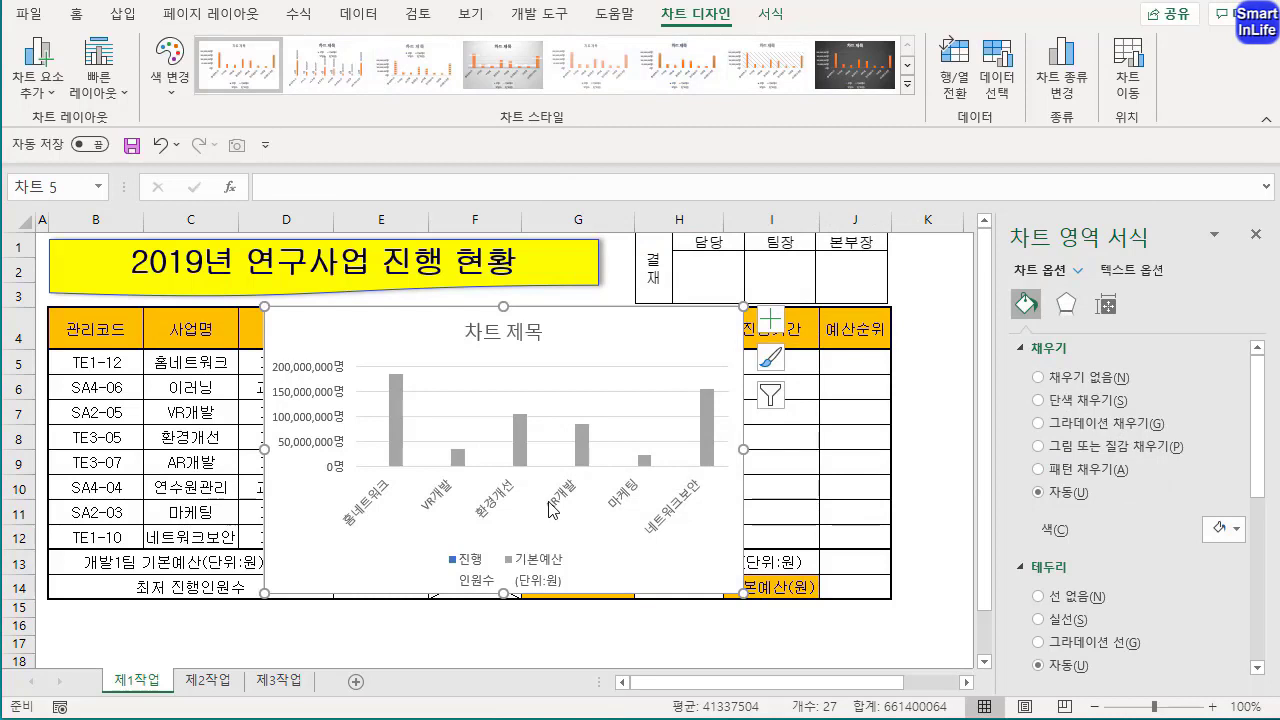
Move the chart to a new chart sheet named 제4작업 and place that sheet after 제3작업
{"action": "right_click", "coordinate": [658, 326]}
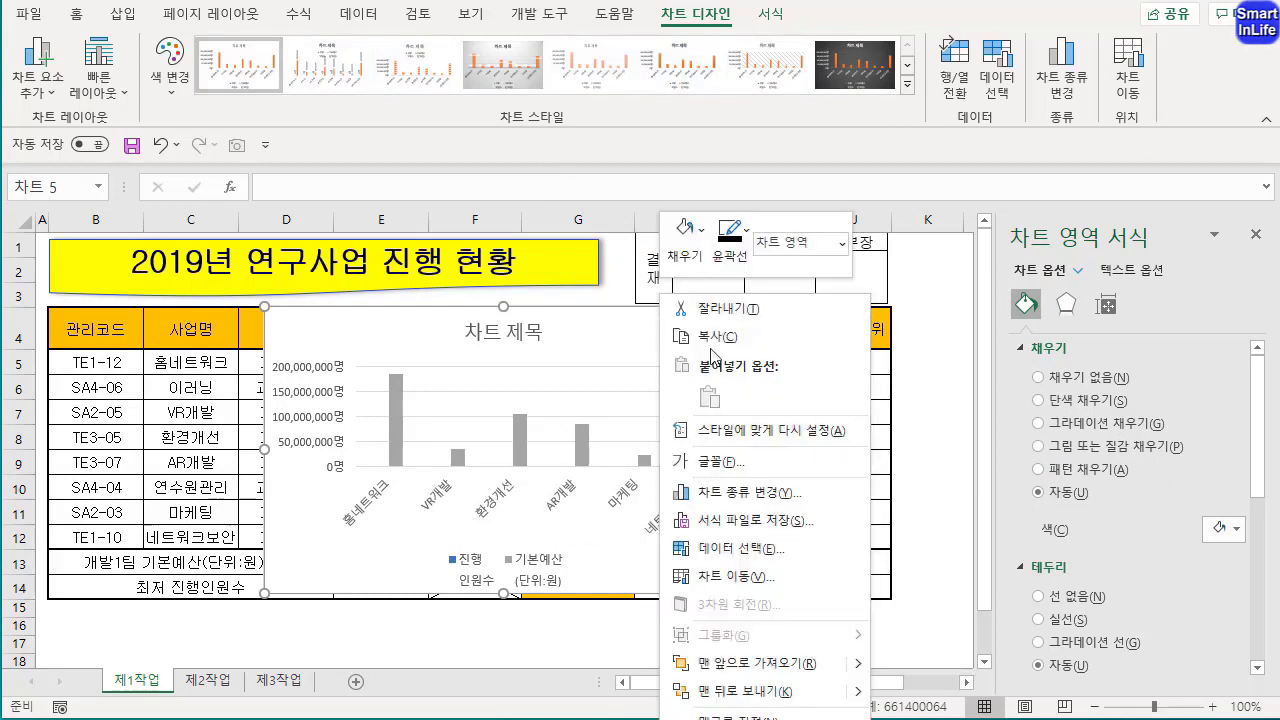
{"action": "left_click", "coordinate": [742, 572]}
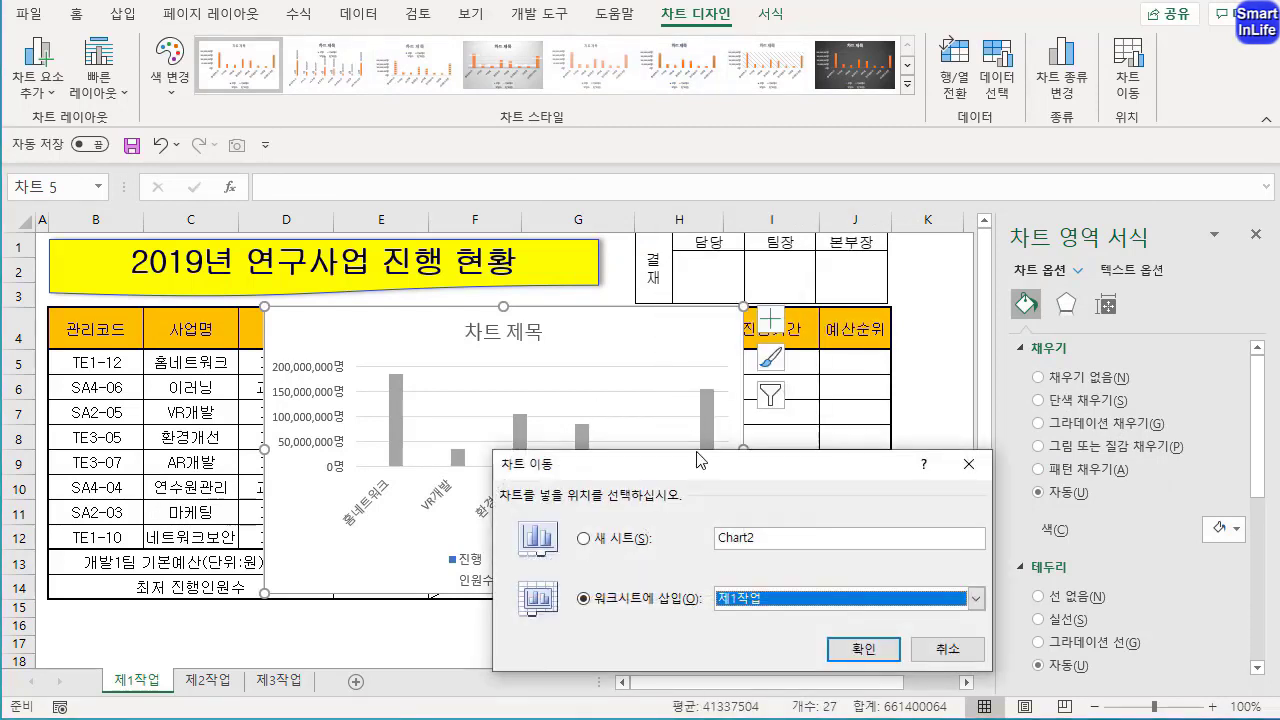
{"action": "left_click", "coordinate": [613, 533]}
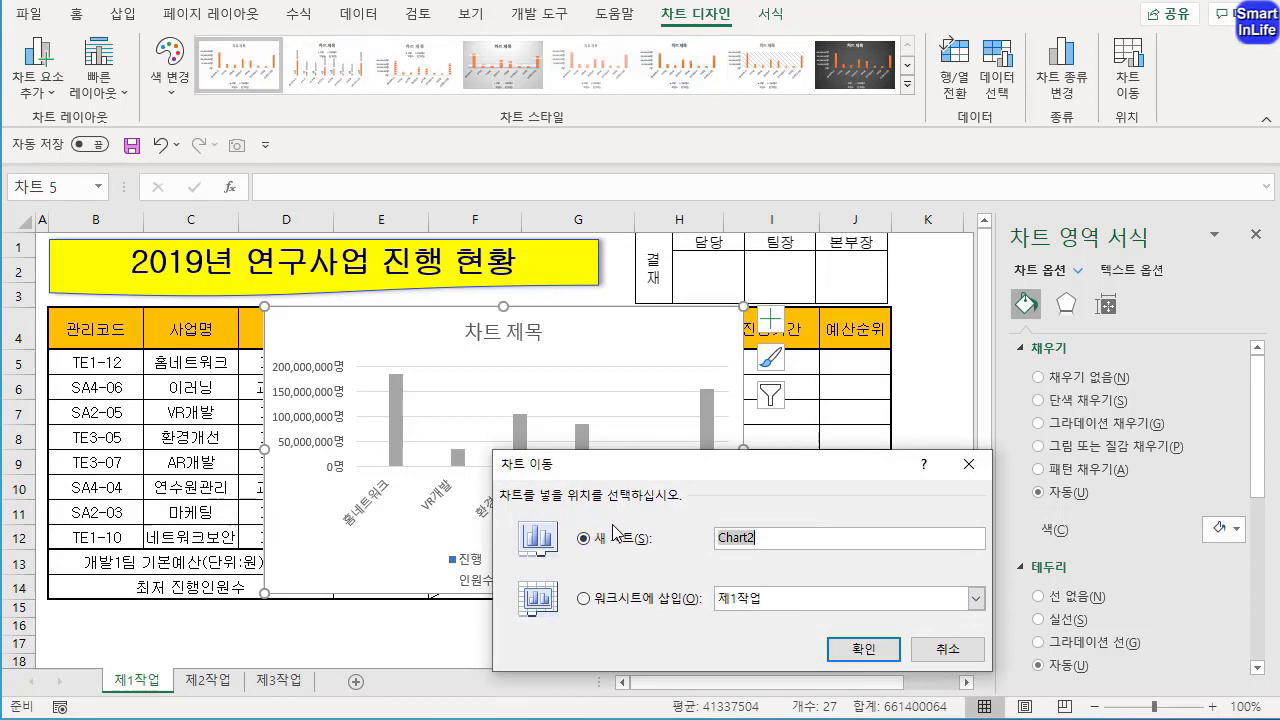
{"action": "type", "text": "제"}
{"action": "type", "text": "4작어"}
{"action": "left_click", "coordinate": [863, 652]}
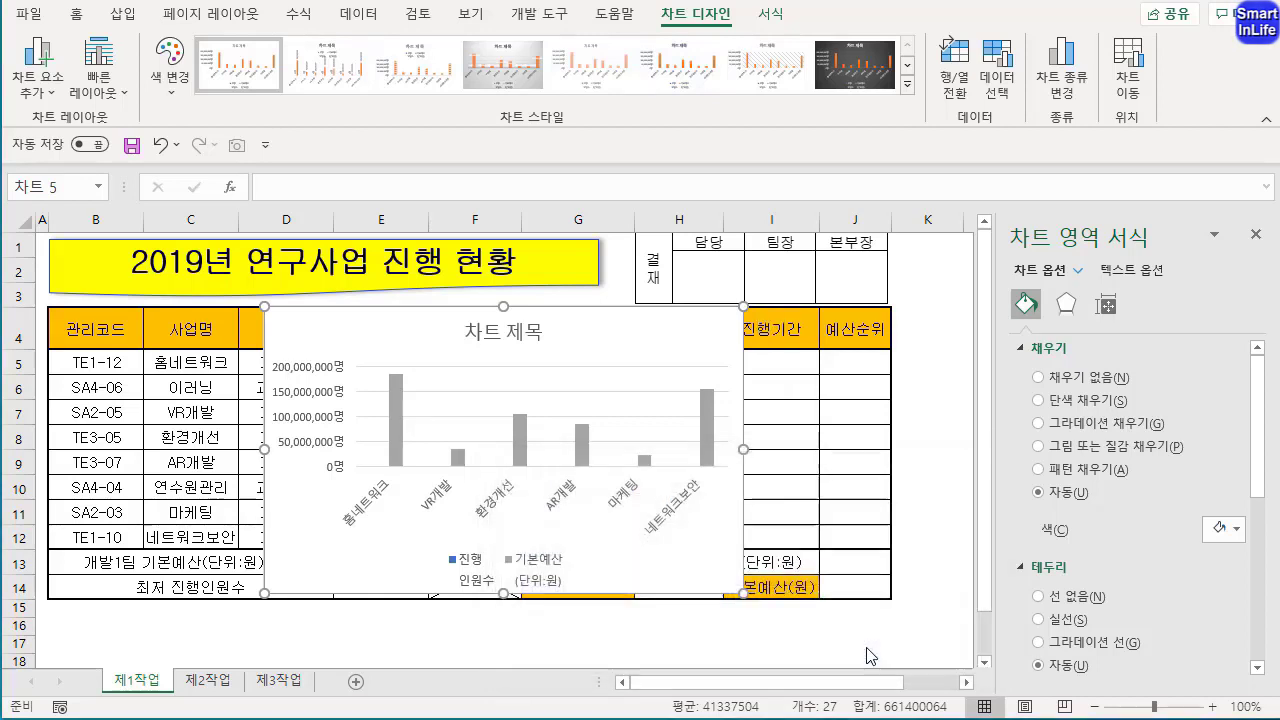
{"action": "left_click", "coordinate": [1257, 236]}
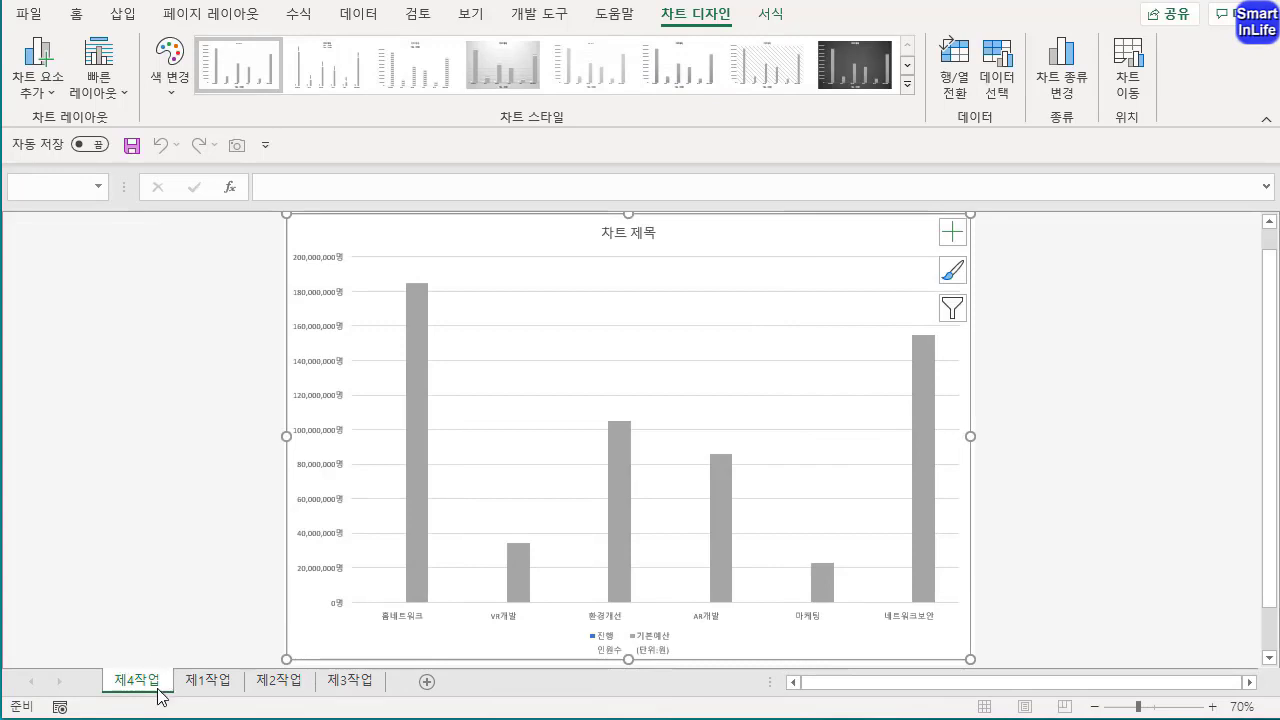
{"action": "left_click_drag", "start_coordinate": [141, 687], "coordinate": [415, 683]}
{"action": "left_click_drag", "start_coordinate": [415, 683], "coordinate": [415, 681]}
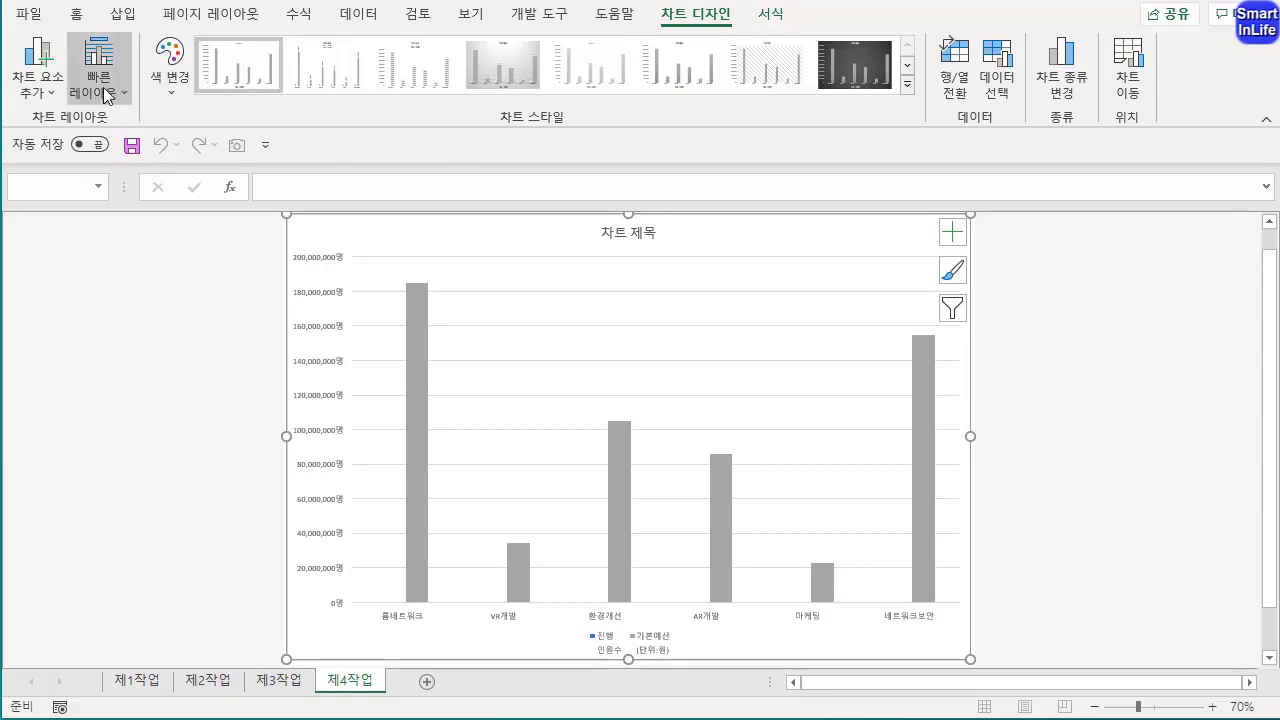
Apply the third quick layout to the chart on sheet 제4작업, with the title above and the legend below
{"action": "left_click", "coordinate": [766, 64]}
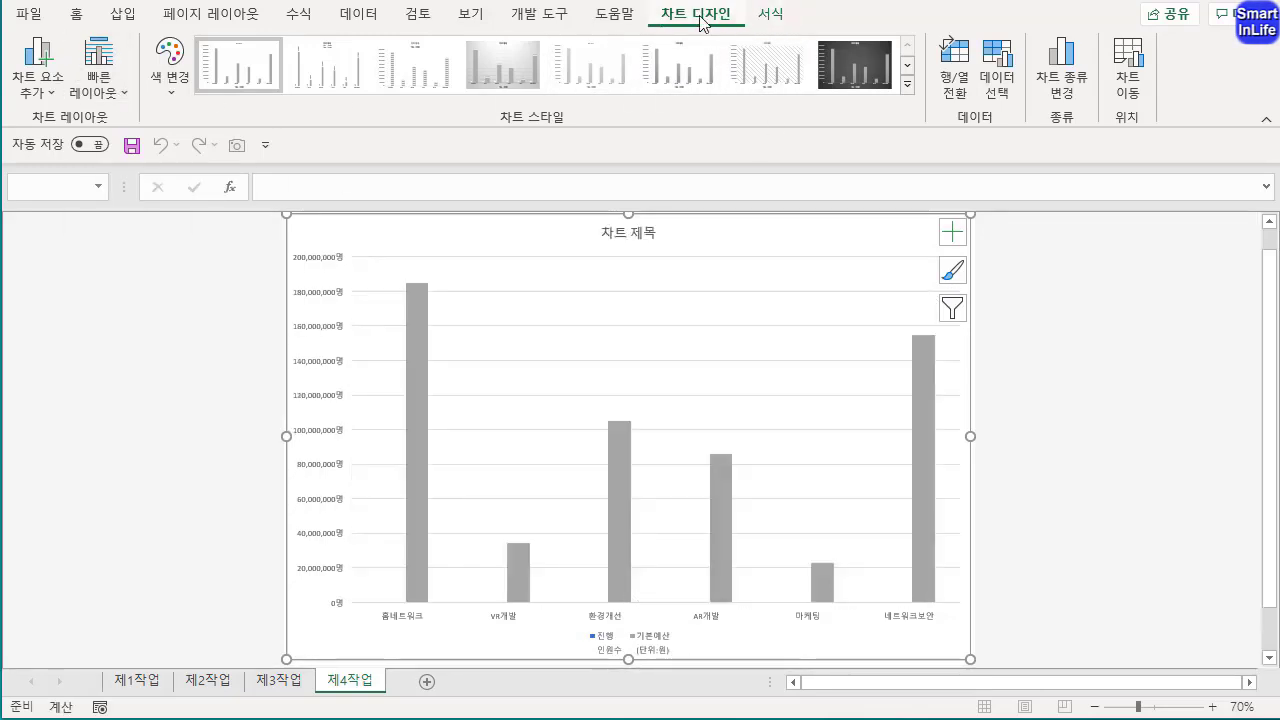
{"action": "left_click", "coordinate": [99, 70]}
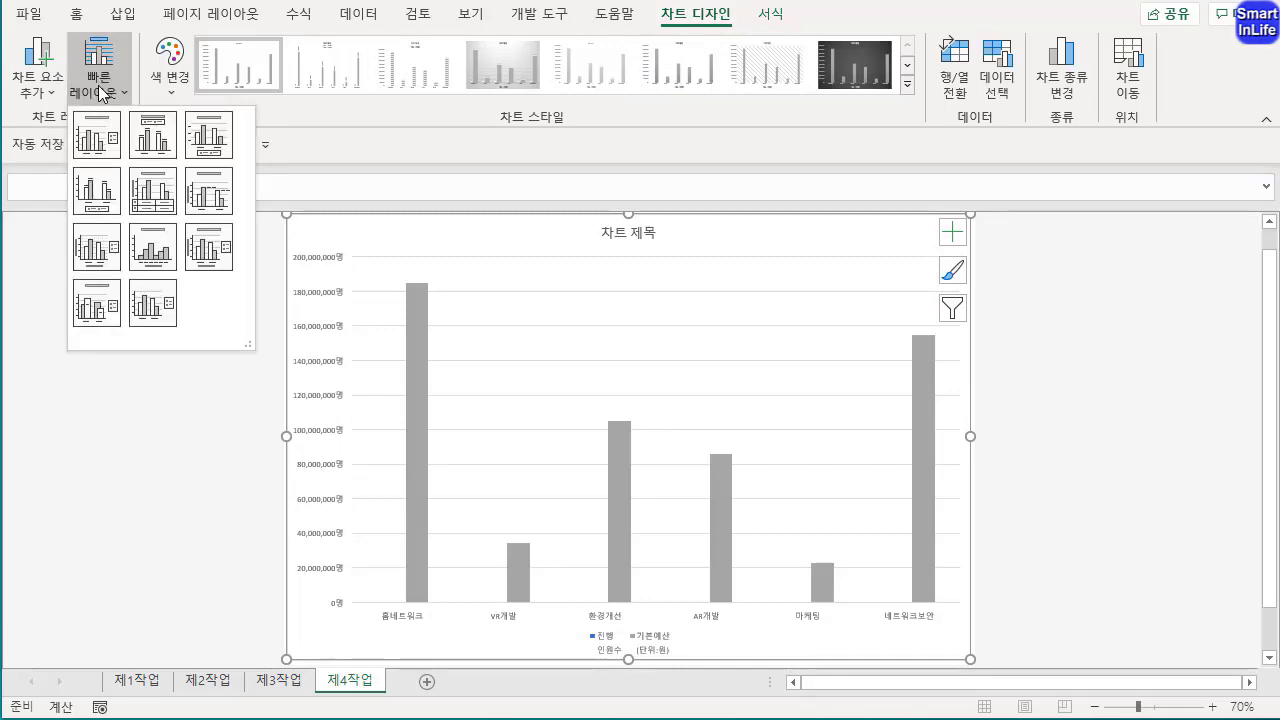
{"action": "left_click", "coordinate": [220, 147]}
{"action": "key", "text": "ctrl+2"}
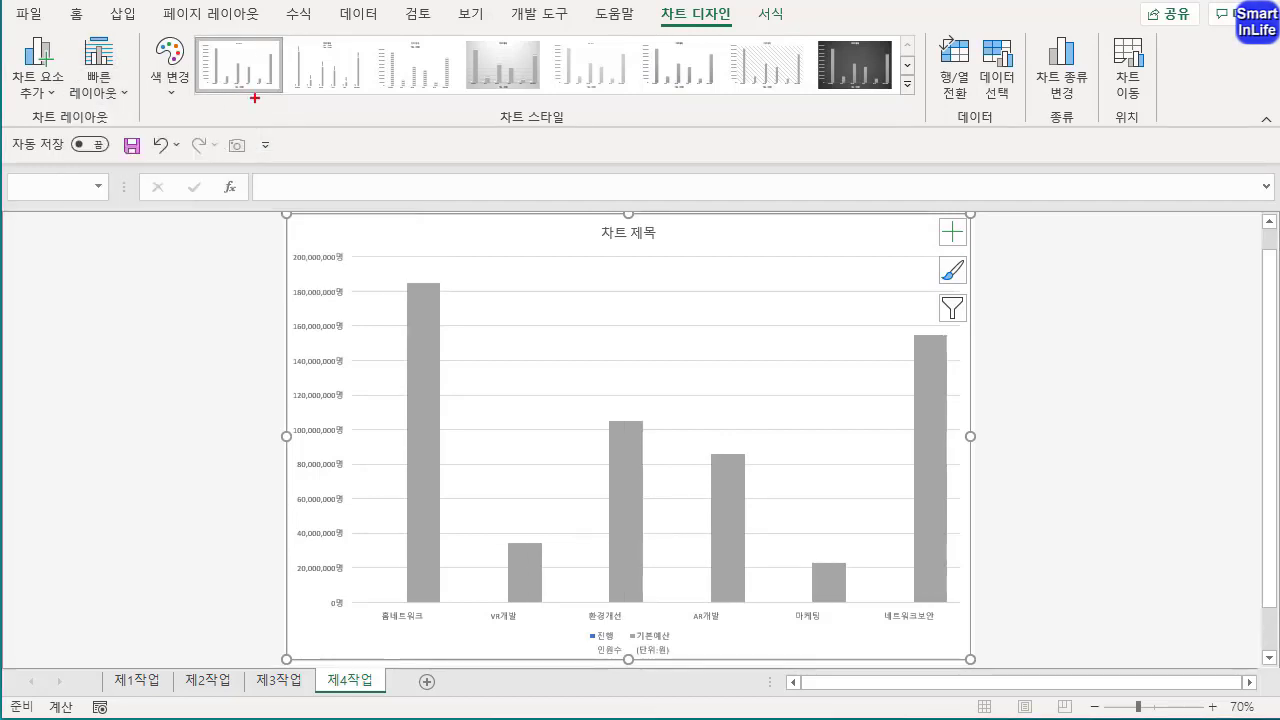
{"action": "mouse_move", "coordinate": [254, 98]}
{"action": "left_mouse_down"}
{"action": "mouse_move", "coordinate": [252, 70]}
{"action": "mouse_move", "coordinate": [236, 145]}
{"action": "left_mouse_up"}
{"action": "mouse_move", "coordinate": [455, 112]}
{"action": "left_mouse_down"}
{"action": "mouse_move", "coordinate": [336, 126]}
{"action": "mouse_move", "coordinate": [560, 102]}
{"action": "left_mouse_up"}
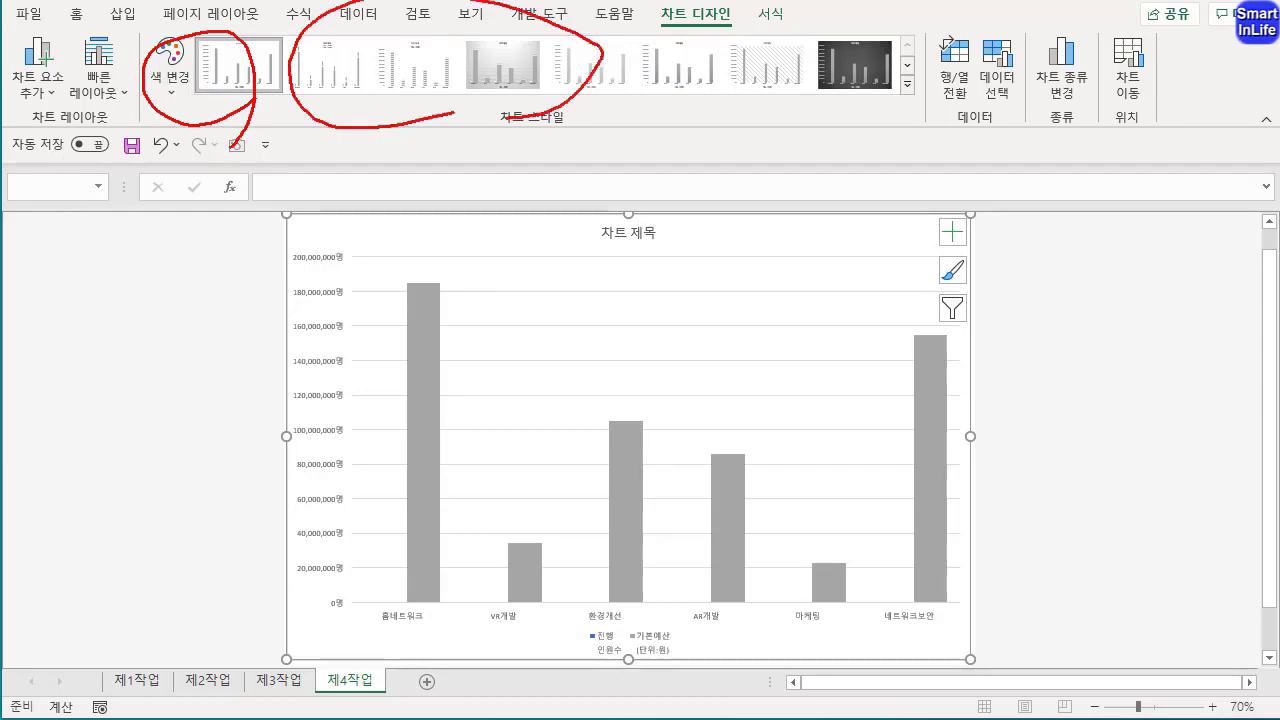
{"action": "key", "text": "Escape"}
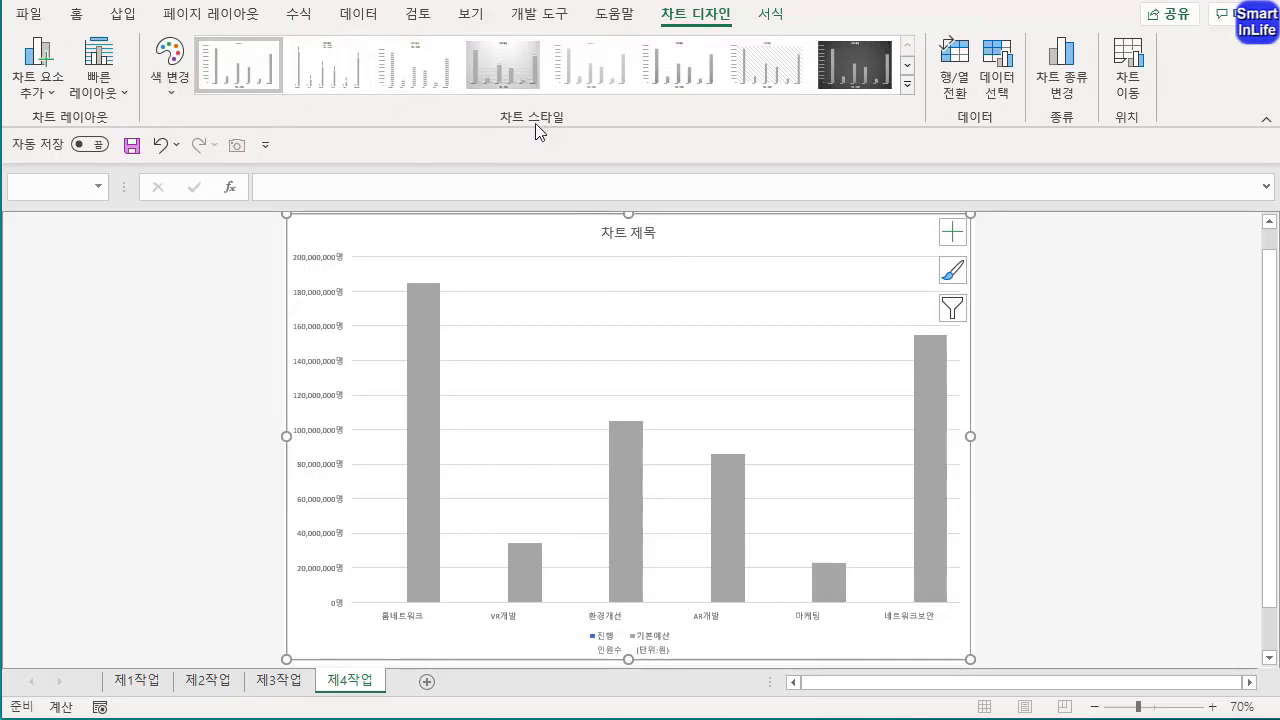
Apply the fifth chart style and recolor the chart with a light-to-dark blue monochromatic (단색형) palette
{"action": "left_click", "coordinate": [911, 87]}
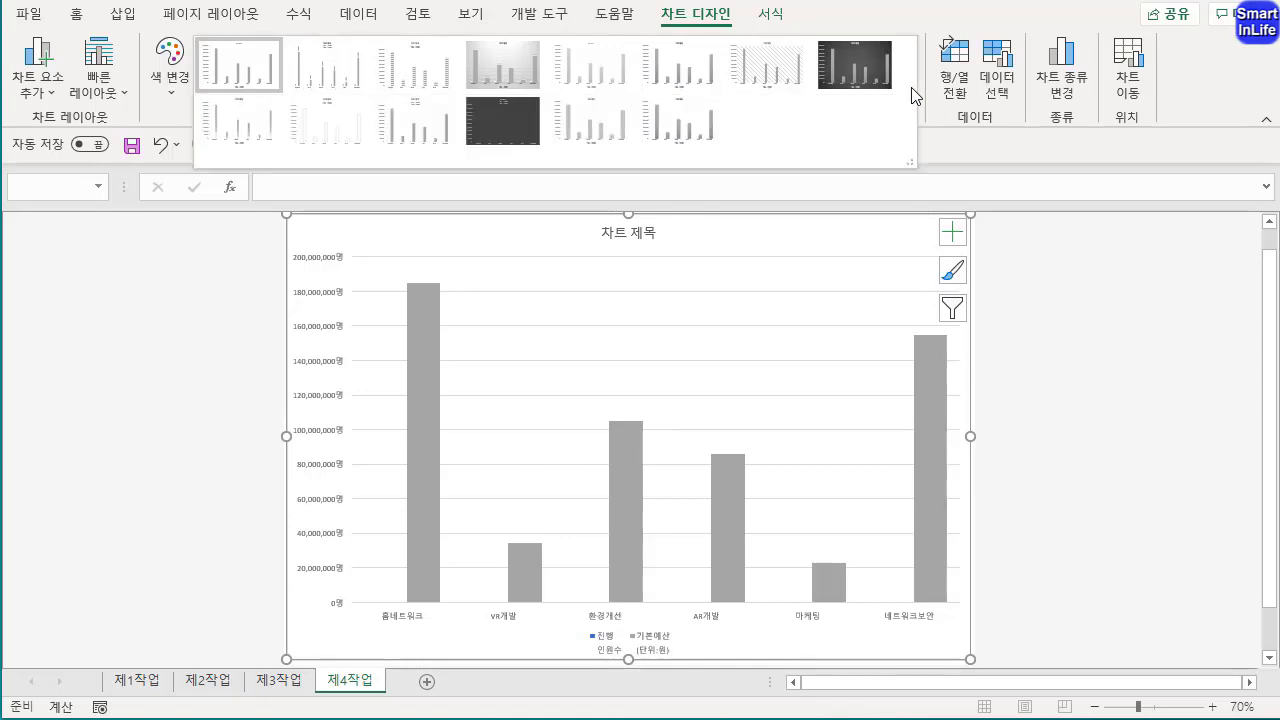
{"action": "left_click", "coordinate": [610, 72]}
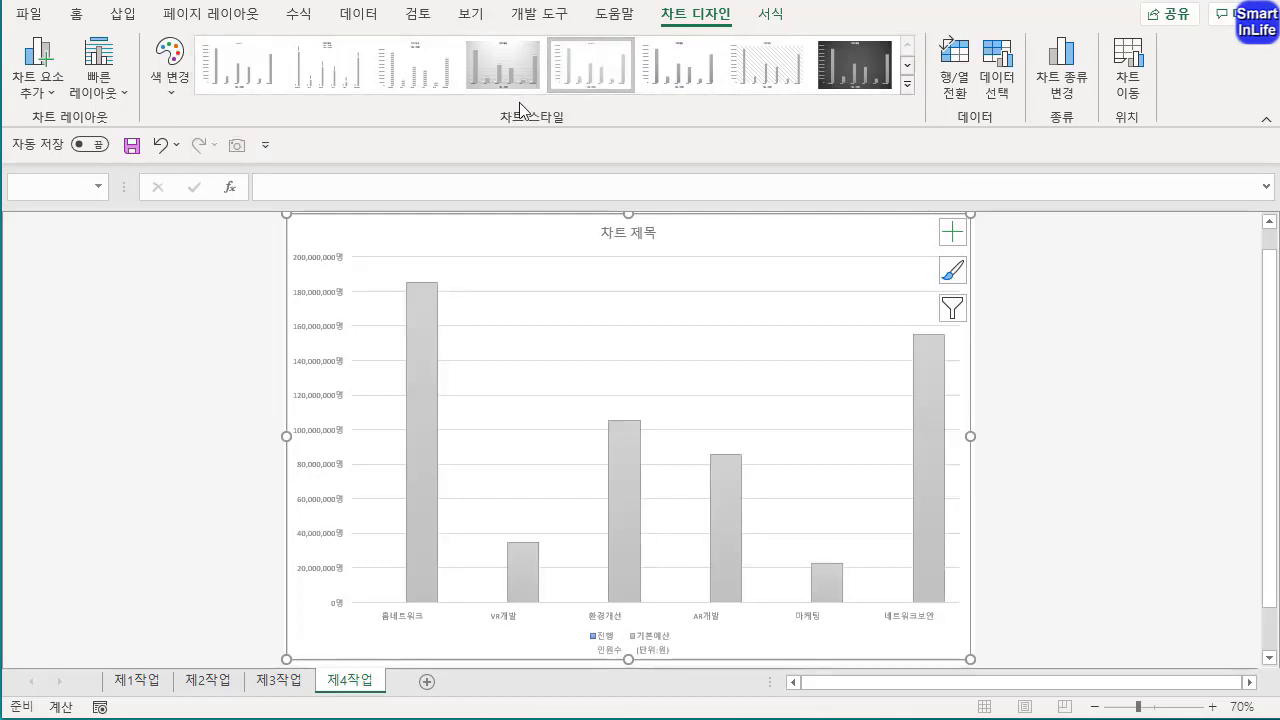
{"action": "left_click", "coordinate": [171, 88]}
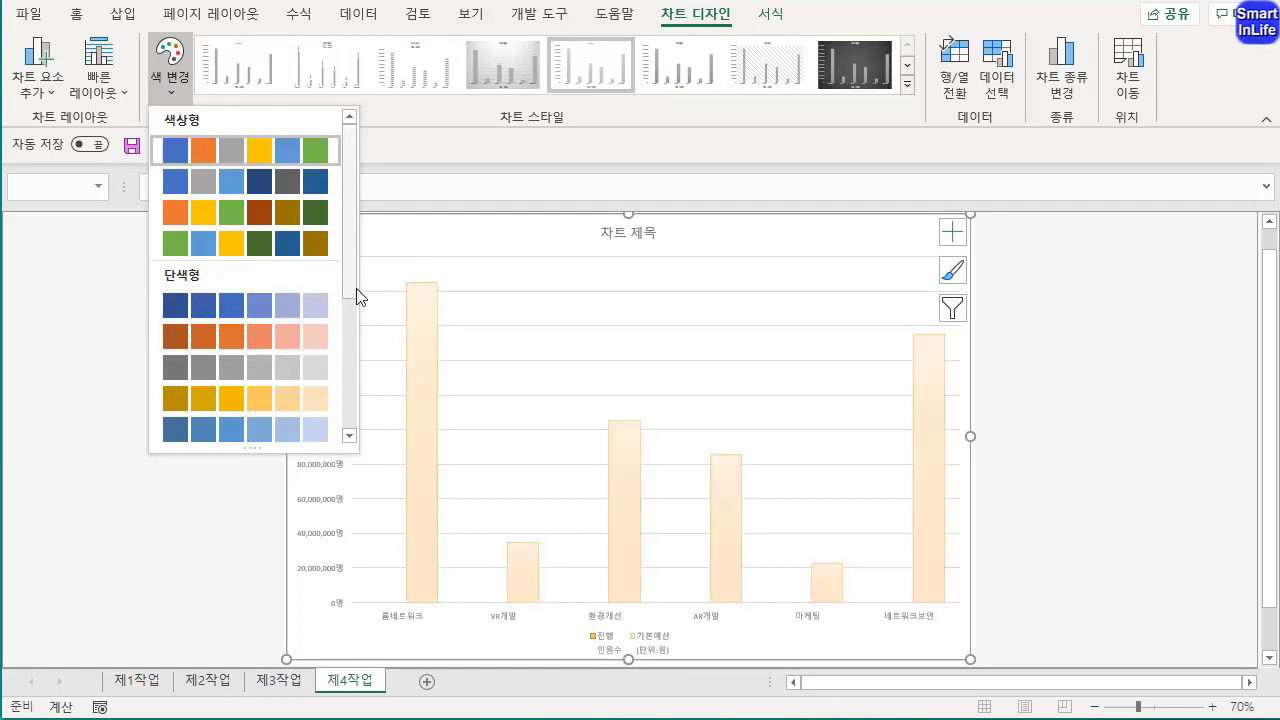
{"action": "left_click_drag", "start_coordinate": [346, 275], "coordinate": [344, 367]}
{"action": "left_click", "coordinate": [309, 351]}
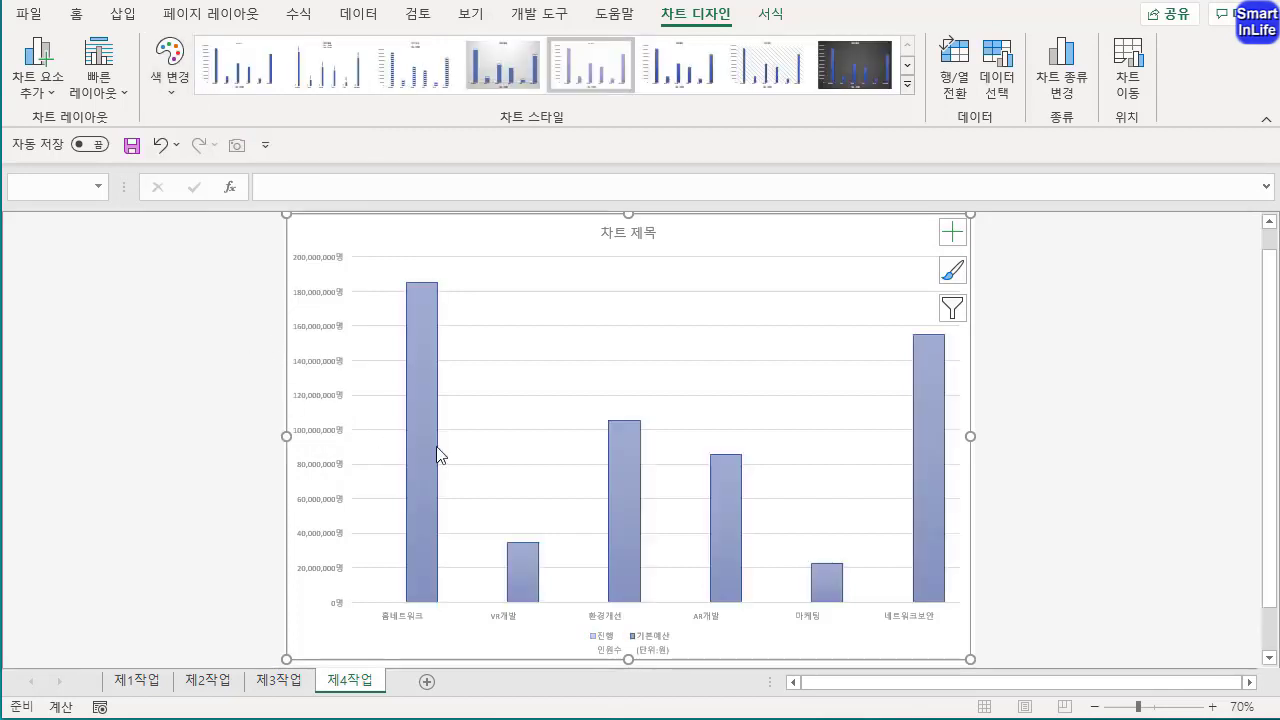
{"action": "mouse_move", "coordinate": [437, 454]}
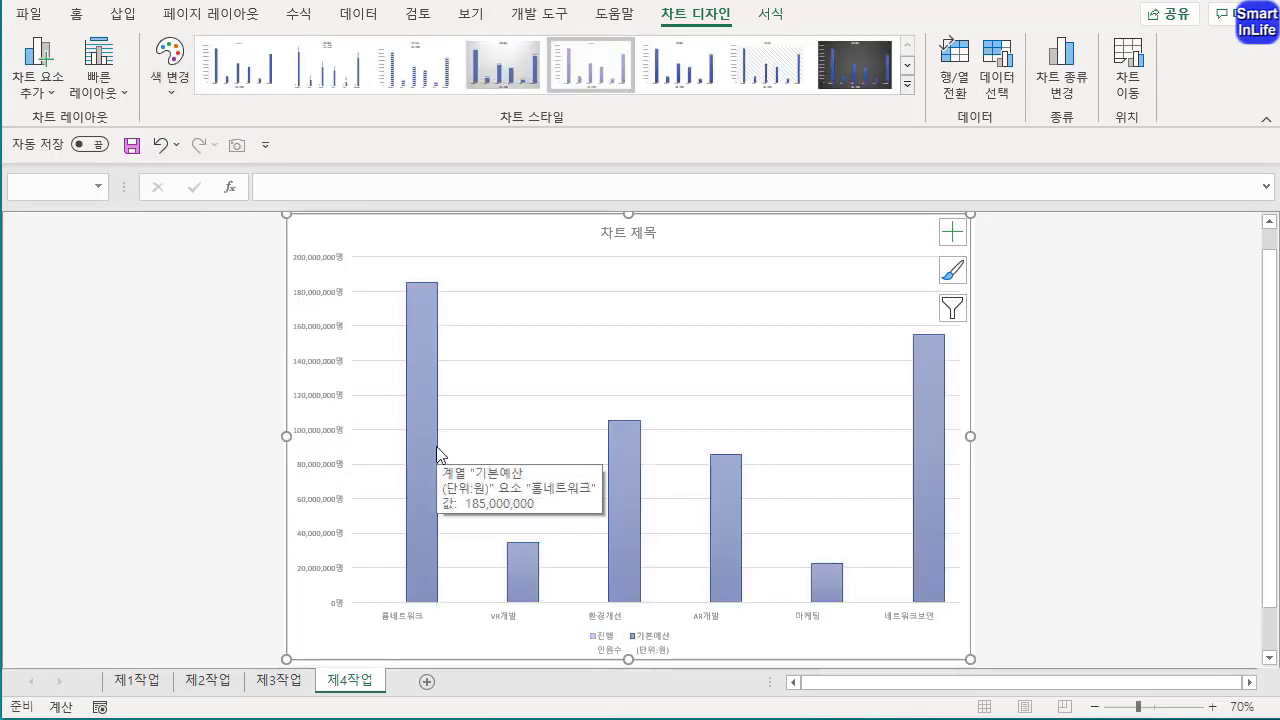
Replace the chart title text with 개발1팀 및 개발2팀 연구사업 현황
{"action": "left_click", "coordinate": [627, 236]}
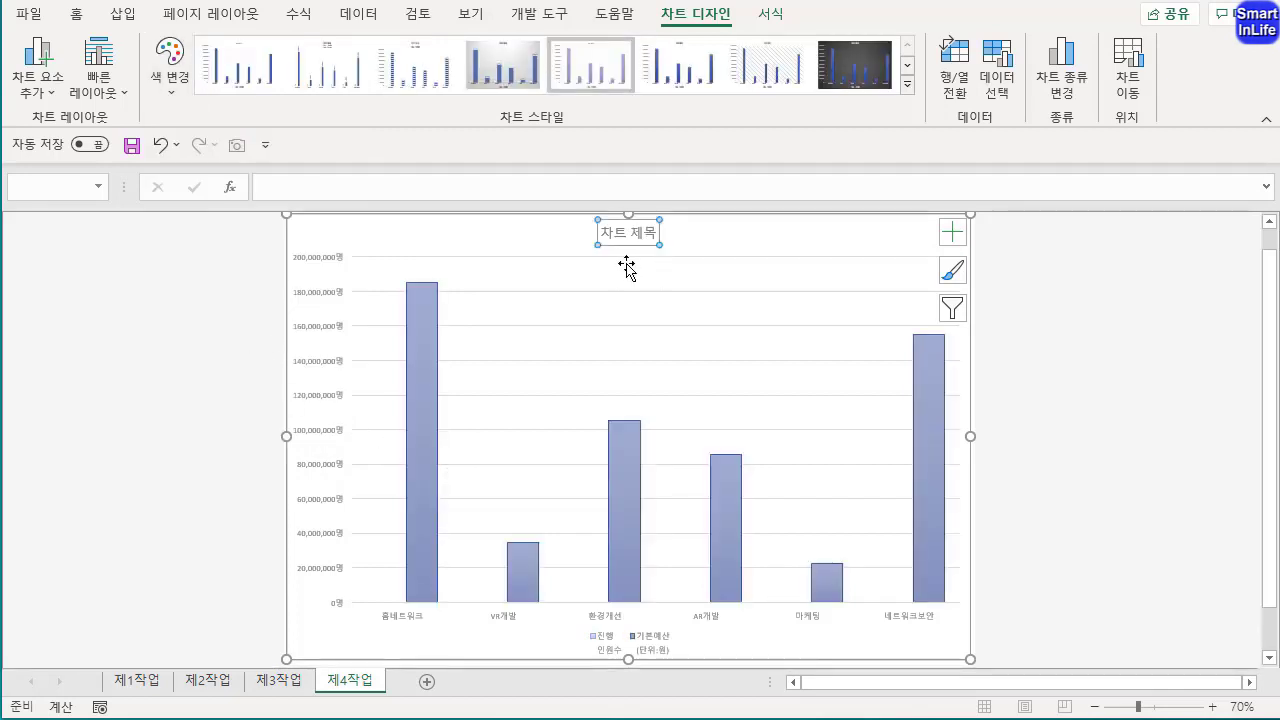
{"action": "left_click", "coordinate": [627, 232]}
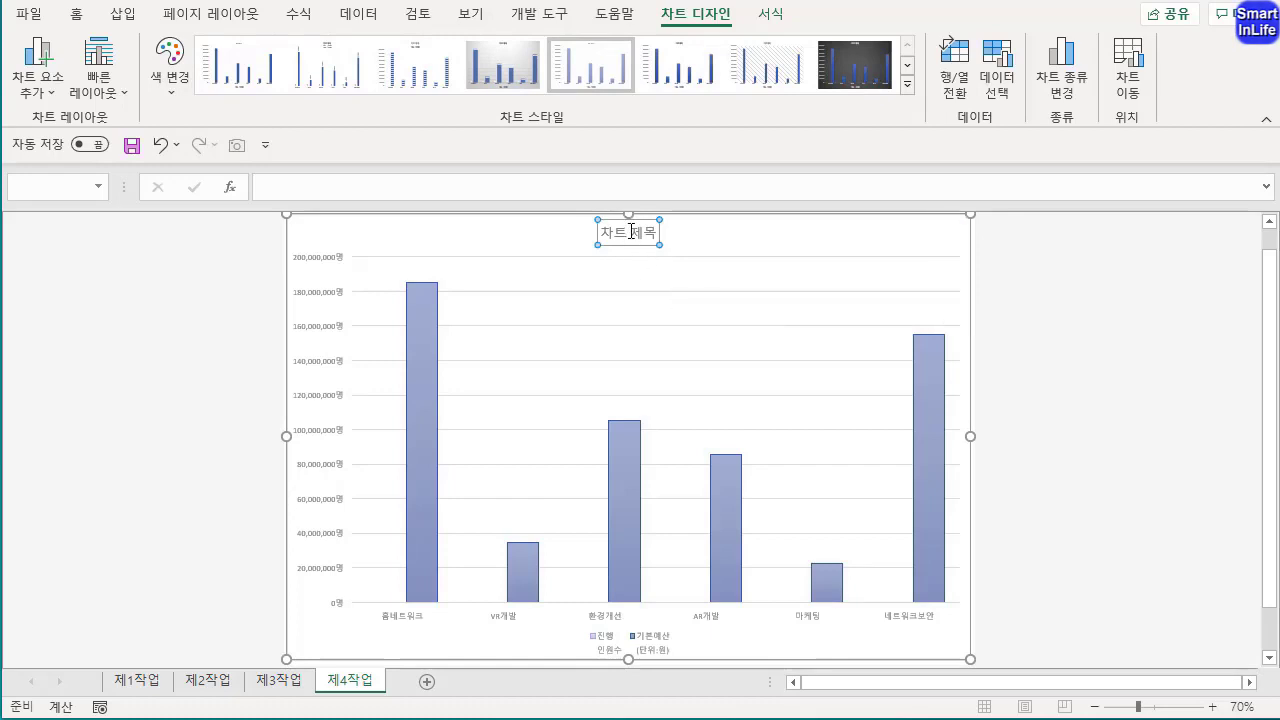
{"action": "key", "text": "ctrl+a"}
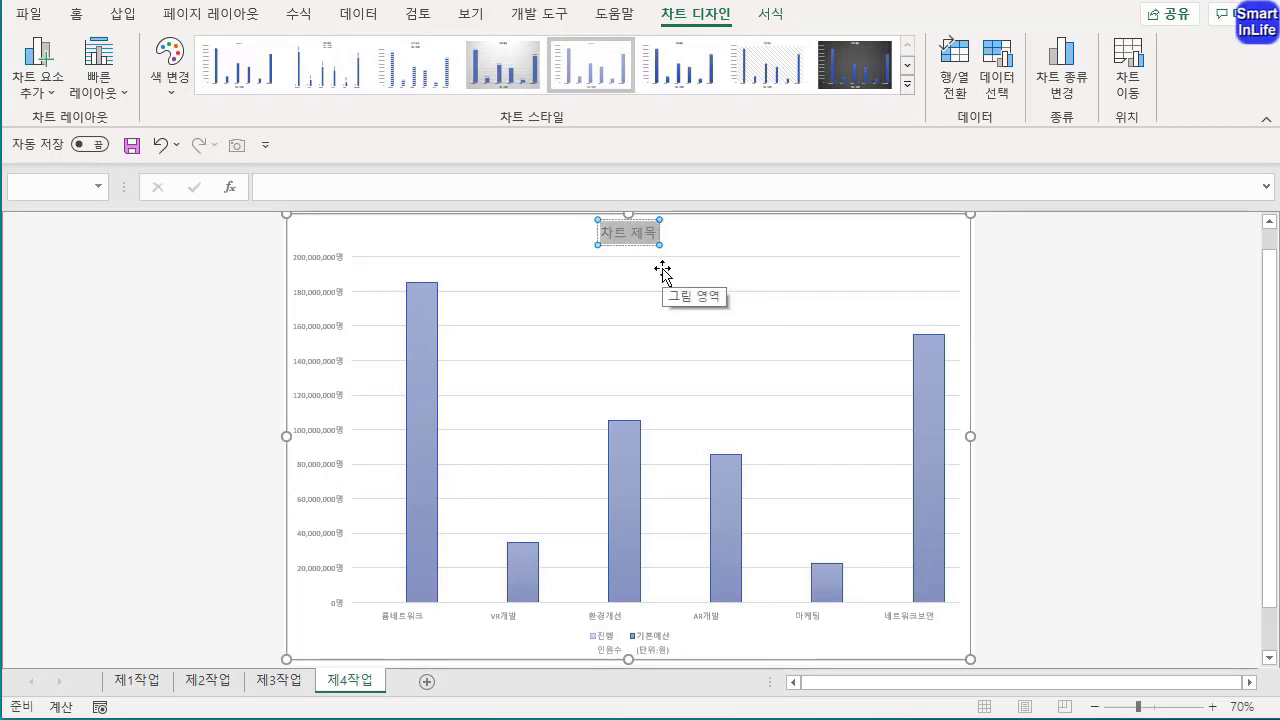
{"action": "type", "text": "개발1팀 및 개발"}
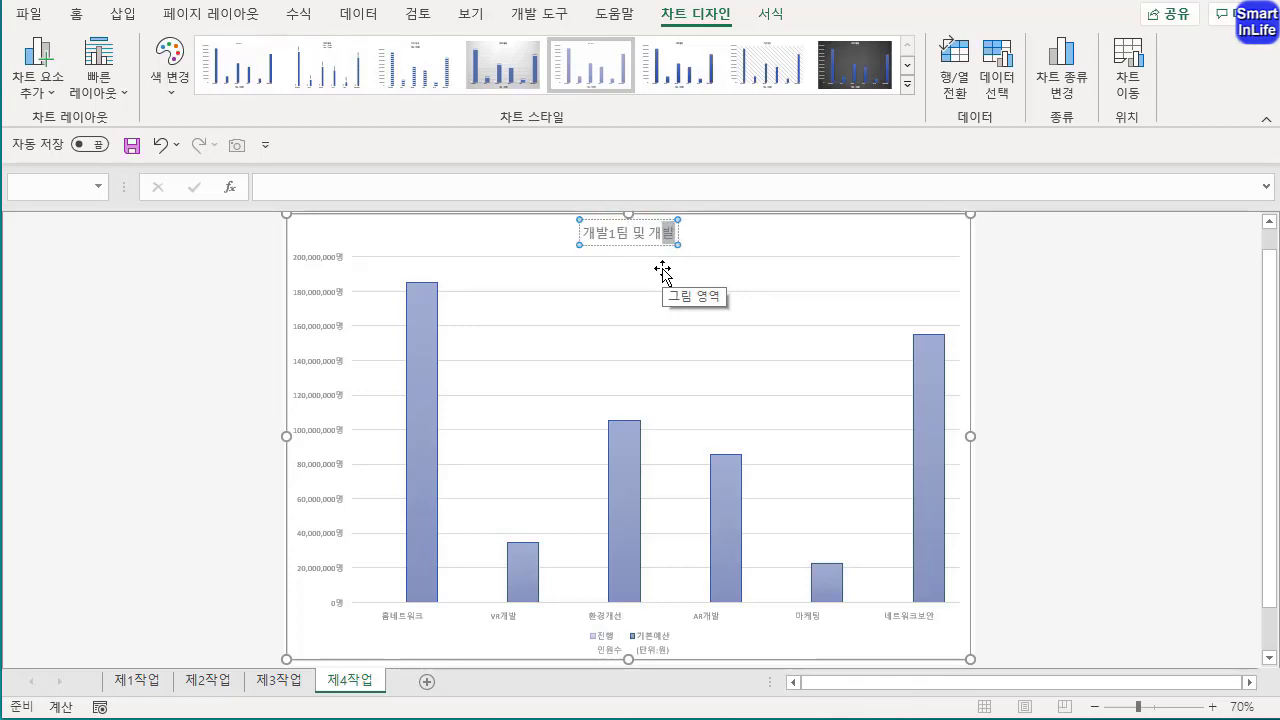
{"action": "type", "text": "2팀 연구사업 현황"}
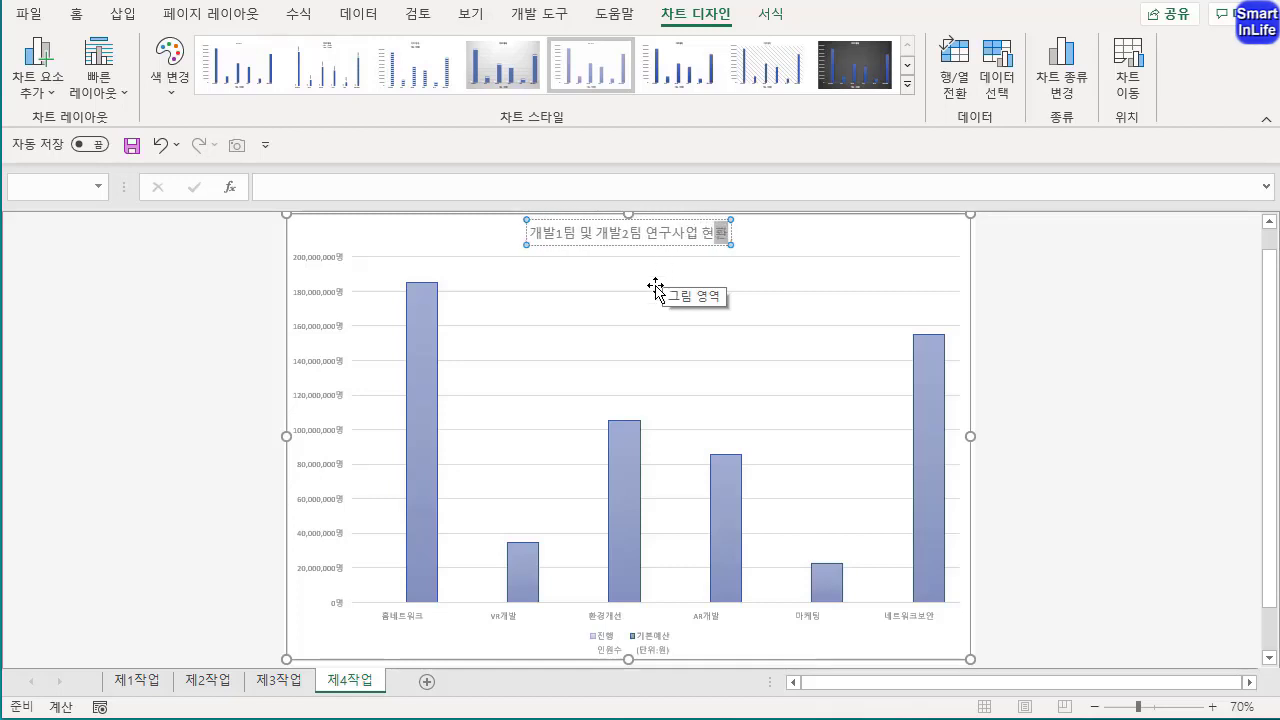
Set the font of the whole chart area to 굴림, size 11
{"action": "left_click", "coordinate": [416, 243]}
{"action": "left_click", "coordinate": [77, 14]}
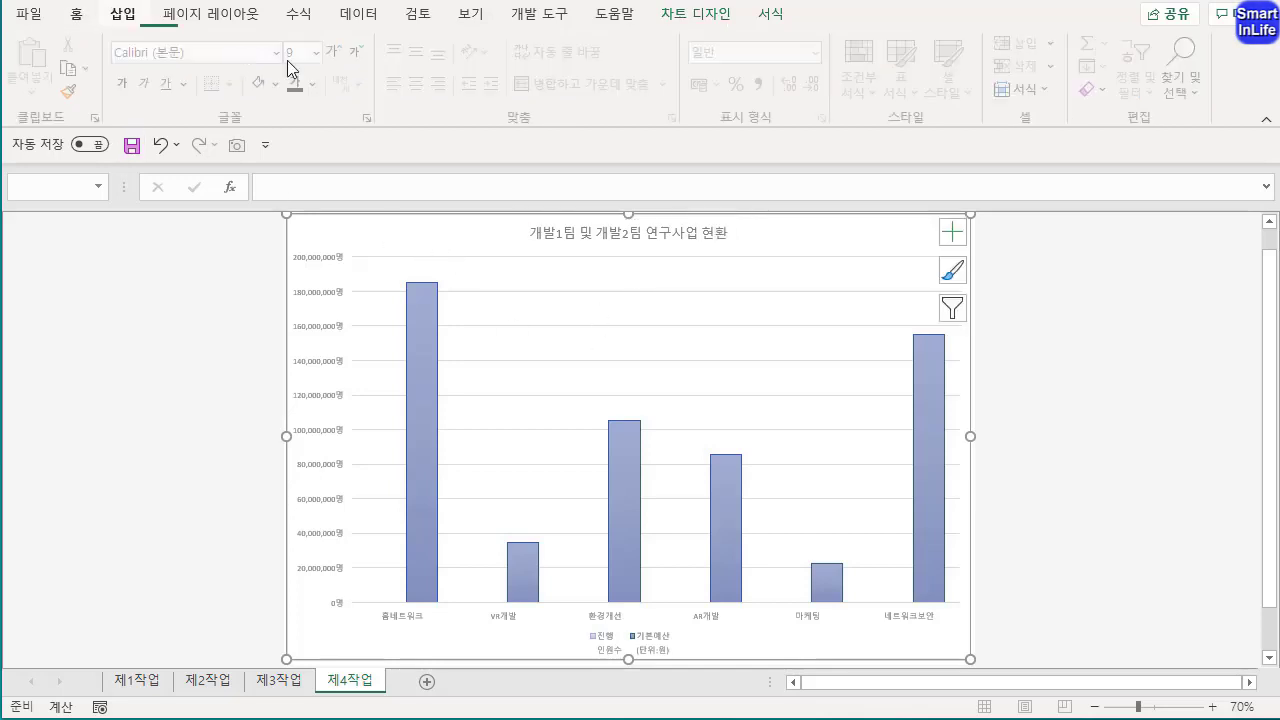
{"action": "left_click", "coordinate": [265, 53]}
{"action": "type", "text": "굴림"}
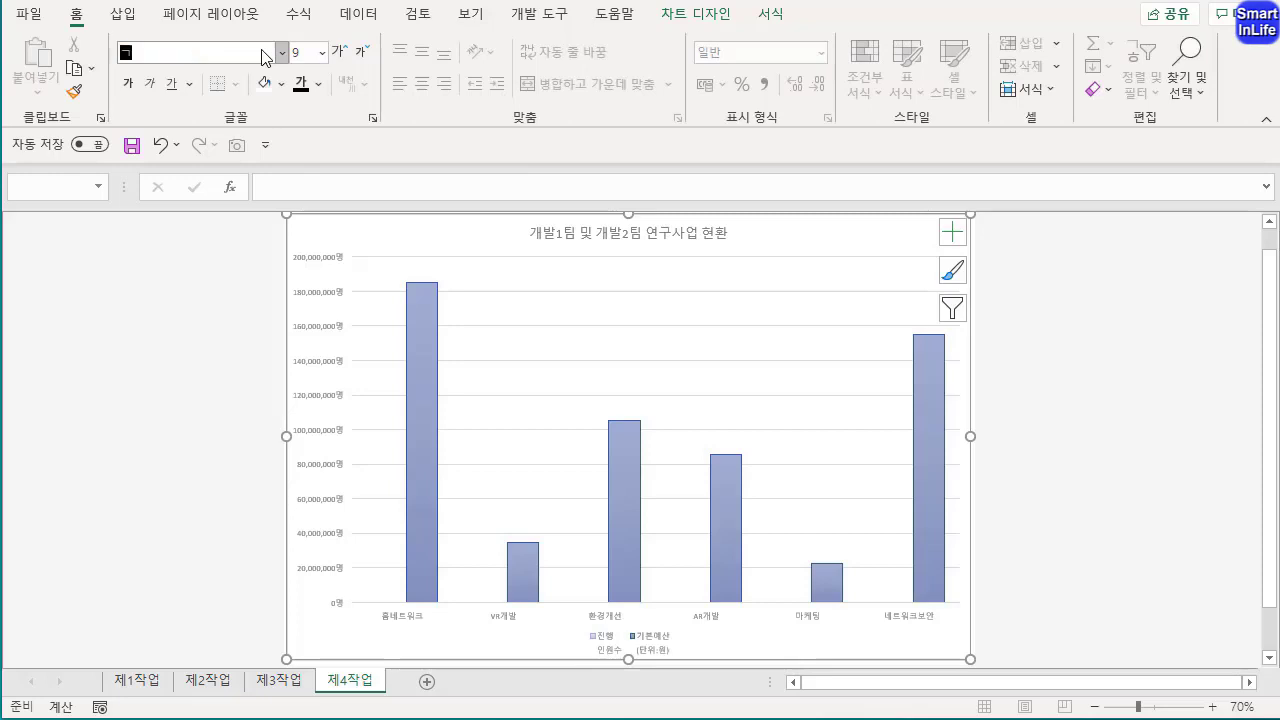
{"action": "key", "text": "Tab"}
{"action": "type", "text": "1"}
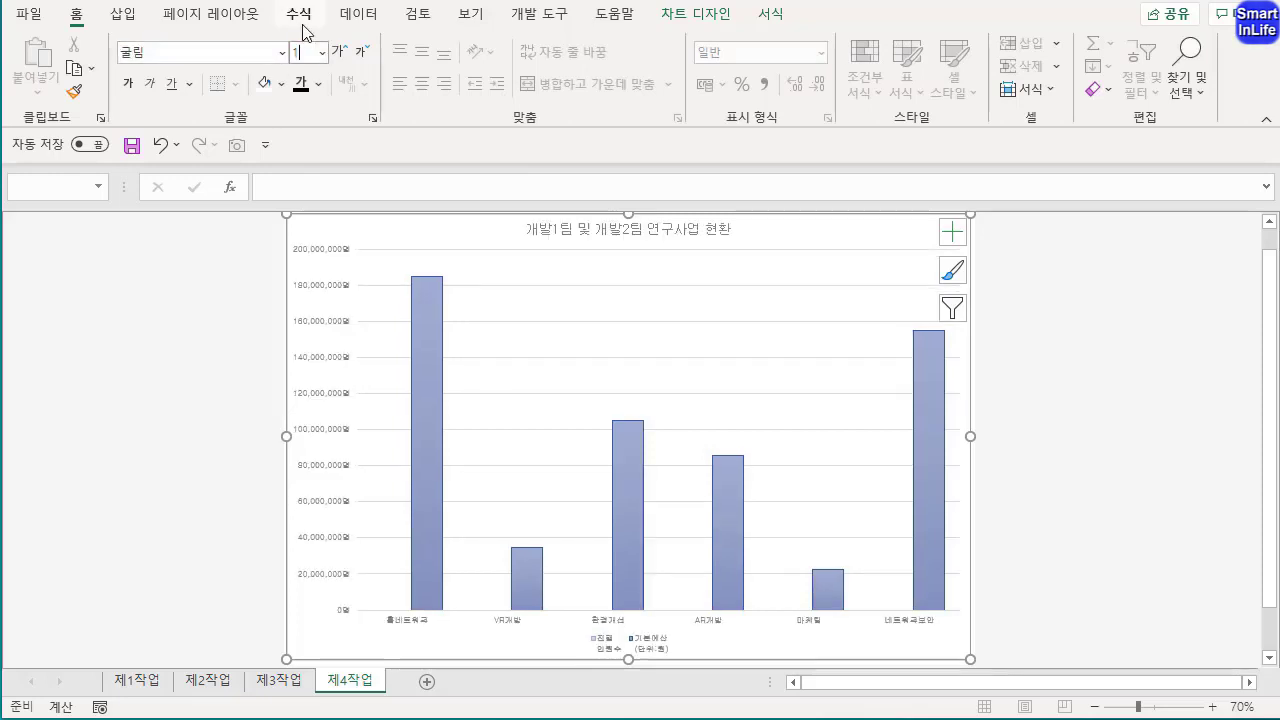
{"action": "type", "text": "1"}
{"action": "key", "text": "Return"}
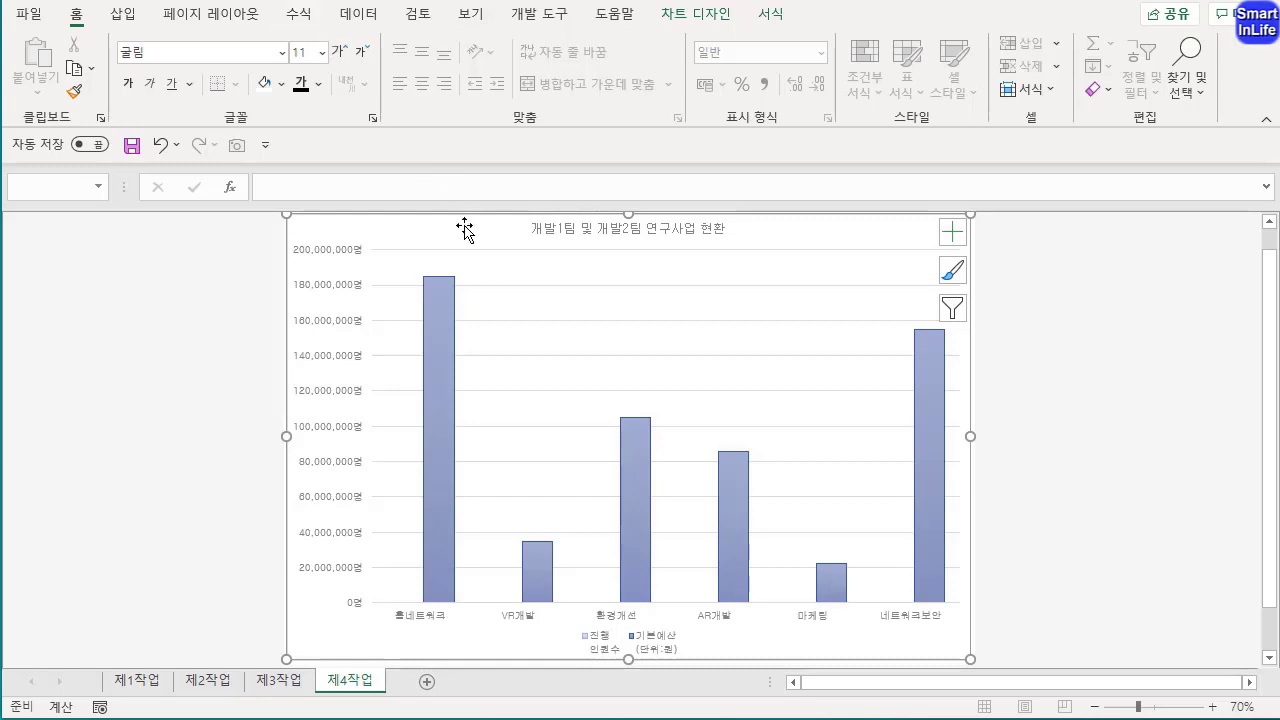
Fill the chart area with the pink tissue paper texture (질감)
{"action": "left_click", "coordinate": [770, 14]}
{"action": "left_click", "coordinate": [621, 45]}
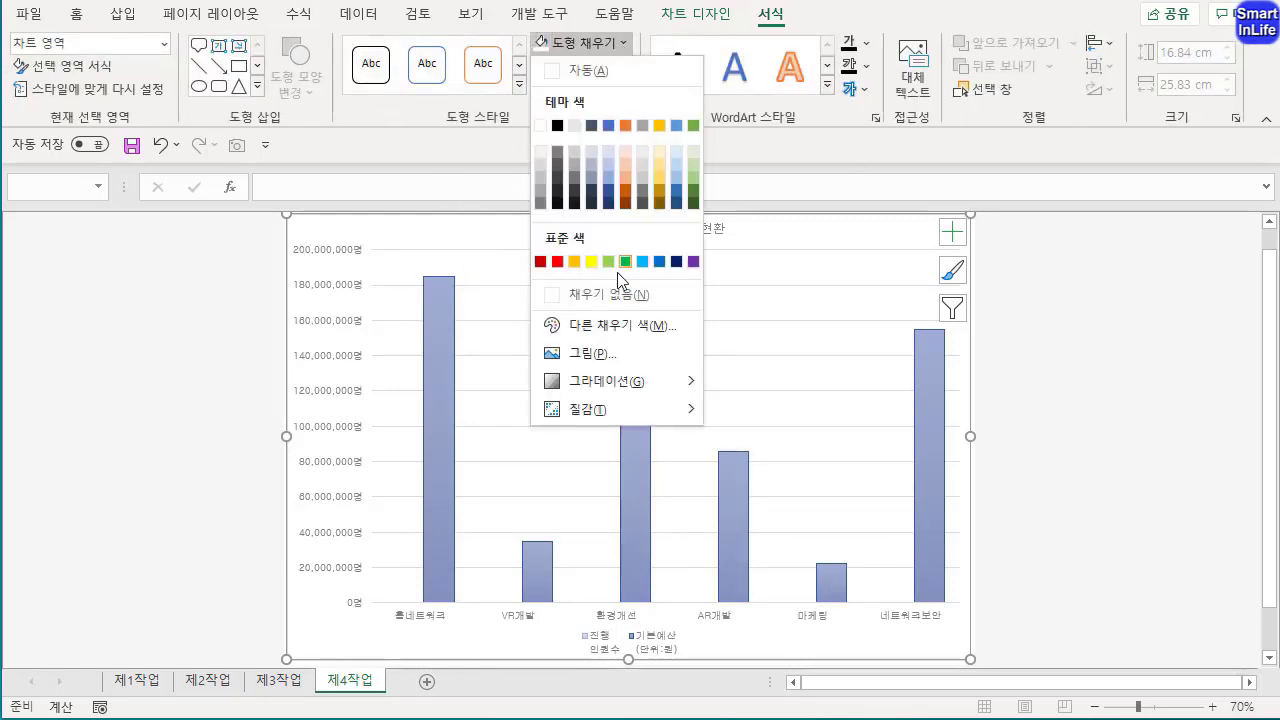
{"action": "mouse_move", "coordinate": [649, 401]}
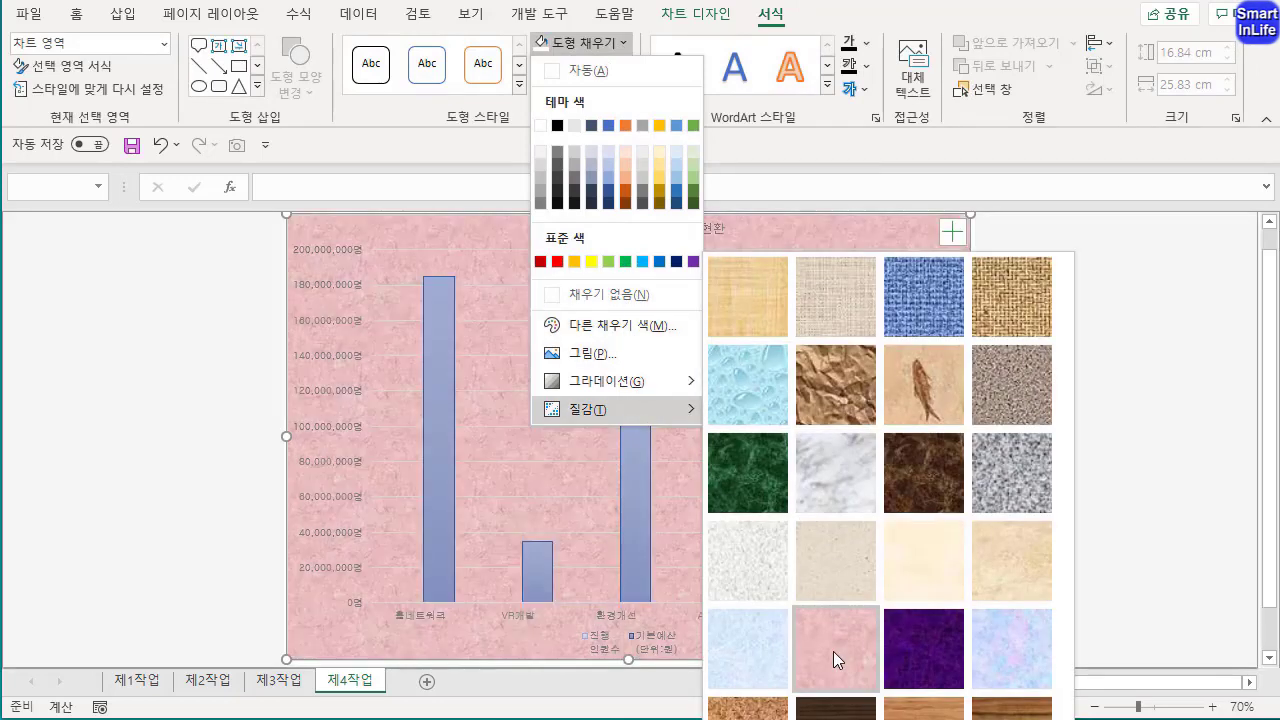
{"action": "left_click", "coordinate": [833, 651]}
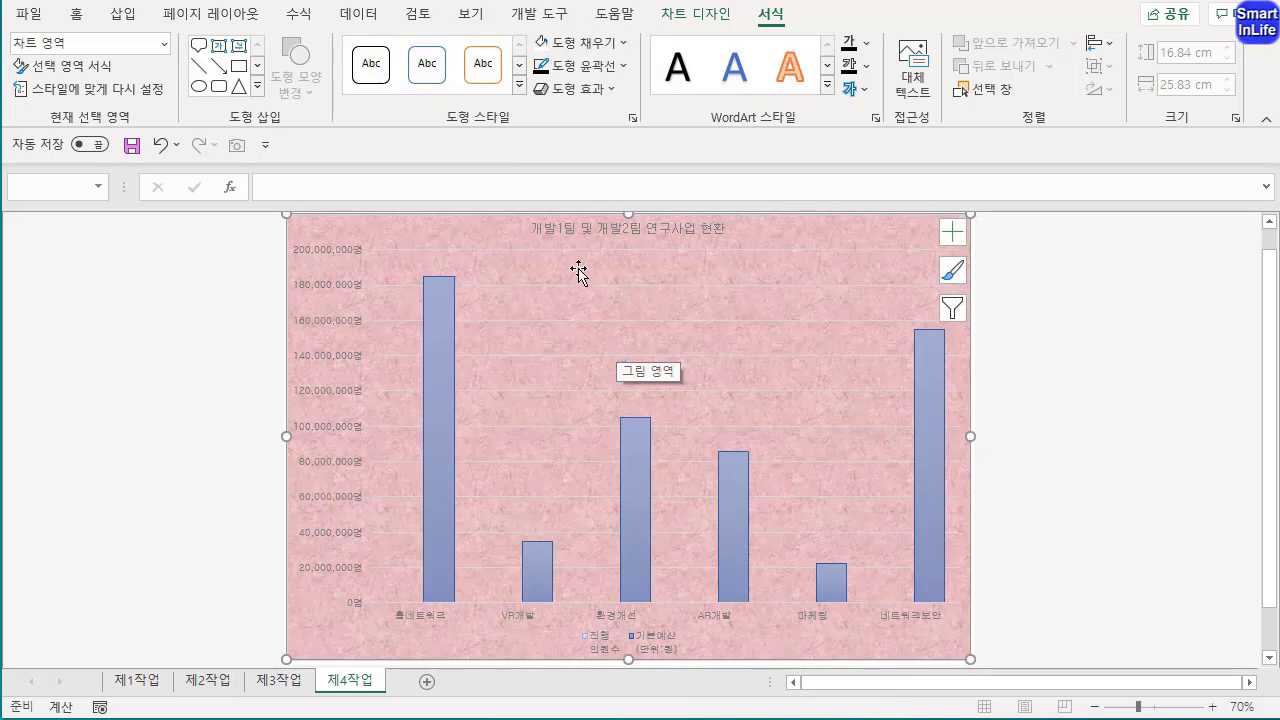
Fill the chart's plot area (그림 영역) with solid white
{"action": "left_click", "coordinate": [545, 270]}
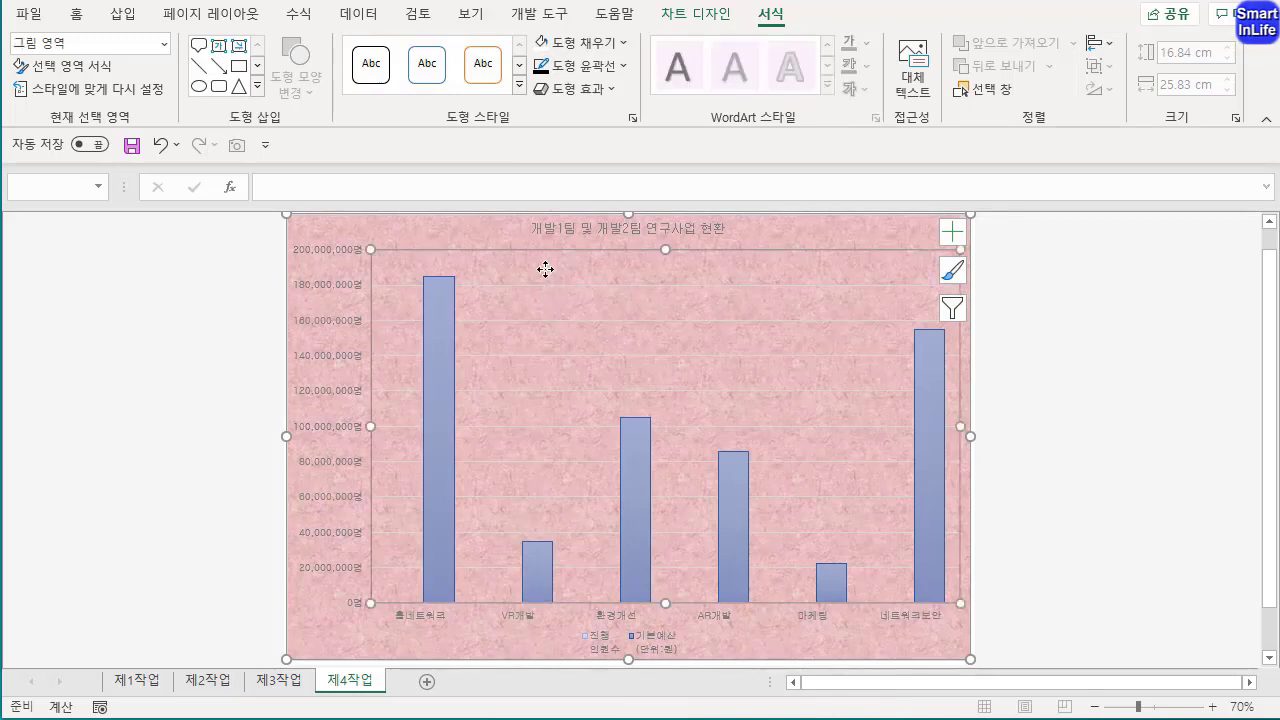
{"action": "left_click", "coordinate": [578, 43]}
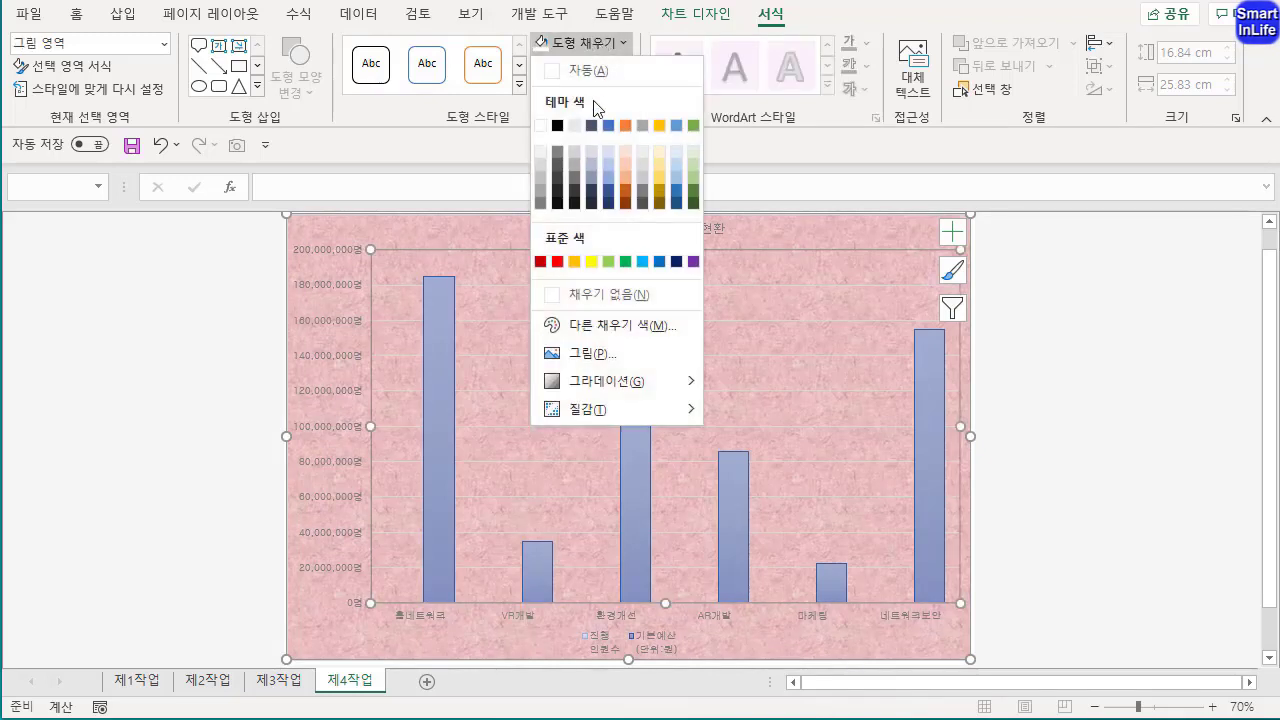
{"action": "left_click", "coordinate": [542, 126]}
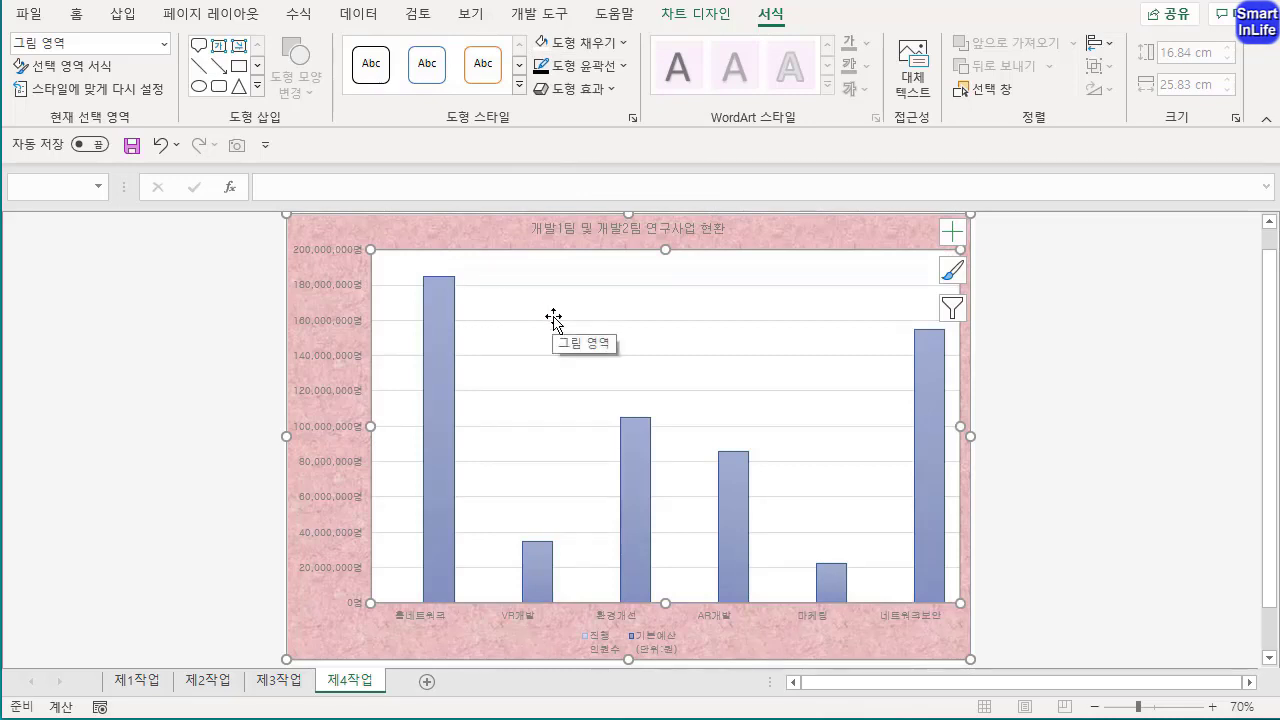
Format the chart title in 굴림, bold, size 20
{"action": "left_click", "coordinate": [592, 227]}
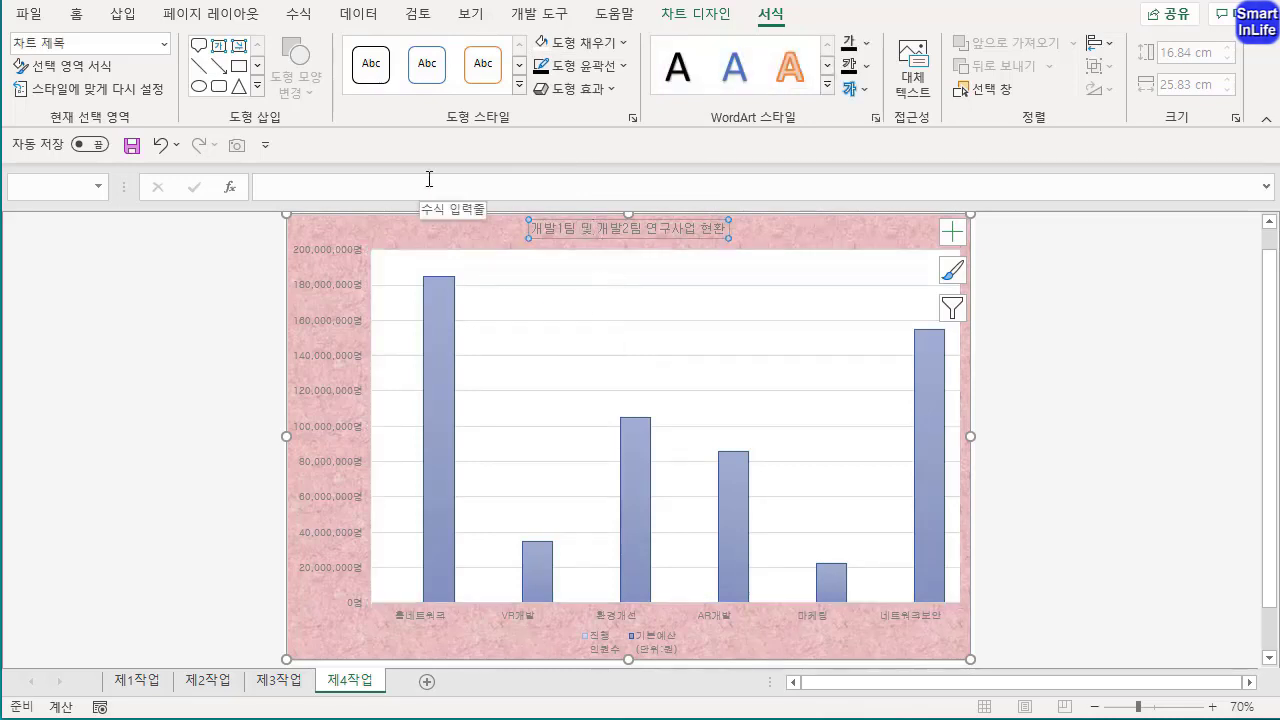
{"action": "left_click", "coordinate": [75, 13]}
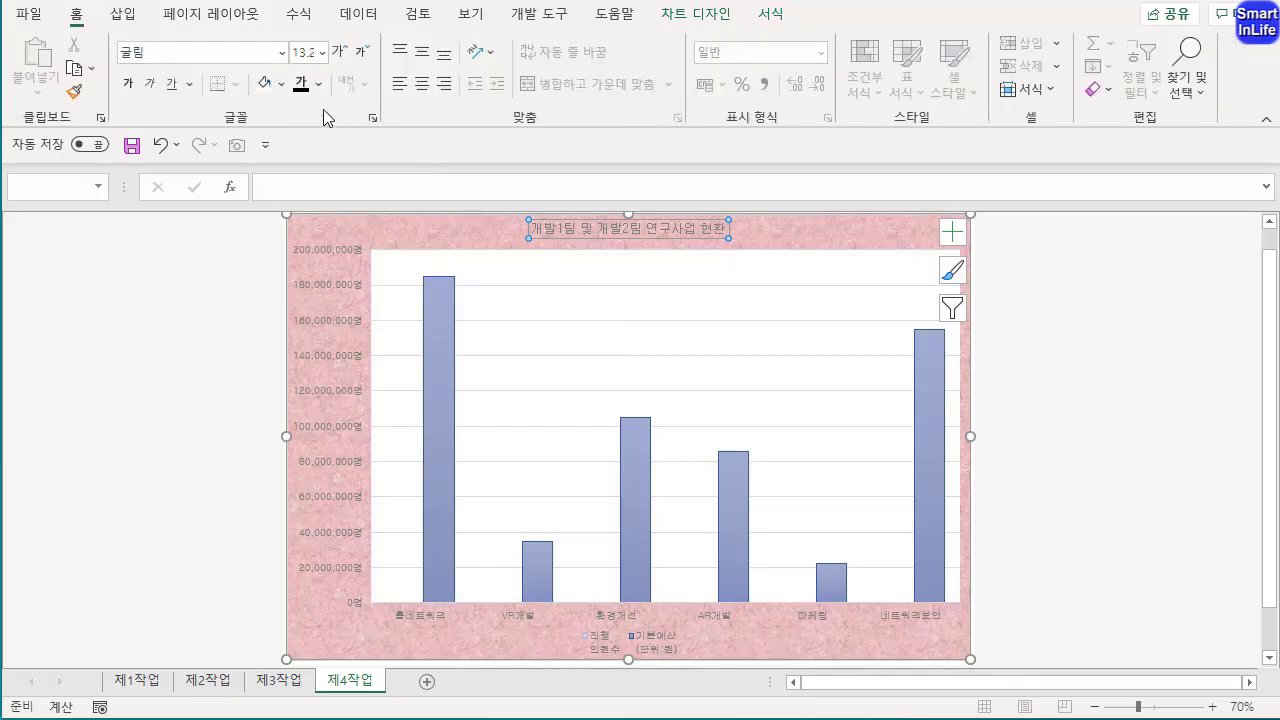
{"action": "left_click", "coordinate": [250, 47]}
{"action": "type", "text": "굴림"}
{"action": "key", "text": "Return"}
{"action": "key", "text": "ctrl+b"}
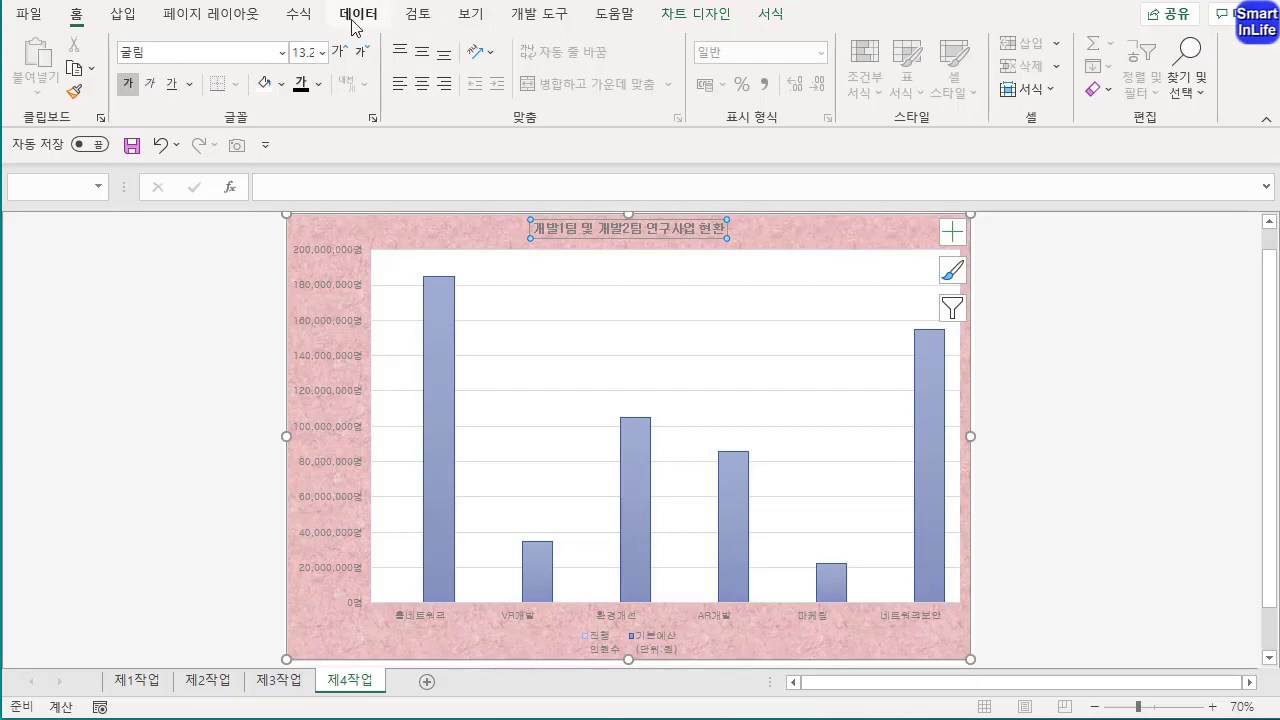
{"action": "left_click", "coordinate": [322, 53]}
{"action": "key", "text": "Return"}
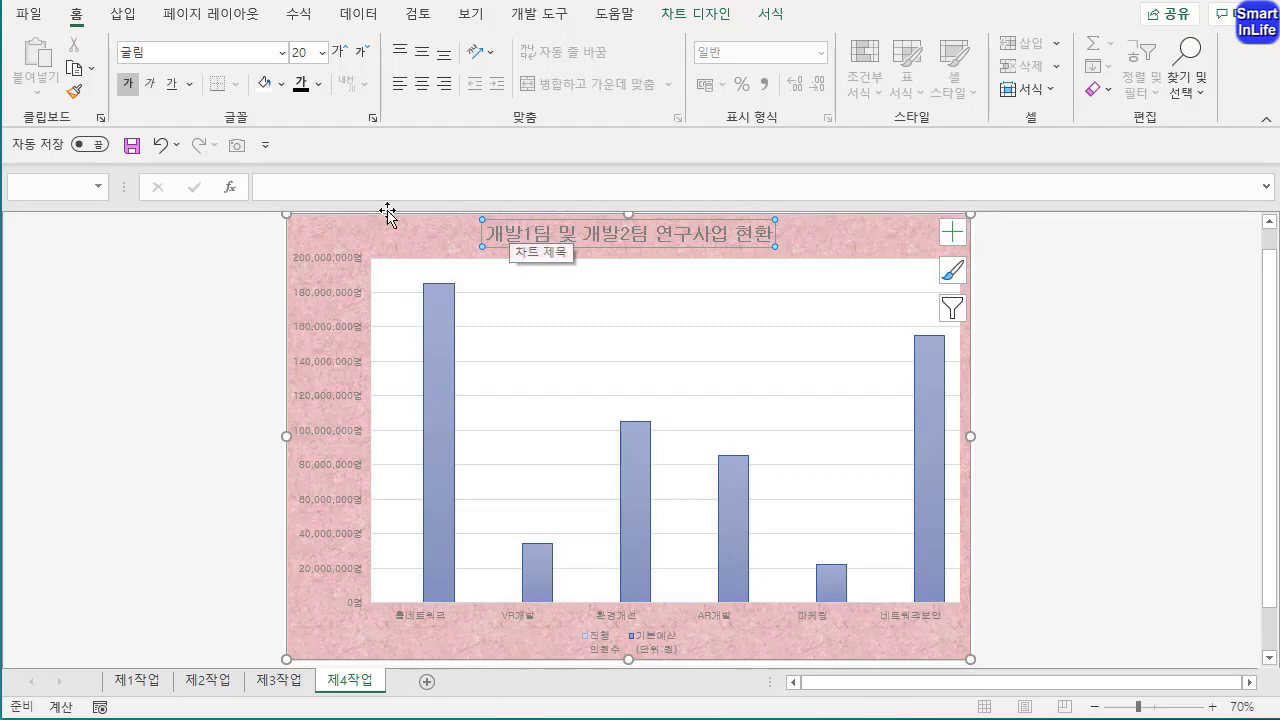
Format the chart title with black text, a white fill and a black outline
{"action": "left_click", "coordinate": [302, 84]}
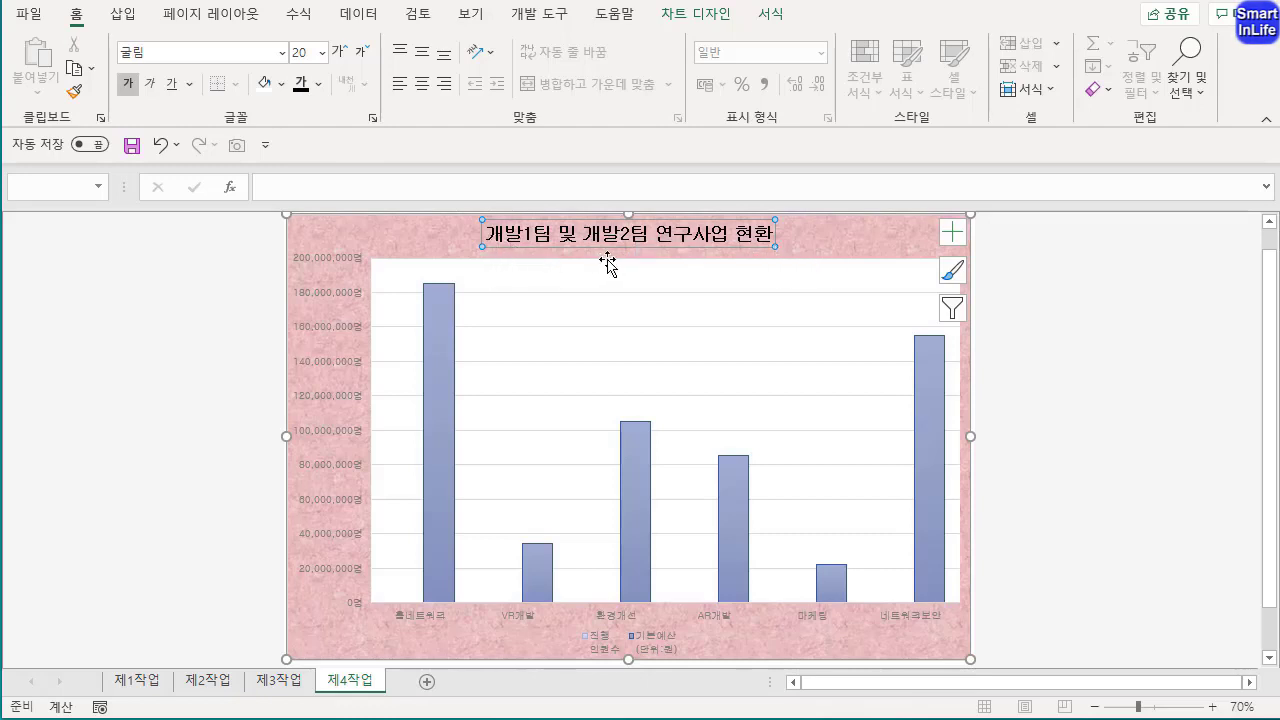
{"action": "left_click", "coordinate": [770, 14]}
{"action": "left_click", "coordinate": [578, 44]}
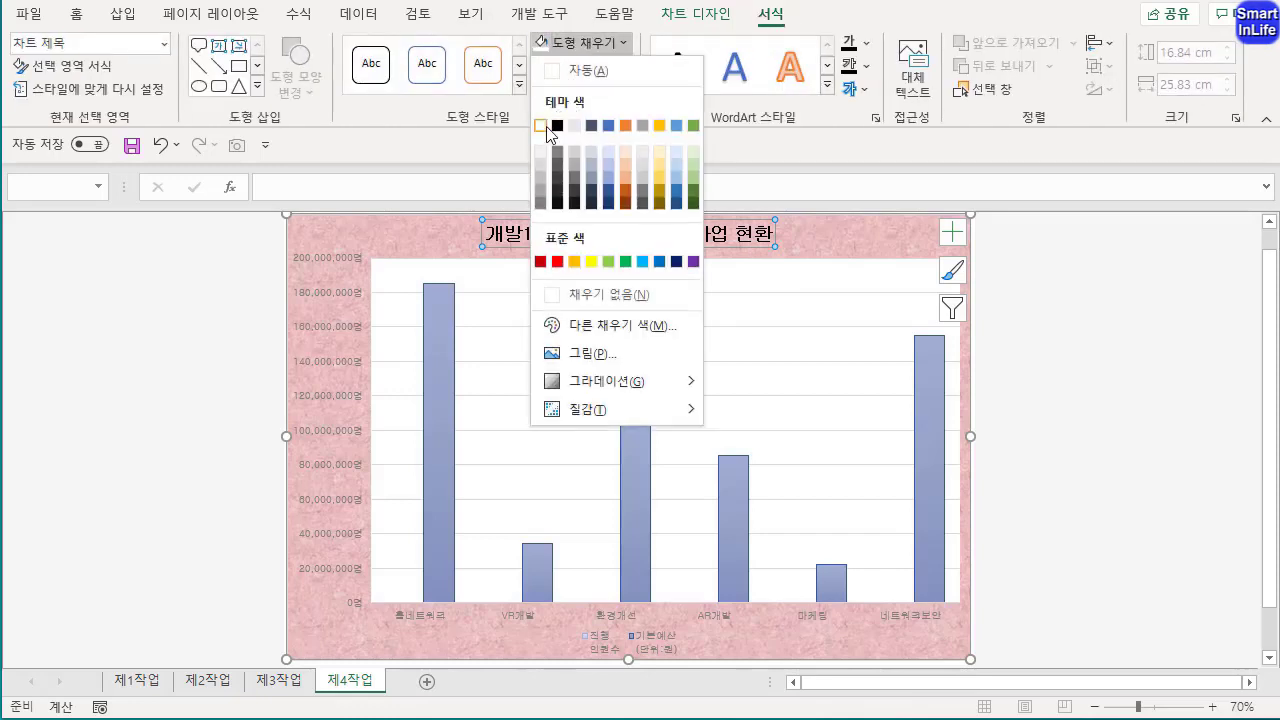
{"action": "left_click", "coordinate": [541, 125]}
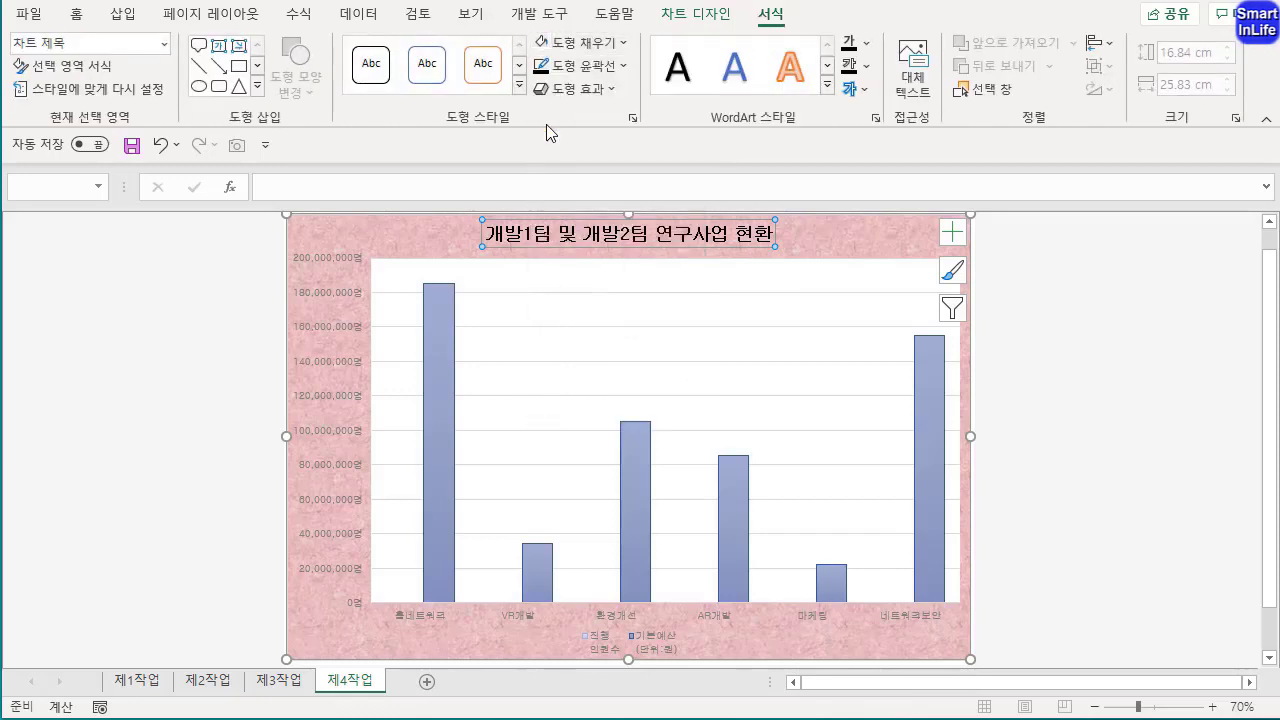
{"action": "left_click", "coordinate": [585, 66]}
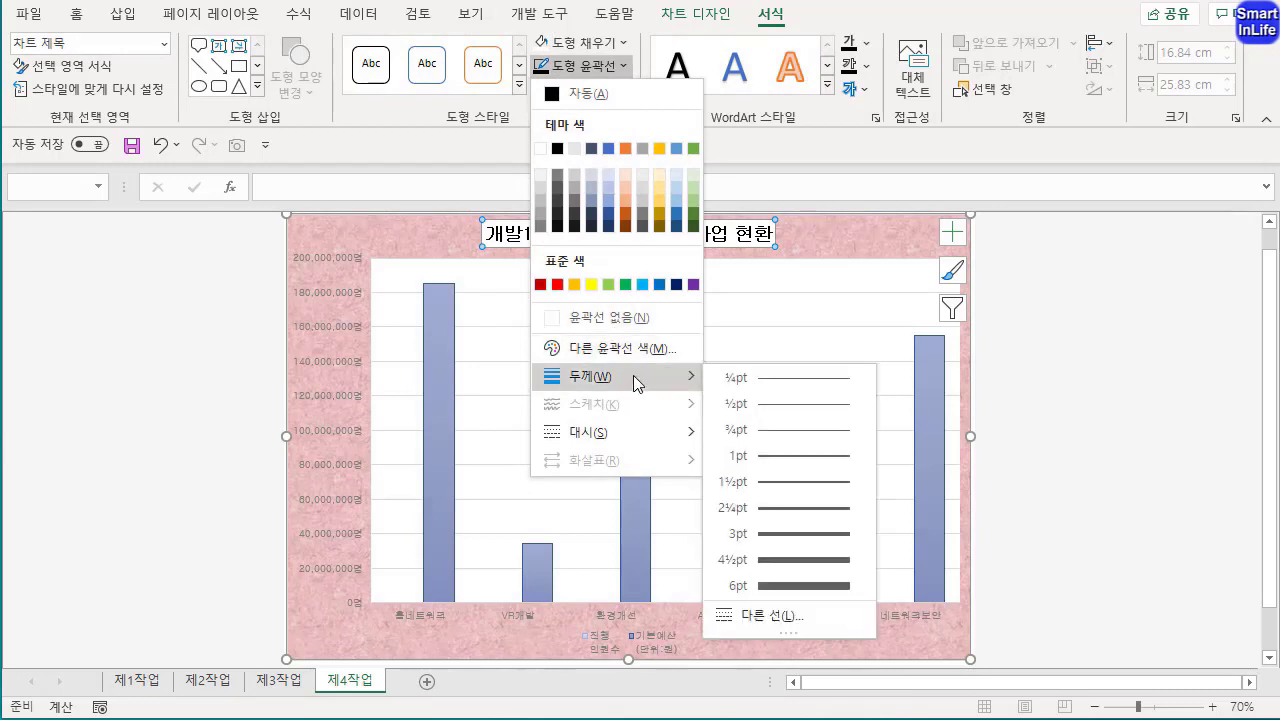
{"action": "left_click", "coordinate": [557, 148]}
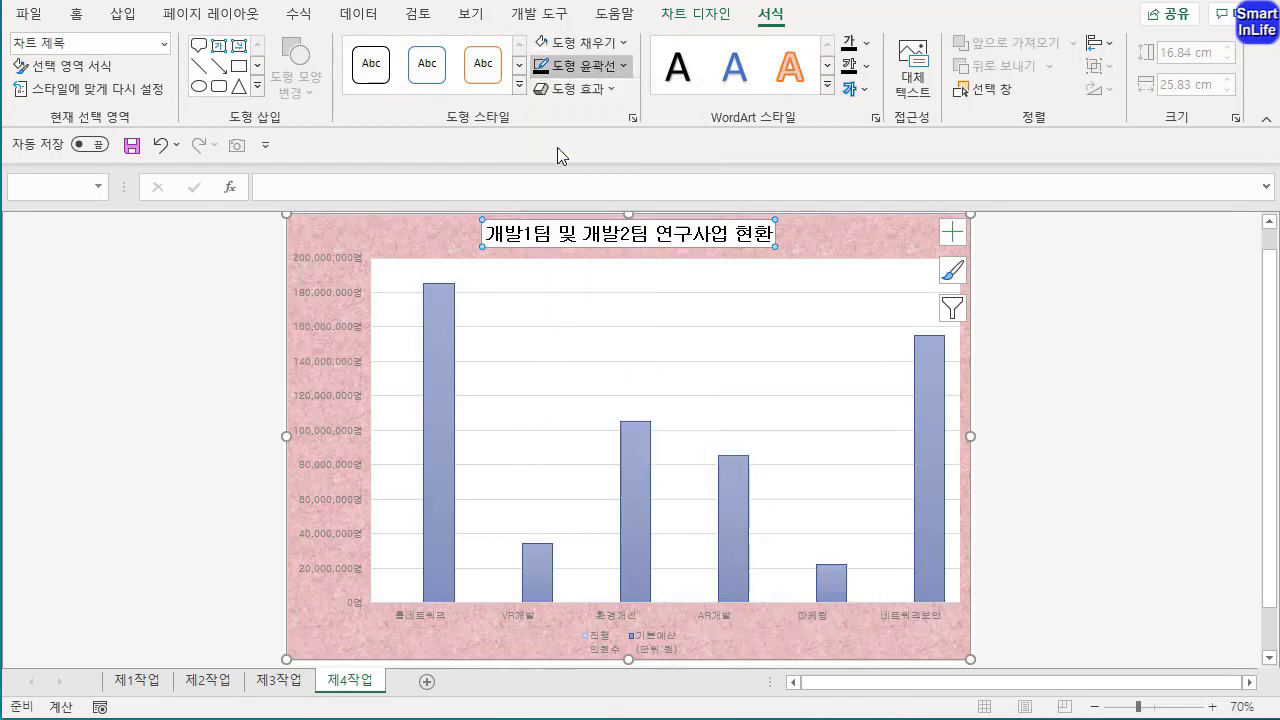
{"action": "left_click", "coordinate": [443, 236]}
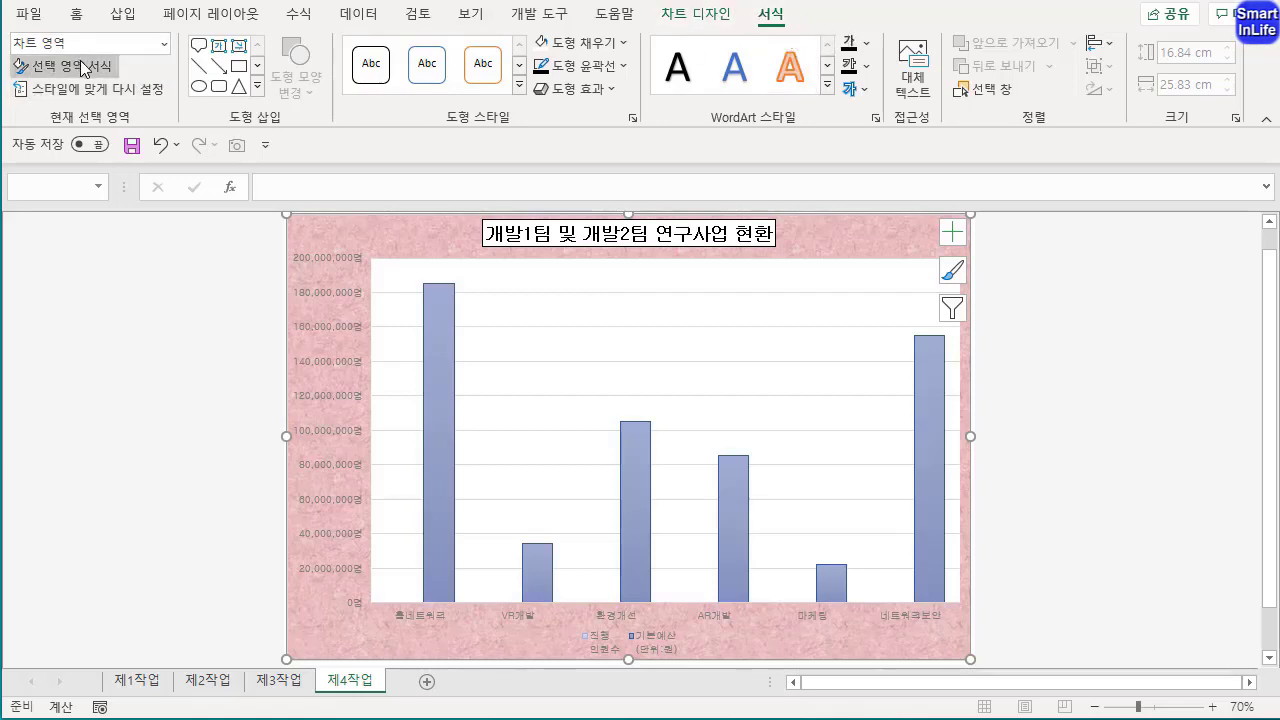
{"action": "key", "text": "ctrl+2"}
{"action": "left_click_drag", "start_coordinate": [141, 152], "coordinate": [183, 138]}
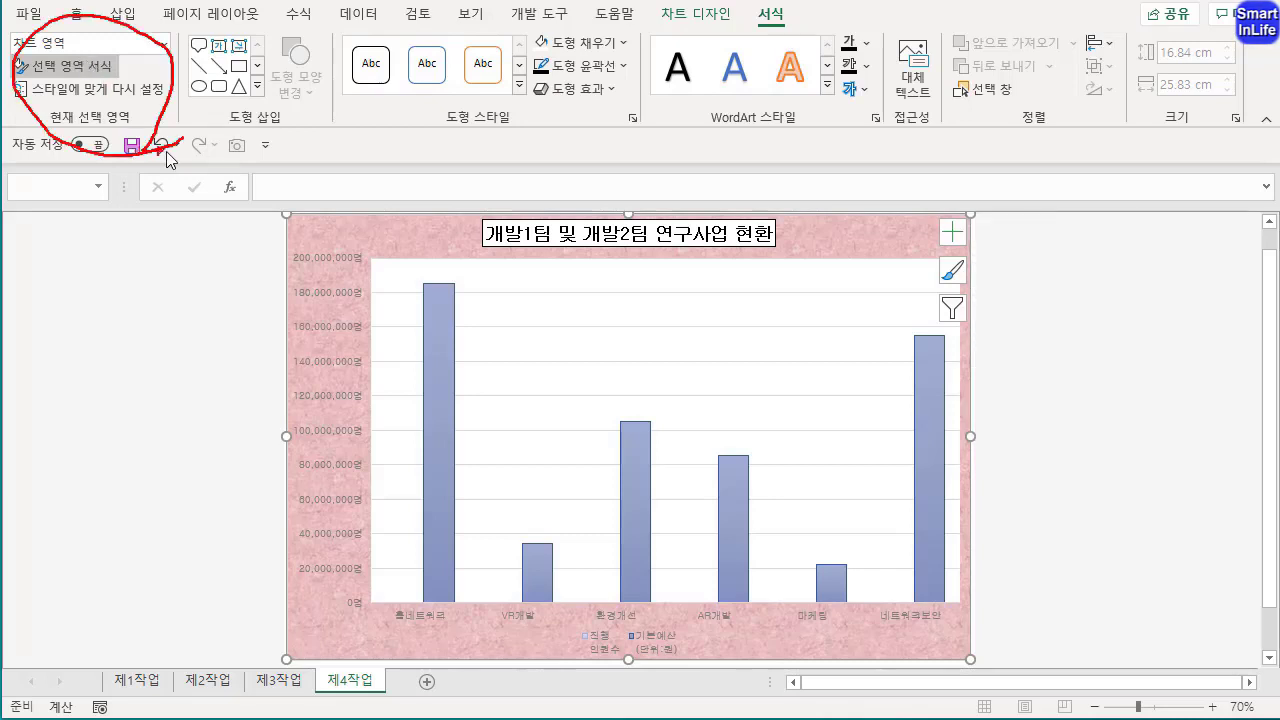
{"action": "key", "text": "Escape"}
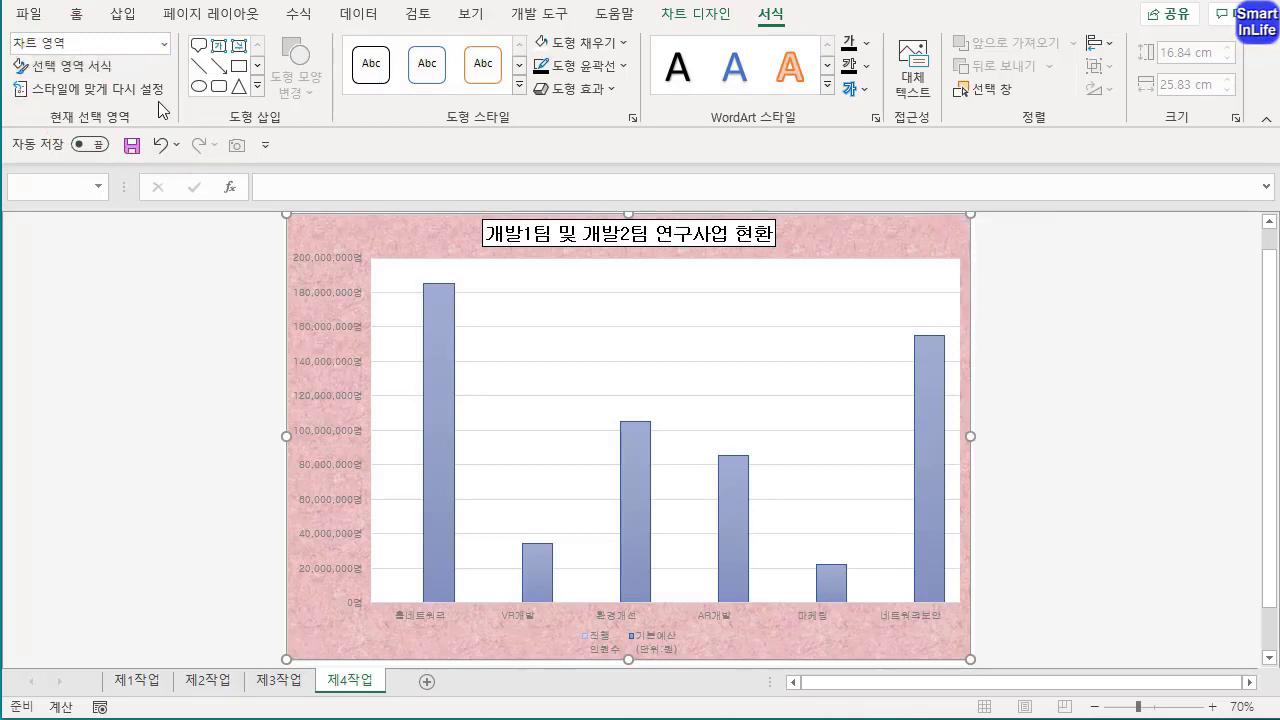
Plot the 기본예산(단위:원) data series on the secondary axis (보조 축)
{"action": "left_click", "coordinate": [163, 46]}
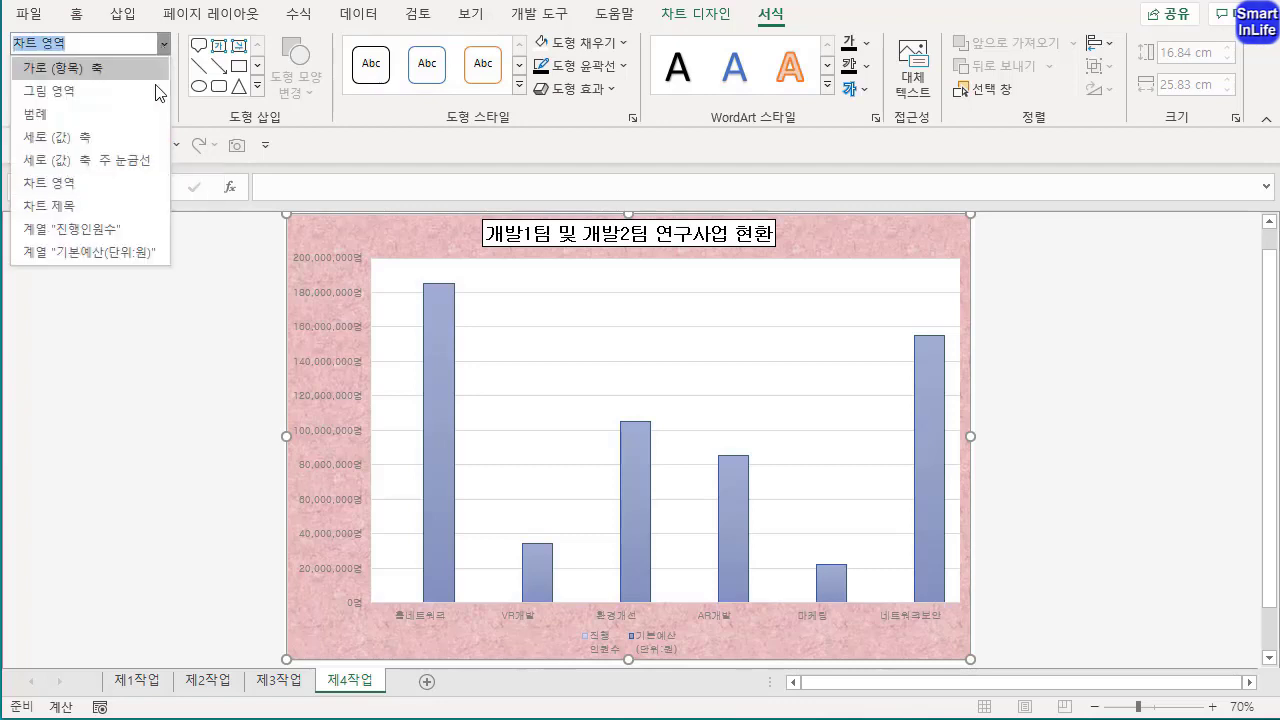
{"action": "left_click", "coordinate": [131, 256]}
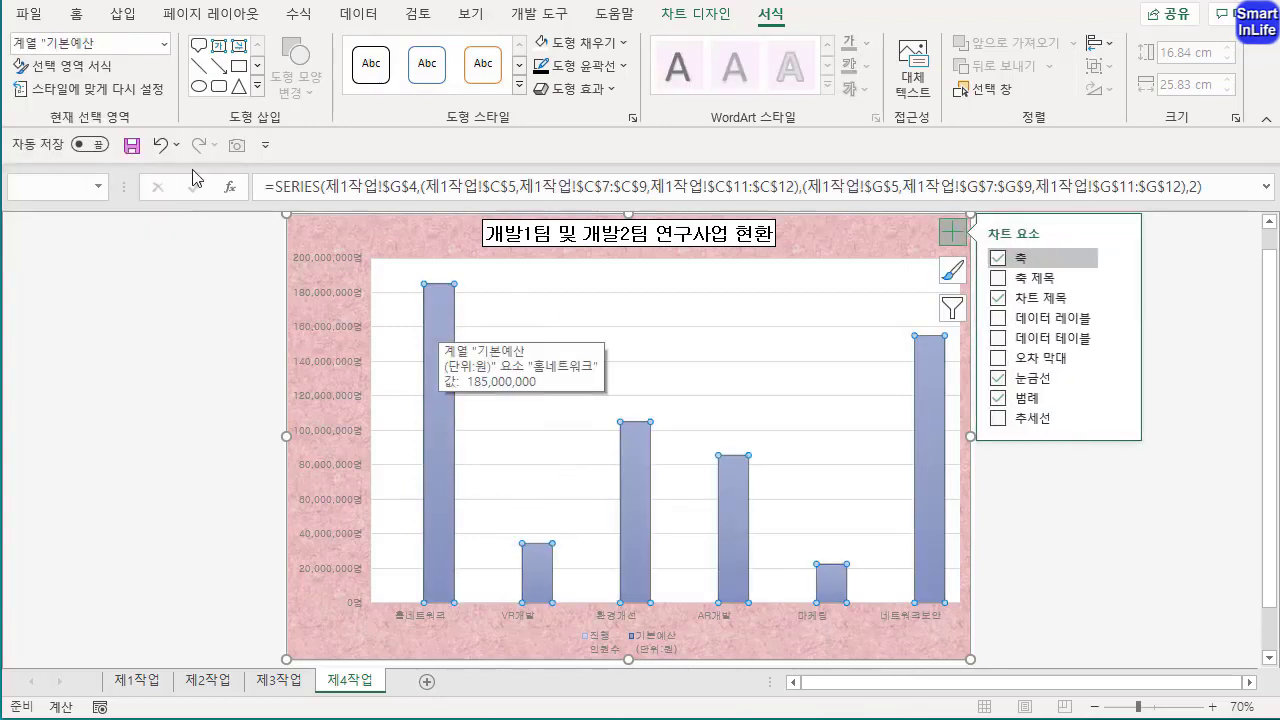
{"action": "left_click", "coordinate": [86, 76]}
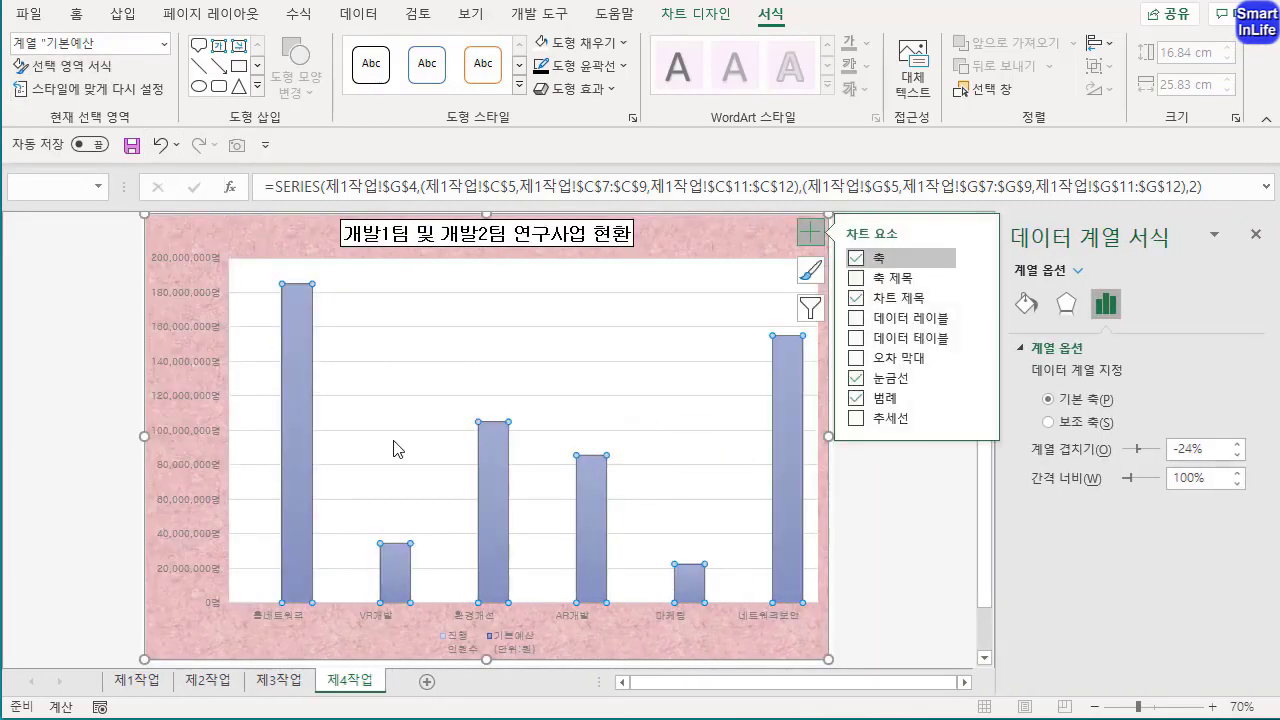
{"action": "left_click", "coordinate": [820, 239]}
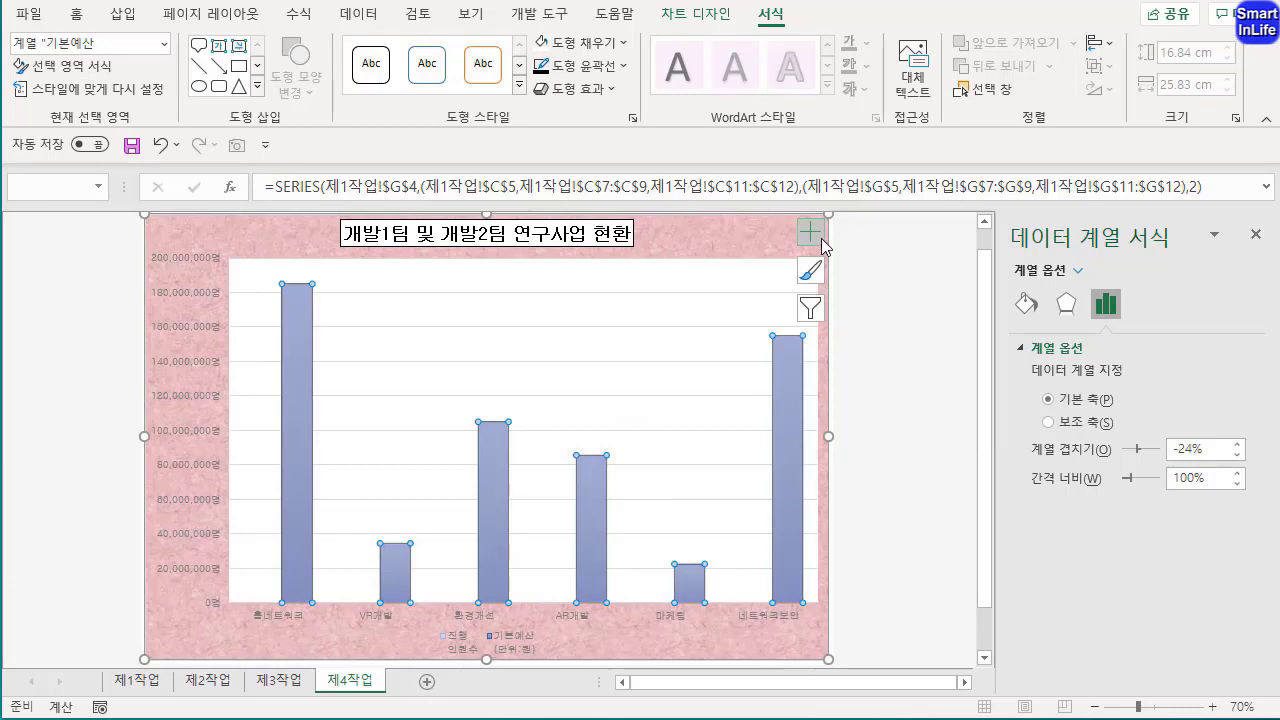
{"action": "left_click", "coordinate": [1088, 428]}
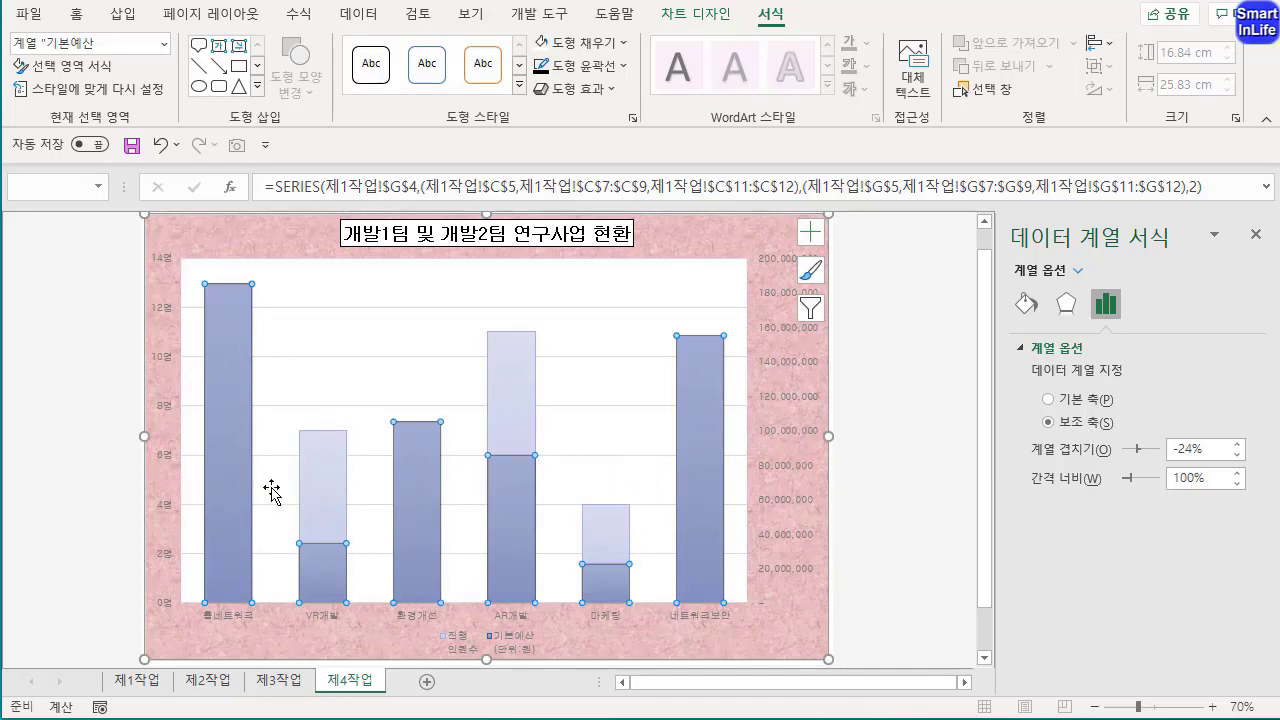
Change the 기본예산(단위:원) series to a line with markers (표식이 있는 꺾은선형), keeping 진행인원수 as clustered columns
{"action": "mouse_move", "coordinate": [495, 512]}
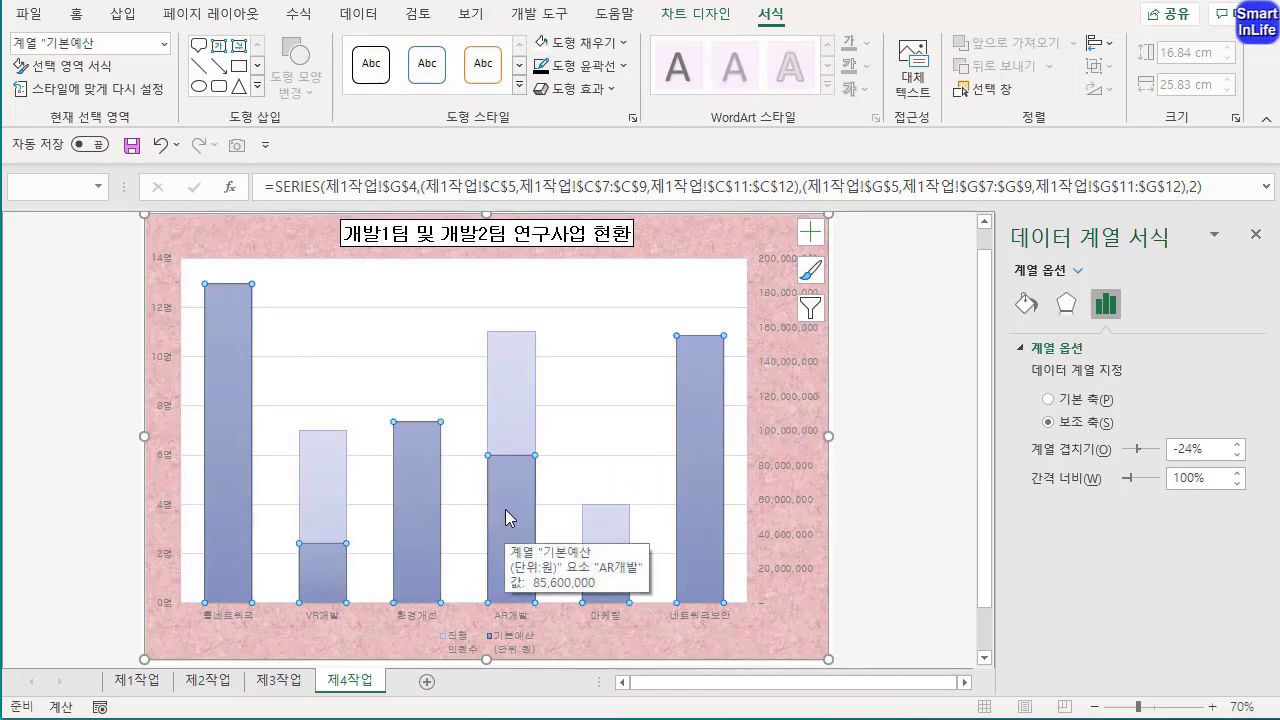
{"action": "right_click", "coordinate": [703, 354]}
{"action": "left_click", "coordinate": [770, 410]}
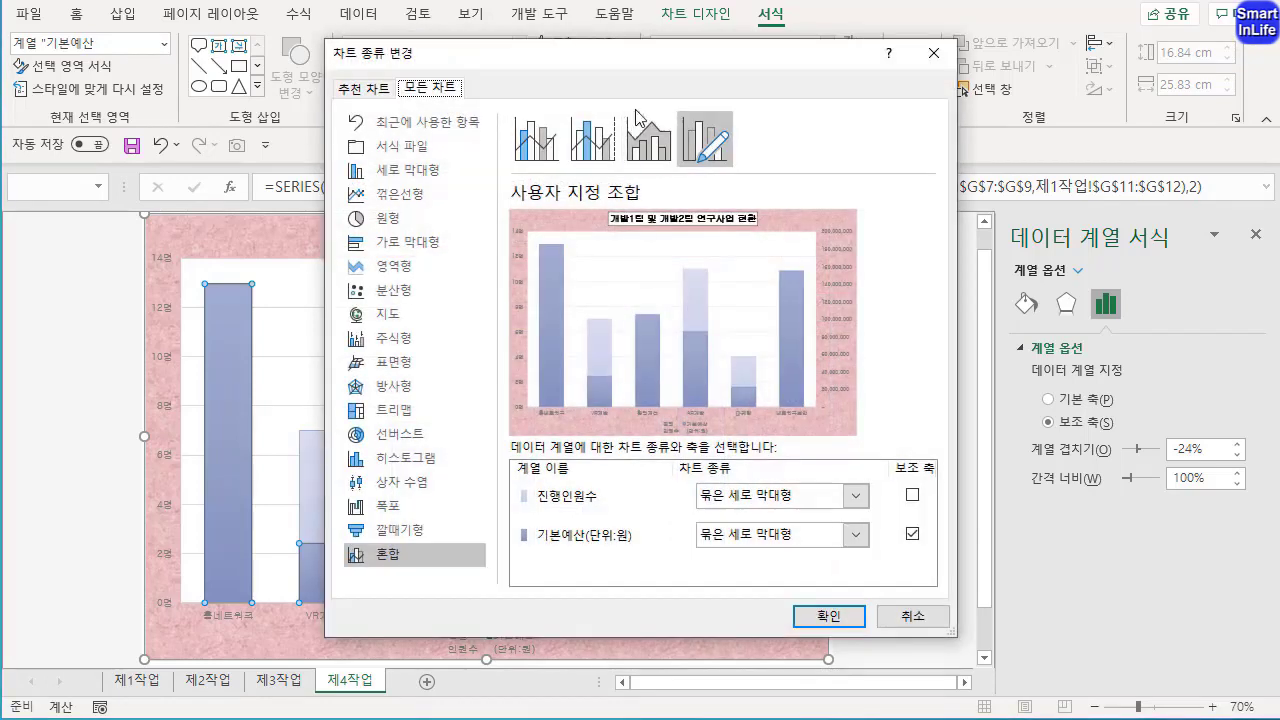
{"action": "left_click_drag", "start_coordinate": [620, 72], "coordinate": [558, 72]}
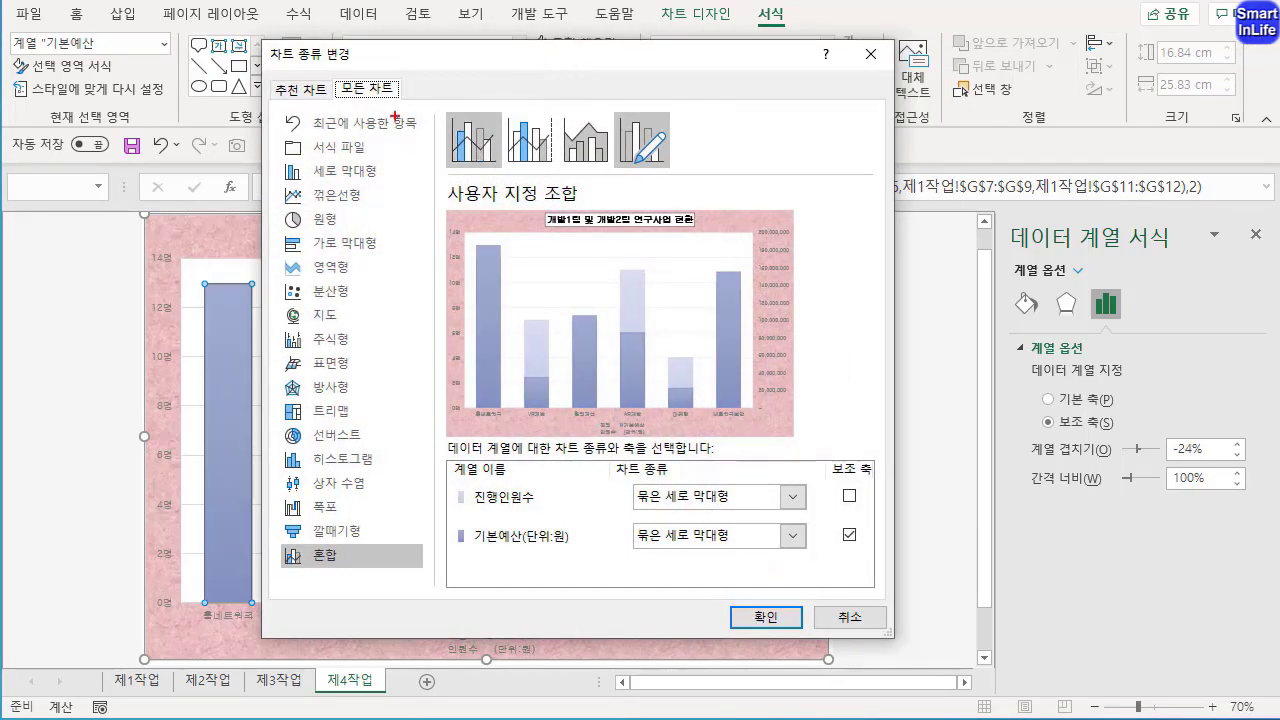
{"action": "left_click_drag", "start_coordinate": [296, 142], "coordinate": [305, 508]}
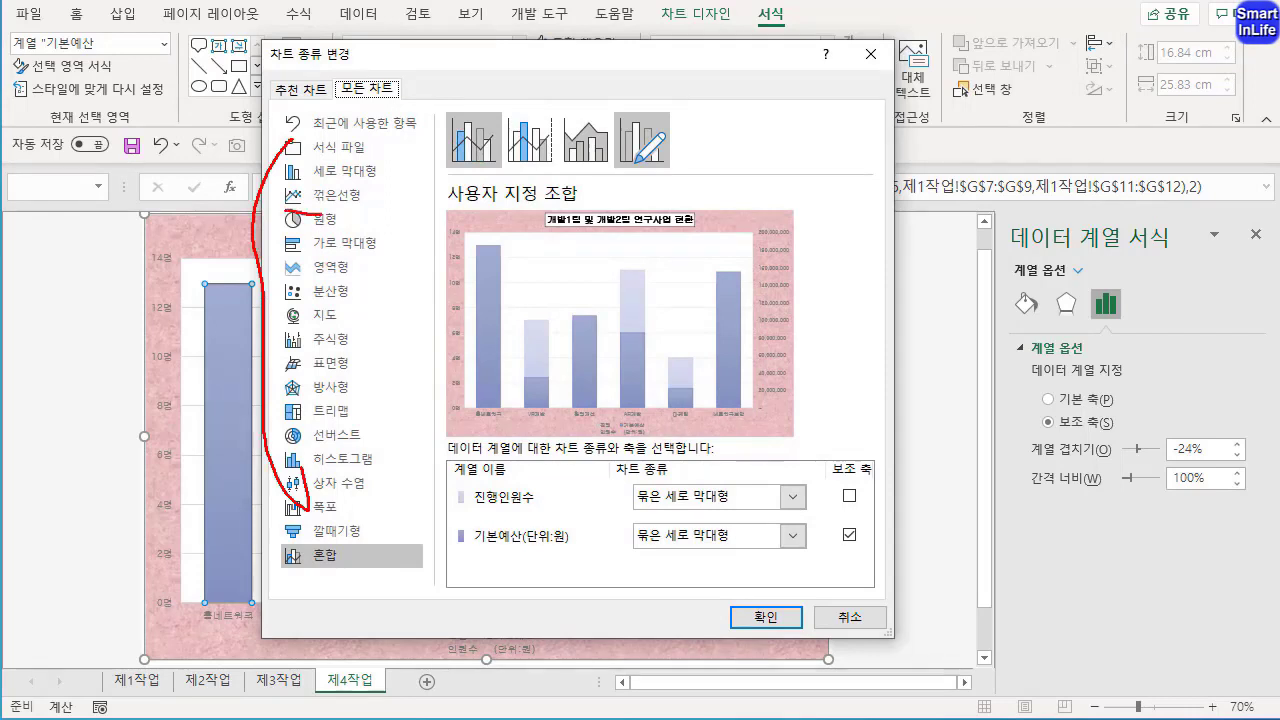
{"action": "left_click_drag", "start_coordinate": [322, 213], "coordinate": [378, 211]}
{"action": "mouse_move", "coordinate": [298, 568]}
{"action": "left_mouse_down"}
{"action": "mouse_move", "coordinate": [358, 568]}
{"action": "mouse_move", "coordinate": [315, 566]}
{"action": "left_mouse_up"}
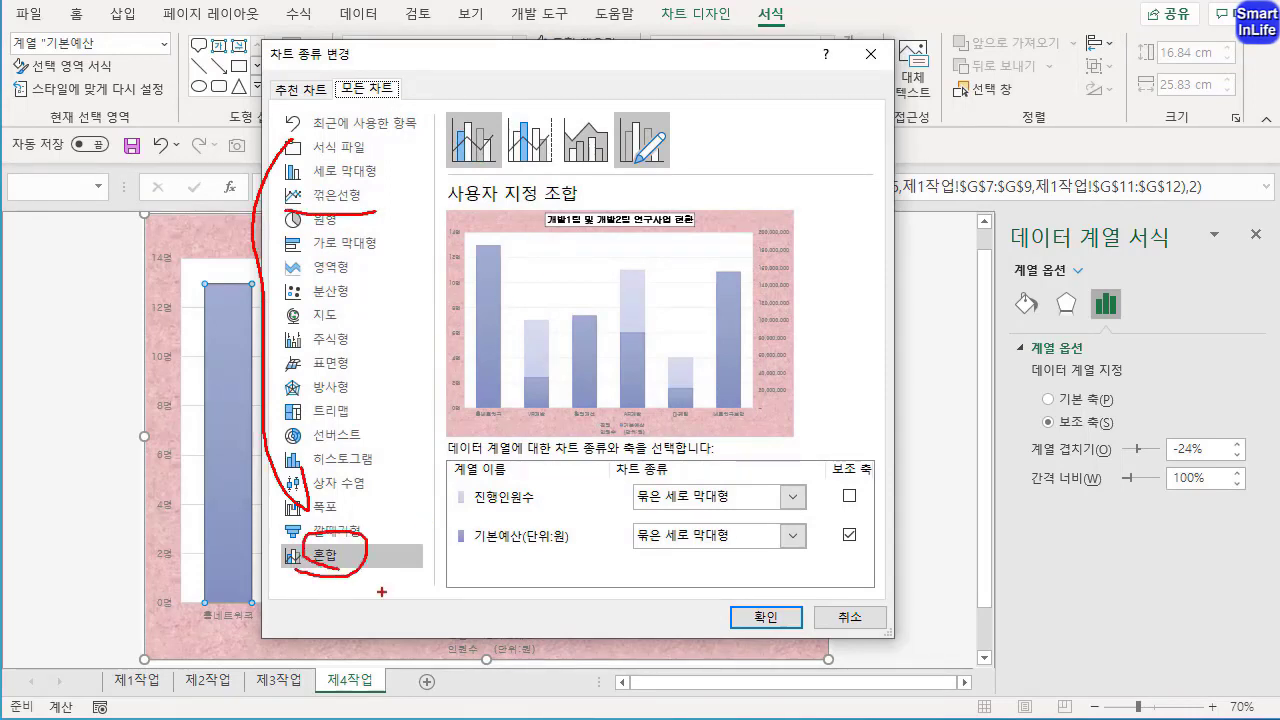
{"action": "key", "text": "Escape"}
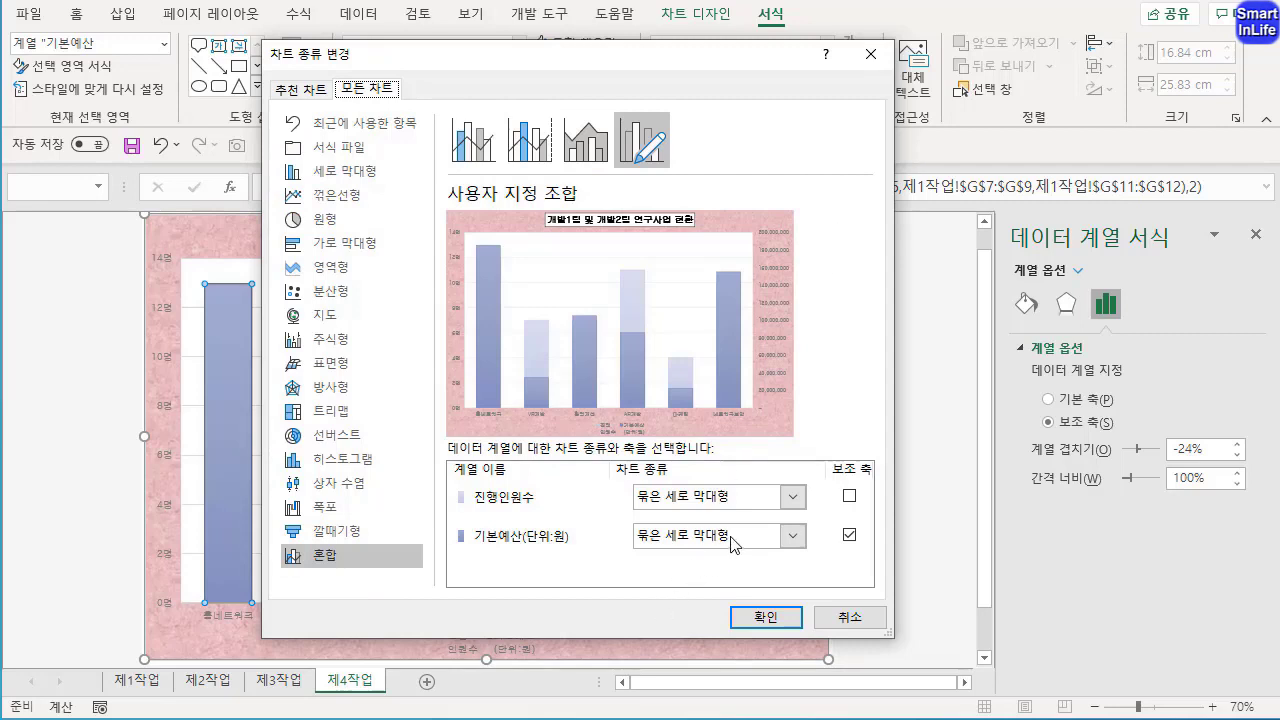
{"action": "left_click", "coordinate": [733, 542]}
{"action": "left_click", "coordinate": [925, 365]}
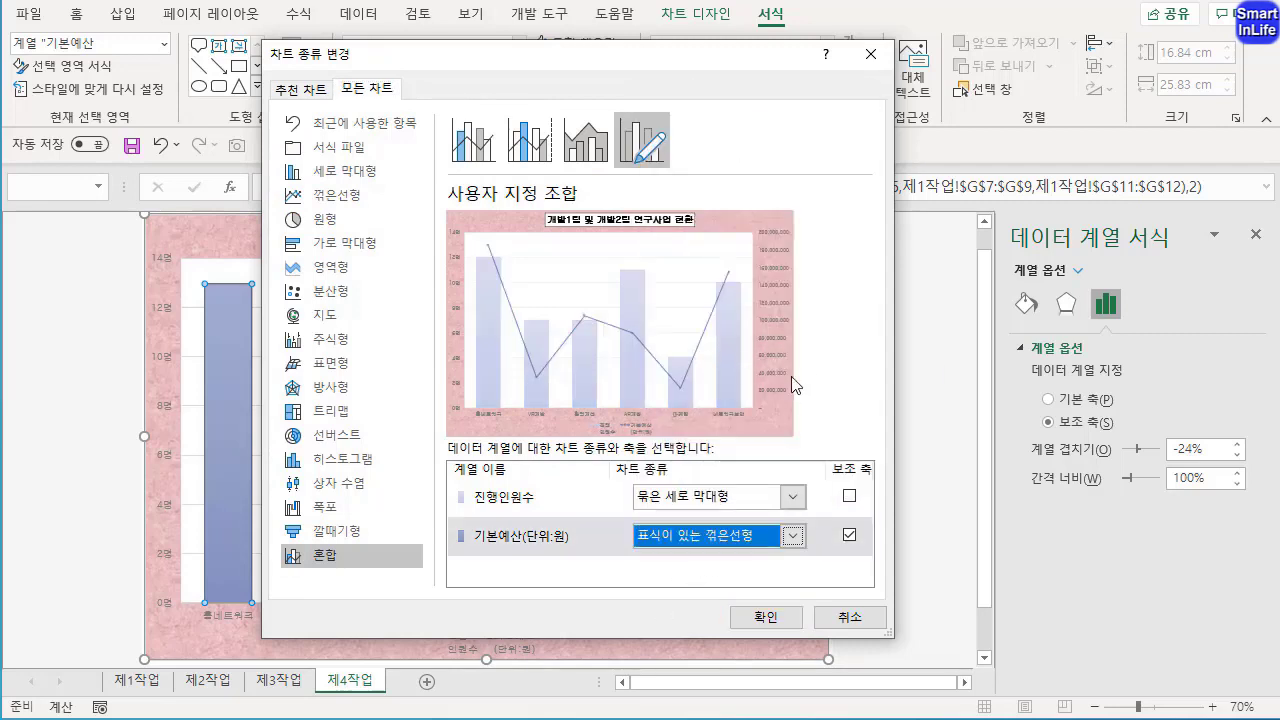
{"action": "left_click", "coordinate": [760, 615]}
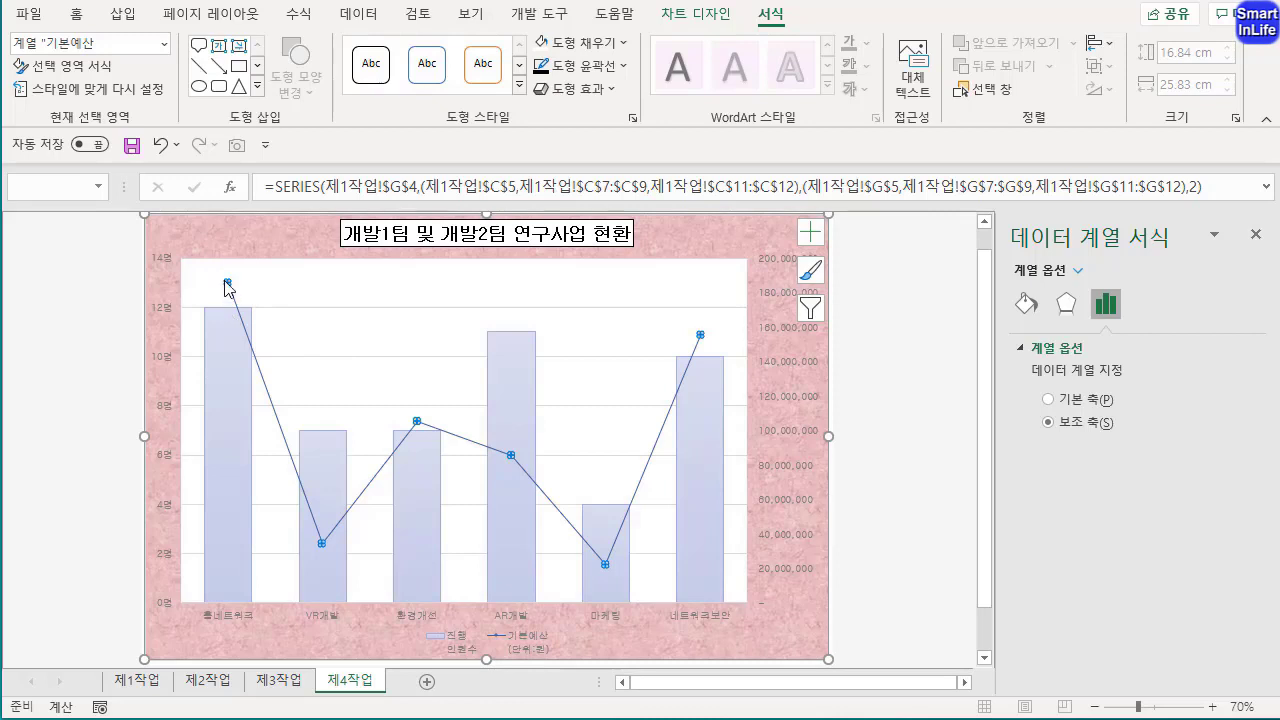
Add a data label to only the 홈네트워크 point of the 기본예산 line and place it above the marker
{"action": "left_click", "coordinate": [275, 305]}
{"action": "left_click", "coordinate": [325, 548]}
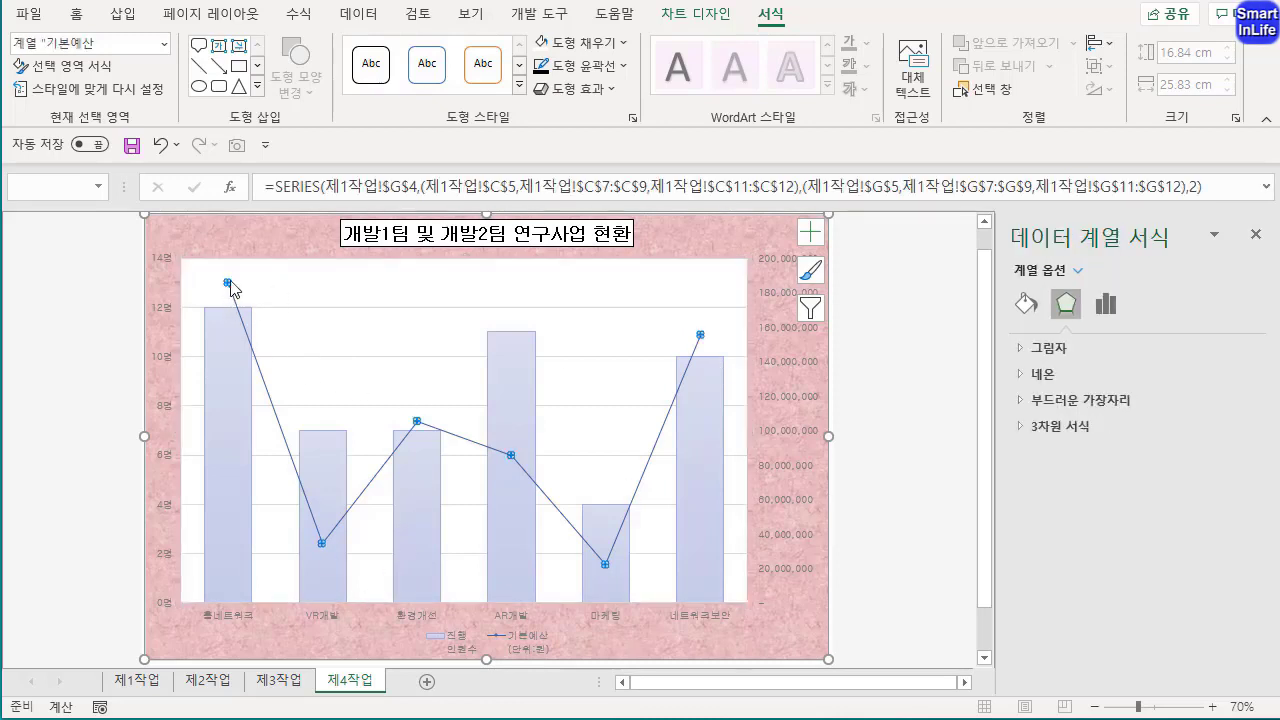
{"action": "left_click", "coordinate": [228, 284]}
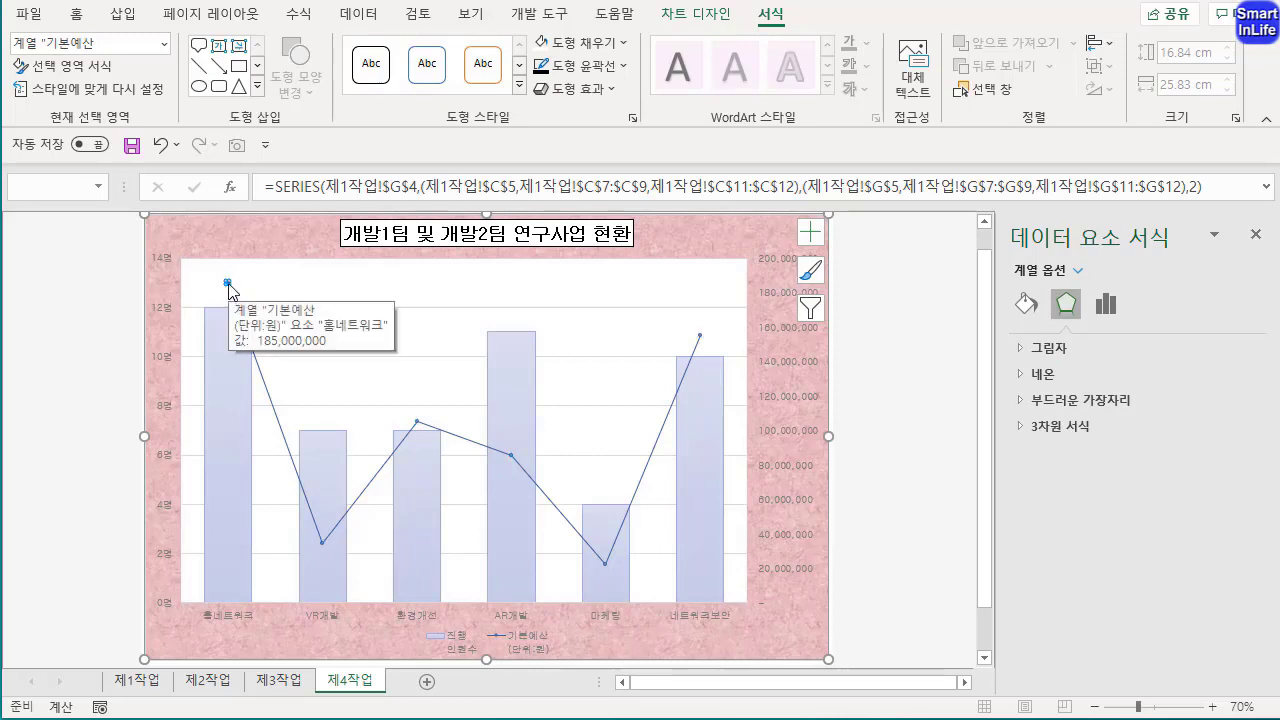
{"action": "right_click", "coordinate": [229, 291]}
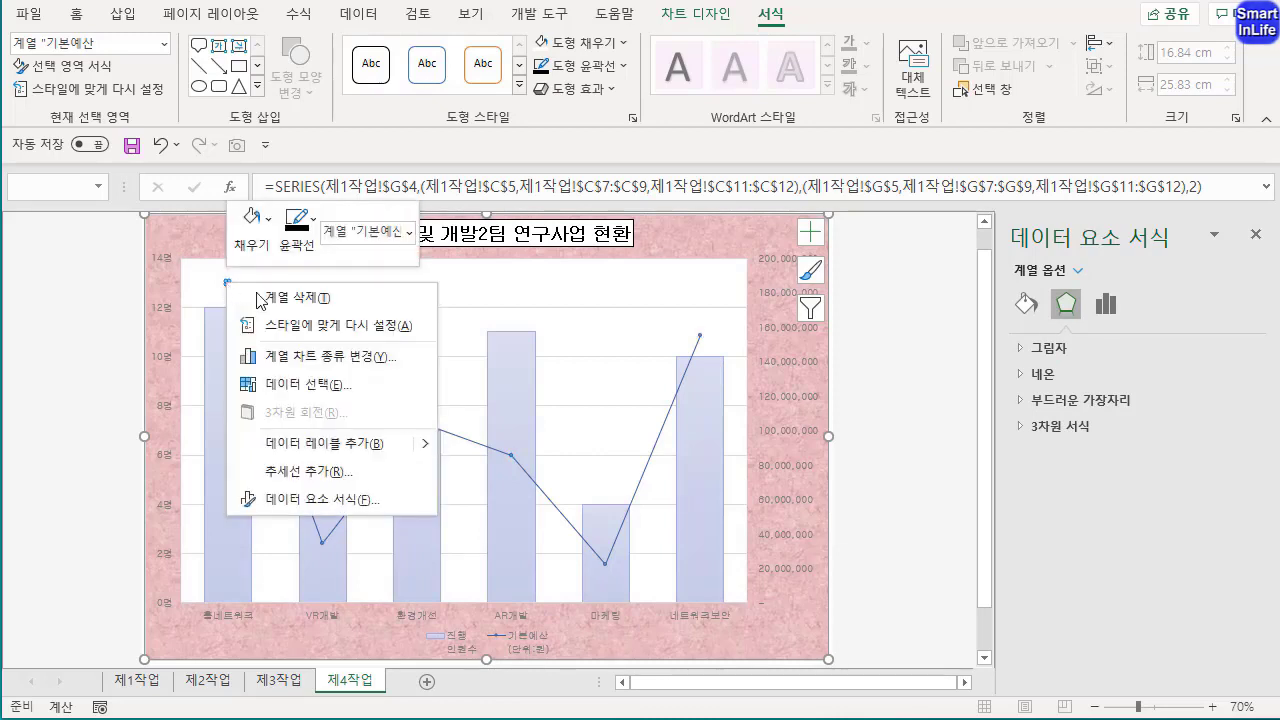
{"action": "left_click", "coordinate": [331, 446]}
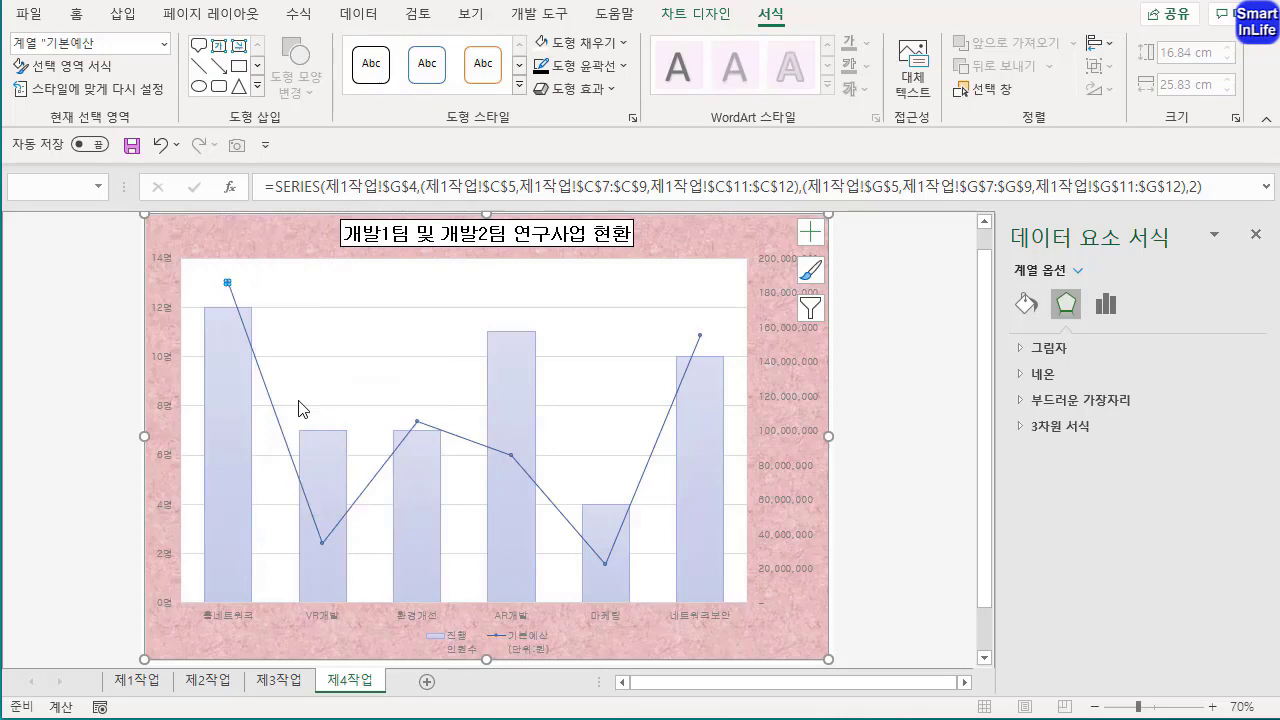
{"action": "left_click", "coordinate": [270, 288]}
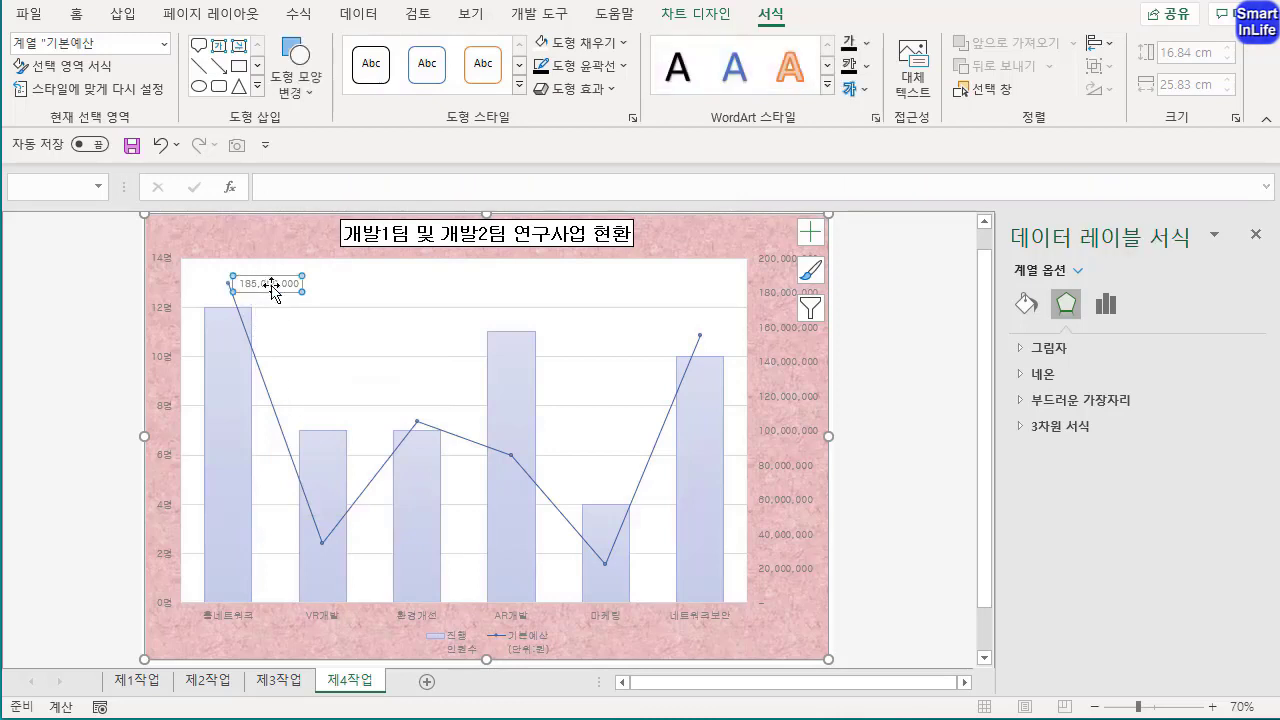
{"action": "left_click_drag", "start_coordinate": [270, 288], "coordinate": [233, 268]}
{"action": "left_click", "coordinate": [262, 279]}
{"action": "left_click", "coordinate": [257, 268]}
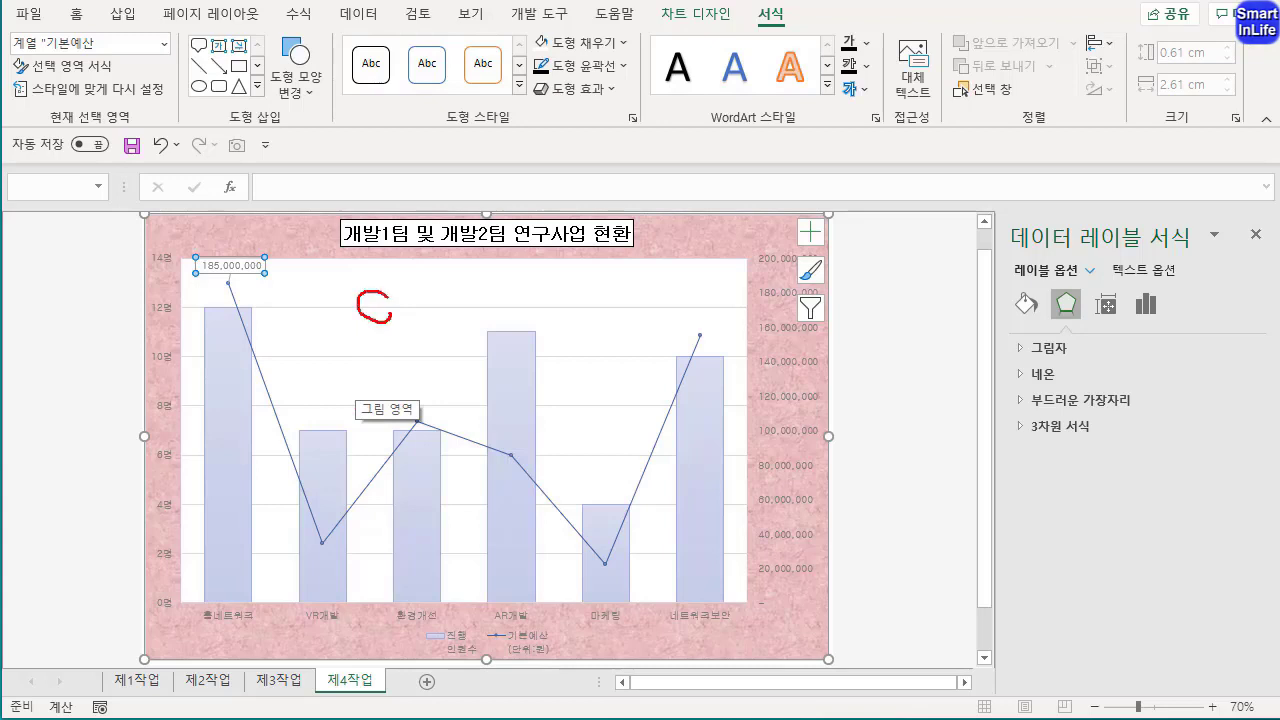
Change the major gridlines of the vertical value axis to a dashed line style
{"action": "left_click", "coordinate": [389, 307]}
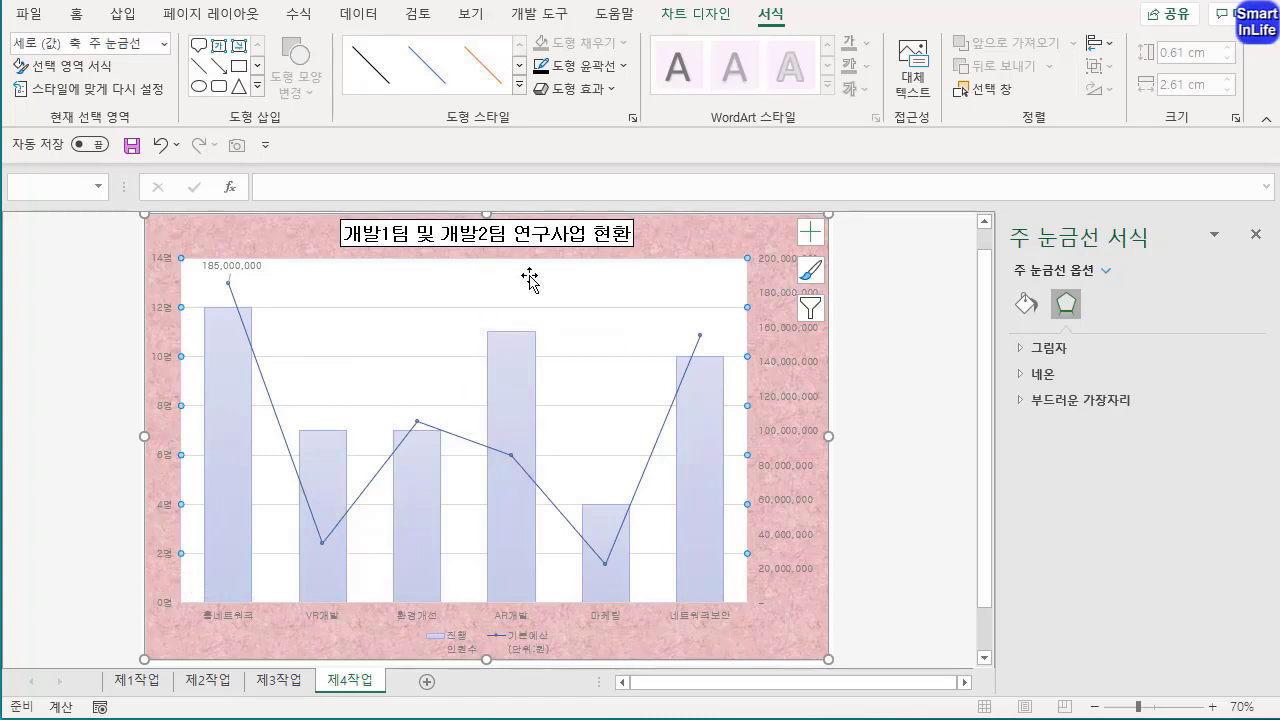
{"action": "left_click", "coordinate": [598, 67]}
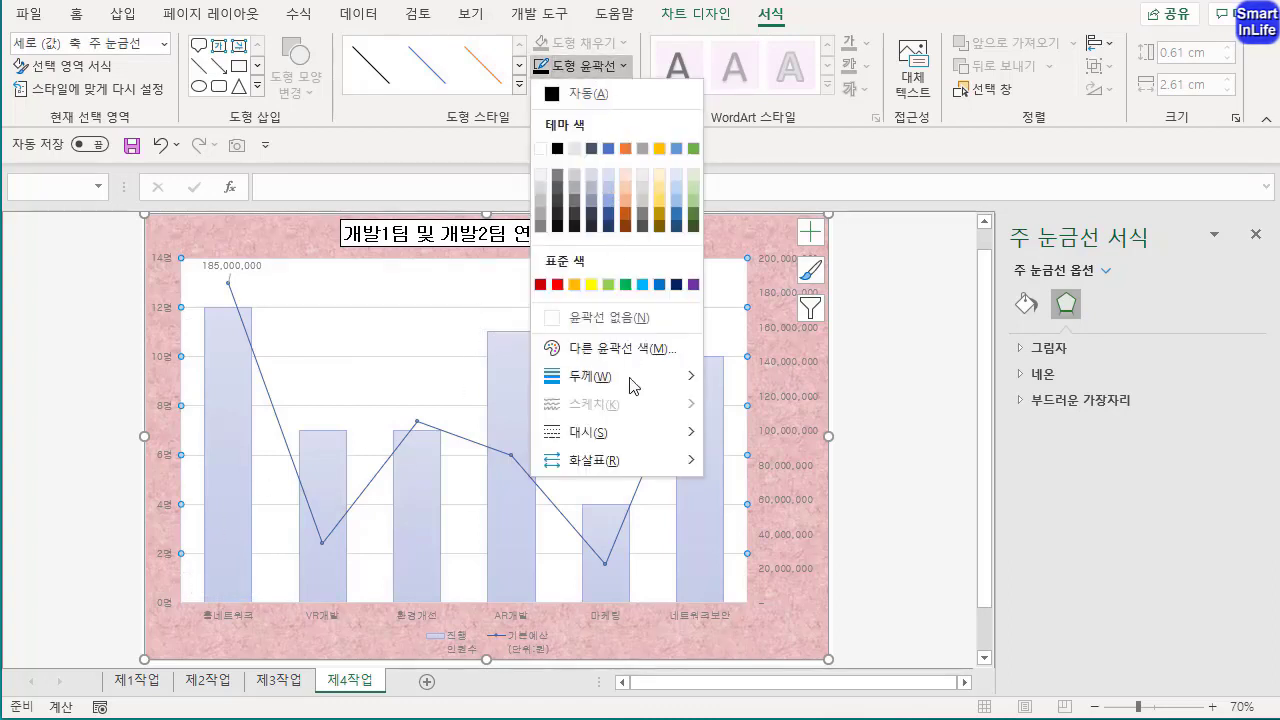
{"action": "mouse_move", "coordinate": [636, 430]}
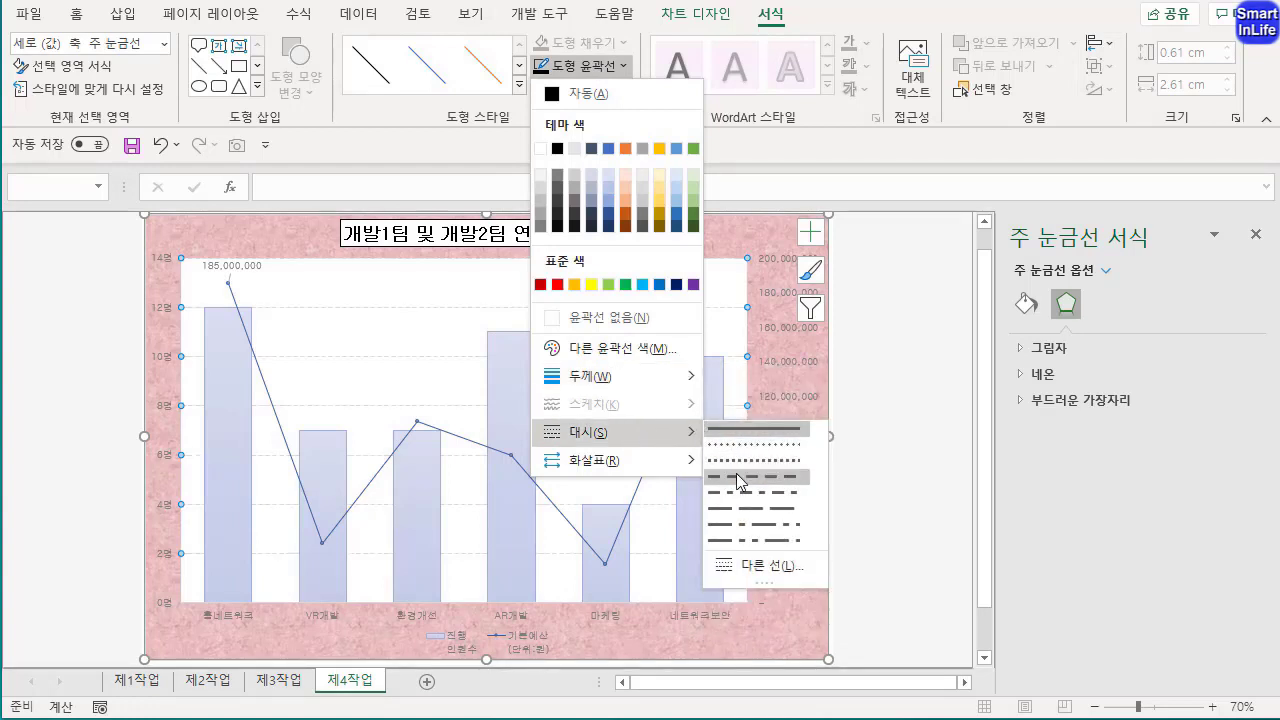
{"action": "left_click", "coordinate": [738, 476]}
{"action": "left_click", "coordinate": [738, 476]}
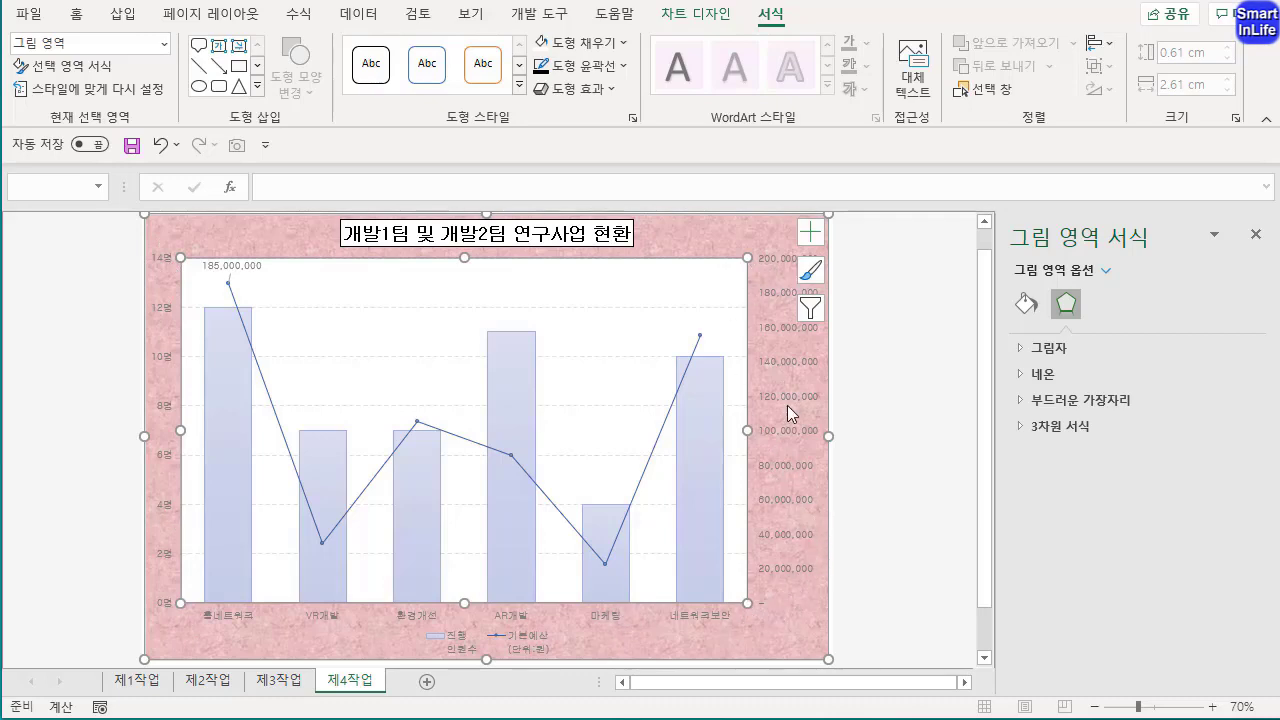
Check the number format of the 기본예산 cells on sheet 제1작업 and return to the chart on 제4작업
{"action": "left_click", "coordinate": [135, 683]}
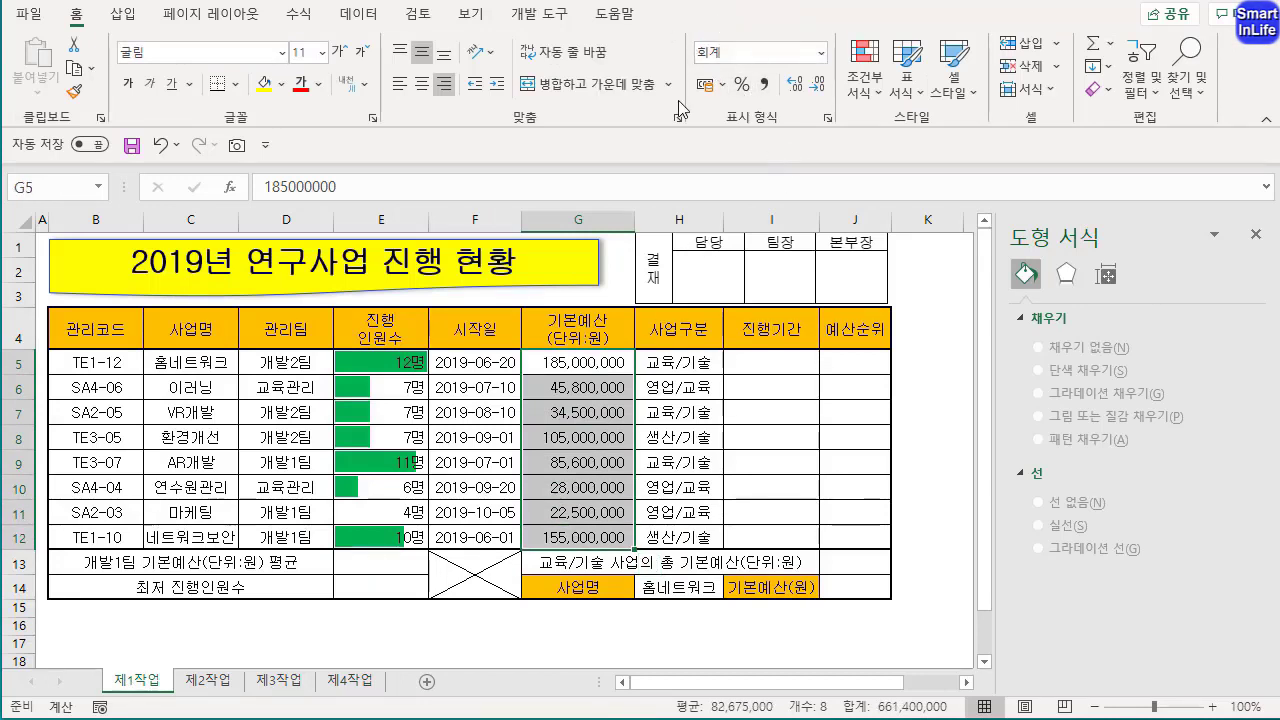
{"action": "left_click", "coordinate": [352, 680]}
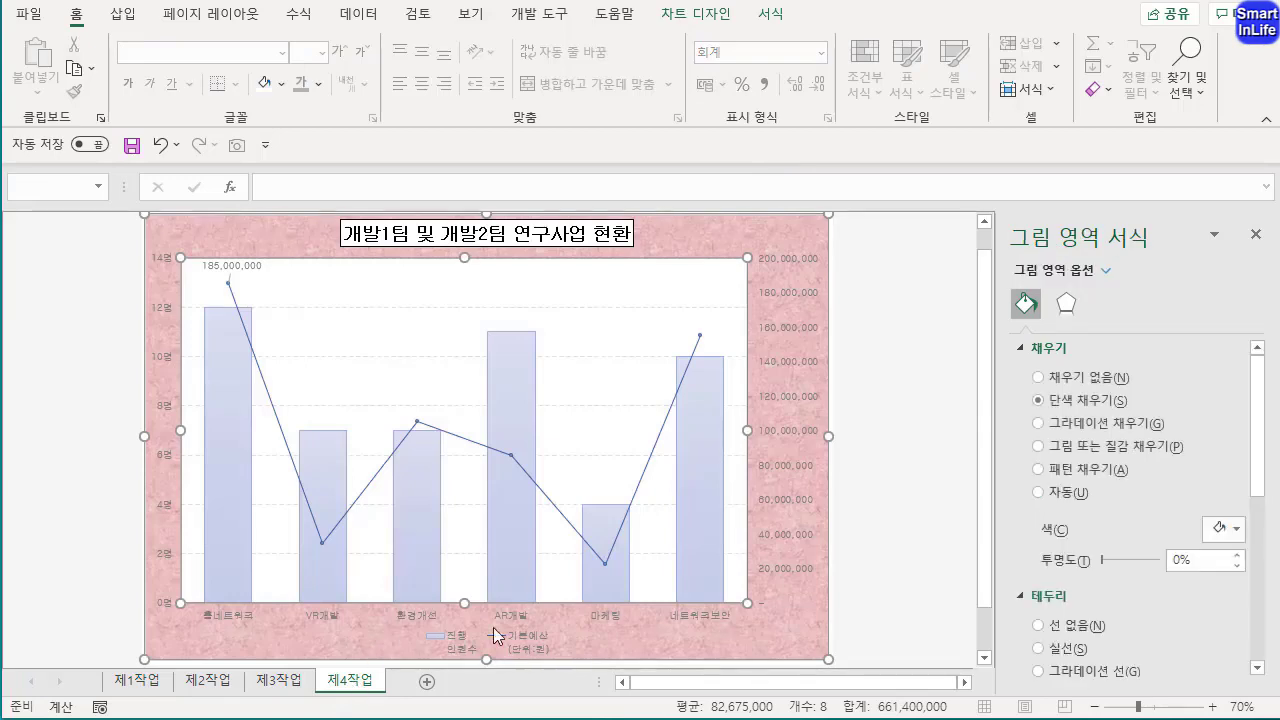
{"action": "left_click", "coordinate": [160, 684]}
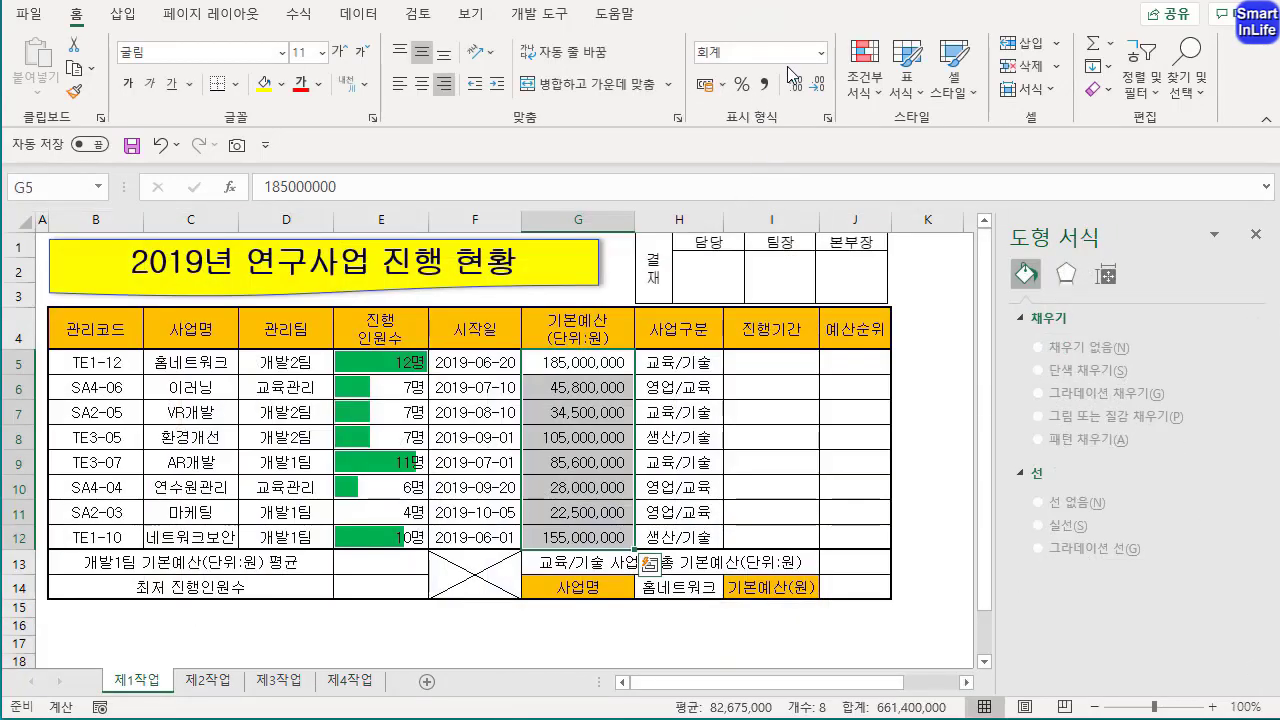
{"action": "left_click", "coordinate": [349, 680]}
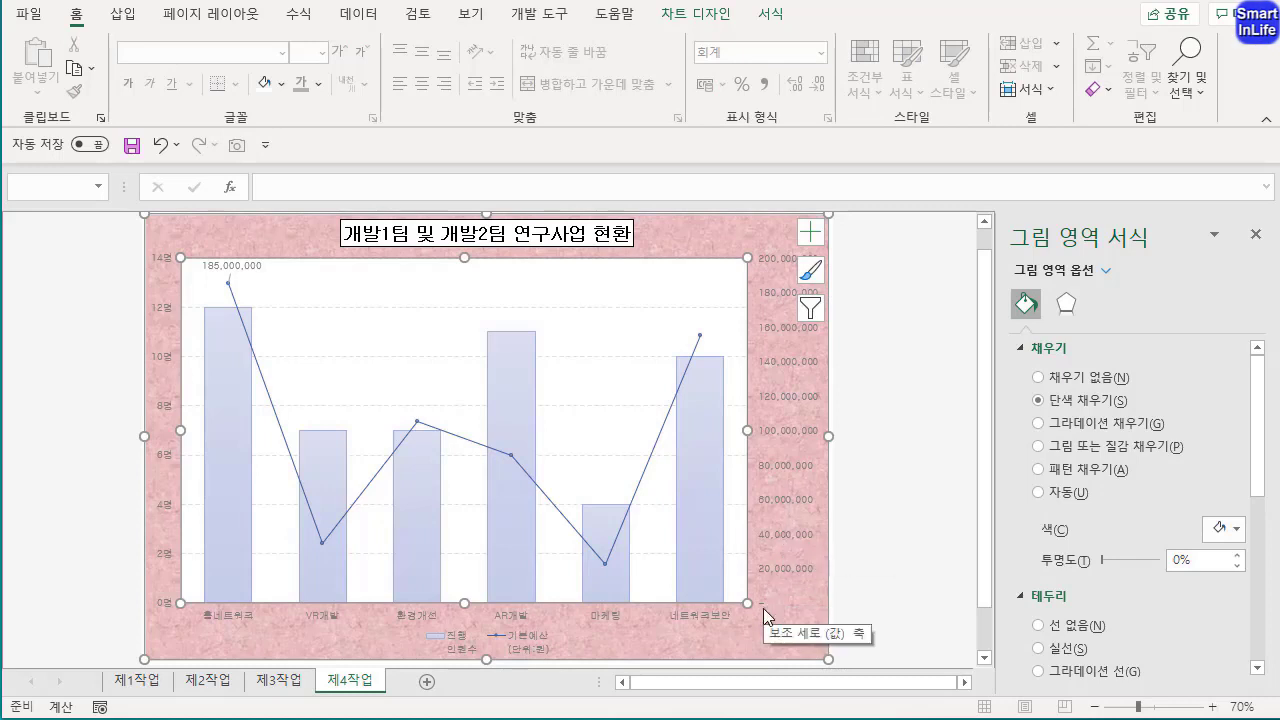
Set the maximum bound of the chart's secondary vertical value axis to 210000000
{"action": "left_click", "coordinate": [780, 496]}
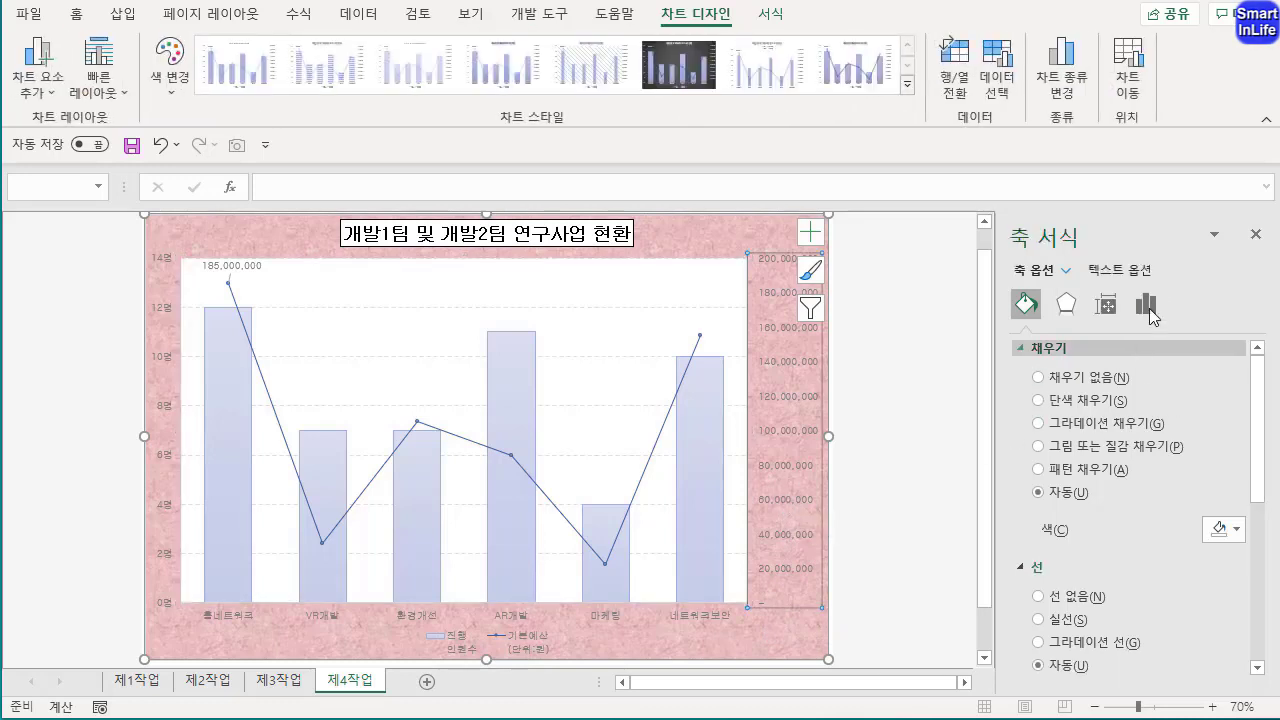
{"action": "left_click", "coordinate": [1147, 306]}
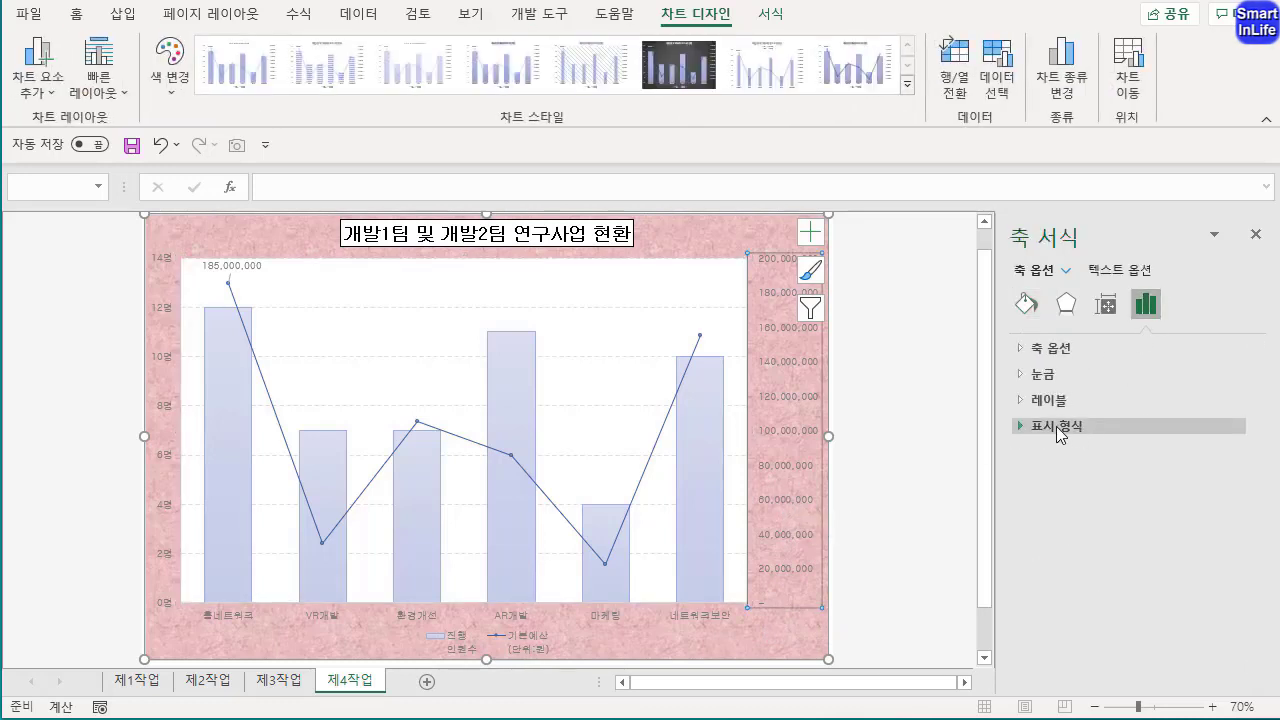
{"action": "left_click", "coordinate": [1058, 430]}
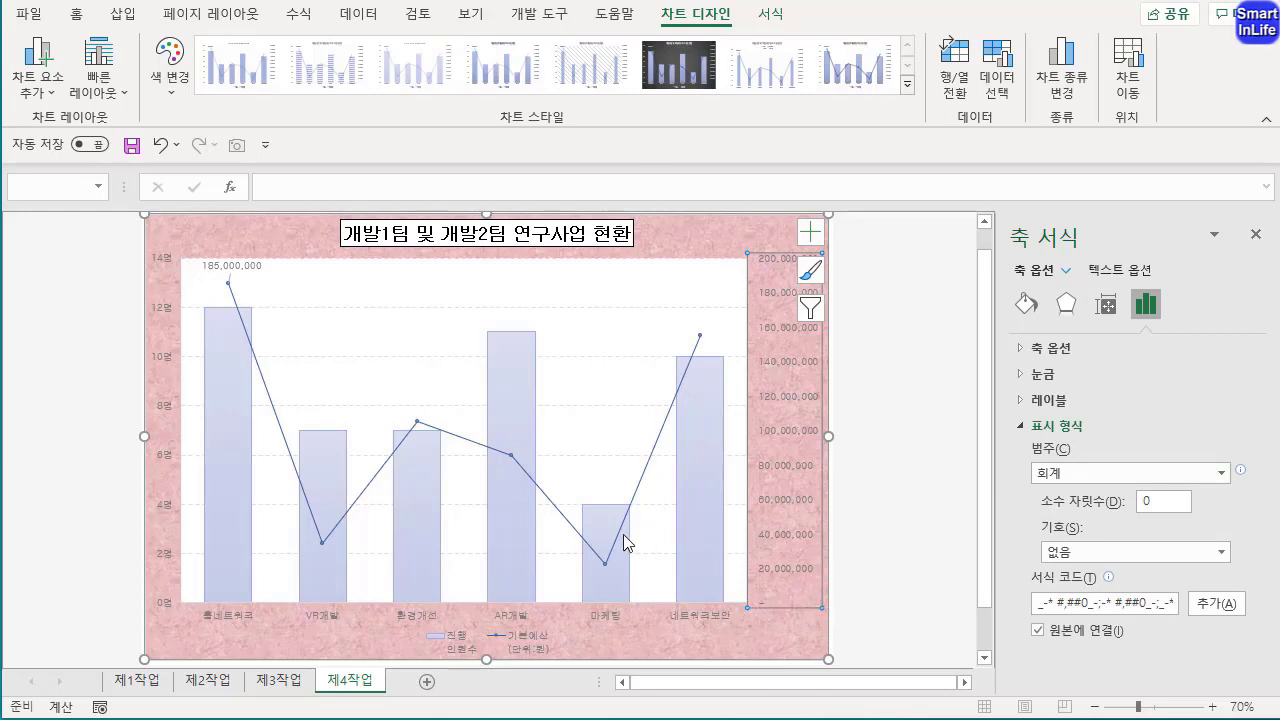
{"action": "left_click", "coordinate": [1030, 348]}
{"action": "left_click", "coordinate": [1124, 392]}
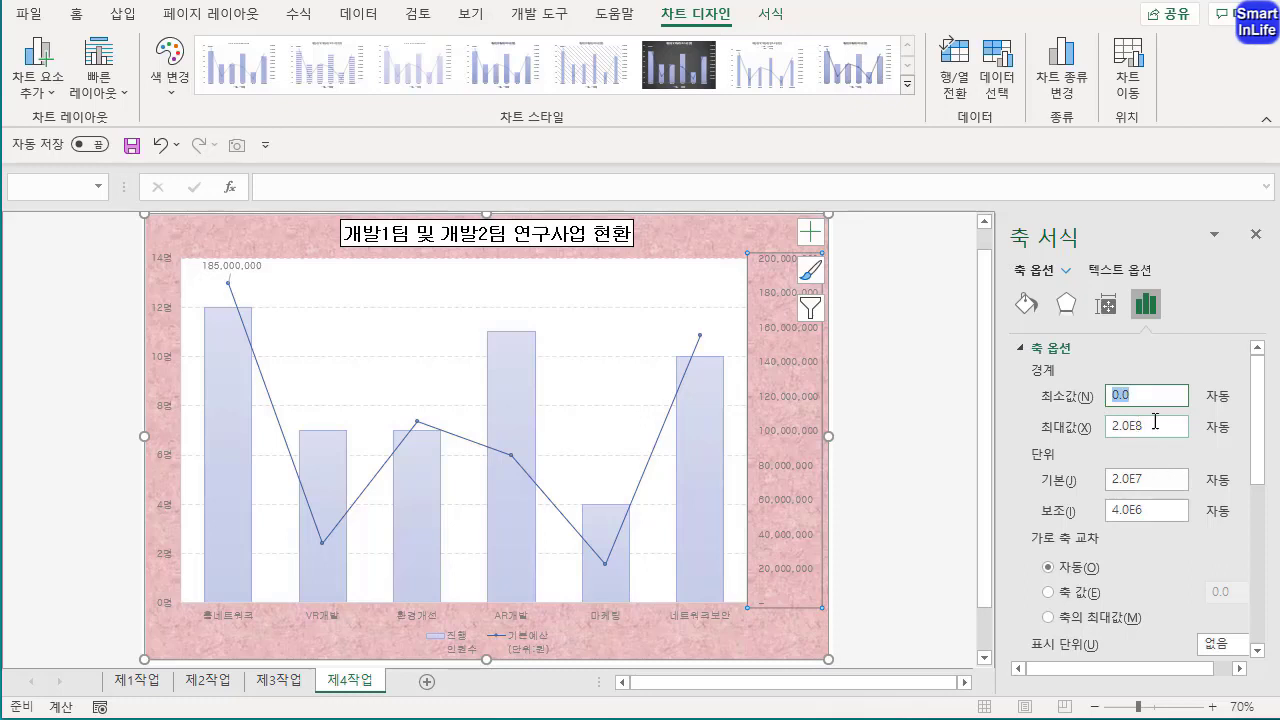
{"action": "key", "text": "Tab"}
{"action": "type", "text": "2"}
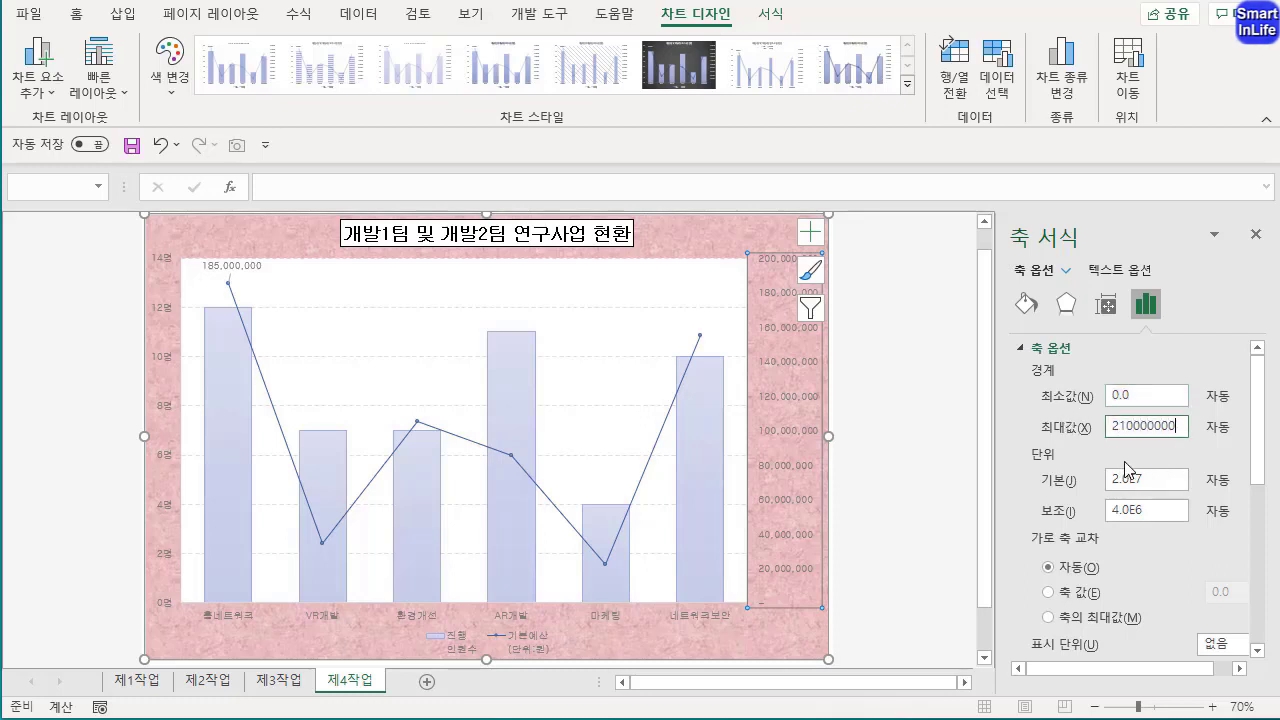
{"action": "type", "text": "10000000"}
{"action": "key", "text": "Return"}
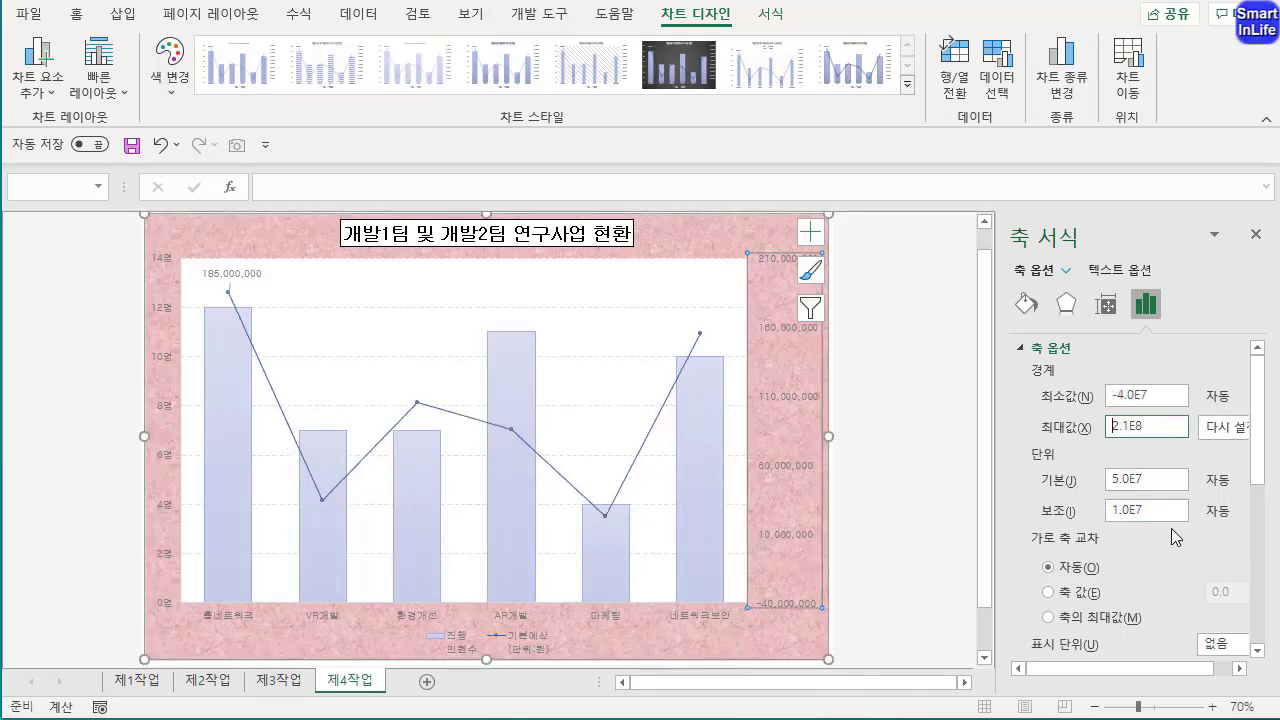
Set the major unit of the secondary vertical value axis to 30000000
{"action": "scroll", "coordinate": [1160, 490], "scroll_direction": "down", "scroll_amount": 1}
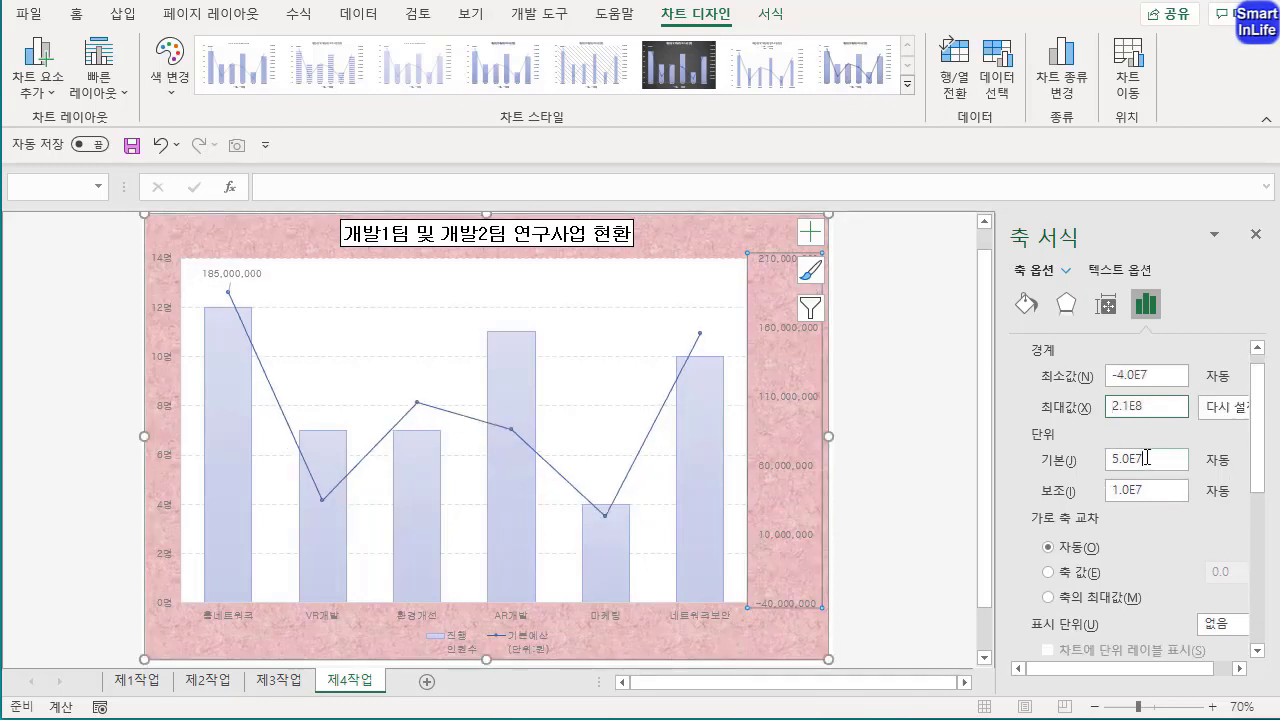
{"action": "left_click_drag", "start_coordinate": [1147, 457], "coordinate": [1100, 458]}
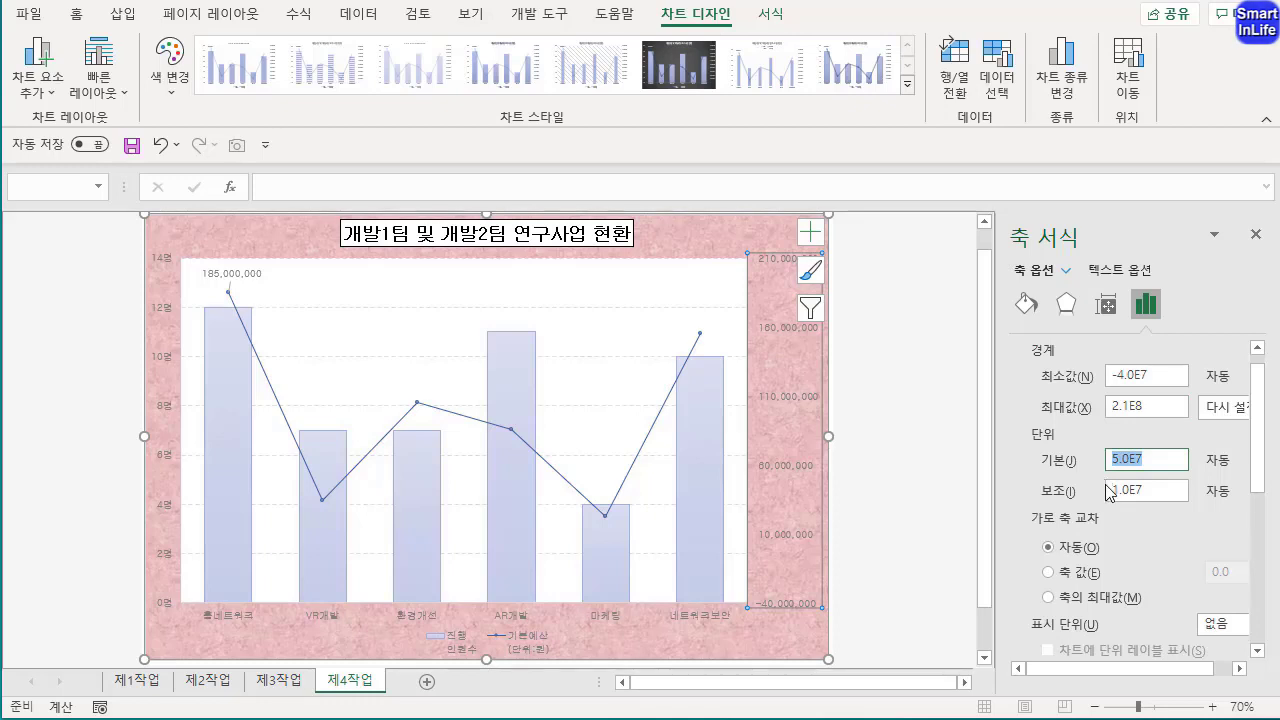
{"action": "type", "text": "30000000"}
{"action": "key", "text": "Return"}
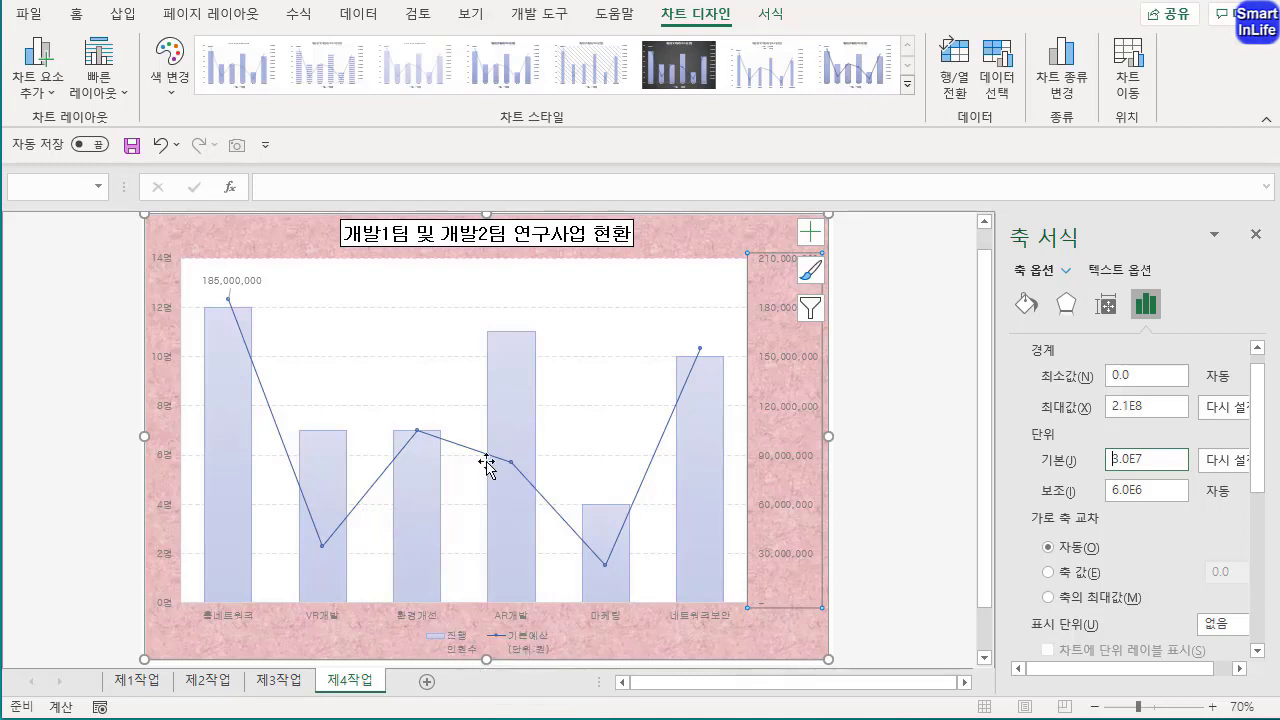
In the chart's data source, replace the series name of 진행인원수 with the literal text 진행 인원수
{"action": "right_click", "coordinate": [598, 280]}
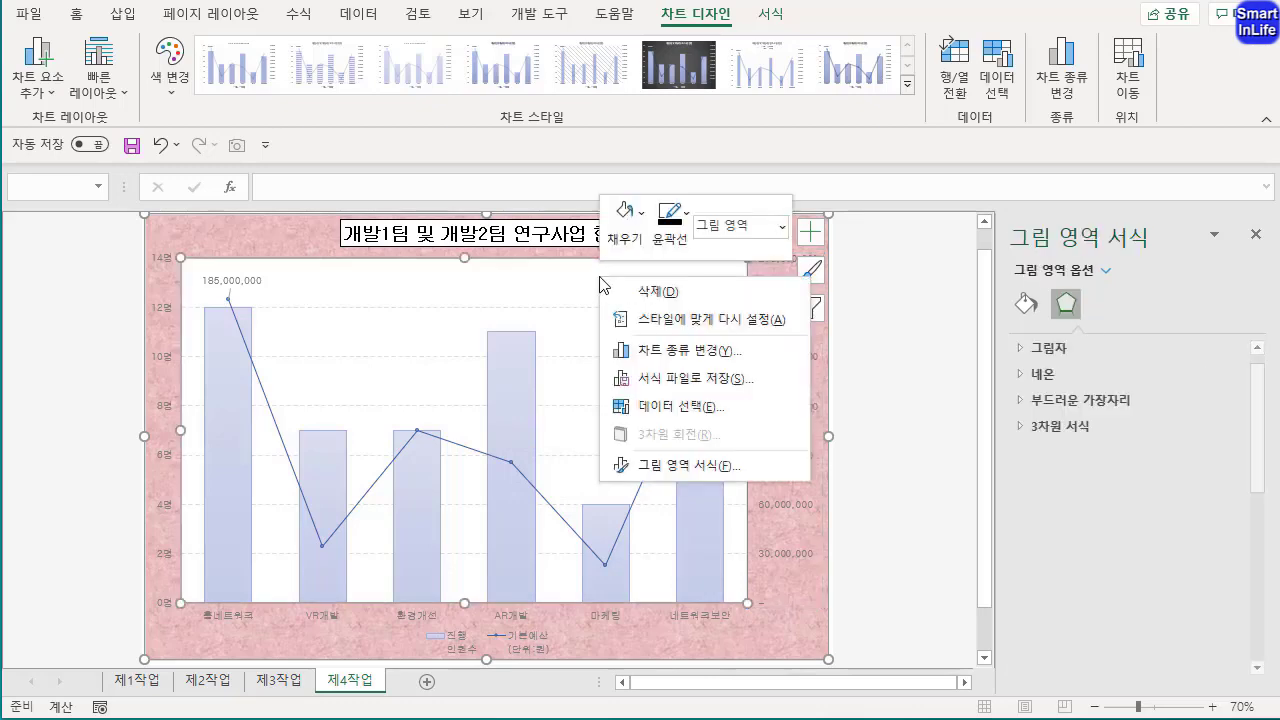
{"action": "left_click", "coordinate": [682, 404]}
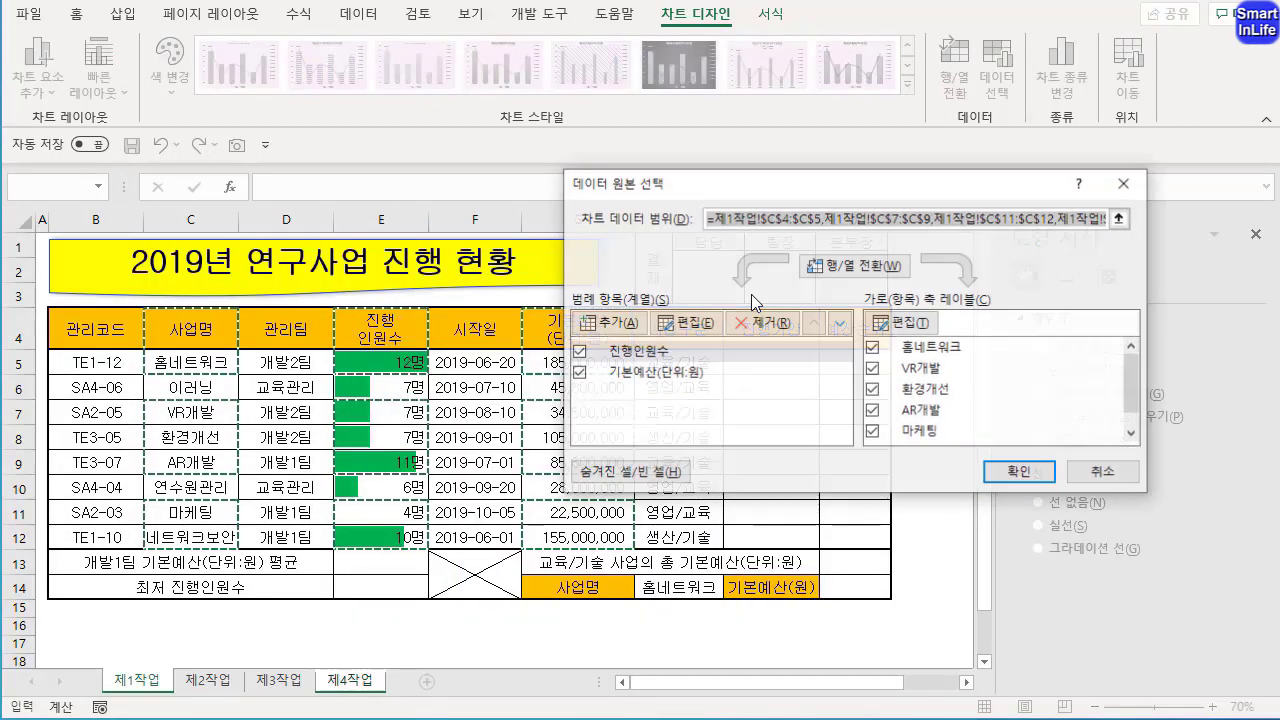
{"action": "key", "text": "ctrl+2"}
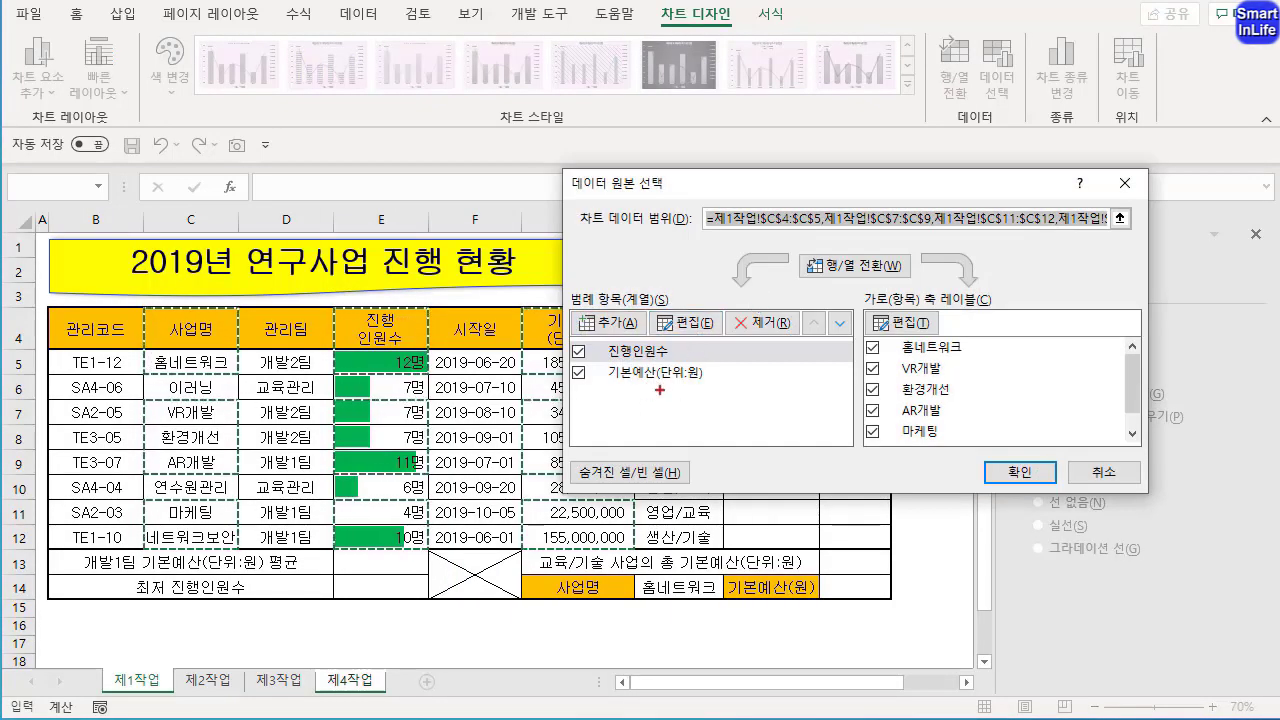
{"action": "left_click_drag", "start_coordinate": [667, 389], "coordinate": [644, 375]}
{"action": "left_click_drag", "start_coordinate": [377, 293], "coordinate": [379, 342]}
{"action": "left_click_drag", "start_coordinate": [541, 357], "coordinate": [556, 292]}
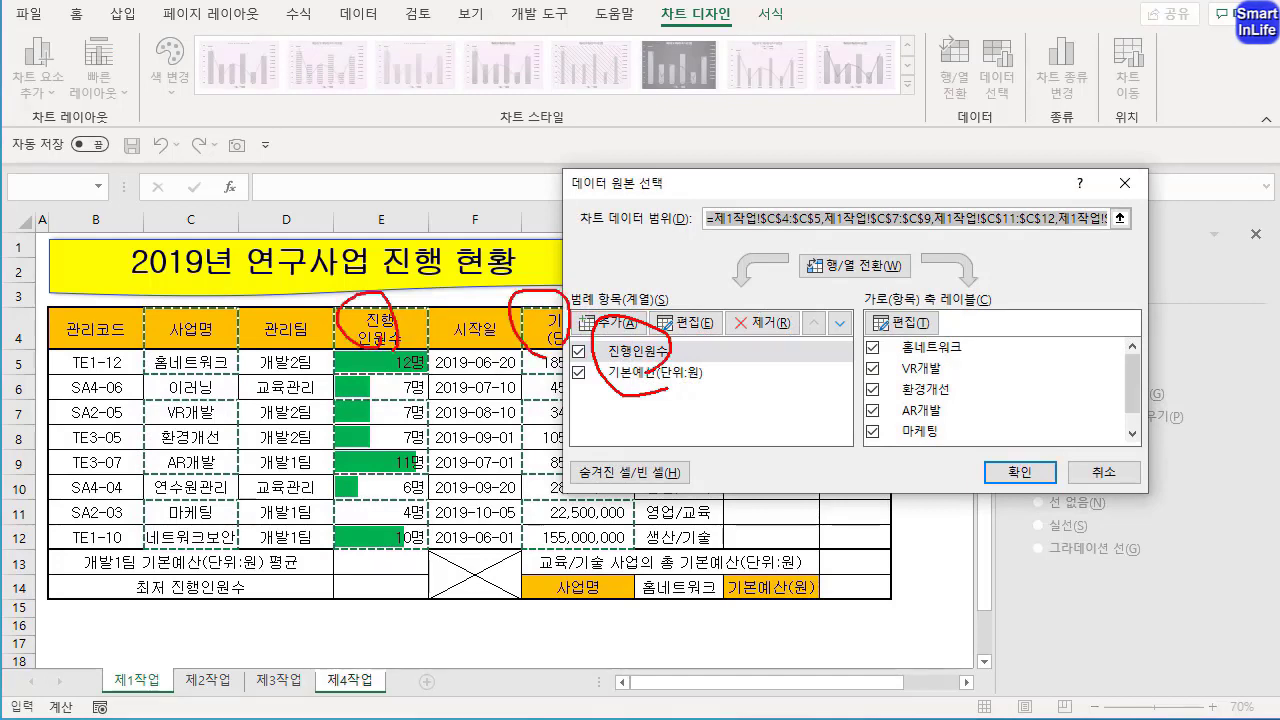
{"action": "key", "text": "Escape"}
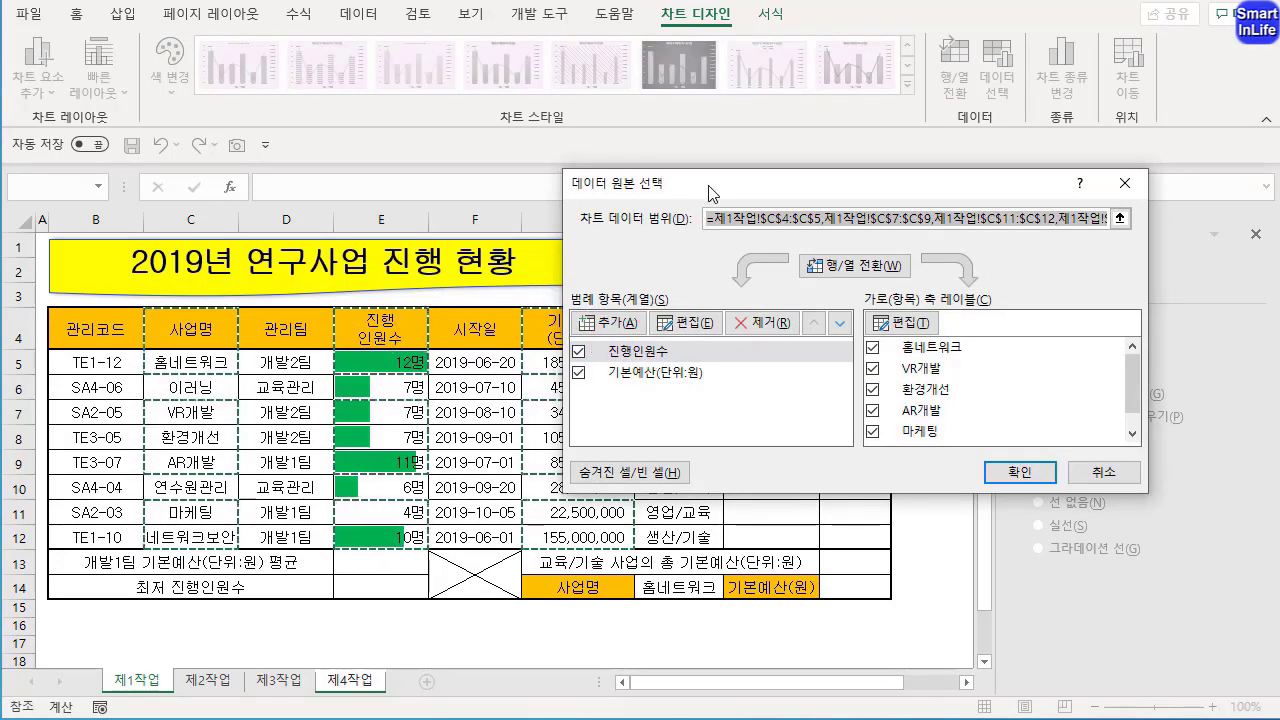
{"action": "left_click_drag", "start_coordinate": [712, 190], "coordinate": [762, 254]}
{"action": "left_click", "coordinate": [679, 416]}
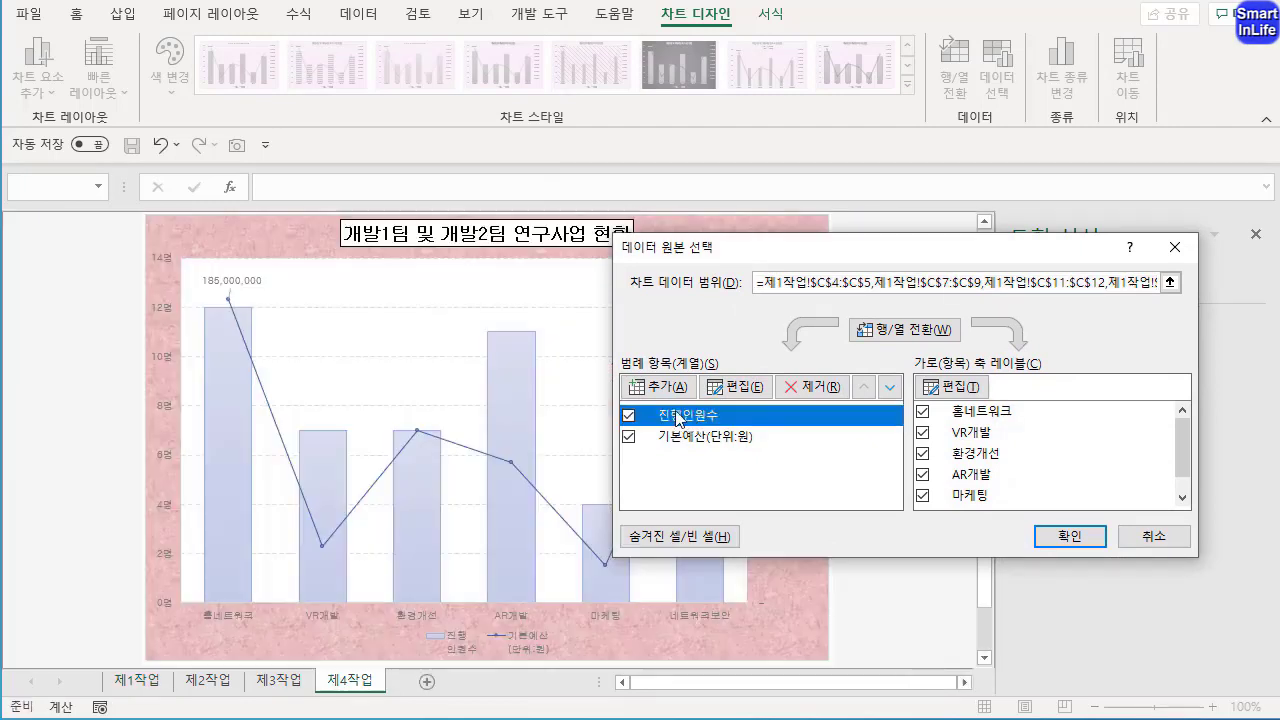
{"action": "left_click", "coordinate": [733, 386]}
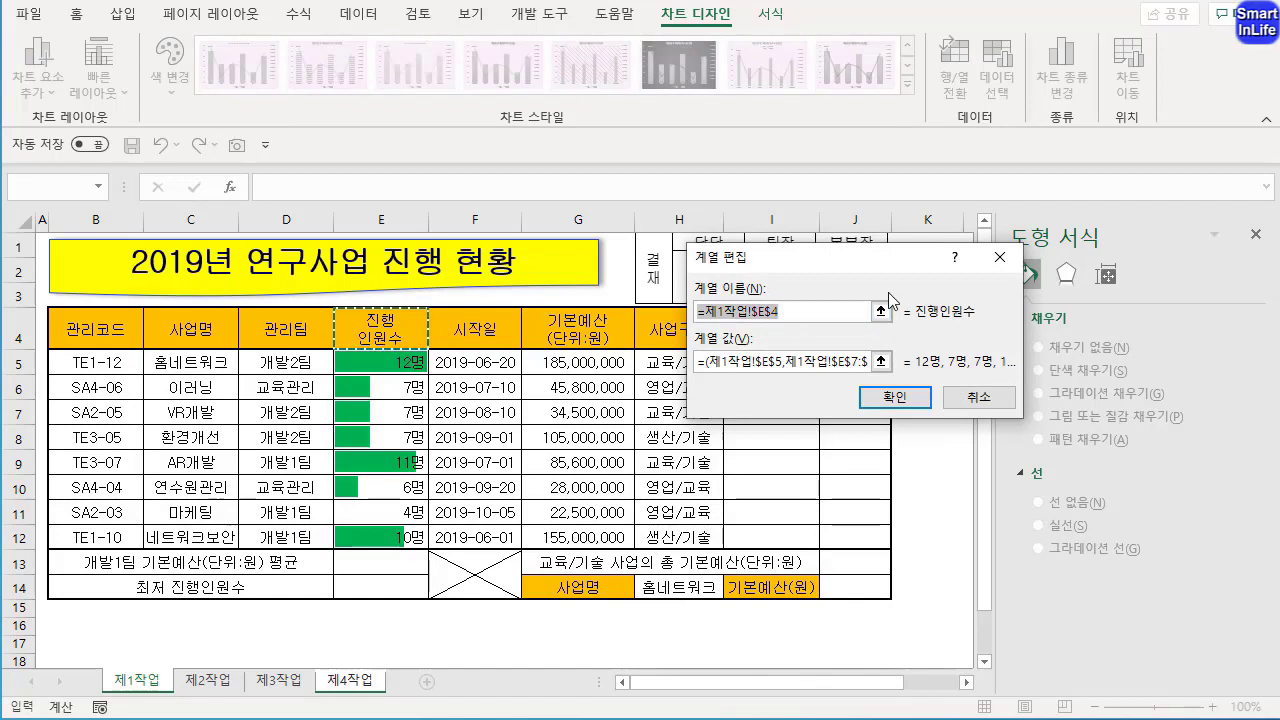
{"action": "type", "text": "진행 인원"}
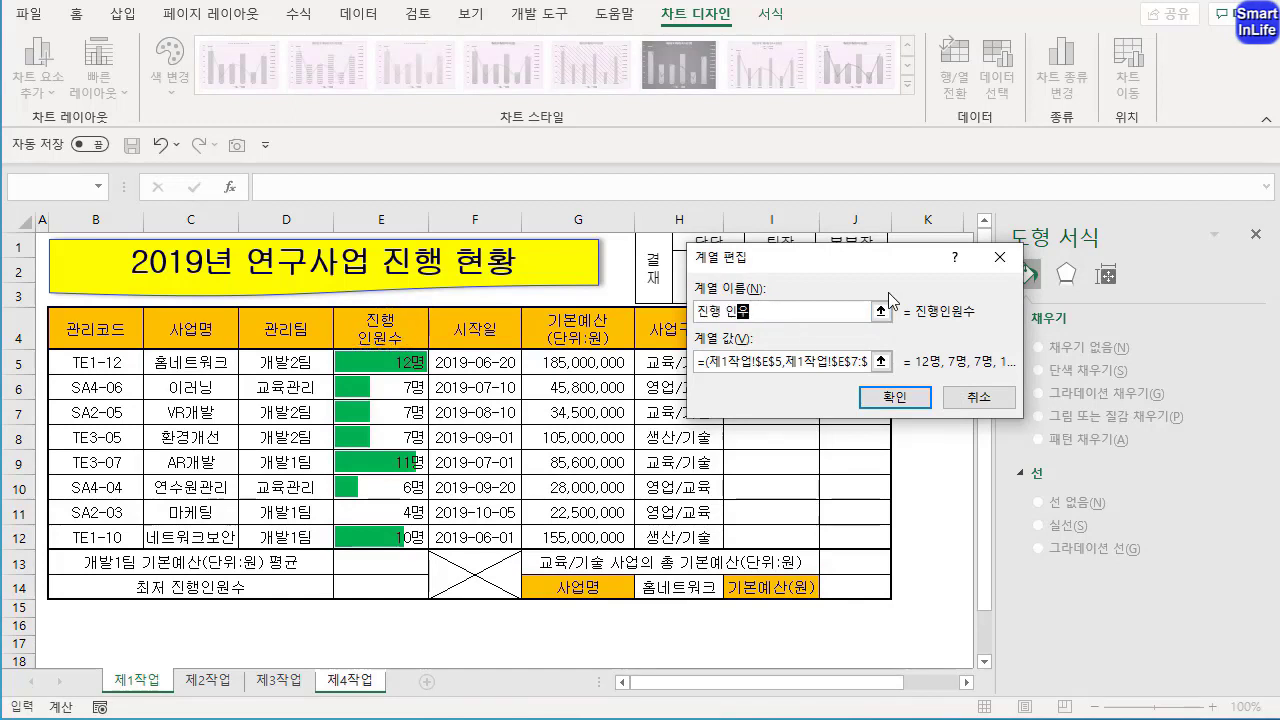
{"action": "type", "text": "수"}
{"action": "left_click", "coordinate": [894, 397]}
Replace the series name of the budget line with the literal text 기본예산(단위:원) and apply the data source changes
{"action": "left_click", "coordinate": [745, 436]}
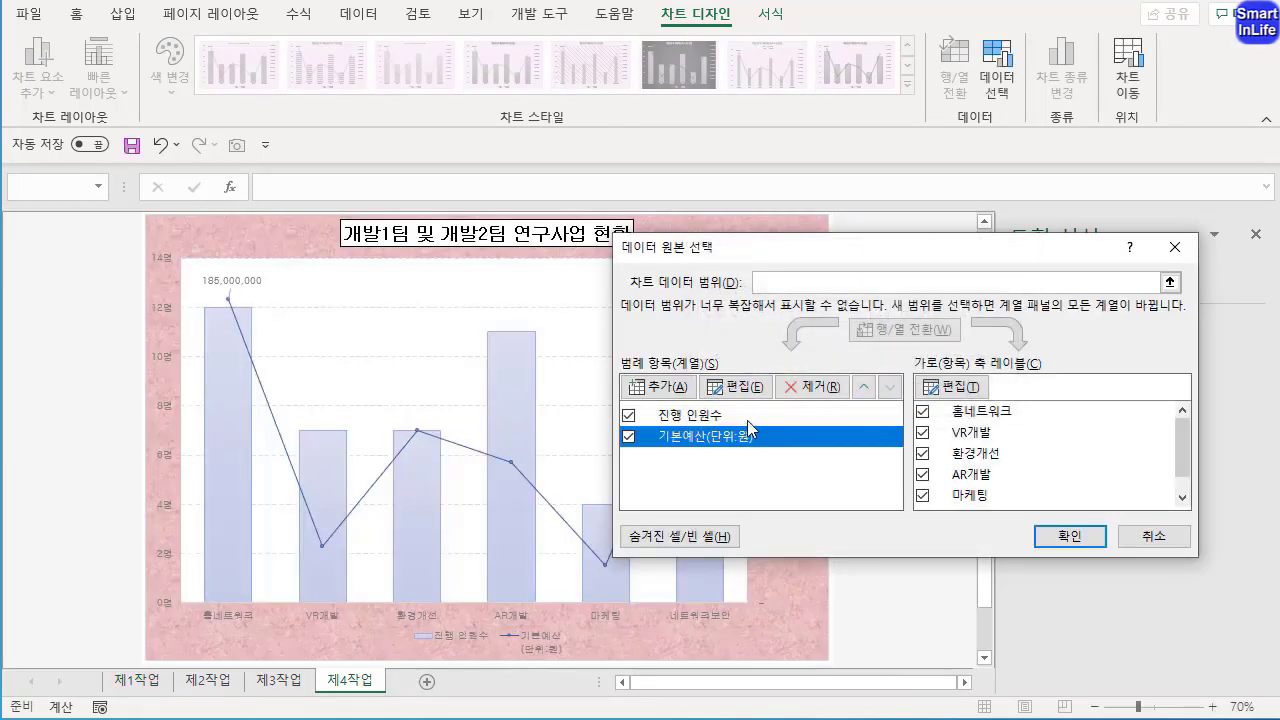
{"action": "left_click", "coordinate": [740, 386]}
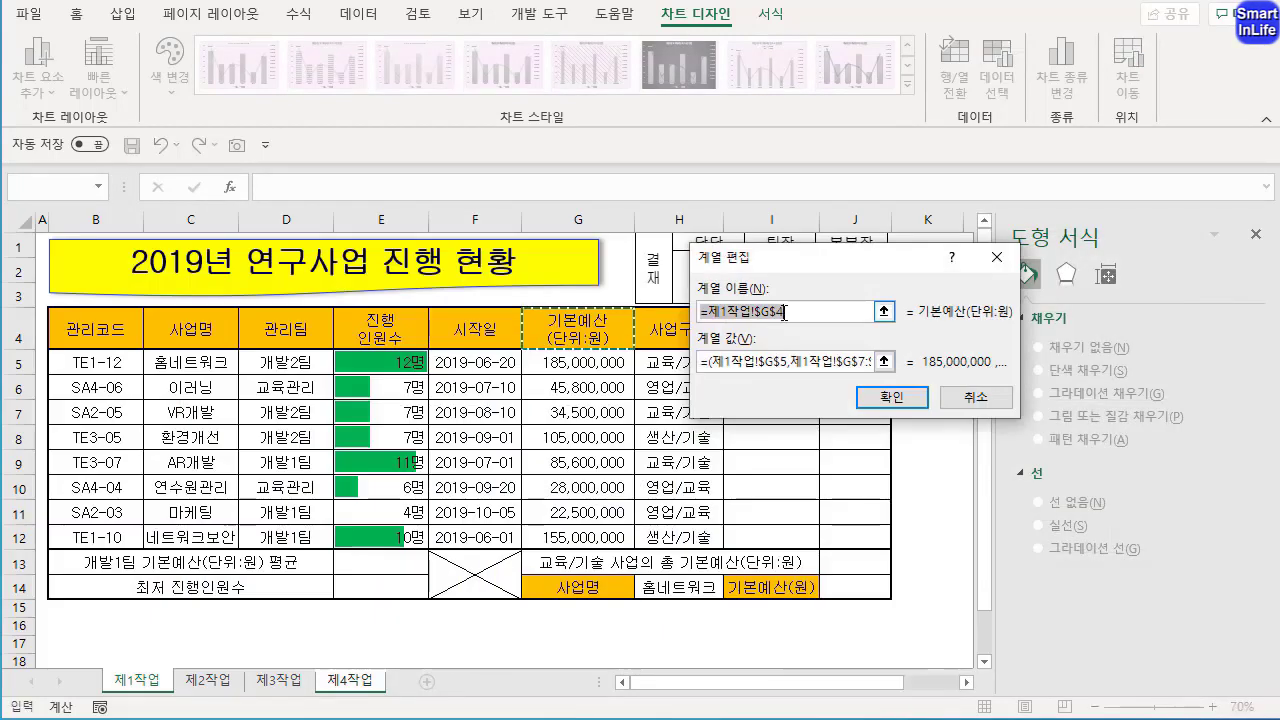
{"action": "type", "text": "기본예산("}
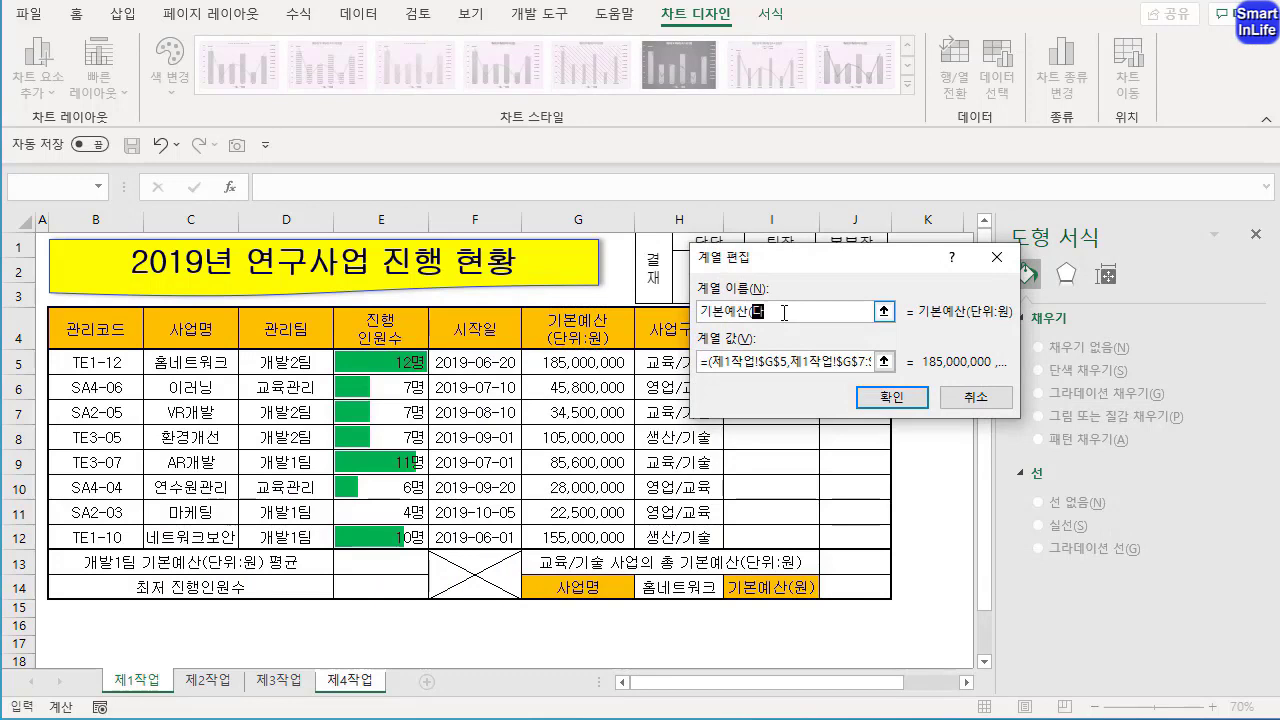
{"action": "type", "text": "단위:원)"}
{"action": "key", "text": "Return"}
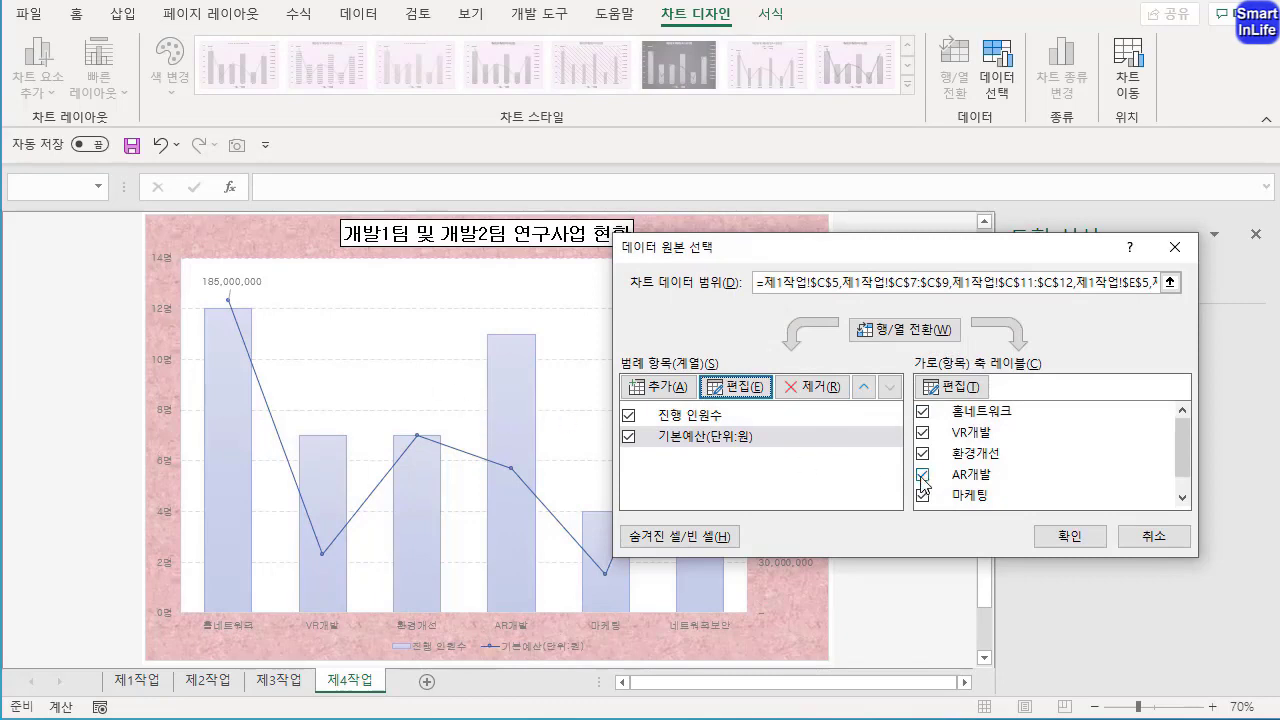
{"action": "left_click", "coordinate": [1066, 538]}
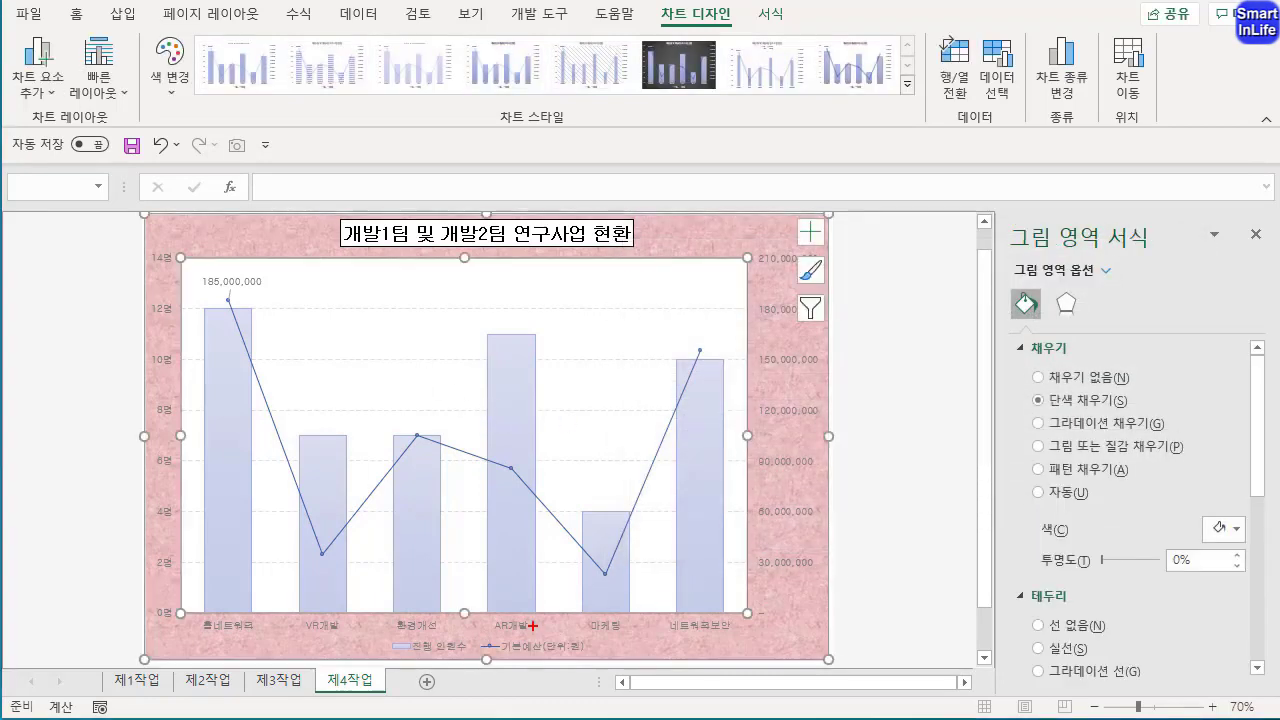
{"action": "mouse_move", "coordinate": [497, 655]}
{"action": "left_mouse_down"}
{"action": "mouse_move", "coordinate": [402, 660]}
{"action": "mouse_move", "coordinate": [447, 674]}
{"action": "left_mouse_up"}
{"action": "mouse_move", "coordinate": [548, 664]}
{"action": "left_mouse_down"}
{"action": "mouse_move", "coordinate": [512, 605]}
{"action": "mouse_move", "coordinate": [522, 667]}
{"action": "left_mouse_up"}
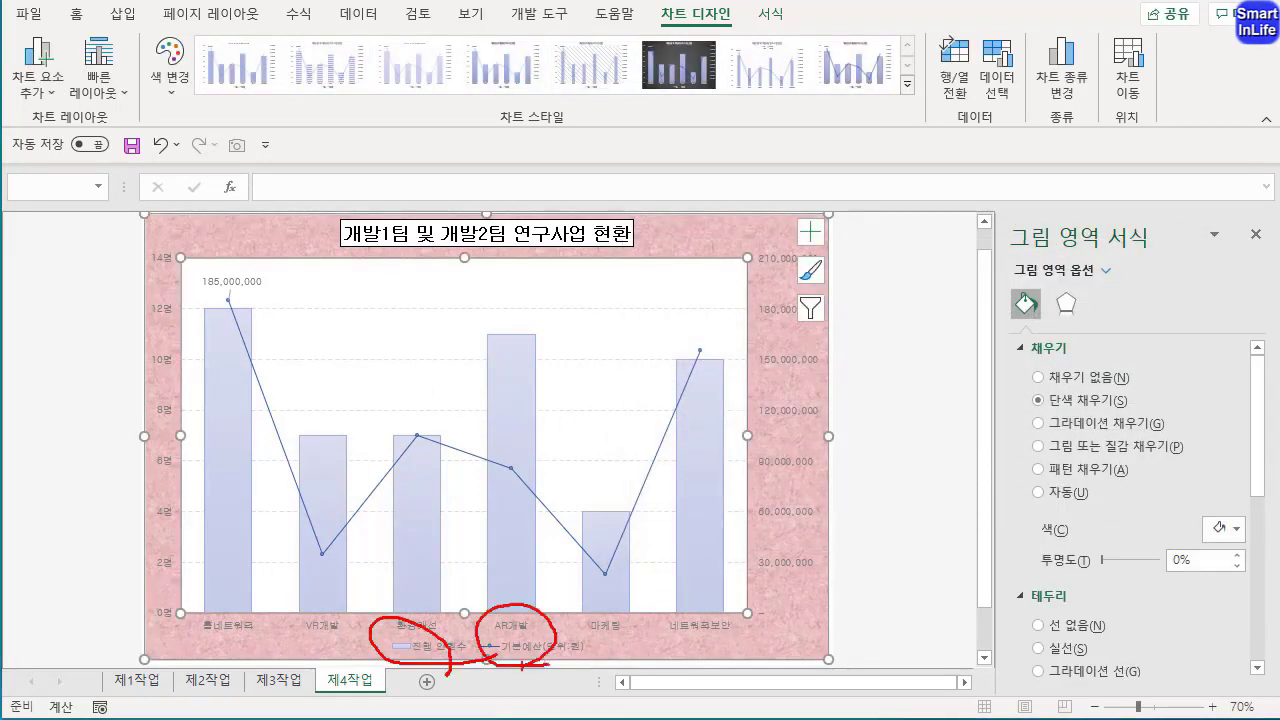
{"action": "key", "text": "Escape"}
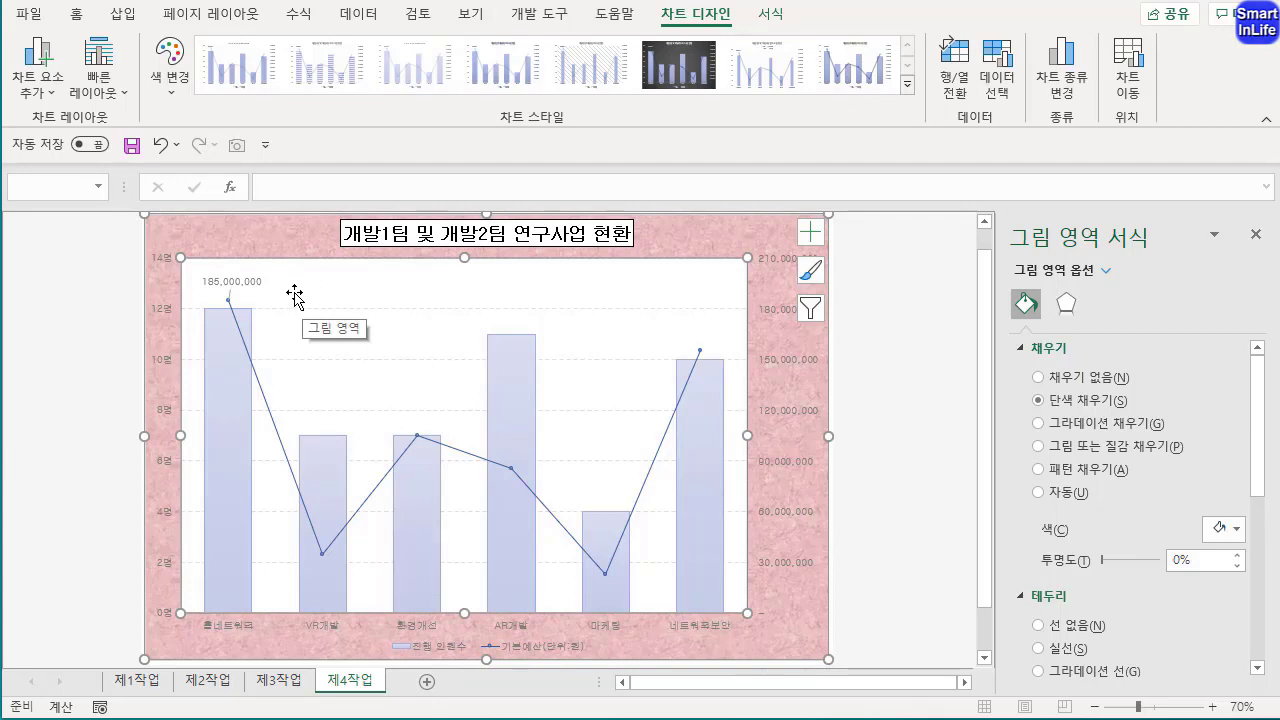
Draw a rounded rectangular callout about 3.6 cm wide and 1.25 cm high in the plot area beside the 홈네트워크 data label
{"action": "left_click", "coordinate": [123, 14]}
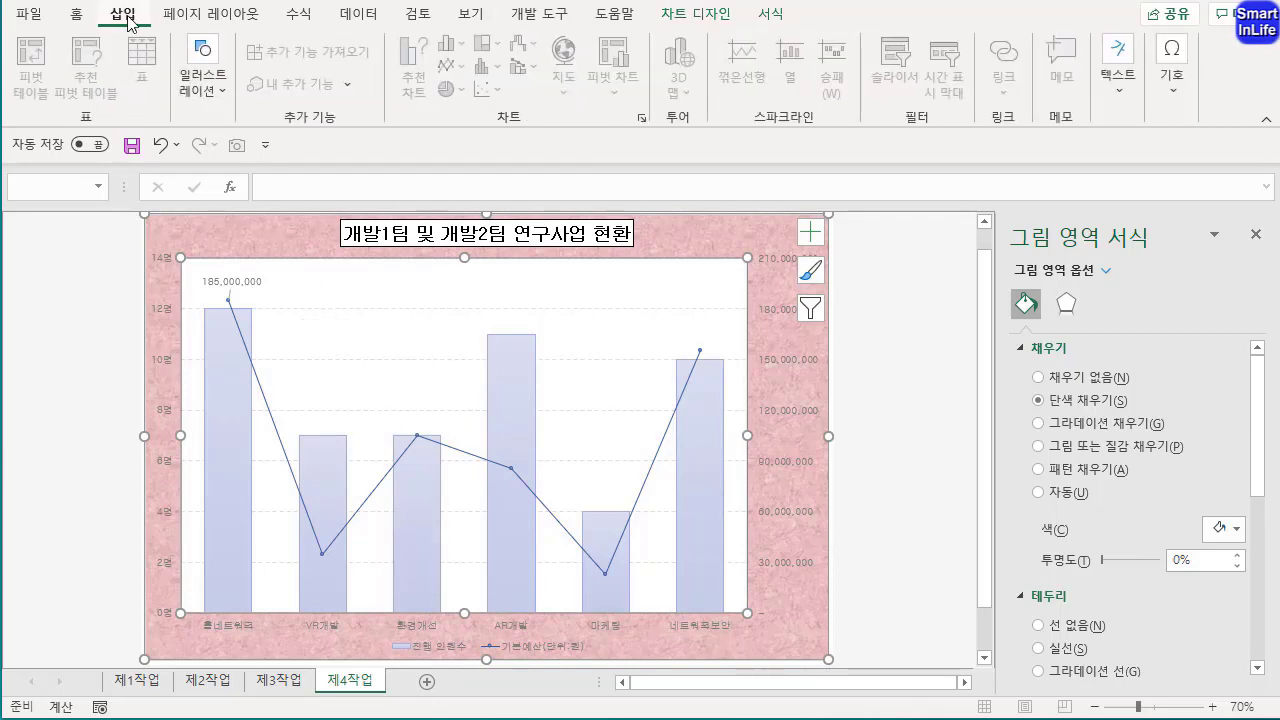
{"action": "left_click", "coordinate": [224, 85]}
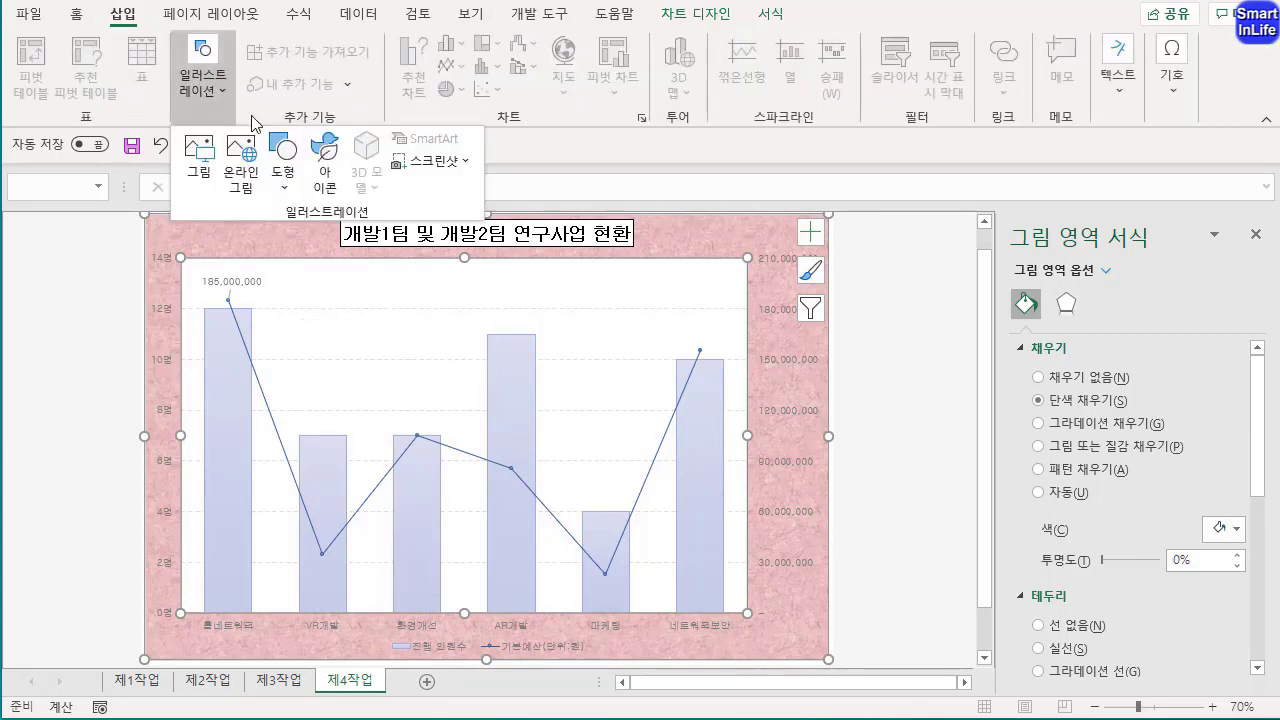
{"action": "left_click_drag", "start_coordinate": [214, 108], "coordinate": [192, 110]}
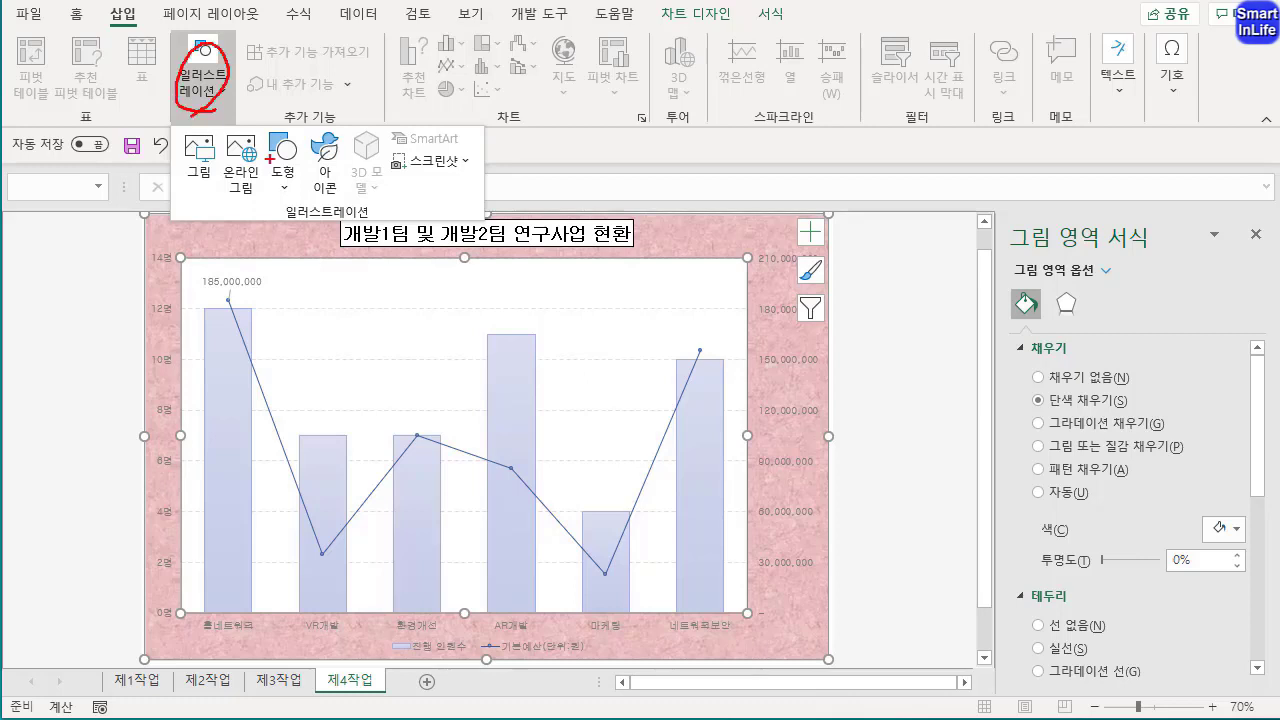
{"action": "key", "text": "Escape"}
{"action": "left_click", "coordinate": [210, 98]}
{"action": "left_click", "coordinate": [298, 168]}
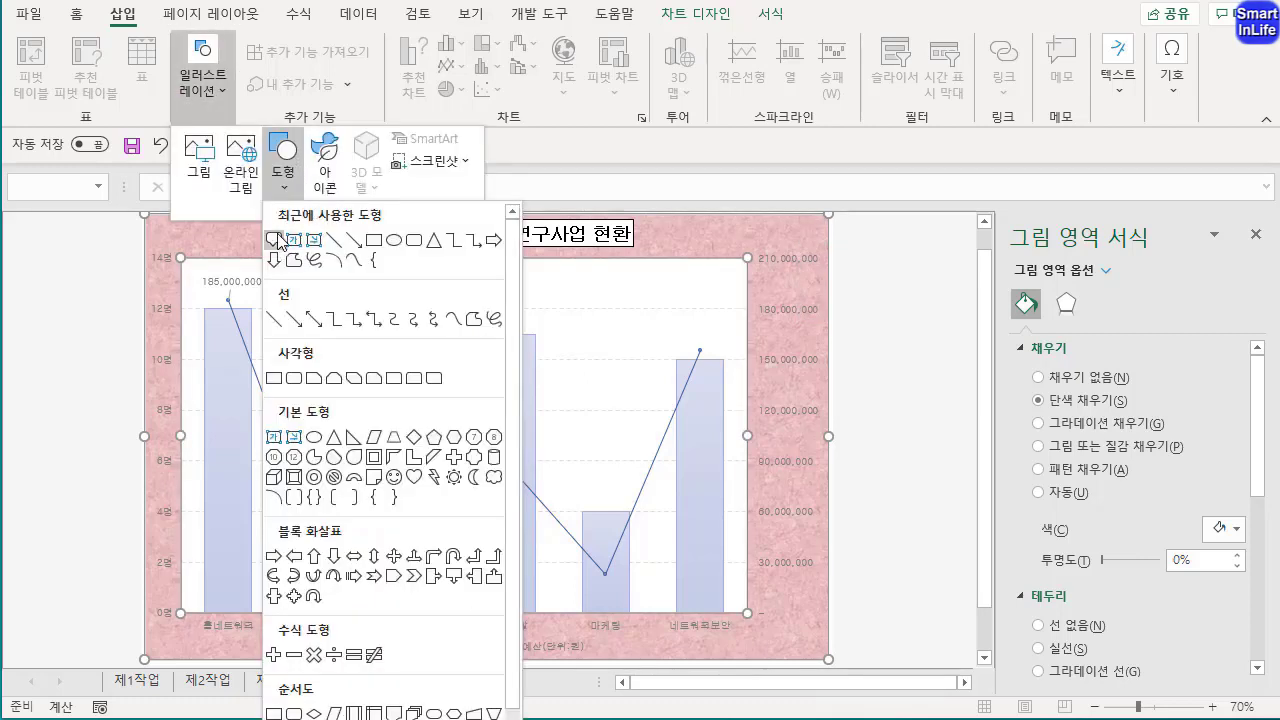
{"action": "left_click_drag", "start_coordinate": [511, 296], "coordinate": [537, 493]}
{"action": "scroll", "coordinate": [290, 200], "scroll_direction": "up", "scroll_amount": 3}
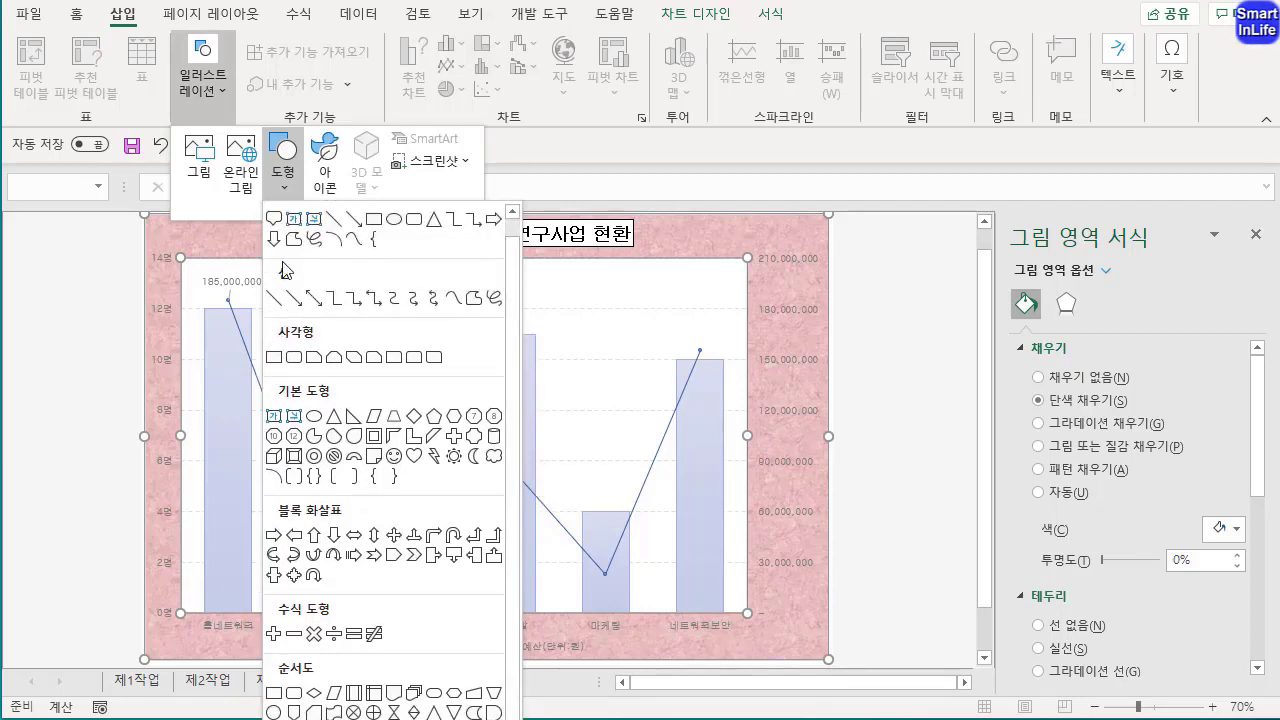
{"action": "left_click_drag", "start_coordinate": [513, 300], "coordinate": [518, 232]}
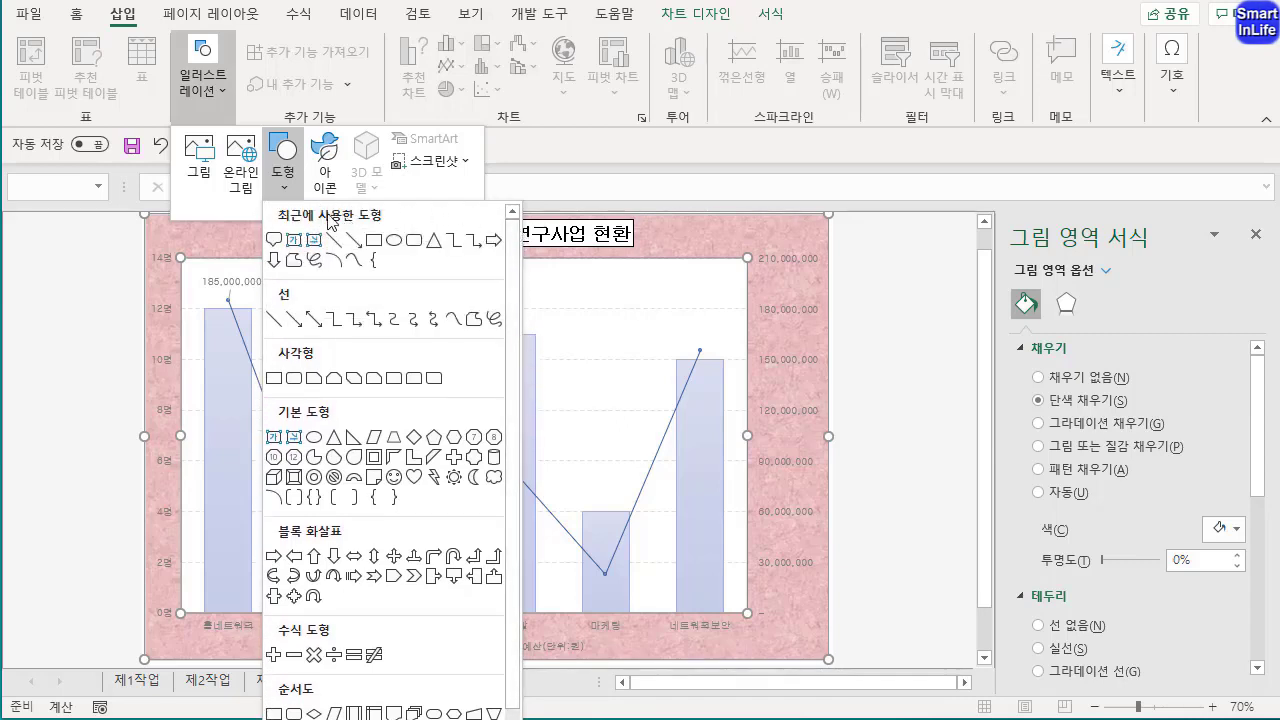
{"action": "left_click", "coordinate": [276, 240]}
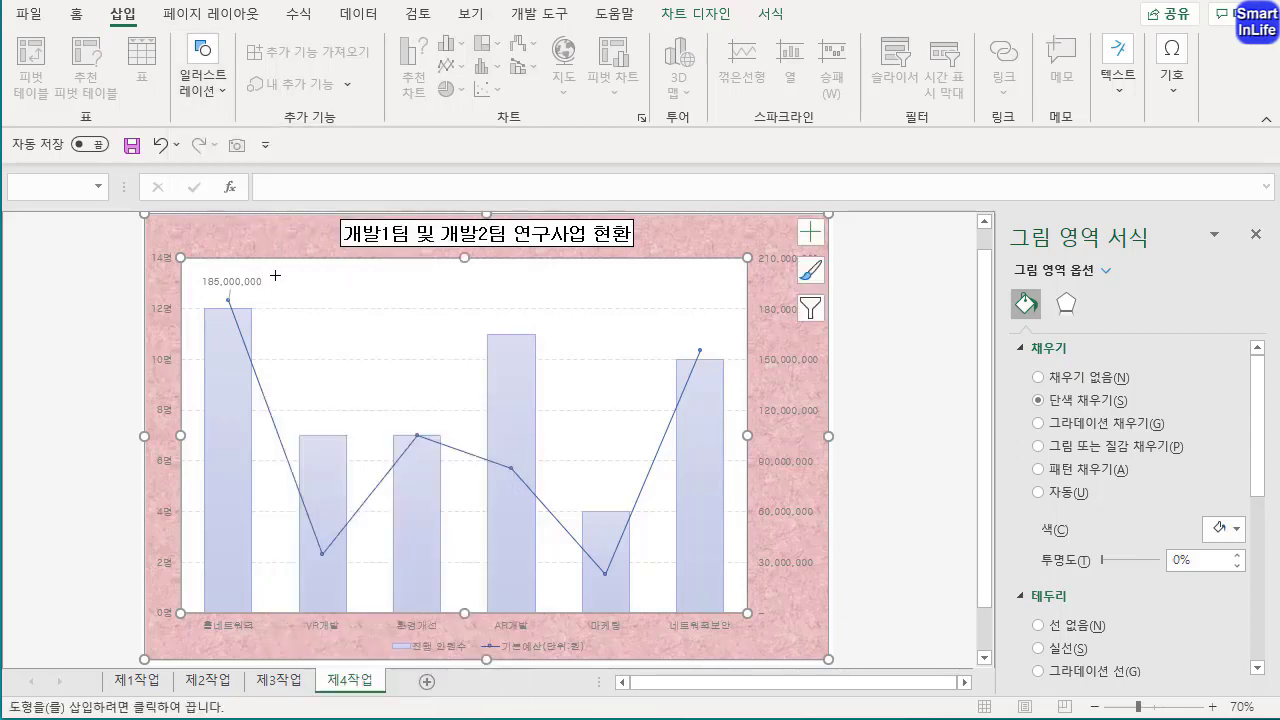
{"action": "left_click_drag", "start_coordinate": [297, 264], "coordinate": [391, 297]}
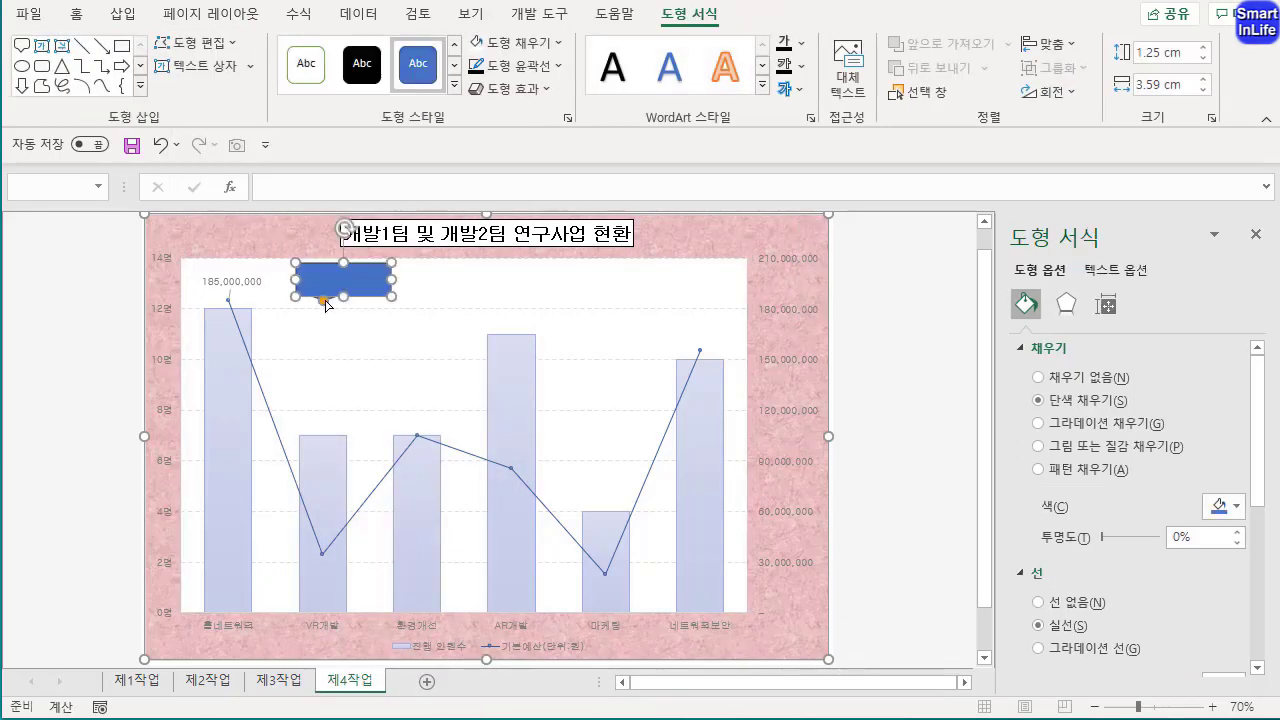
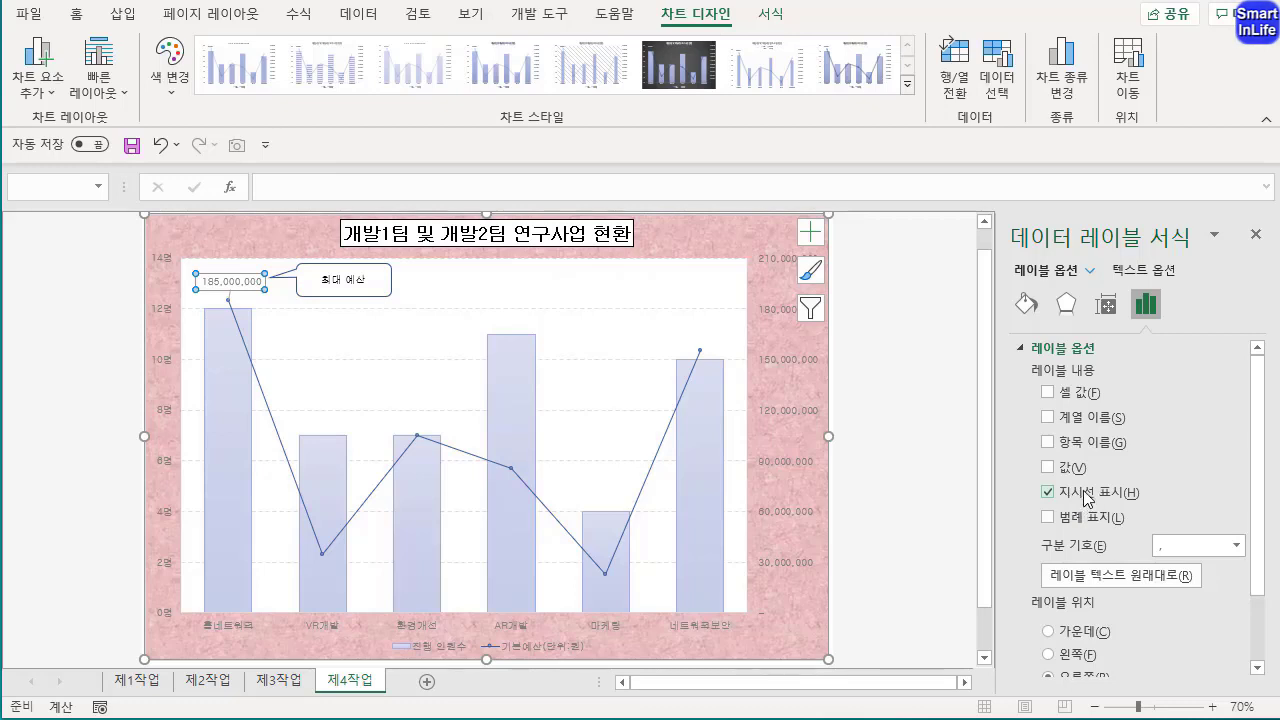
Turn off the leader line (지시선 표시) of the 홈네트워크 data label
{"action": "left_click", "coordinate": [1088, 498]}
{"action": "left_click", "coordinate": [281, 316]}
{"action": "left_click", "coordinate": [243, 284]}
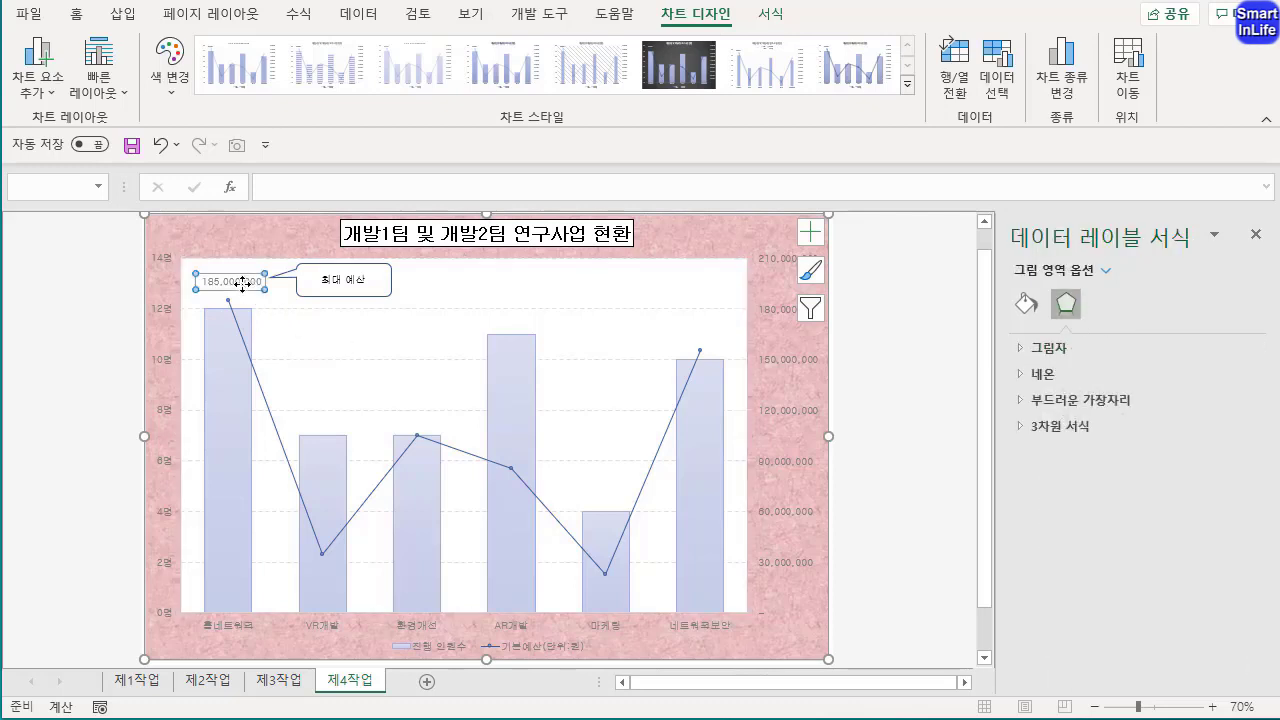
{"action": "left_click", "coordinate": [322, 348]}
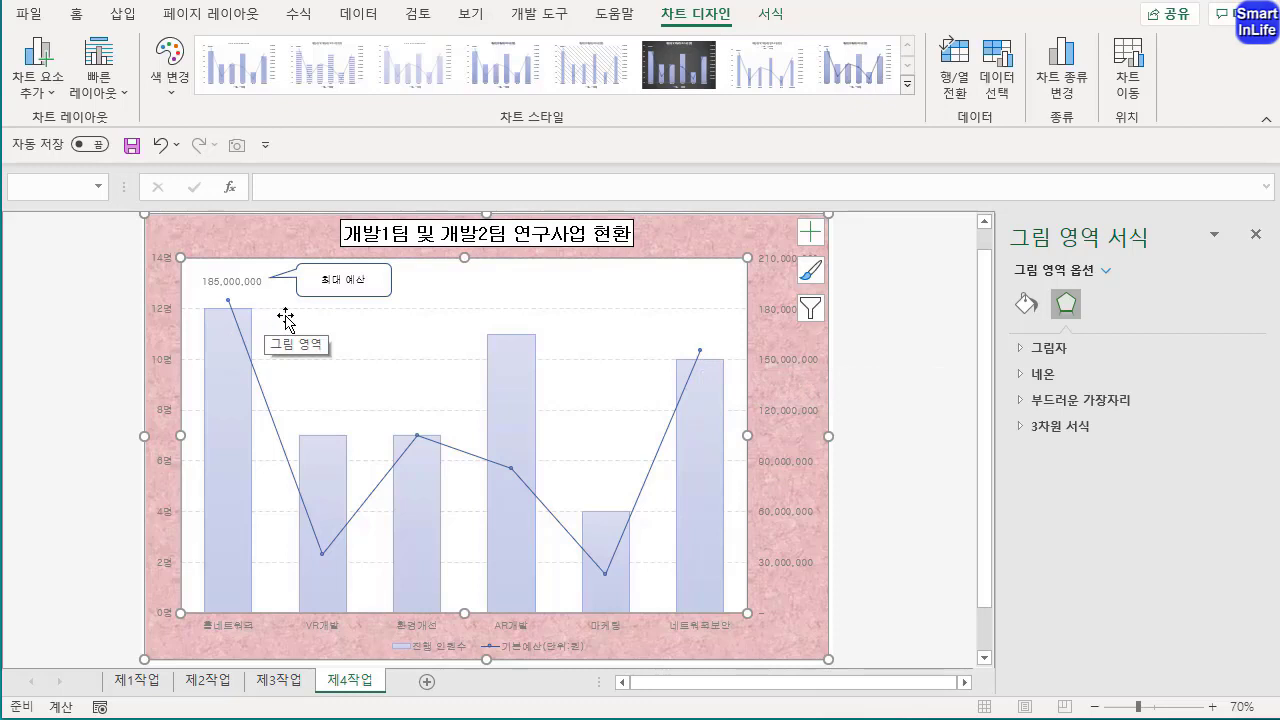
Give only the 네트워크보안 point of the 기본예산(단위:원) line a built-in square marker of size 10
{"action": "mouse_move", "coordinate": [700, 350]}
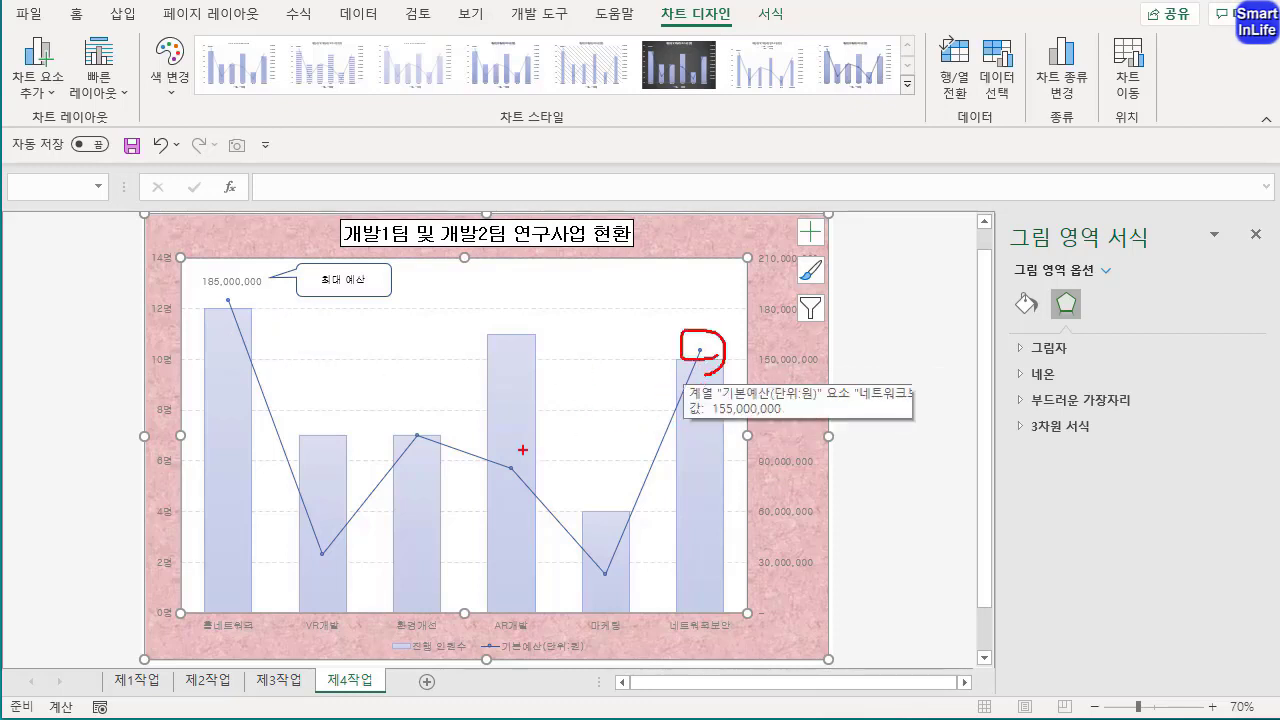
{"action": "key", "text": "Escape"}
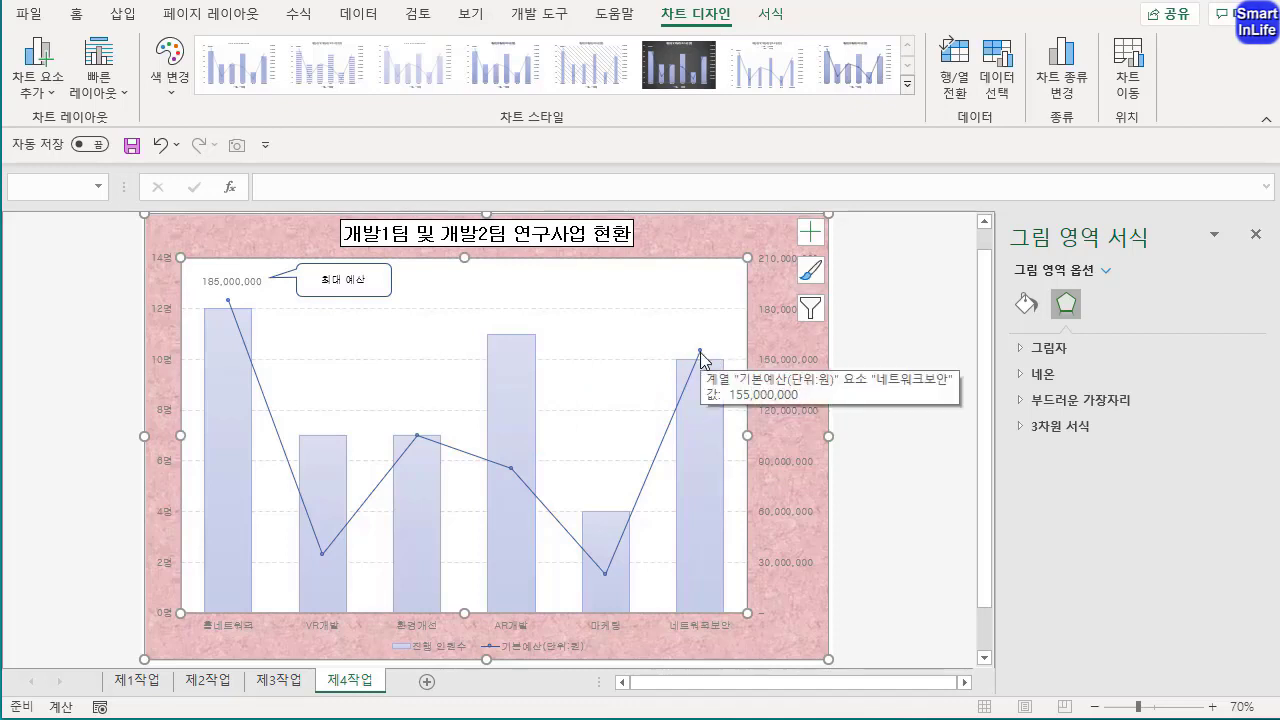
{"action": "left_click", "coordinate": [701, 352]}
{"action": "left_click", "coordinate": [701, 352]}
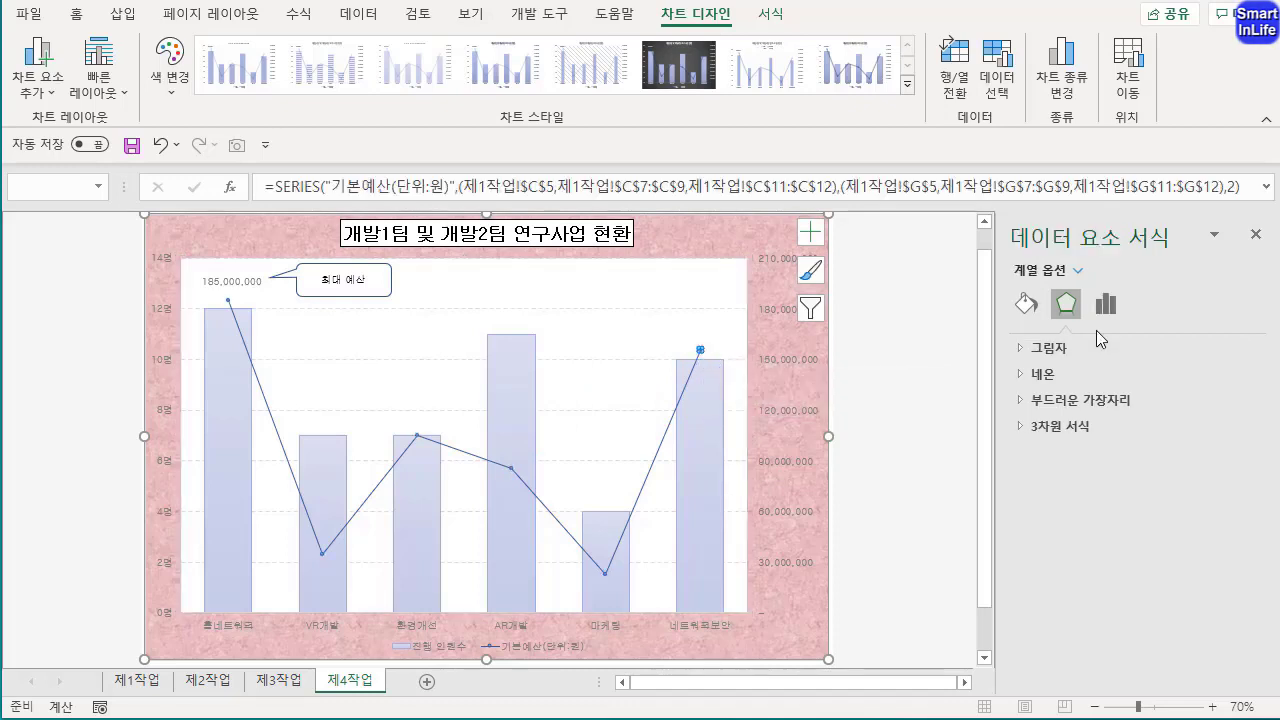
{"action": "left_click", "coordinate": [1025, 304]}
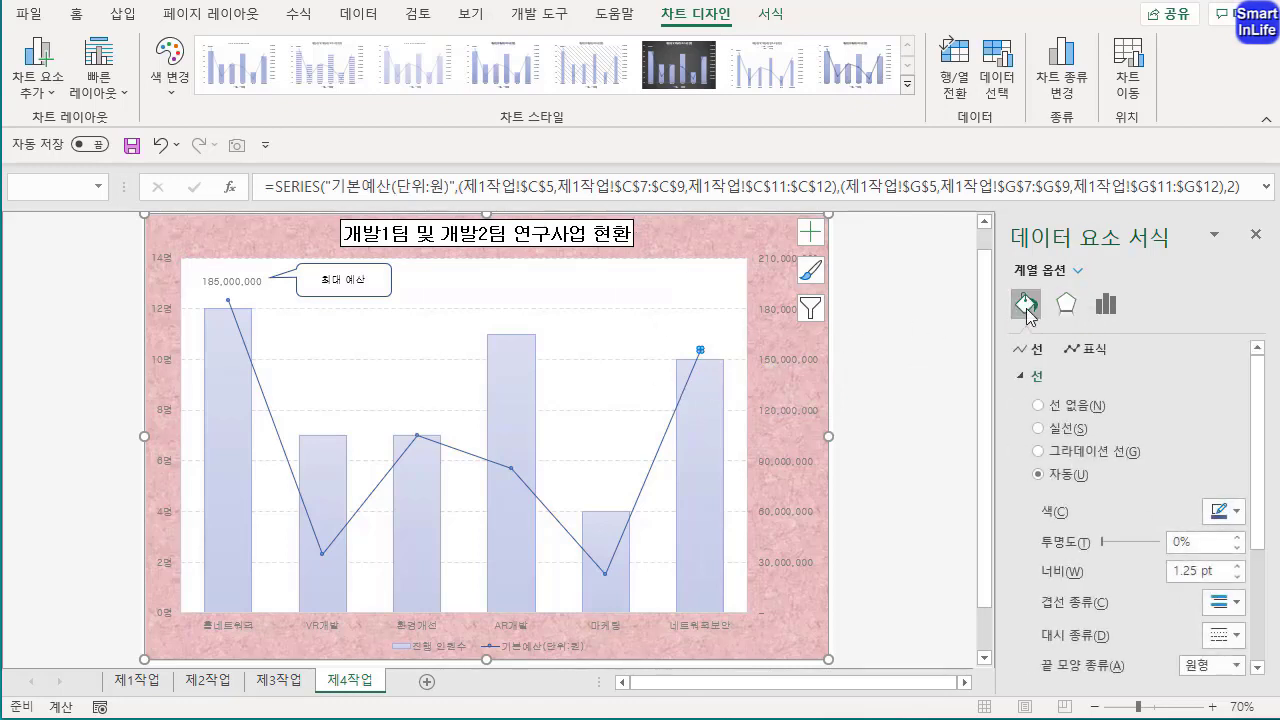
{"action": "left_click", "coordinate": [1089, 350]}
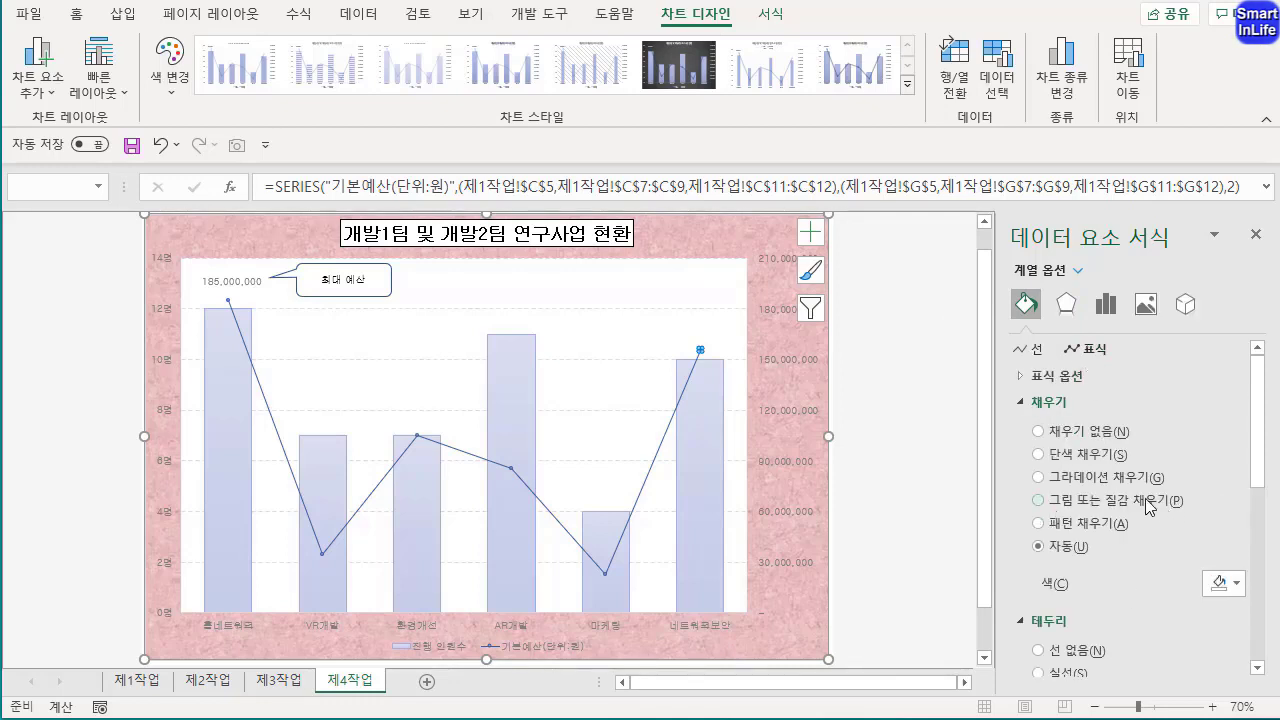
{"action": "left_click", "coordinate": [1118, 377]}
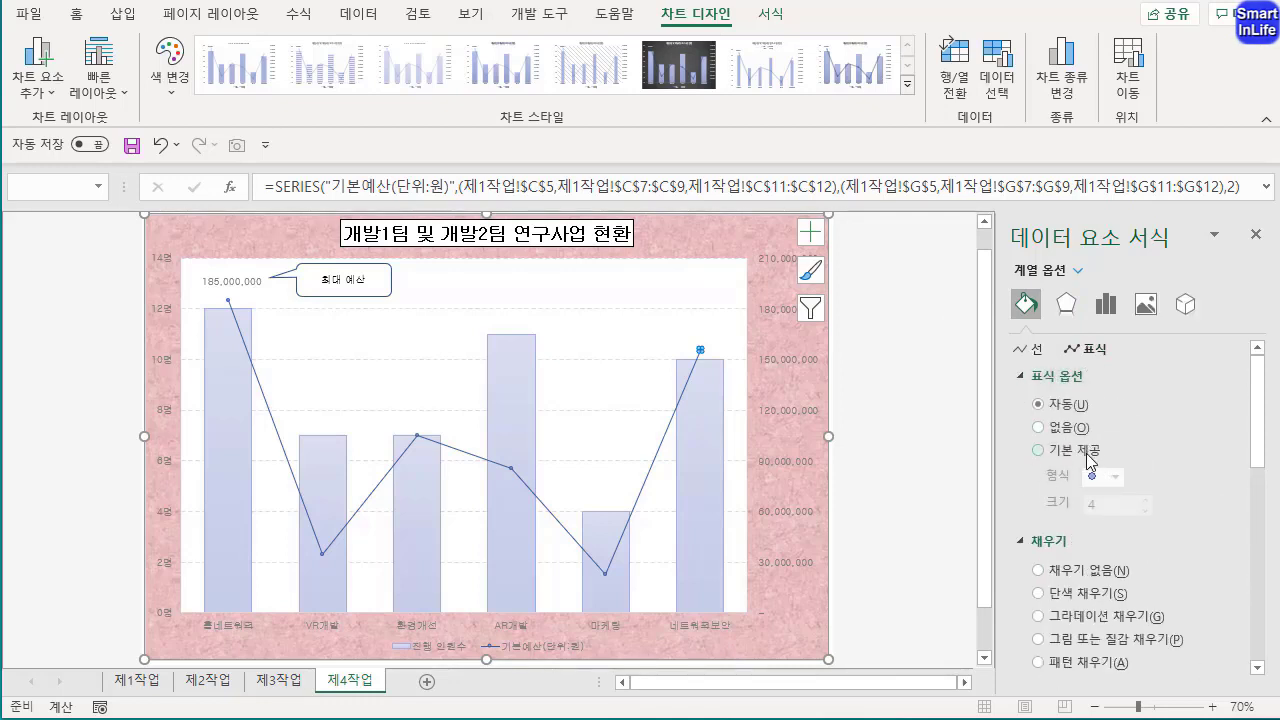
{"action": "left_click", "coordinate": [1088, 456]}
{"action": "left_click", "coordinate": [1115, 477]}
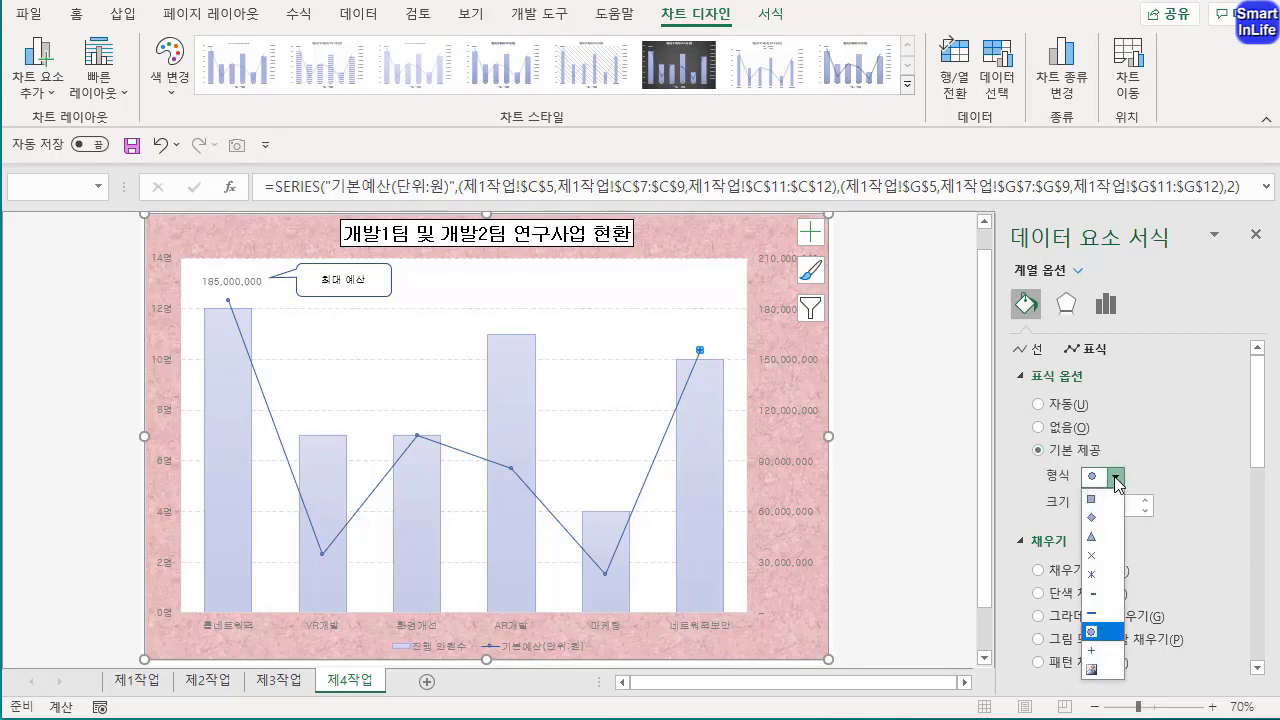
{"action": "left_click", "coordinate": [1114, 500]}
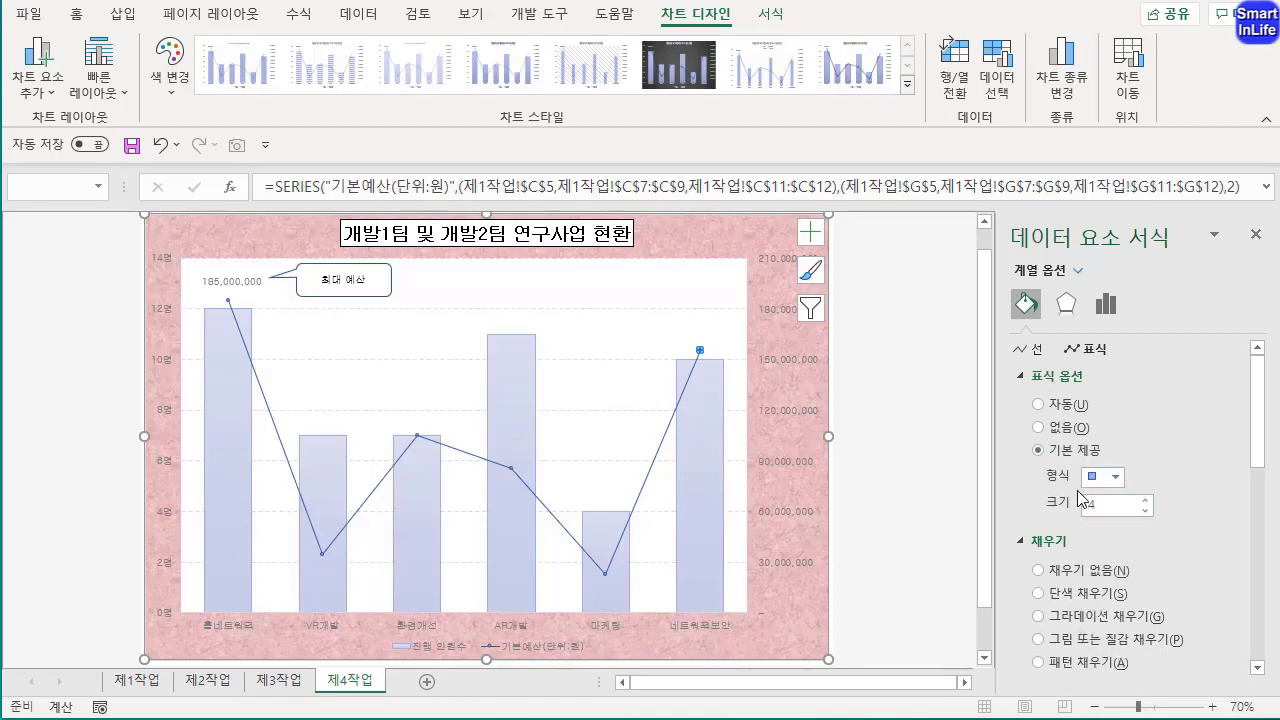
{"action": "left_click", "coordinate": [1146, 500]}
{"action": "left_click", "coordinate": [1146, 500]}
{"action": "left_click", "coordinate": [1145, 500]}
{"action": "left_click", "coordinate": [1145, 500]}
{"action": "key", "text": "ctrl+2"}
{"action": "left_click_drag", "start_coordinate": [711, 367], "coordinate": [718, 364]}
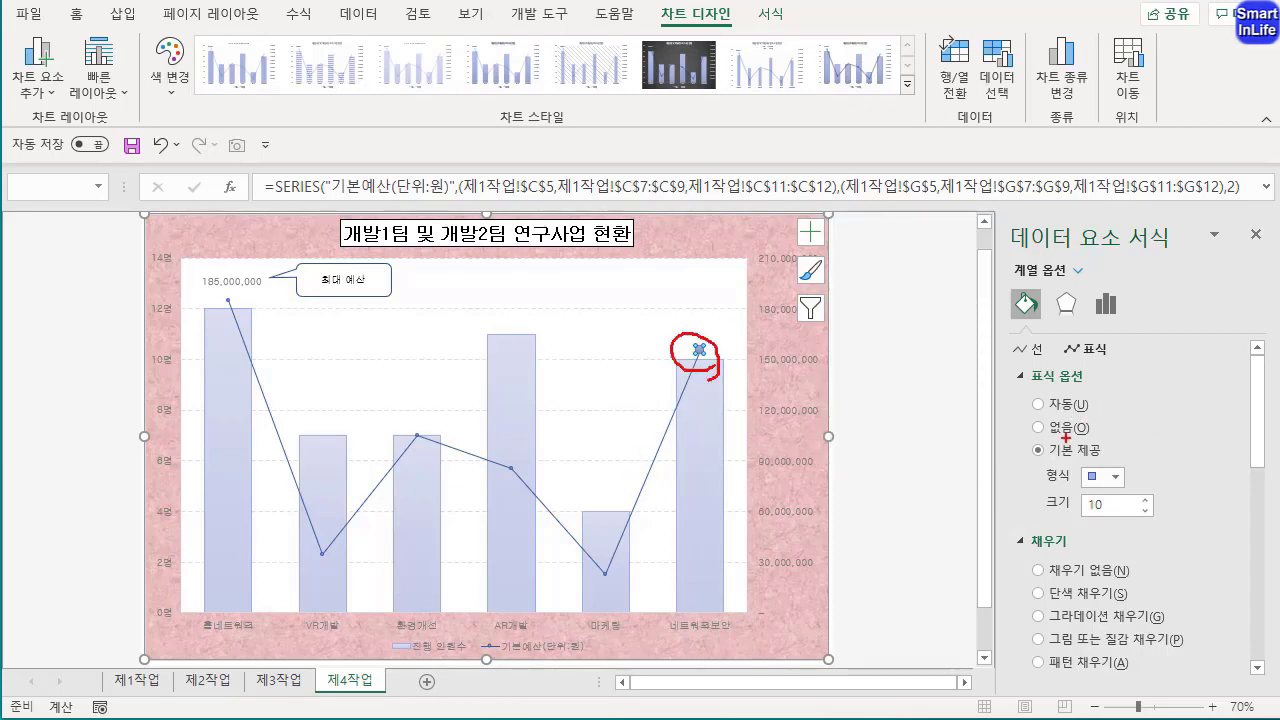
{"action": "key", "text": "Escape"}
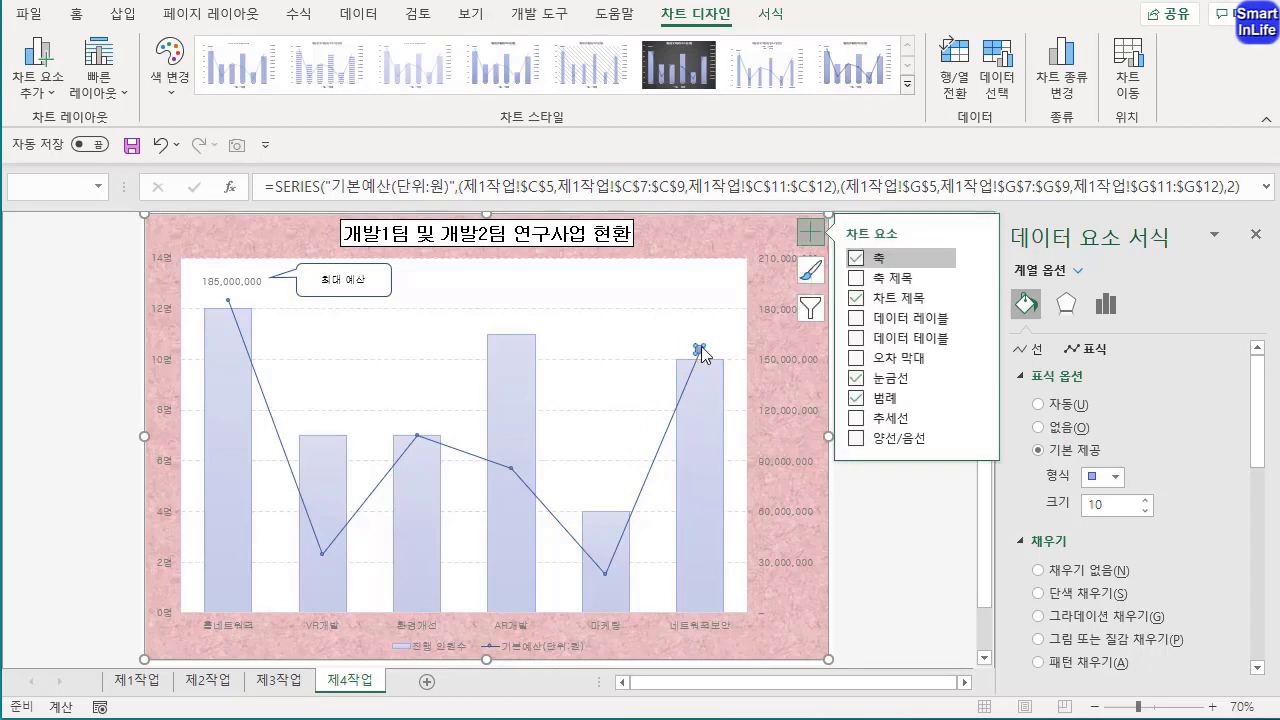
Format the markers of the whole 기본예산(단위:원) line series as built-in squares (기본 제공) of size 7
{"action": "left_click", "coordinate": [651, 337]}
{"action": "left_click", "coordinate": [700, 352]}
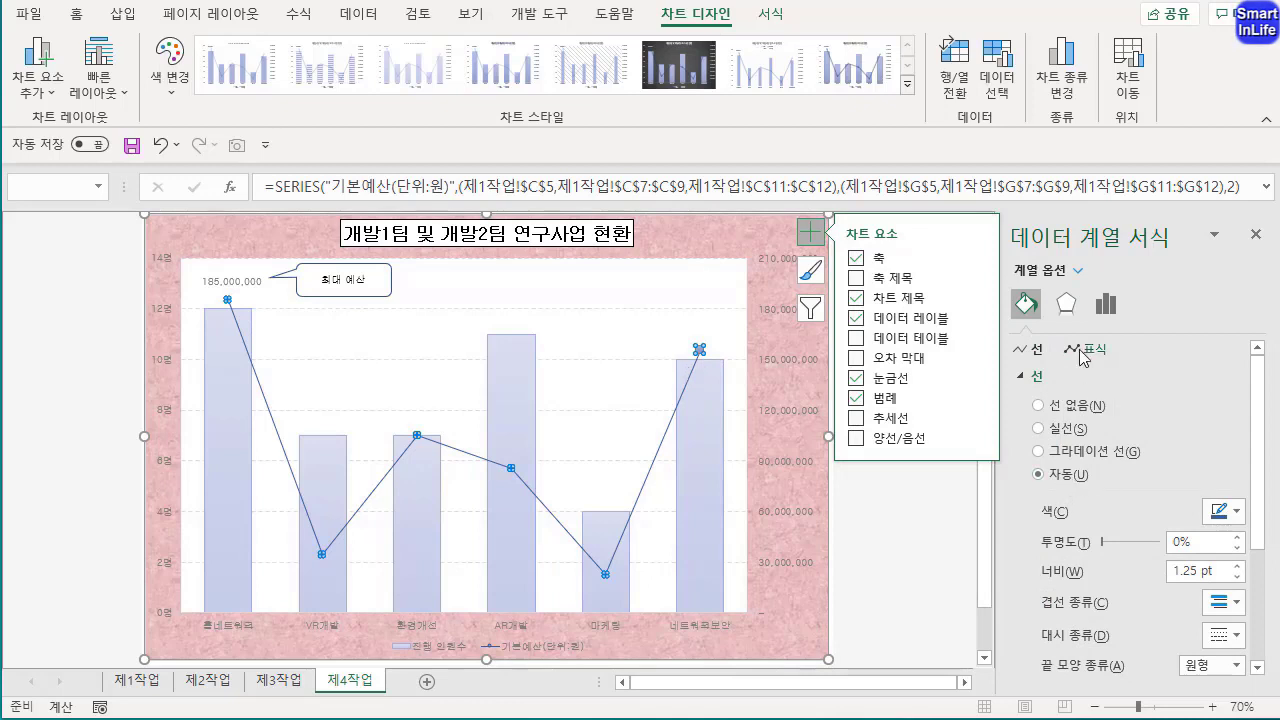
{"action": "left_click", "coordinate": [1083, 357]}
{"action": "left_click", "coordinate": [1048, 377]}
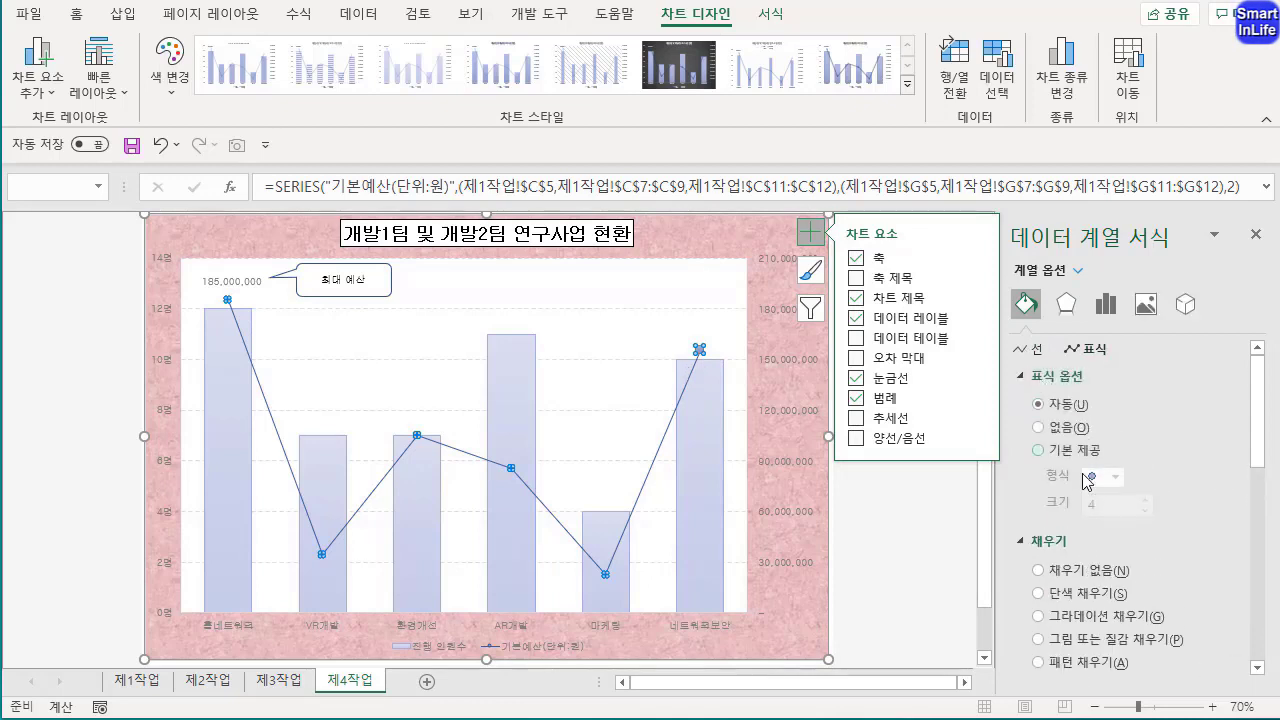
{"action": "left_click", "coordinate": [1062, 452]}
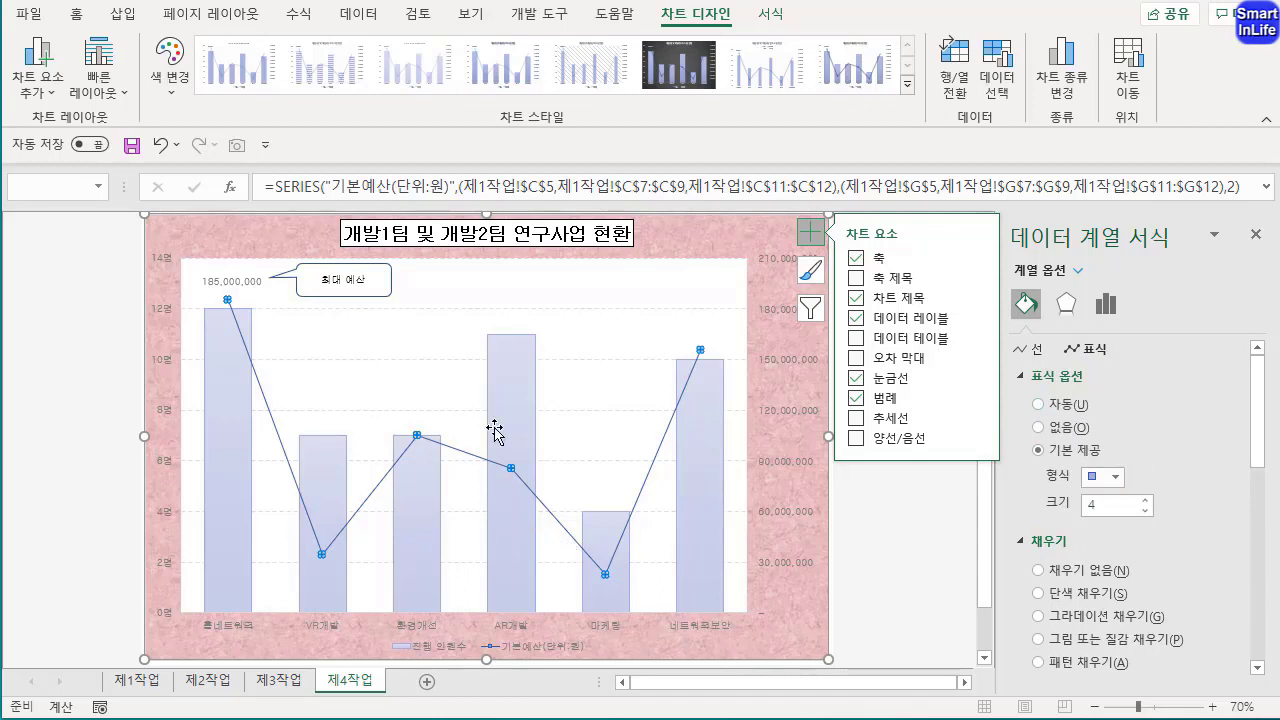
{"action": "left_click", "coordinate": [1145, 498]}
{"action": "left_click", "coordinate": [1145, 498]}
{"action": "left_click", "coordinate": [1145, 498]}
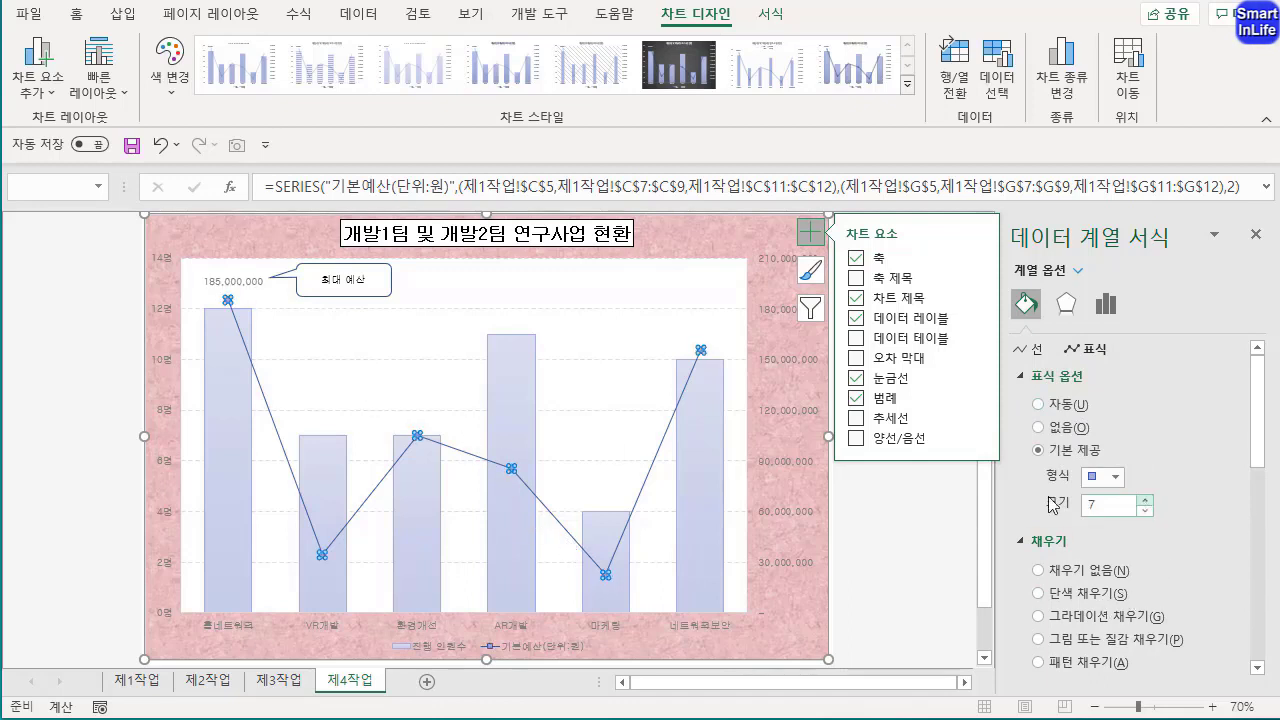
{"action": "left_click", "coordinate": [575, 350]}
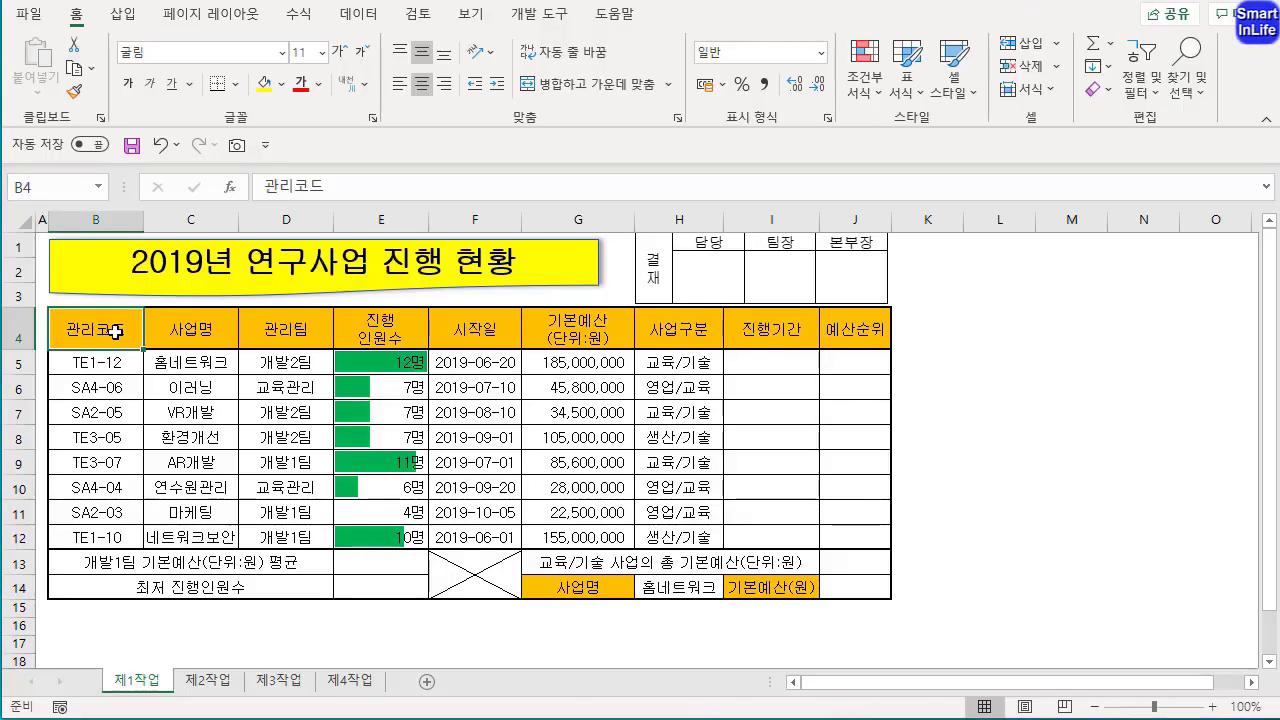
On sheet 제1작업, write the formula =12-MONTH(F5)&"개월" in the first 진행기간 cell, I5
{"action": "left_click", "coordinate": [771, 366]}
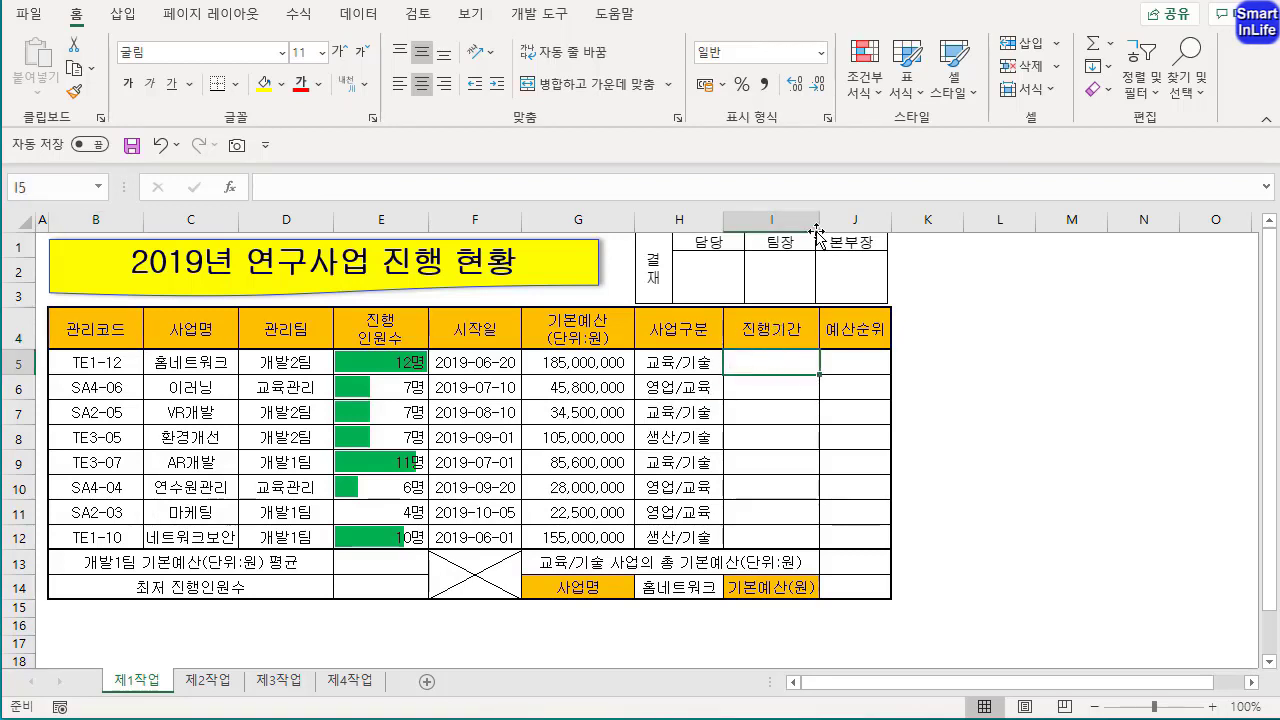
{"action": "type", "text": "="}
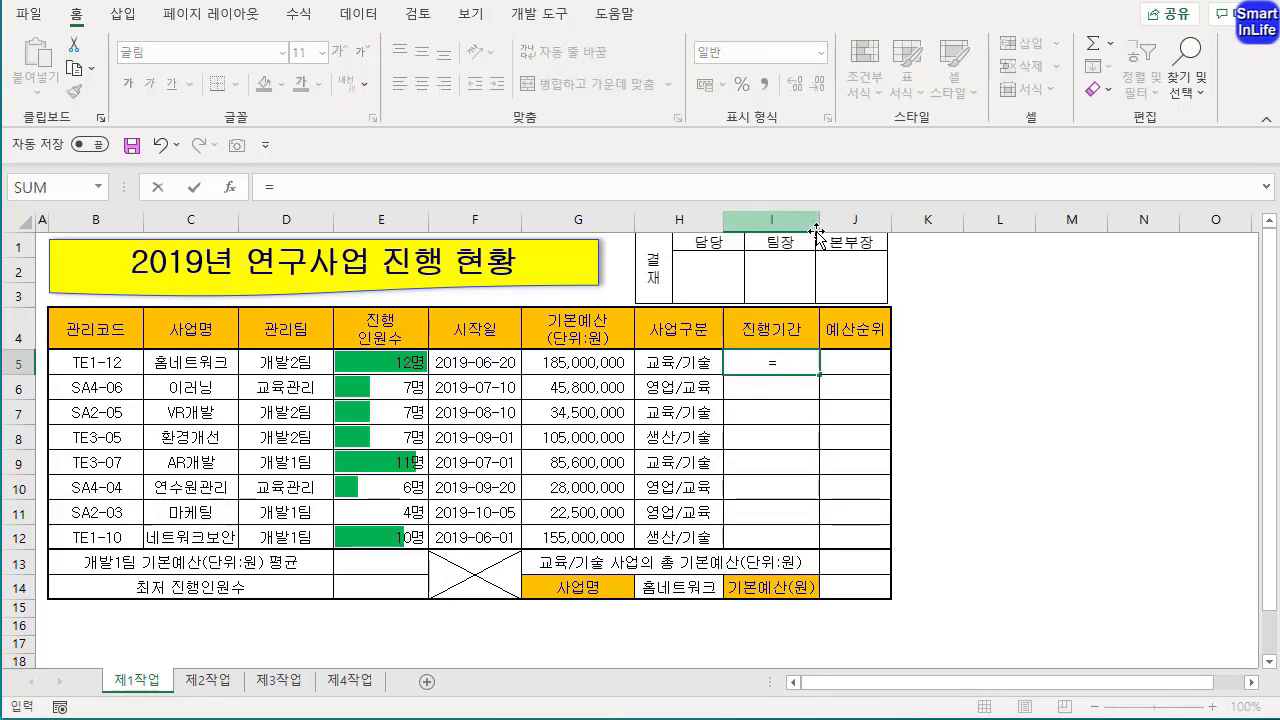
{"action": "type", "text": "12-"}
{"action": "type", "text": "MO"}
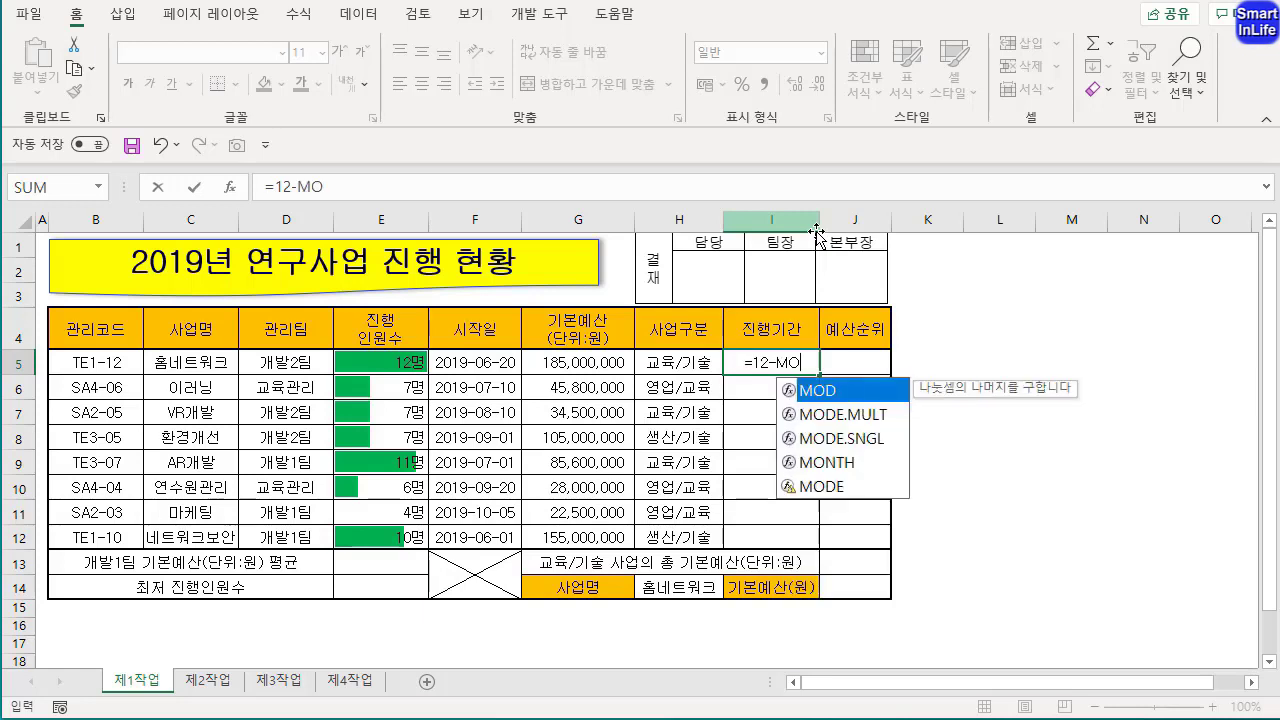
{"action": "type", "text": "NTH"}
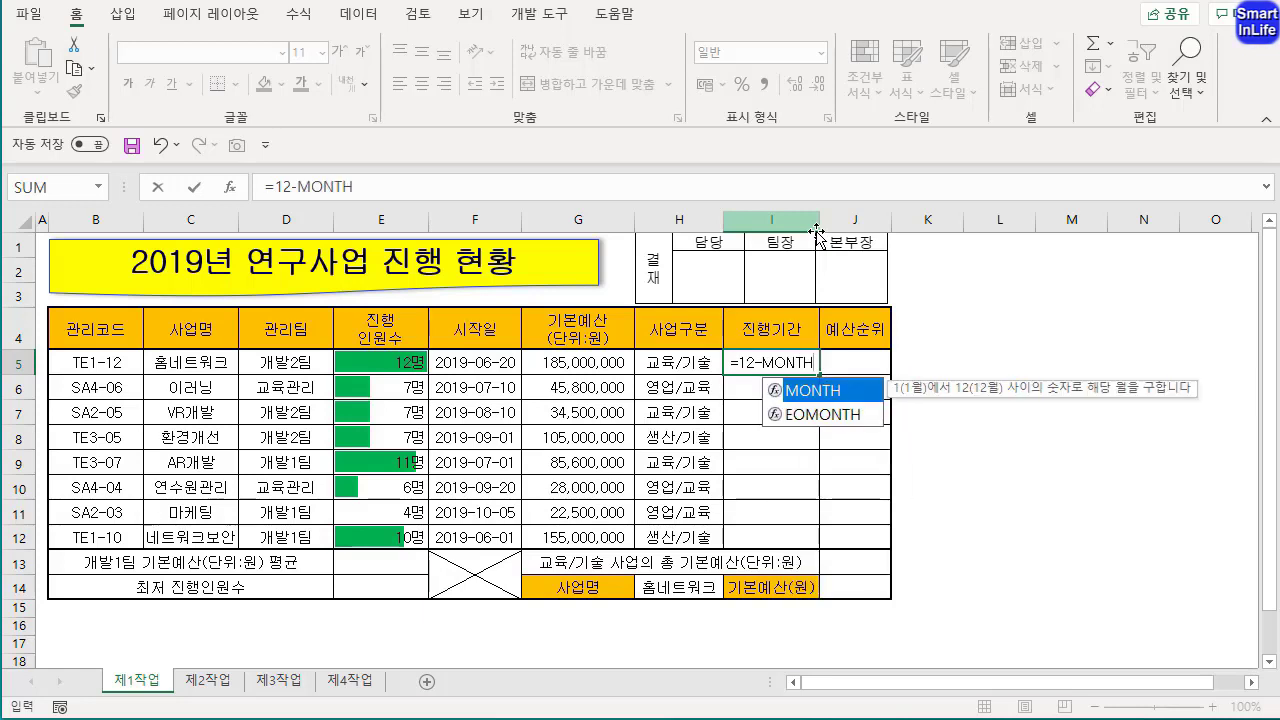
{"action": "type", "text": "("}
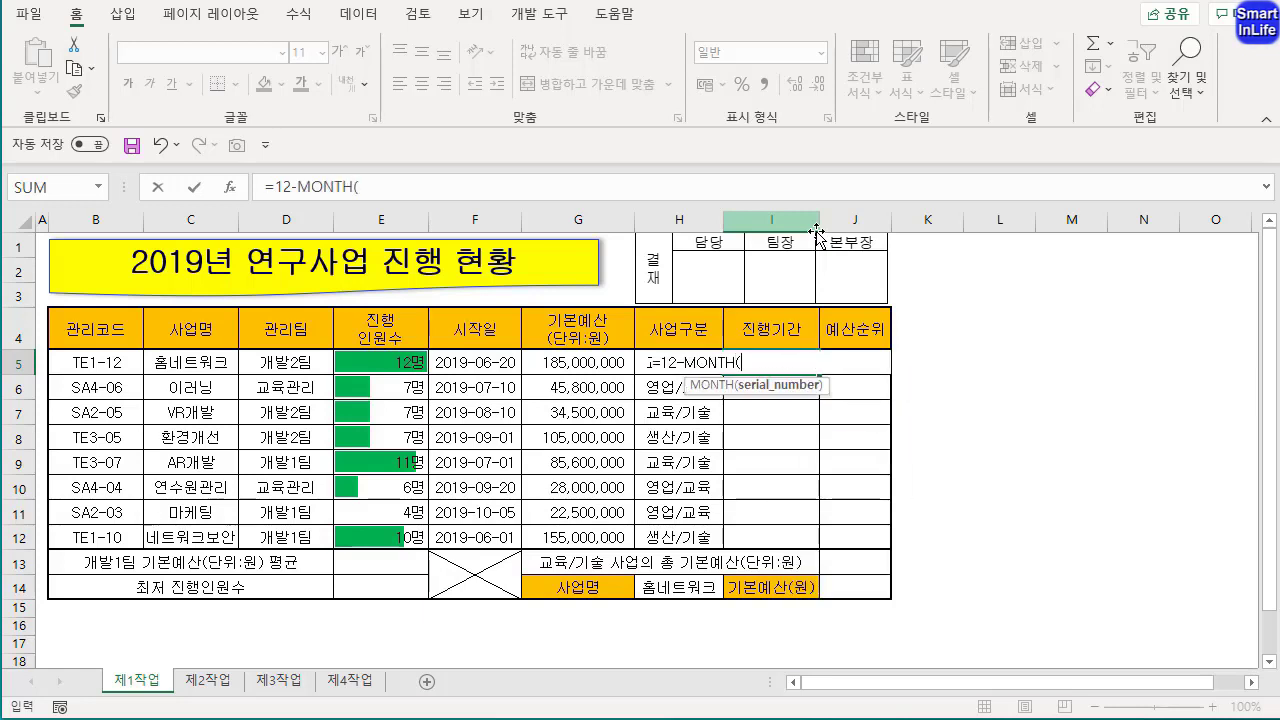
{"action": "left_click", "coordinate": [495, 366]}
{"action": "type", "text": ")&"}
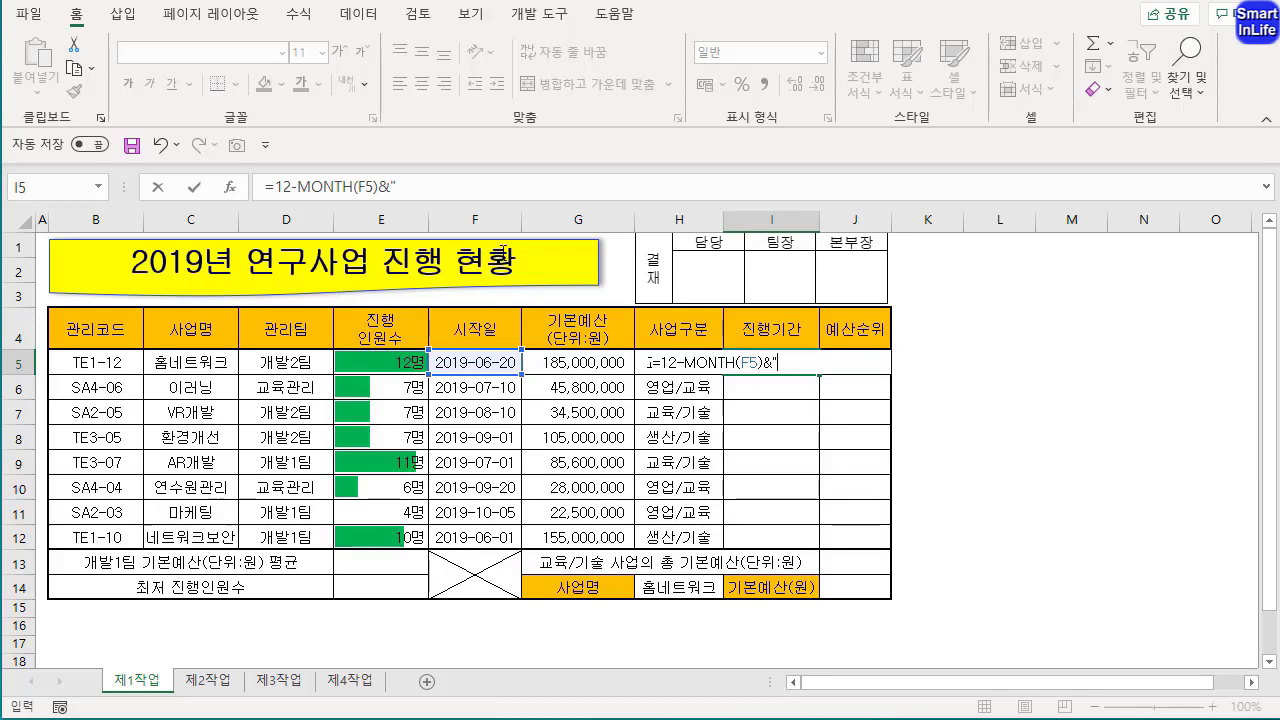
{"action": "type", "text": "개월\""}
Enclose 12-MONTH(F5) in parentheses in the formula of I5 and commit it as =(12-MONTH(F5))&"개월"
{"action": "left_click", "coordinate": [278, 186]}
{"action": "type", "text": "("}
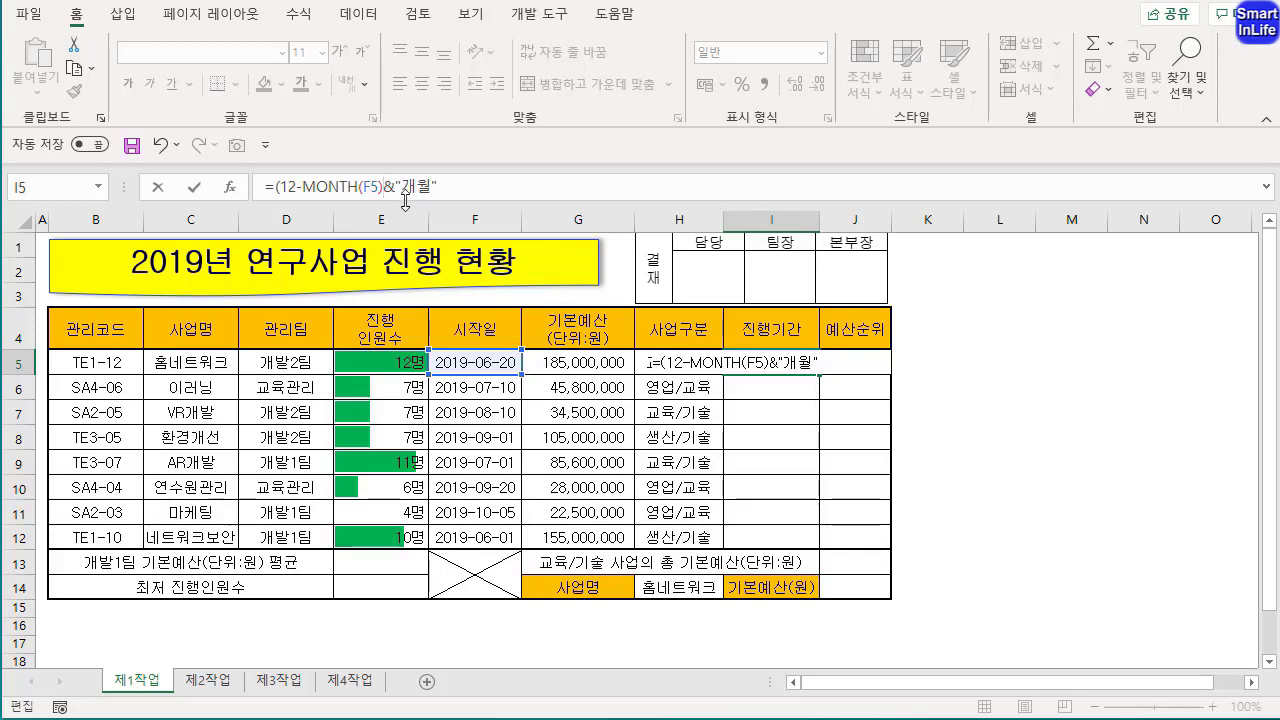
{"action": "type", "text": ")"}
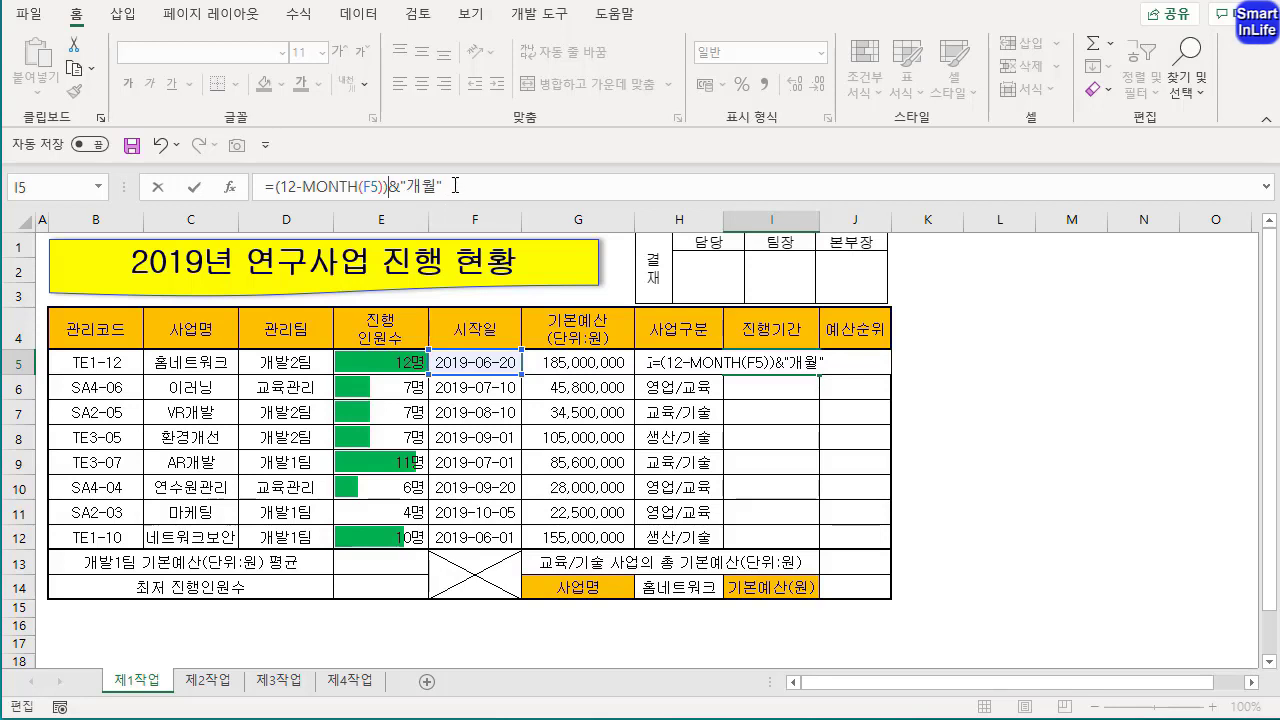
{"action": "left_click", "coordinate": [455, 185]}
{"action": "key", "text": "Return"}
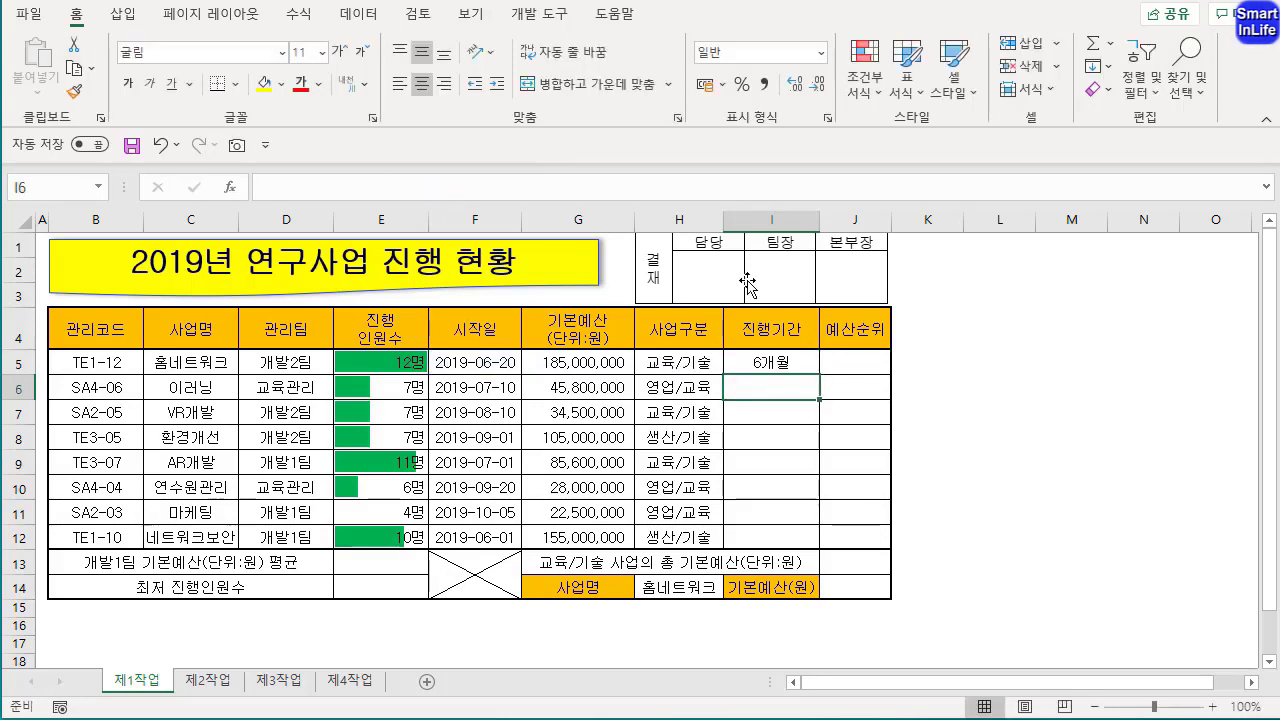
Try entering the I5 formula into all of I5:I12 at once, and undo that entry
{"action": "left_click_drag", "start_coordinate": [778, 362], "coordinate": [783, 535]}
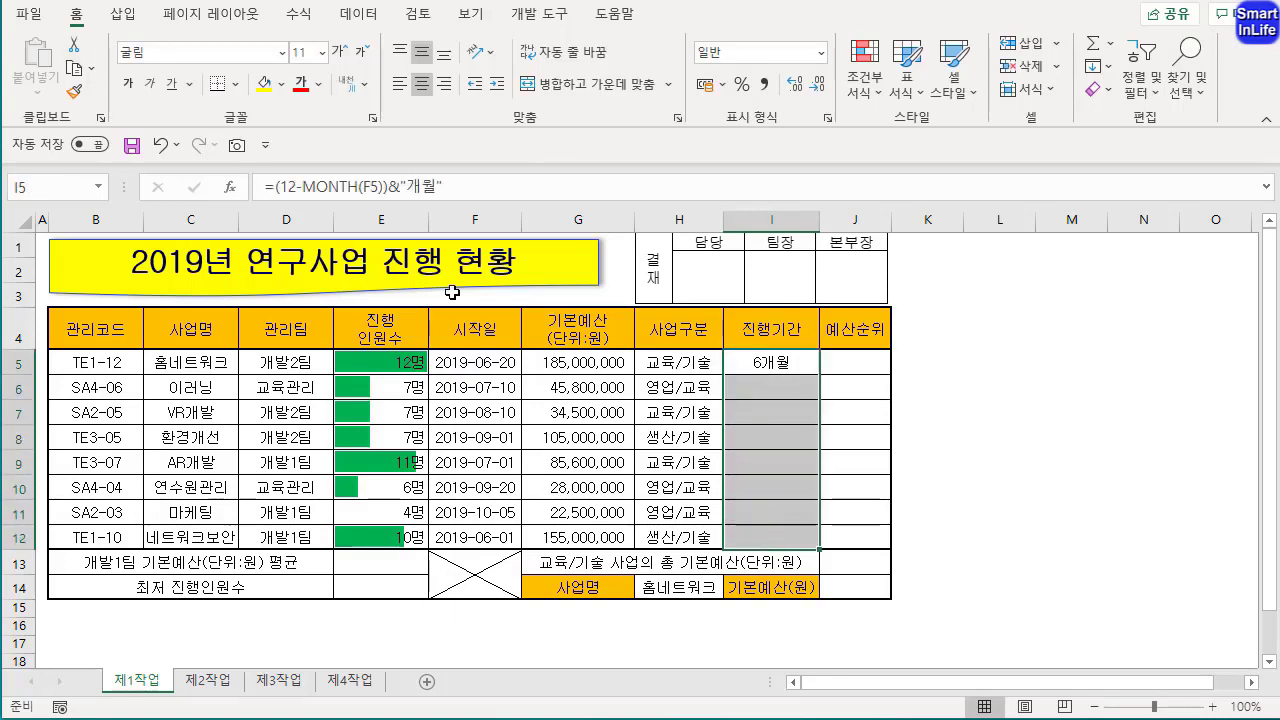
{"action": "left_click", "coordinate": [480, 182]}
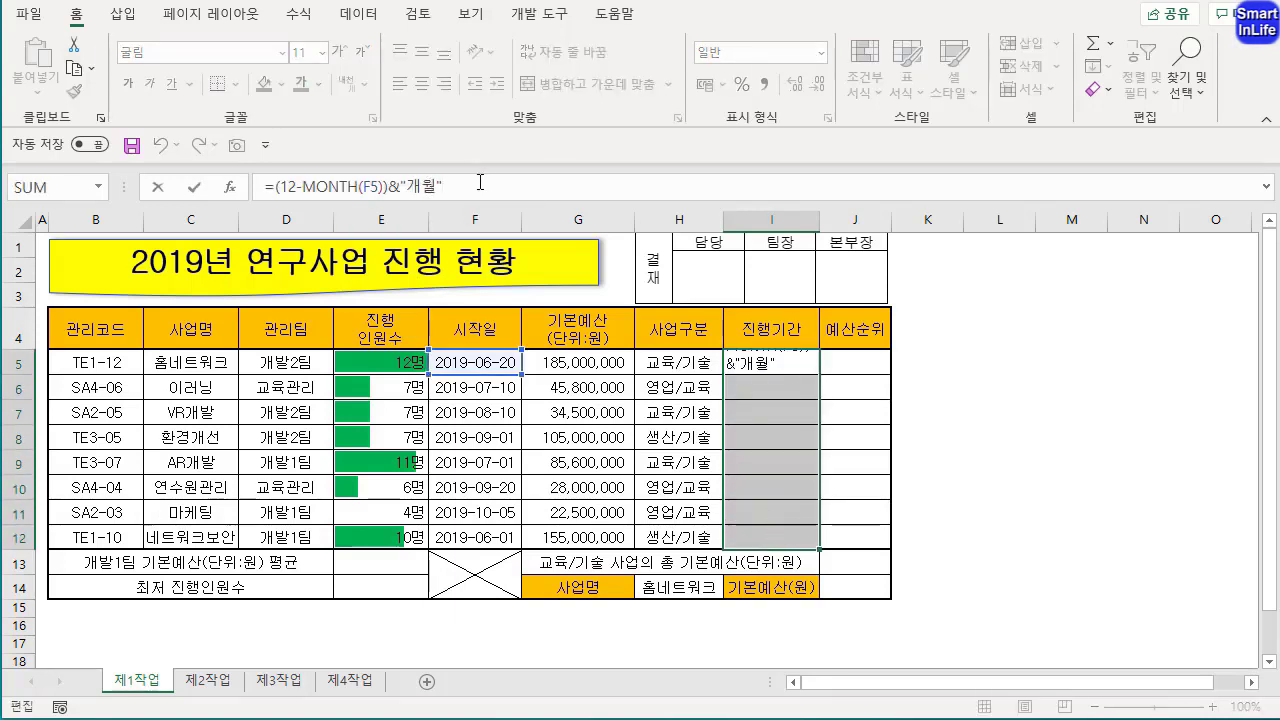
{"action": "key", "text": "ctrl+Return"}
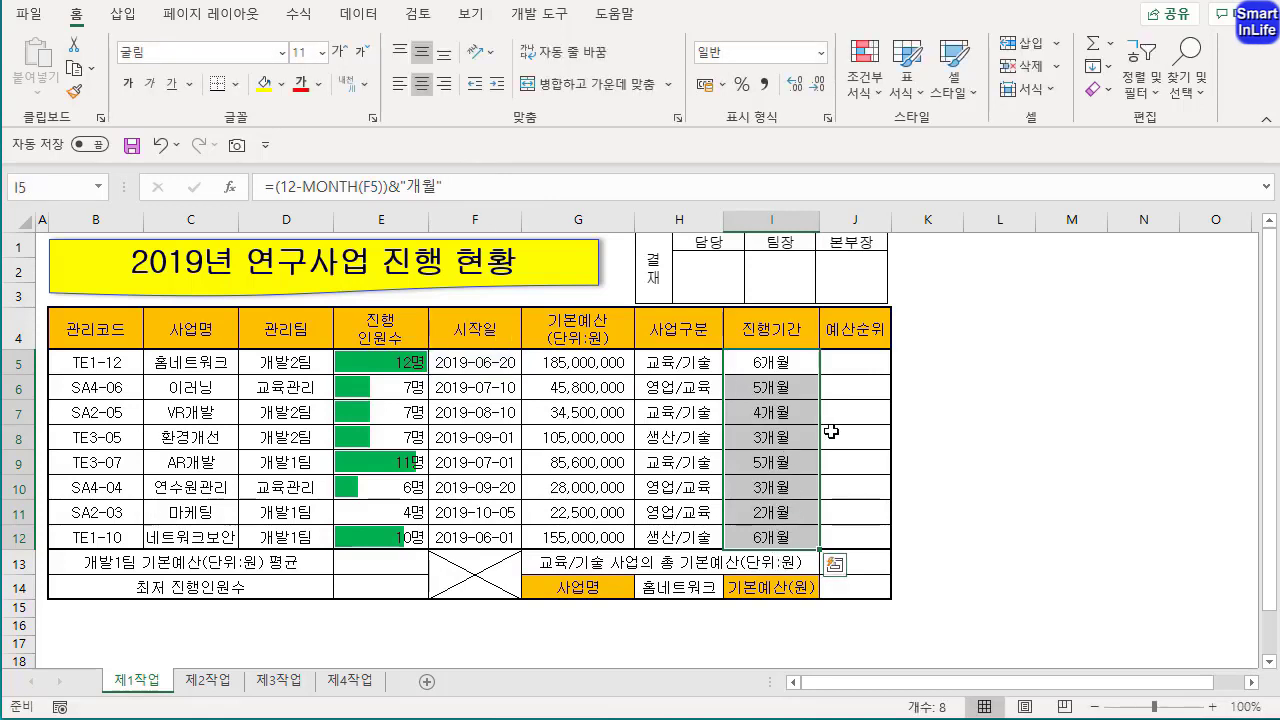
{"action": "key", "text": "ctrl+z"}
Fill the 진행기간 formula from I5 down to I12 without formatting (서식 없이 채우기)
{"action": "left_click", "coordinate": [796, 367]}
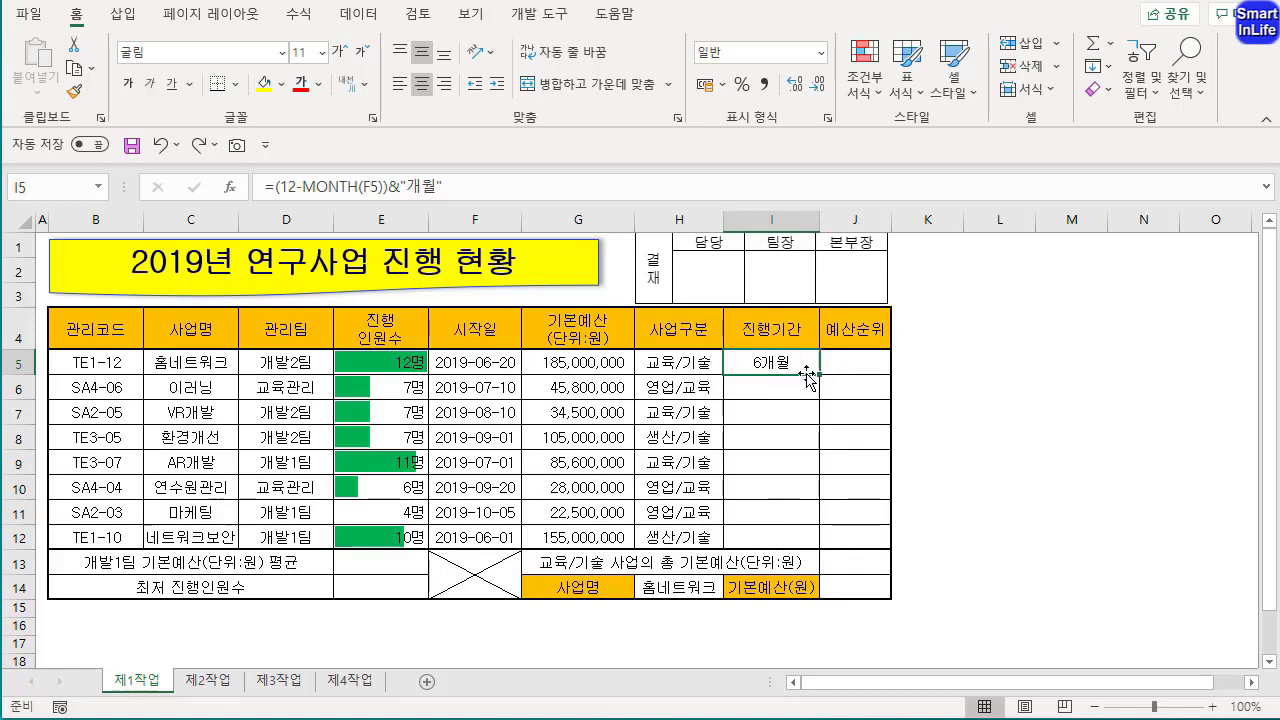
{"action": "left_click_drag", "start_coordinate": [807, 375], "coordinate": [822, 545]}
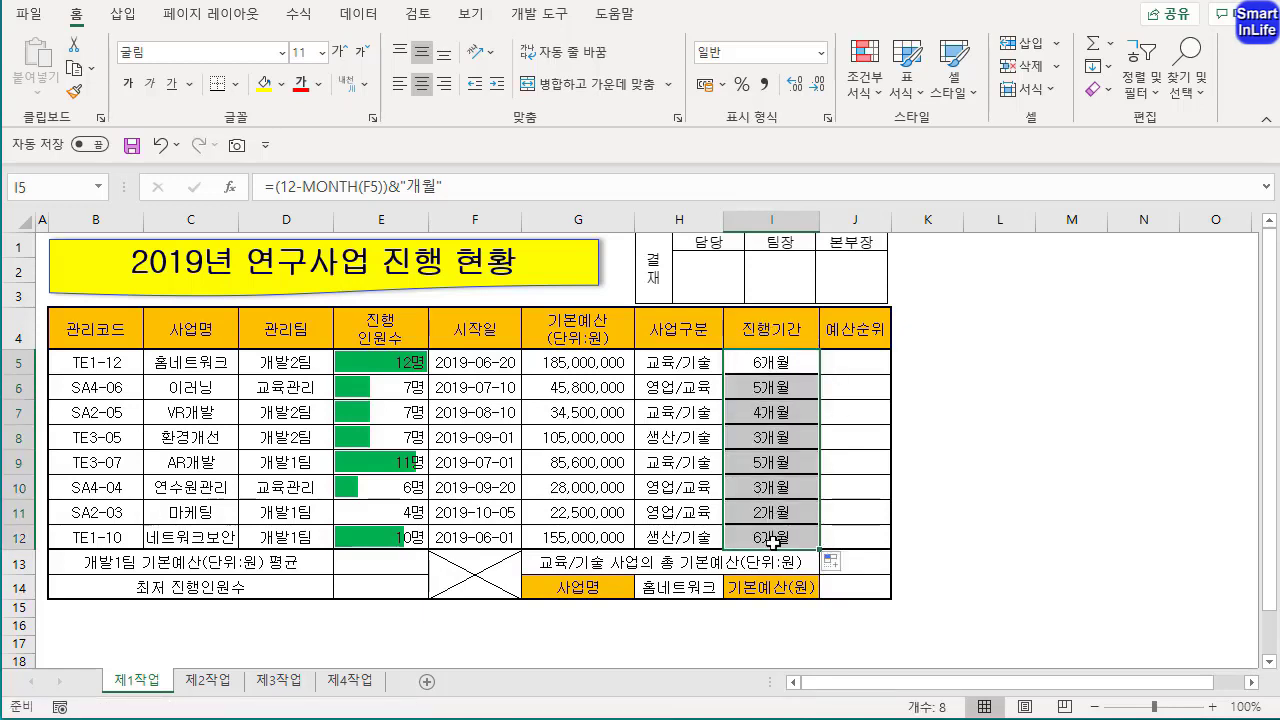
{"action": "left_click", "coordinate": [834, 562]}
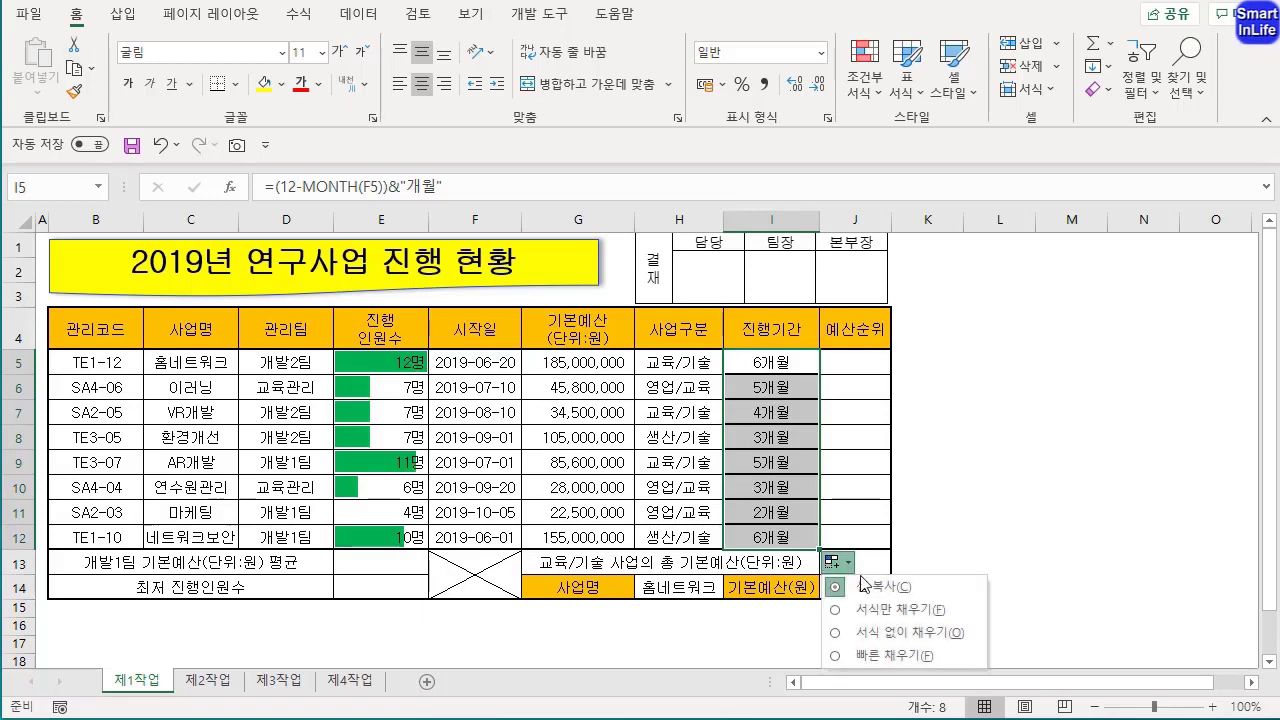
{"action": "left_click", "coordinate": [880, 632]}
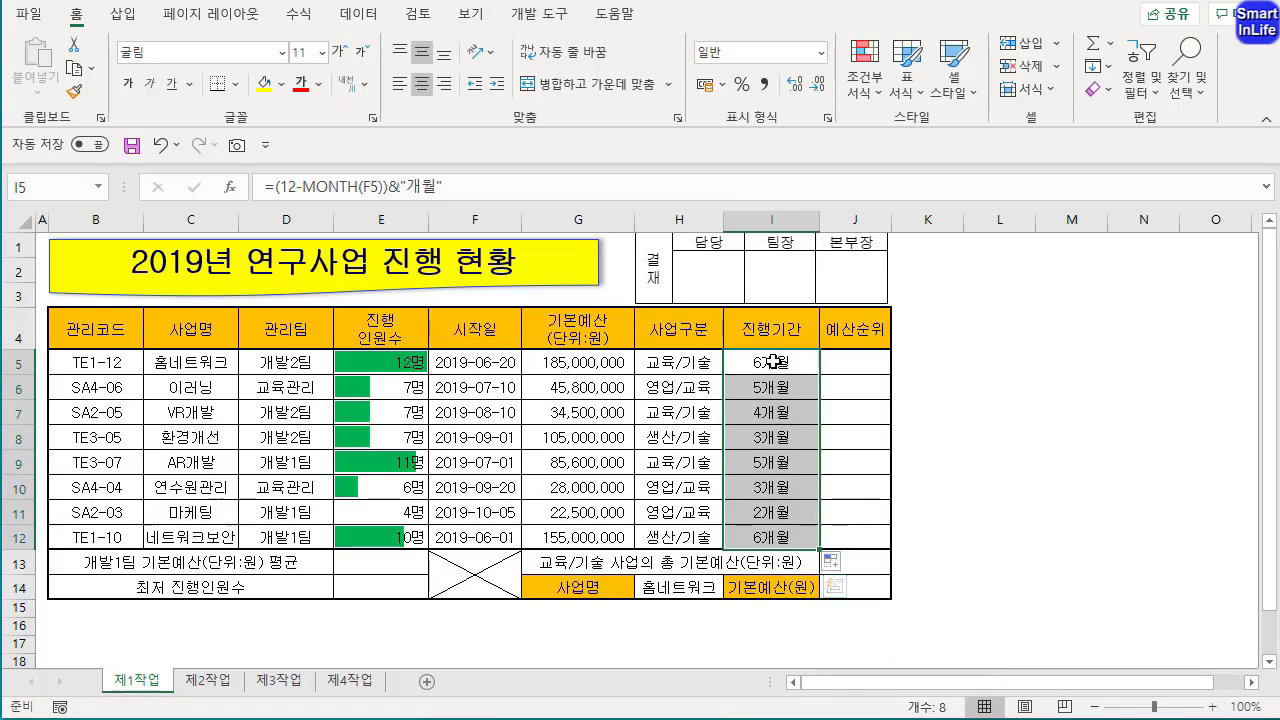
Re-enter the existing formula of I5 into the whole range I5:I12 at once
{"action": "left_click_drag", "start_coordinate": [773, 362], "coordinate": [785, 540]}
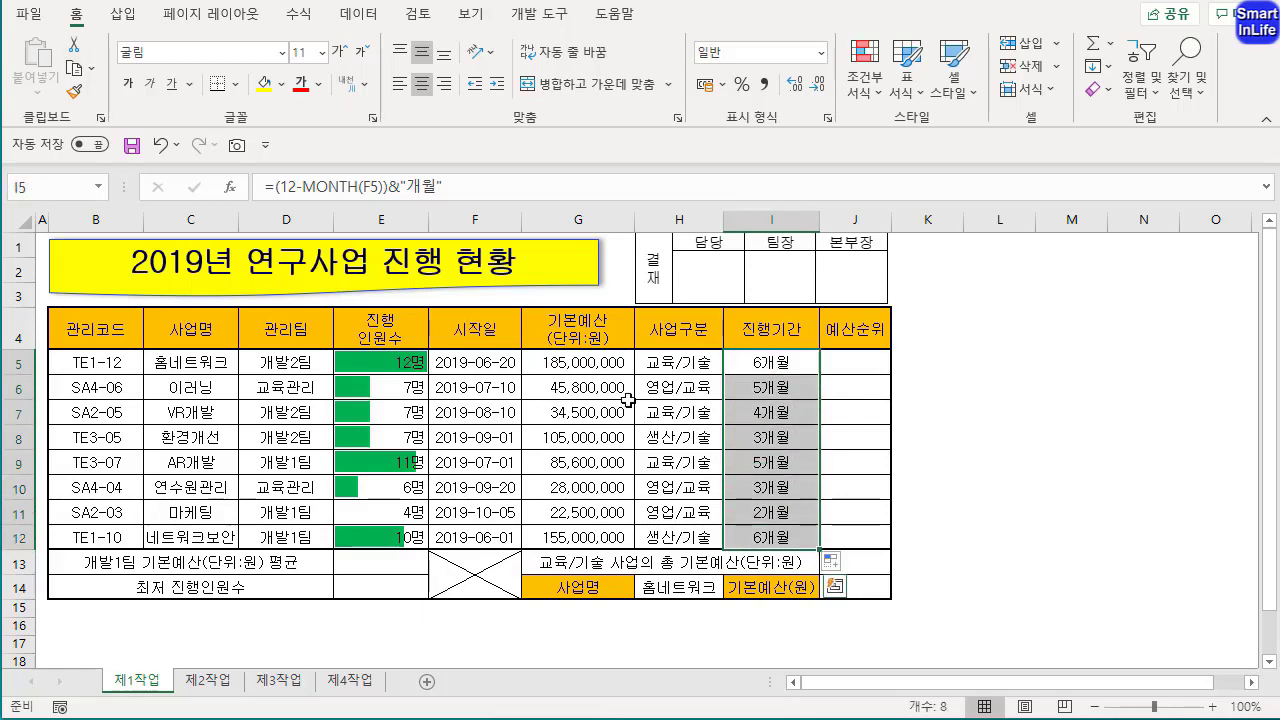
{"action": "left_click", "coordinate": [494, 189]}
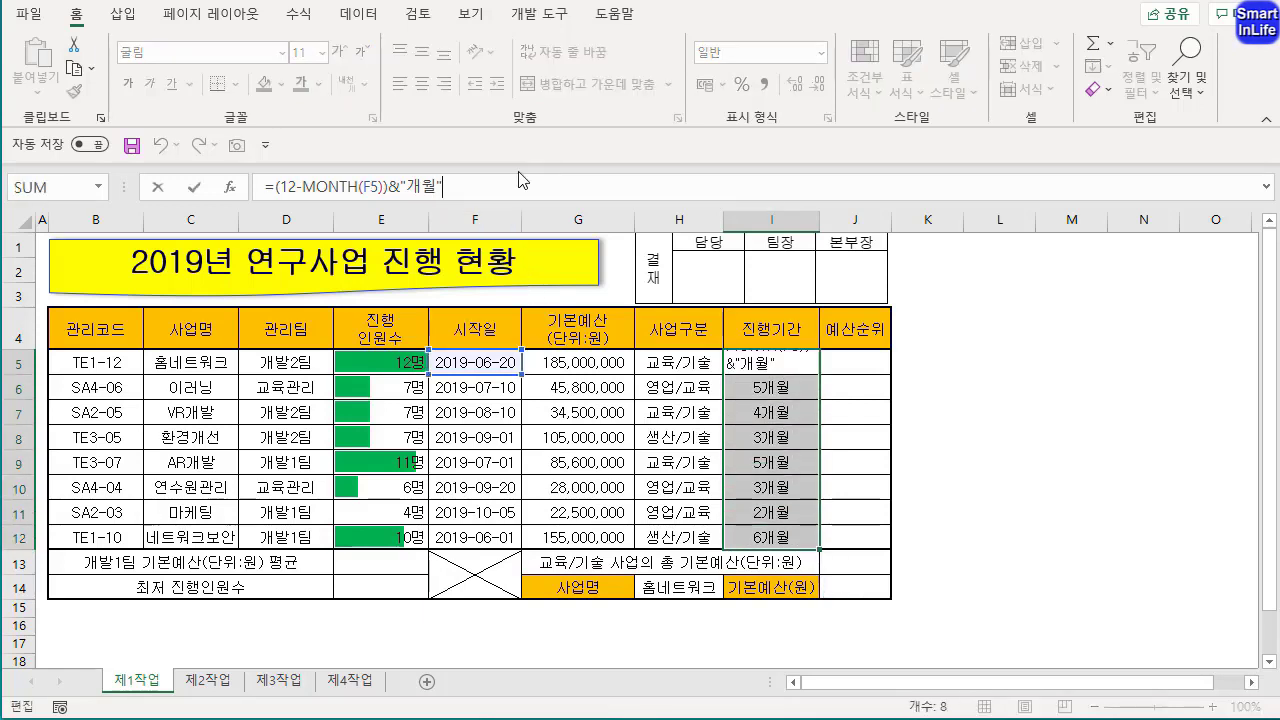
{"action": "key", "text": "ctrl+Return"}
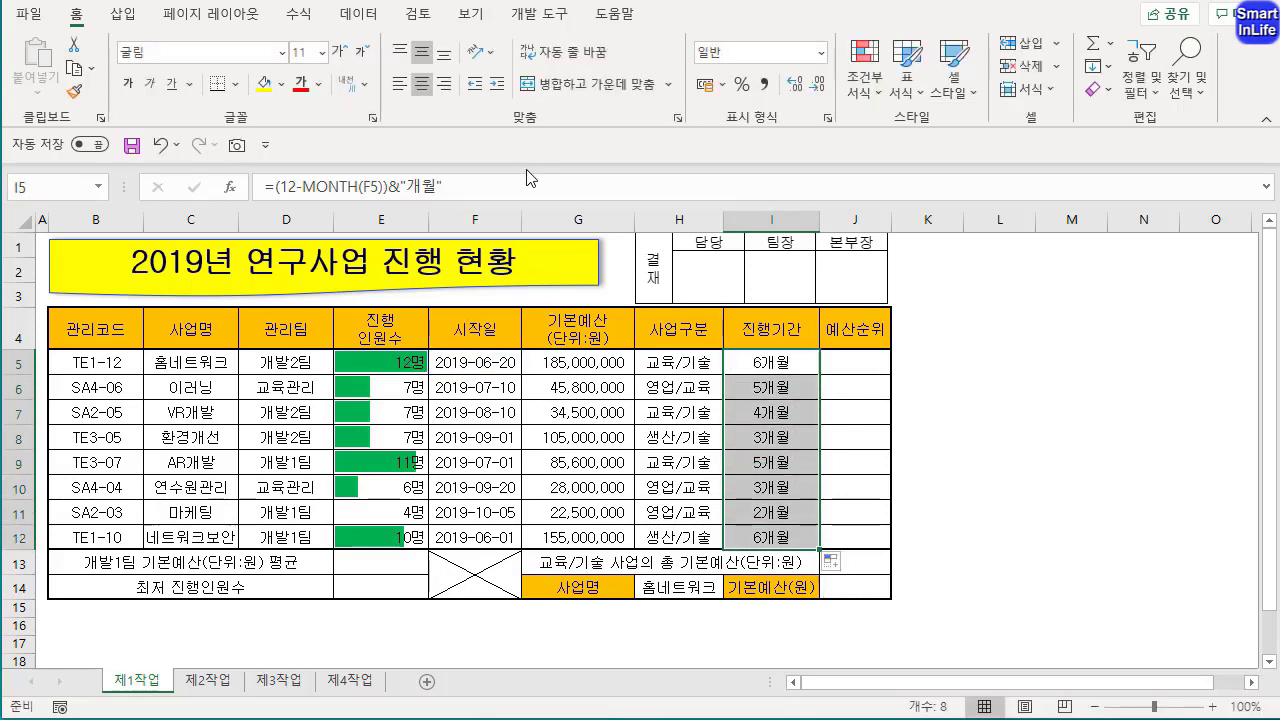
Build the ranking formula =RANK(G5,$G$5:$G$12,0) in J5 of the 예산순위 column
{"action": "left_click", "coordinate": [847, 363]}
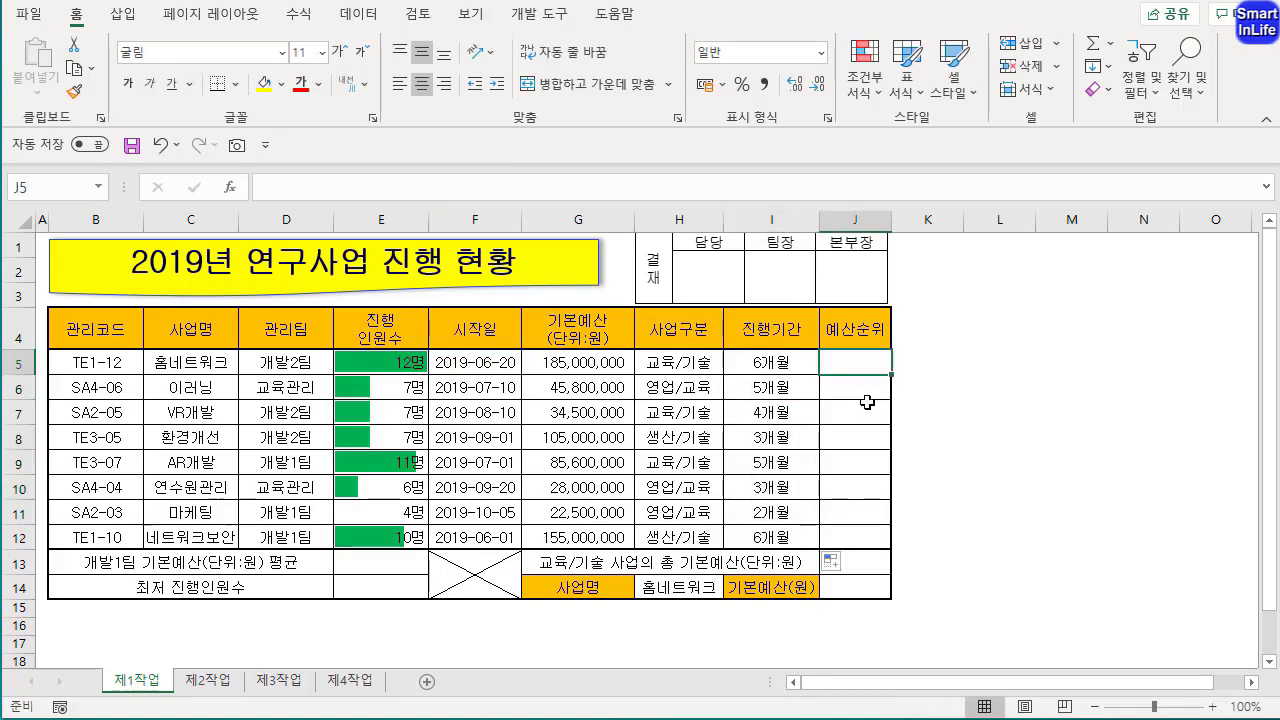
{"action": "type", "text": "="}
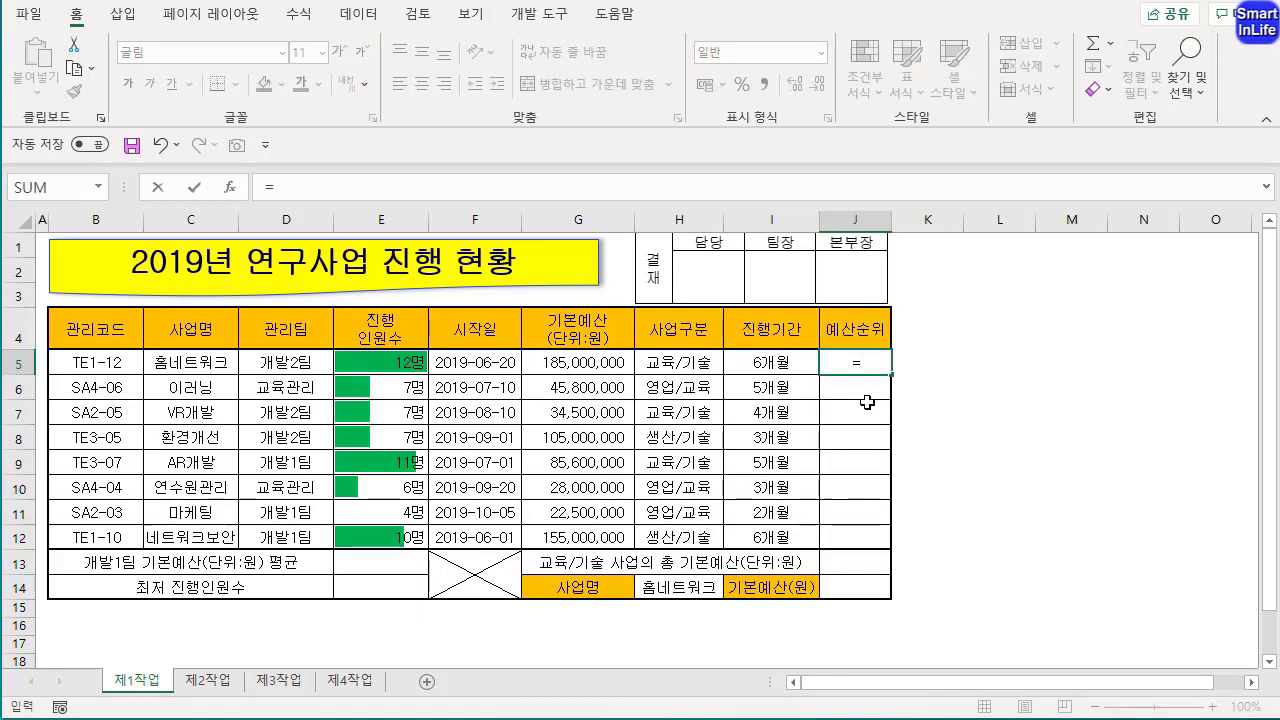
{"action": "type", "text": "RANK("}
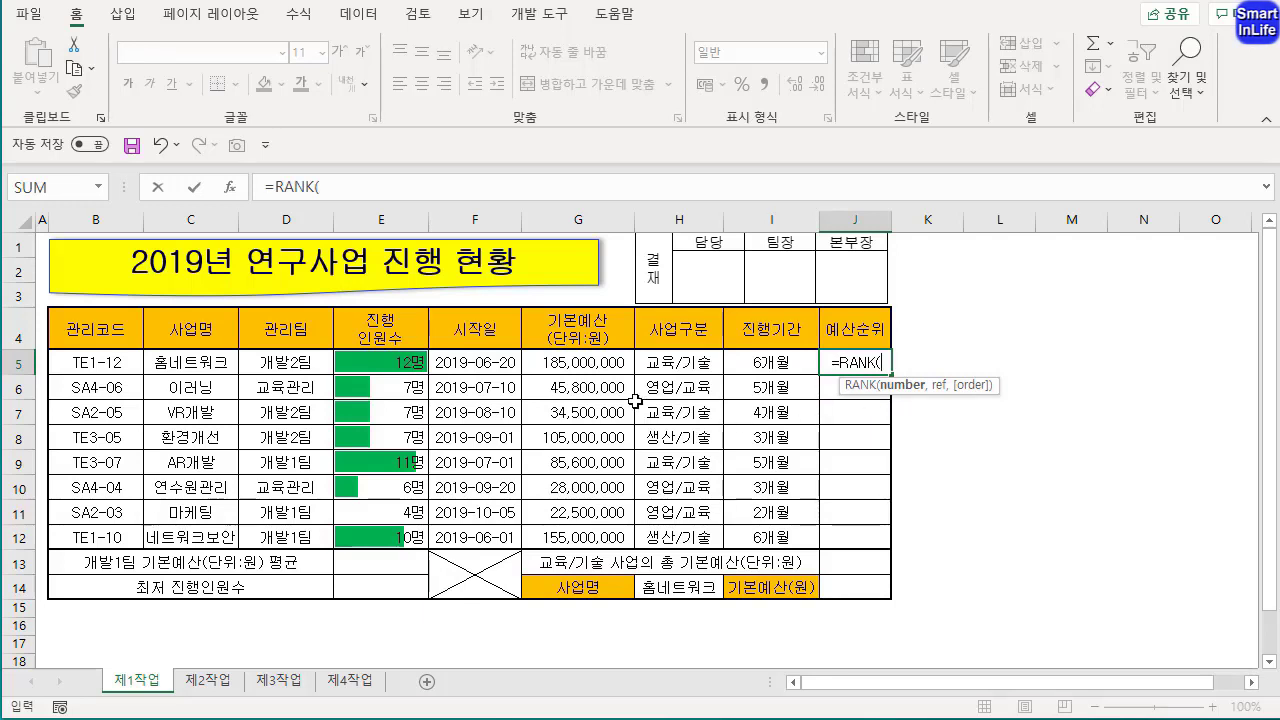
{"action": "left_click", "coordinate": [579, 366]}
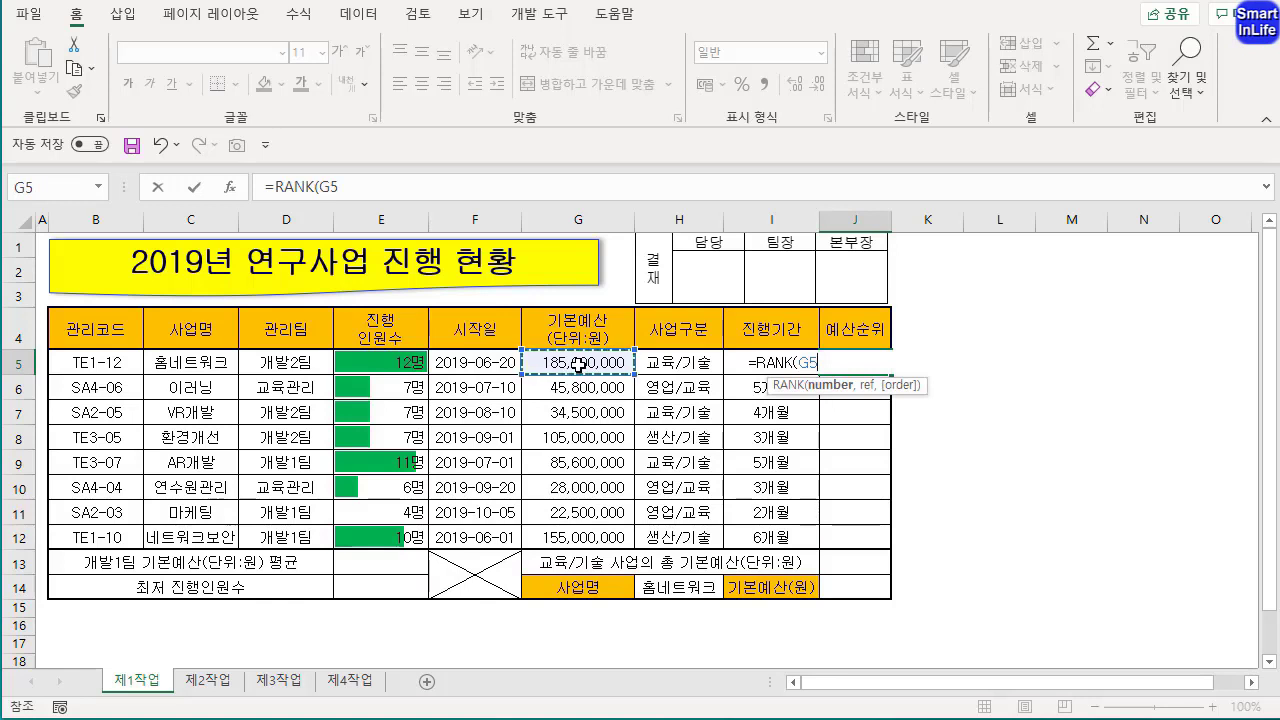
{"action": "type", "text": ","}
{"action": "left_click_drag", "start_coordinate": [579, 366], "coordinate": [552, 540]}
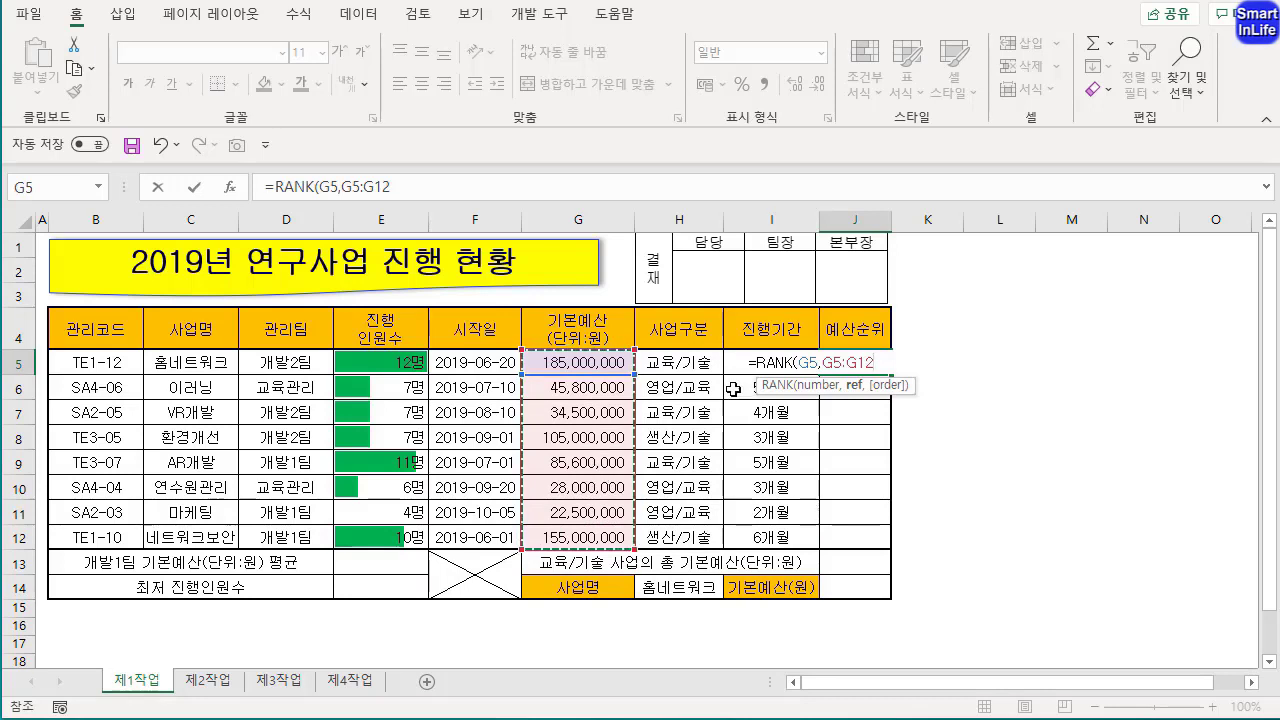
{"action": "key", "text": "F4"}
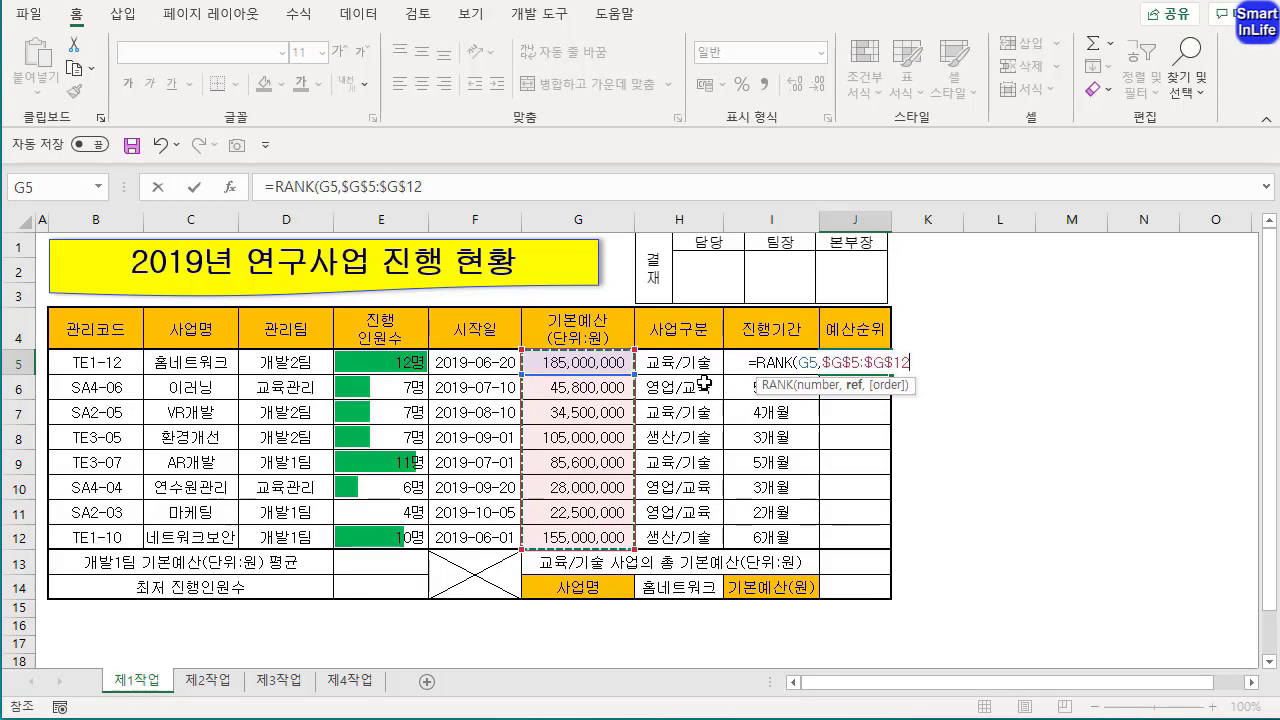
{"action": "type", "text": ","}
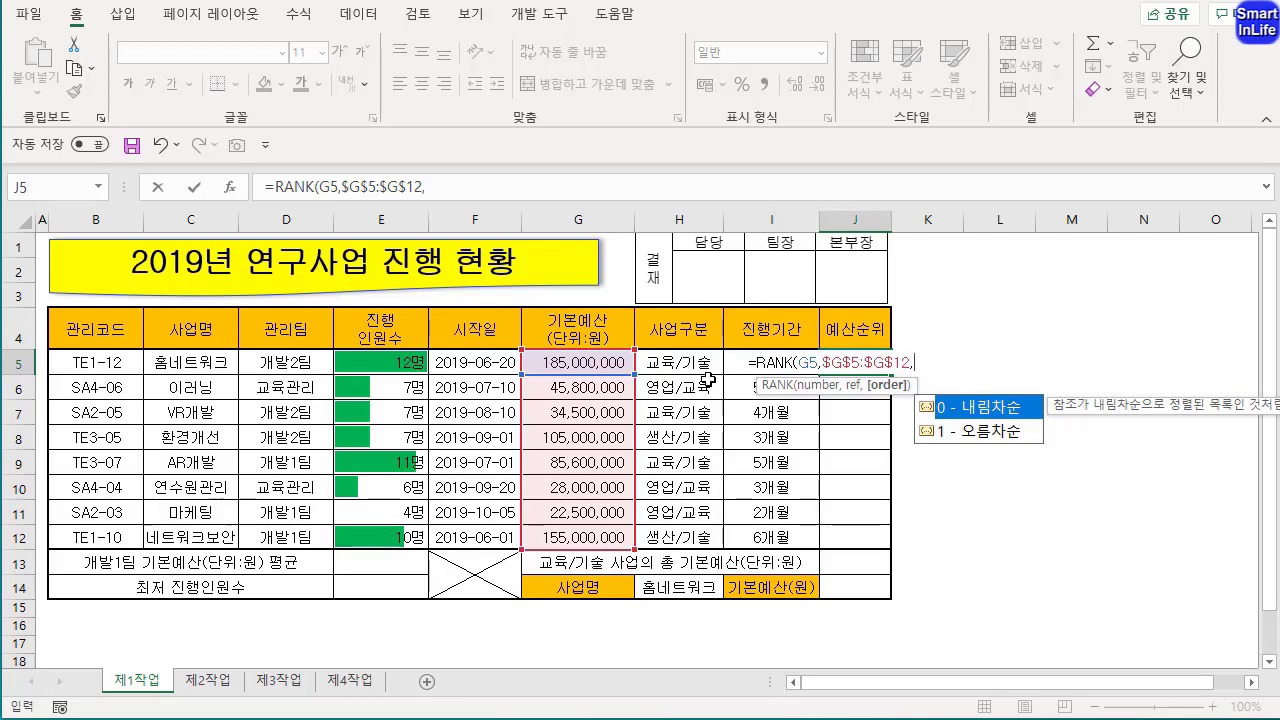
{"action": "type", "text": "0)"}
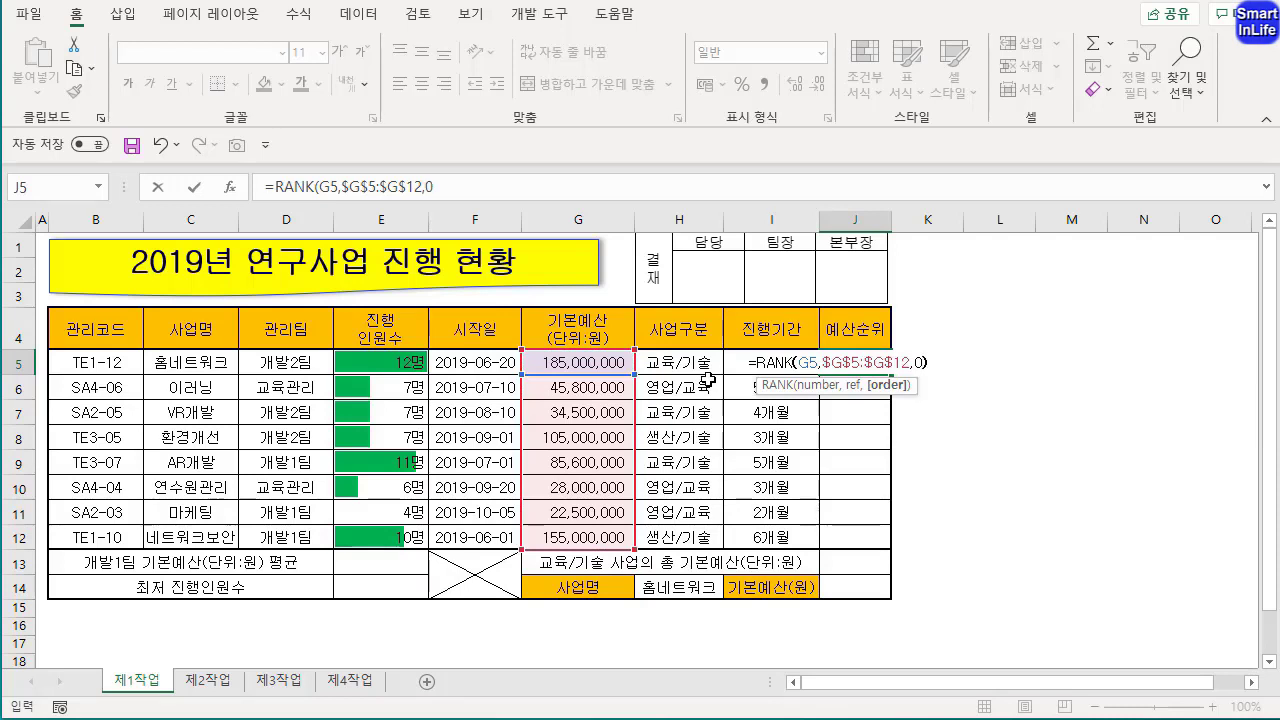
Wrap the RANK expression of J5 in an IF function with the condition <=3
{"action": "left_click", "coordinate": [273, 187]}
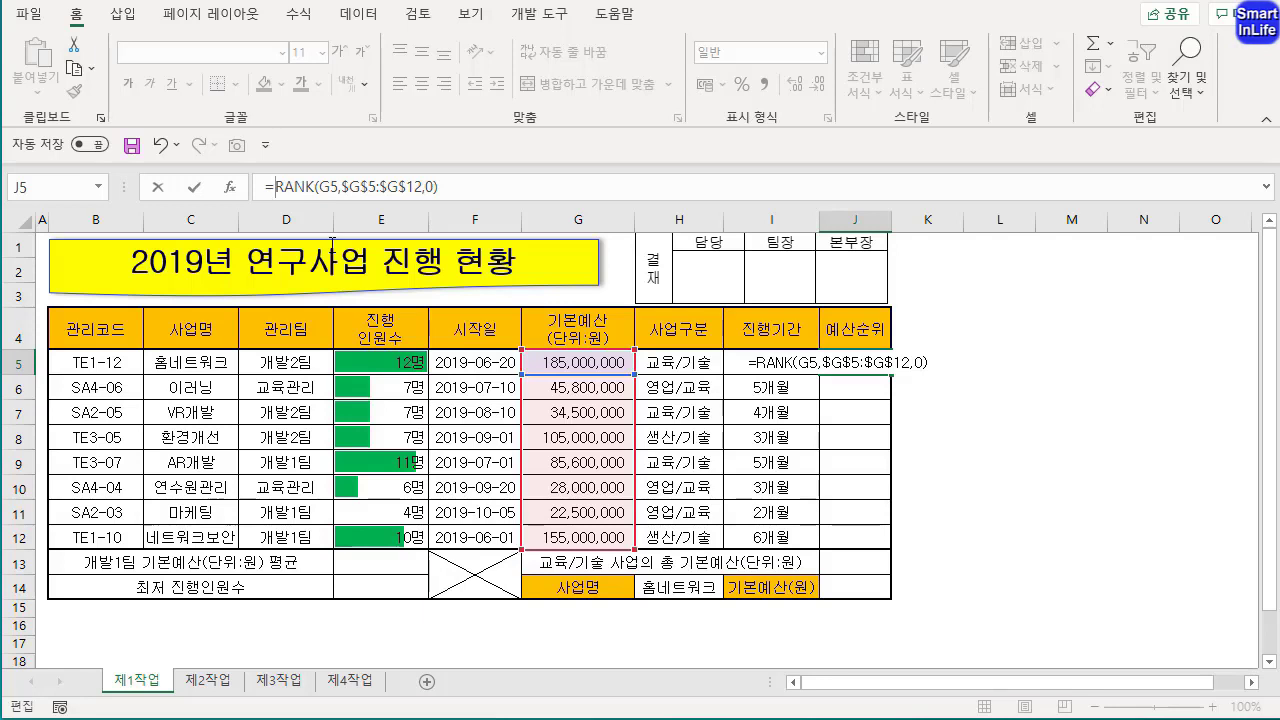
{"action": "type", "text": "IF("}
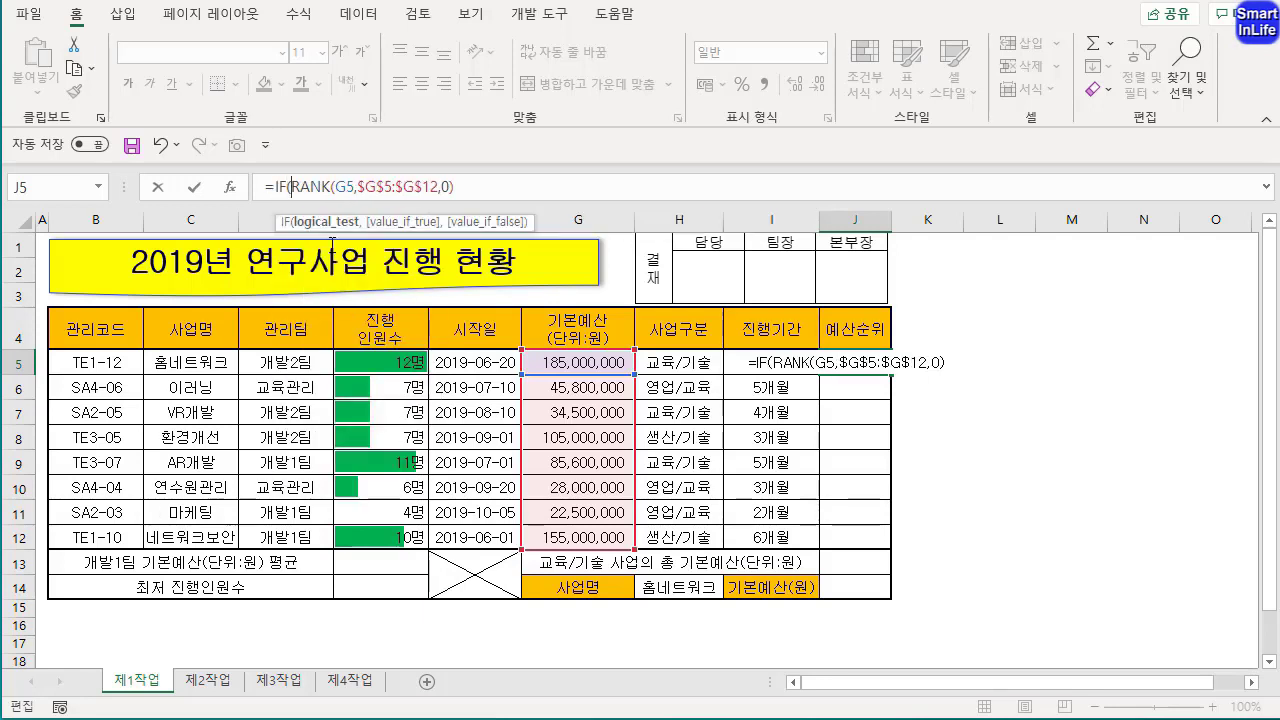
{"action": "key", "text": "shift+End"}
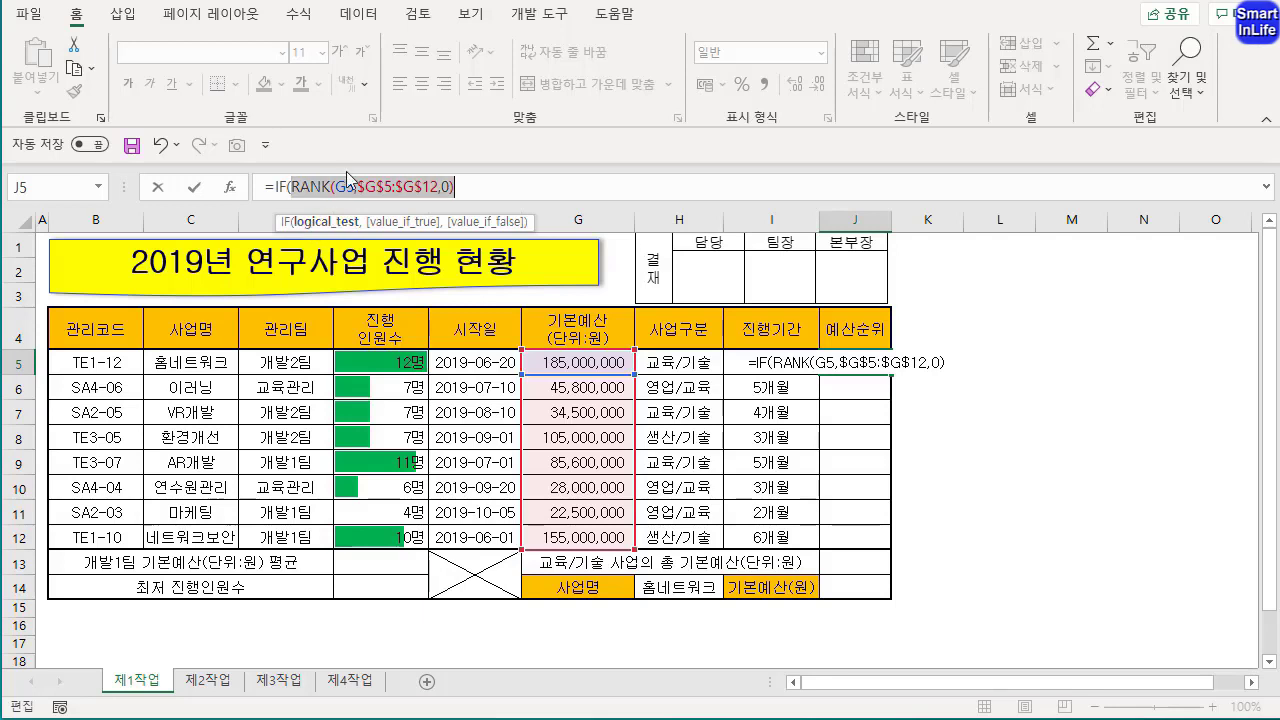
{"action": "left_click", "coordinate": [471, 188]}
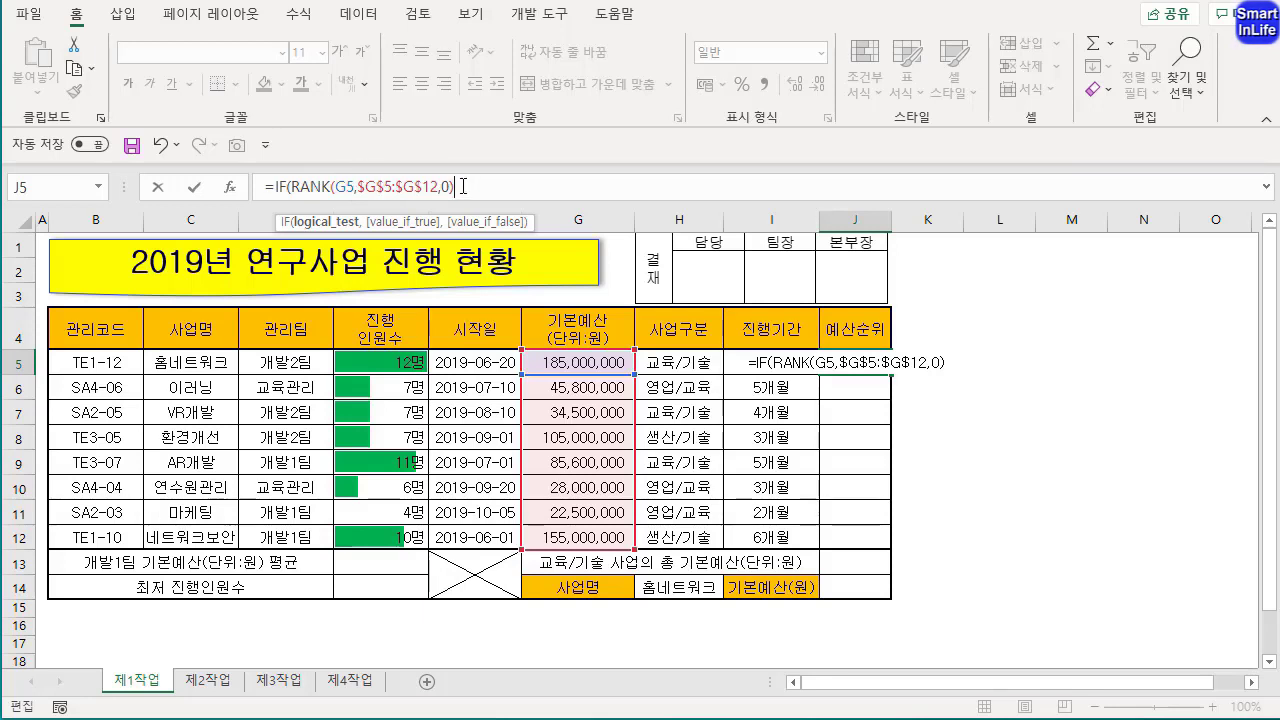
{"action": "type", "text": "<=3"}
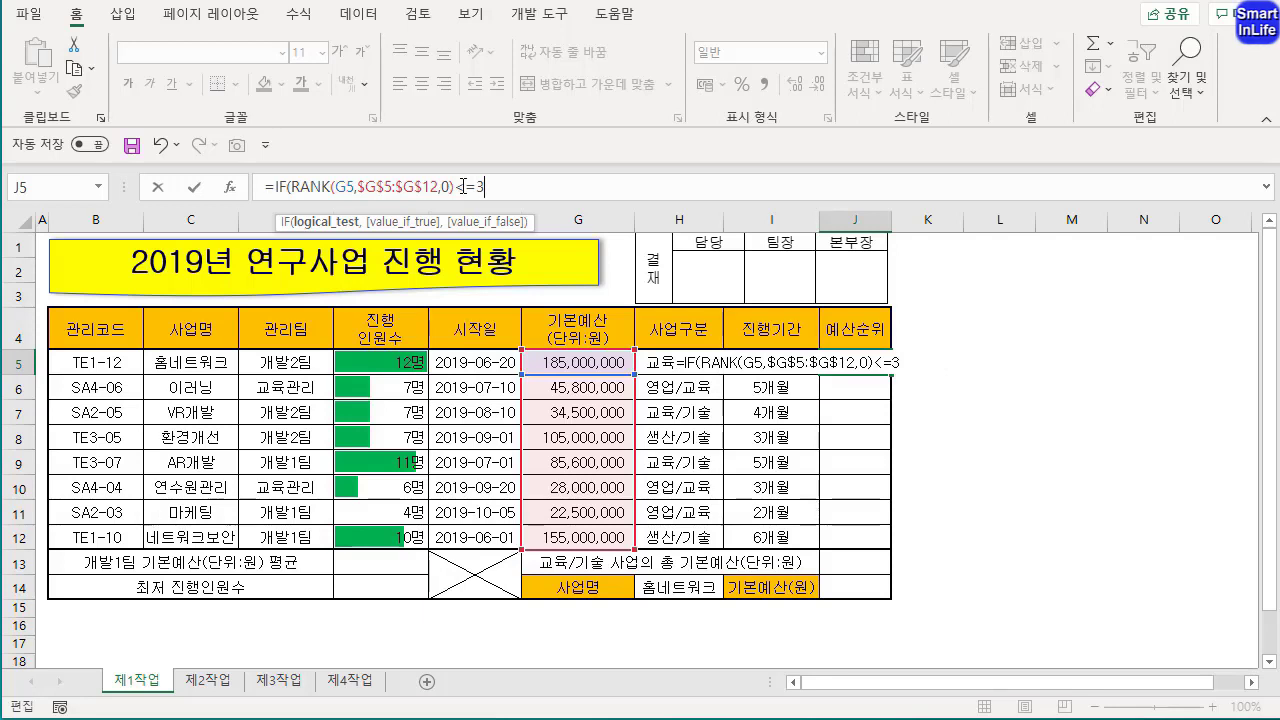
{"action": "type", "text": ","}
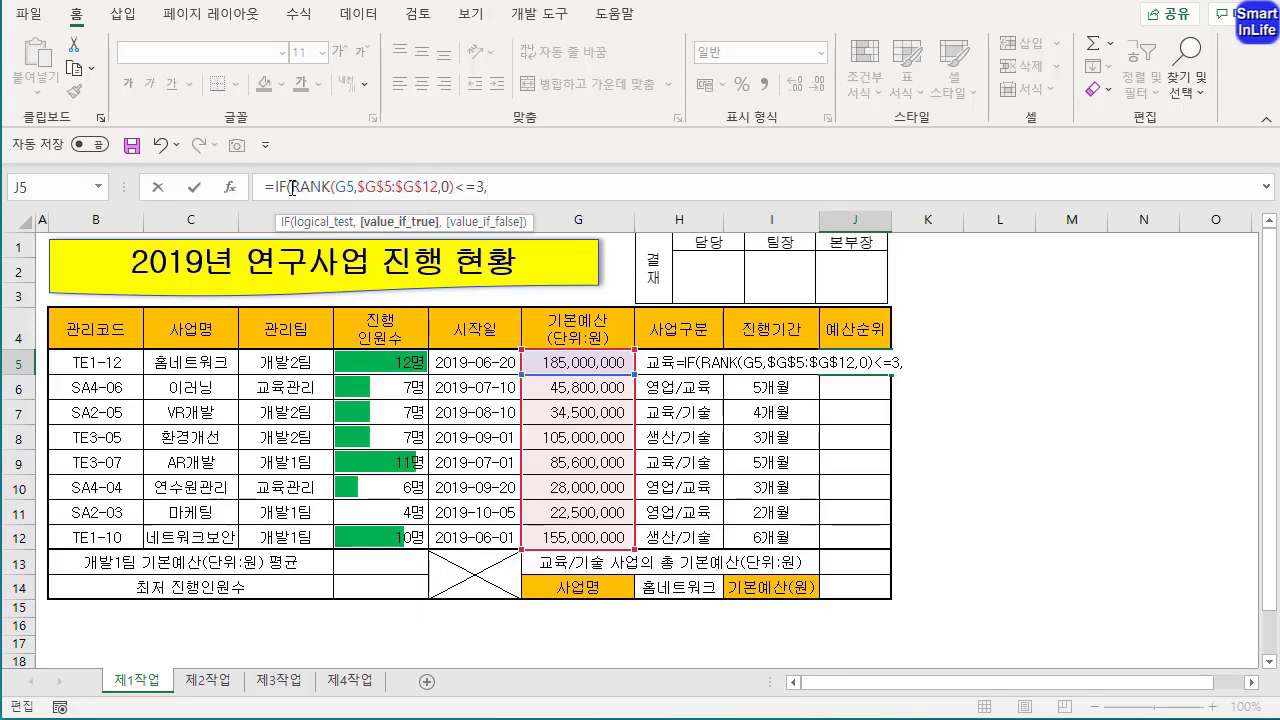
Reuse RANK(G5,$G$5:$G$12,0) as the IF's true value in J5, use "" as the false value, and commit the formula
{"action": "left_click_drag", "start_coordinate": [291, 188], "coordinate": [456, 188]}
{"action": "key", "text": "ctrl+c"}
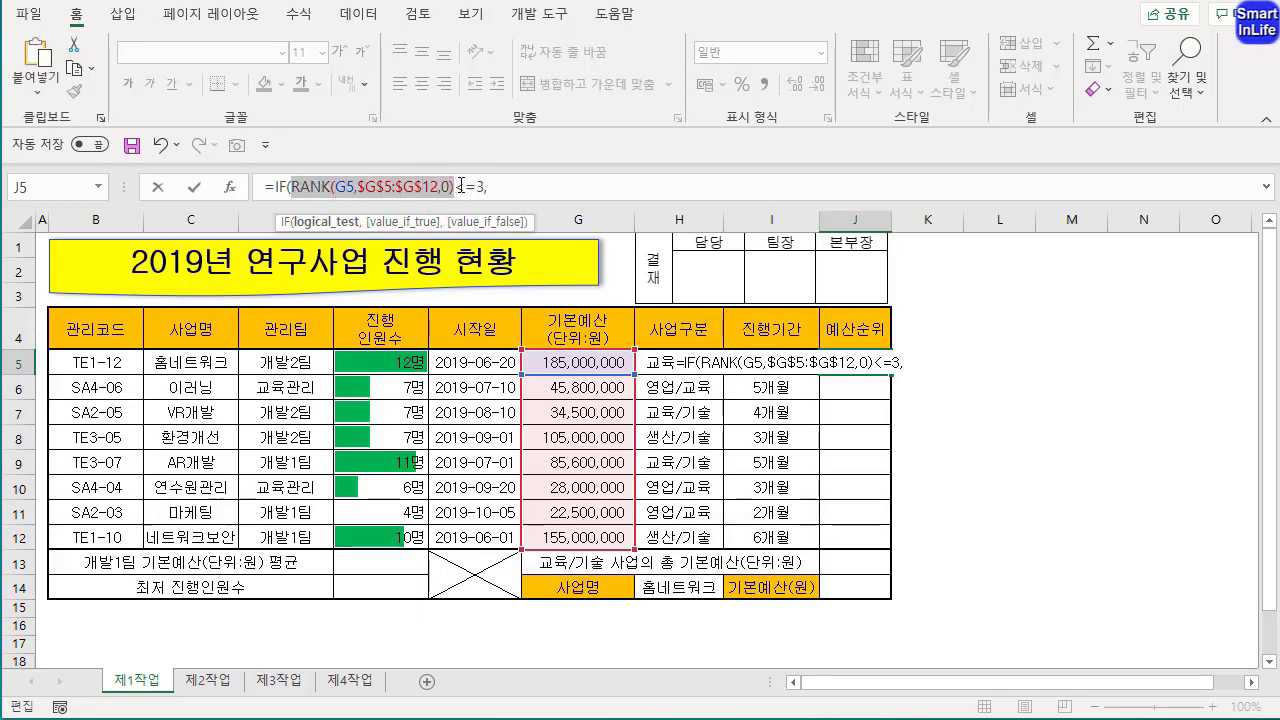
{"action": "left_click", "coordinate": [526, 188]}
{"action": "key", "text": "ctrl+v"}
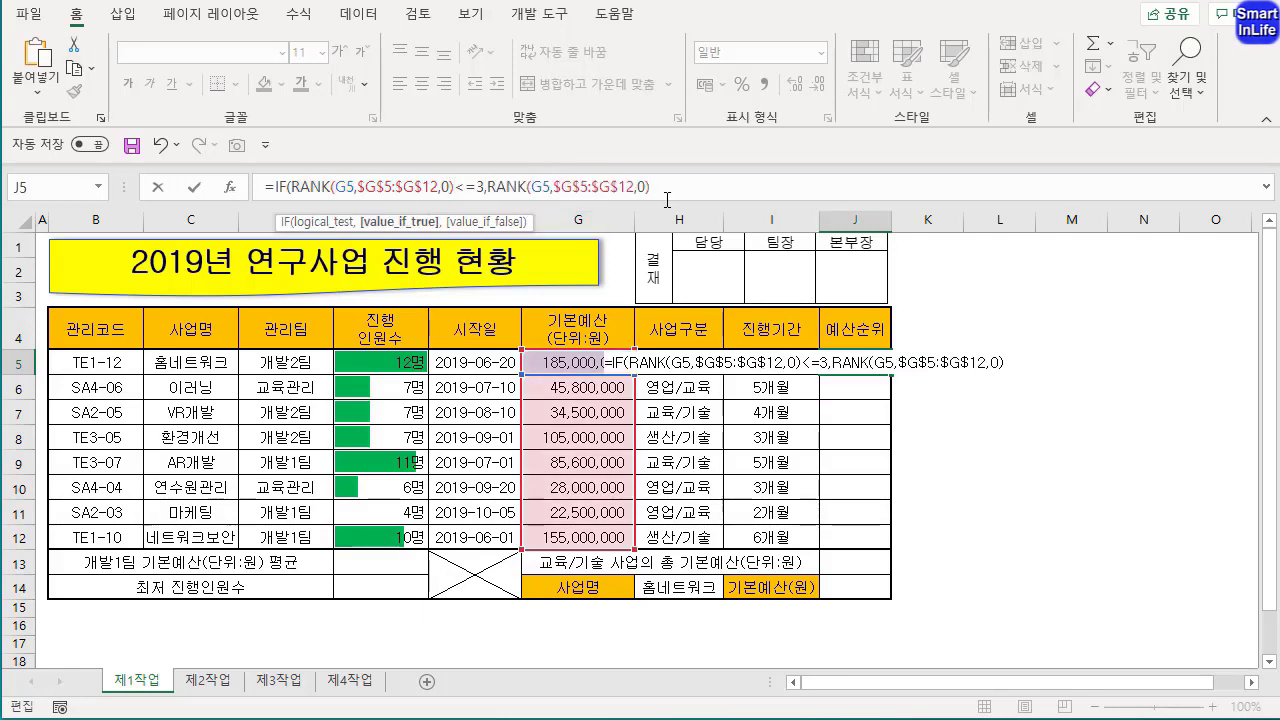
{"action": "type", "text": ","}
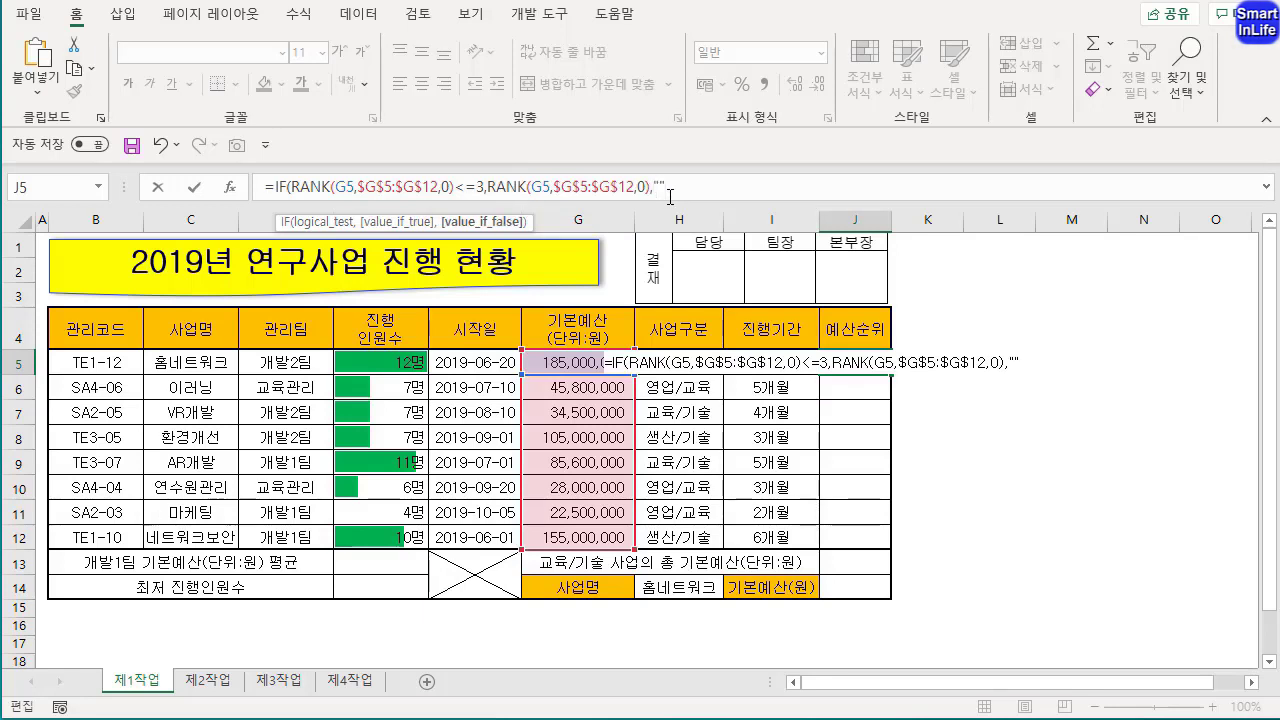
{"action": "key", "text": "Return"}
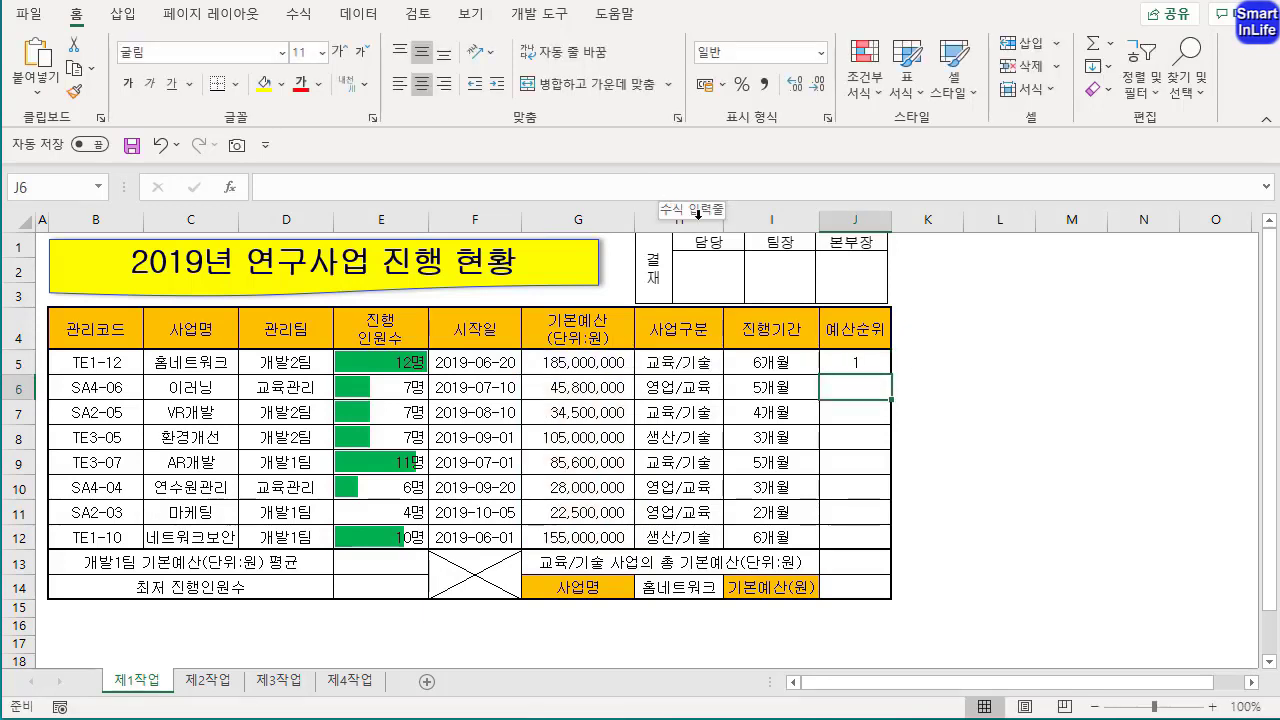
Enter the 예산순위 formula of J5 into the whole range J5:J12 at once
{"action": "left_click", "coordinate": [855, 366]}
{"action": "left_click_drag", "start_coordinate": [855, 366], "coordinate": [855, 537]}
{"action": "left_click", "coordinate": [696, 190]}
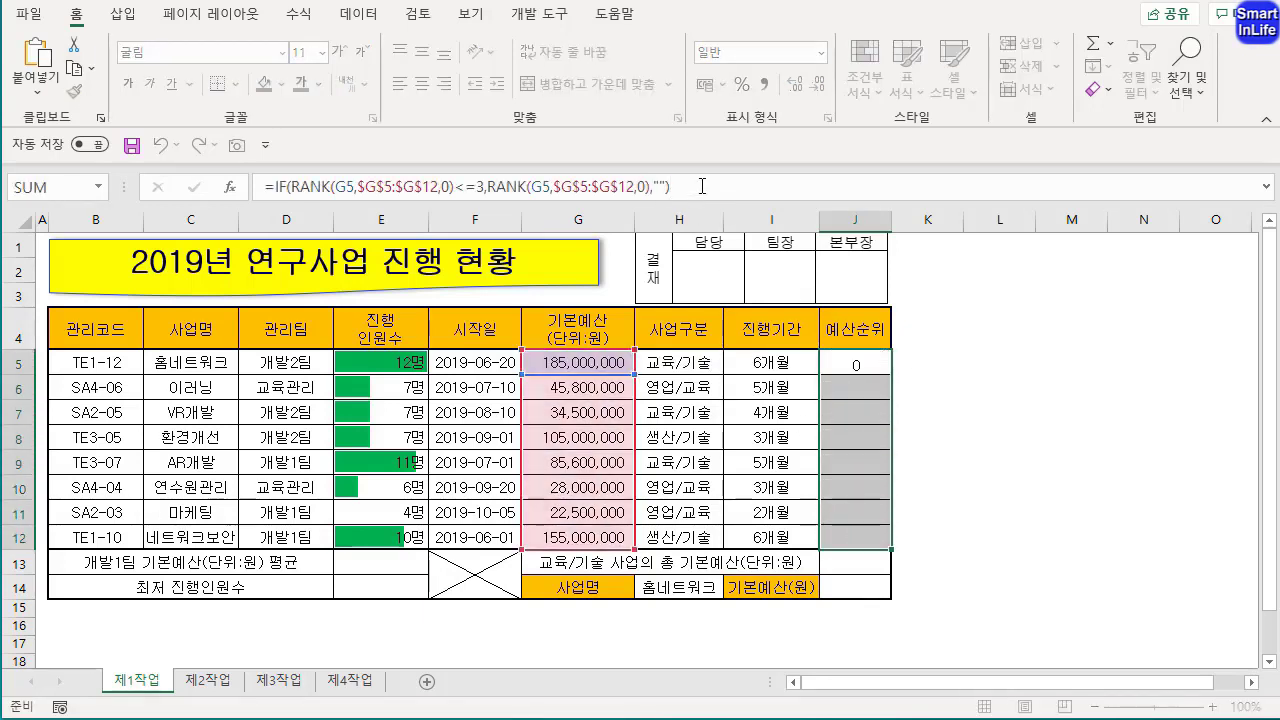
{"action": "key", "text": "ctrl+Return"}
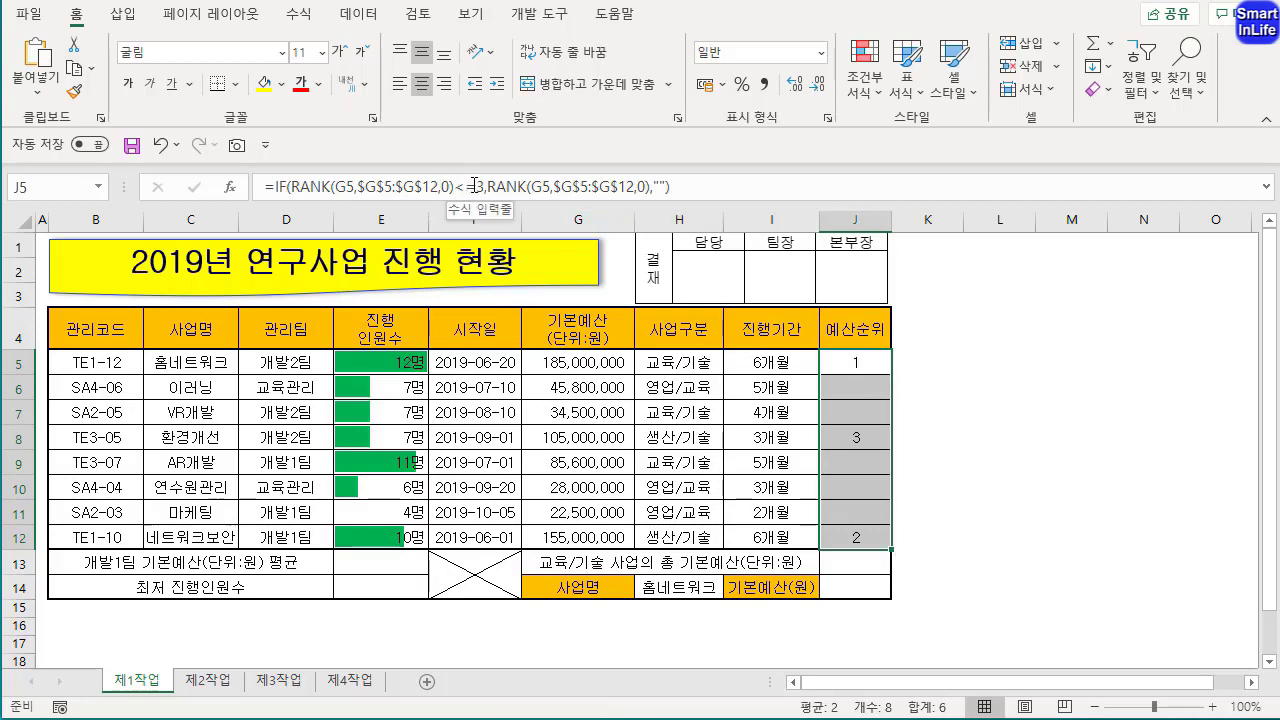
Try rewriting the J5 formula as =IF(RANK(G5,$G$5:$G$12,0)>3,"",RANK(G5,$G$5:$G$12,0)), and discard the edit
{"action": "left_click", "coordinate": [476, 186]}
{"action": "key", "text": "BackSpace"}
{"action": "key", "text": "BackSpace"}
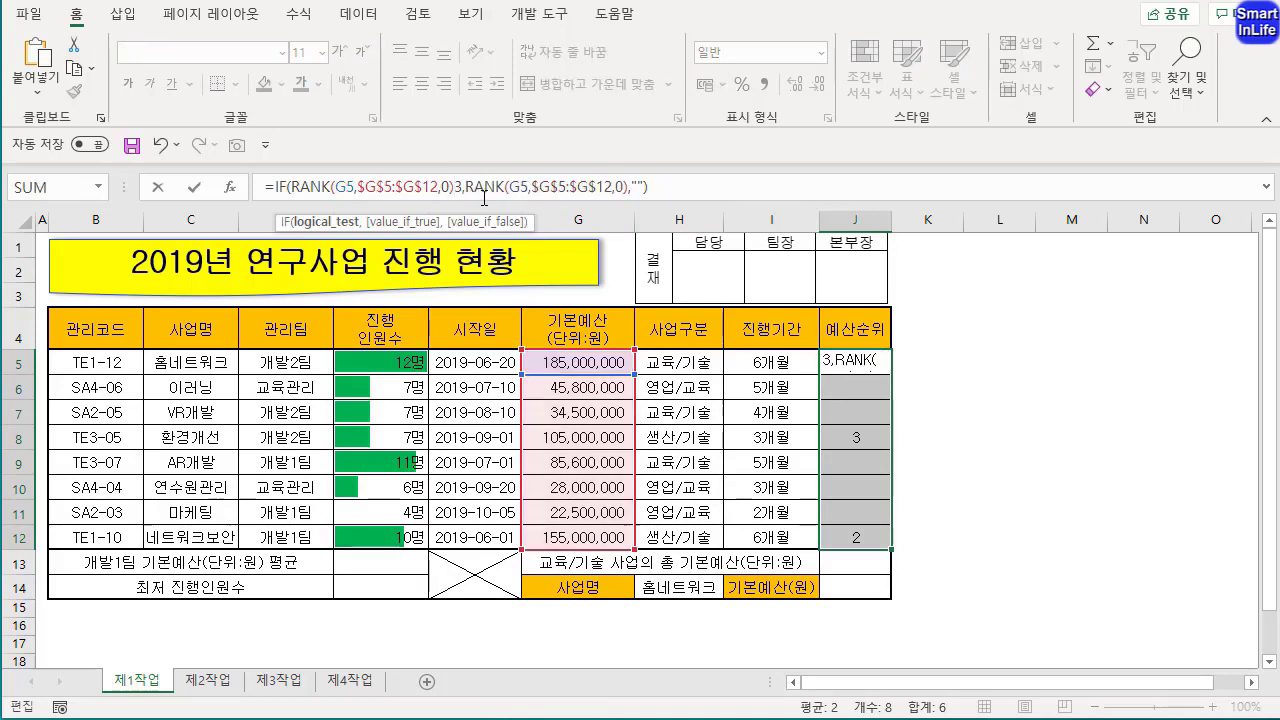
{"action": "type", "text": ">"}
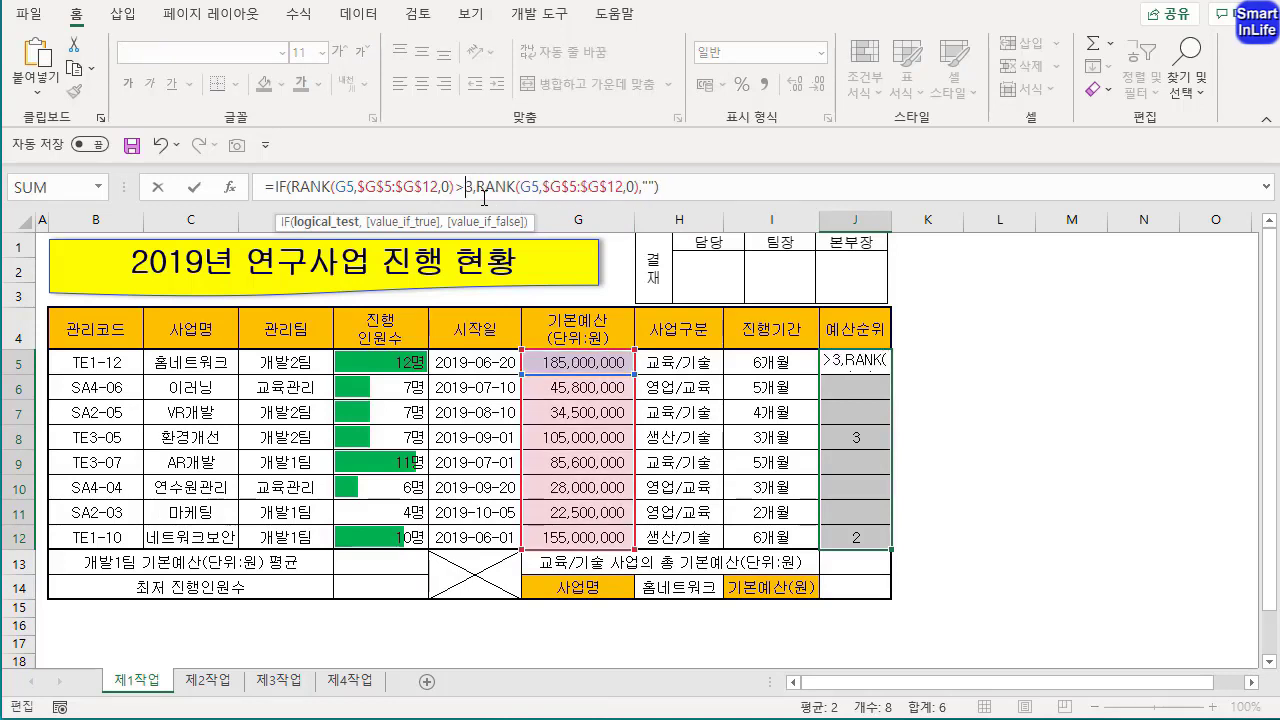
{"action": "left_click", "coordinate": [484, 197]}
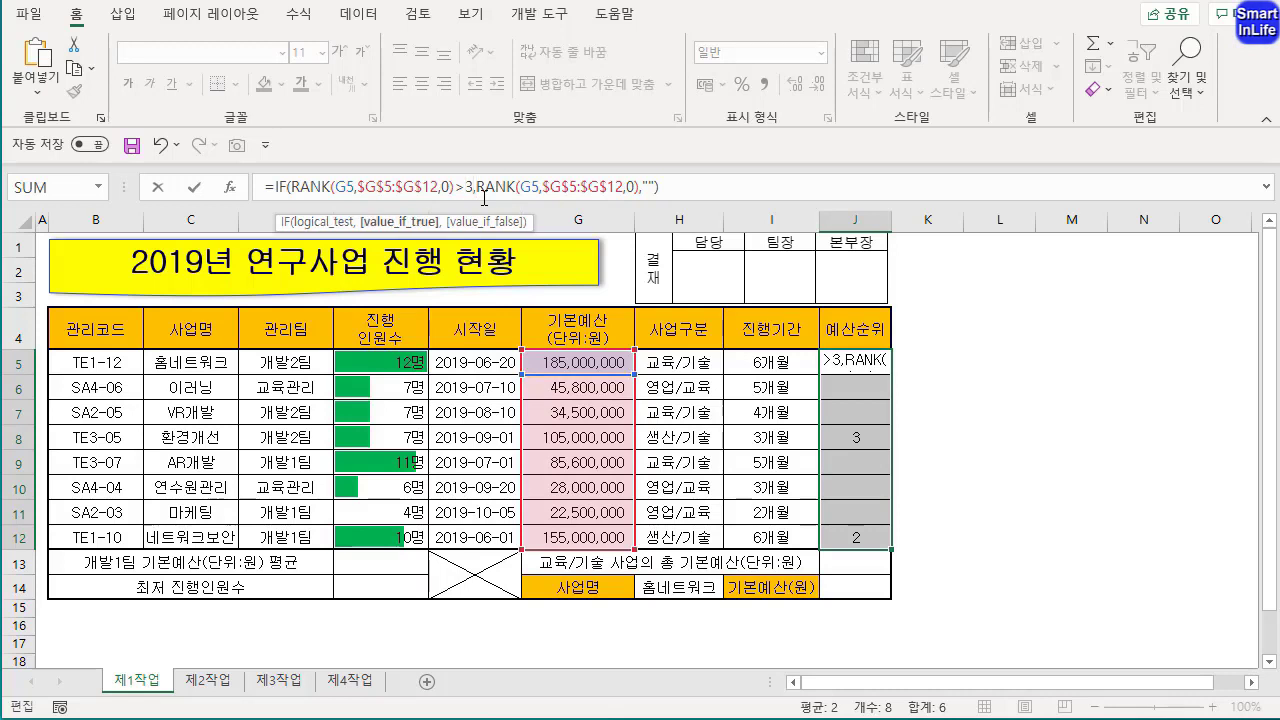
{"action": "type", "text": "\"\","}
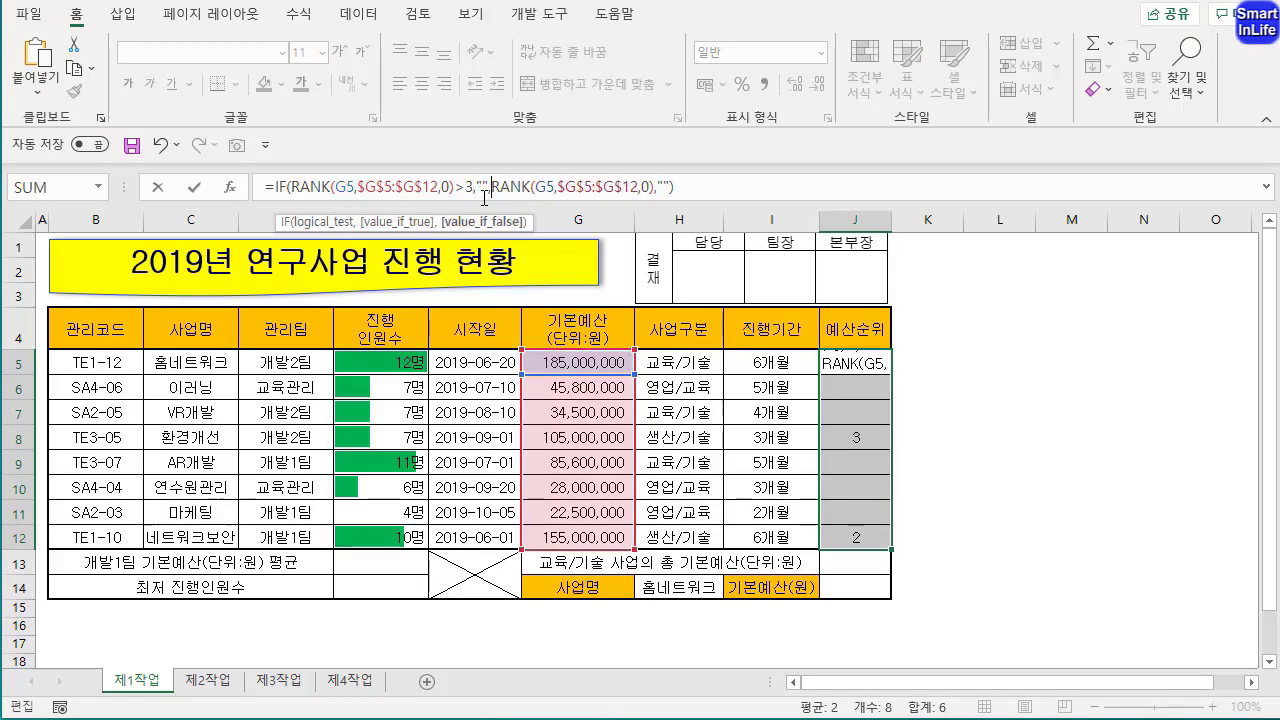
{"action": "key", "text": "End"}
{"action": "key", "text": "Left"}
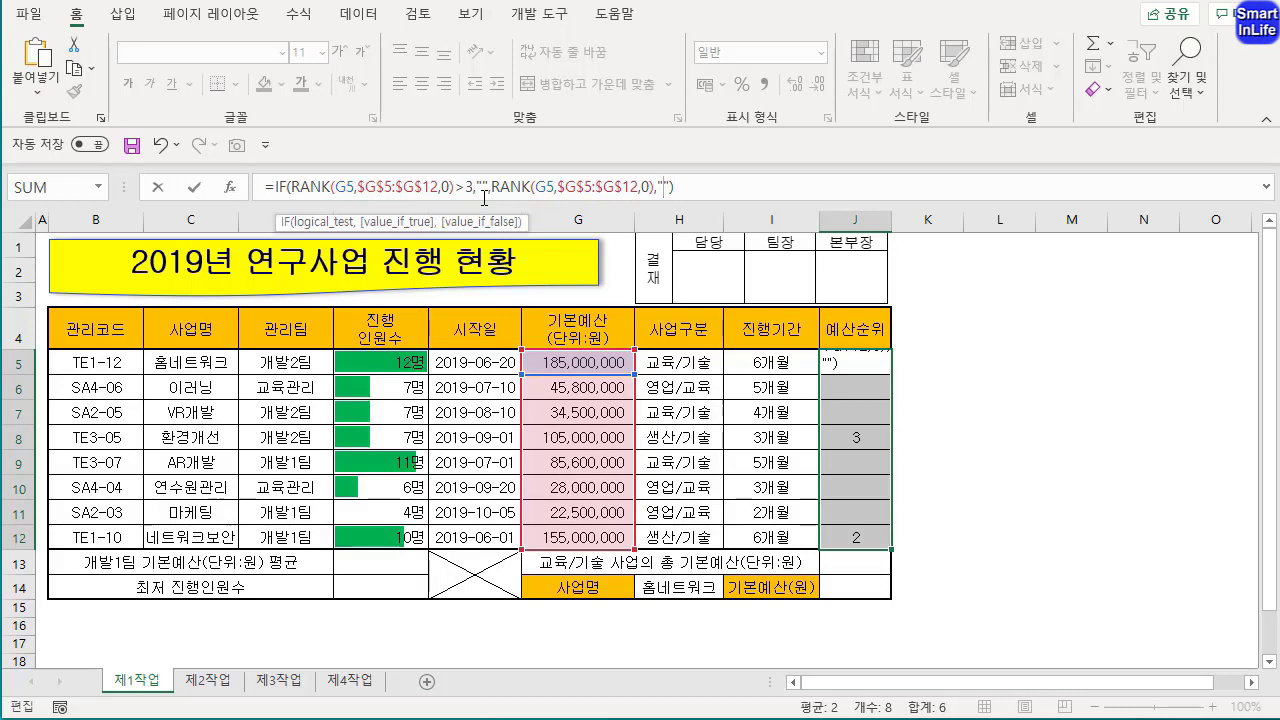
{"action": "key", "text": "shift+Left"}
{"action": "key", "text": "shift+Left"}
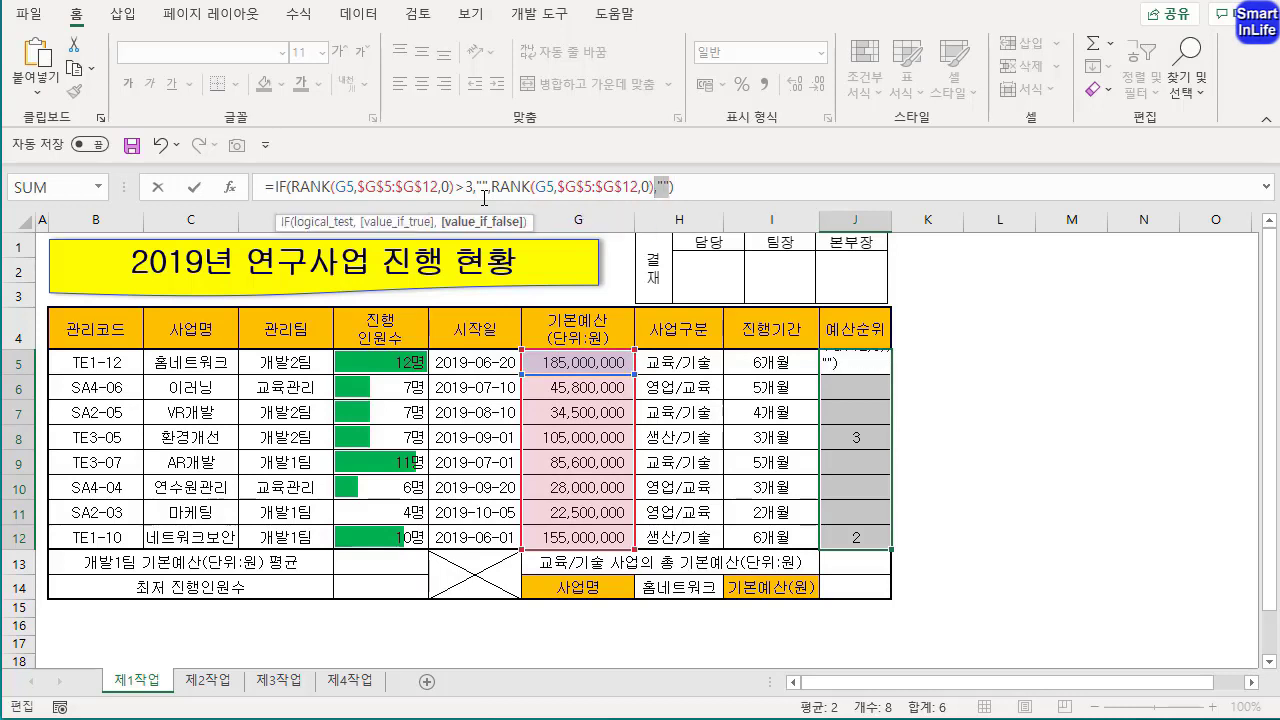
{"action": "key", "text": "BackSpace"}
{"action": "key", "text": "BackSpace"}
{"action": "left_click_drag", "start_coordinate": [474, 186], "coordinate": [456, 189]}
{"action": "left_click", "coordinate": [484, 188]}
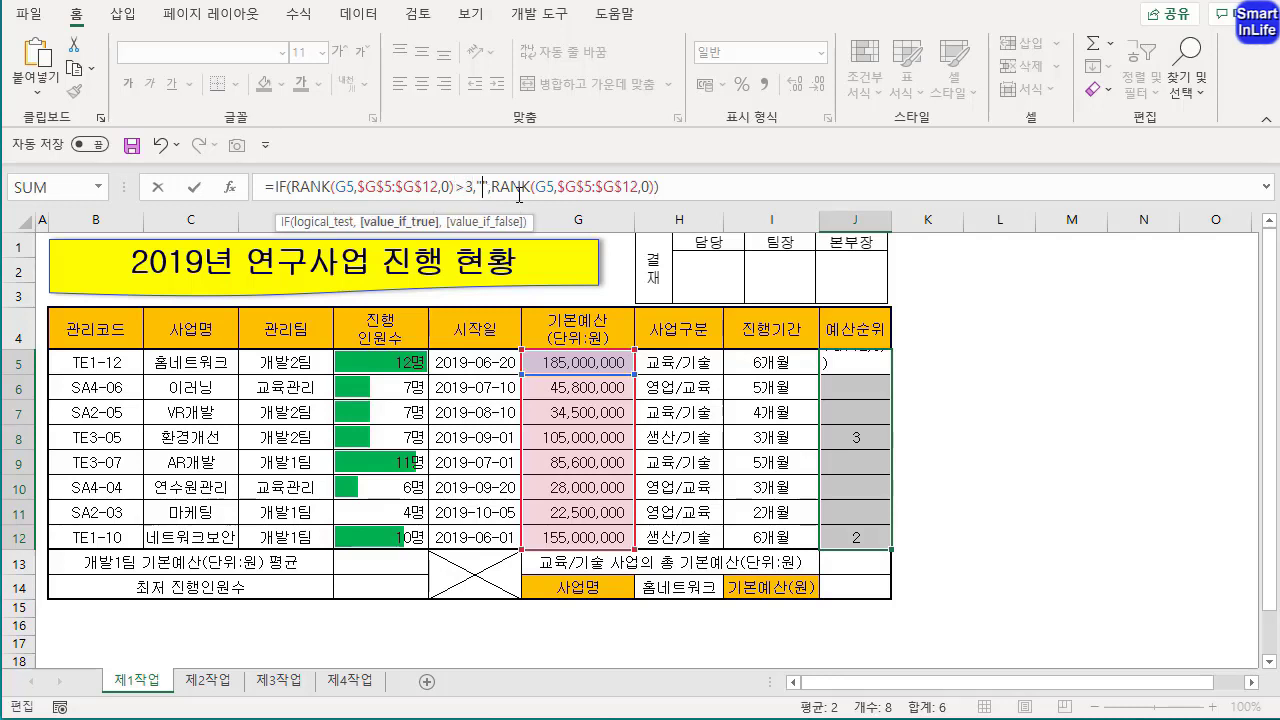
{"action": "left_click", "coordinate": [537, 188]}
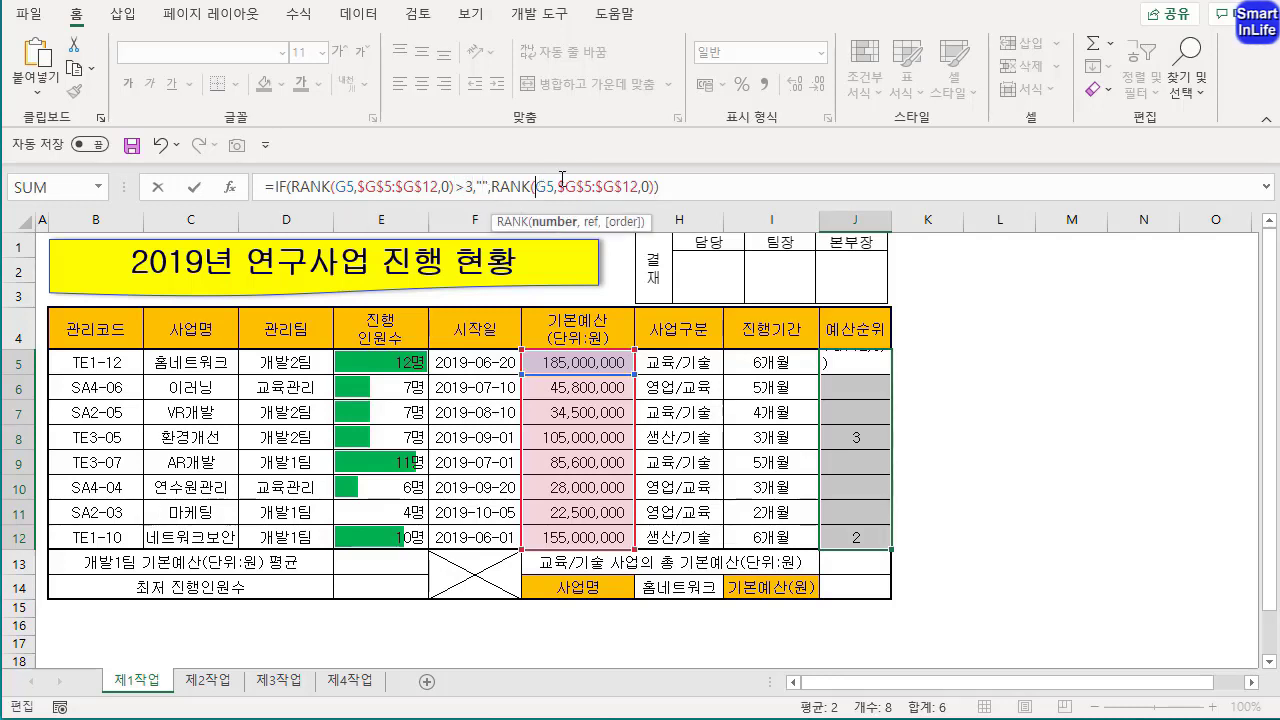
{"action": "key", "text": "Return"}
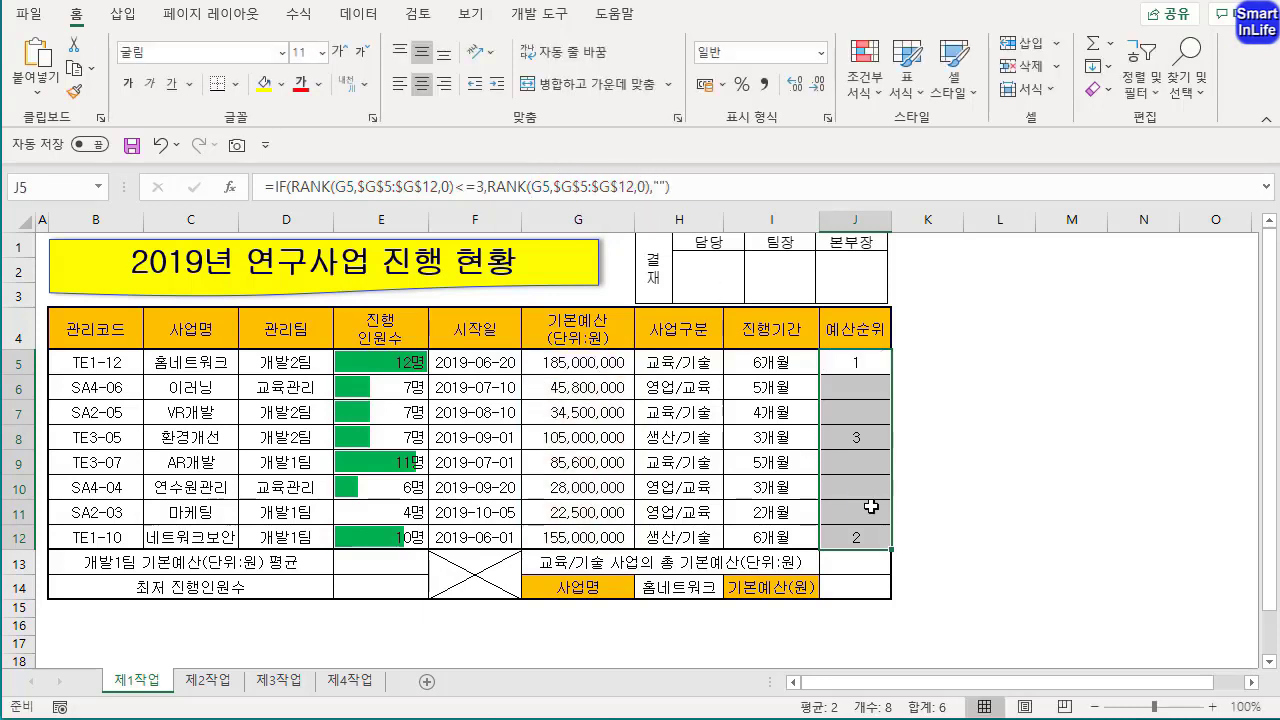
Check the formula in J8 and select E13, the result cell for the 개발1팀 기본예산 average
{"action": "left_click", "coordinate": [856, 437]}
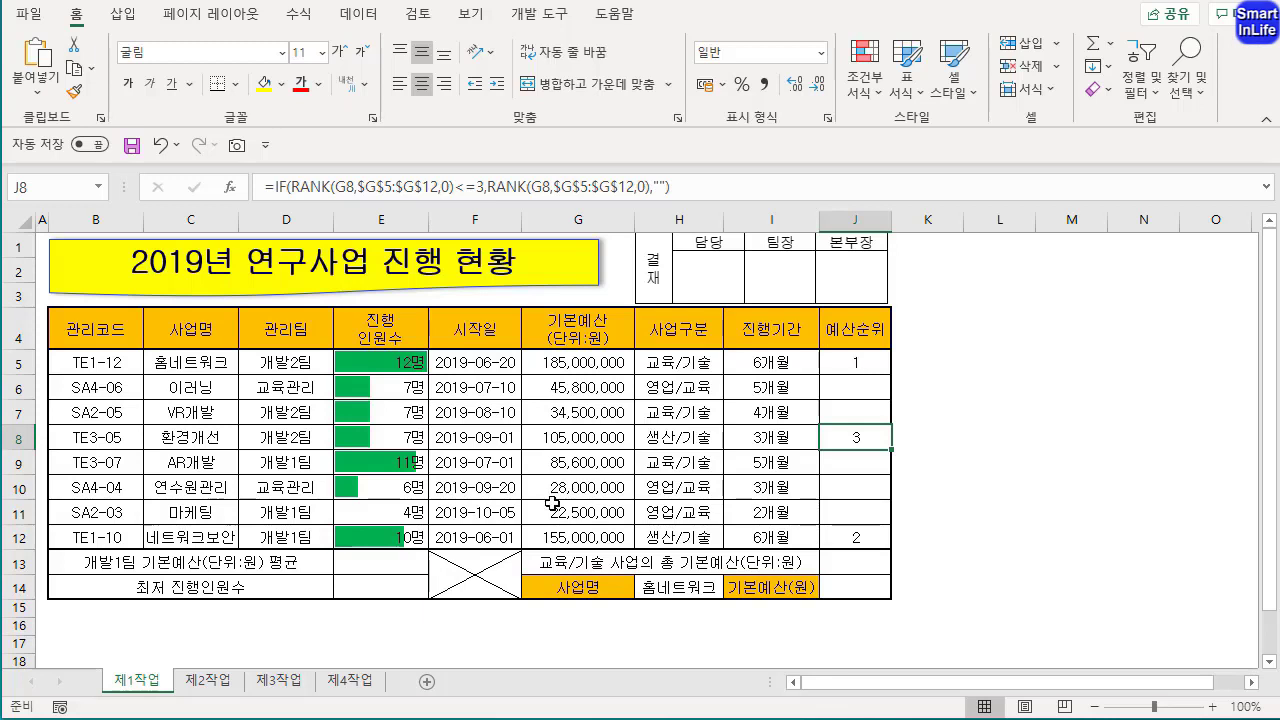
{"action": "left_click", "coordinate": [361, 568]}
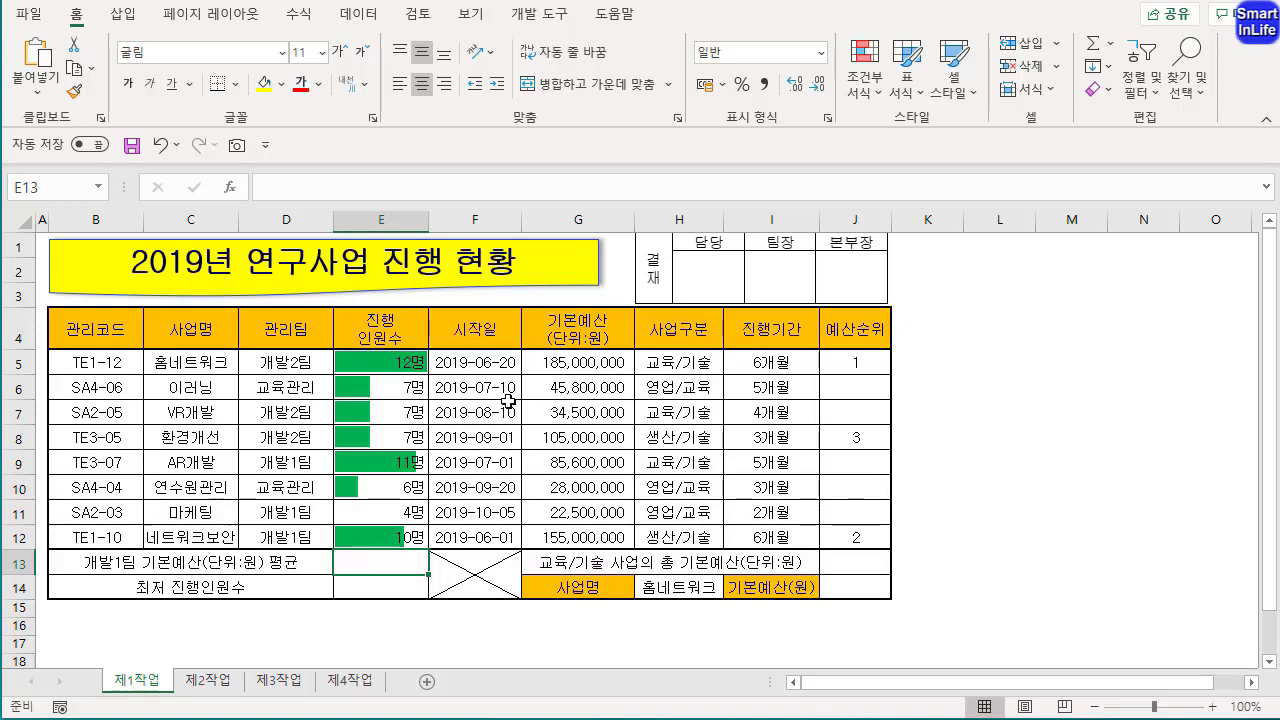
{"action": "mouse_move", "coordinate": [360, 307]}
{"action": "left_mouse_down"}
{"action": "mouse_move", "coordinate": [421, 298]}
{"action": "mouse_move", "coordinate": [383, 392]}
{"action": "mouse_move", "coordinate": [415, 371]}
{"action": "left_mouse_up"}
{"action": "mouse_move", "coordinate": [461, 346]}
{"action": "left_mouse_down"}
{"action": "mouse_move", "coordinate": [542, 473]}
{"action": "mouse_move", "coordinate": [549, 452]}
{"action": "left_mouse_up"}
{"action": "left_click_drag", "start_coordinate": [643, 355], "coordinate": [589, 495]}
{"action": "left_click_drag", "start_coordinate": [606, 407], "coordinate": [644, 451]}
{"action": "mouse_move", "coordinate": [675, 399]}
{"action": "left_mouse_down"}
{"action": "mouse_move", "coordinate": [746, 475]}
{"action": "mouse_move", "coordinate": [782, 430]}
{"action": "left_mouse_up"}
{"action": "mouse_move", "coordinate": [801, 427]}
{"action": "left_mouse_down"}
{"action": "mouse_move", "coordinate": [796, 514]}
{"action": "mouse_move", "coordinate": [744, 540]}
{"action": "left_mouse_up"}
{"action": "left_click_drag", "start_coordinate": [776, 508], "coordinate": [833, 565]}
{"action": "mouse_move", "coordinate": [530, 520]}
{"action": "left_mouse_down"}
{"action": "mouse_move", "coordinate": [455, 516]}
{"action": "mouse_move", "coordinate": [516, 497]}
{"action": "left_mouse_up"}
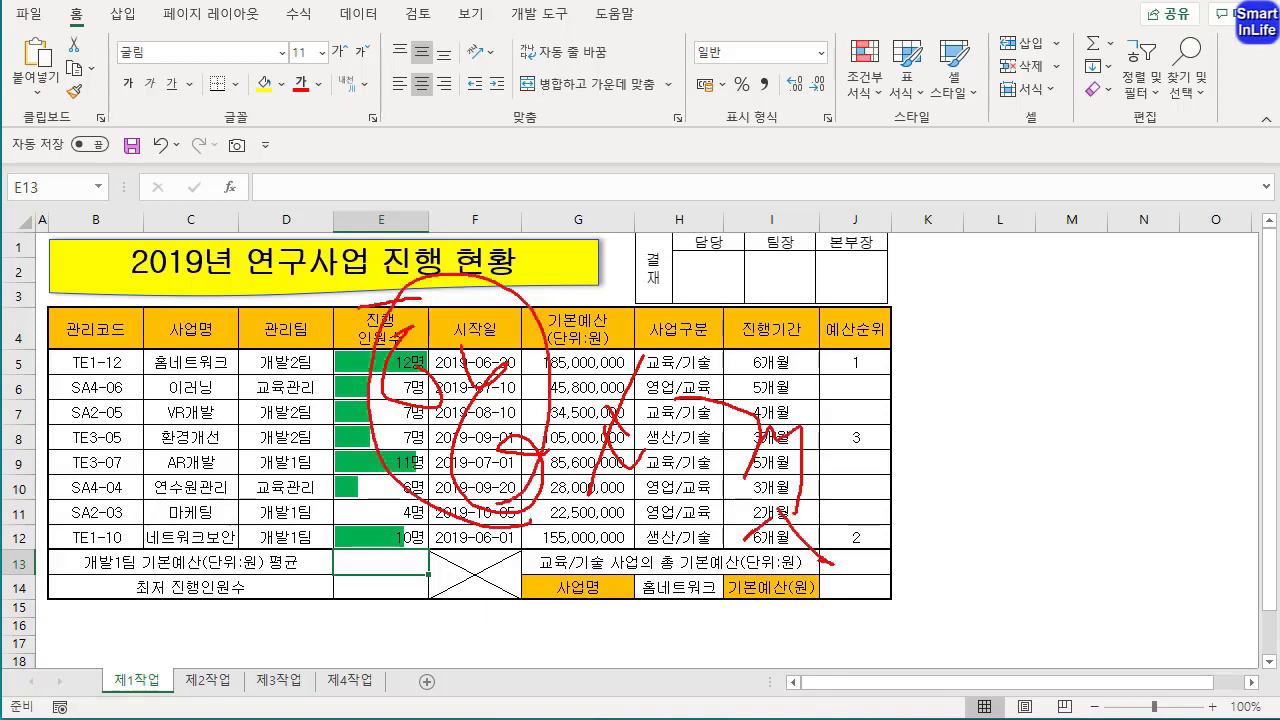
{"action": "left_click_drag", "start_coordinate": [752, 354], "coordinate": [800, 568]}
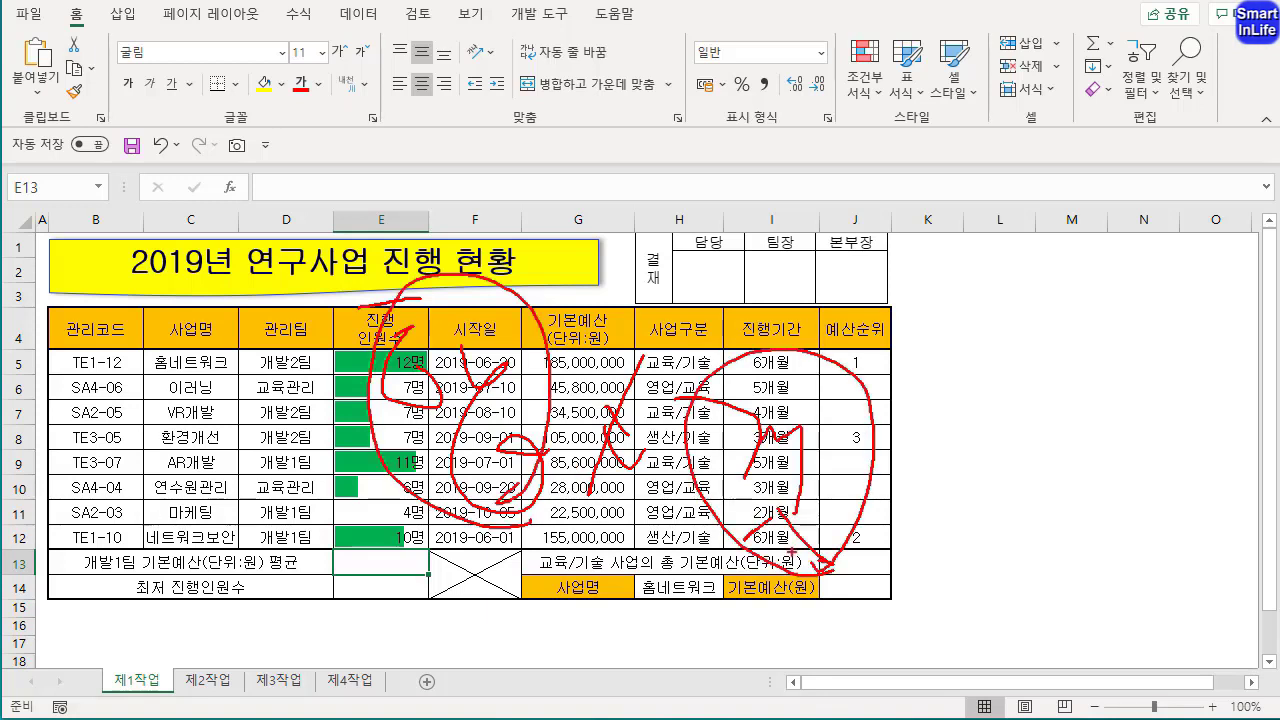
{"action": "key", "text": "Escape"}
Begin a SUMIF formula in E13 with D5:D12 as the range and "개발1팀" as the criterion
{"action": "type", "text": "=SU"}
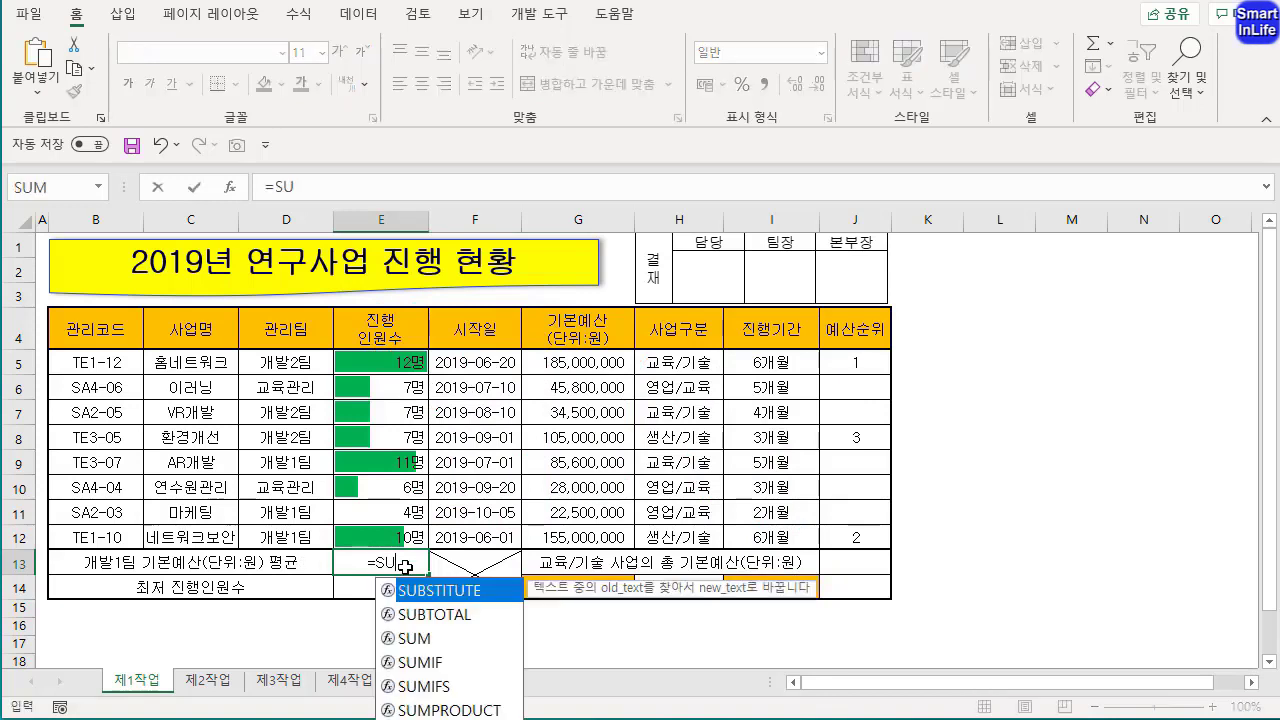
{"action": "type", "text": "MIF("}
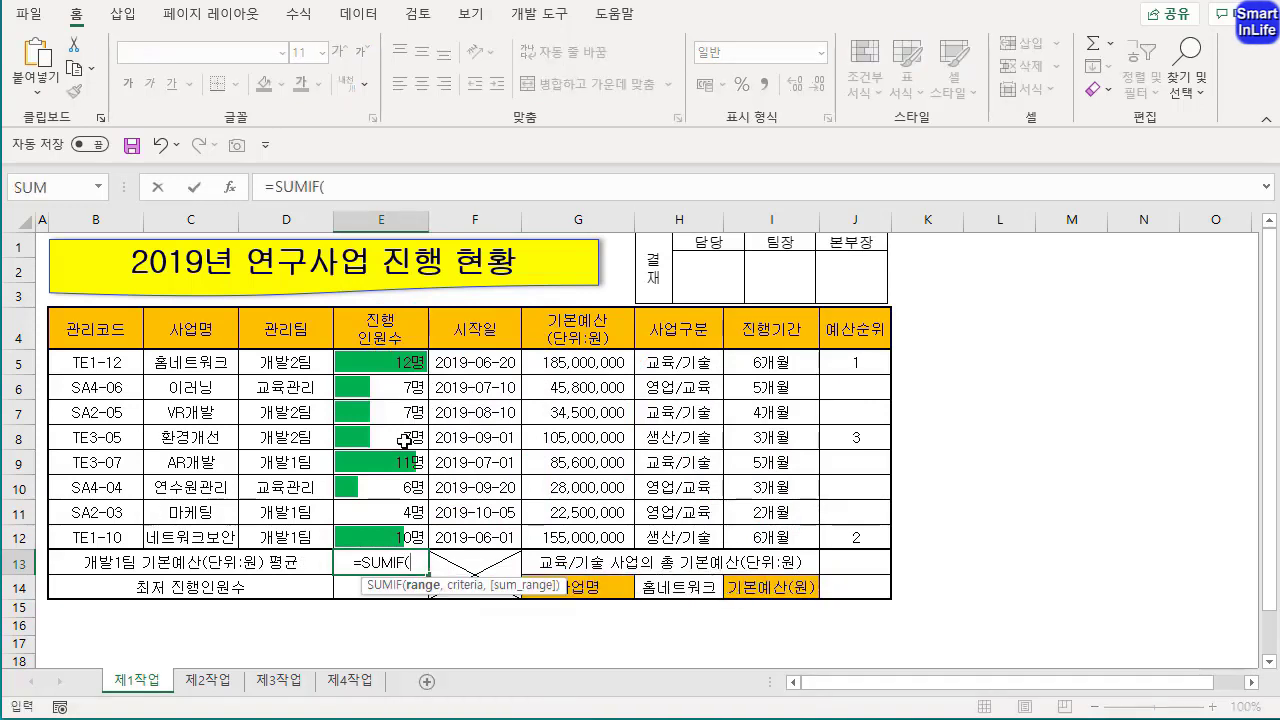
{"action": "left_click", "coordinate": [434, 184]}
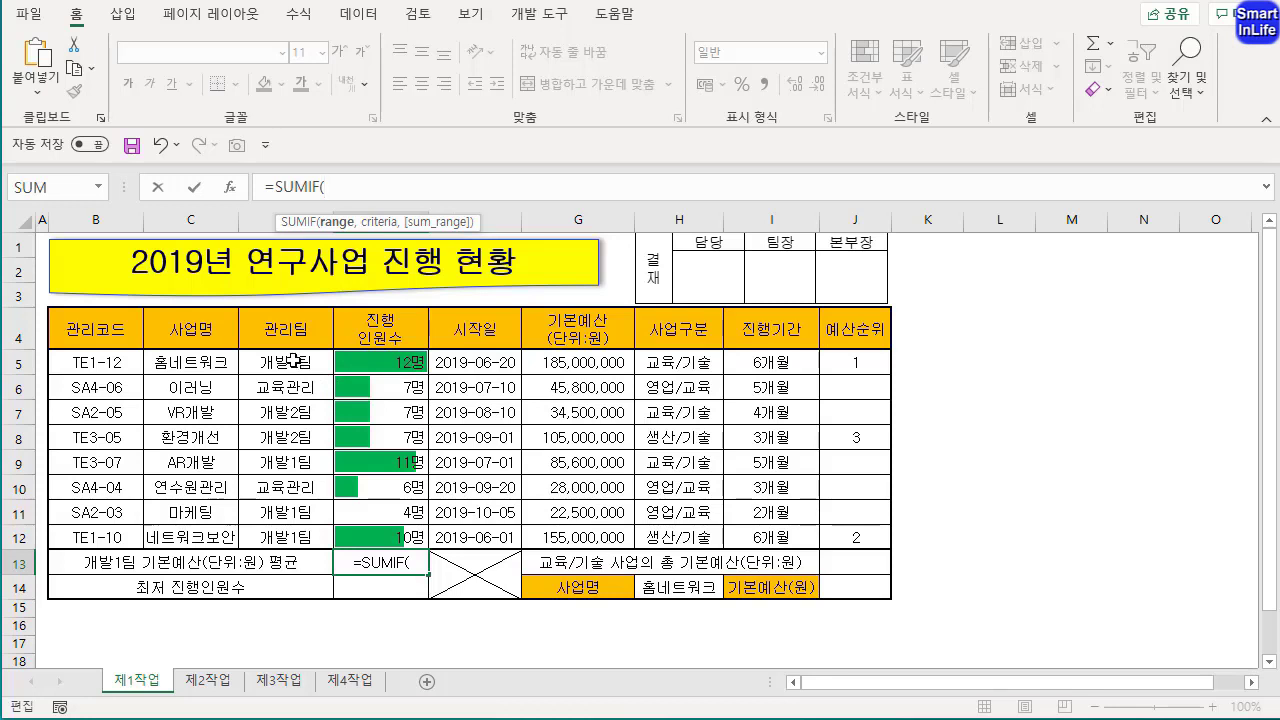
{"action": "left_click_drag", "start_coordinate": [295, 362], "coordinate": [305, 535]}
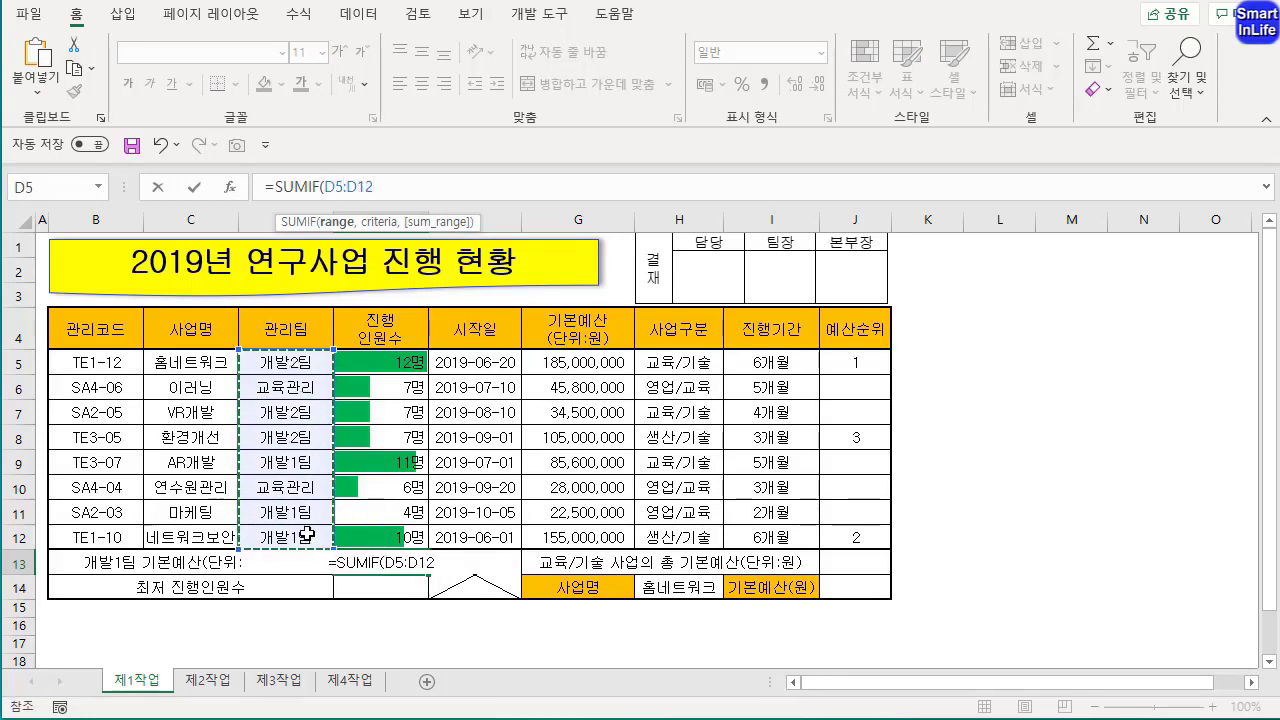
{"action": "type", "text": ",\""}
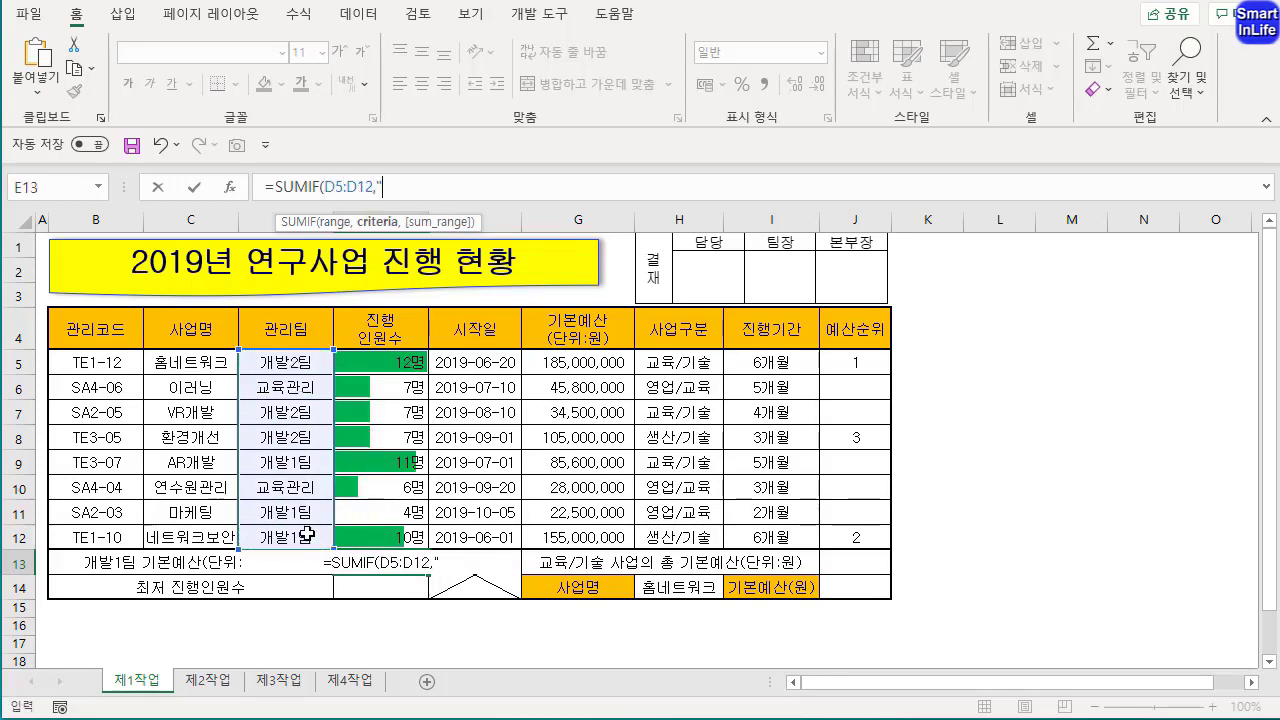
{"action": "type", "text": "개발1팀"}
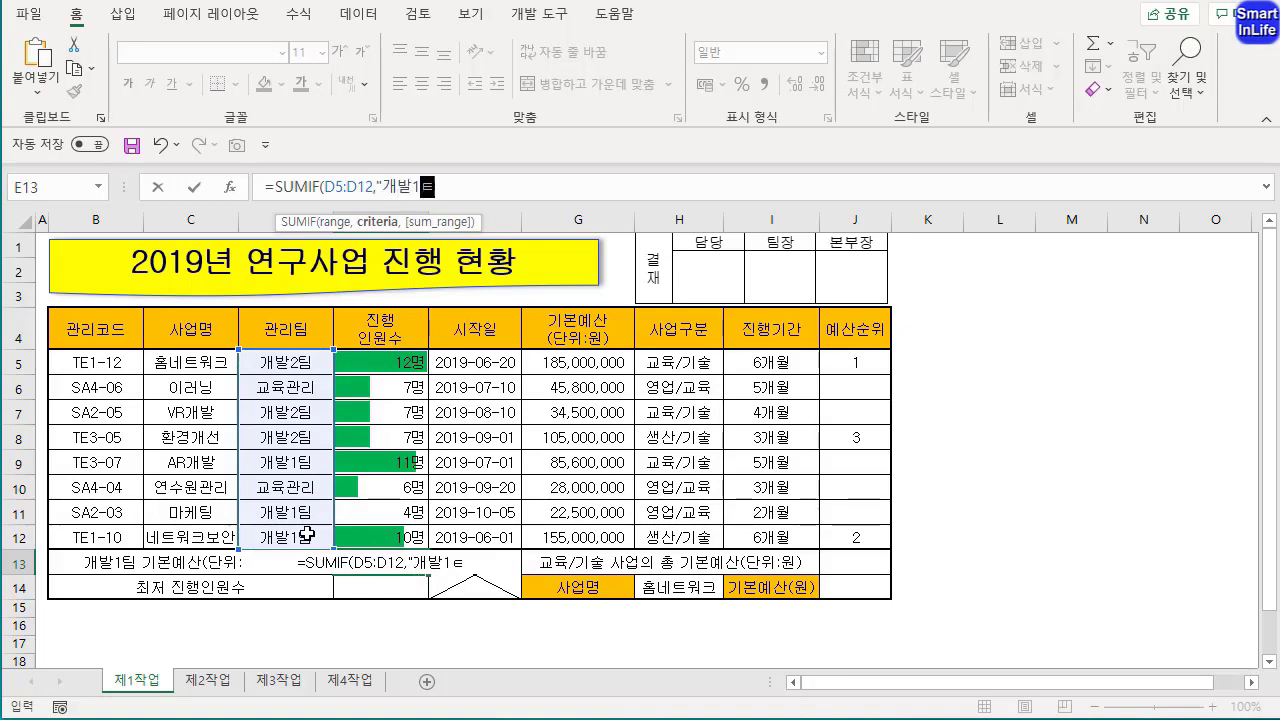
{"action": "type", "text": "\""}
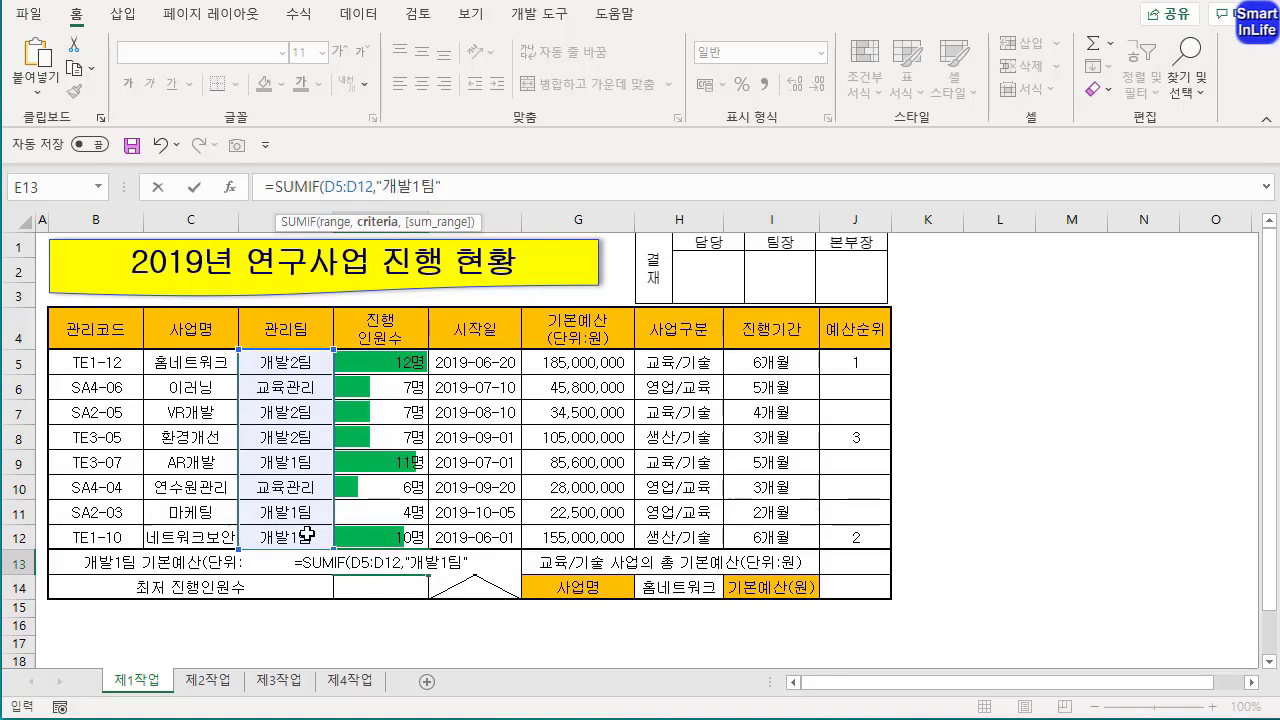
{"action": "type", "text": ","}
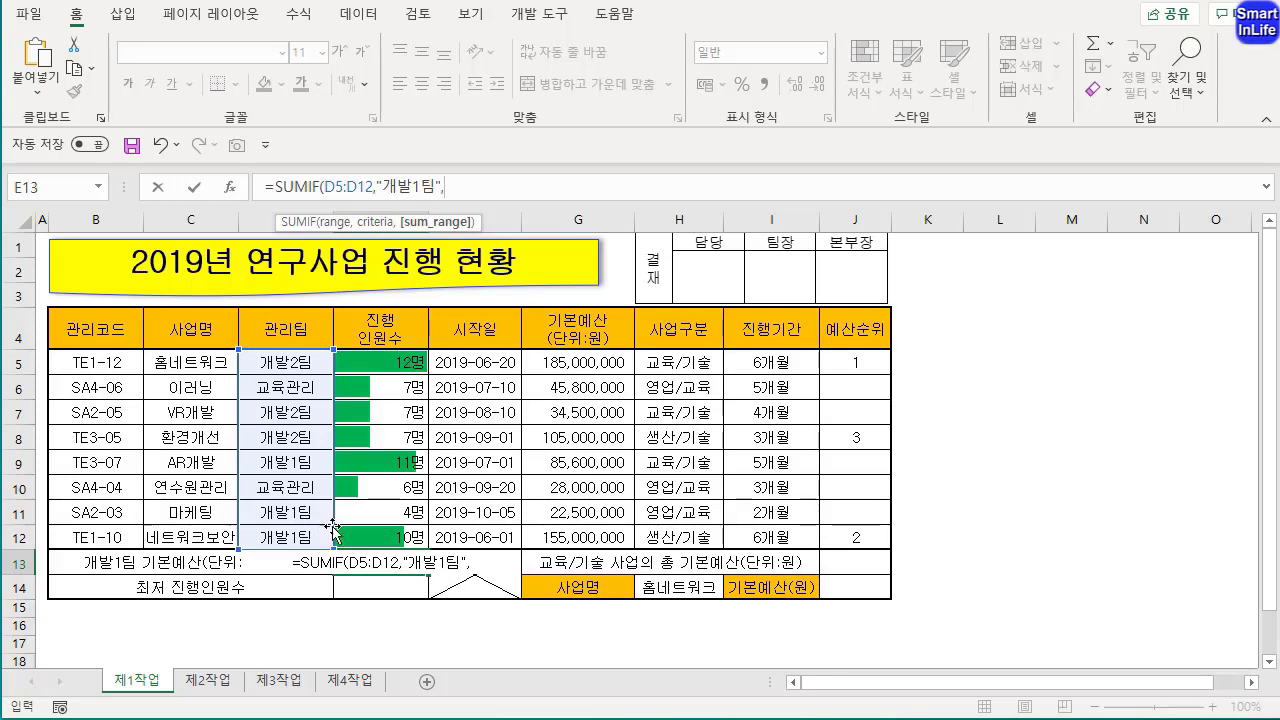
Use G5:G12 as the sum range of the SUMIF in E13, check its arguments, and commit the formula
{"action": "left_click", "coordinate": [580, 370]}
{"action": "left_click_drag", "start_coordinate": [585, 413], "coordinate": [585, 535]}
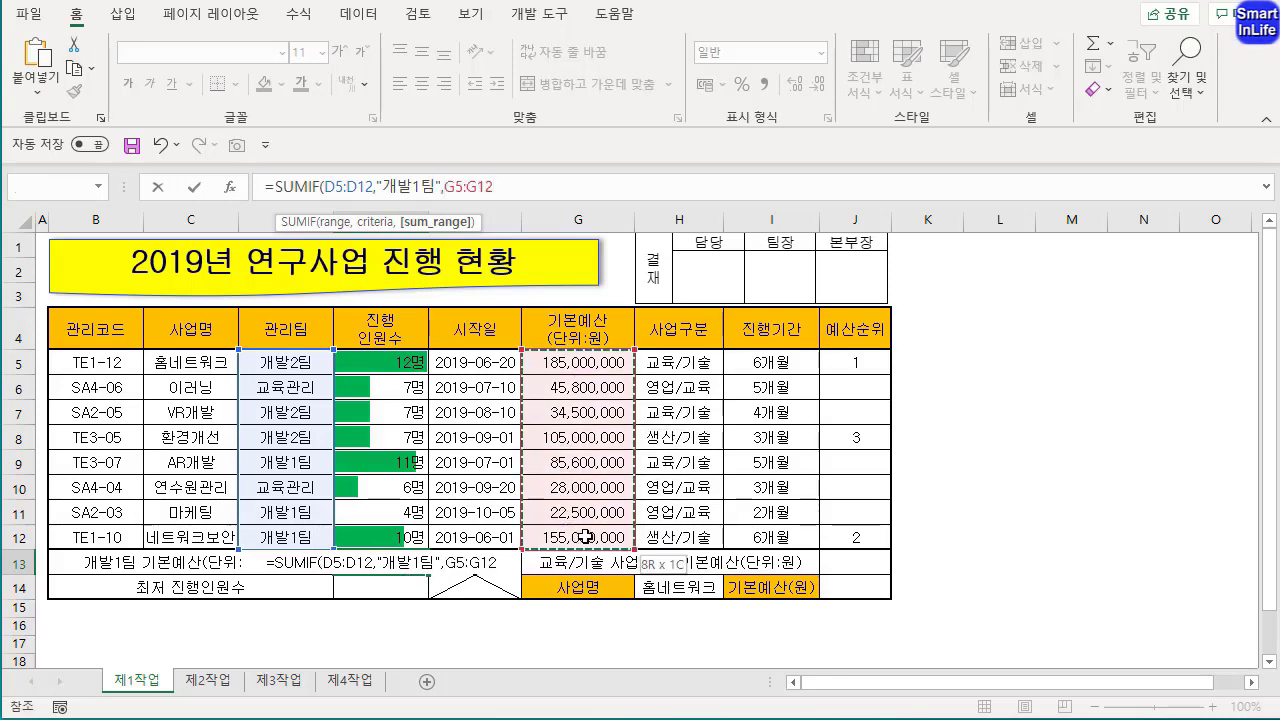
{"action": "left_click", "coordinate": [443, 228]}
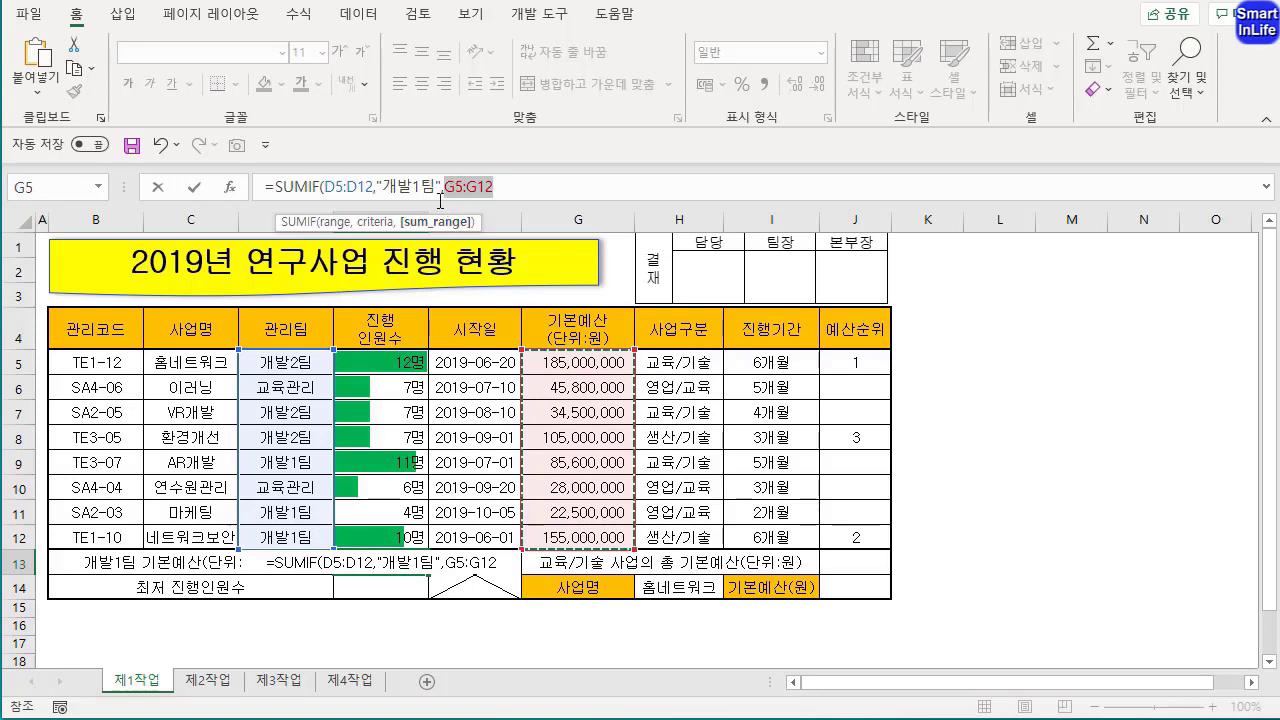
{"action": "left_click", "coordinate": [336, 222]}
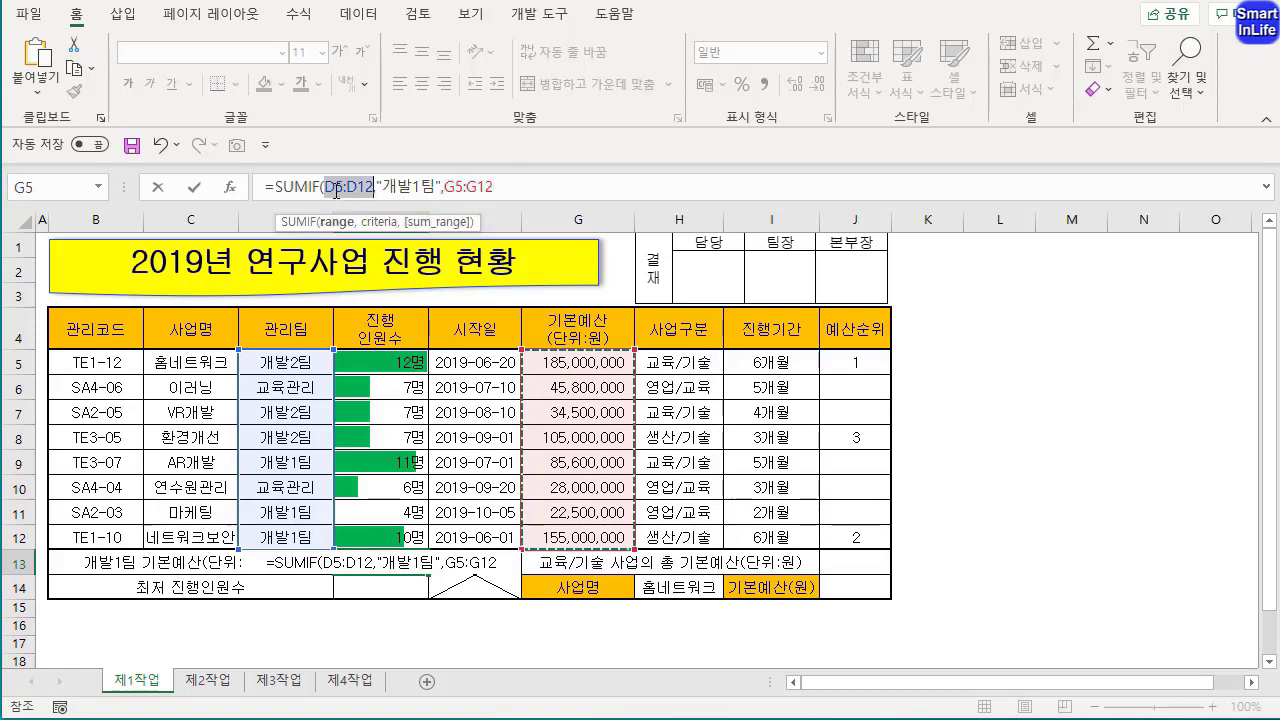
{"action": "left_click", "coordinate": [512, 187]}
{"action": "type", "text": ")"}
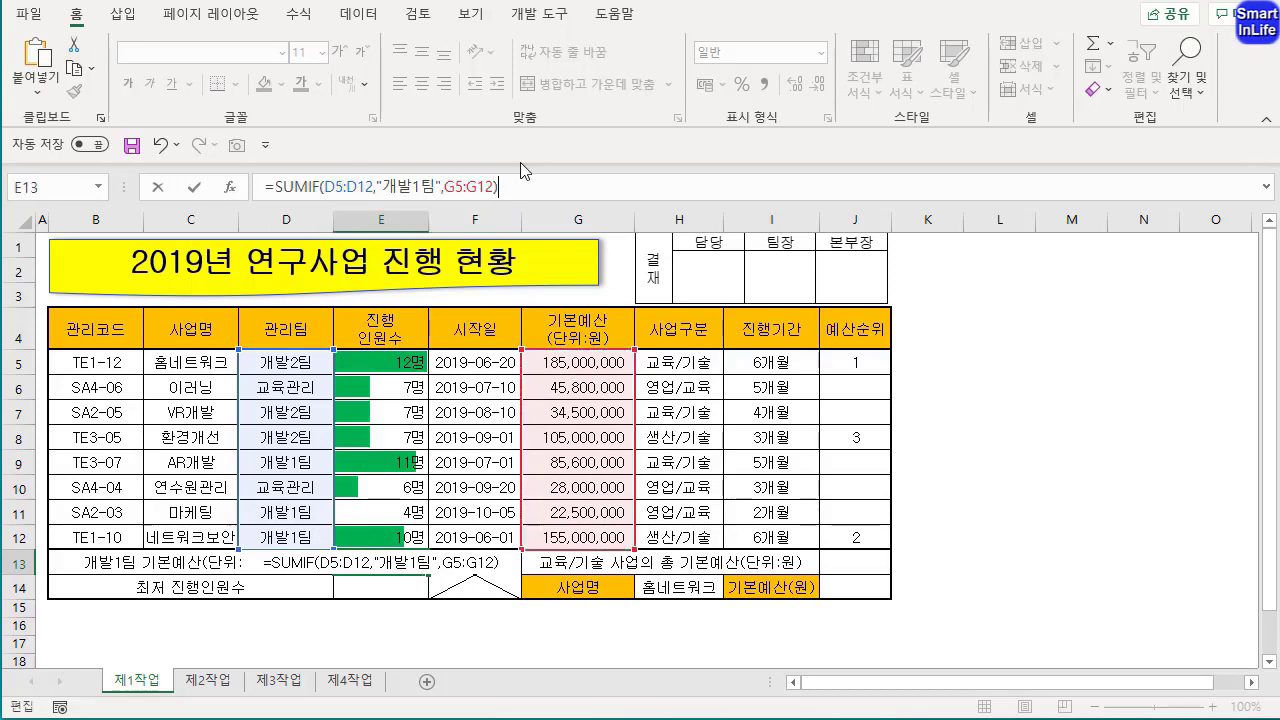
{"action": "key", "text": "Return"}
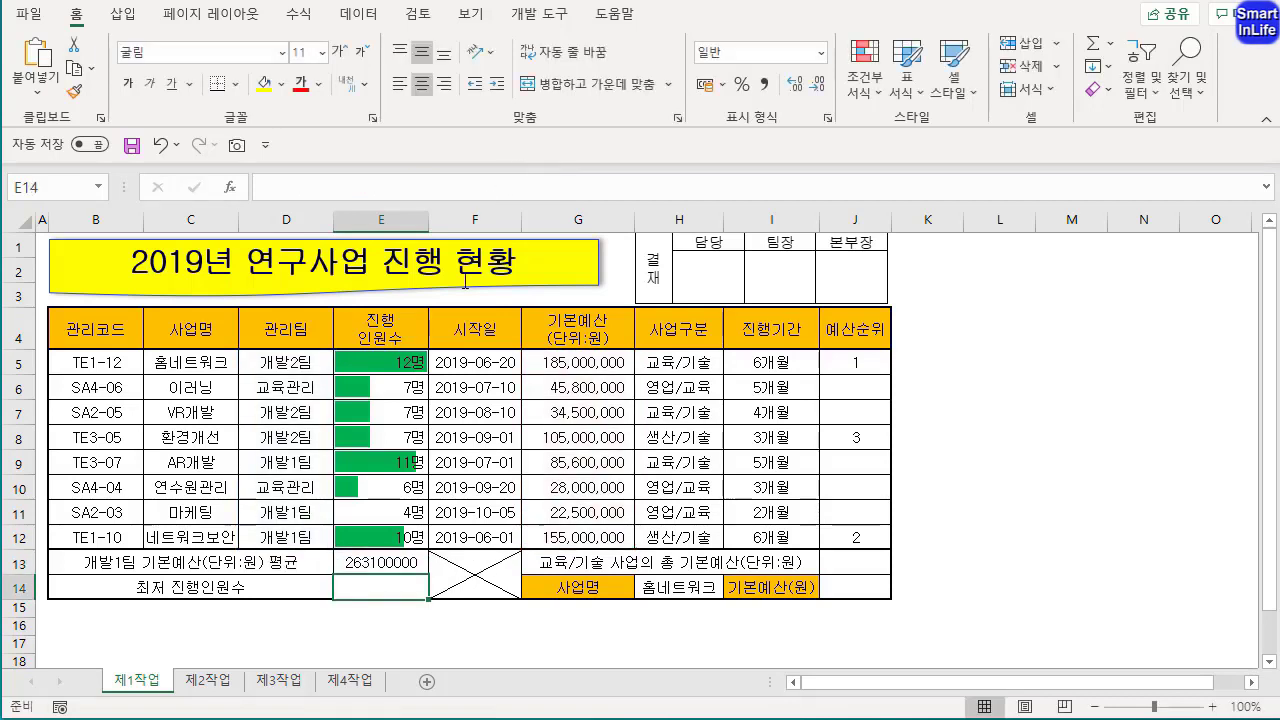
Append a division sign to the E13 formula and add a copy of its SUMIF(D5:D12,"개발1팀" part as the divisor
{"action": "left_click", "coordinate": [369, 560]}
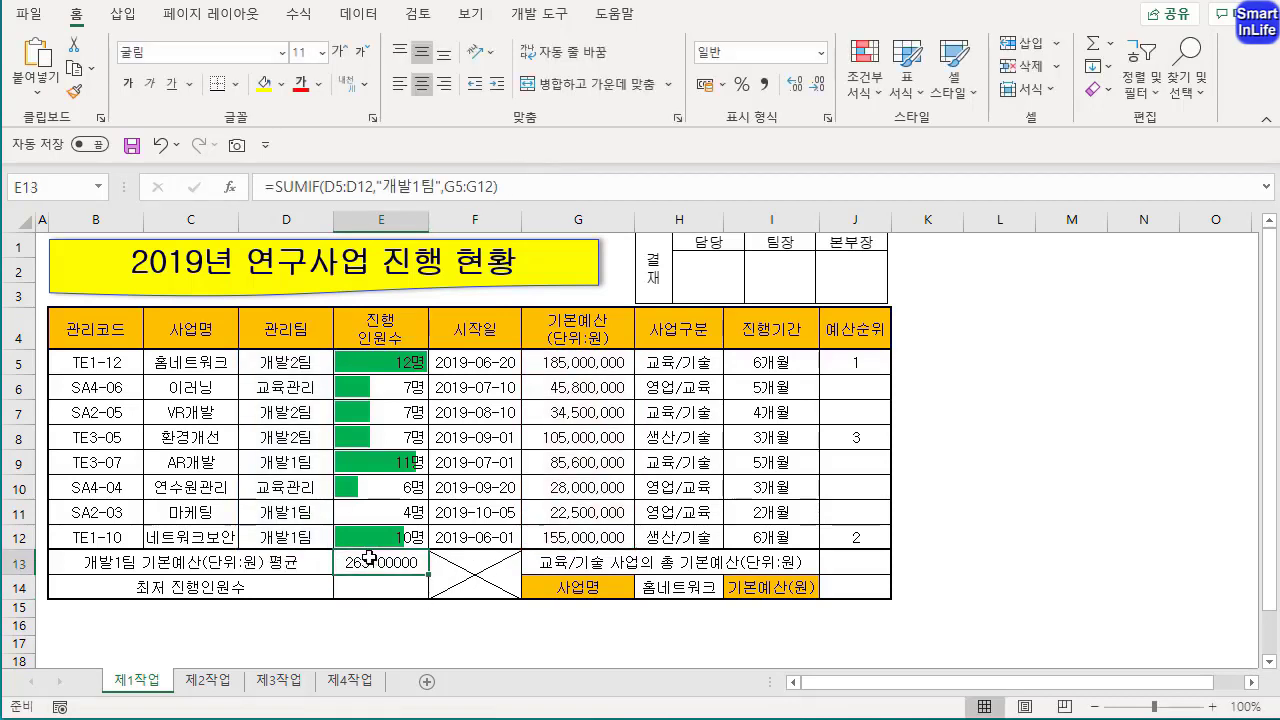
{"action": "left_click", "coordinate": [527, 181]}
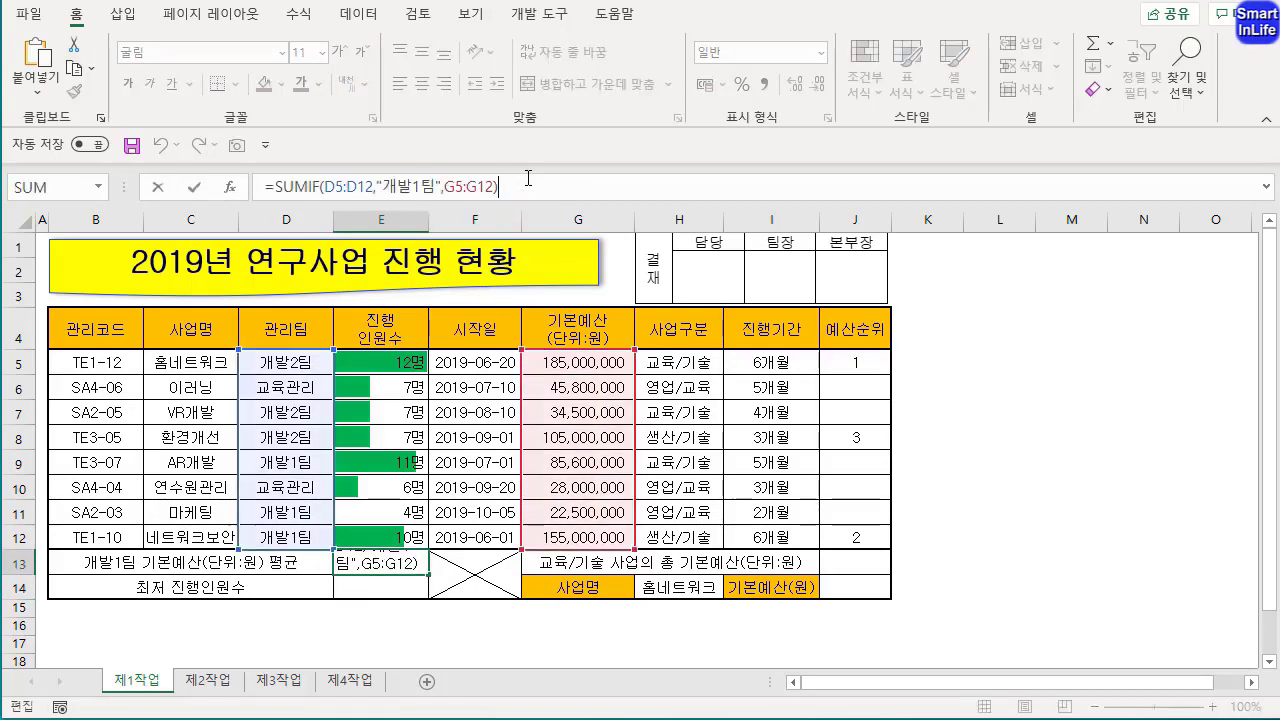
{"action": "type", "text": "/"}
{"action": "left_click_drag", "start_coordinate": [440, 186], "coordinate": [275, 186]}
{"action": "key", "text": "ctrl+c"}
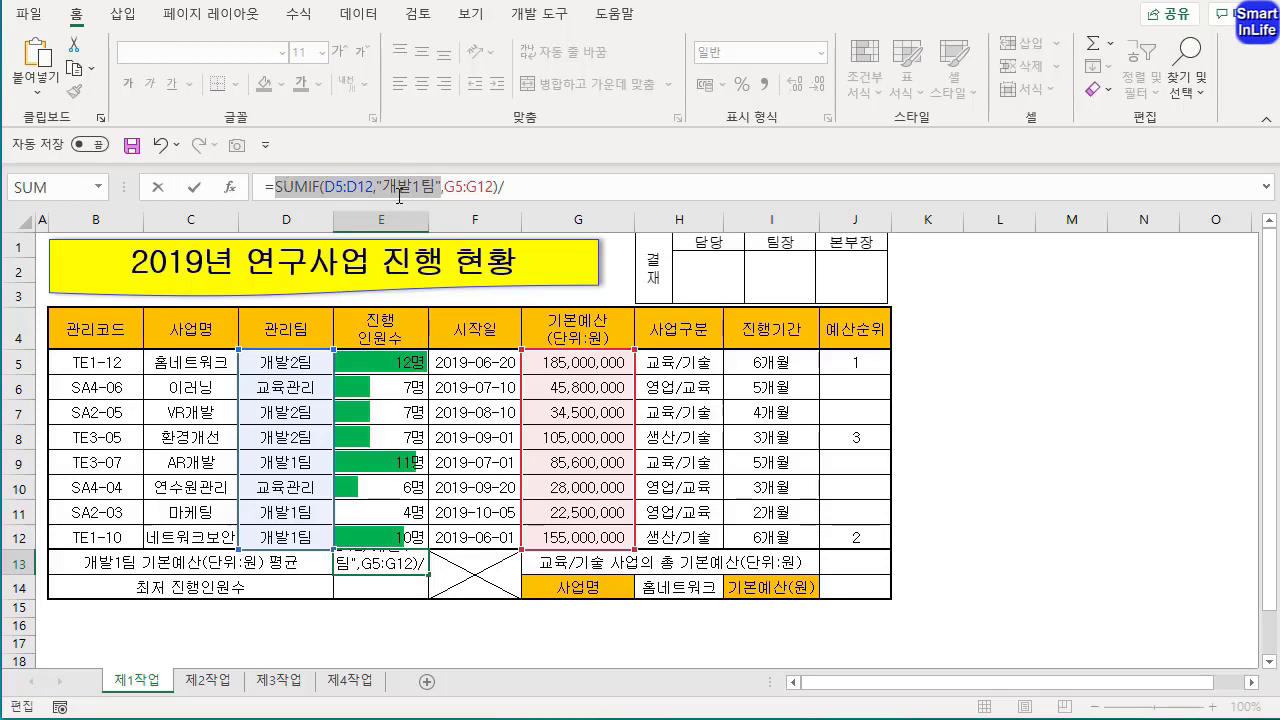
{"action": "left_click", "coordinate": [579, 186]}
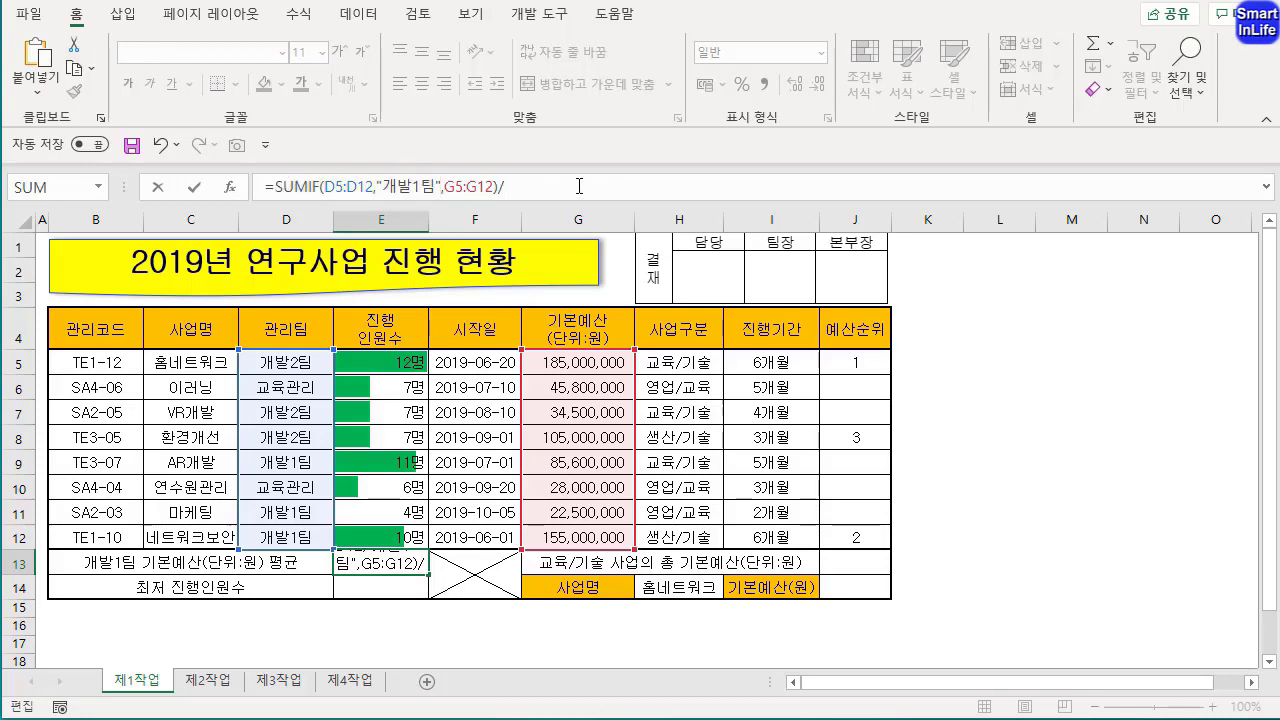
{"action": "key", "text": "ctrl+v"}
Change the divisor's function to COUNTIF and close it so that it reads COUNTIF(D5:D12,"개발1팀")
{"action": "left_click", "coordinate": [533, 186]}
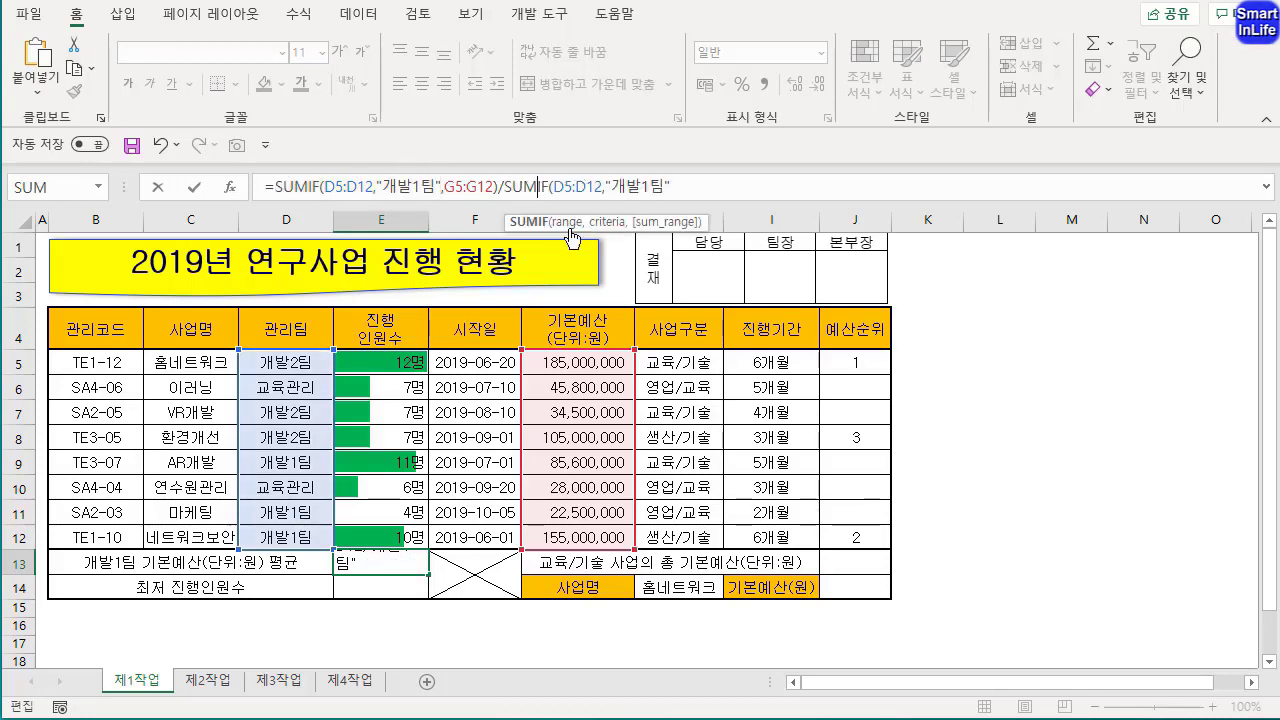
{"action": "key", "text": "BackSpace"}
{"action": "key", "text": "BackSpace"}
{"action": "key", "text": "BackSpace"}
{"action": "type", "text": "COUNT"}
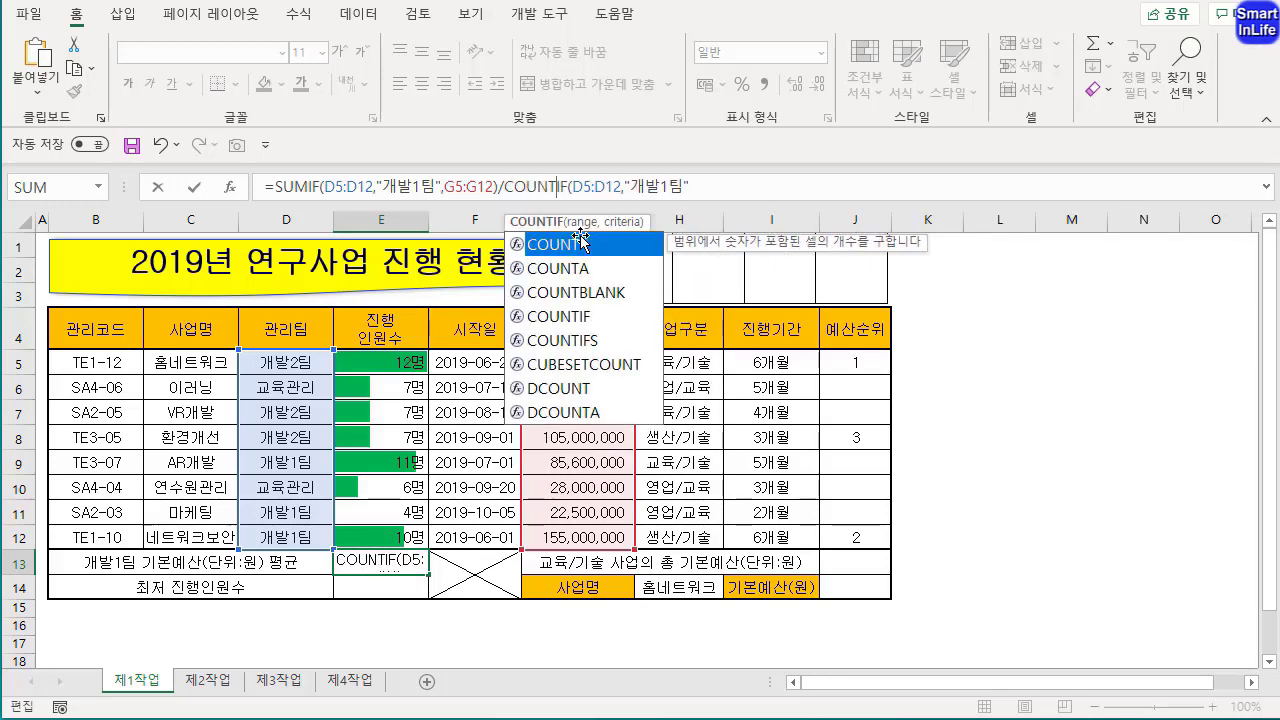
{"action": "key", "text": "Right"}
{"action": "key", "text": "Right"}
{"action": "key", "text": "Right"}
{"action": "key", "text": "Right"}
{"action": "key", "text": "Right"}
{"action": "key", "text": "Right"}
{"action": "key", "text": "Right"}
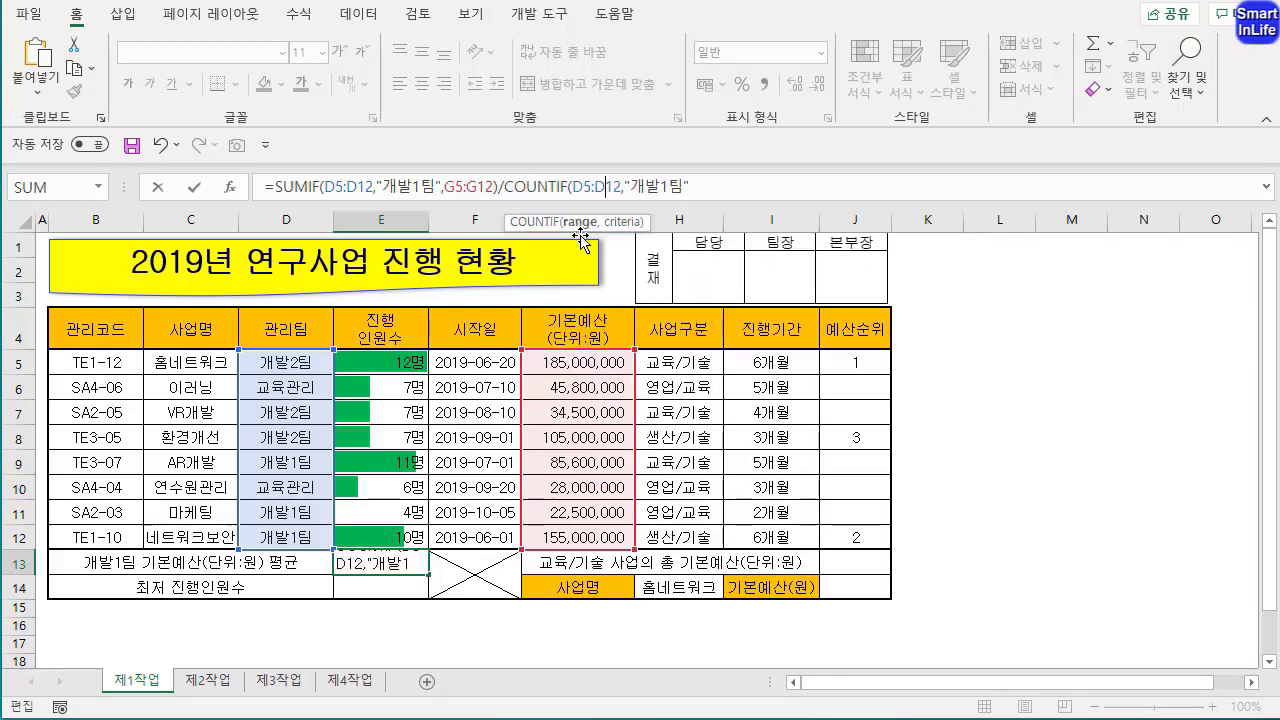
{"action": "key", "text": "End"}
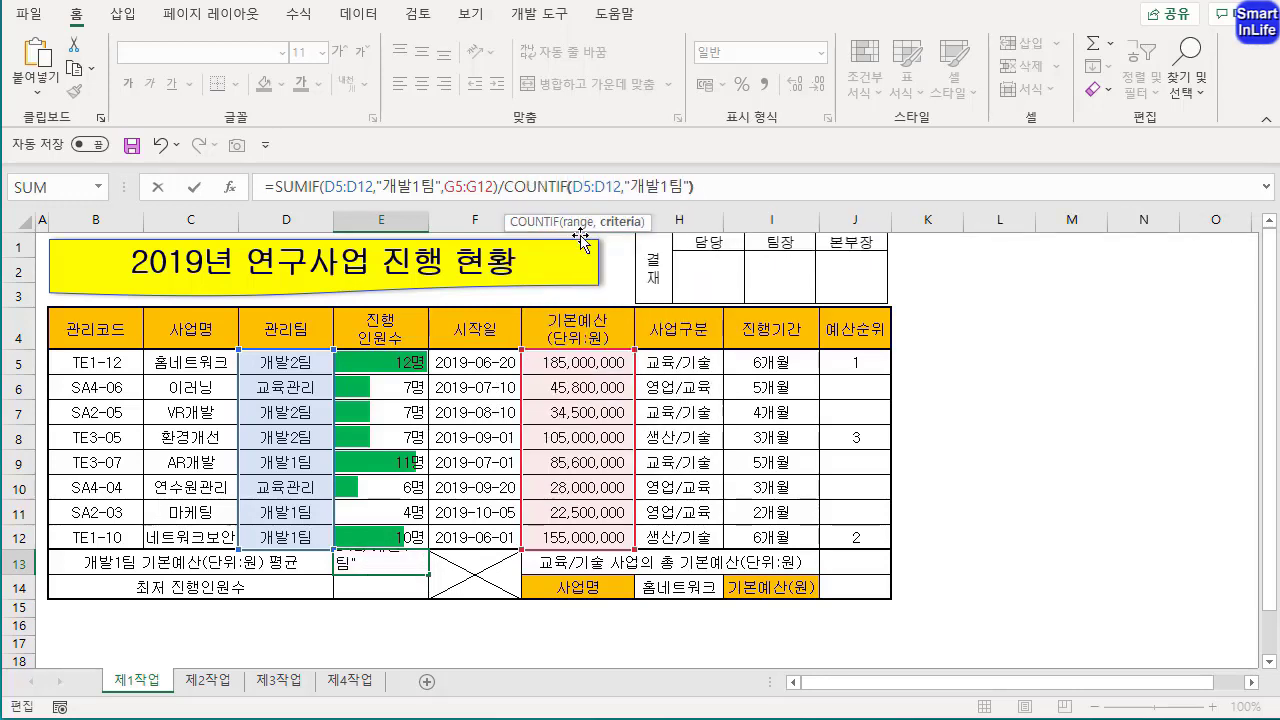
Review the SUMIF and COUNTIF arguments in the E13 formula and commit it
{"action": "left_click", "coordinate": [293, 189]}
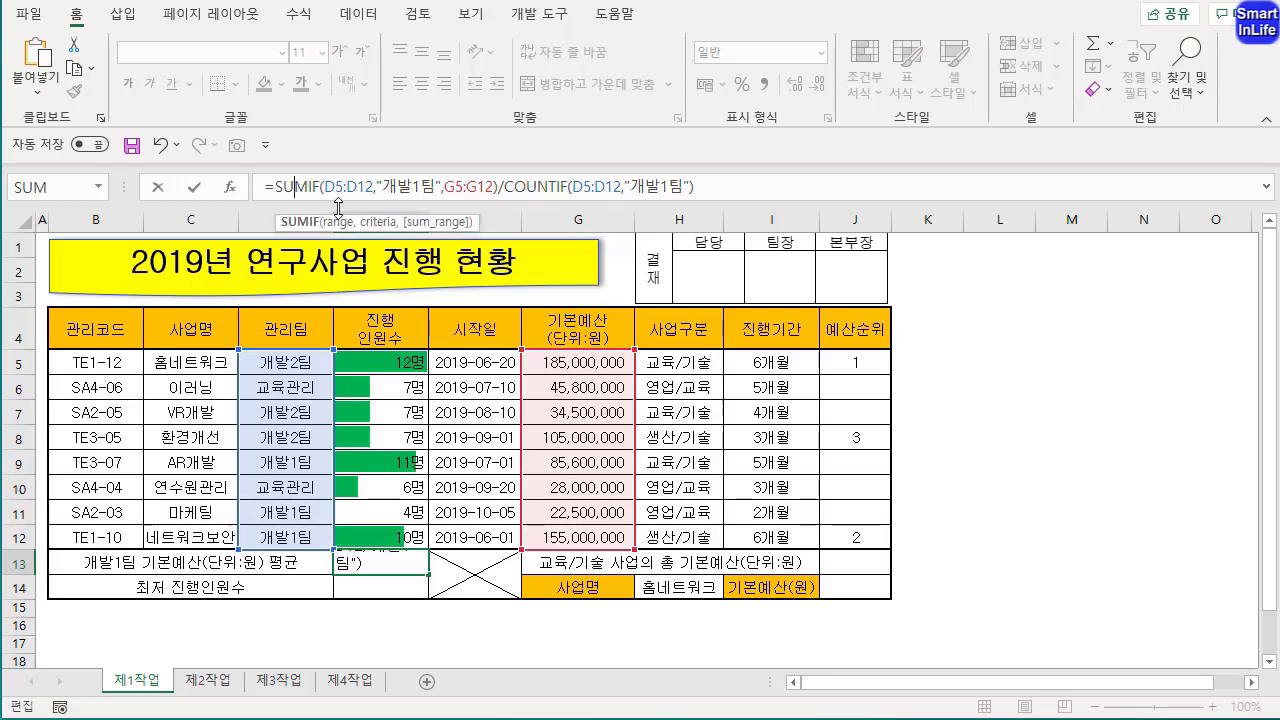
{"action": "left_click", "coordinate": [327, 221]}
{"action": "left_click", "coordinate": [369, 221]}
{"action": "left_click", "coordinate": [424, 222]}
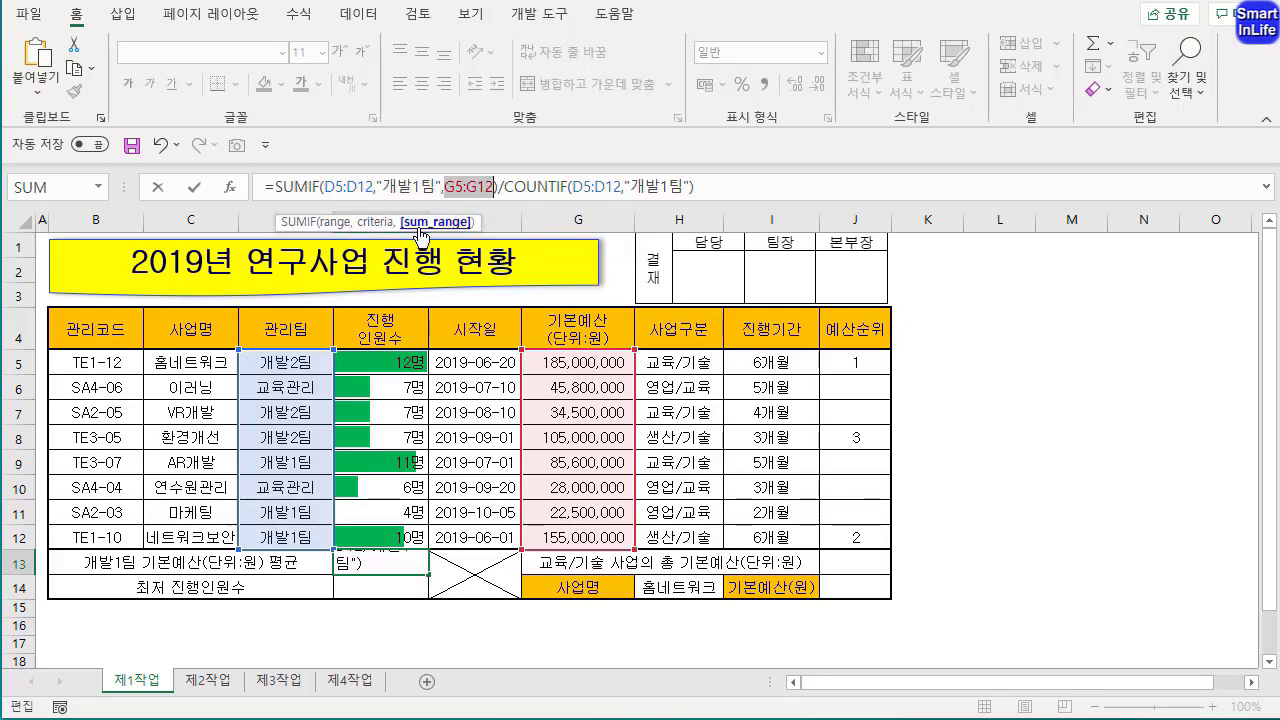
{"action": "left_click", "coordinate": [581, 224]}
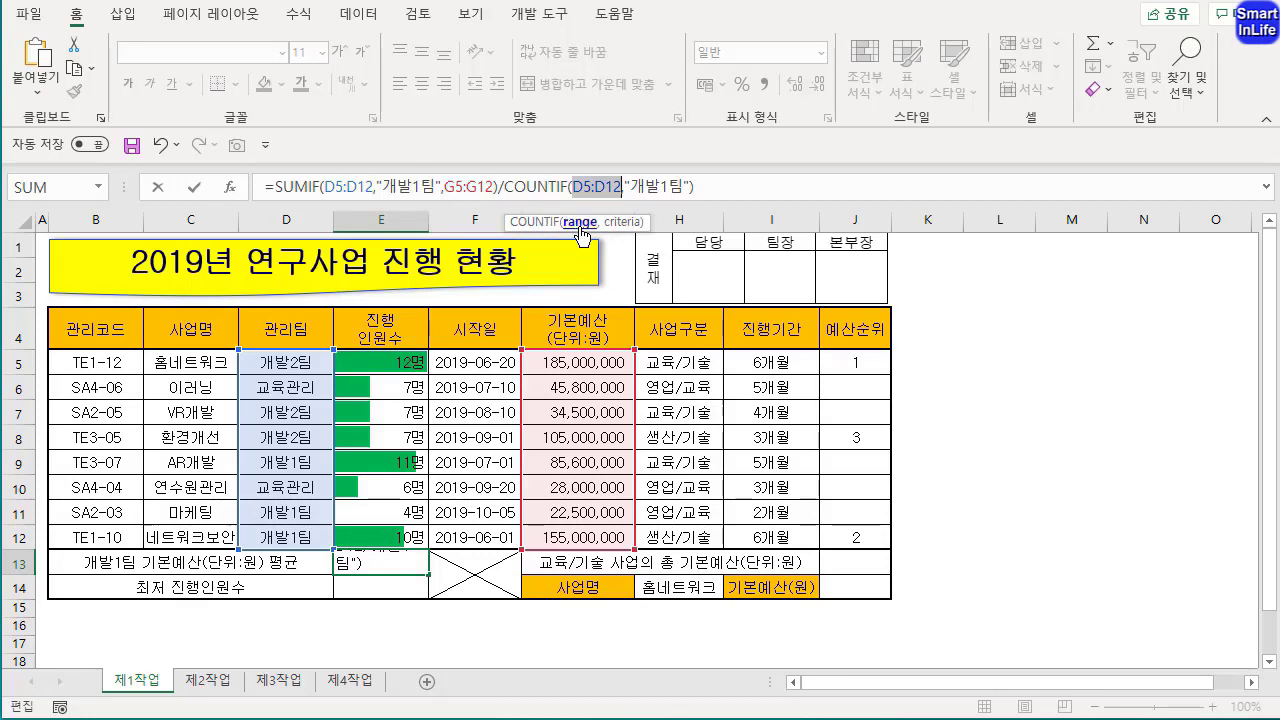
{"action": "left_click", "coordinate": [622, 222]}
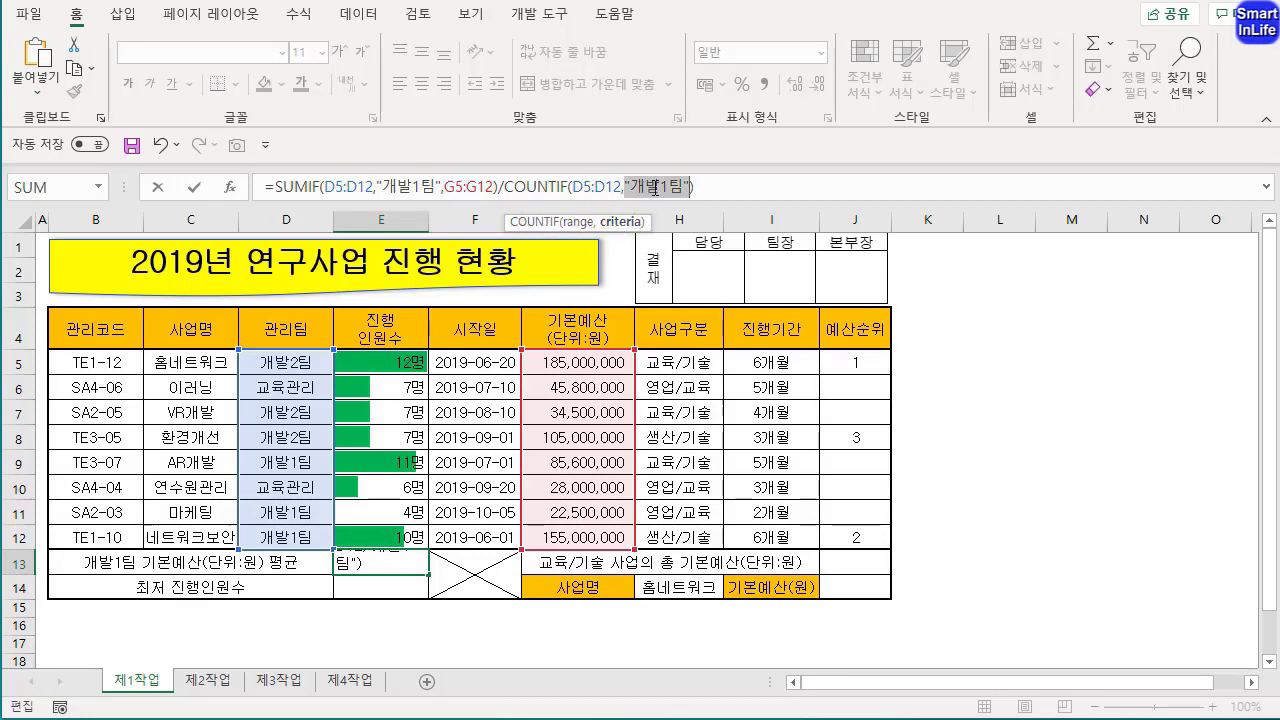
{"action": "key", "text": "End"}
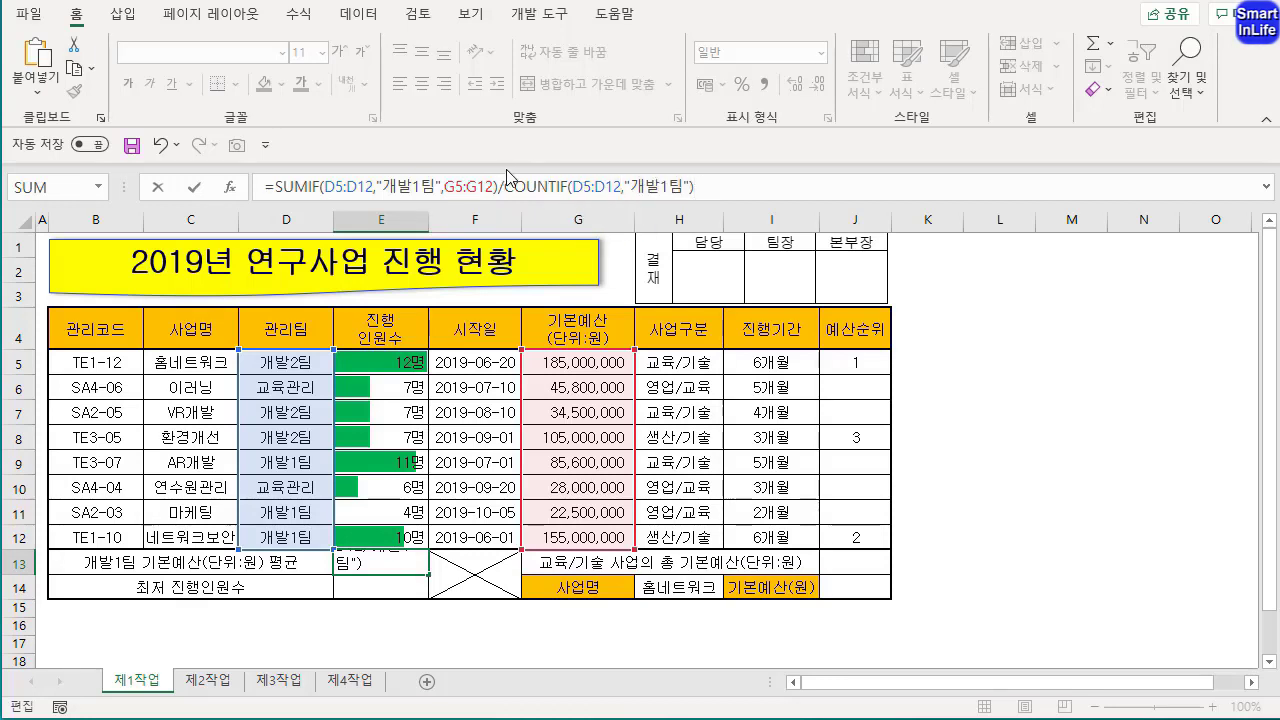
{"action": "key", "text": "Return"}
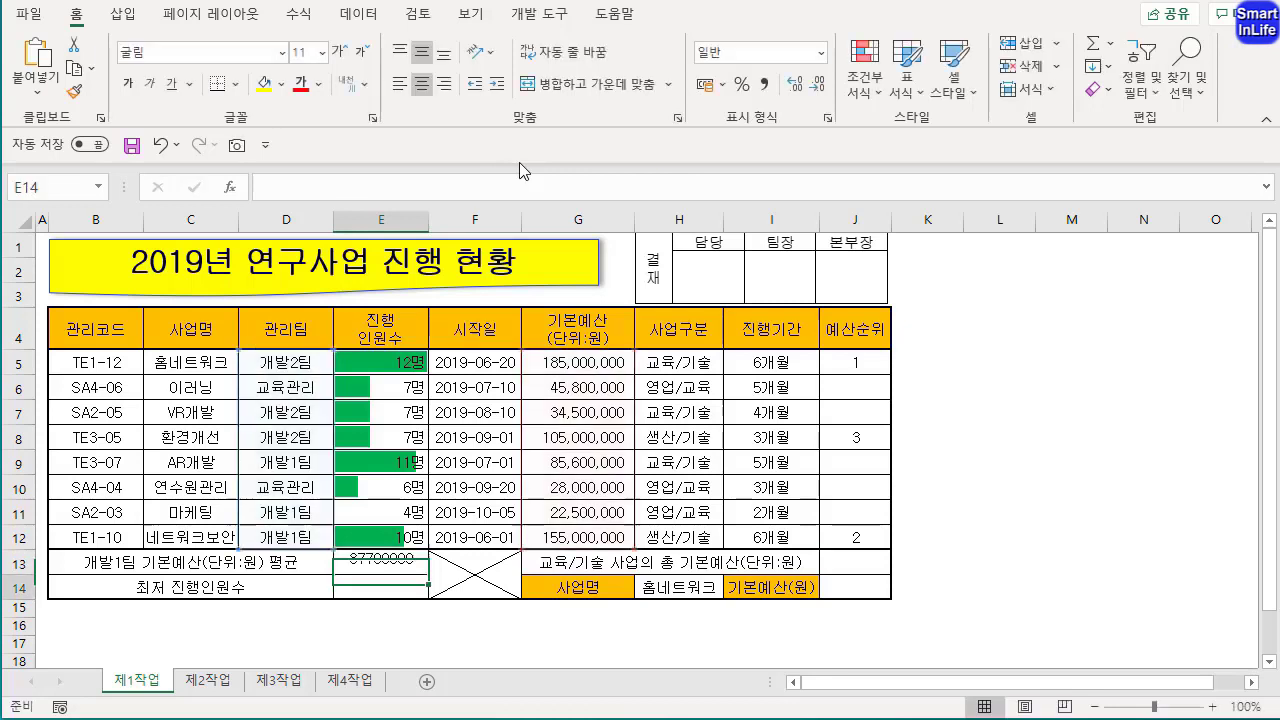
Right-align the 개발1팀 average in E13 and apply the comma style to it
{"action": "left_click", "coordinate": [390, 563]}
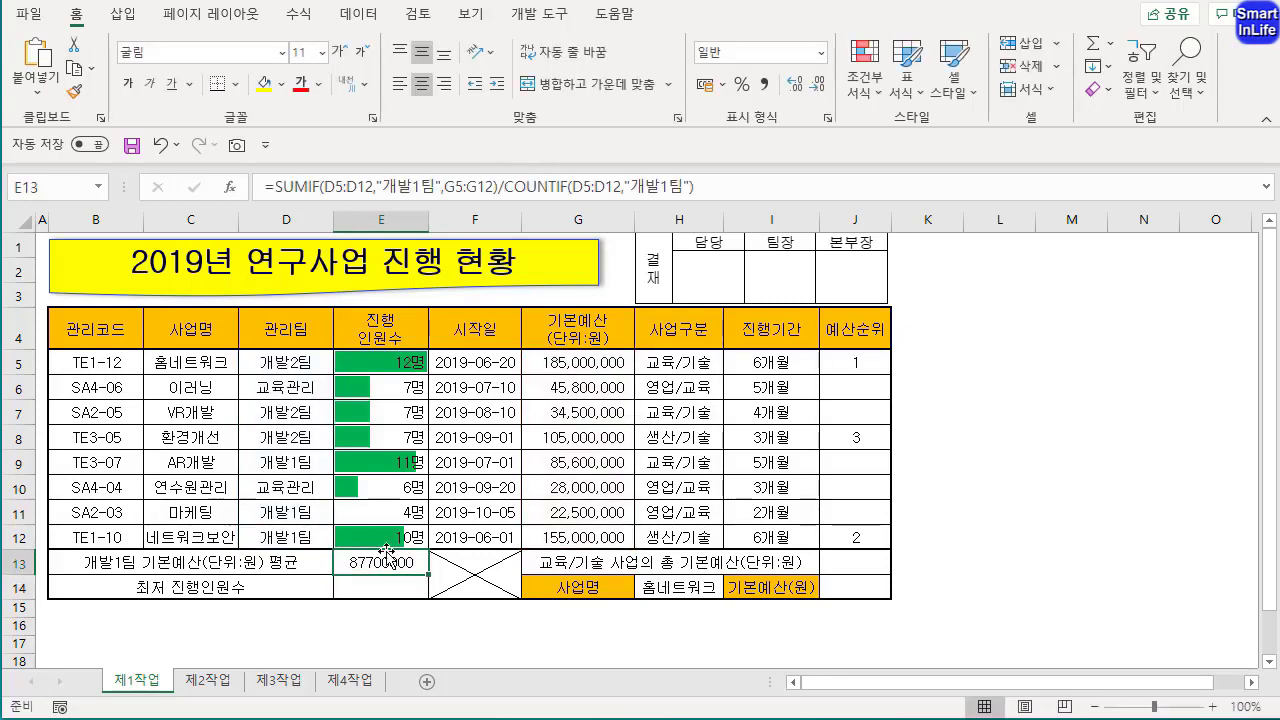
{"action": "left_click", "coordinate": [444, 84]}
{"action": "left_click", "coordinate": [765, 86]}
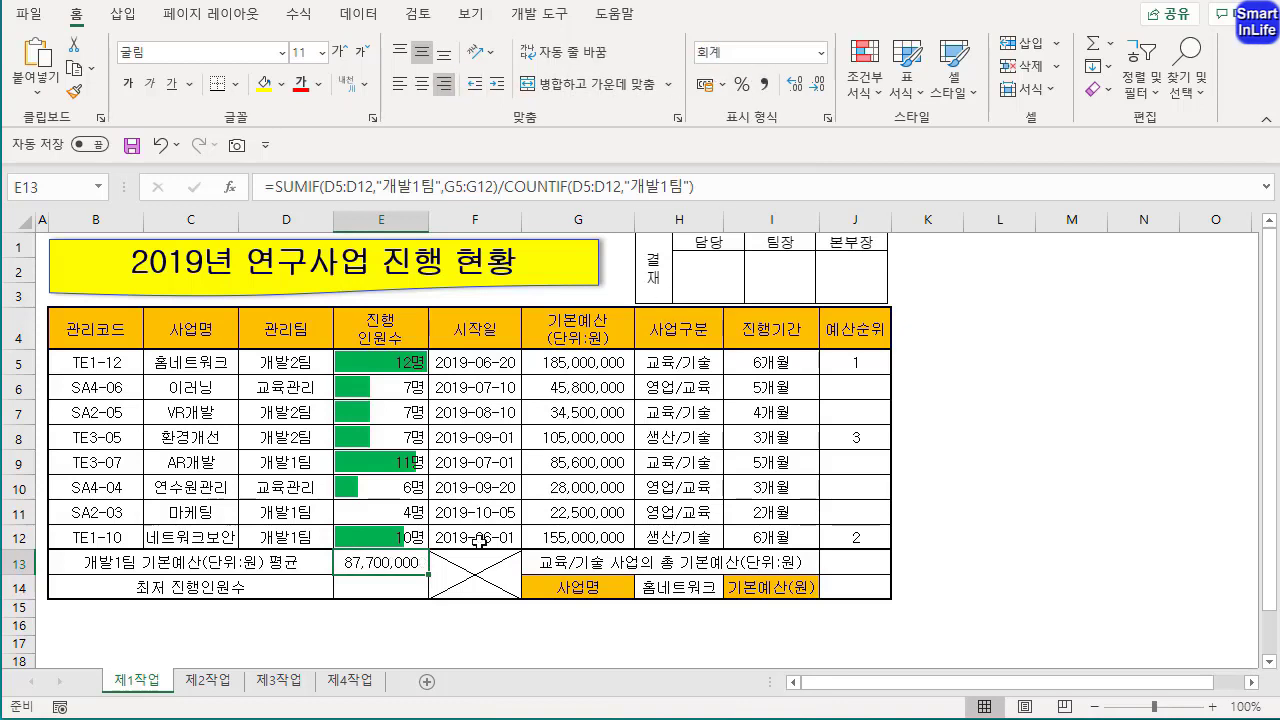
Enter =MIN(진행인원수) in E14 for the 최저 진행인원수, using the range E5:E12
{"action": "left_click", "coordinate": [398, 586]}
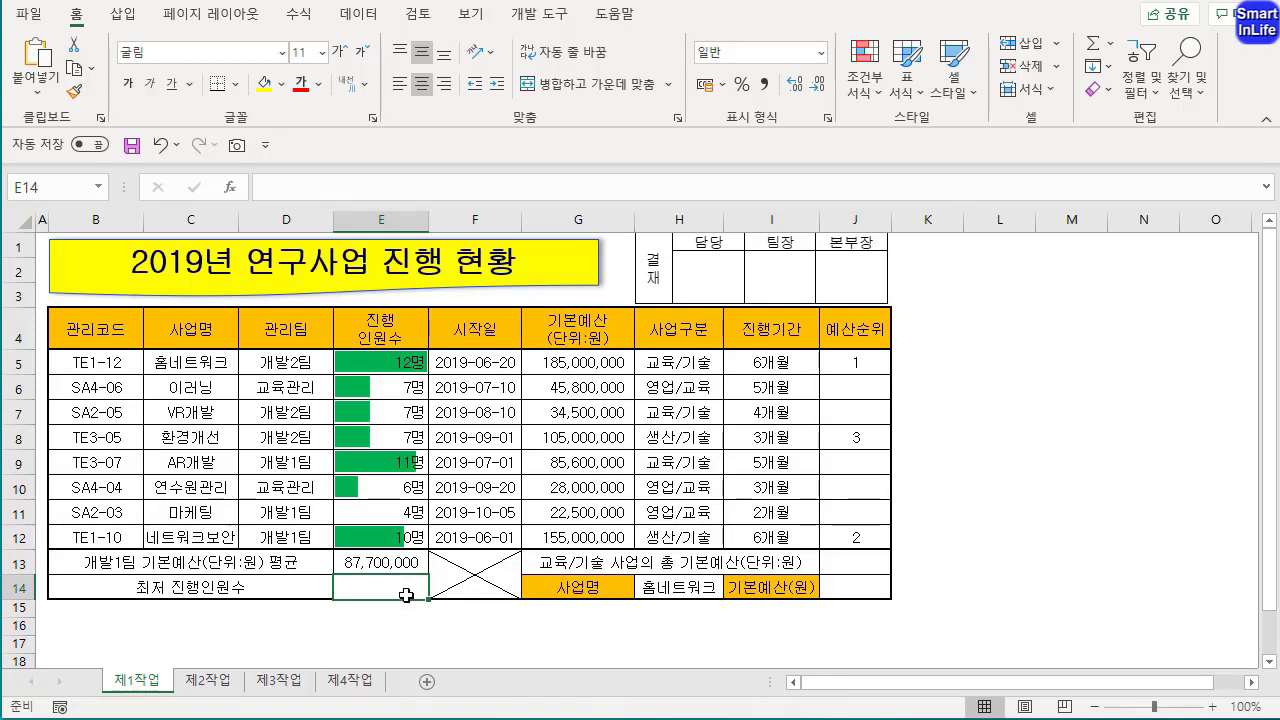
{"action": "type", "text": "=MIN("}
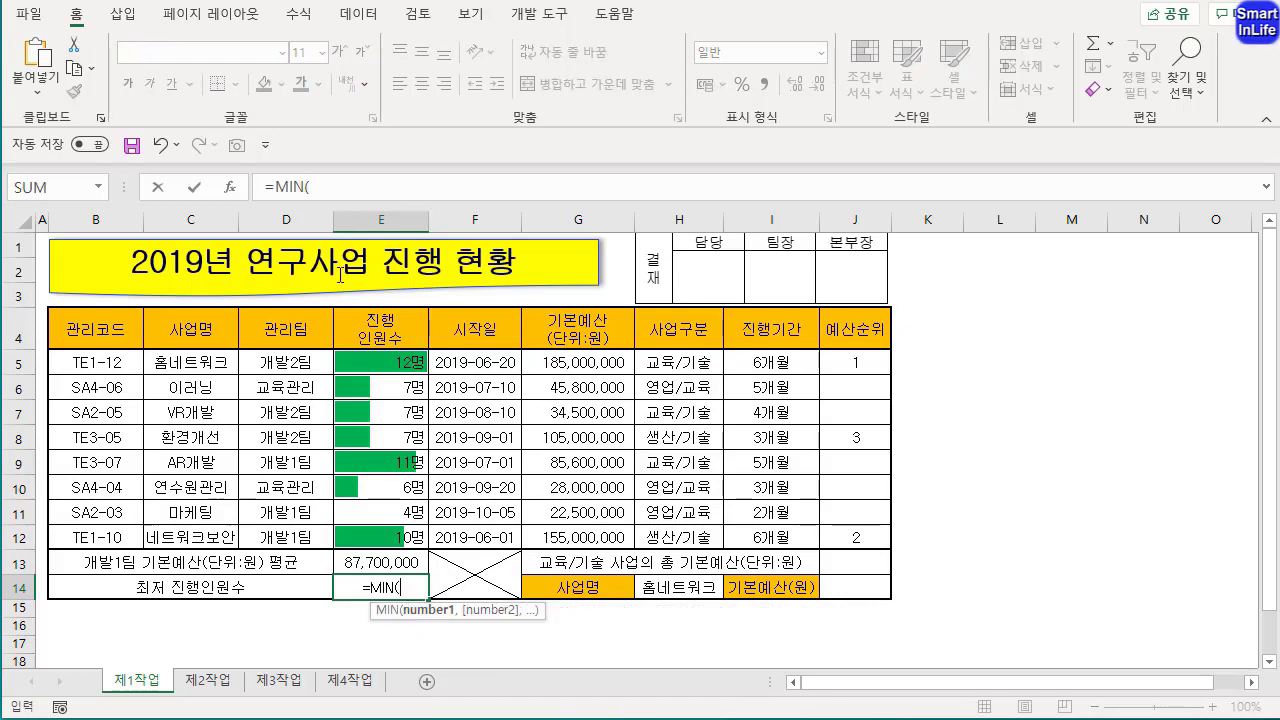
{"action": "left_click", "coordinate": [339, 188]}
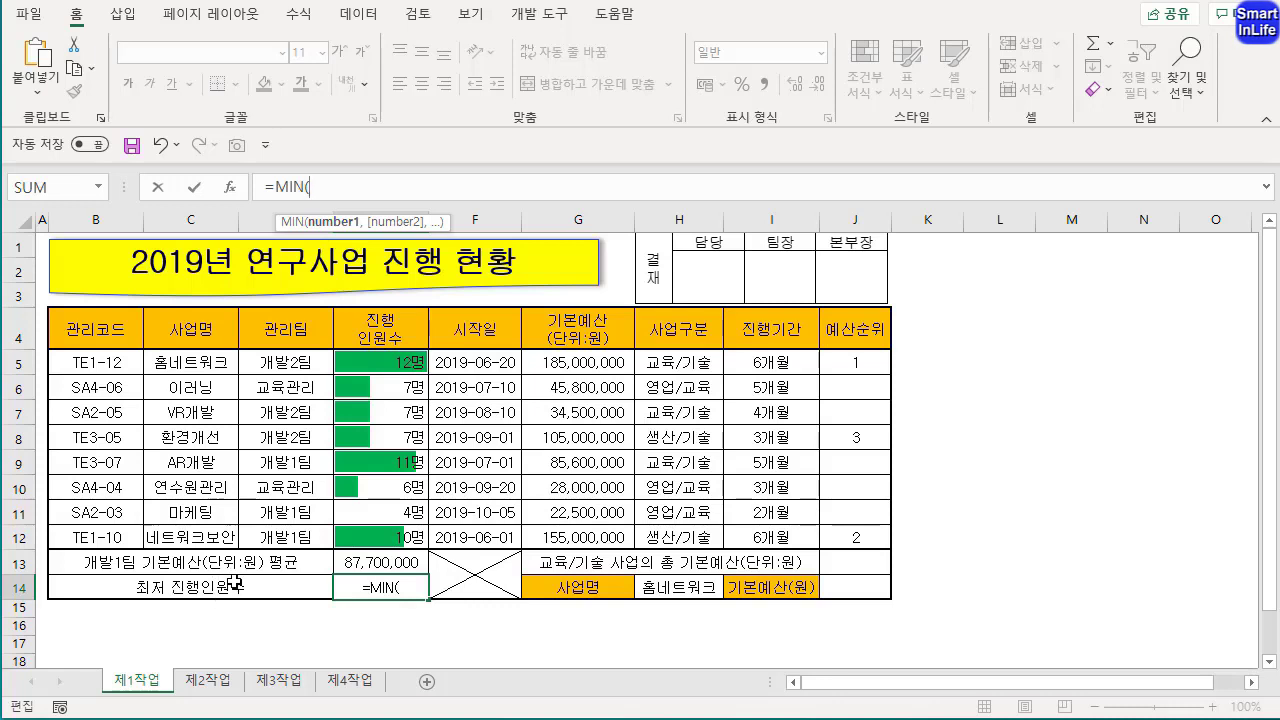
{"action": "left_click_drag", "start_coordinate": [372, 356], "coordinate": [392, 540]}
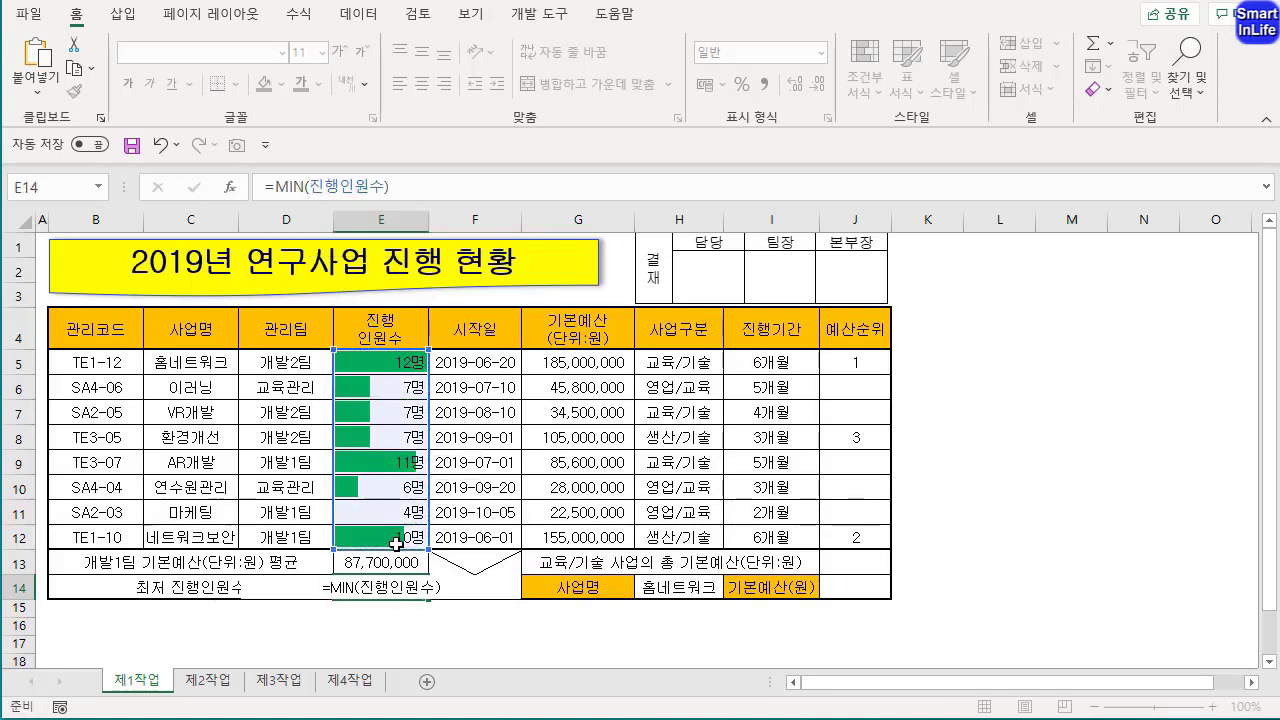
{"action": "key", "text": "Return"}
Check the formula in E14 and select J13, the result cell for the 교육/기술 사업의 총 기본예산
{"action": "left_click", "coordinate": [379, 590]}
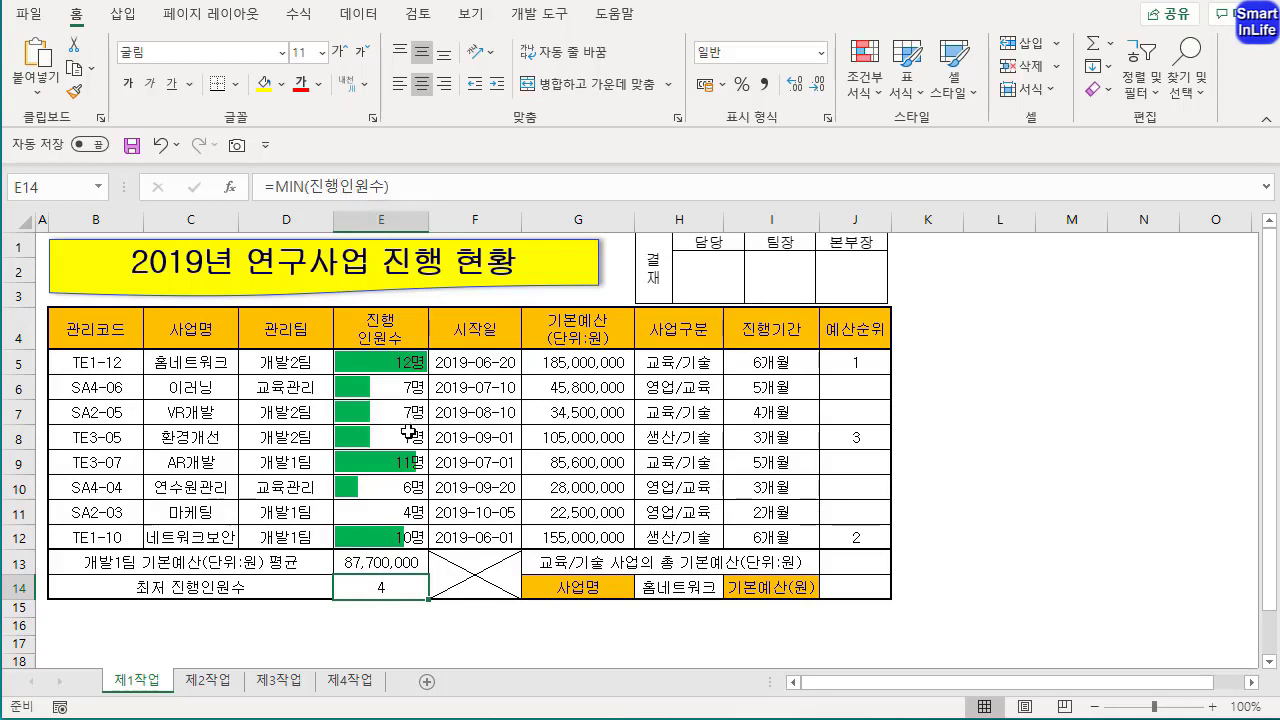
{"action": "left_click", "coordinate": [849, 561]}
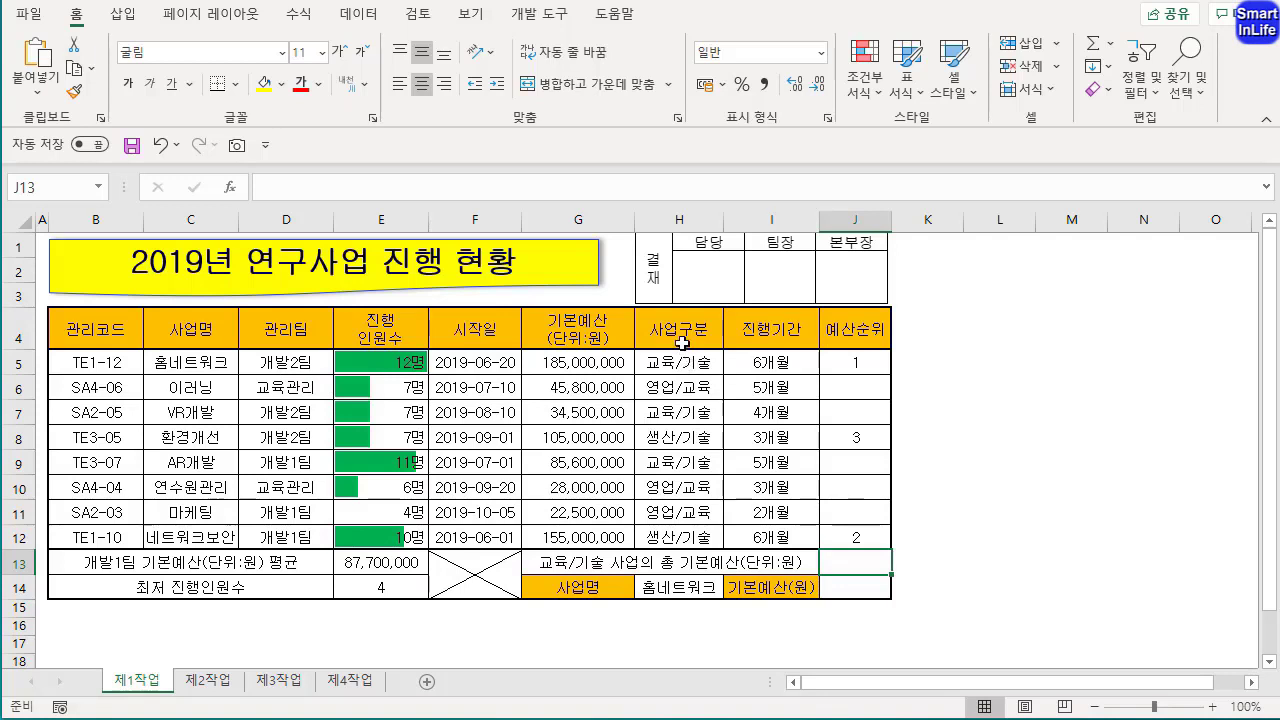
Start a DSUM formula in J13 with B4:J12 as the database and the 기본예산 header G4 as the field
{"action": "left_click_drag", "start_coordinate": [681, 342], "coordinate": [681, 368]}
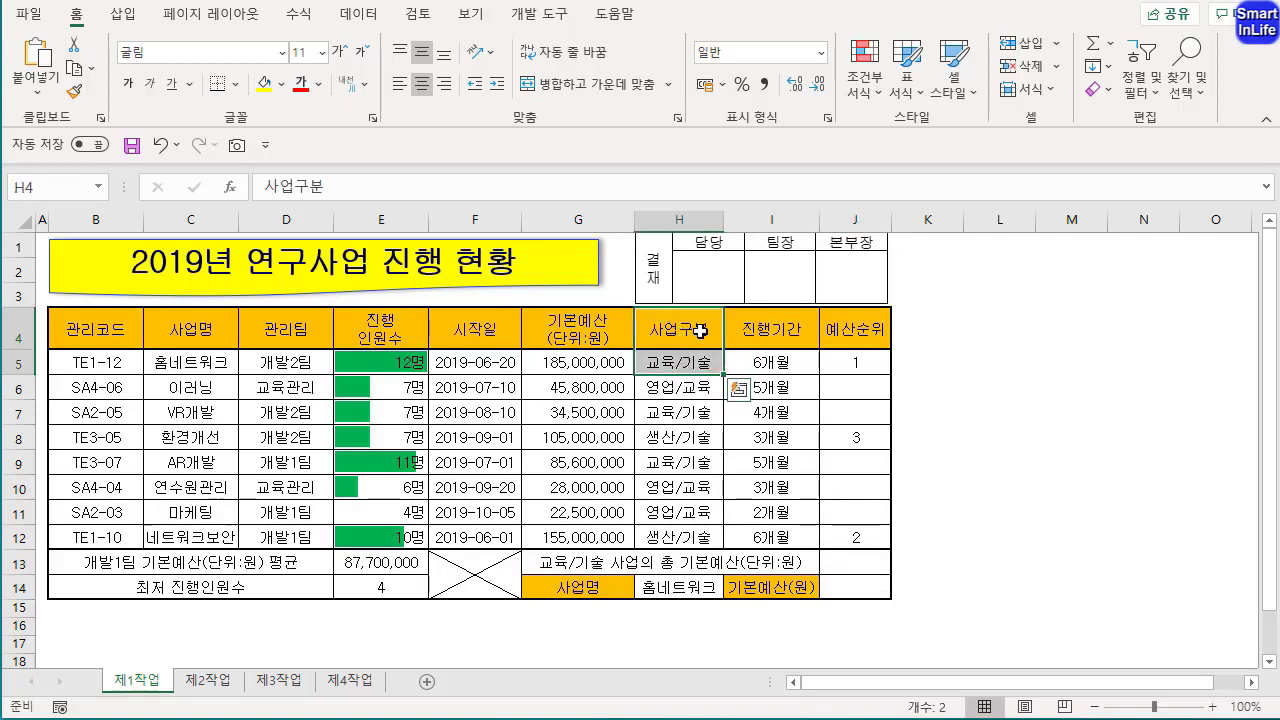
{"action": "left_click", "coordinate": [833, 561]}
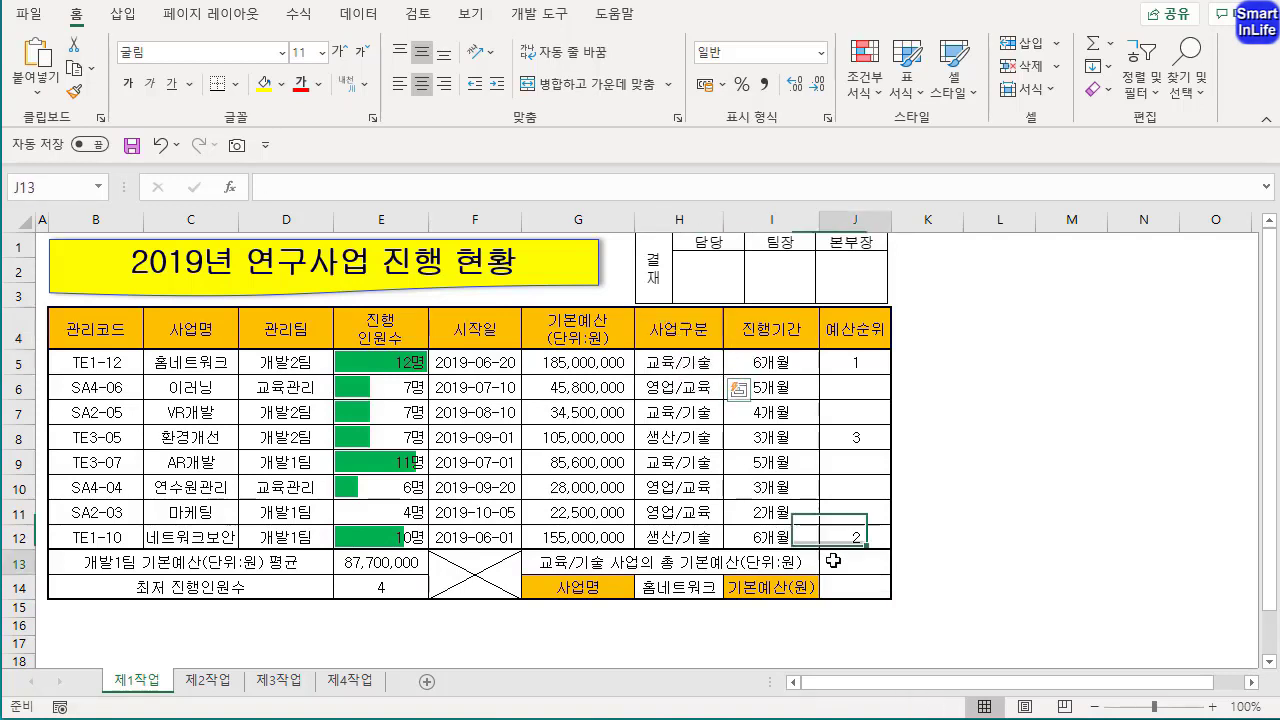
{"action": "type", "text": "=D"}
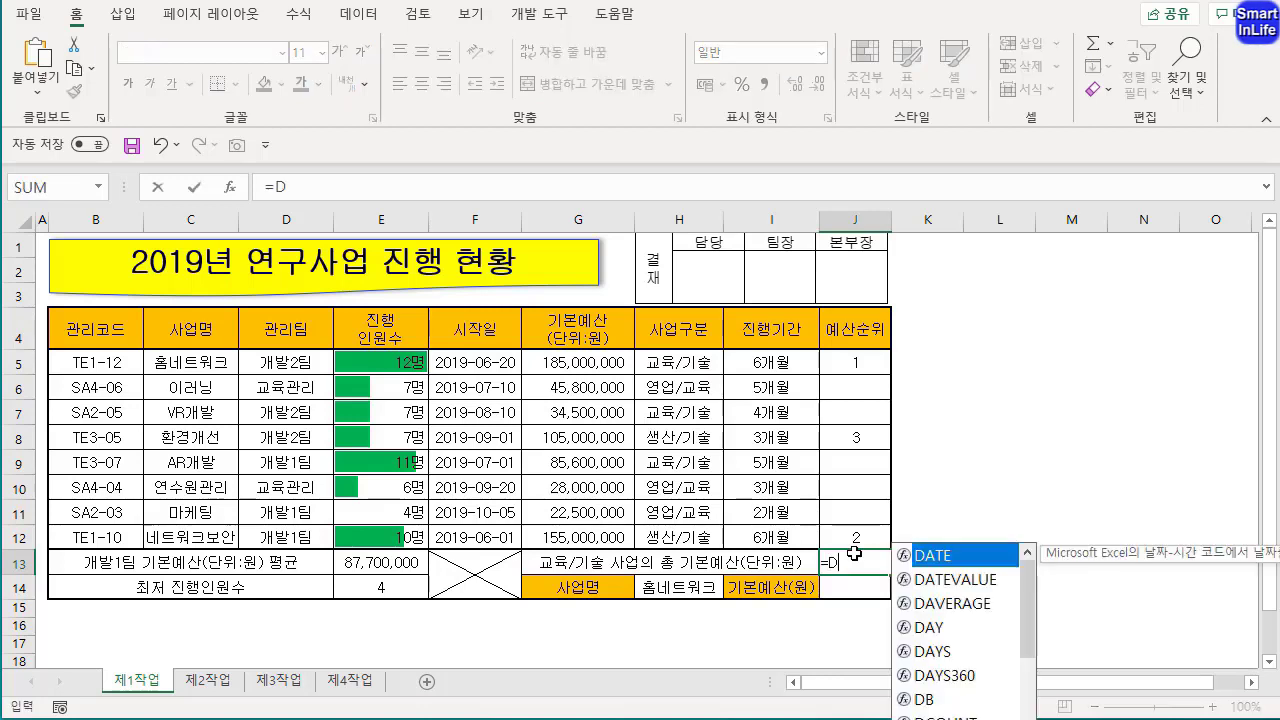
{"action": "type", "text": "SUM("}
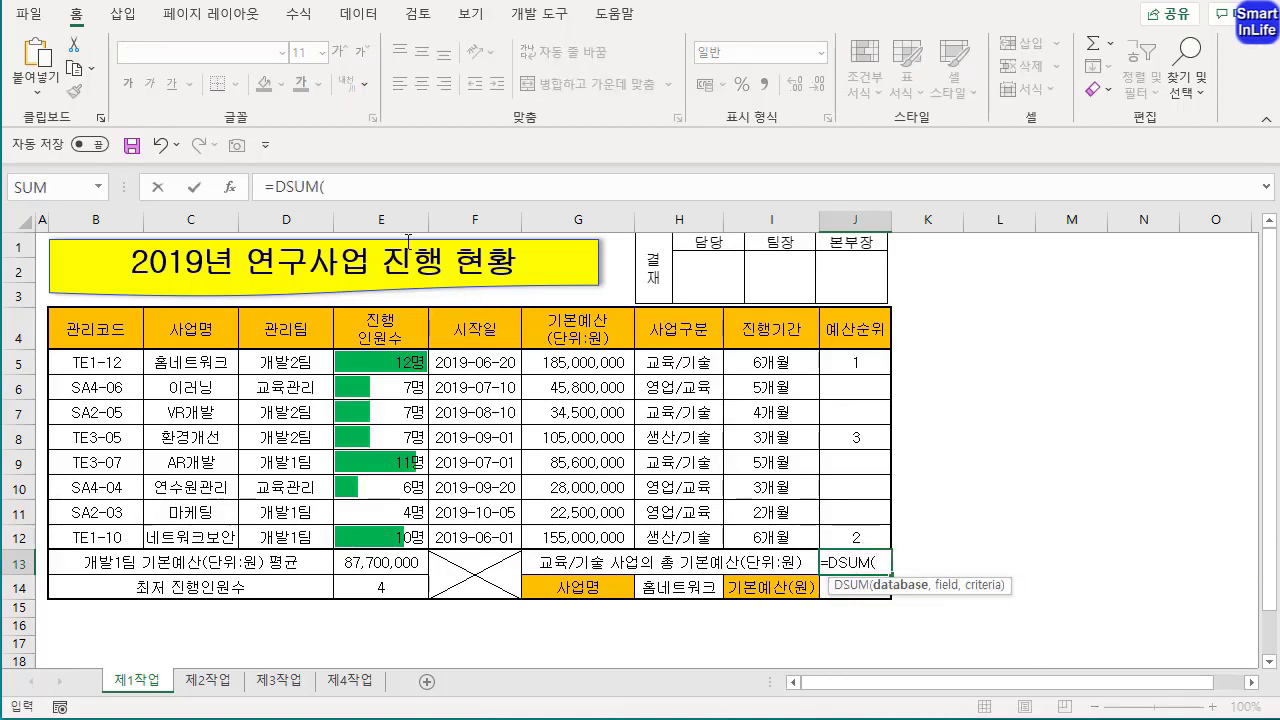
{"action": "left_click_drag", "start_coordinate": [120, 332], "coordinate": [850, 547]}
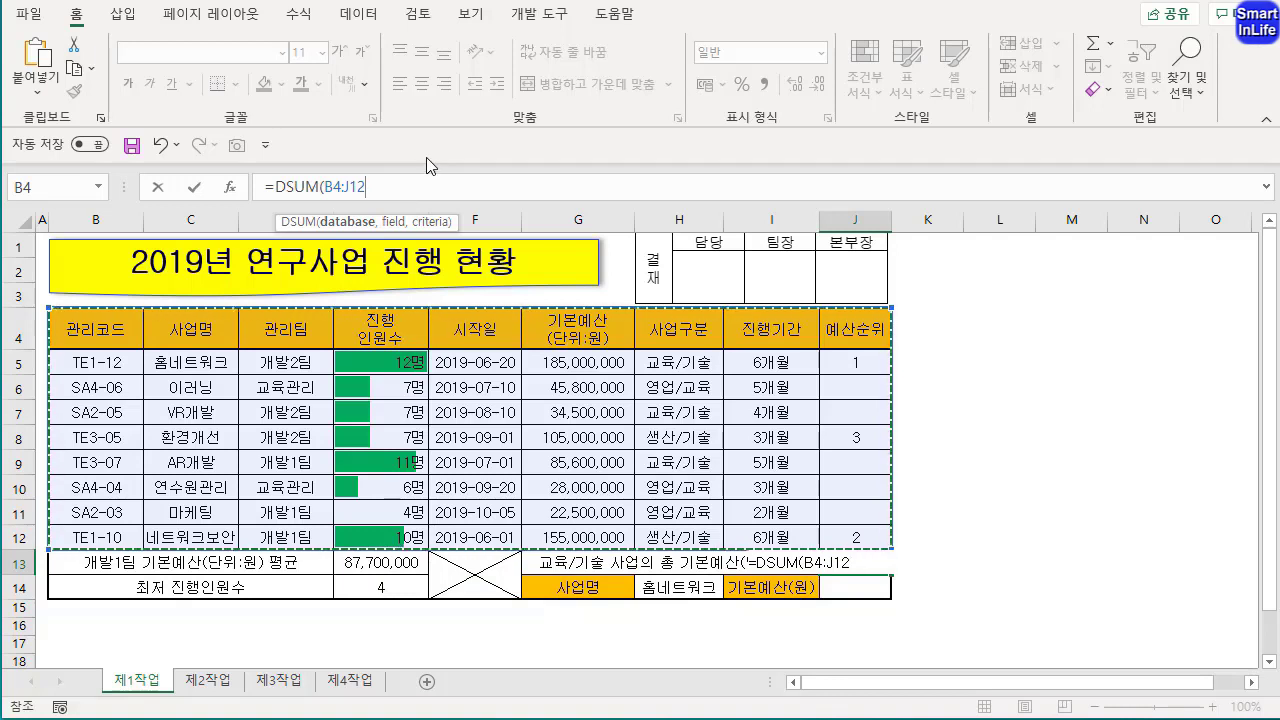
{"action": "type", "text": ","}
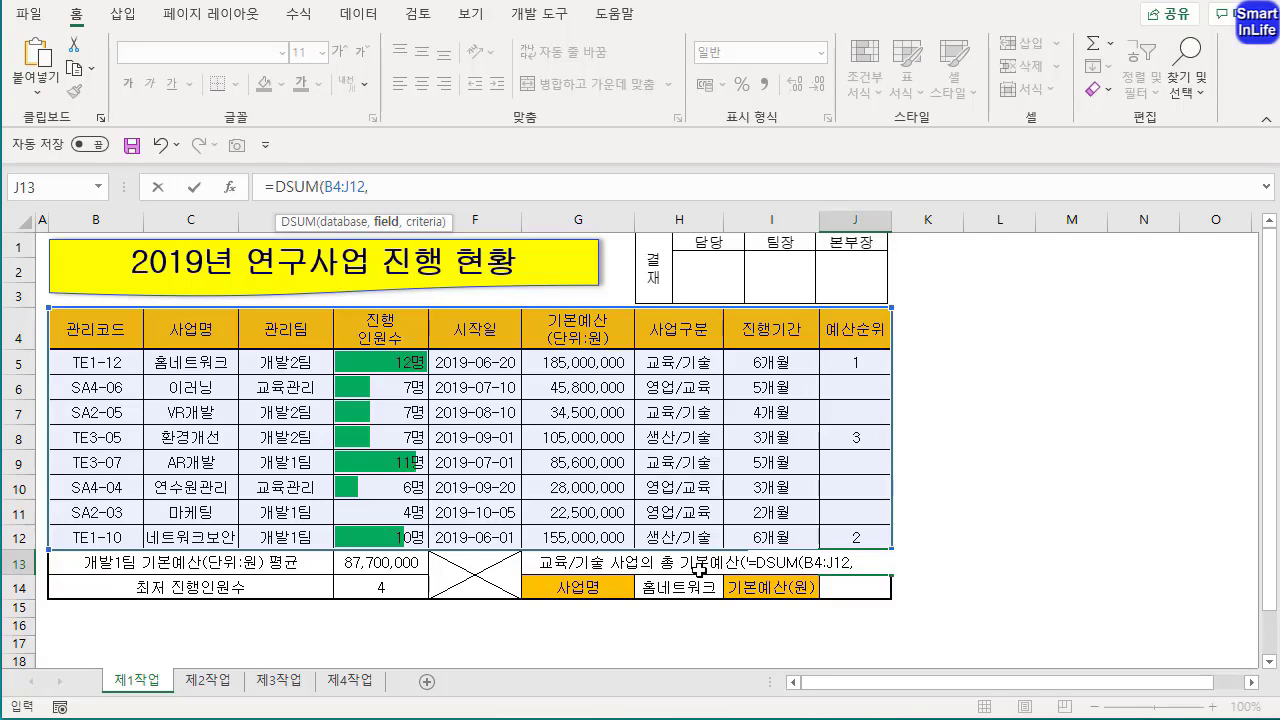
{"action": "left_click", "coordinate": [572, 327]}
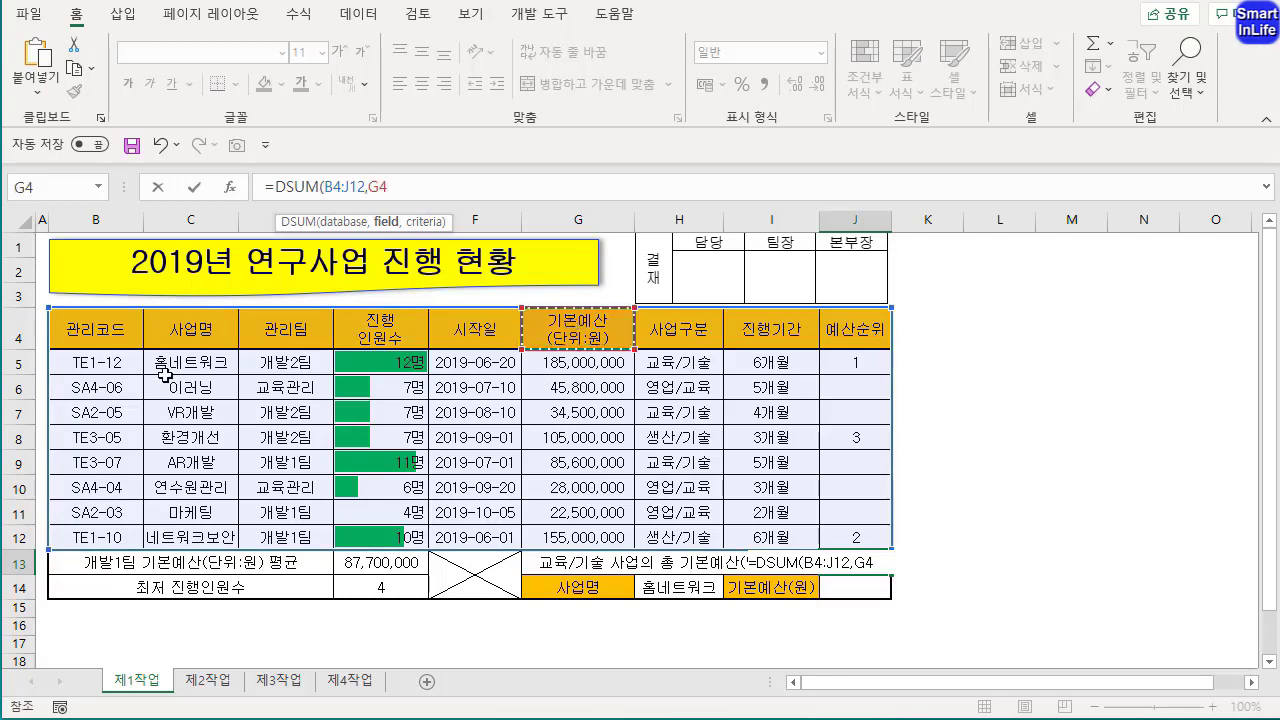
{"action": "left_click_drag", "start_coordinate": [119, 298], "coordinate": [125, 356]}
{"action": "left_click_drag", "start_coordinate": [207, 323], "coordinate": [222, 368]}
{"action": "left_click_drag", "start_coordinate": [298, 340], "coordinate": [312, 368]}
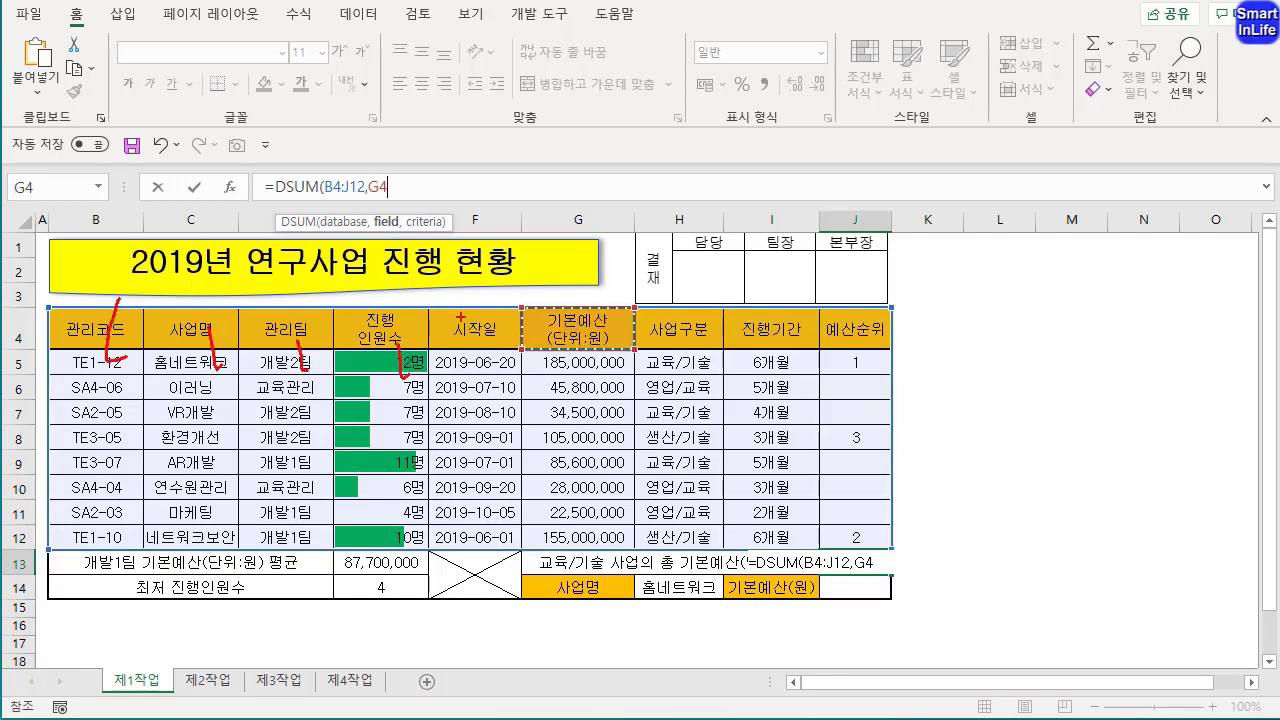
{"action": "left_click_drag", "start_coordinate": [469, 330], "coordinate": [470, 368]}
{"action": "left_click_drag", "start_coordinate": [546, 314], "coordinate": [552, 370]}
{"action": "left_click_drag", "start_coordinate": [610, 298], "coordinate": [598, 362]}
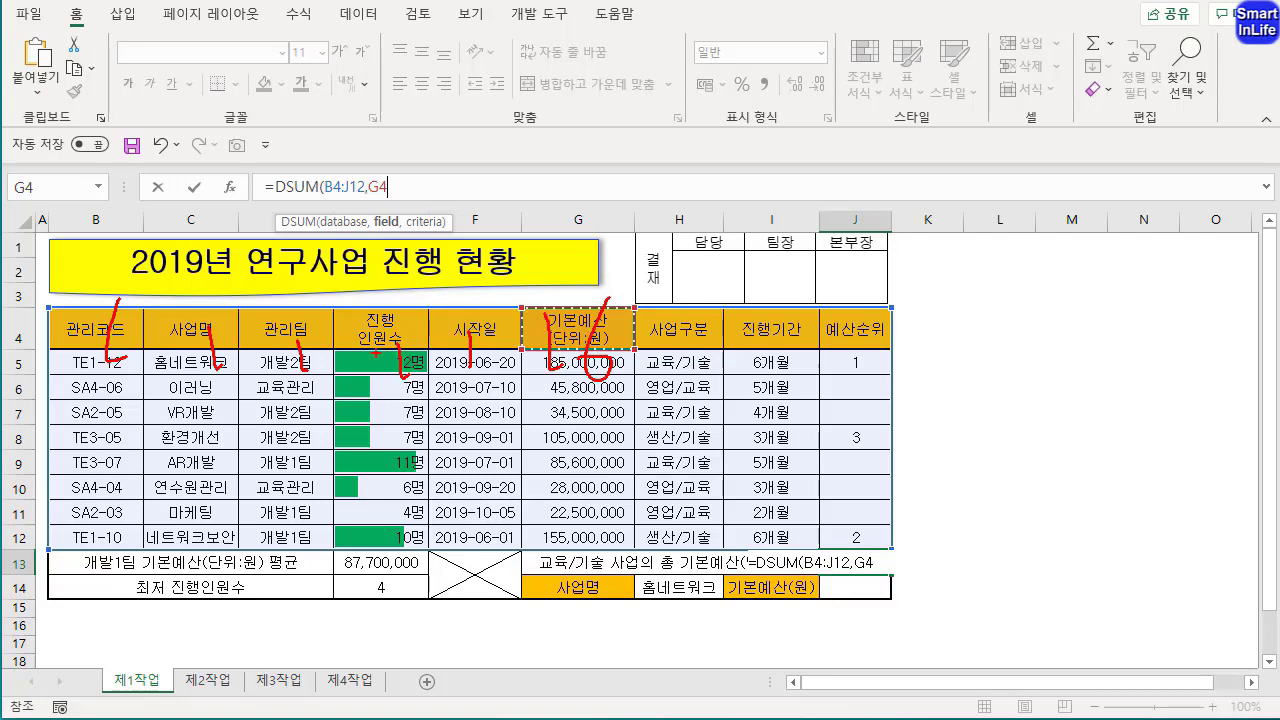
{"action": "mouse_move", "coordinate": [114, 336]}
{"action": "left_mouse_down"}
{"action": "mouse_move", "coordinate": [545, 353]}
{"action": "mouse_move", "coordinate": [180, 346]}
{"action": "mouse_move", "coordinate": [229, 216]}
{"action": "mouse_move", "coordinate": [372, 314]}
{"action": "left_mouse_up"}
{"action": "key", "text": "Escape"}
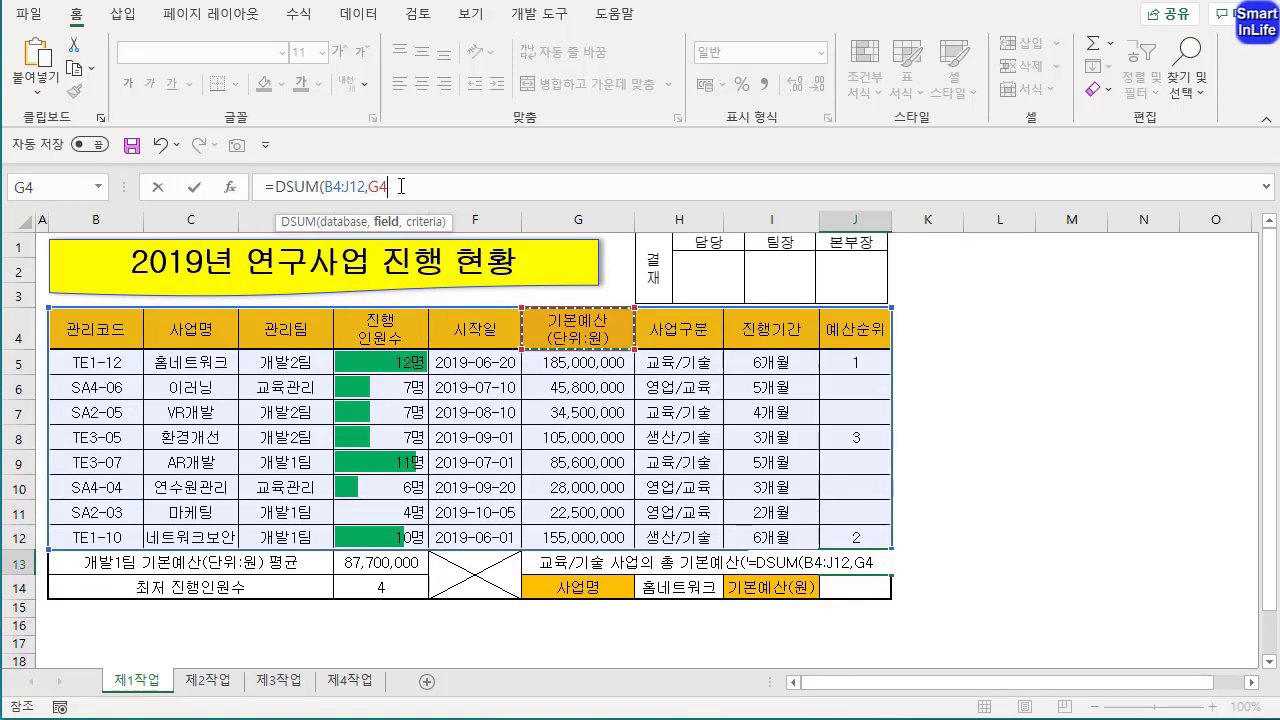
Complete the J13 DSUM formula with H4:H5 as the criteria, commit it and check the formula
{"action": "left_click", "coordinate": [400, 187]}
{"action": "type", "text": ","}
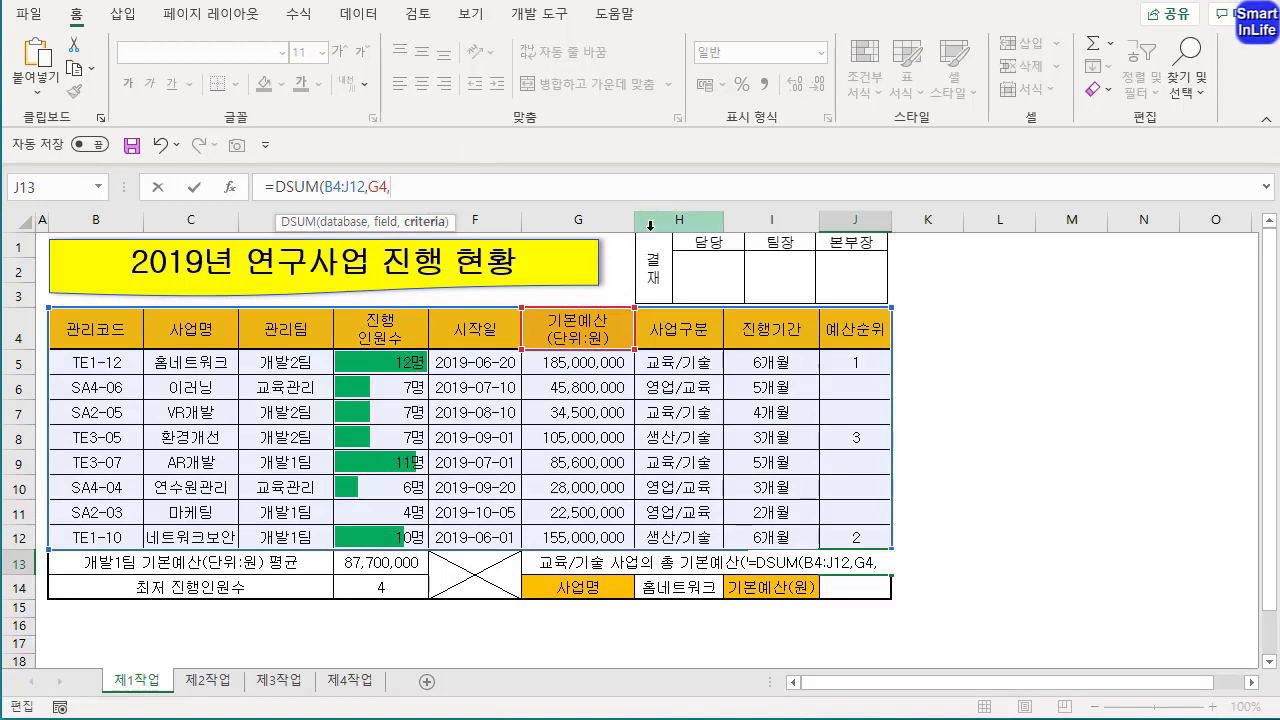
{"action": "left_click_drag", "start_coordinate": [694, 330], "coordinate": [690, 366]}
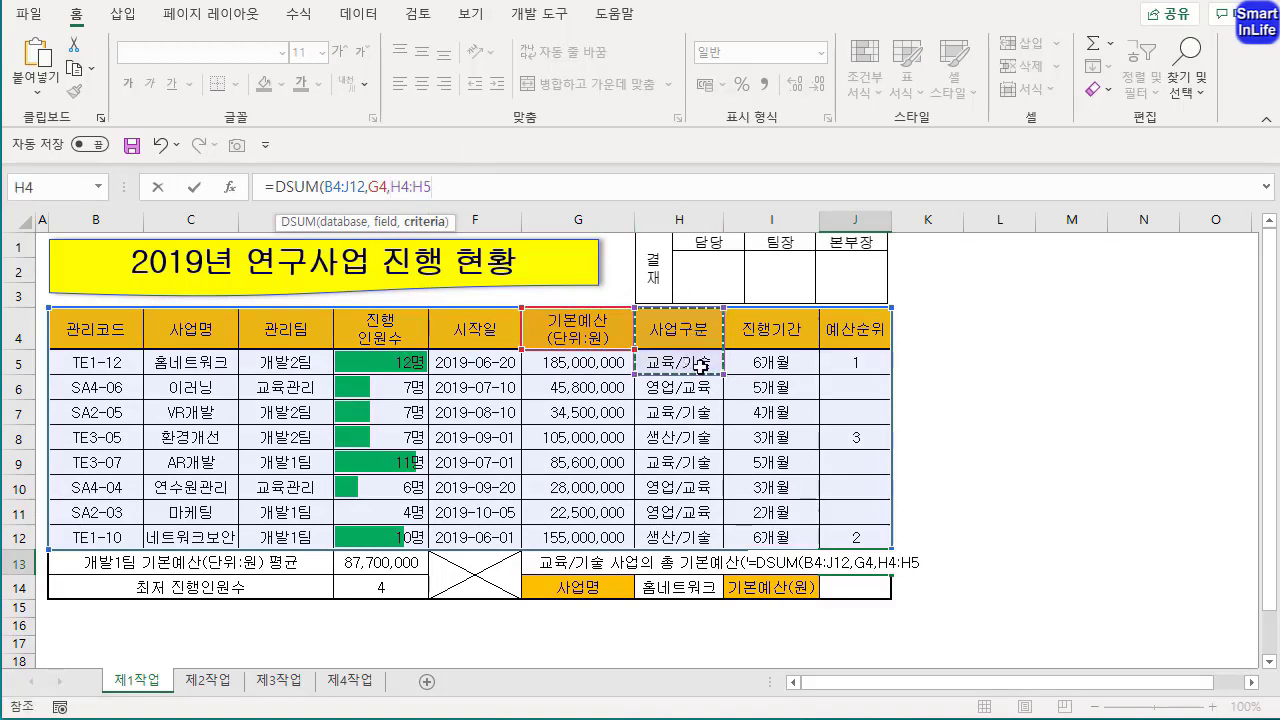
{"action": "type", "text": ")"}
{"action": "key", "text": "Return"}
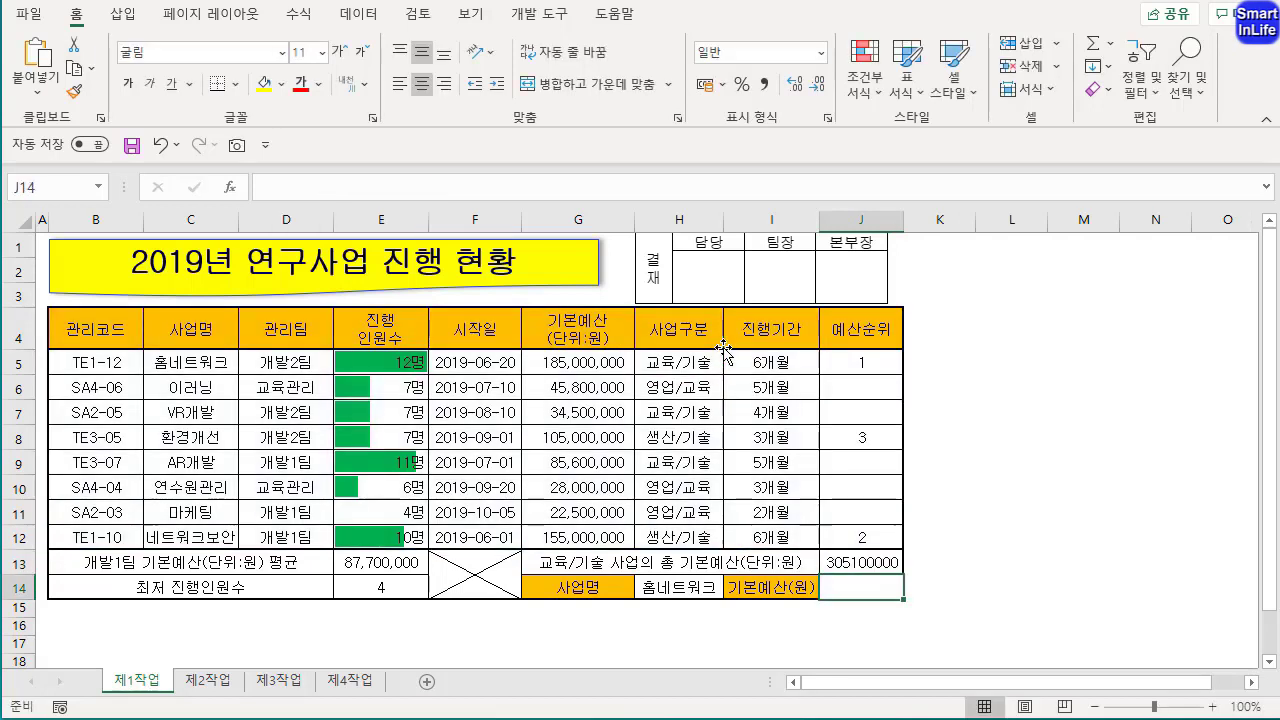
{"action": "left_click", "coordinate": [862, 565]}
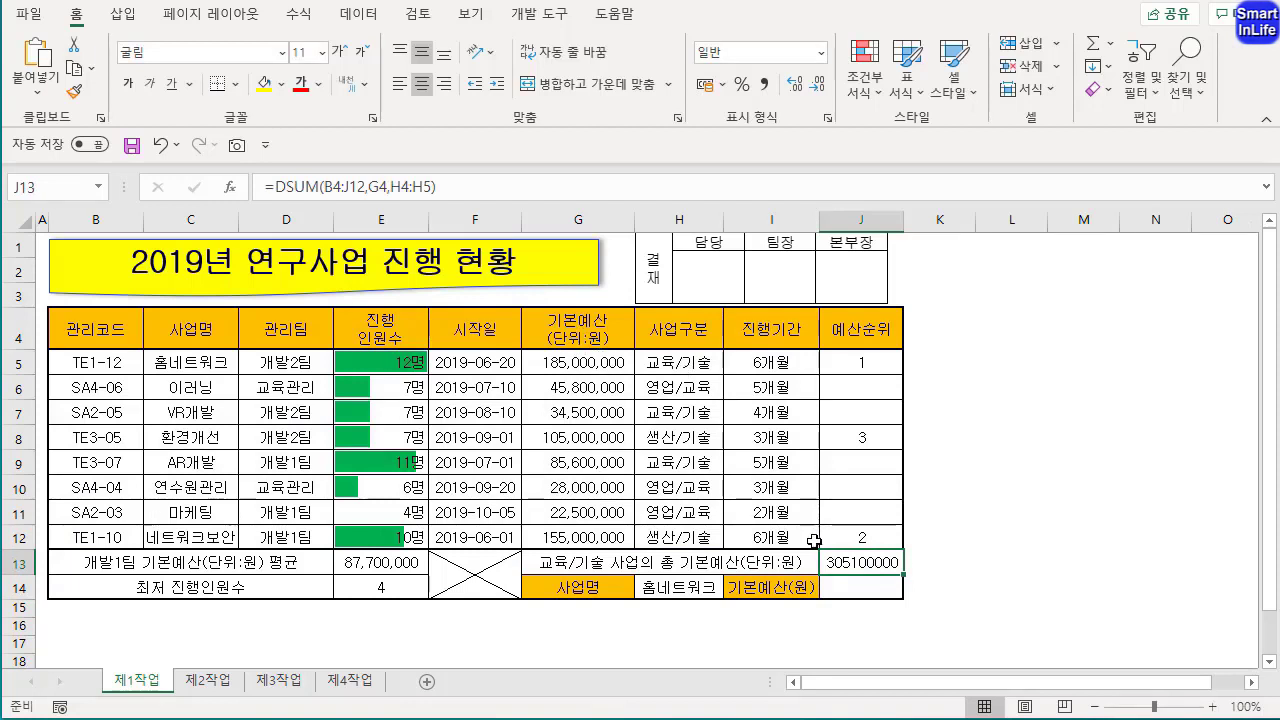
Start a VLOOKUP formula in J14 with H14 as the lookup value and C5:J12 as the table array
{"action": "left_click", "coordinate": [853, 582]}
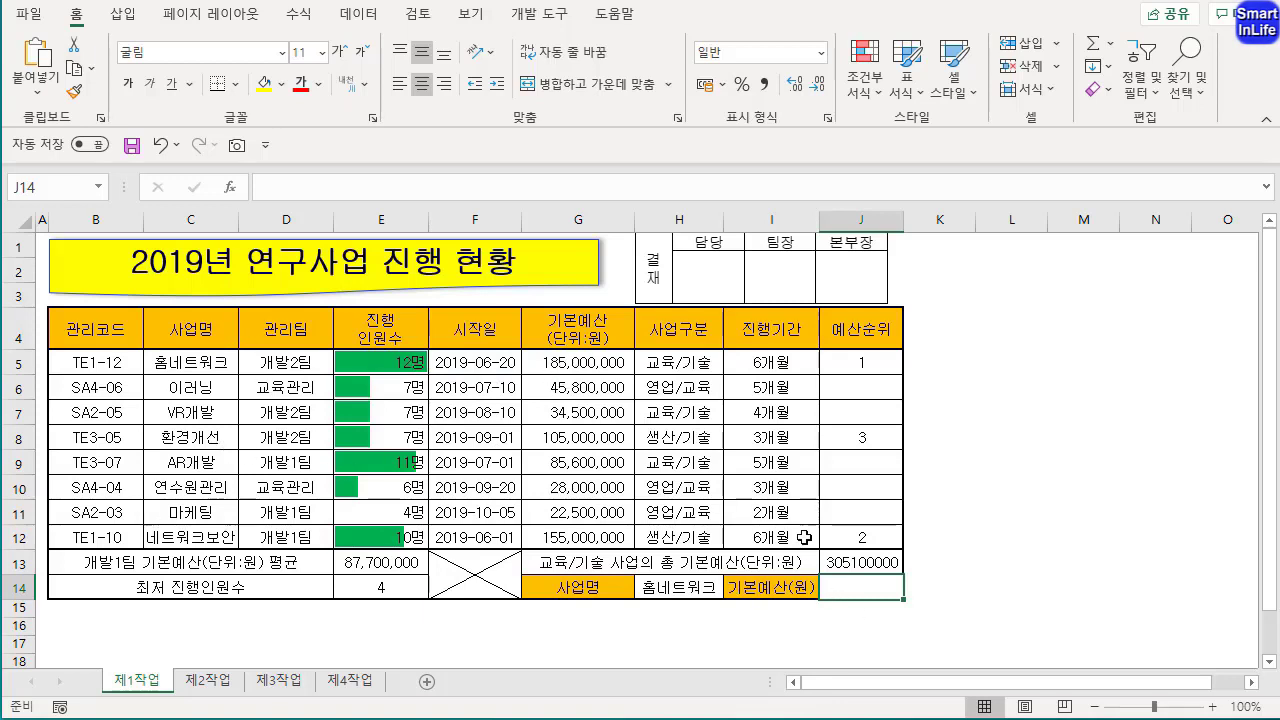
{"action": "type", "text": "=VL"}
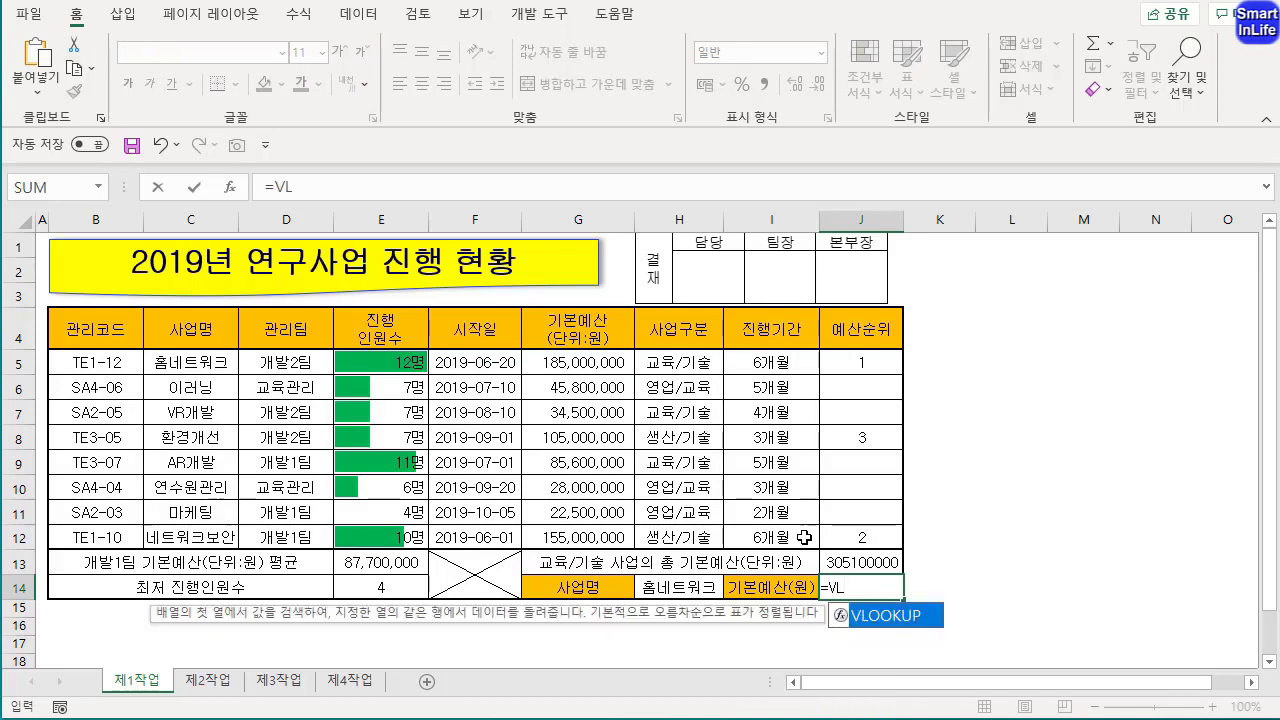
{"action": "key", "text": "Tab"}
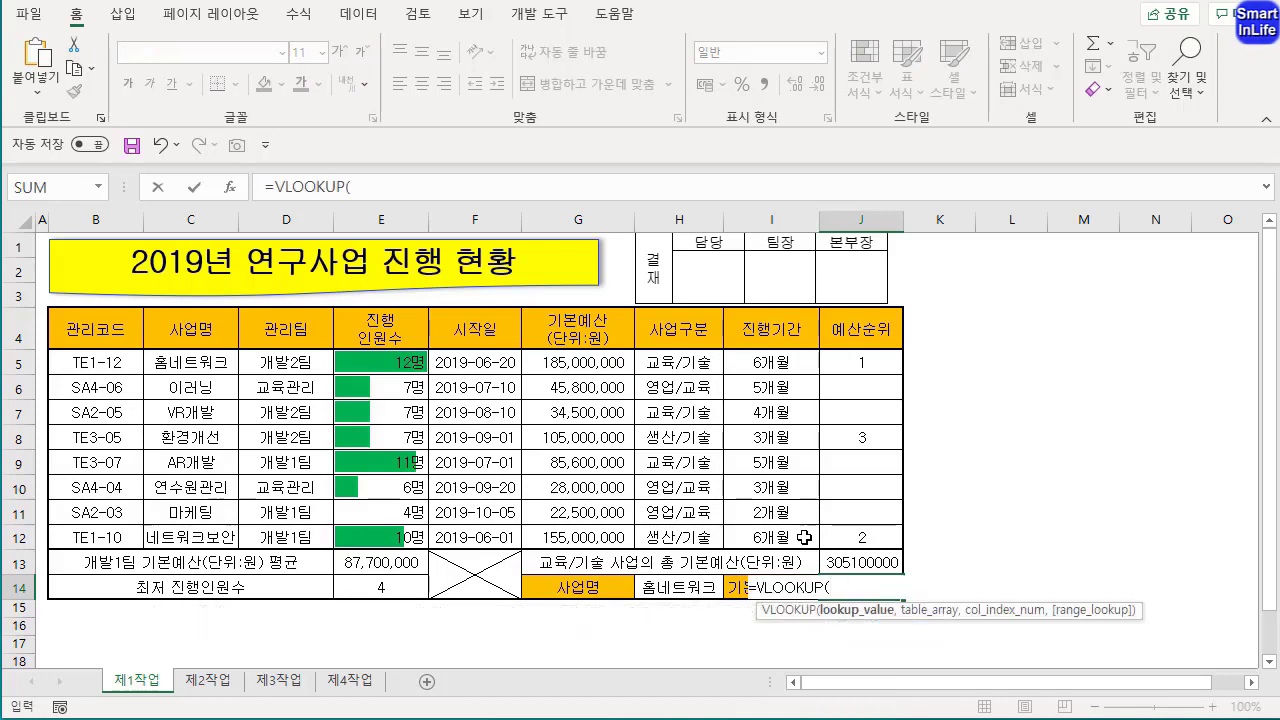
{"action": "left_click", "coordinate": [676, 589]}
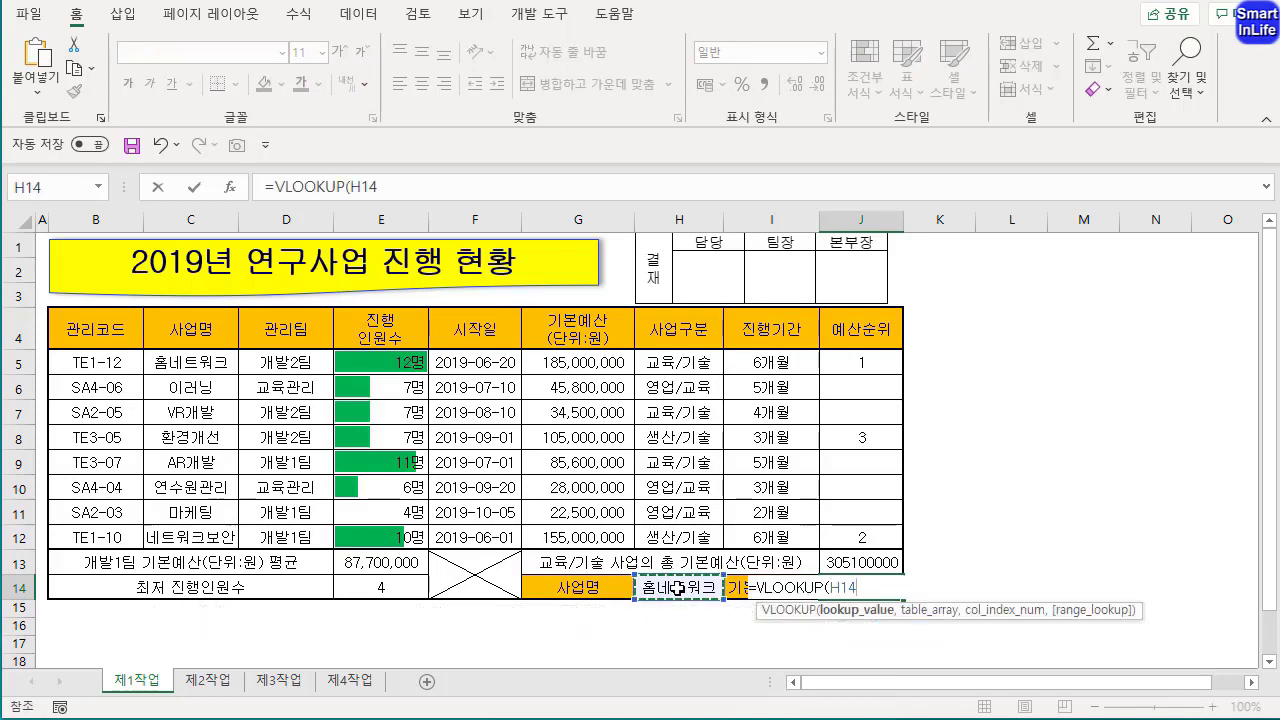
{"action": "type", "text": ","}
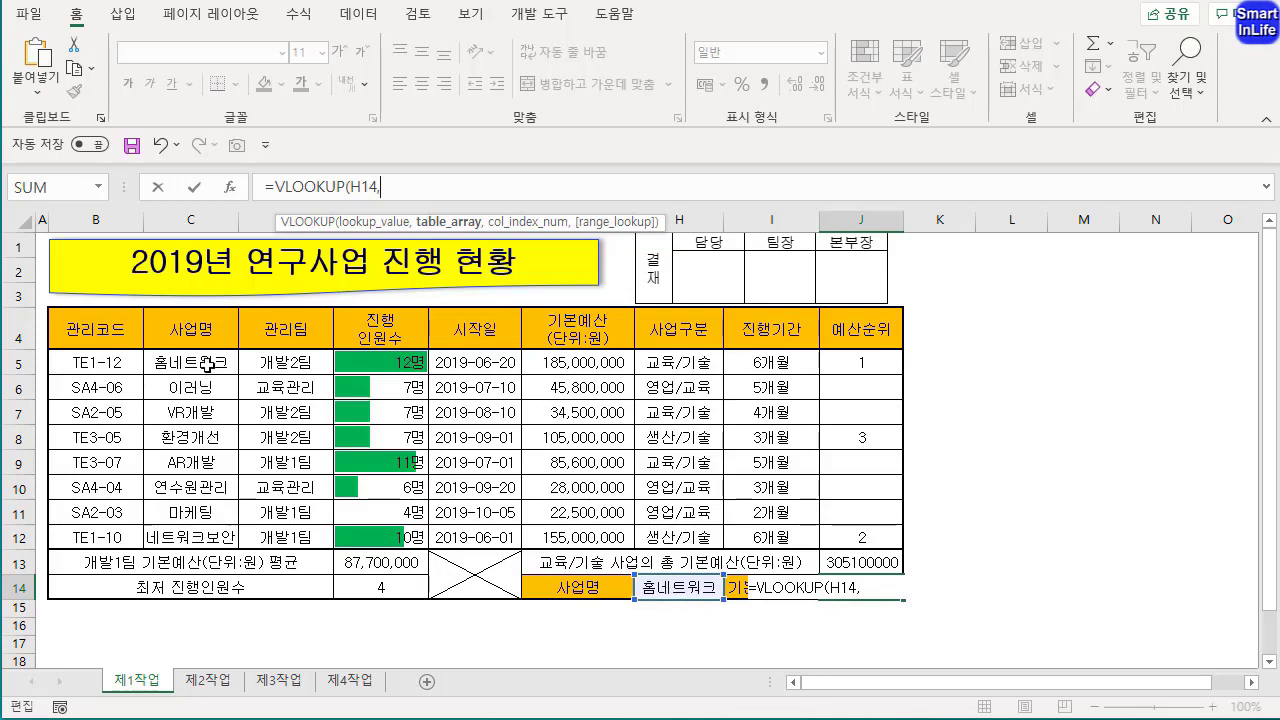
{"action": "left_click_drag", "start_coordinate": [207, 362], "coordinate": [835, 530]}
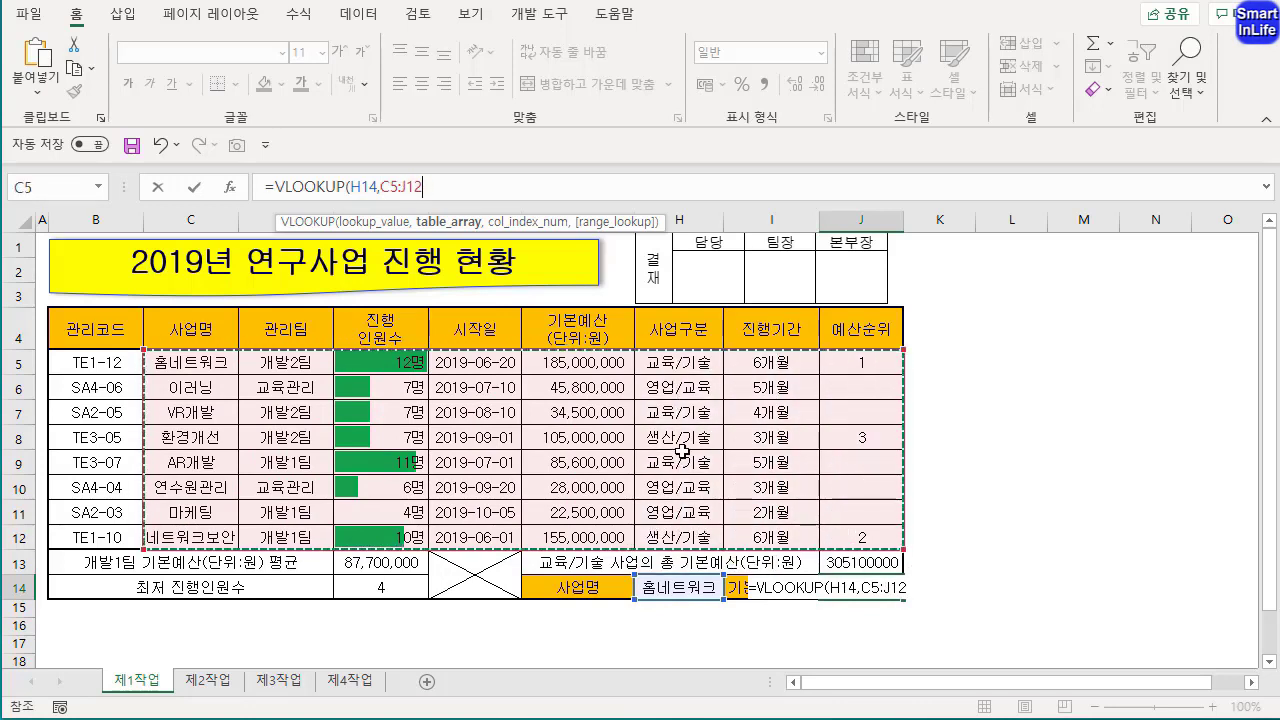
{"action": "type", "text": ","}
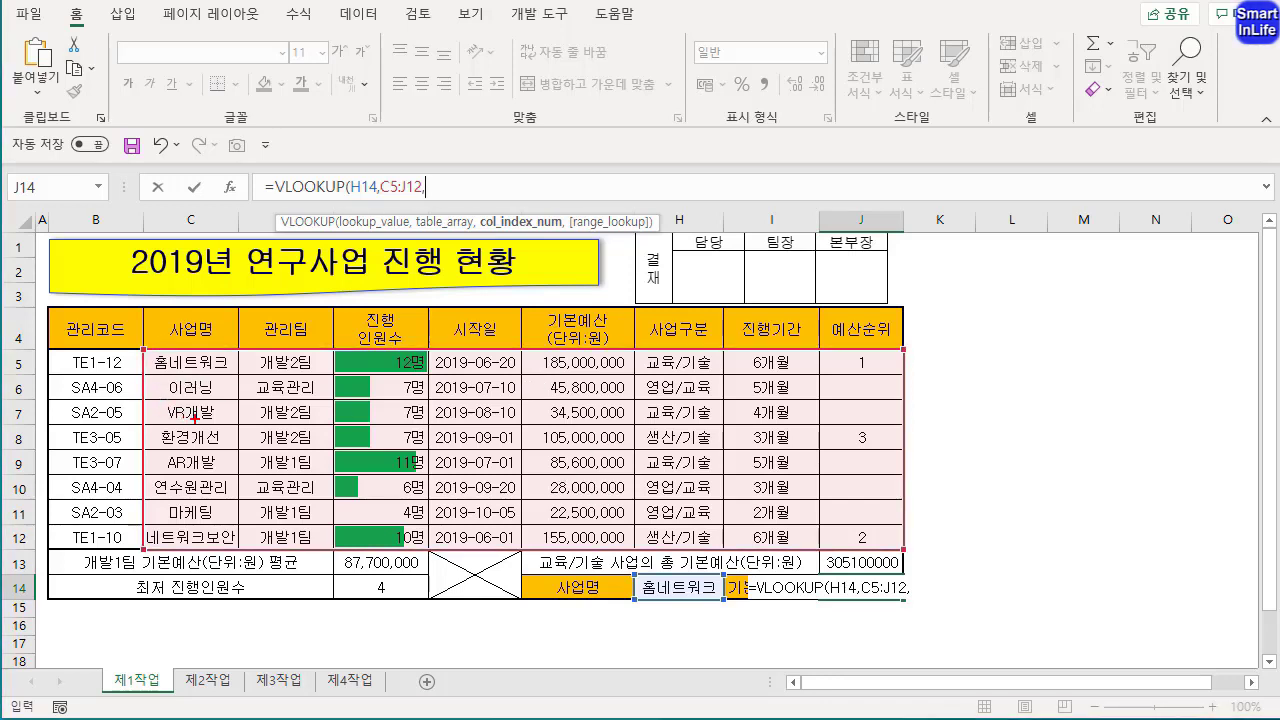
{"action": "left_click_drag", "start_coordinate": [196, 412], "coordinate": [272, 424]}
{"action": "left_click_drag", "start_coordinate": [378, 432], "coordinate": [508, 426]}
{"action": "mouse_move", "coordinate": [588, 368]}
{"action": "left_mouse_down"}
{"action": "mouse_move", "coordinate": [607, 420]}
{"action": "mouse_move", "coordinate": [566, 413]}
{"action": "mouse_move", "coordinate": [654, 380]}
{"action": "left_mouse_up"}
{"action": "left_click_drag", "start_coordinate": [450, 200], "coordinate": [456, 230]}
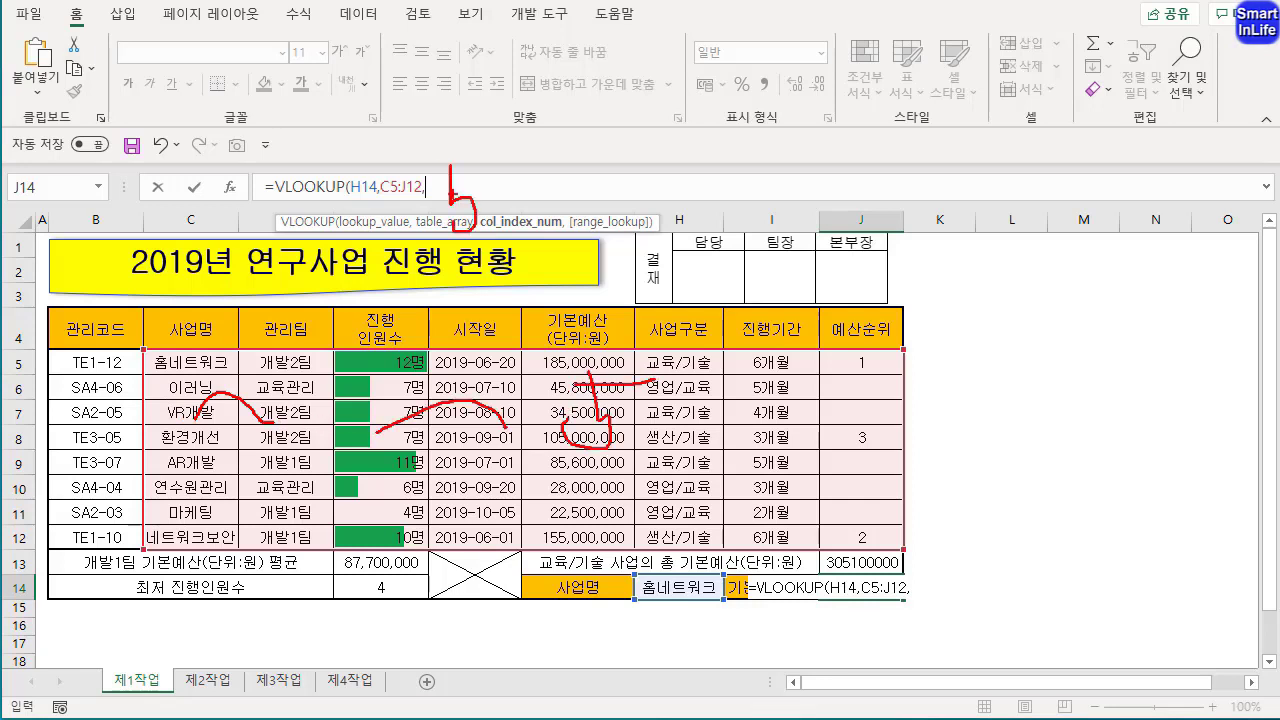
{"action": "key", "text": "Escape"}
Set the column index of the J14 VLOOKUP to 5 and continue to its match argument
{"action": "type", "text": "5"}
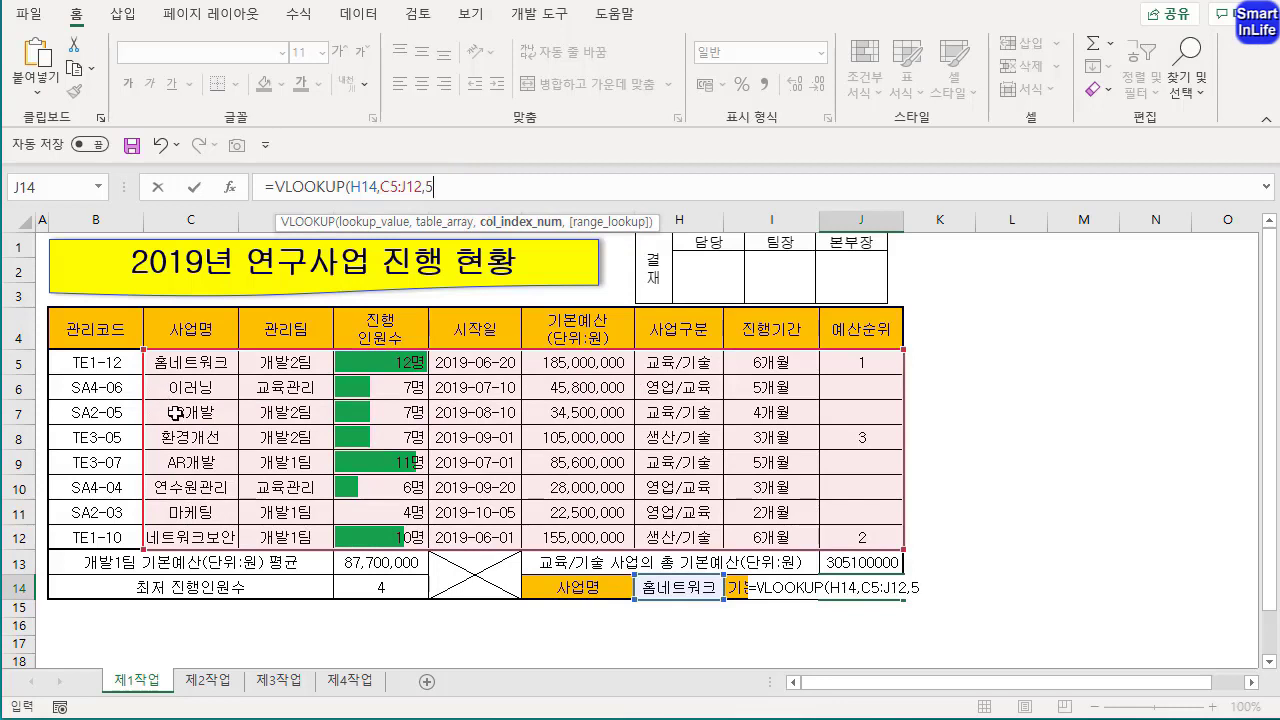
{"action": "type", "text": ","}
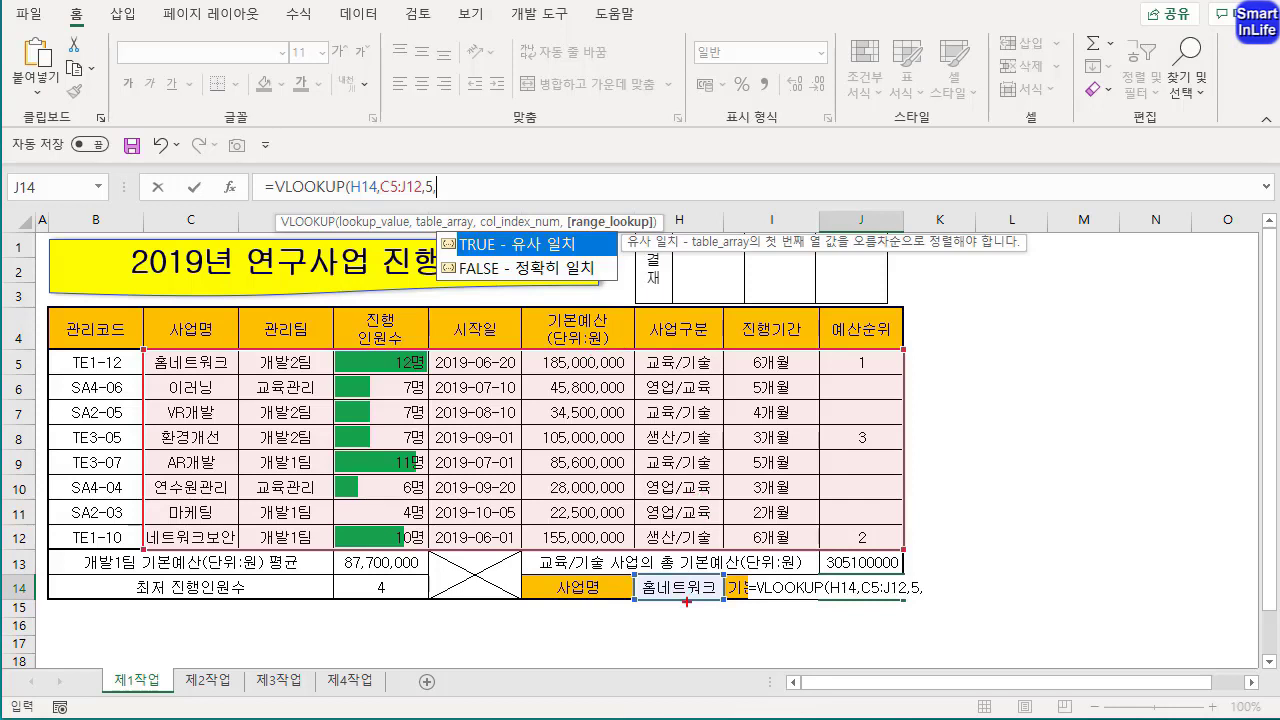
{"action": "mouse_move", "coordinate": [706, 612]}
{"action": "left_mouse_down"}
{"action": "mouse_move", "coordinate": [725, 565]}
{"action": "mouse_move", "coordinate": [670, 622]}
{"action": "left_mouse_up"}
{"action": "mouse_move", "coordinate": [640, 575]}
{"action": "left_mouse_down"}
{"action": "mouse_move", "coordinate": [325, 368]}
{"action": "mouse_move", "coordinate": [292, 444]}
{"action": "left_mouse_up"}
{"action": "mouse_move", "coordinate": [240, 361]}
{"action": "left_mouse_down"}
{"action": "mouse_move", "coordinate": [278, 470]}
{"action": "mouse_move", "coordinate": [240, 555]}
{"action": "left_mouse_up"}
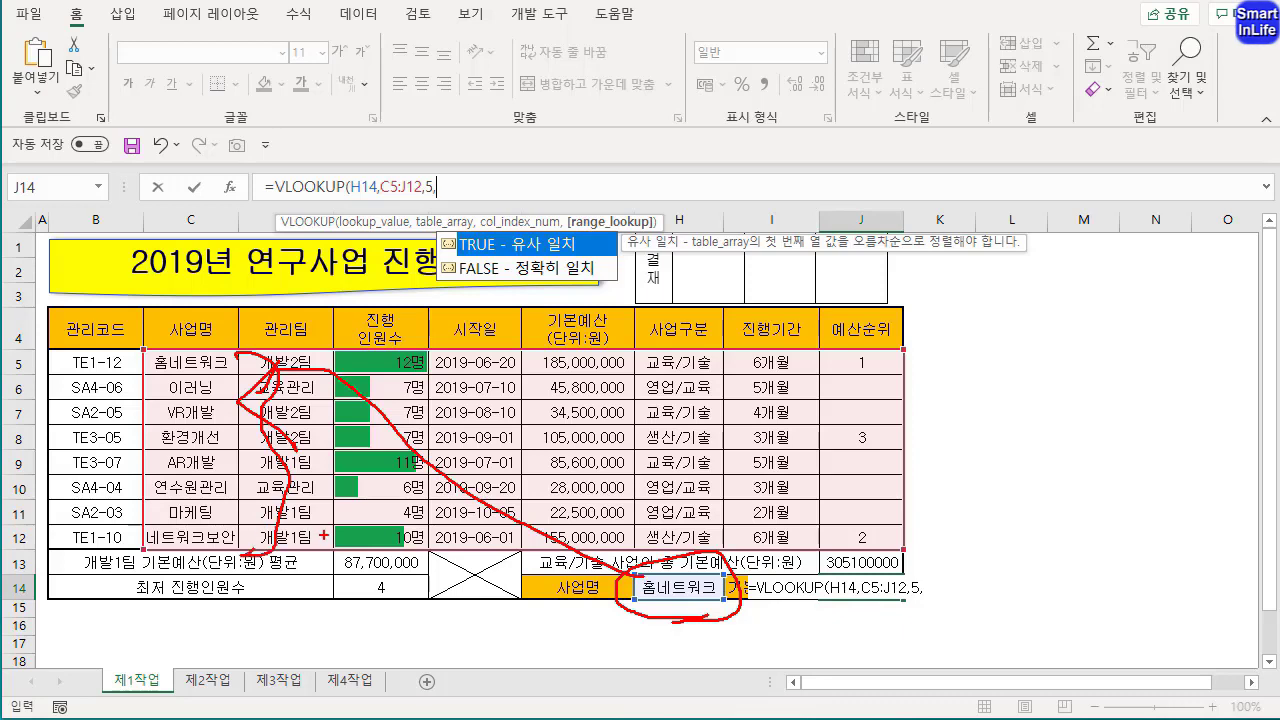
{"action": "key", "text": "Escape"}
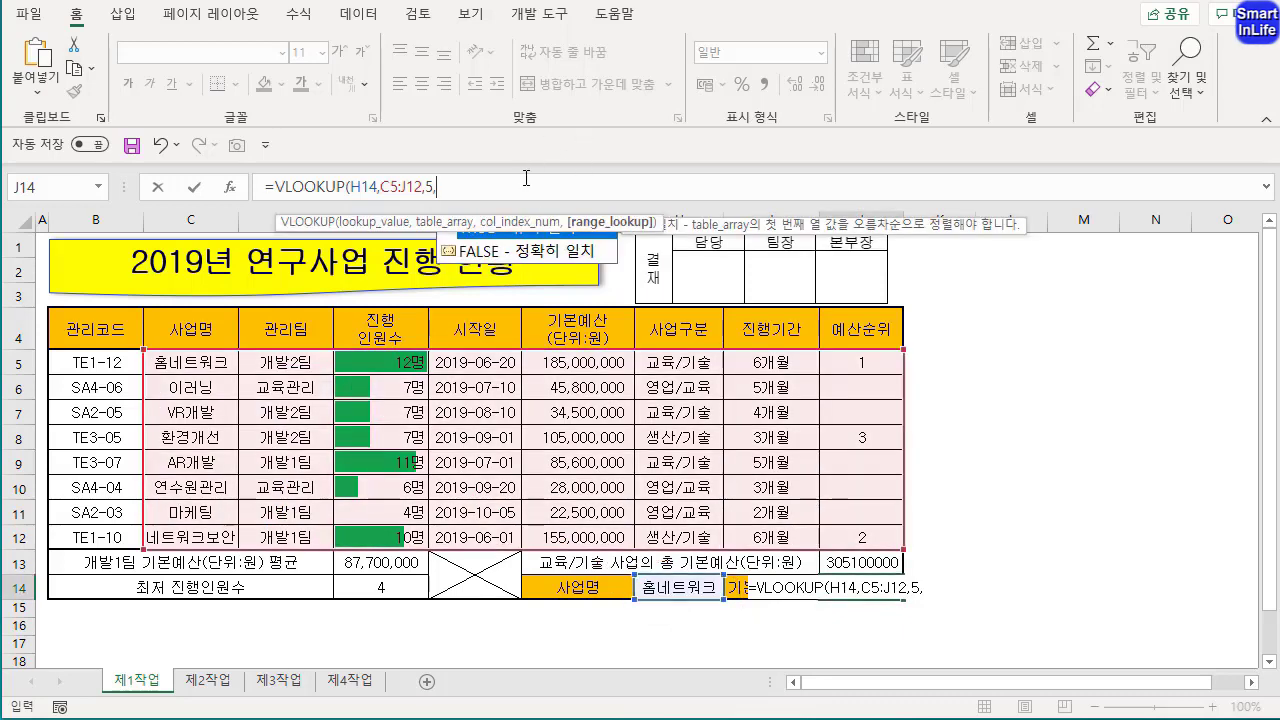
Set the J14 VLOOKUP to exact match with 0, close the formula and commit it
{"action": "type", "text": "0"}
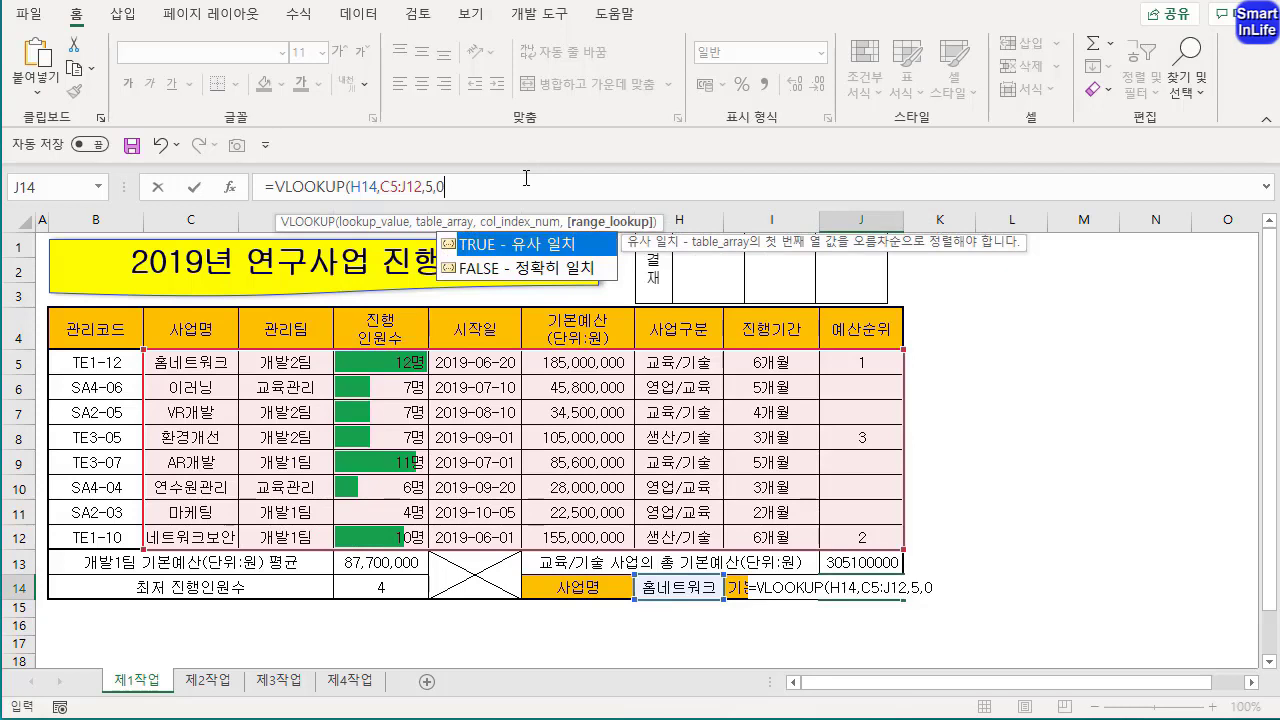
{"action": "type", "text": ")"}
{"action": "key", "text": "Return"}
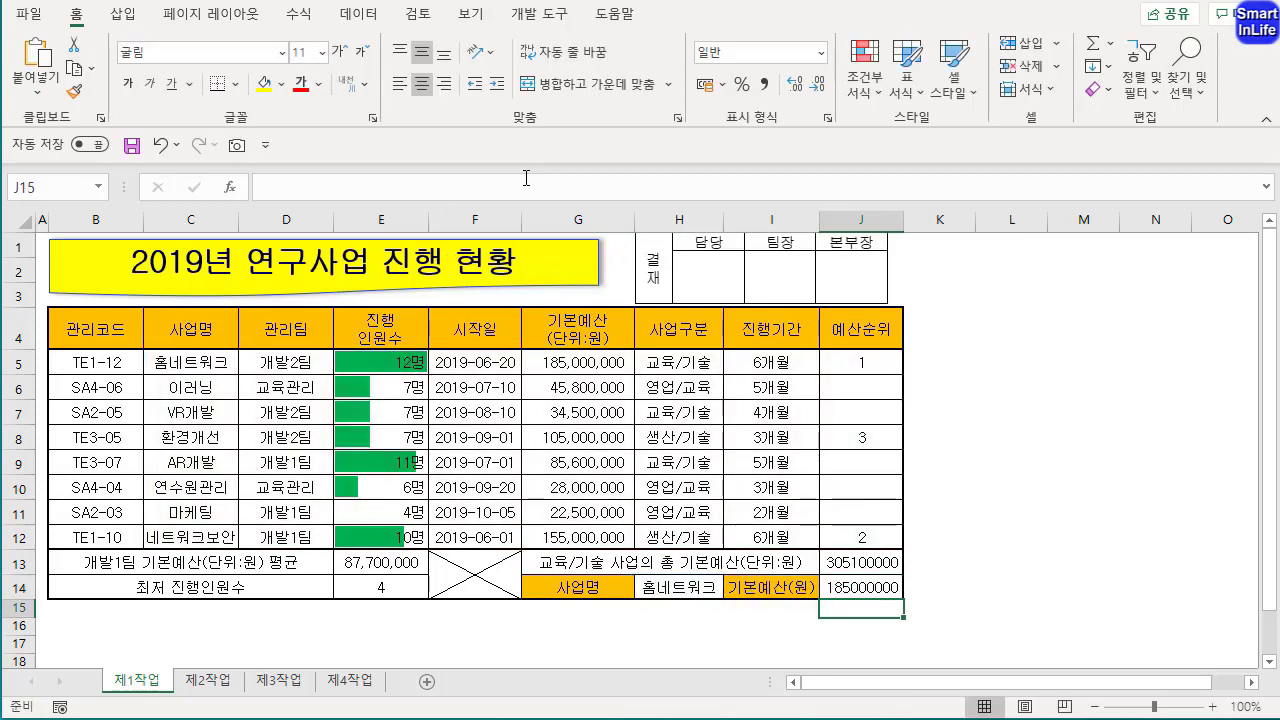
Apply the comma style to the budget results in J13 and J14
{"action": "left_click", "coordinate": [853, 591]}
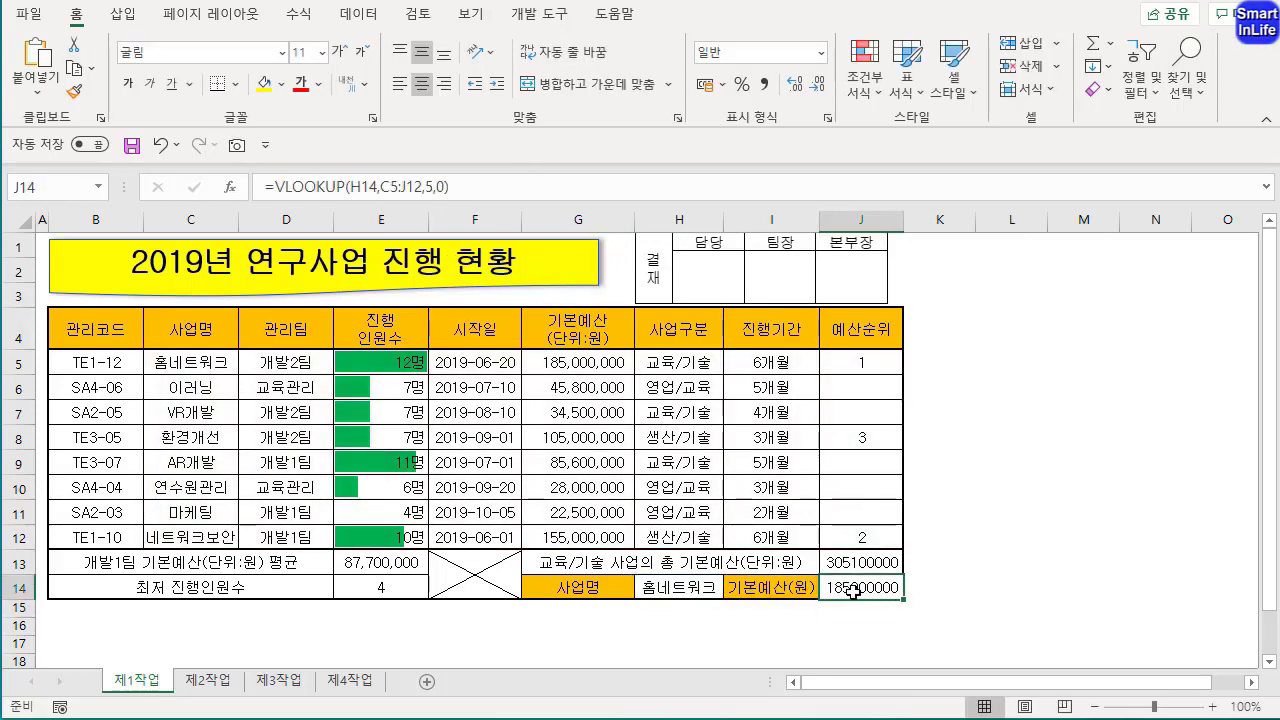
{"action": "left_click", "coordinate": [859, 566], "text": "ctrl"}
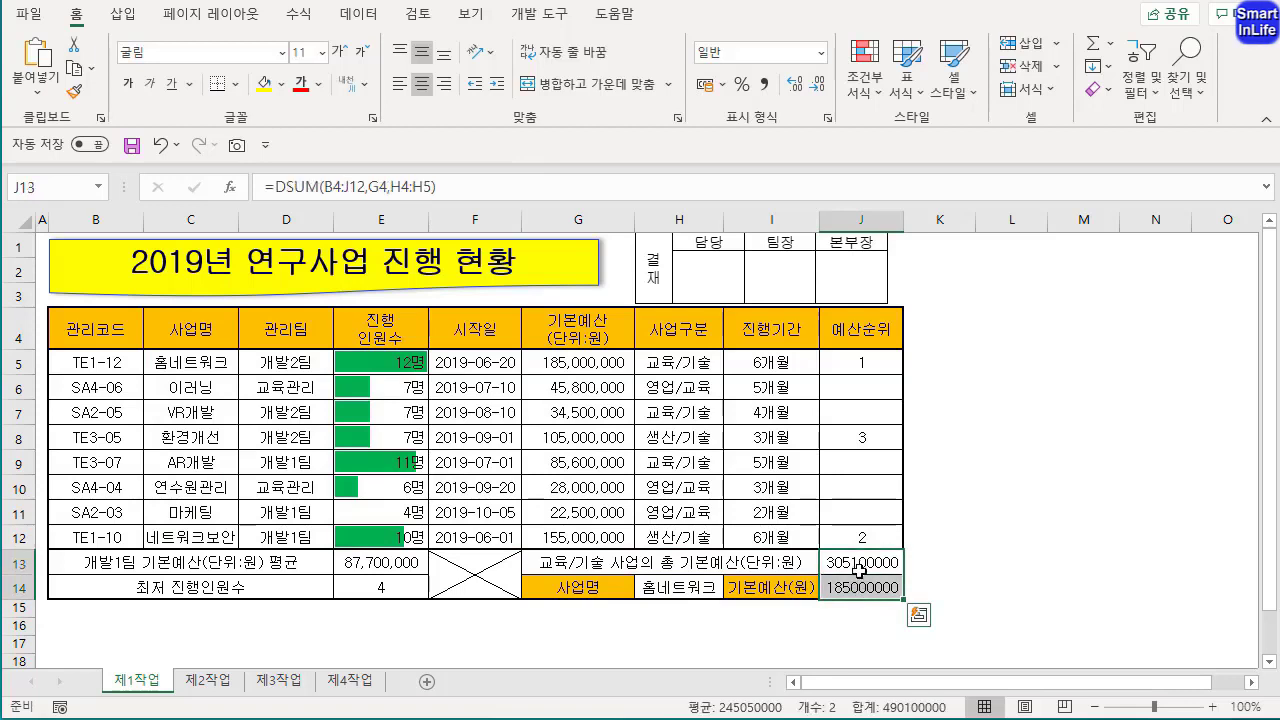
{"action": "left_click", "coordinate": [768, 85]}
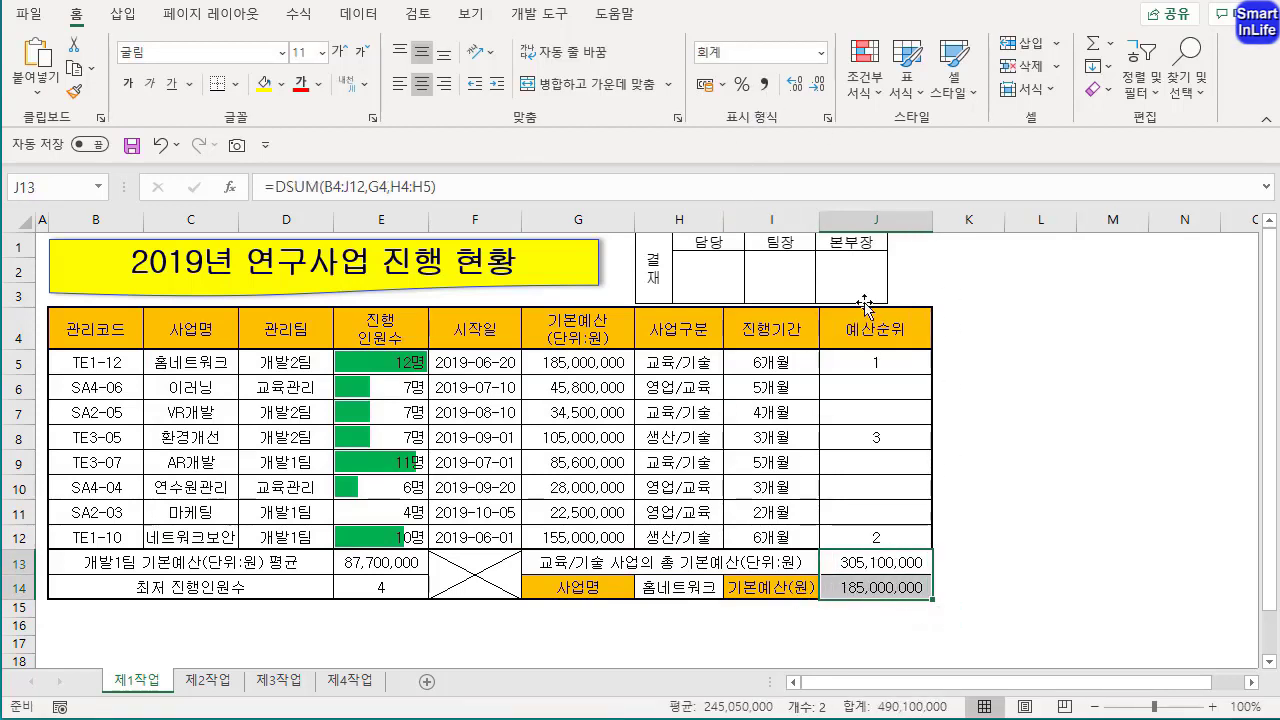
Move the 결재 approval picture to the table's outer edge and back, and narrow column J to match it
{"action": "left_click_drag", "start_coordinate": [864, 305], "coordinate": [883, 273]}
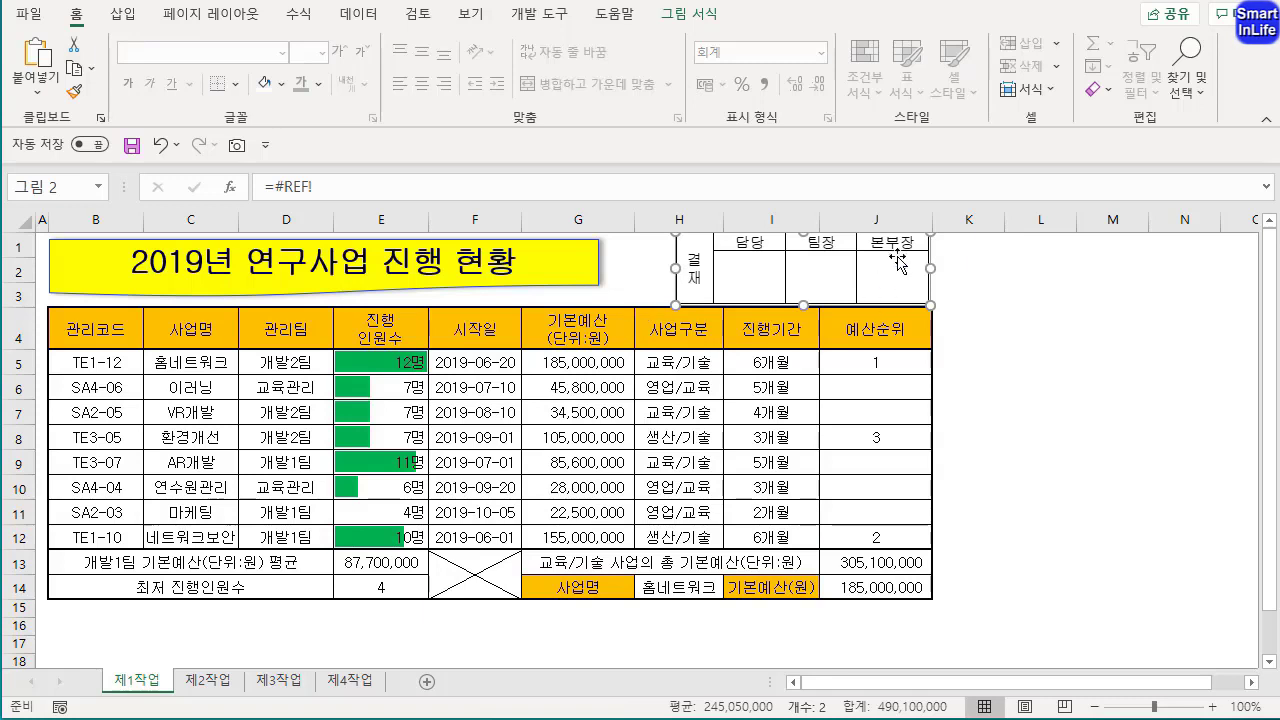
{"action": "left_click_drag", "start_coordinate": [826, 277], "coordinate": [788, 271]}
{"action": "left_click_drag", "start_coordinate": [931, 222], "coordinate": [892, 224]}
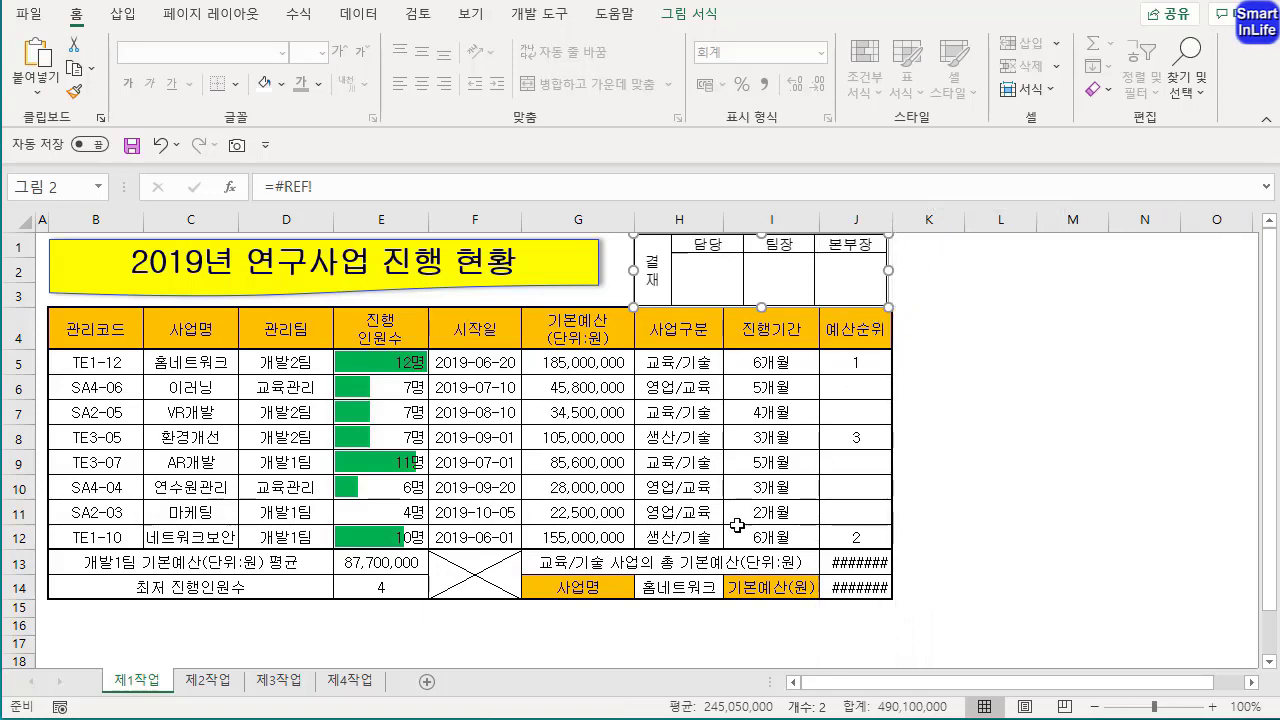
Fine-tune the column widths from G to I and widen column J to fit the amounts in J13 and J14
{"action": "mouse_move", "coordinate": [634, 219]}
{"action": "left_mouse_down"}
{"action": "mouse_move", "coordinate": [614, 219]}
{"action": "mouse_move", "coordinate": [634, 219]}
{"action": "left_mouse_up"}
{"action": "left_click_drag", "start_coordinate": [723, 220], "coordinate": [723, 221]}
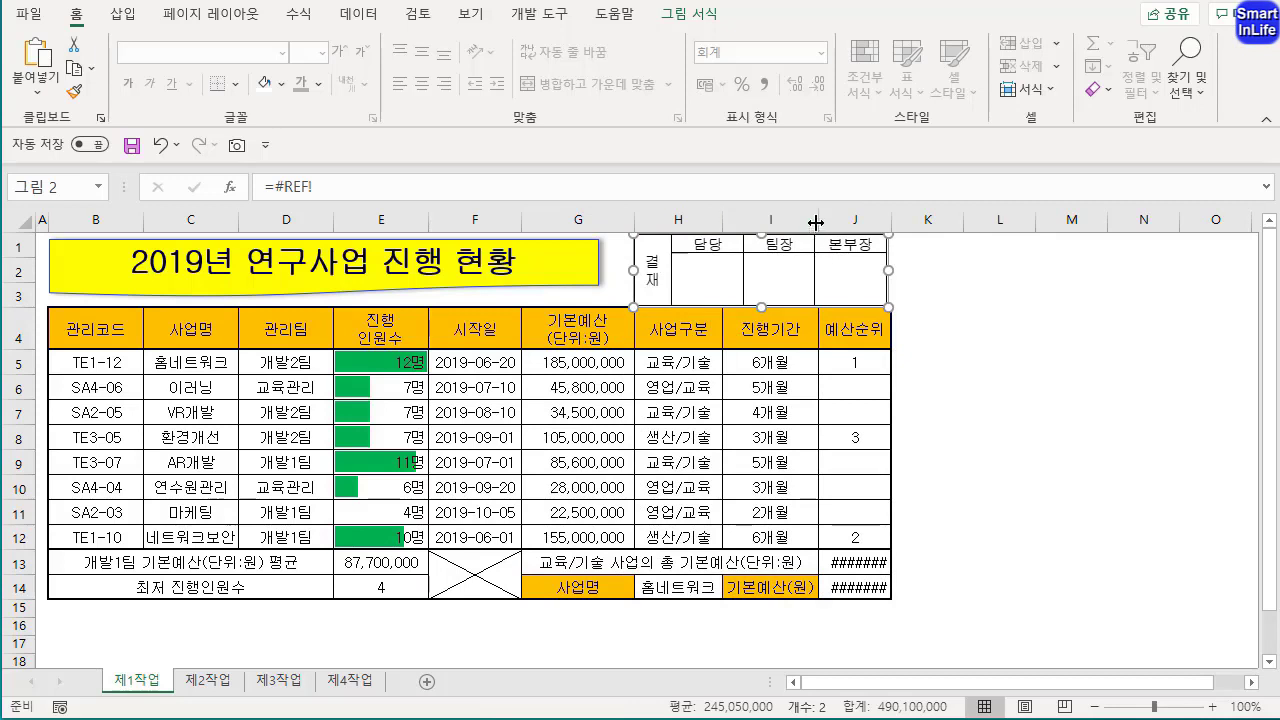
{"action": "left_click_drag", "start_coordinate": [814, 223], "coordinate": [817, 222]}
{"action": "left_click_drag", "start_coordinate": [896, 220], "coordinate": [938, 220]}
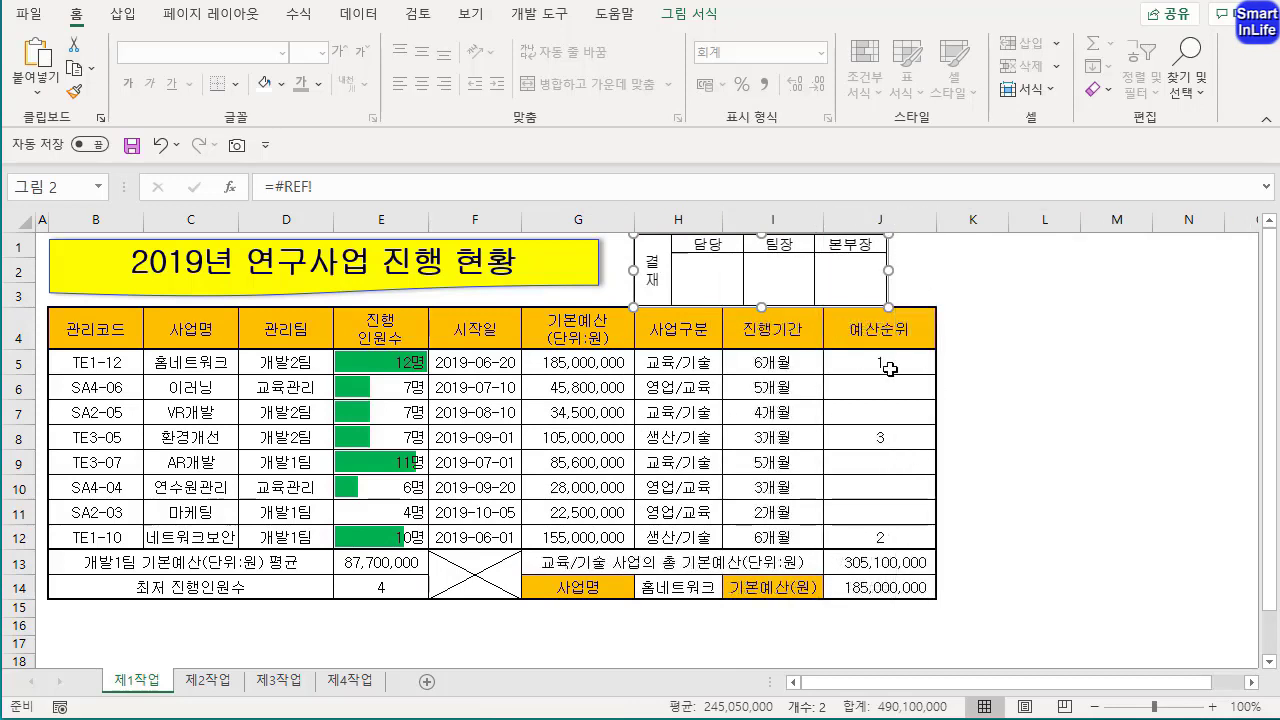
Make rows 1 to 3 taller and reposition the 결재 approval picture in the space above the table
{"action": "left_click", "coordinate": [990, 326]}
{"action": "left_click", "coordinate": [818, 278]}
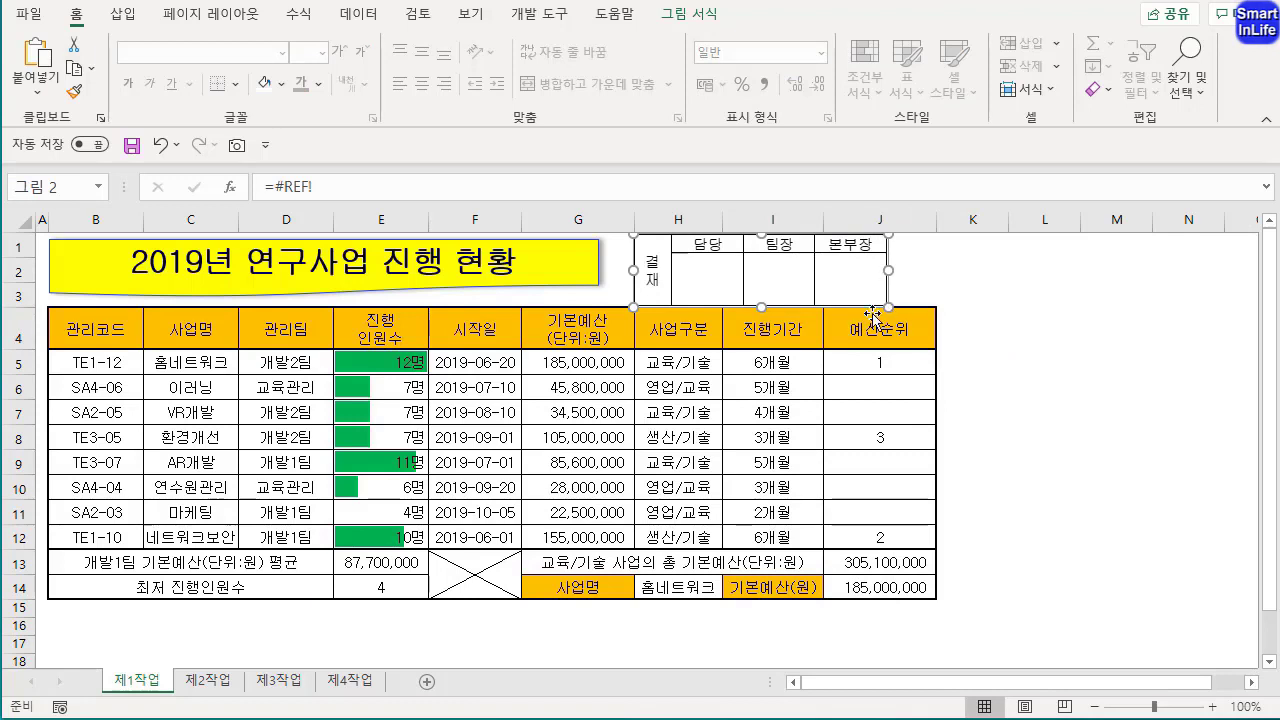
{"action": "left_click_drag", "start_coordinate": [29, 259], "coordinate": [27, 341]}
{"action": "left_click", "coordinate": [830, 295]}
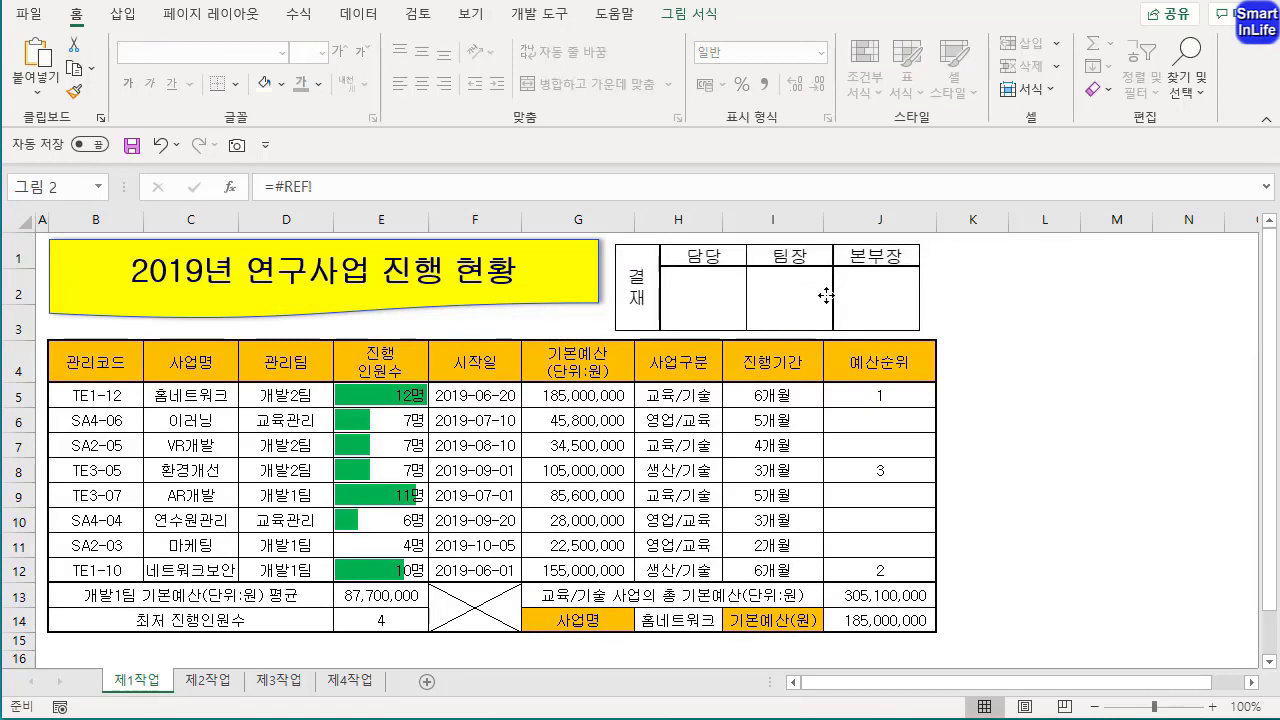
{"action": "left_click", "coordinate": [972, 420]}
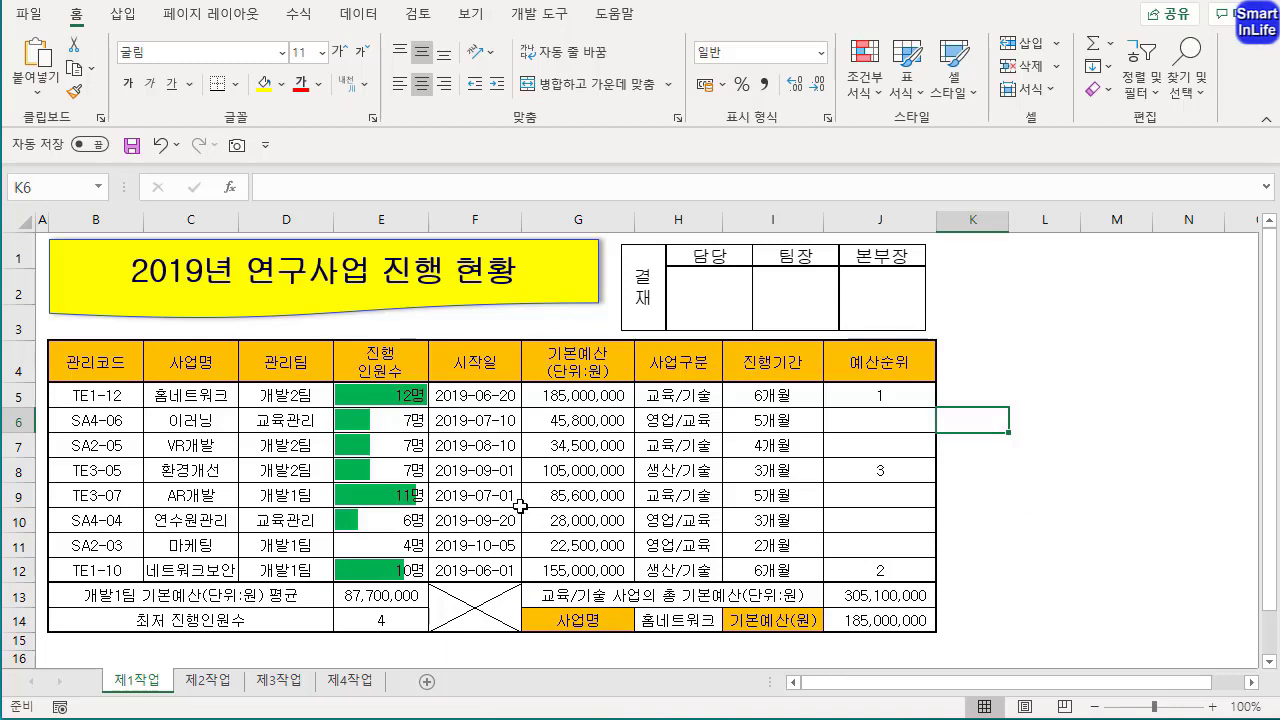
Reduce the height of rows 1 to 3 slightly, then nudge the 결재 picture and shrink it a little to fit
{"action": "left_click", "coordinate": [612, 515]}
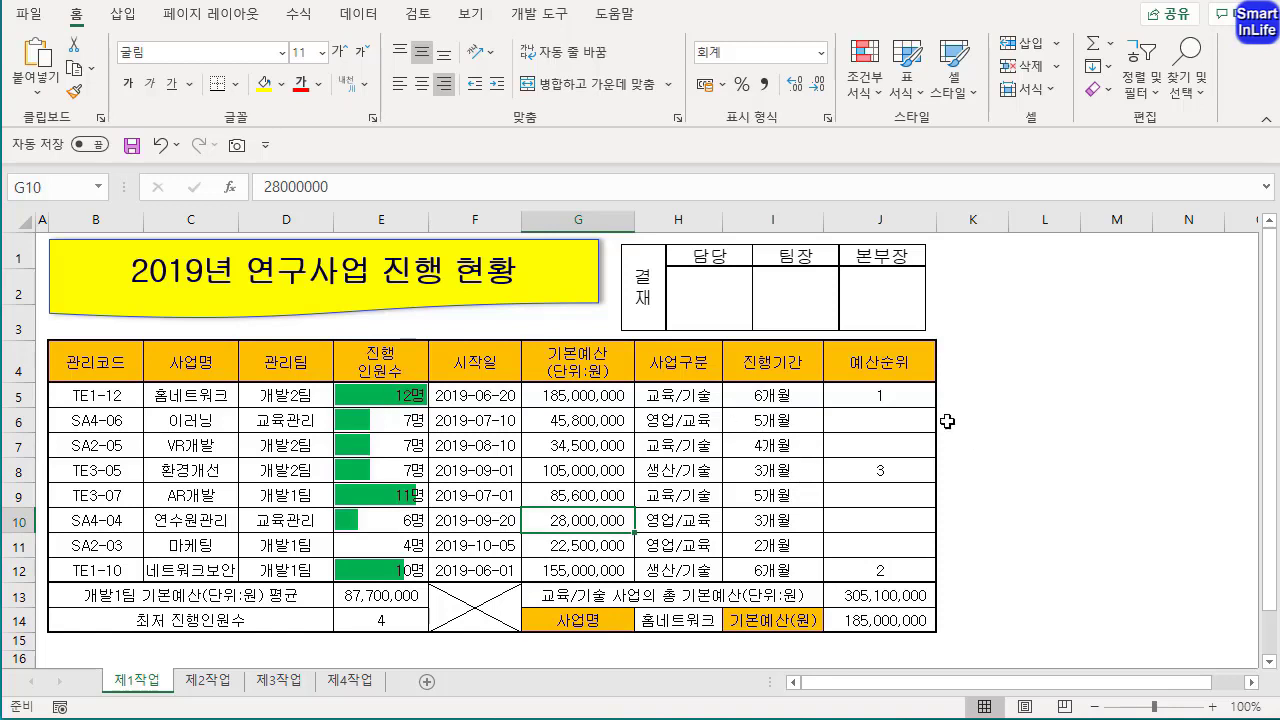
{"action": "left_click", "coordinate": [796, 300]}
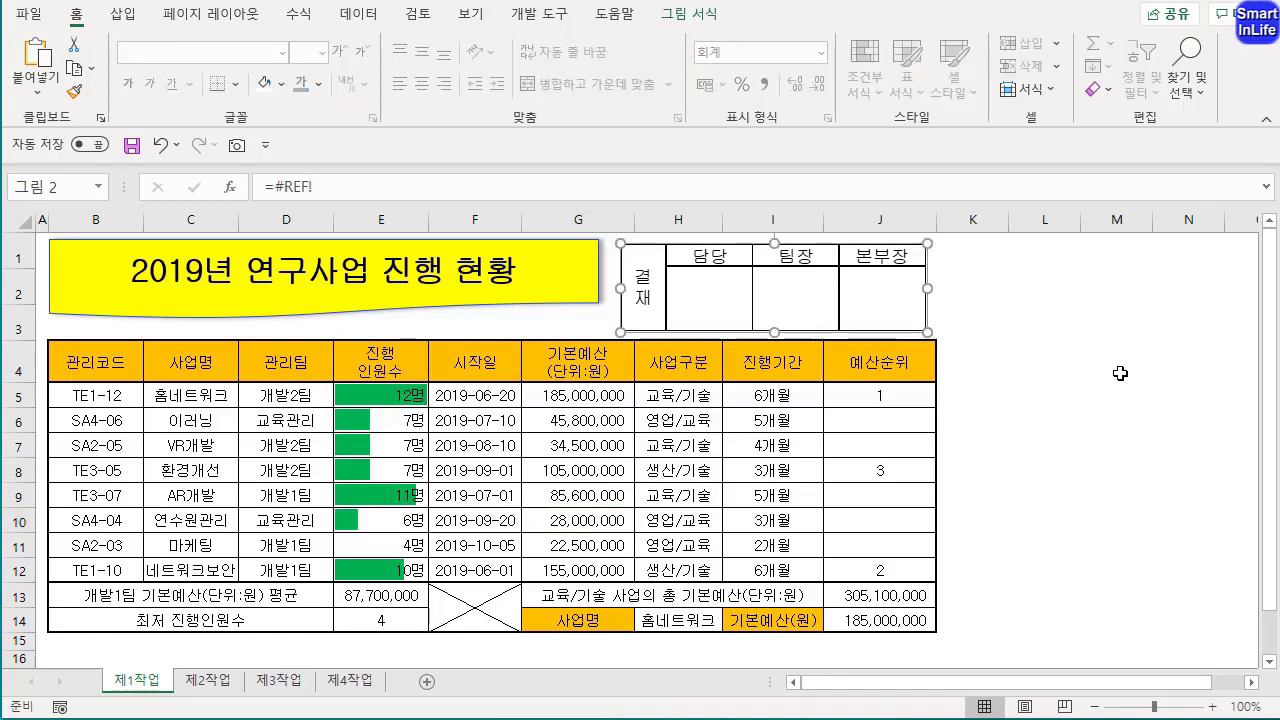
{"action": "left_click", "coordinate": [1018, 394]}
{"action": "left_click", "coordinate": [758, 292]}
{"action": "left_click_drag", "start_coordinate": [20, 258], "coordinate": [20, 304]}
{"action": "left_click_drag", "start_coordinate": [731, 299], "coordinate": [734, 295]}
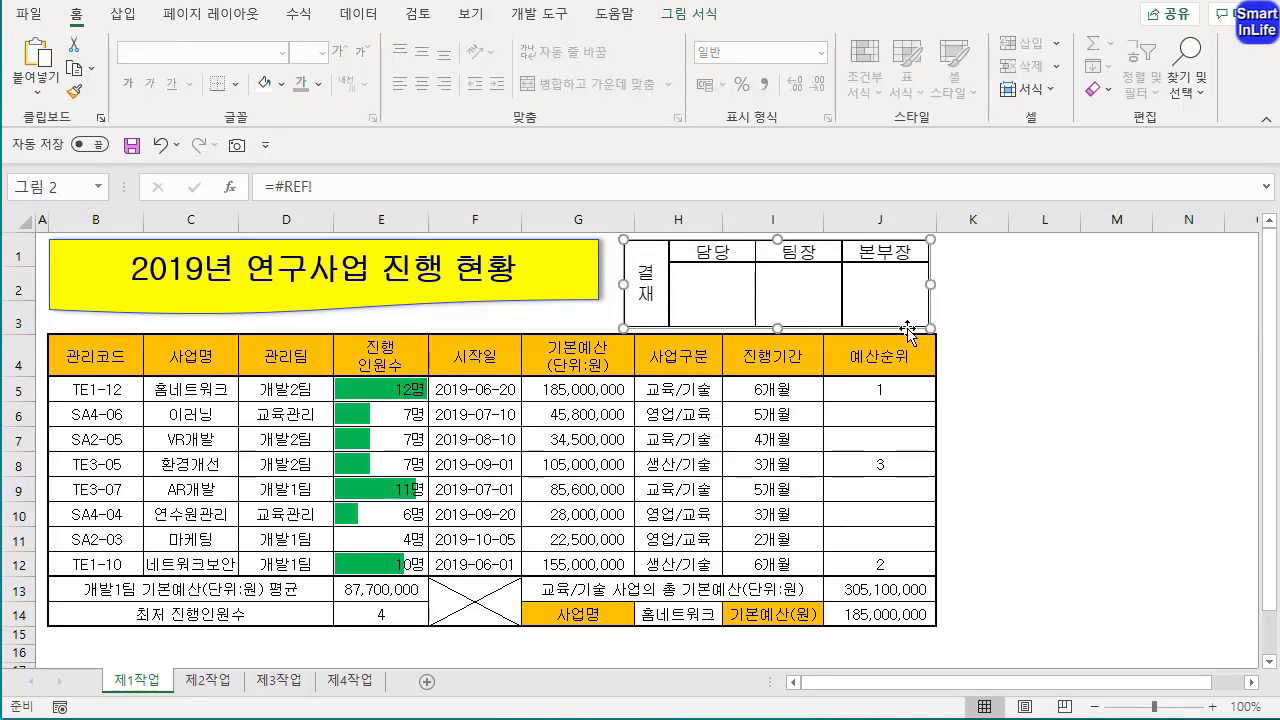
{"action": "left_click_drag", "start_coordinate": [929, 327], "coordinate": [927, 326]}
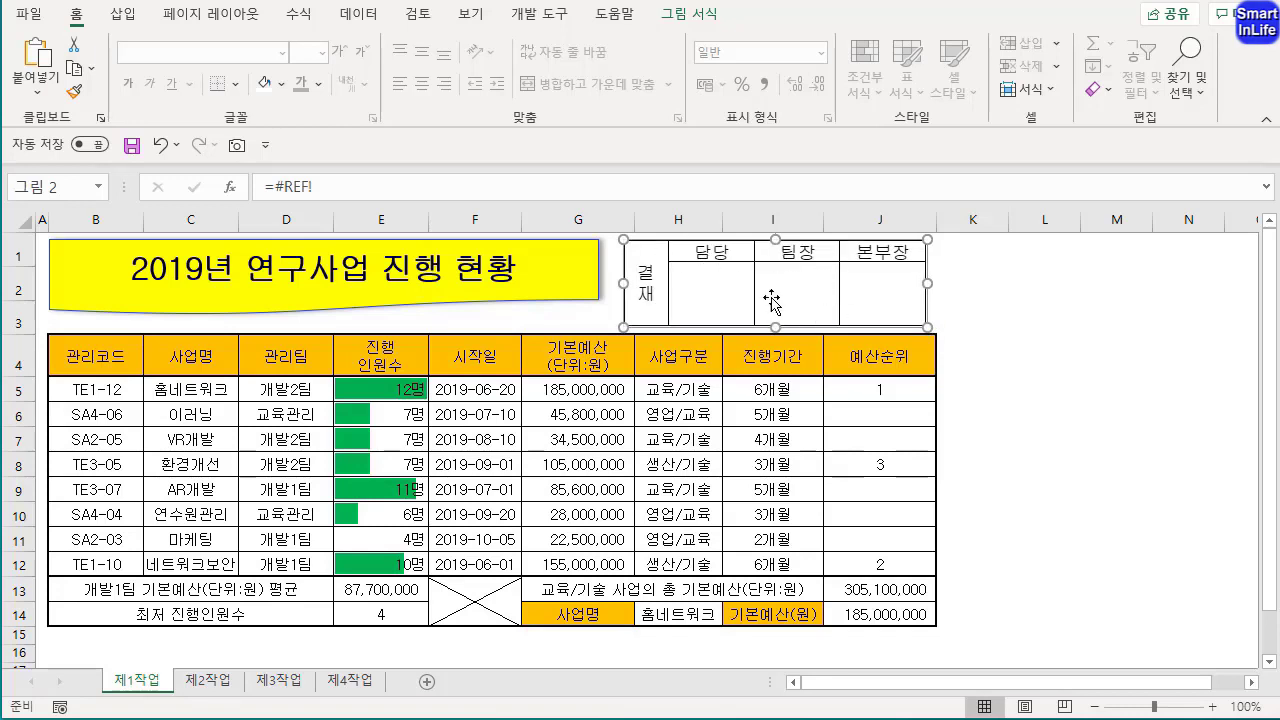
Align the 결재 picture with the outer edge of column J, just above the table's header row
{"action": "left_click", "coordinate": [1012, 399]}
{"action": "left_click", "coordinate": [766, 291]}
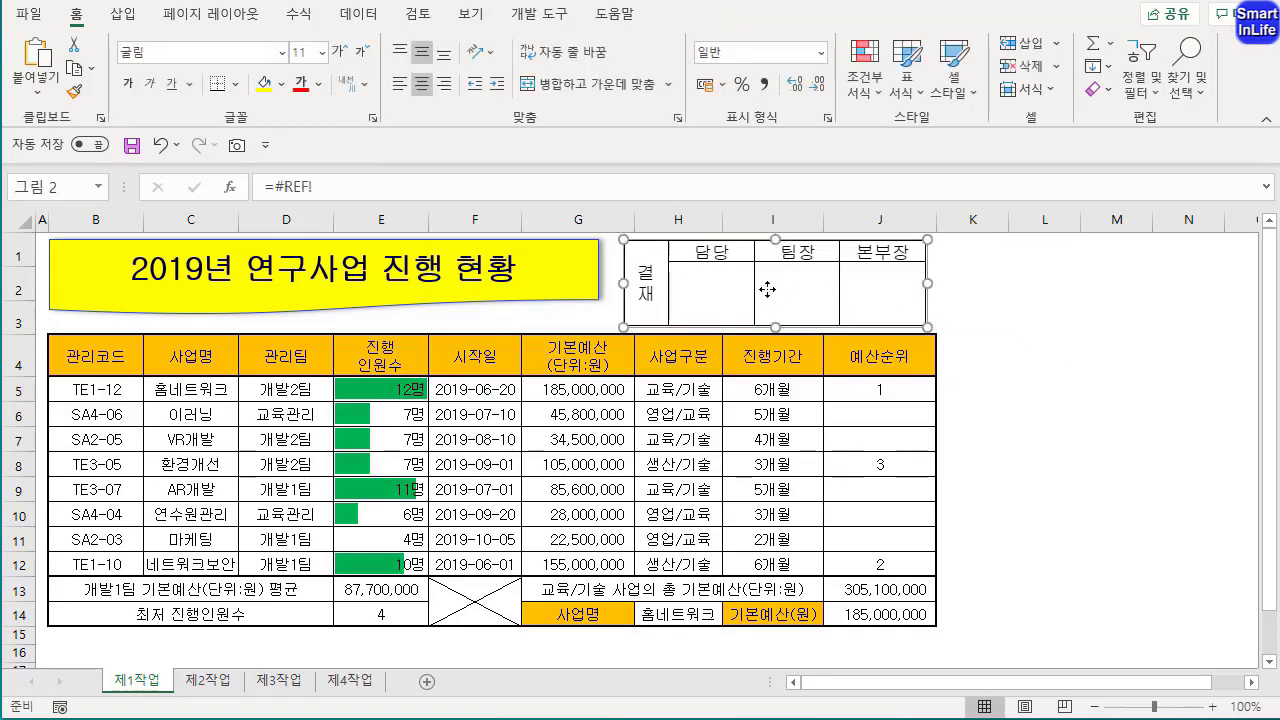
{"action": "left_click_drag", "start_coordinate": [766, 289], "coordinate": [774, 288]}
{"action": "left_click", "coordinate": [1010, 396]}
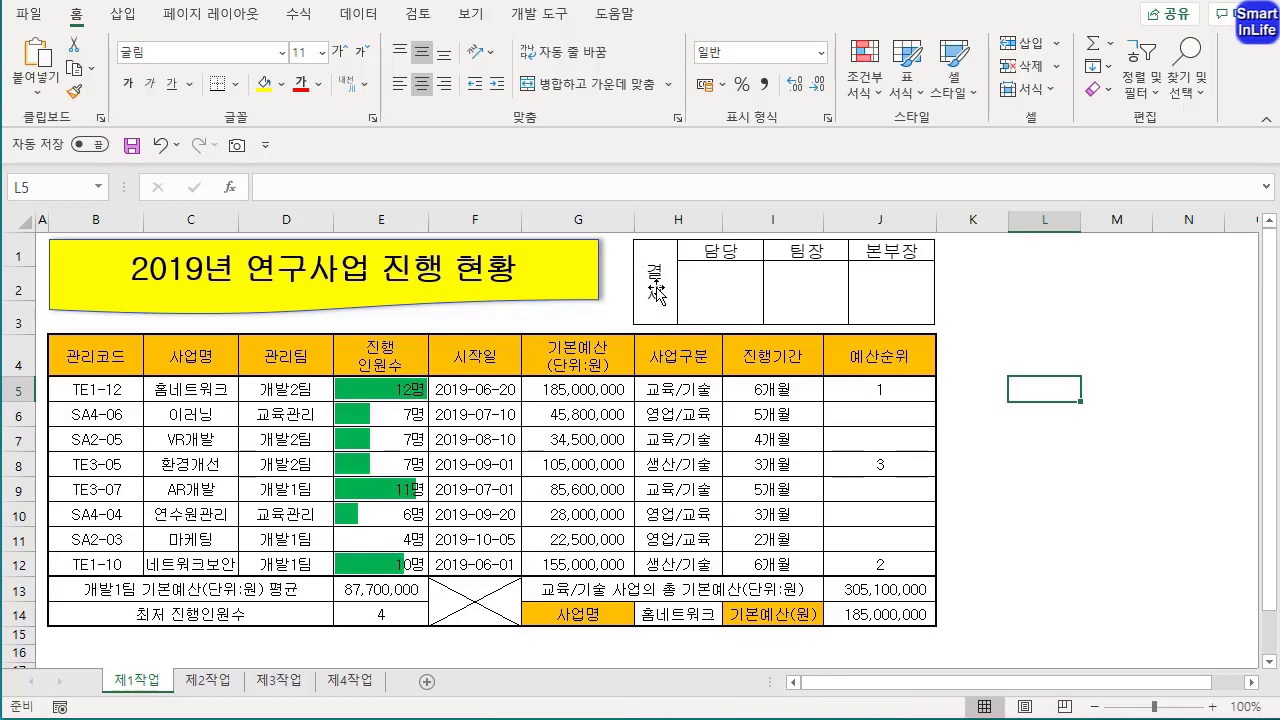
{"action": "left_click", "coordinate": [782, 415]}
{"action": "left_click_drag", "start_coordinate": [762, 283], "coordinate": [748, 290]}
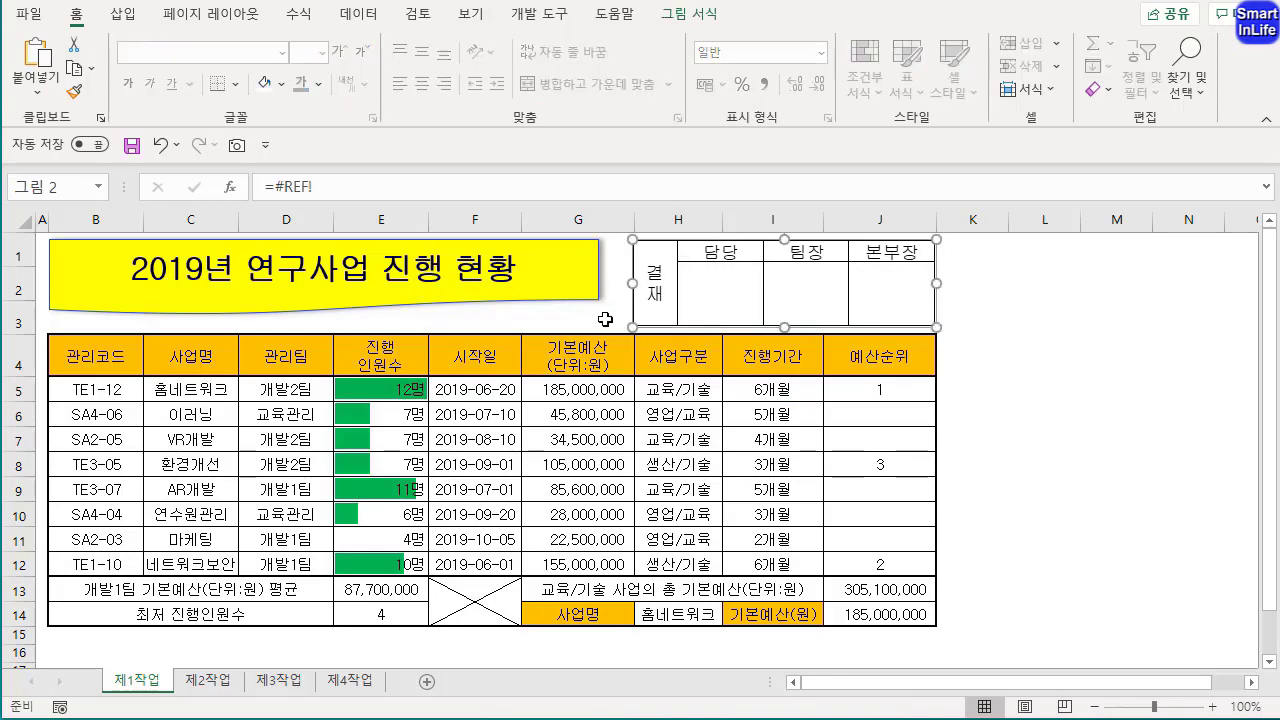
{"action": "left_click", "coordinate": [612, 437]}
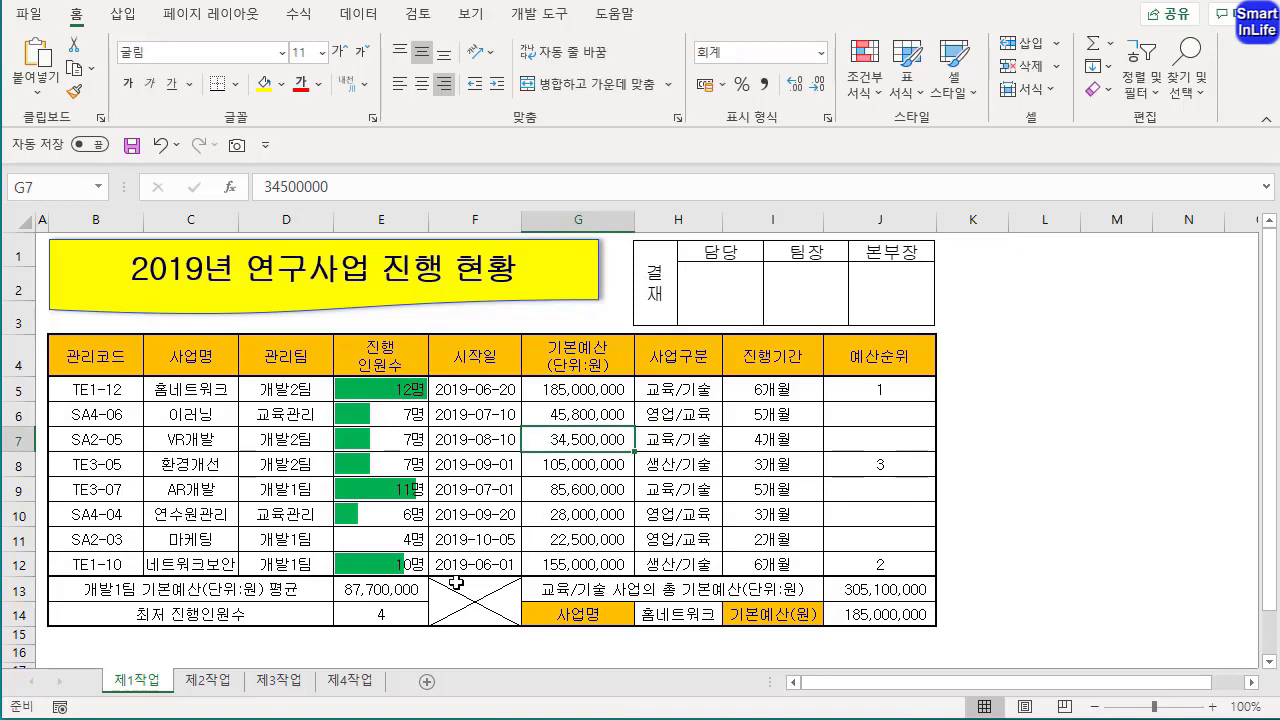
Look through the sheets 제2작업, 제3작업 and 제4작업, and return to 제1작업
{"action": "left_click", "coordinate": [214, 684]}
{"action": "left_click", "coordinate": [281, 684]}
{"action": "left_click", "coordinate": [345, 682]}
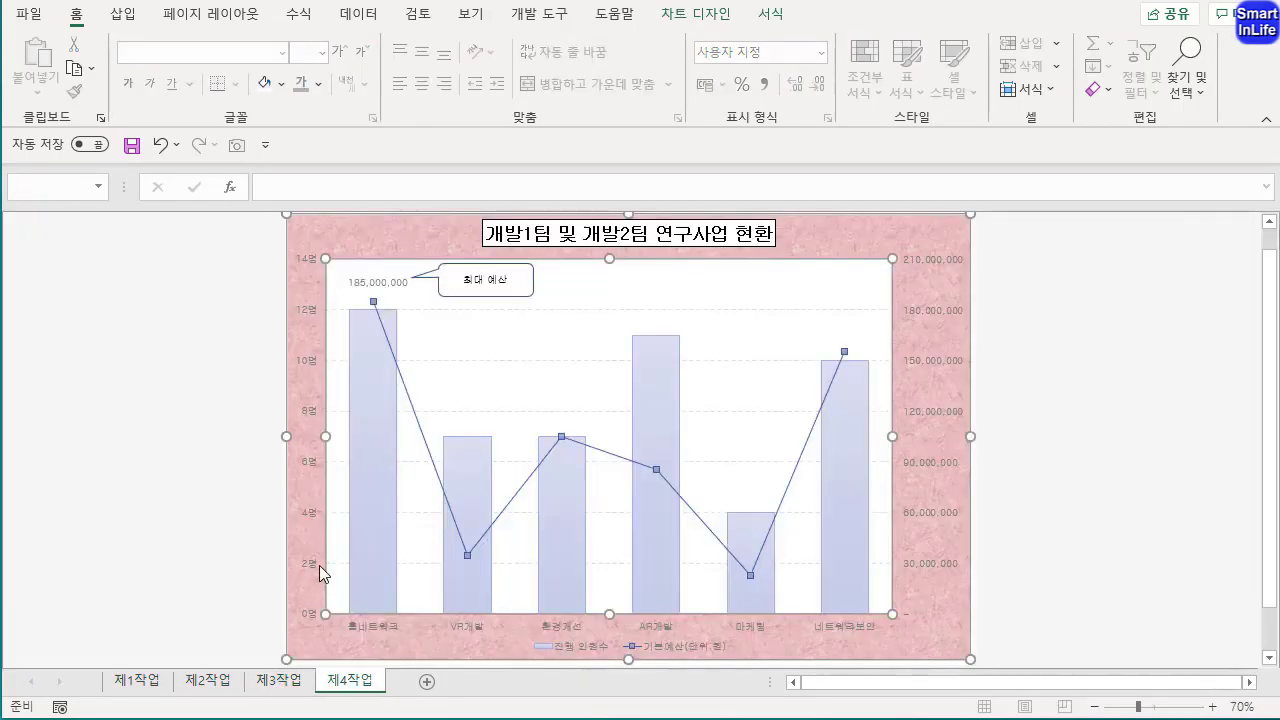
{"action": "left_click", "coordinate": [153, 680]}
{"action": "left_click", "coordinate": [416, 437]}
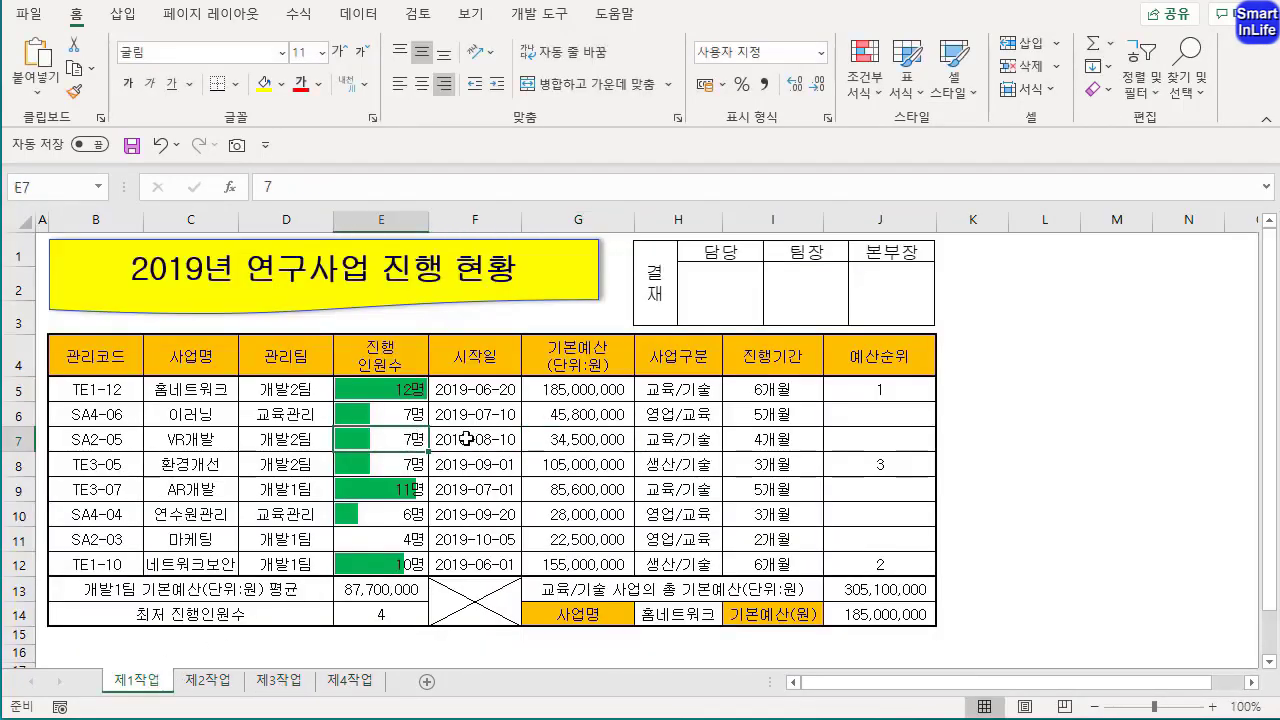